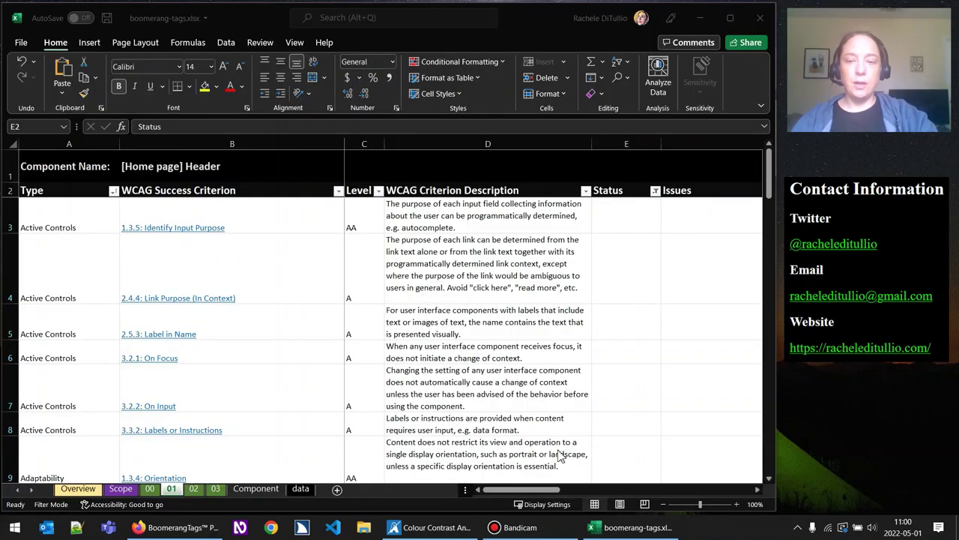
Glance at the BoomerangTags website, return to the audit workbook and read the row for criterion 1.3.5: Identify Input Purpose
click(165, 529)
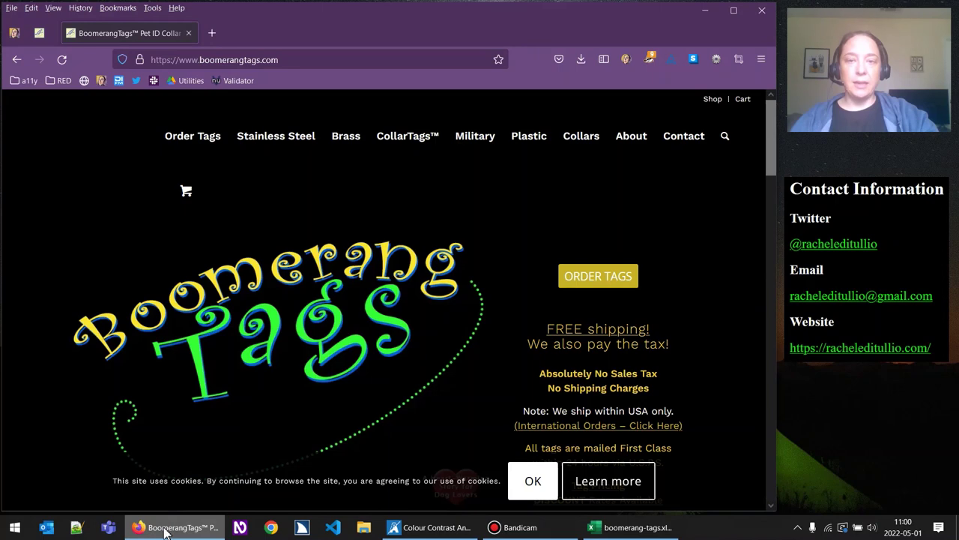
click(165, 528)
click(83, 215)
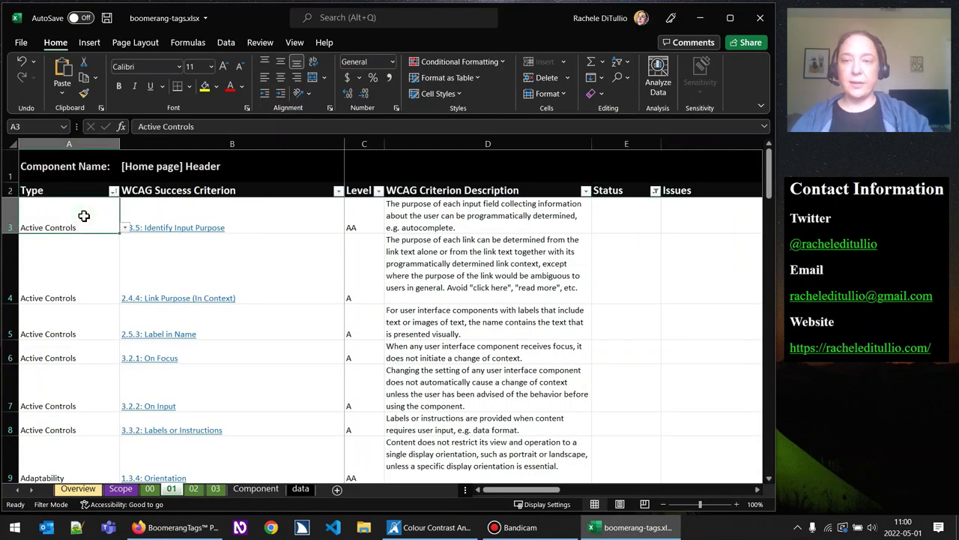
key(Tab)
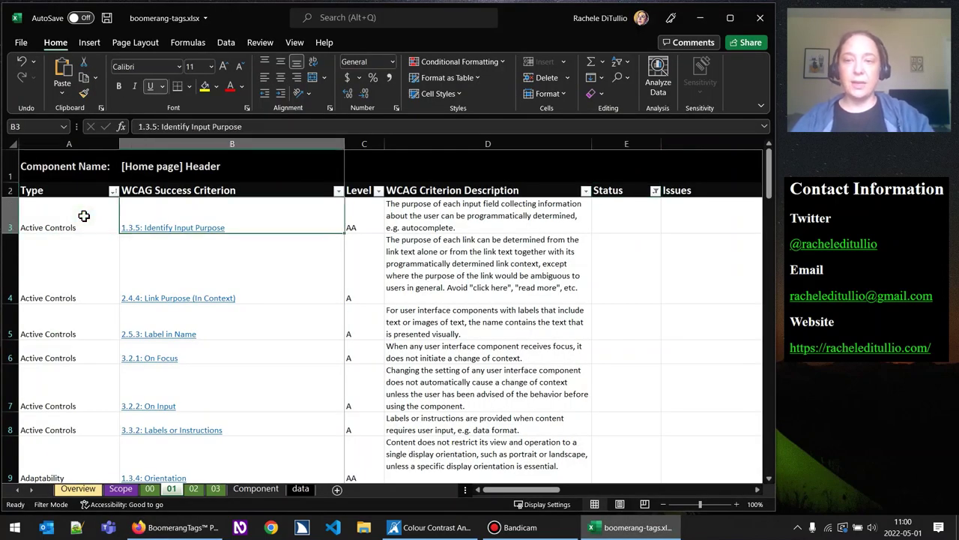
key(Tab)
key(Tab)
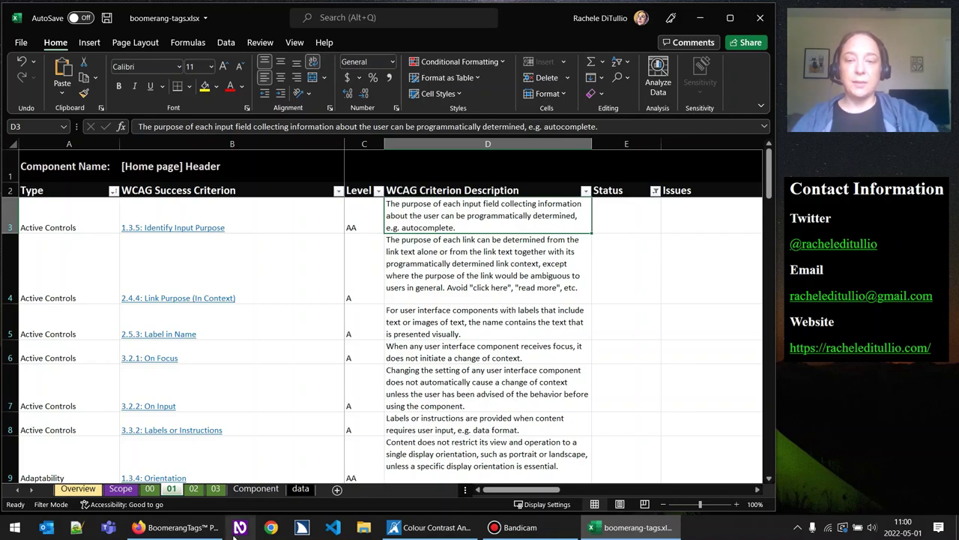
Switch to the BoomerangTags site in Firefox, open the header's search field to examine it, and close it again
click(179, 526)
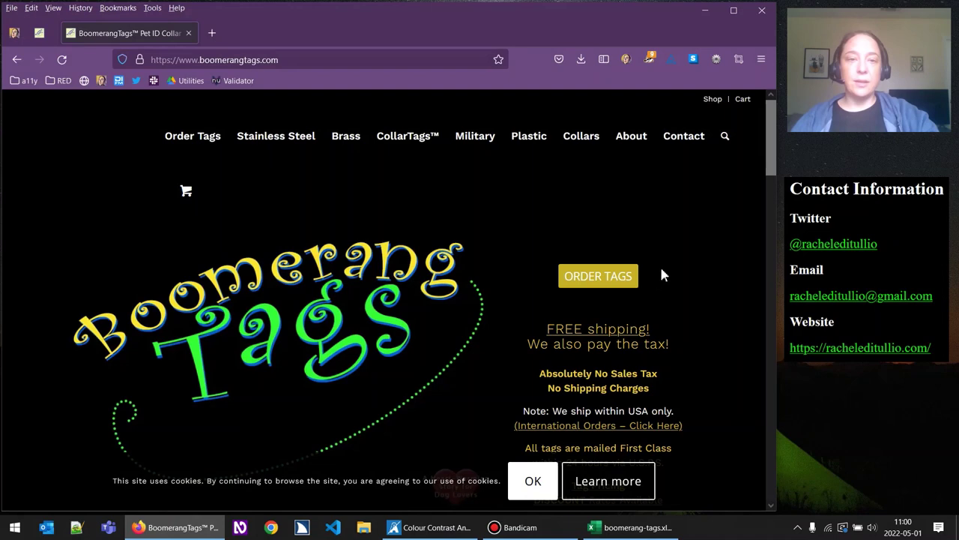
click(726, 138)
click(665, 182)
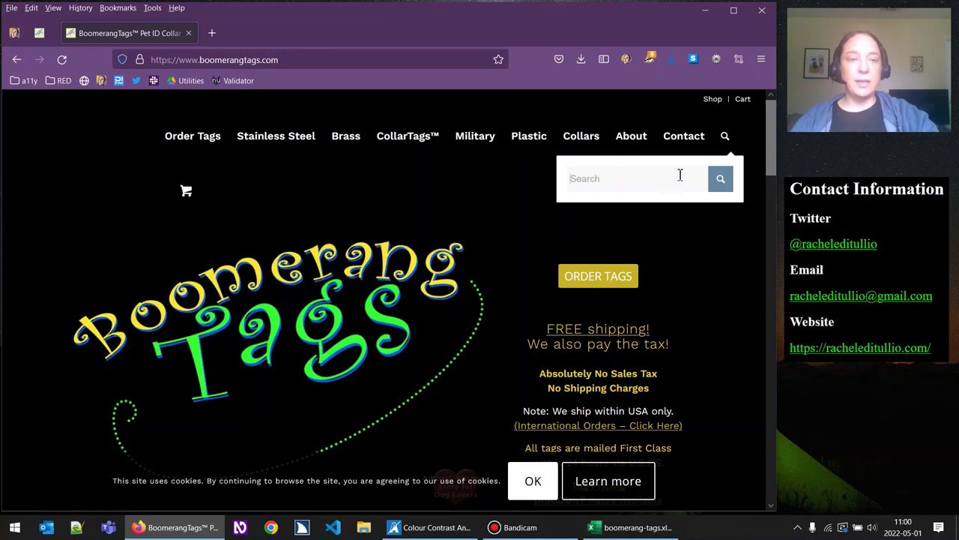
click(725, 139)
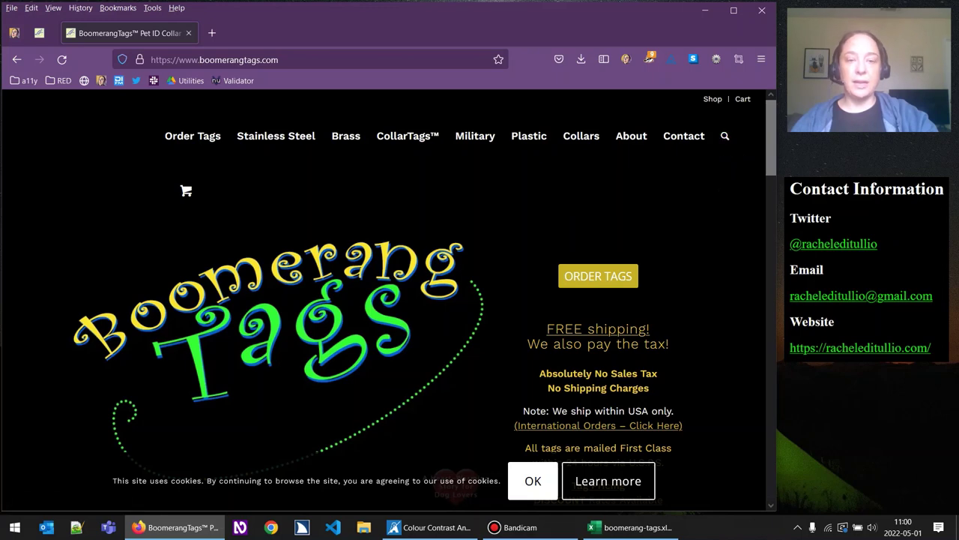
Switch to the Excel workbook and set the status of criterion 1.3.5: Identify Input Purpose to N/A
click(635, 527)
click(622, 211)
click(667, 226)
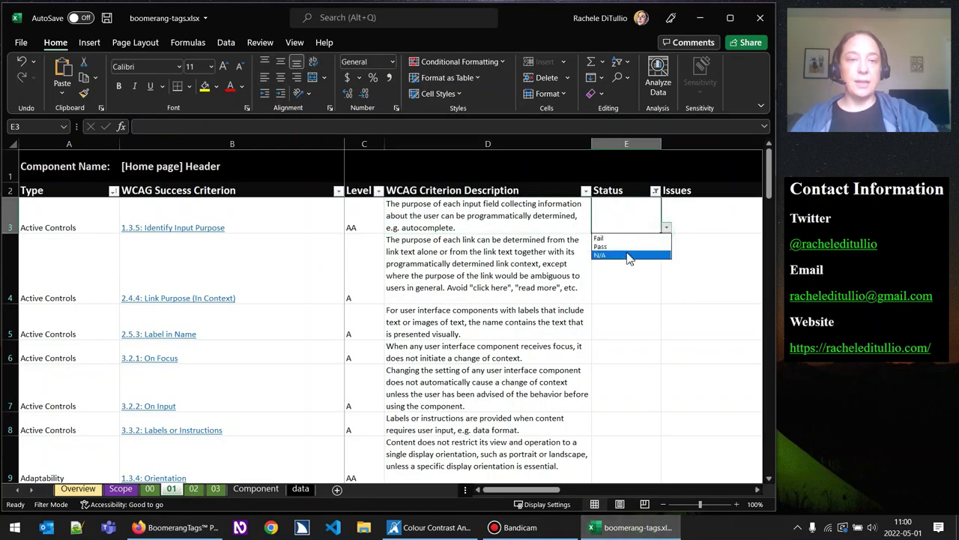
click(628, 255)
Read the description of criterion 2.4.4: Link Purpose (In Context)
click(626, 273)
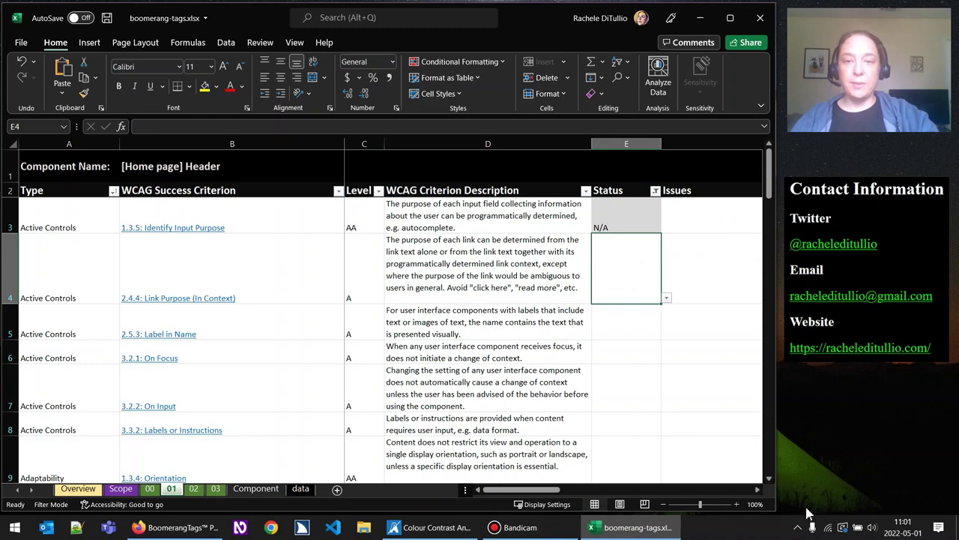
click(769, 479)
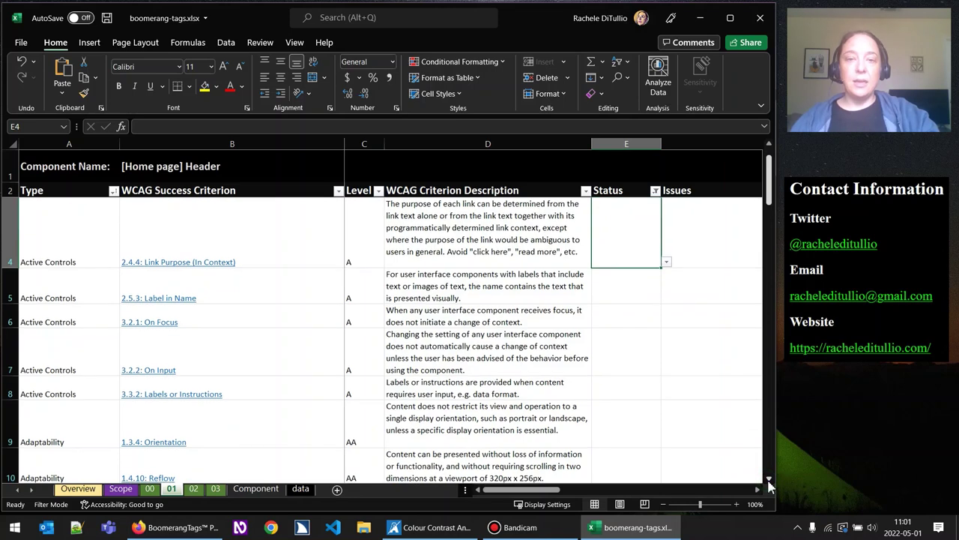
click(480, 239)
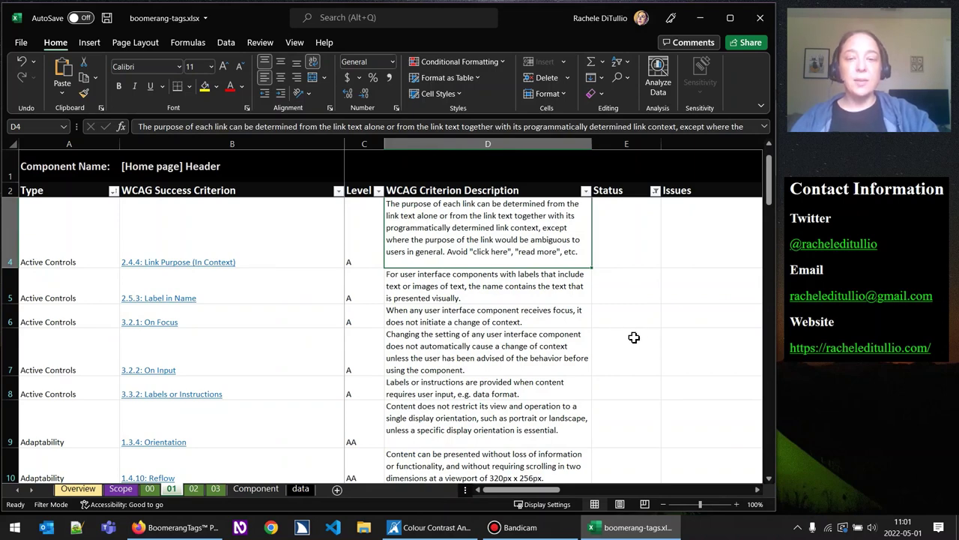
Switch to the BoomerangTags home page in Firefox and move the focus through the header's Shop, Cart and Order Tags links
click(207, 534)
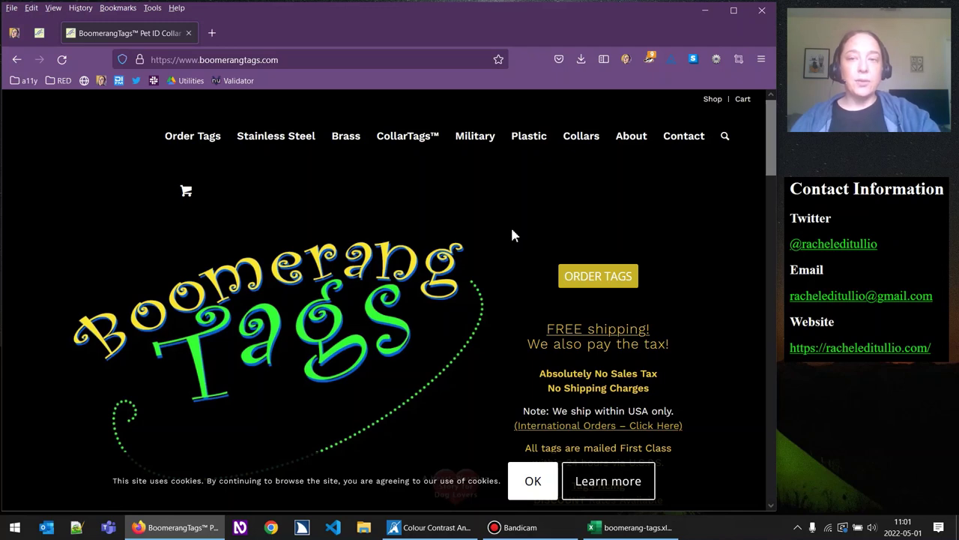
mouse_move(203, 136)
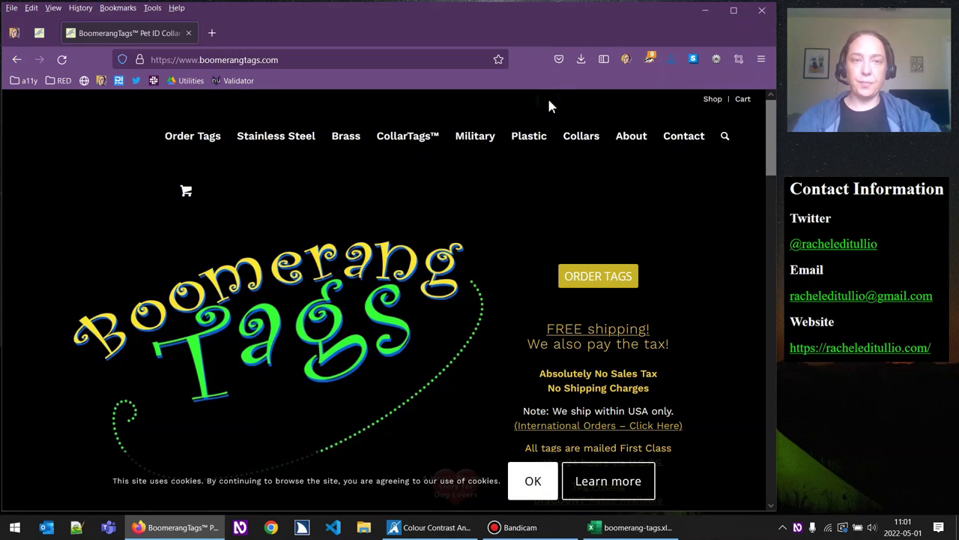
key(Tab)
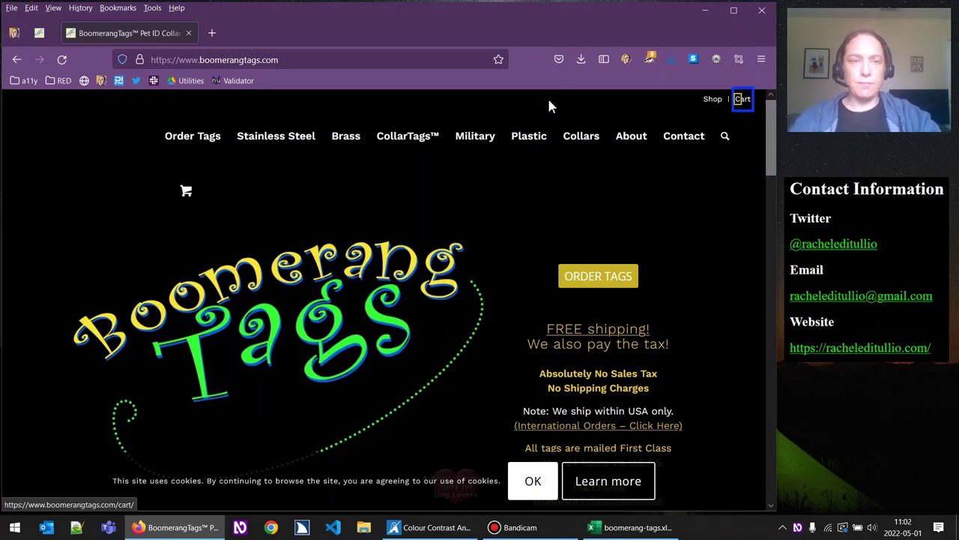
key(shift+Tab)
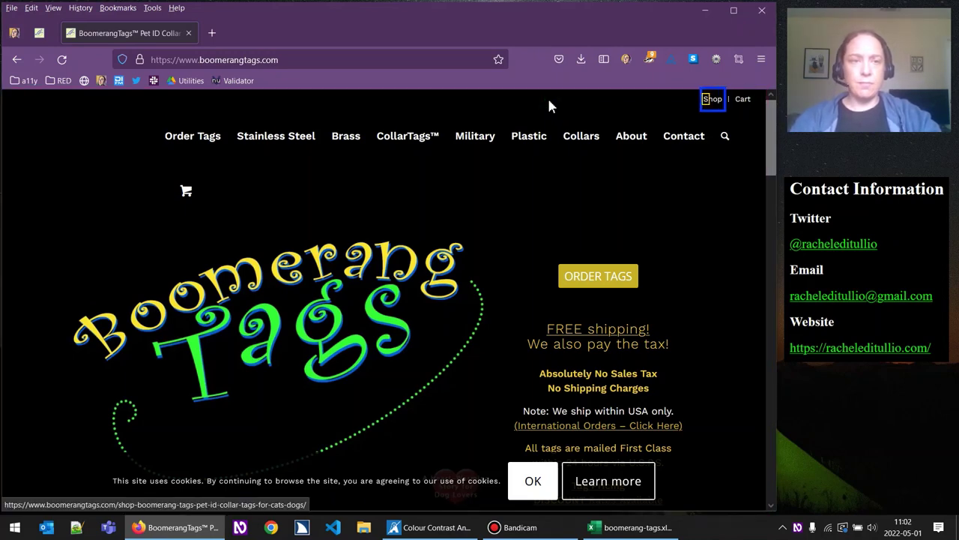
key(Tab)
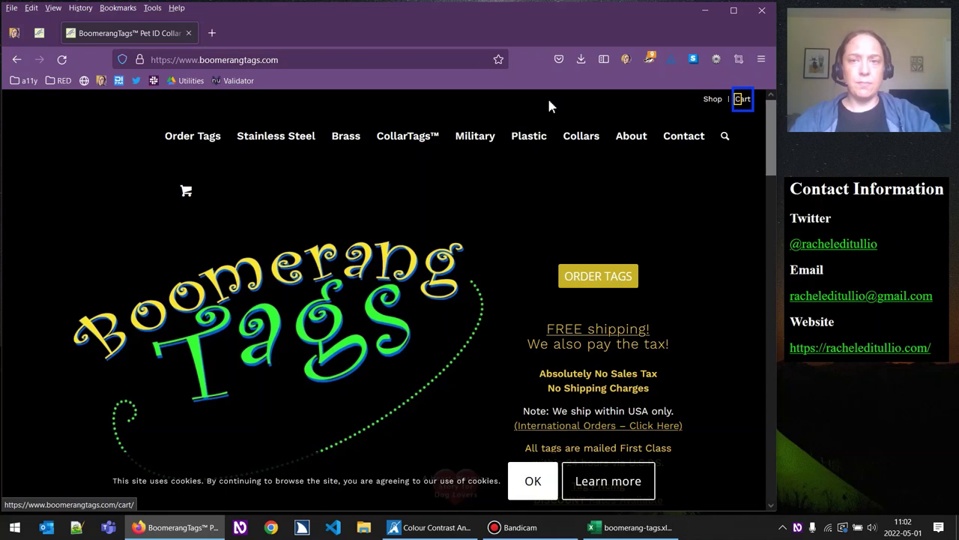
key(Tab)
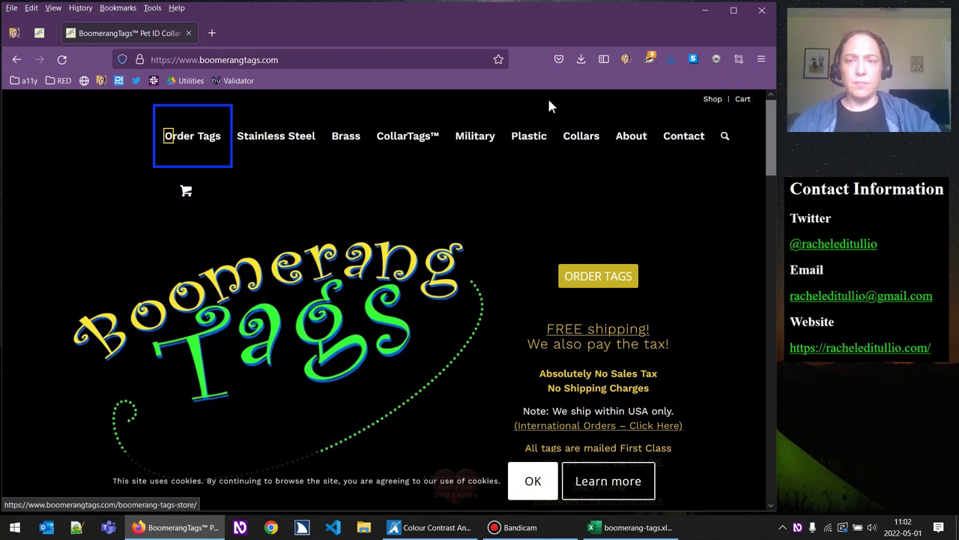
Follow the Order Tags link, return to the home page and move the focus to the Stainless Steel link
key(Return)
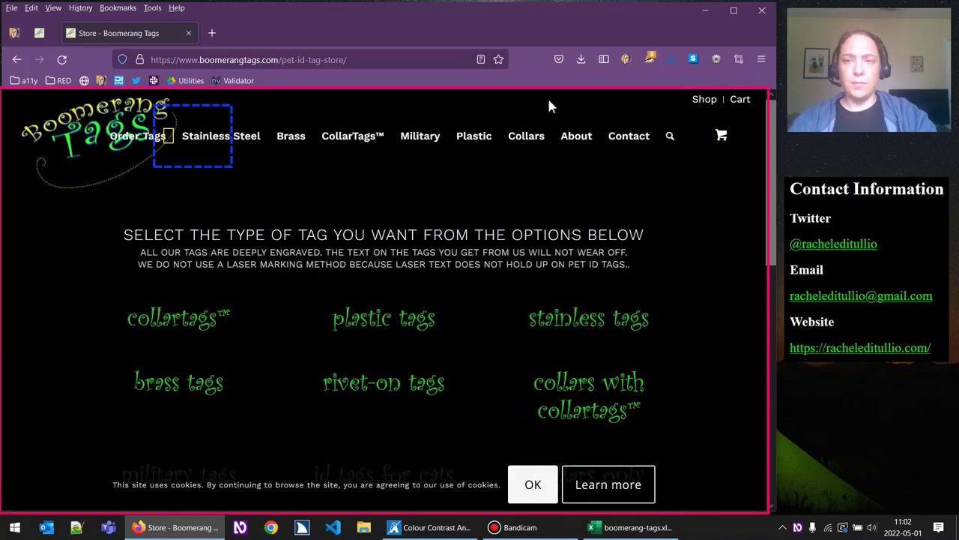
key(Tab)
key(Return)
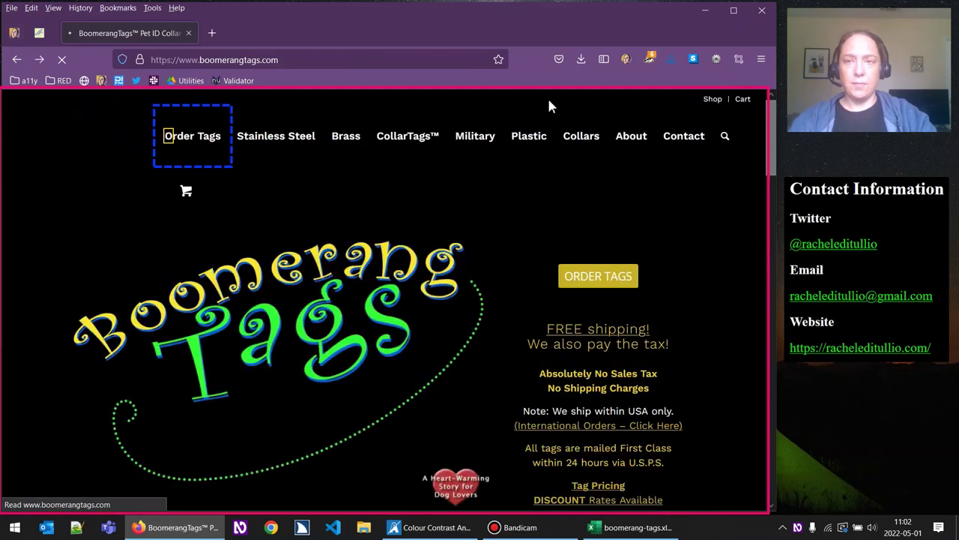
key(Tab)
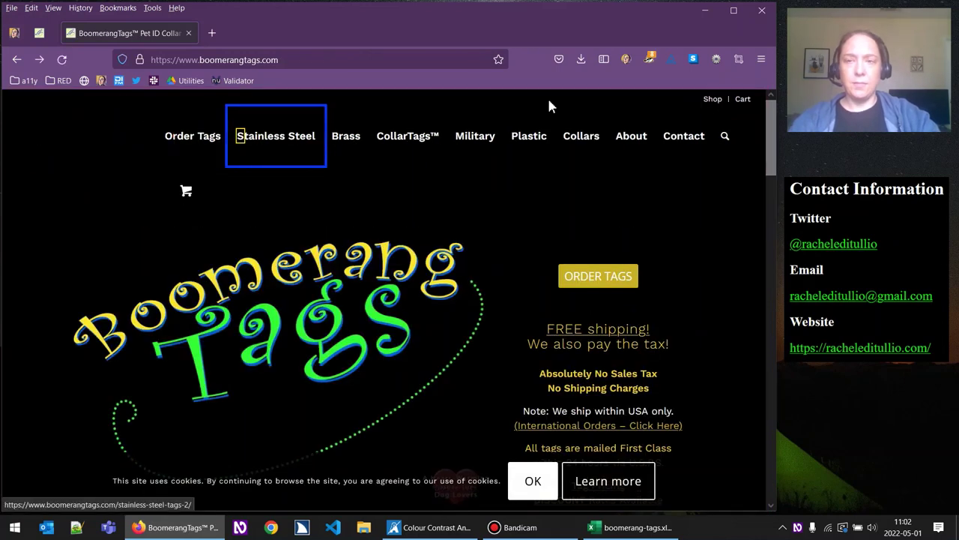
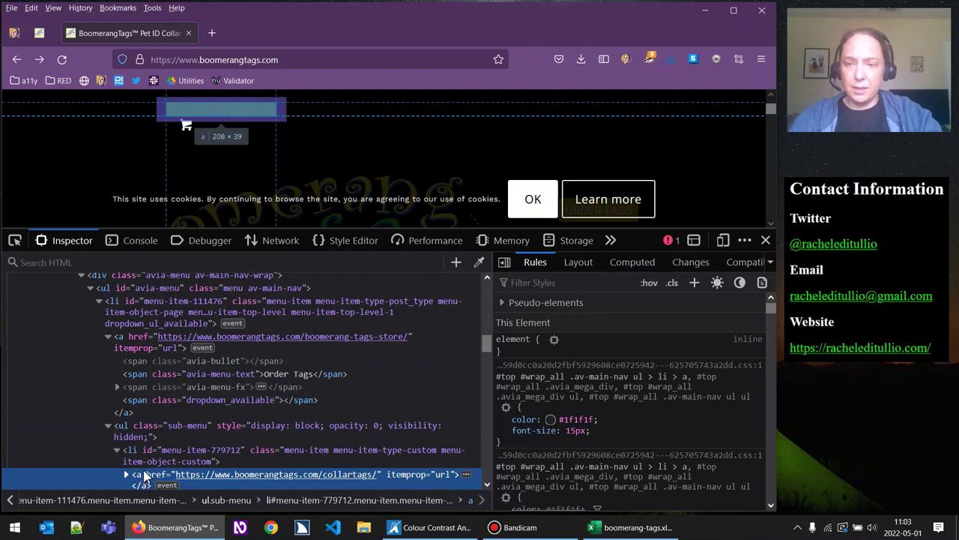
Shrink the developer tools to uncover the header navigation and try to inspect an item of the Order Tags submenu
click(147, 438)
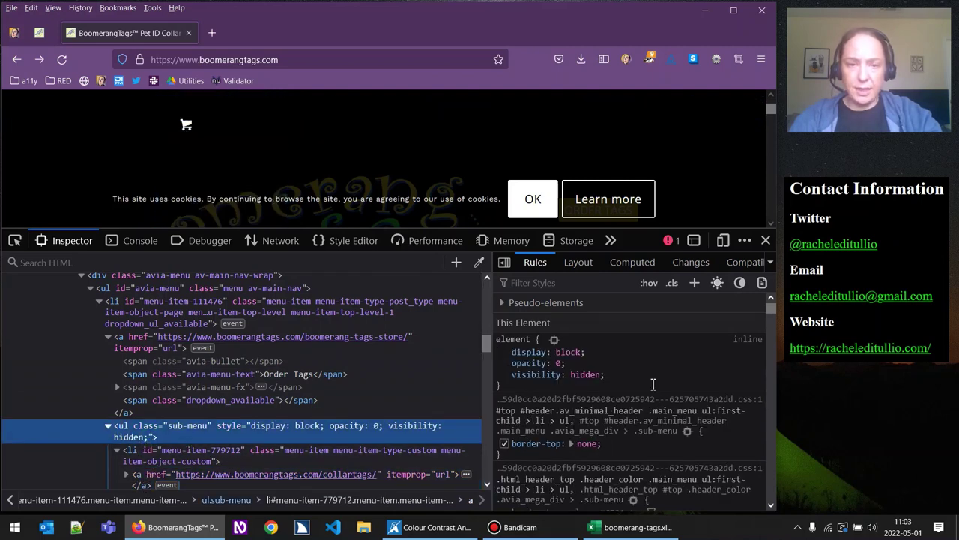
drag(299, 230, 300, 280)
click(124, 351)
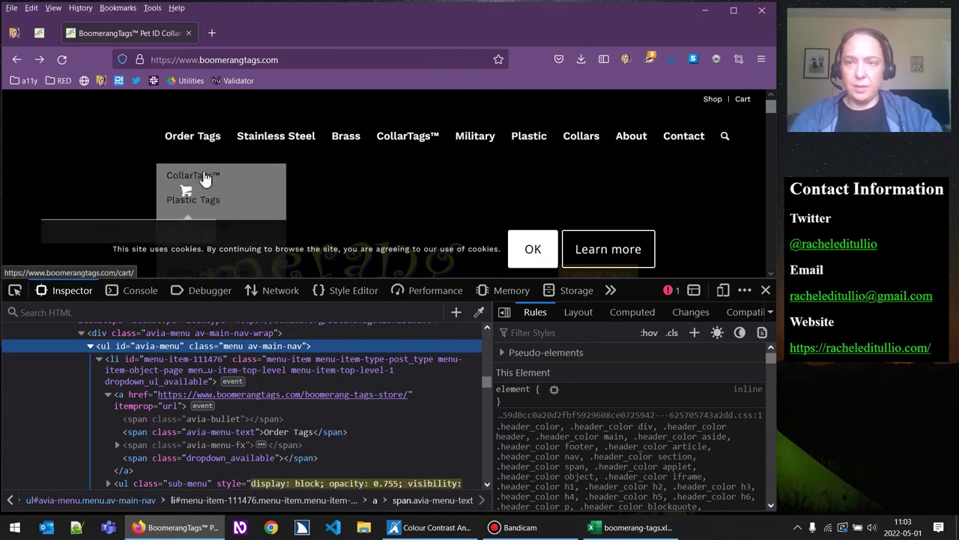
right_click(204, 174)
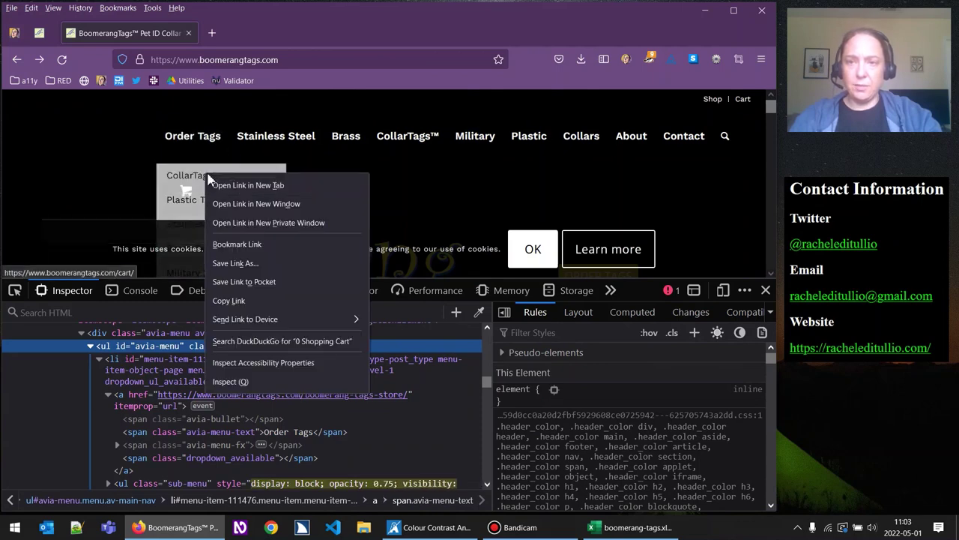
right_click(236, 176)
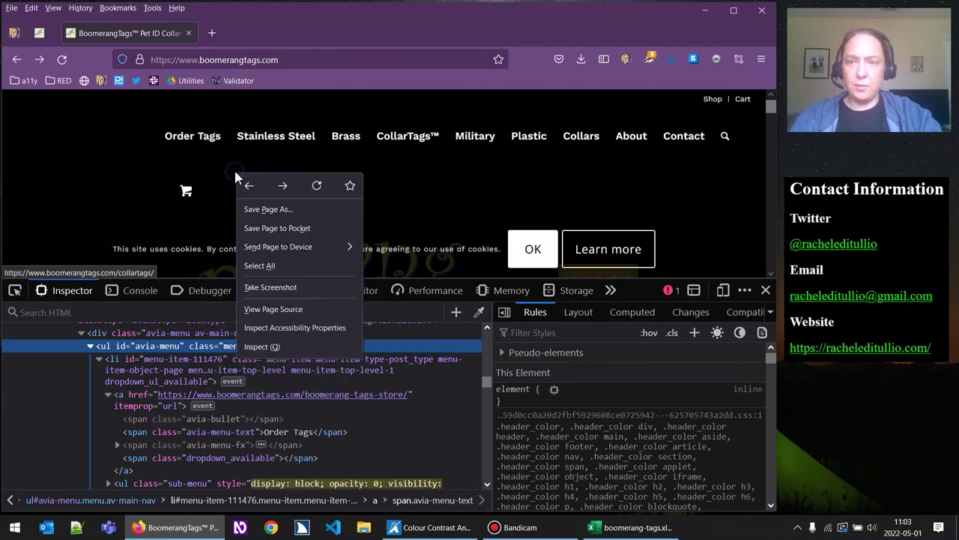
click(387, 201)
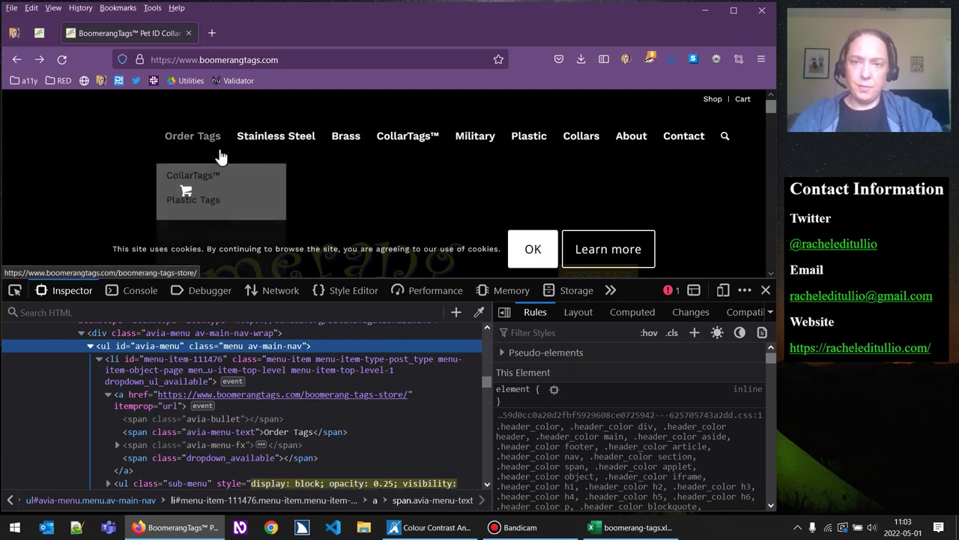
Inspect the Plastic Tags item of the Order Tags submenu and select its parent sub-menu list element
right_click(255, 212)
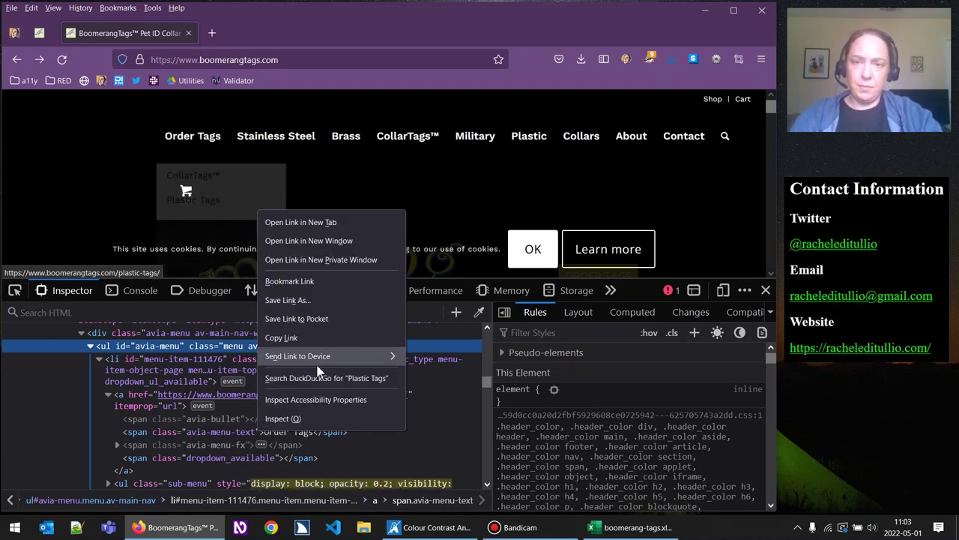
click(294, 418)
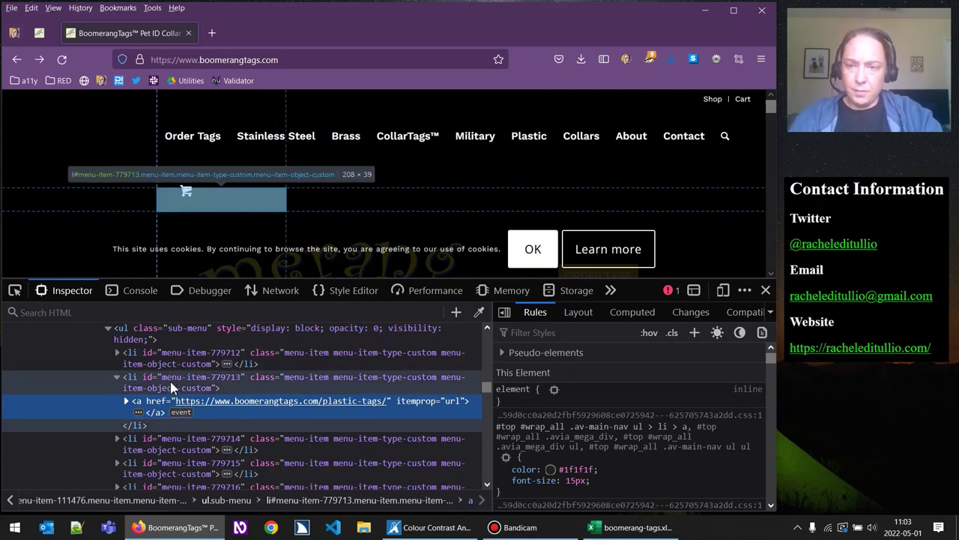
click(203, 331)
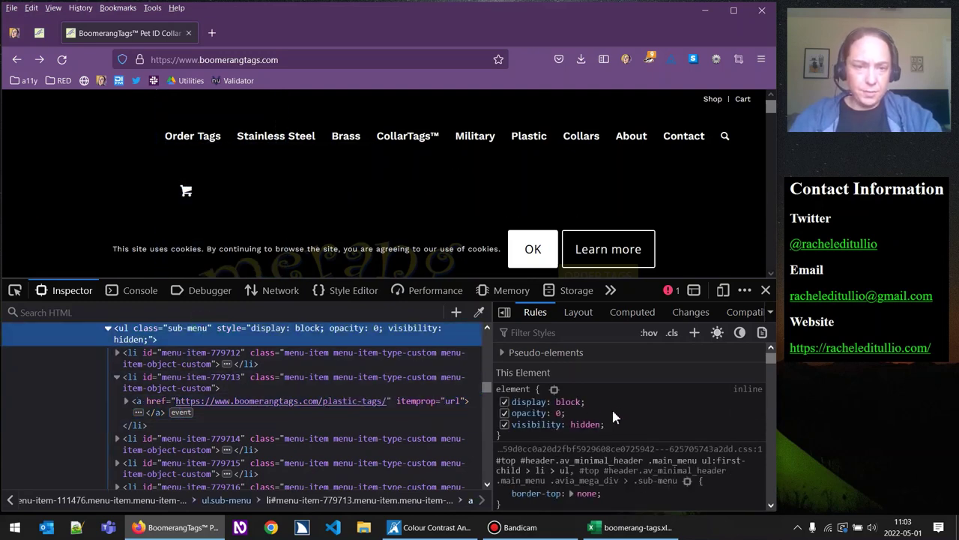
Disable the inline visibility and opacity rules on the sub-menu list and close the developer tools
click(504, 424)
click(504, 413)
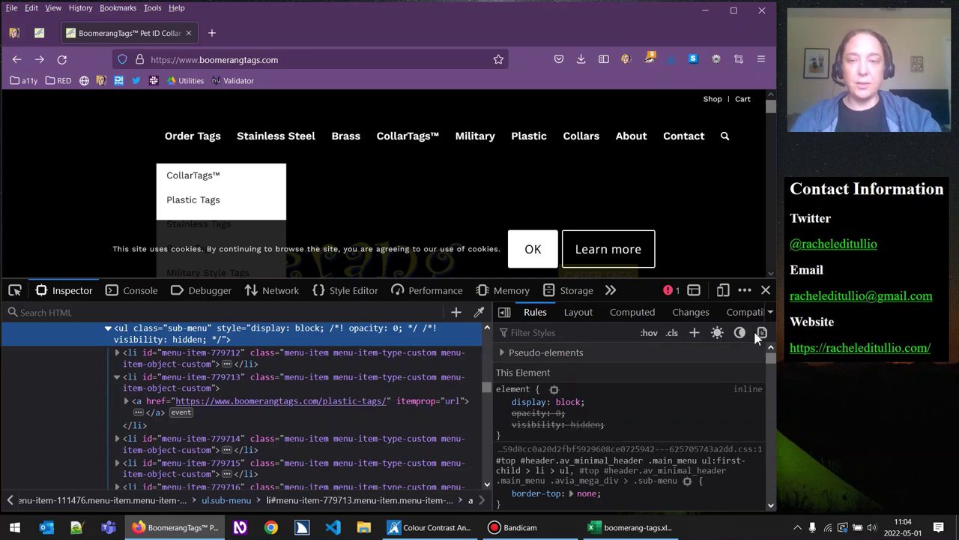
click(765, 291)
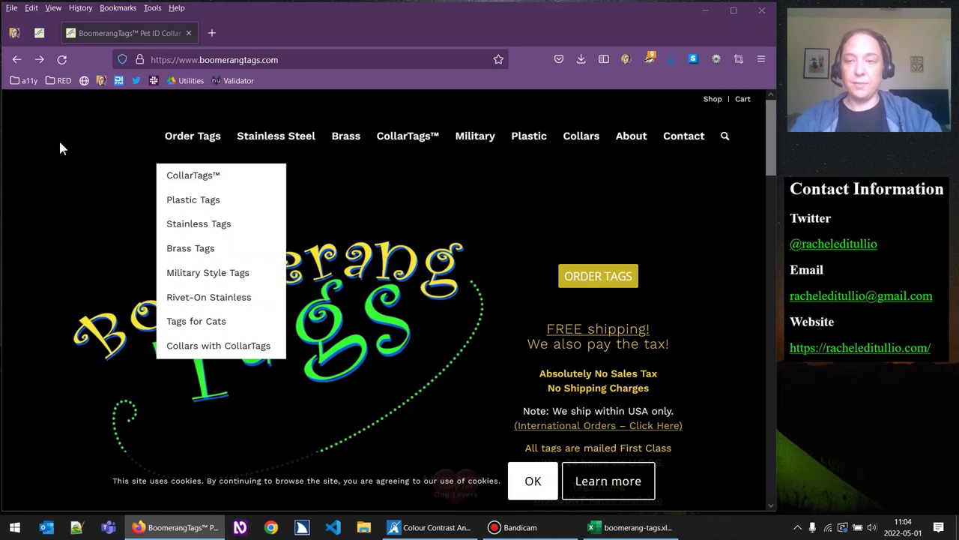
Move the keyboard focus from Order Tags through each item of its submenu down to Collars with CollarTags to check the focus order
key(Tab)
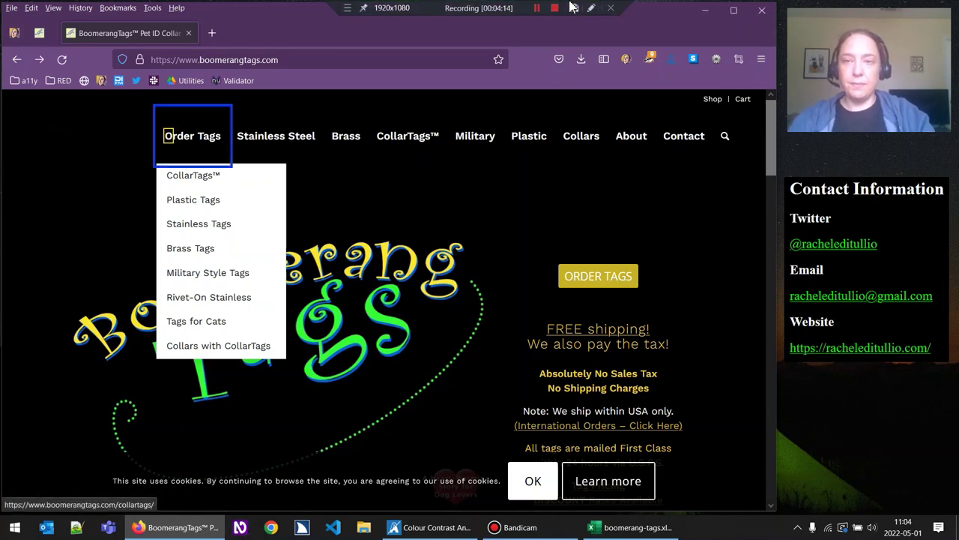
key(Tab)
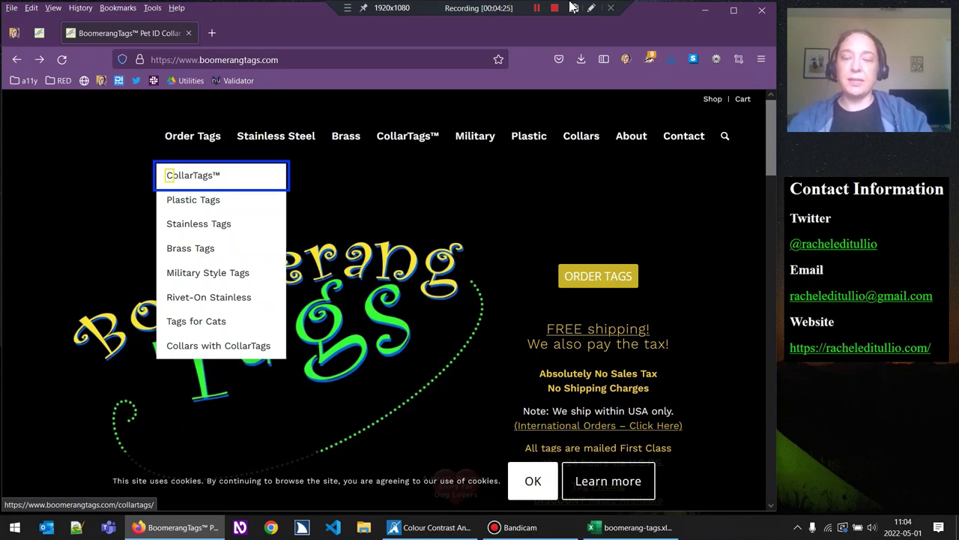
key(Tab)
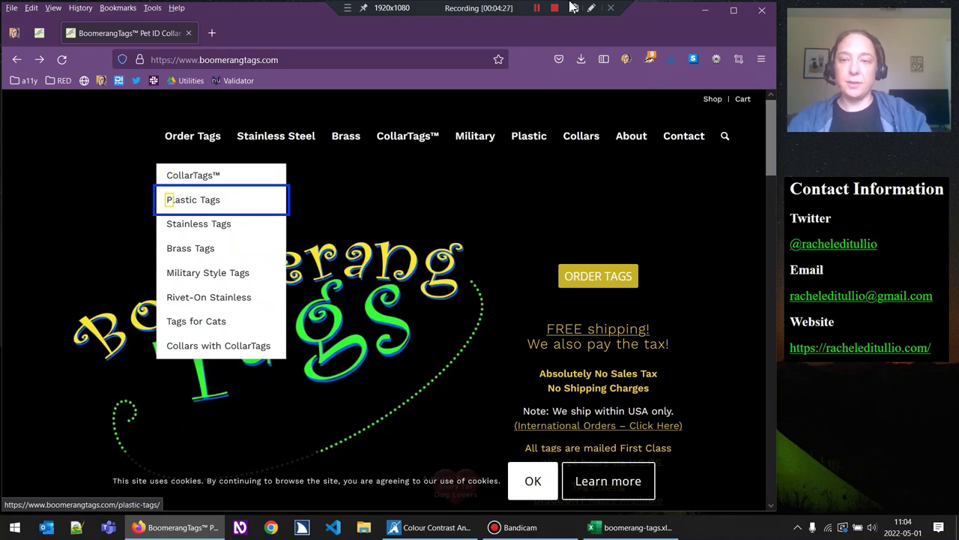
key(Tab)
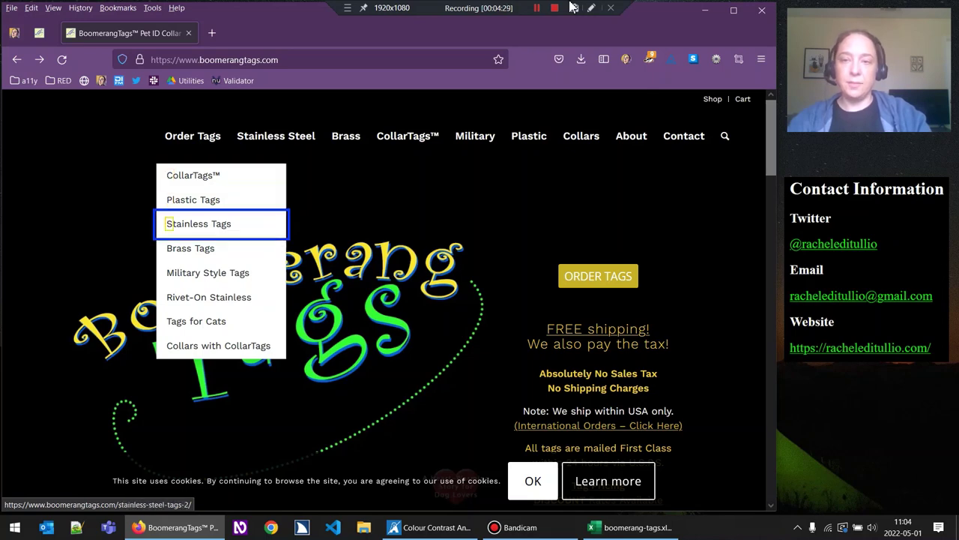
key(Tab)
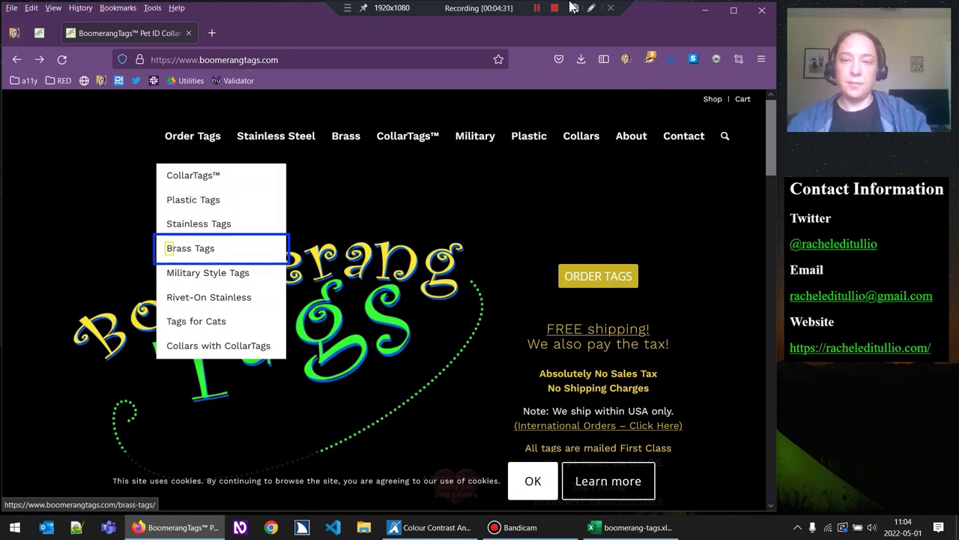
key(Tab)
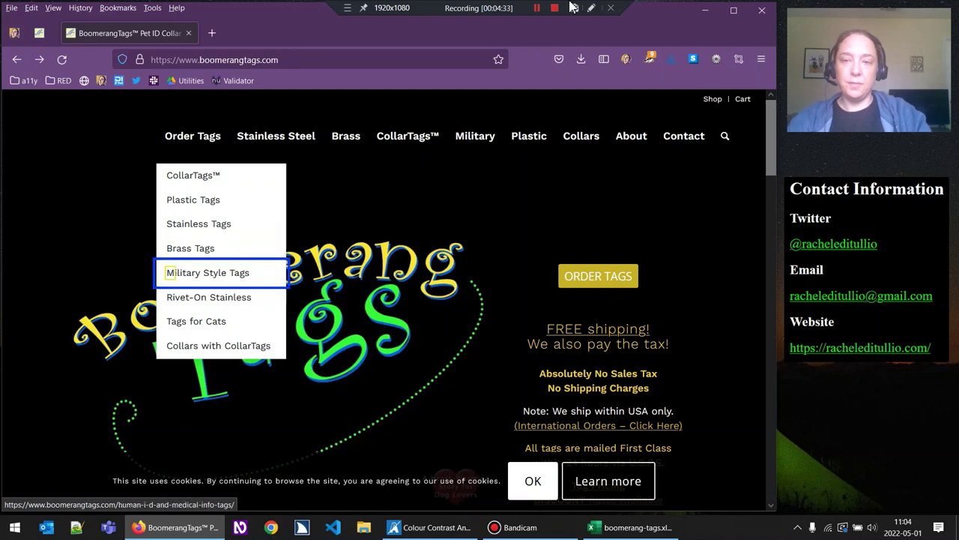
key(Tab)
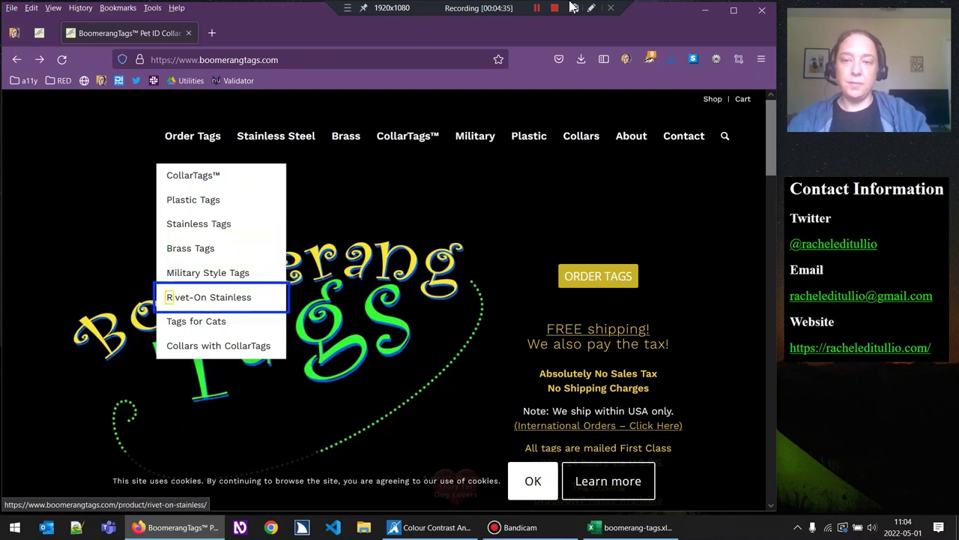
key(Tab)
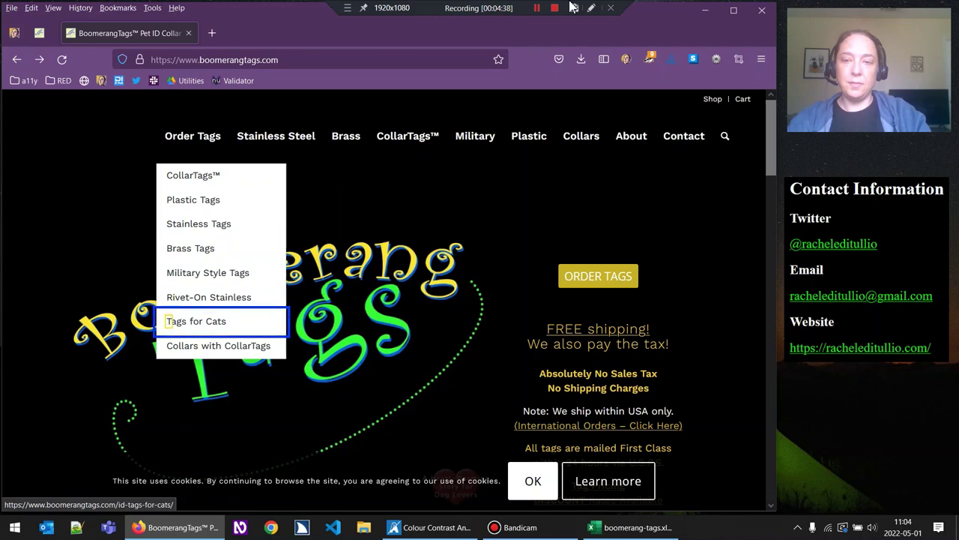
key(Tab)
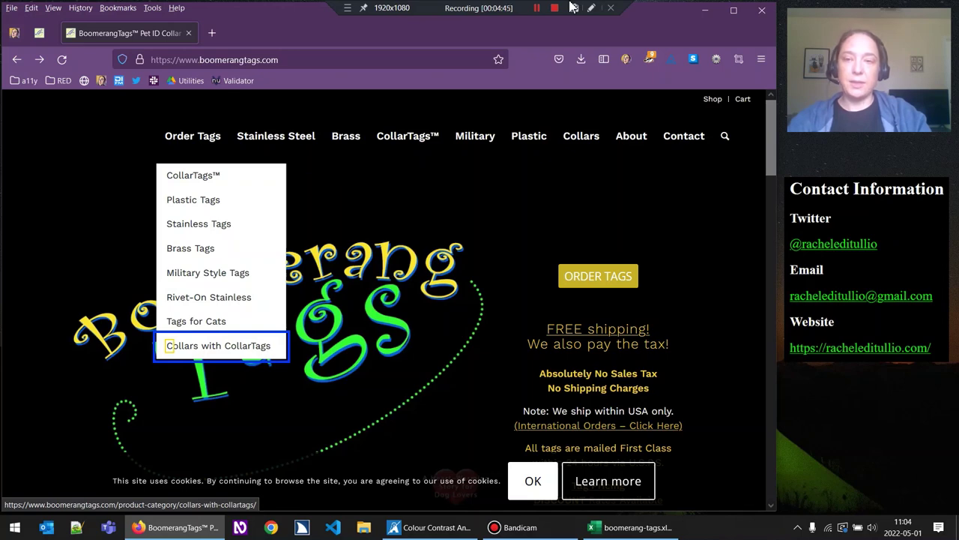
Continue the keyboard focus check across the main navigation from Stainless Steel to About
key(Tab)
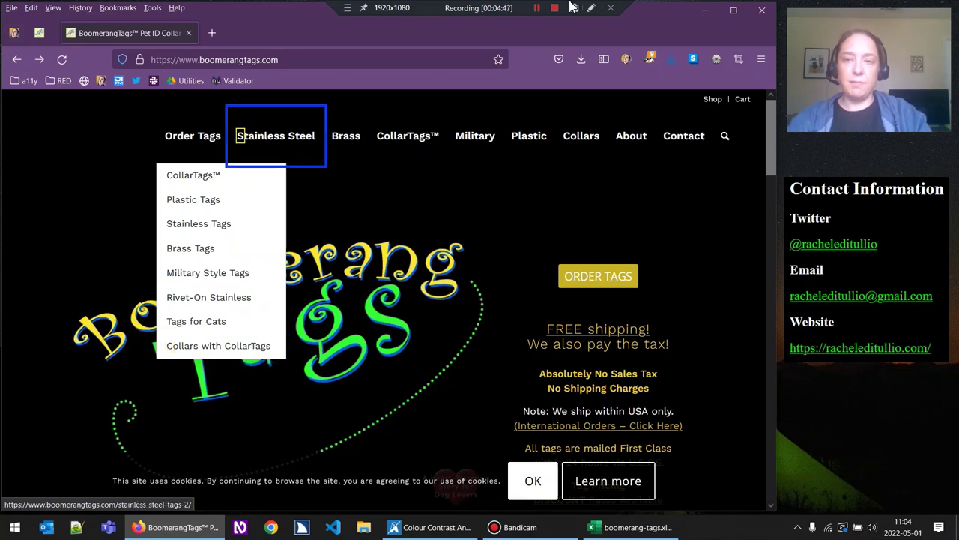
key(Tab)
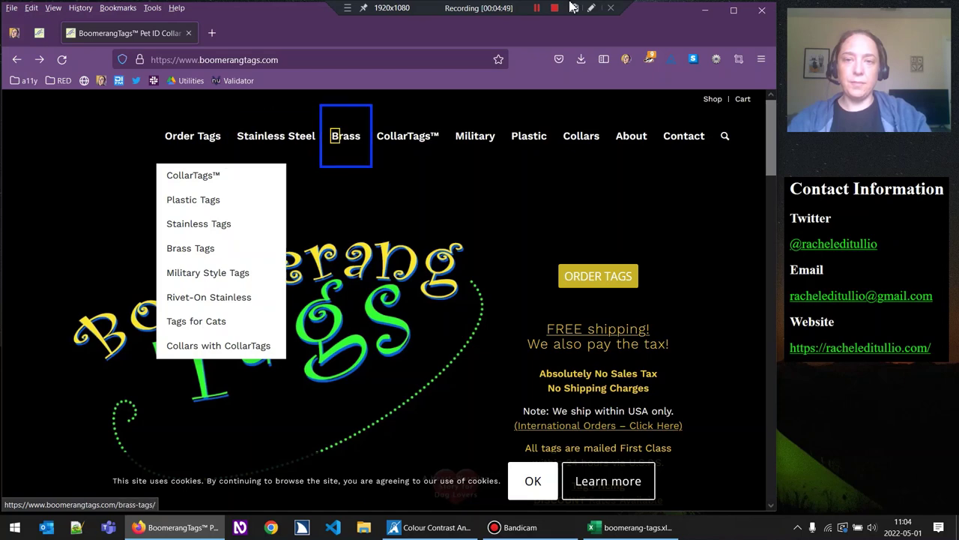
key(Tab)
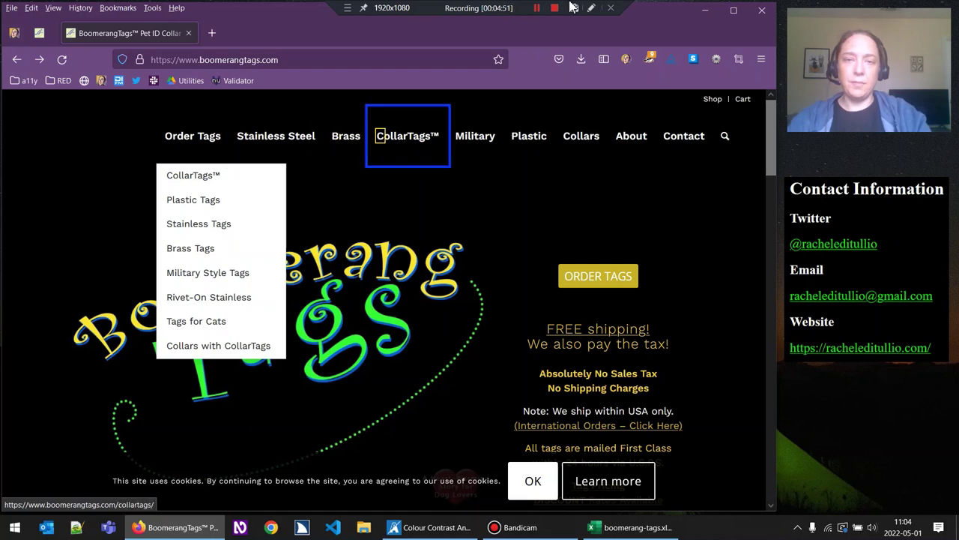
key(Tab)
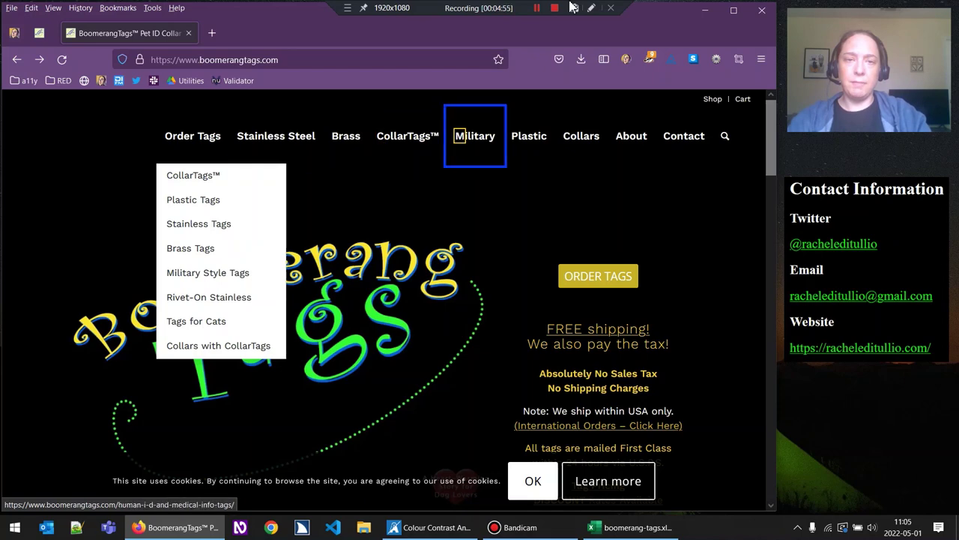
key(Tab)
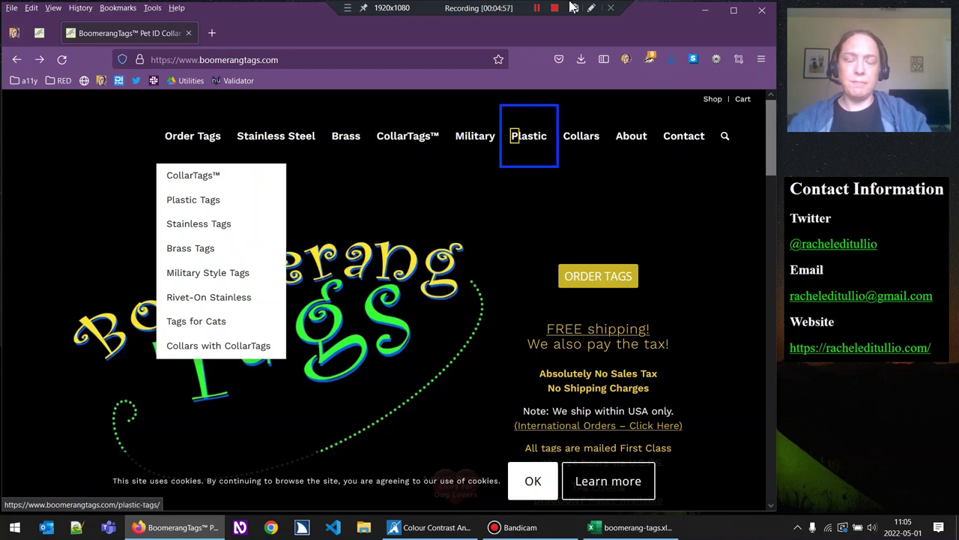
key(Tab)
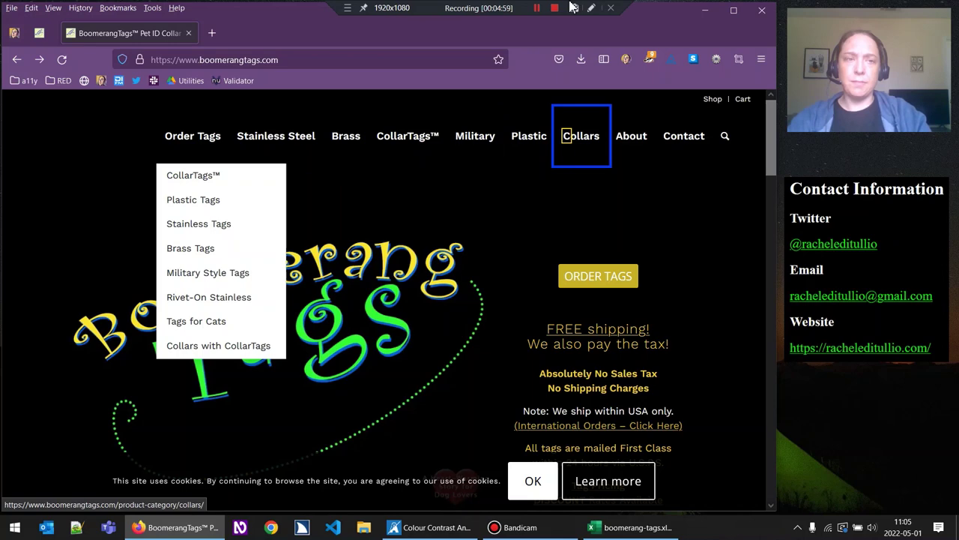
key(Tab)
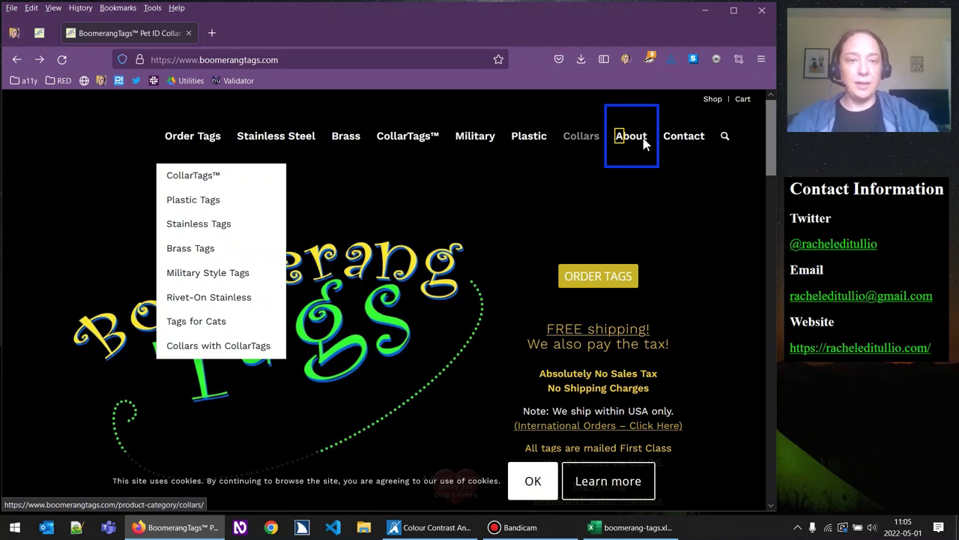
Try to keep the About submenu displayed by disabling the inline opacity and visibility rules on its sub-menu list, closing the developer tools
mouse_move(643, 142)
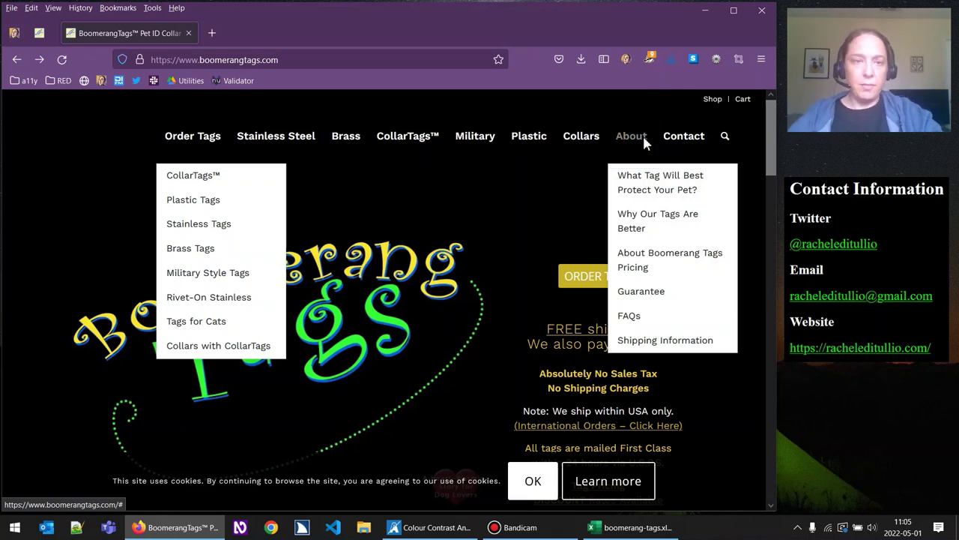
right_click(721, 188)
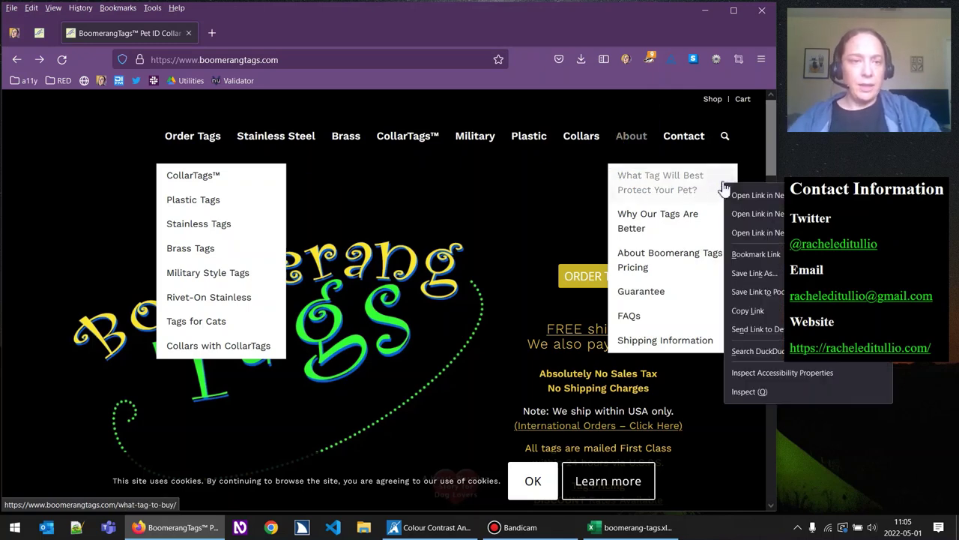
click(752, 393)
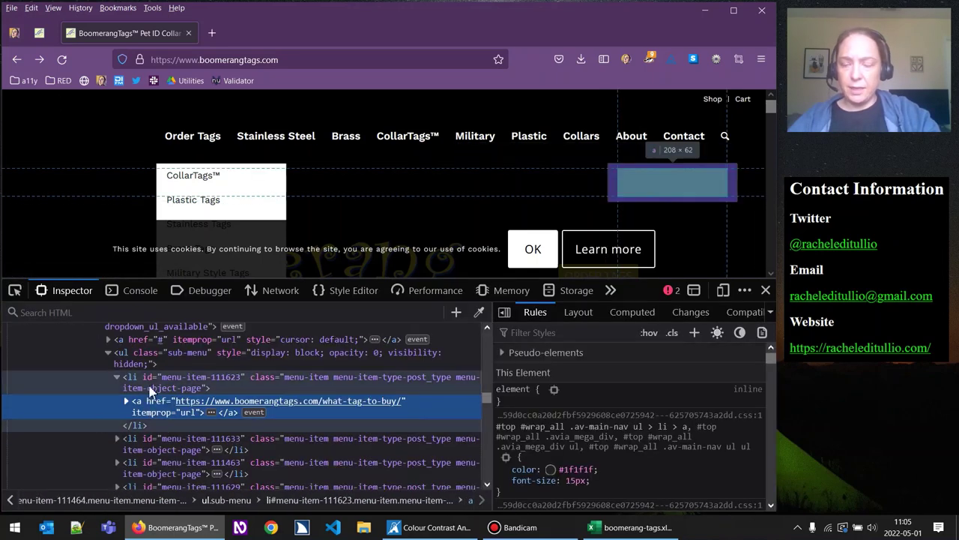
click(180, 352)
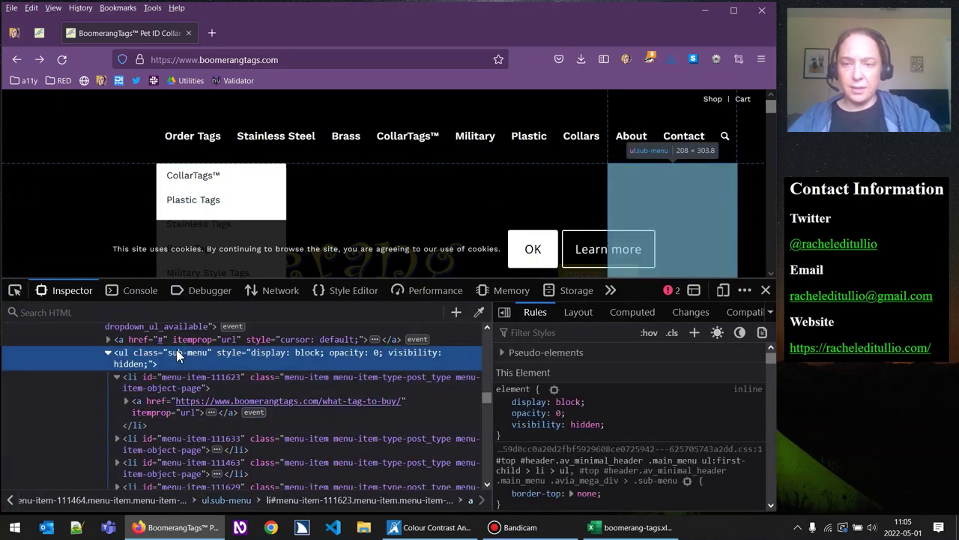
click(505, 413)
click(505, 424)
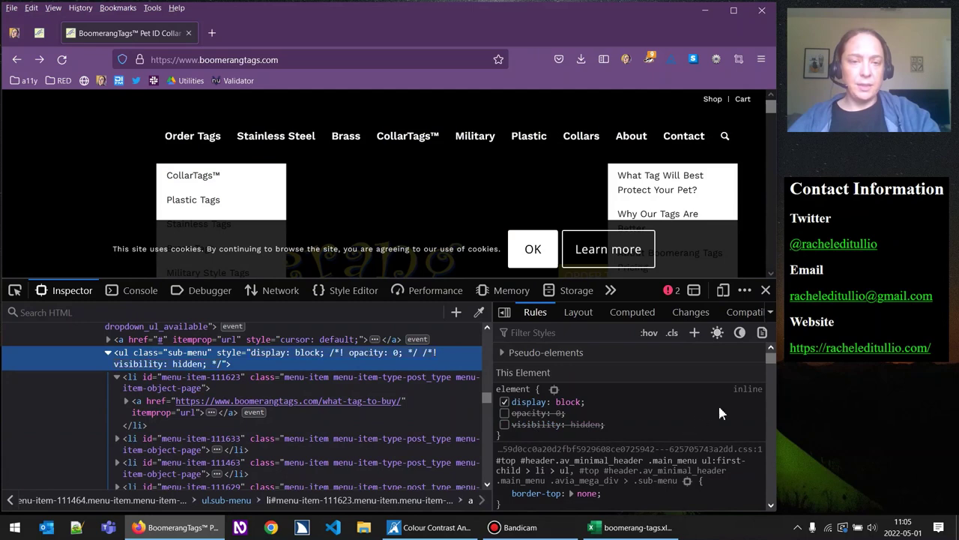
click(766, 290)
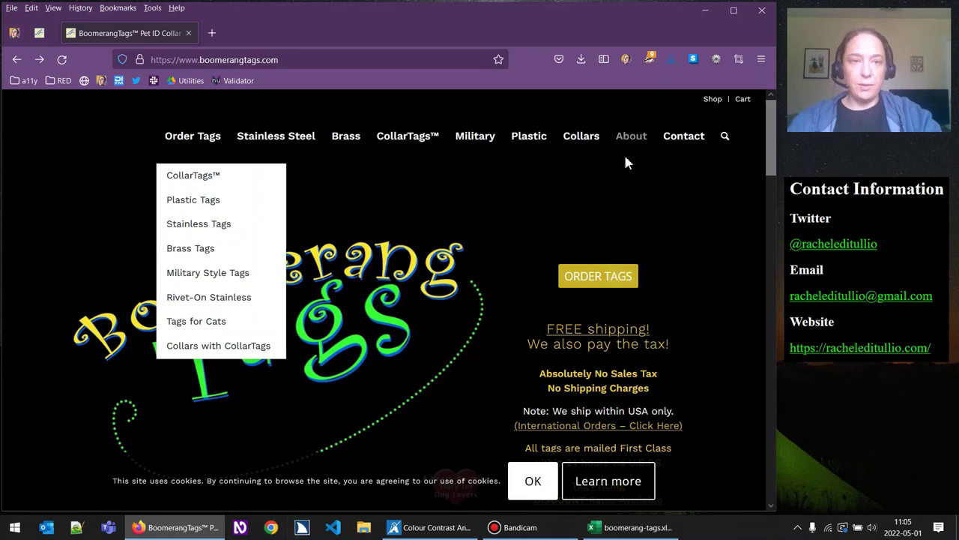
Inspect the About submenu's first item again, disable the inline opacity and visibility rules on its parent list and close the developer tools
right_click(653, 178)
click(701, 382)
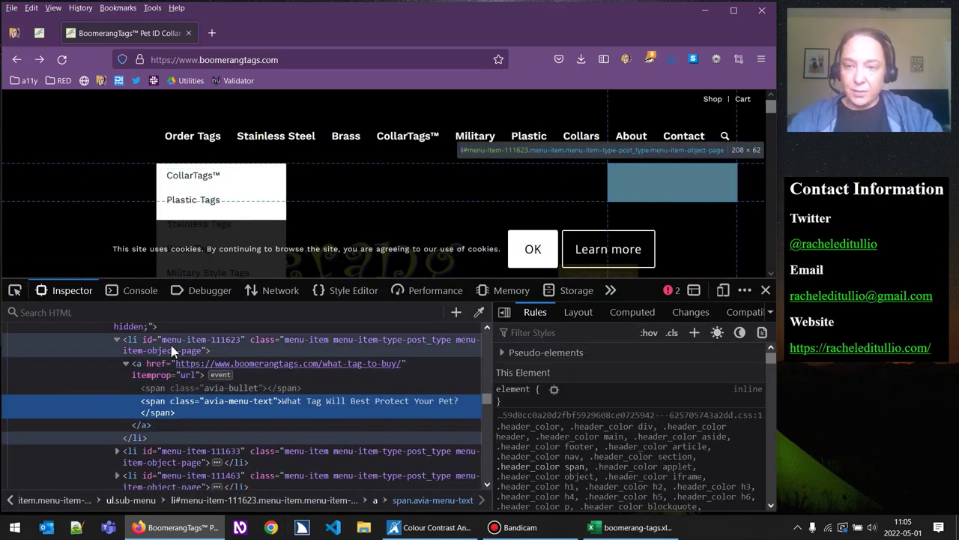
scroll(180, 375, up, 2)
click(190, 402)
click(504, 413)
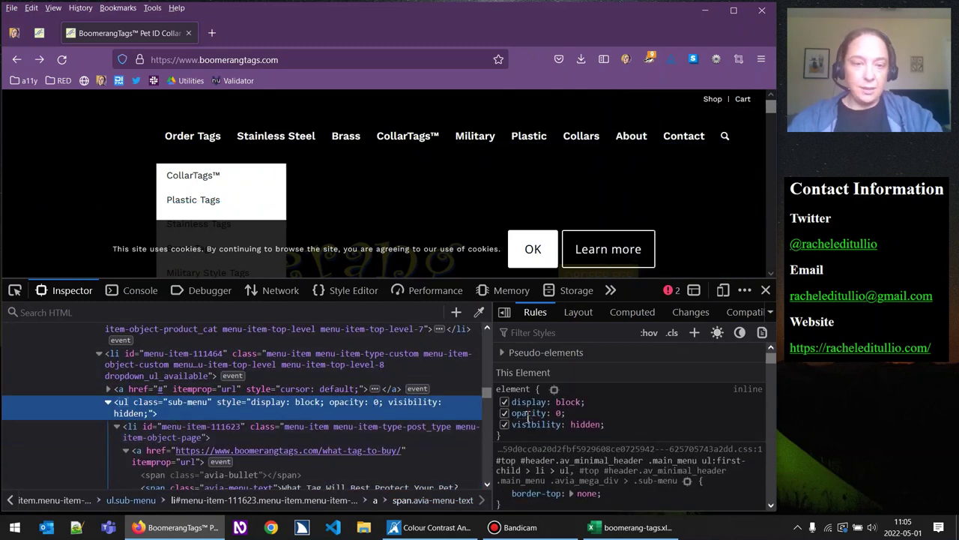
click(504, 425)
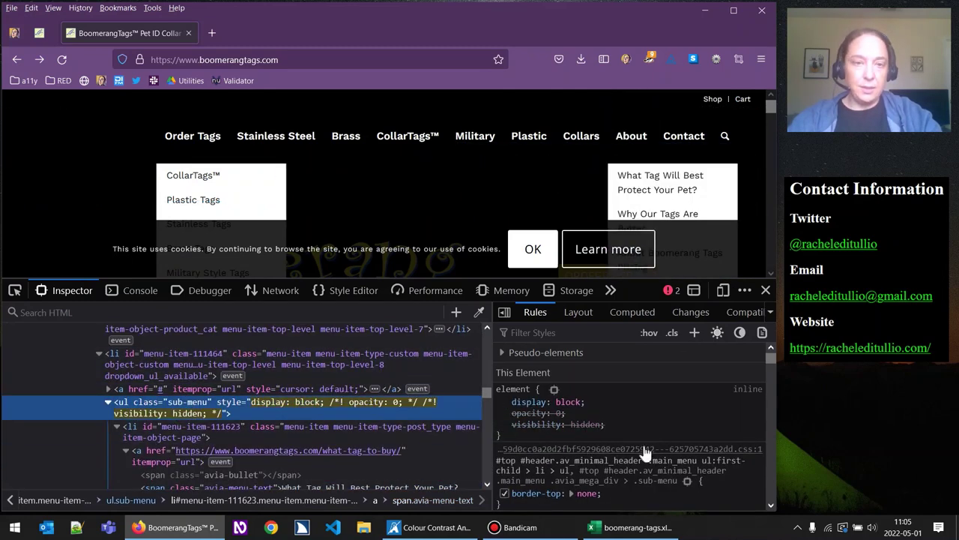
click(766, 289)
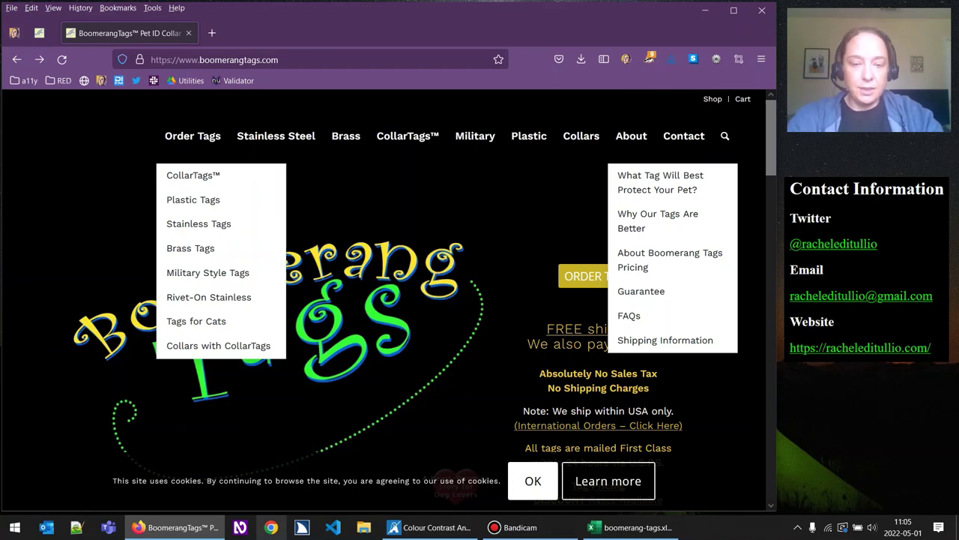
click(271, 527)
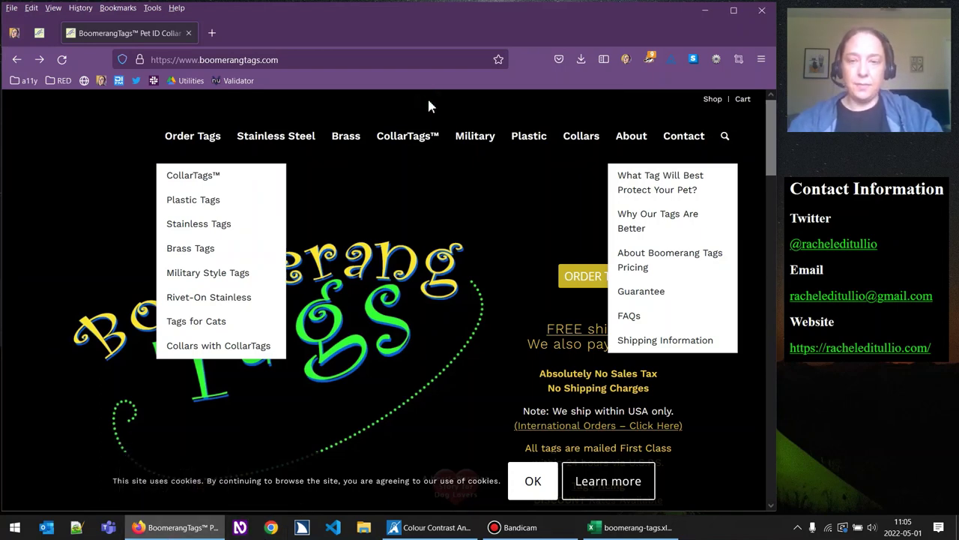
Restart the keyboard focus check, passing through the Order Tags submenu and the remaining main navigation links up to About
key(Tab)
key(Tab)
key(Tab)
key(Tab)
key(Tab)
key(Tab)
key(Tab)
key(Tab)
key(Tab)
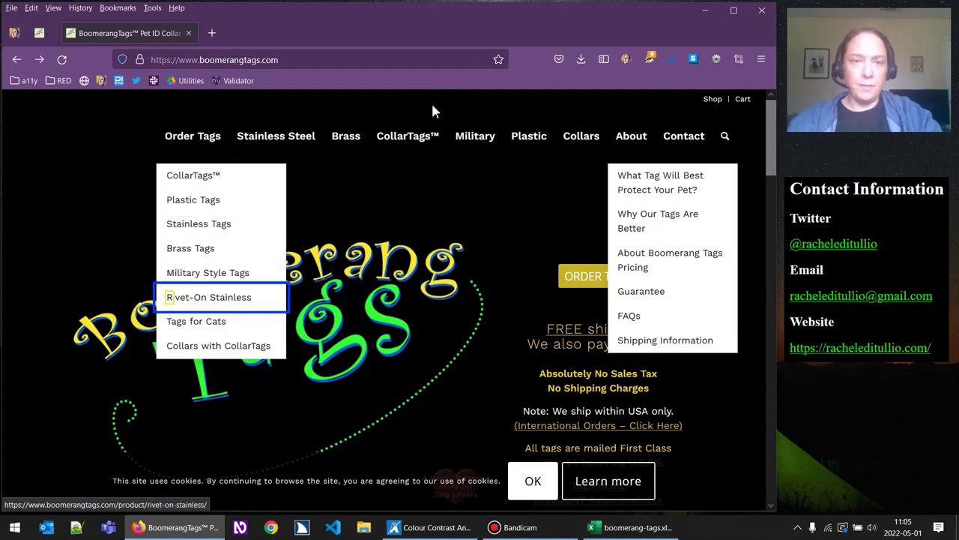
key(Tab)
key(Tab)
key(Tab)
key(Tab)
key(Tab)
key(Tab)
key(Tab)
key(Tab)
key(Tab)
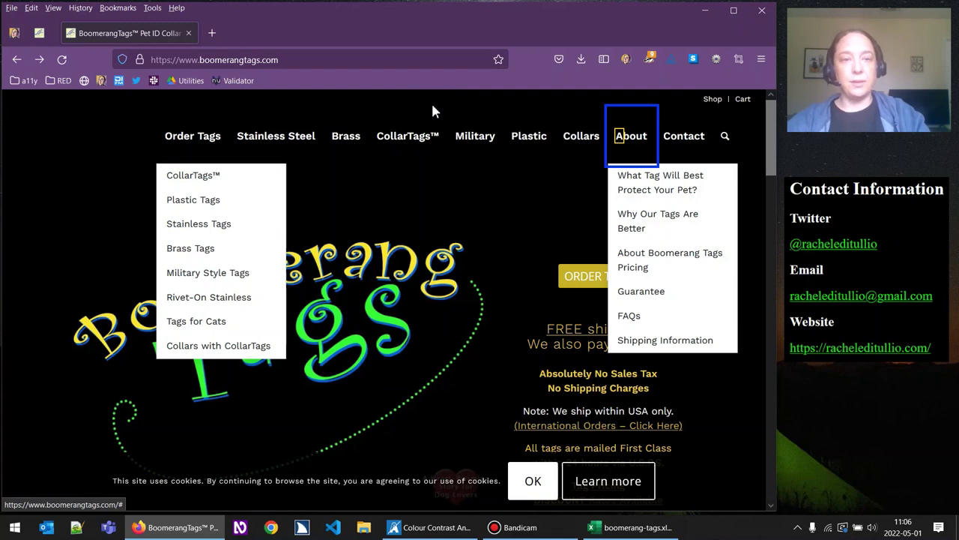
Move the keyboard focus through every About submenu item, from What Tag Will Best Protect Your Pet? to Shipping Information, and on to Contact
key(Tab)
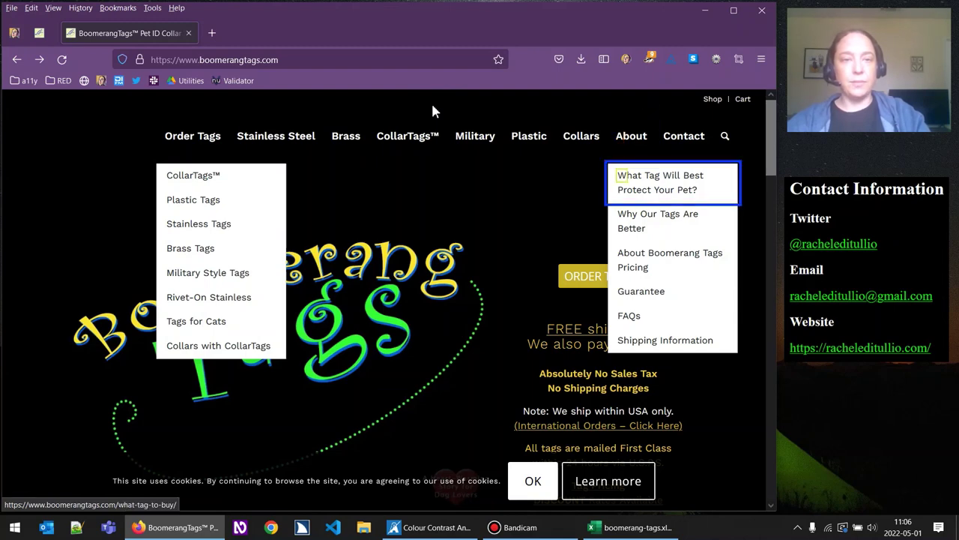
key(Tab)
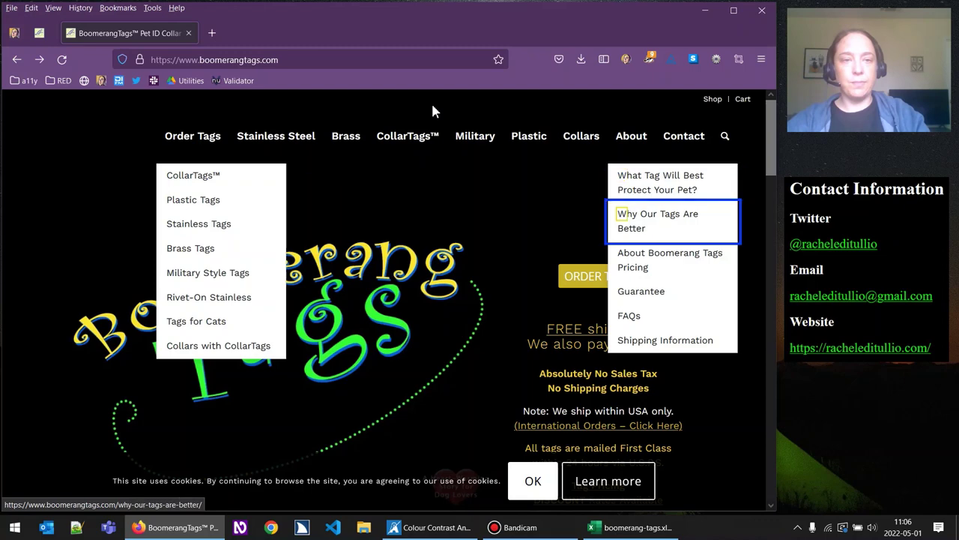
key(Tab)
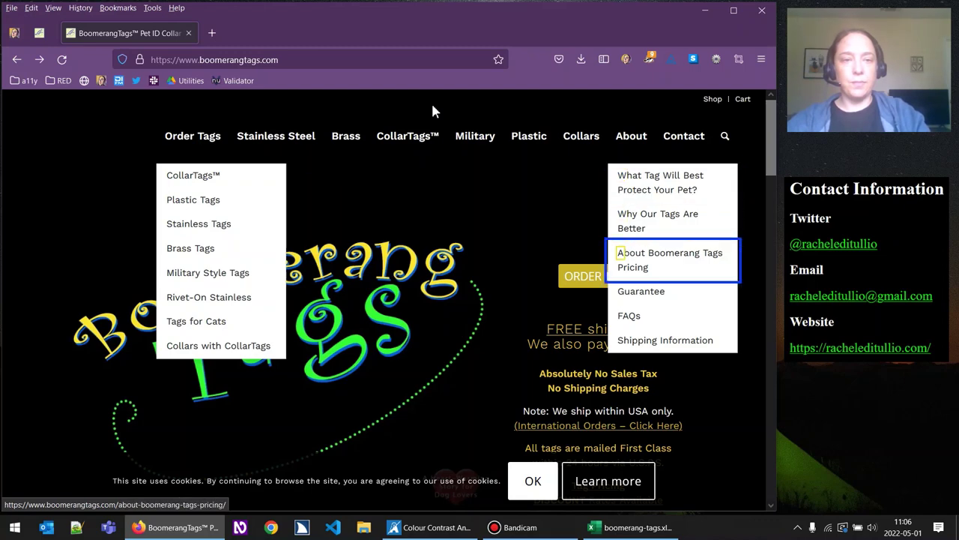
key(Tab)
key(Tab)
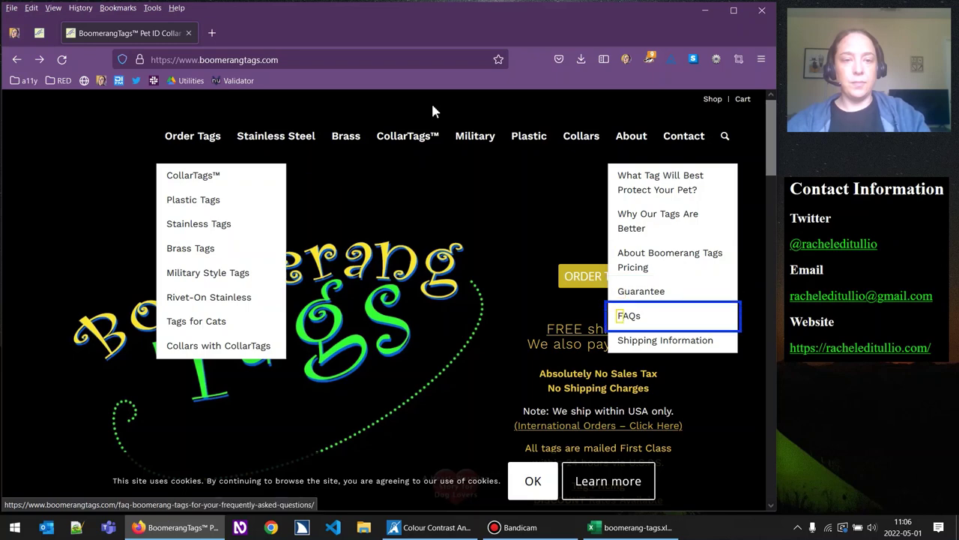
key(Tab)
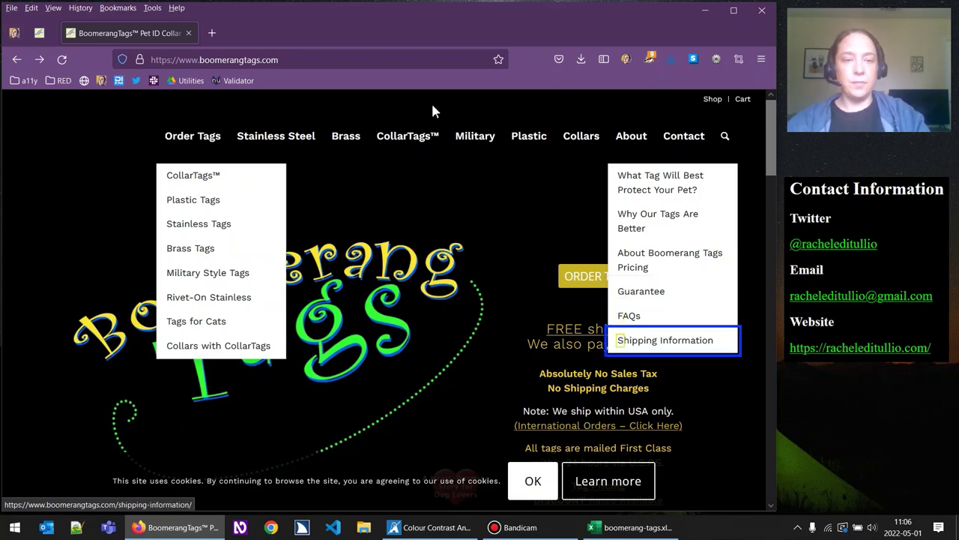
key(Tab)
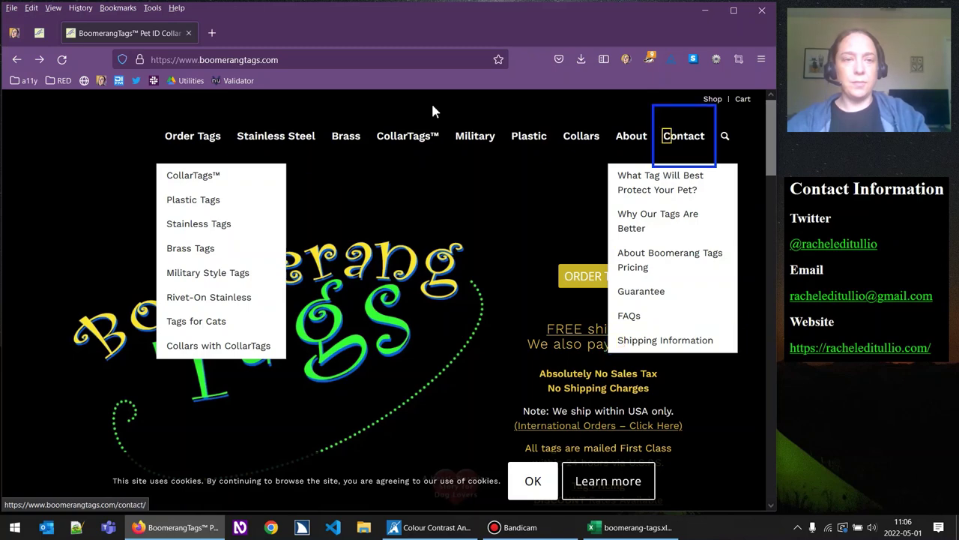
Move the keyboard focus to the header search, open its search field, and check the focus order between the field and the cart link
key(Tab)
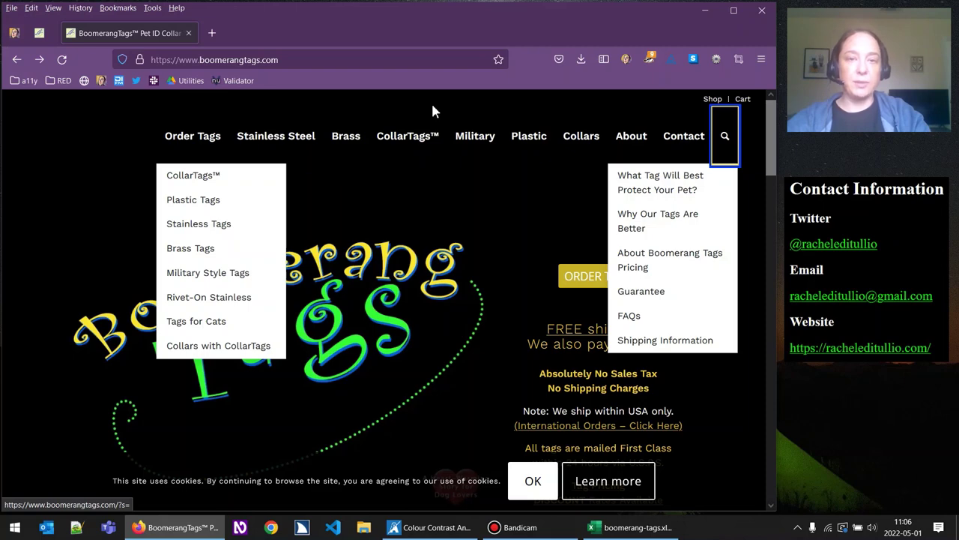
key(Return)
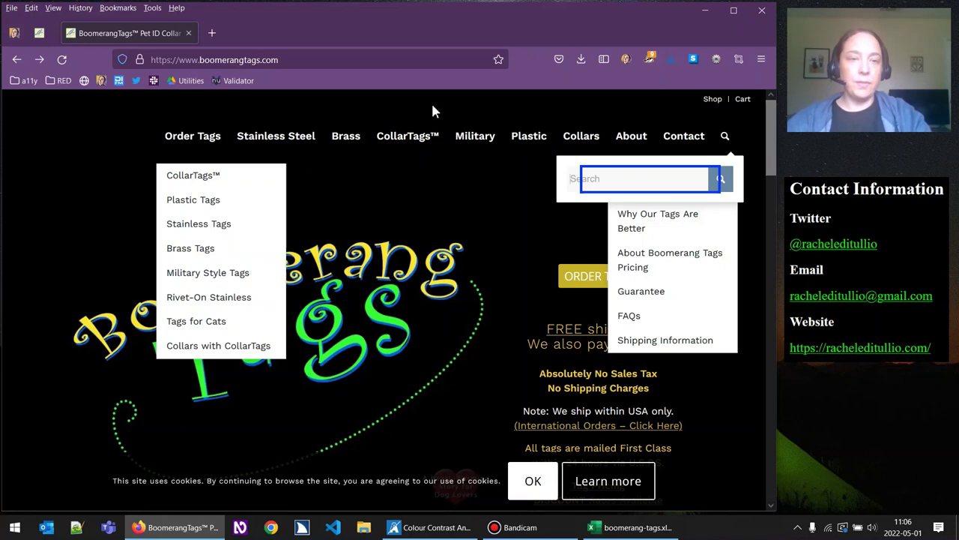
key(Tab)
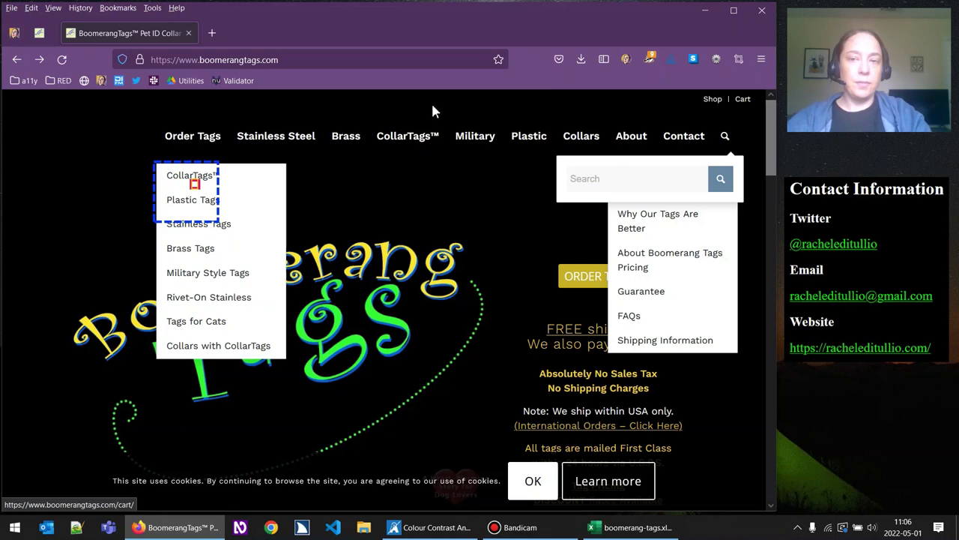
key(shift+Tab)
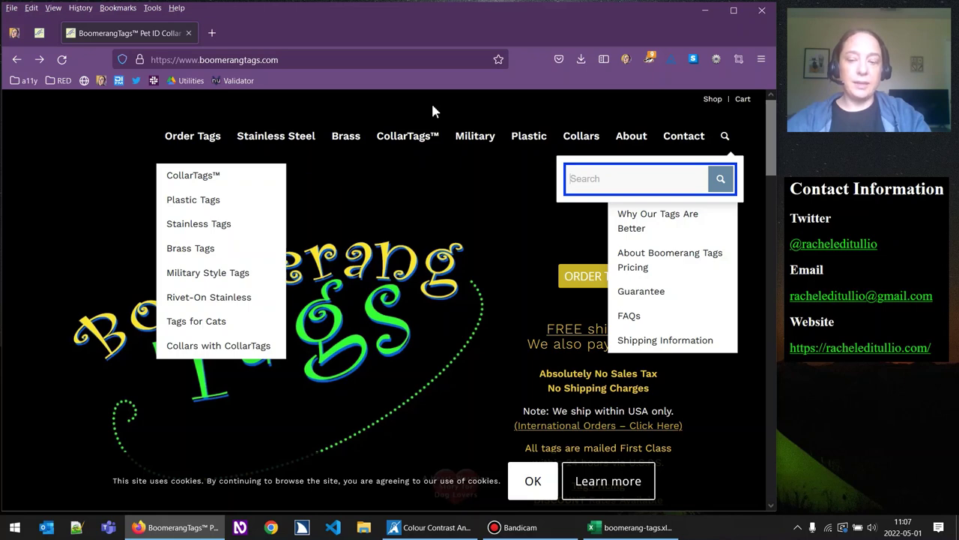
key(Tab)
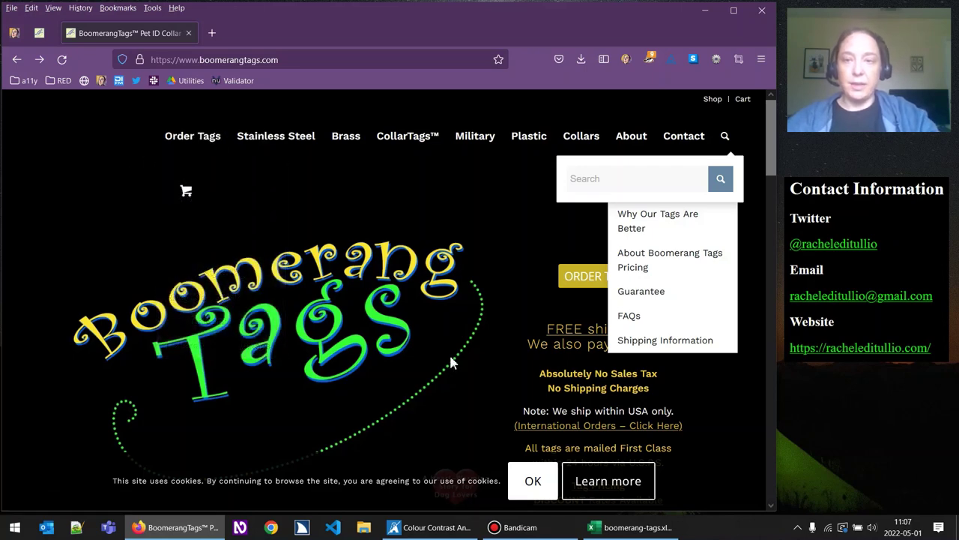
Move the keyboard focus backward from the page content to the header cart link and recheck it with the screen reader
mouse_move(177, 199)
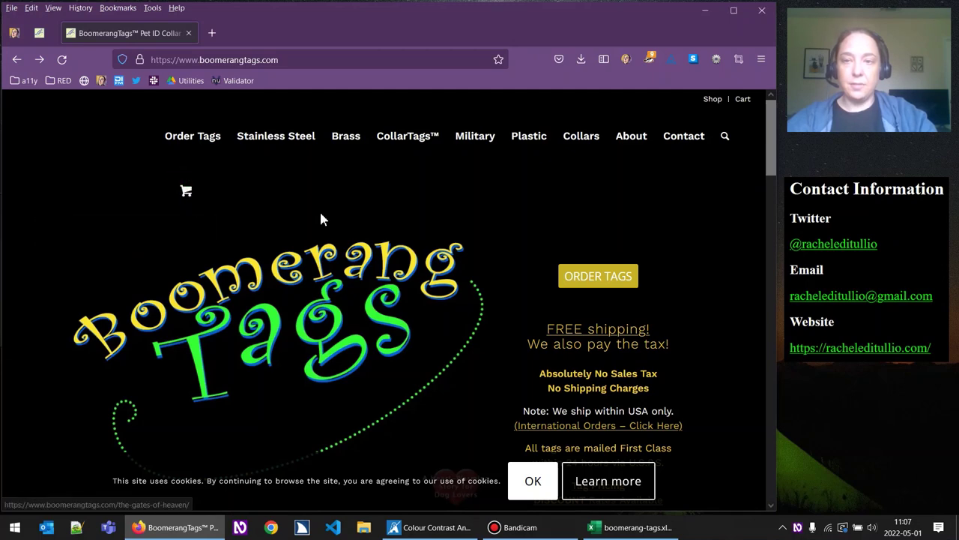
key(shift+Tab)
key(shift+Tab)
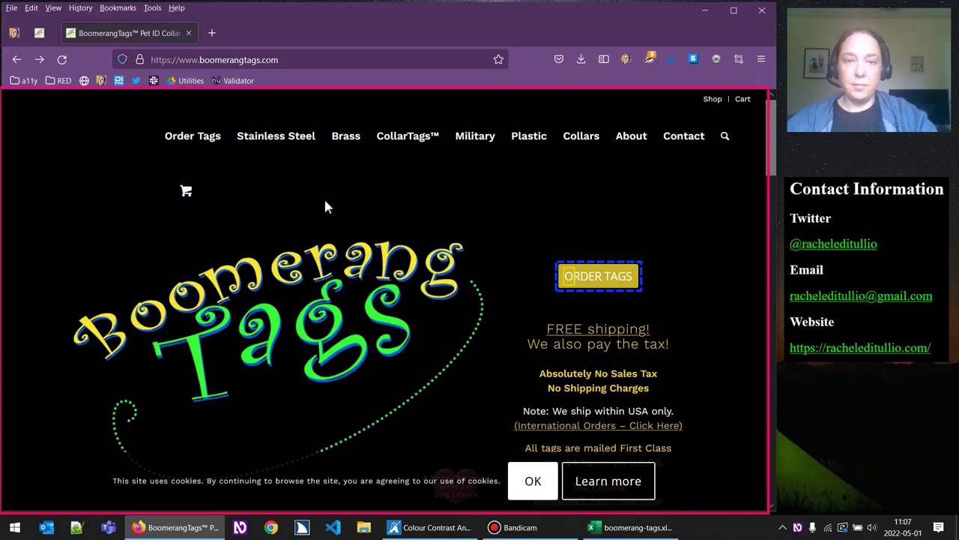
key(shift+Tab)
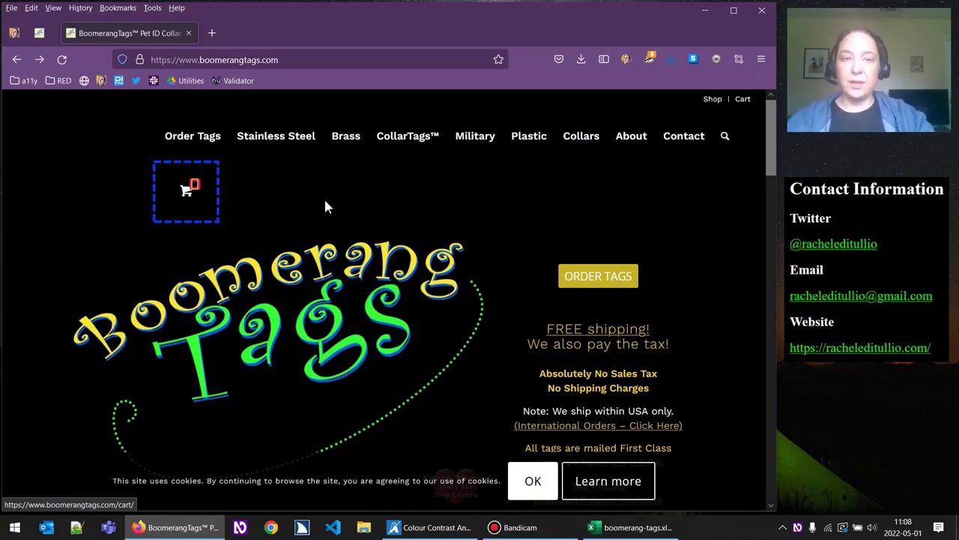
key(Tab)
key(shift+Tab)
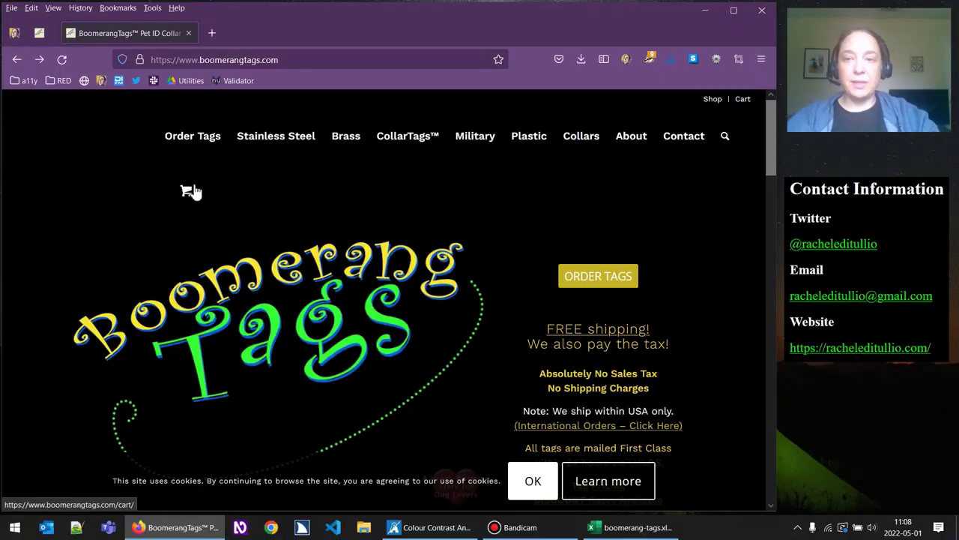
Inspect the header cart link's markup, examining its icon, counter and hidden "Shopping Cart" text spans and the display rule on the hidden text
right_click(187, 189)
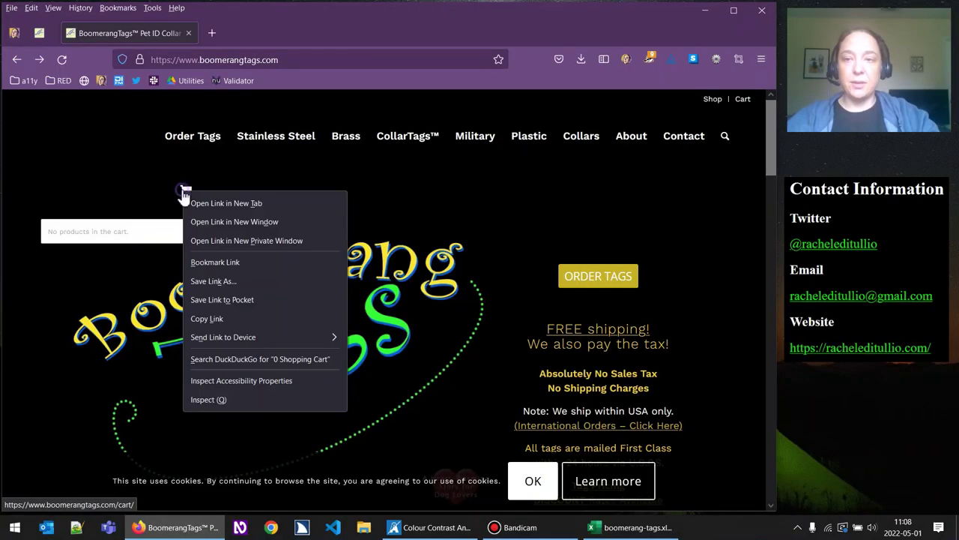
click(208, 400)
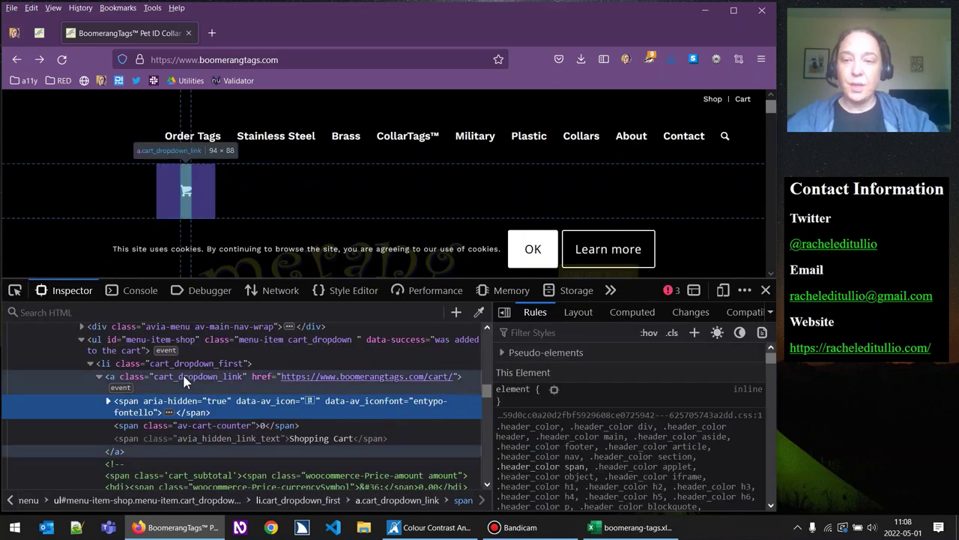
click(186, 380)
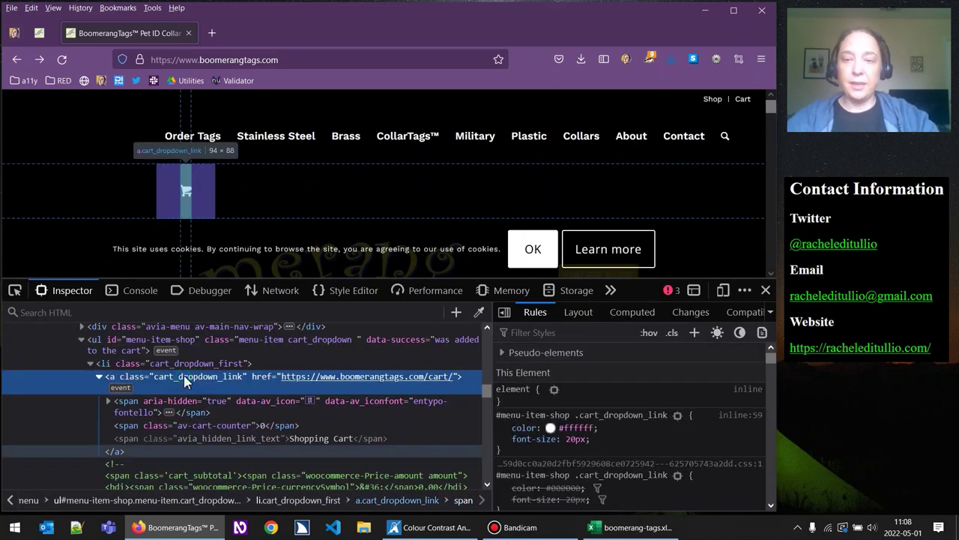
click(137, 415)
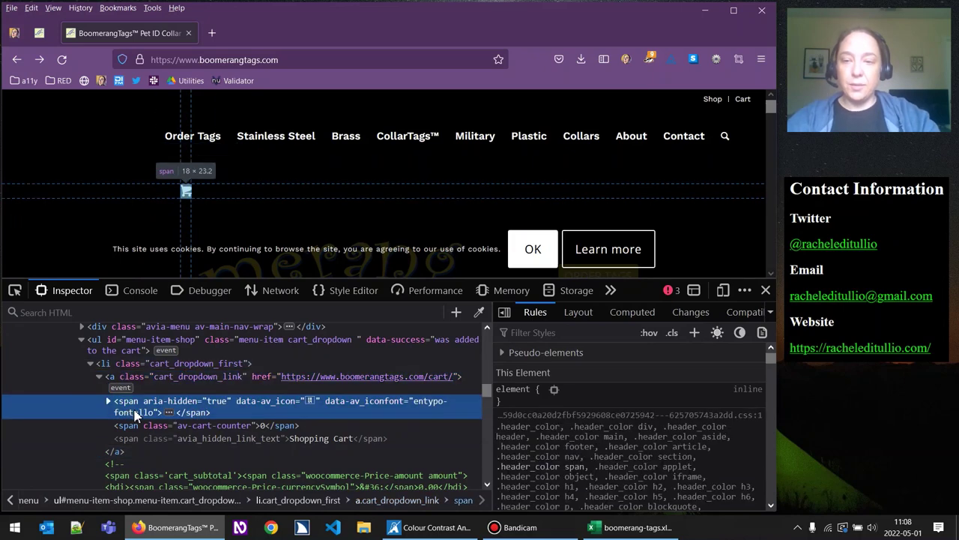
click(135, 428)
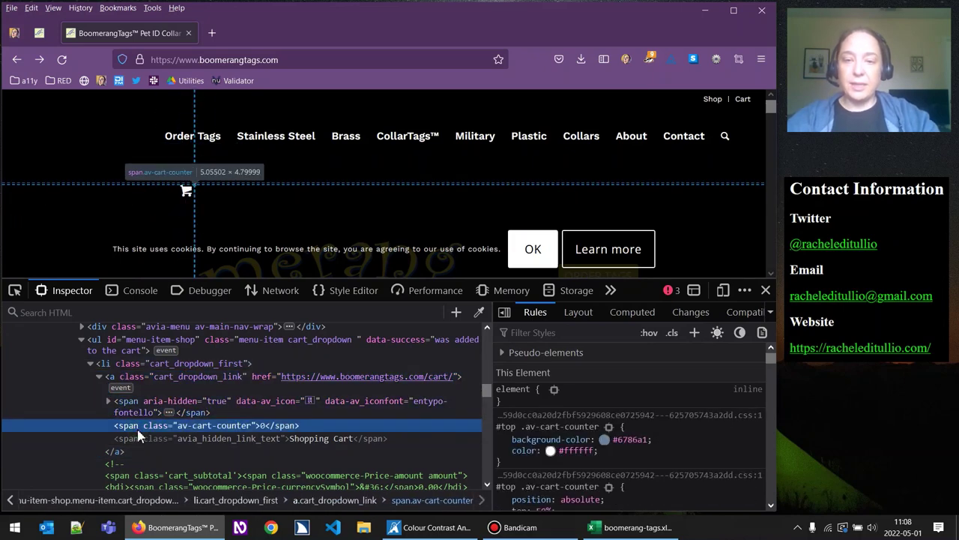
click(245, 439)
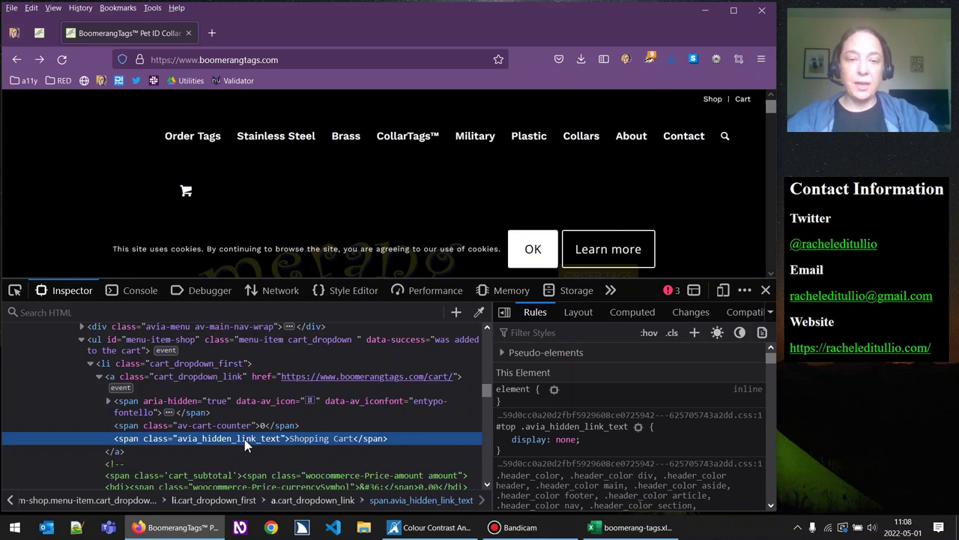
mouse_move(705, 443)
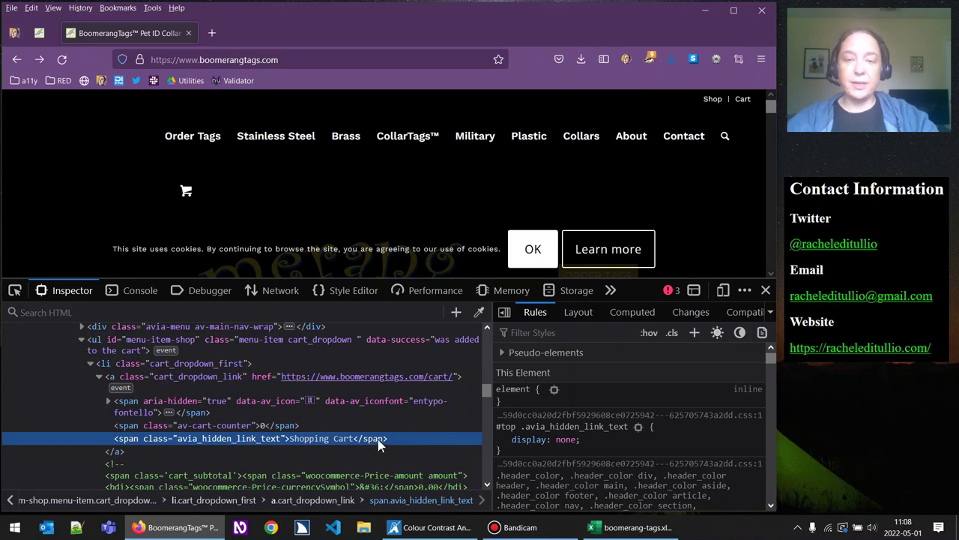
mouse_move(506, 442)
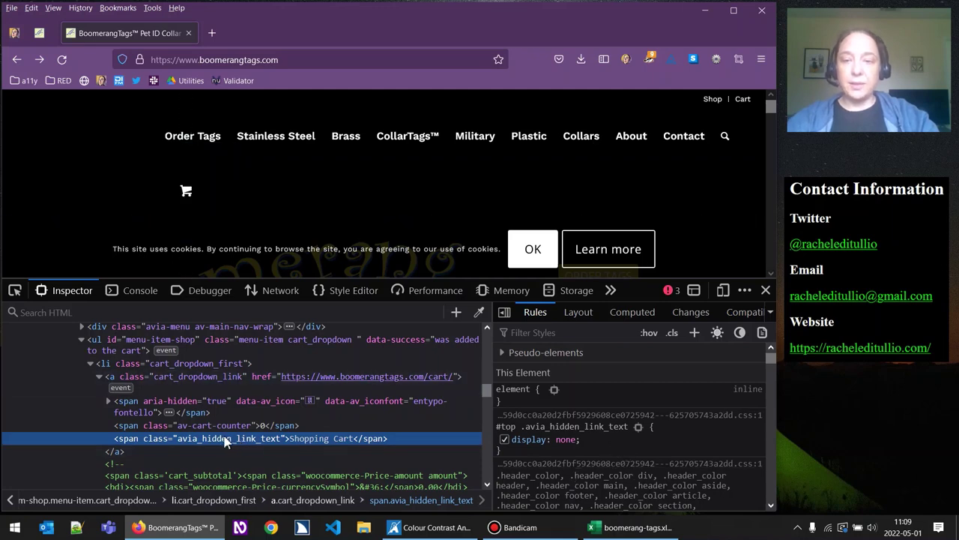
Copy the outer HTML of the cart_dropdown_link anchor element
click(153, 386)
right_click(153, 386)
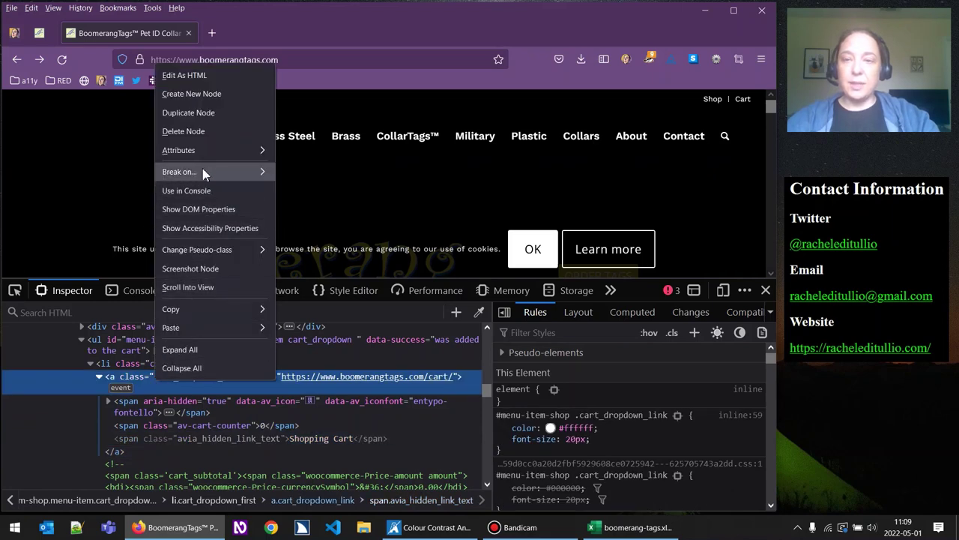
mouse_move(196, 310)
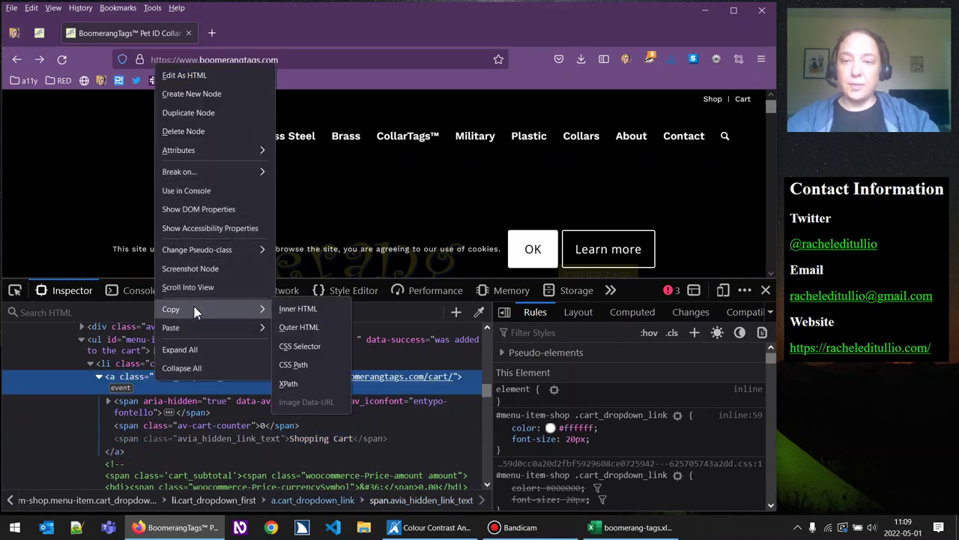
click(303, 326)
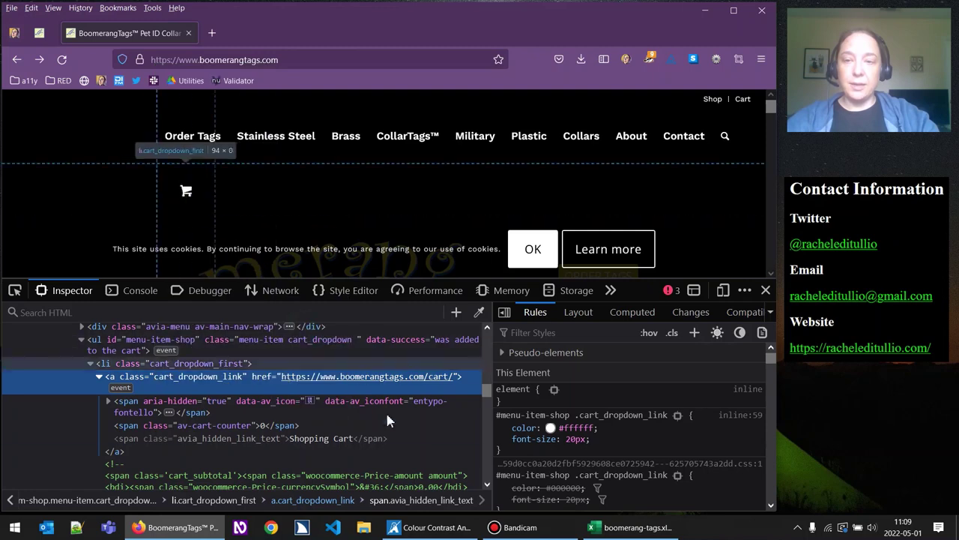
Switch to the boomerang-tags.xlsx workbook in Excel and set the status of 2.4.4: Link Purpose (In Context) to Fail
click(635, 528)
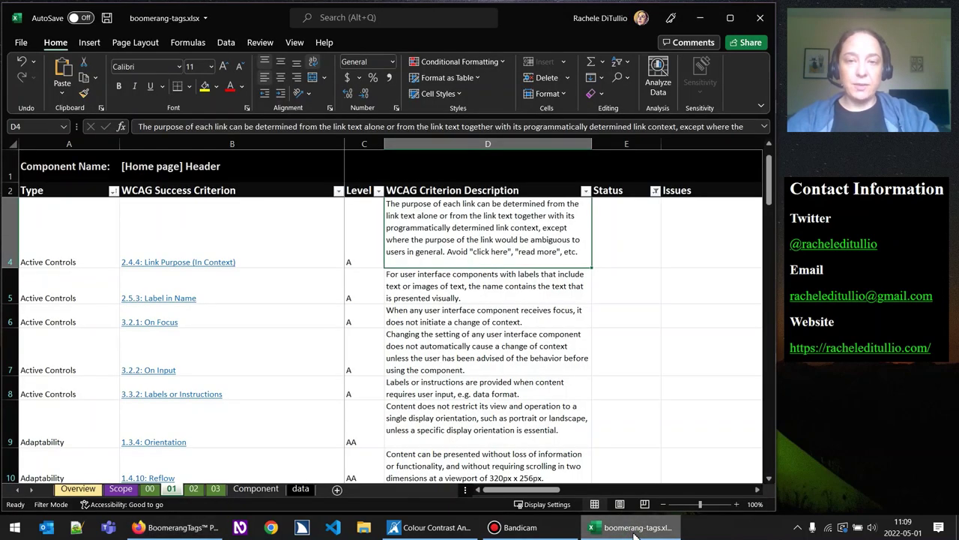
click(650, 223)
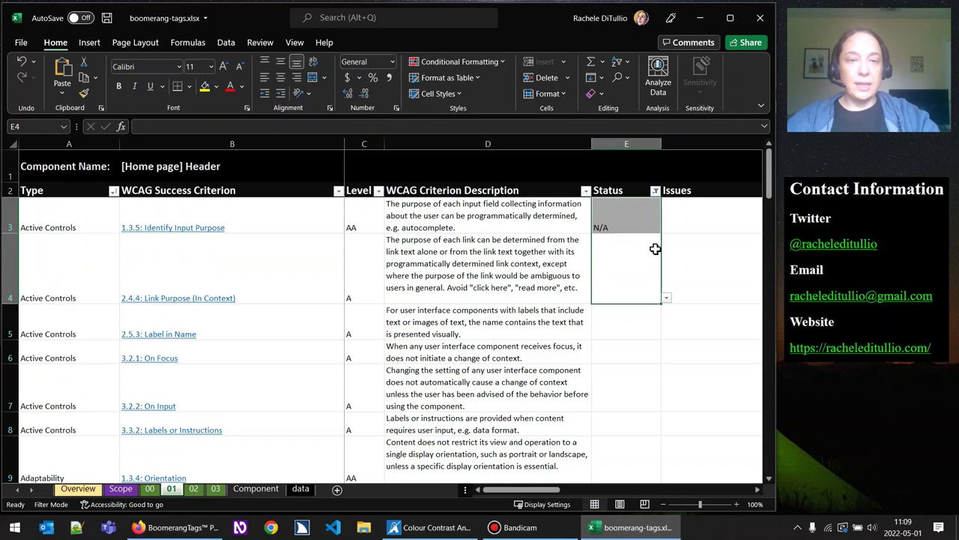
click(667, 298)
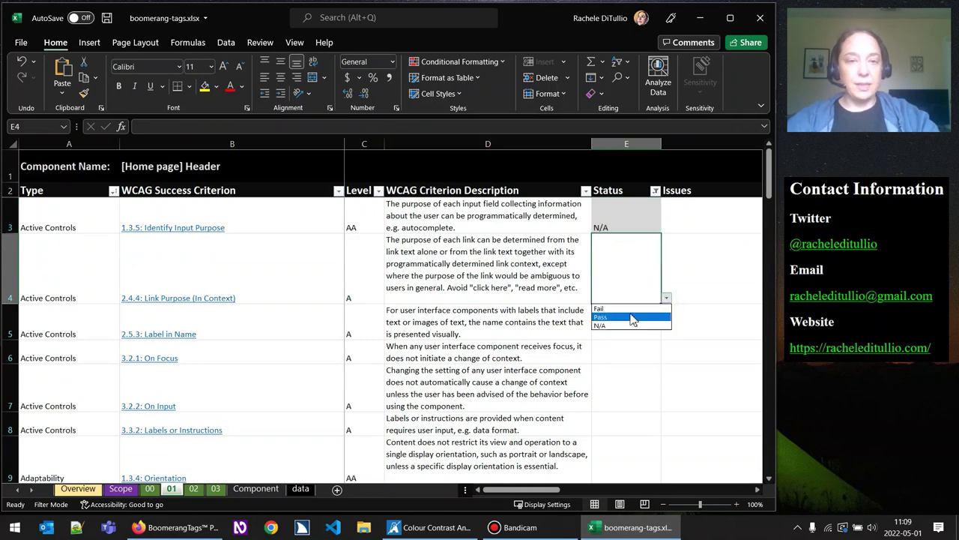
click(633, 310)
key(Tab)
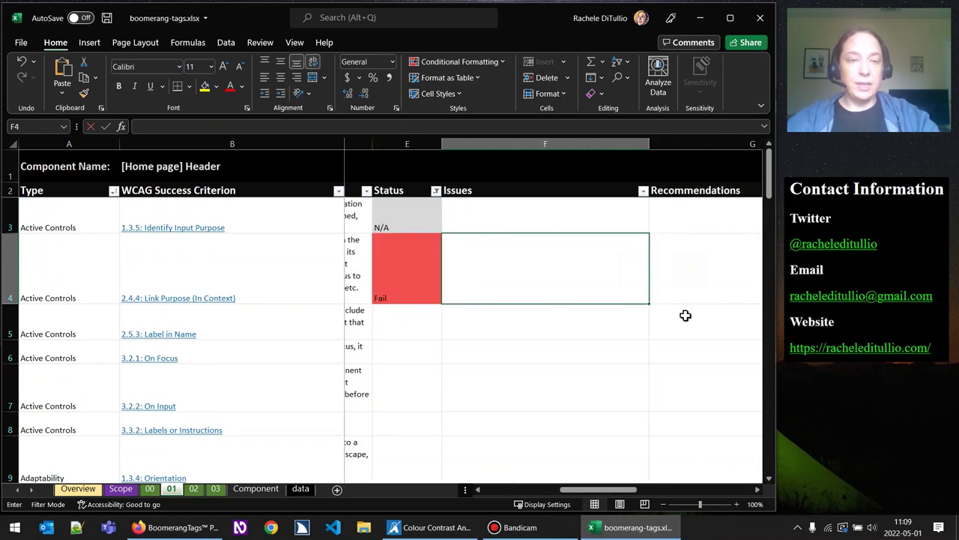
Enter "Shopping cart link in the navigation does communicate its purpose" as the issue for criterion 2.4.4
text(Shop)
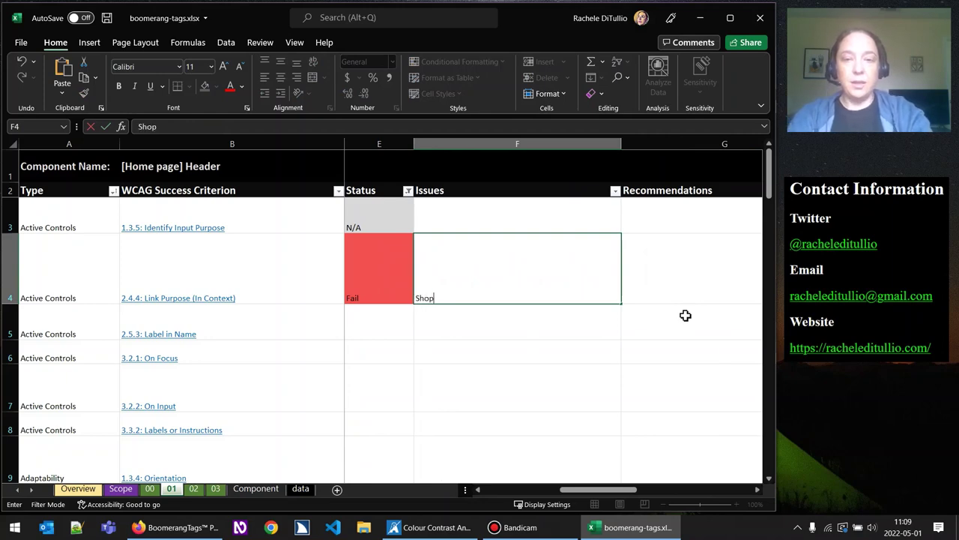
text(ping cart l)
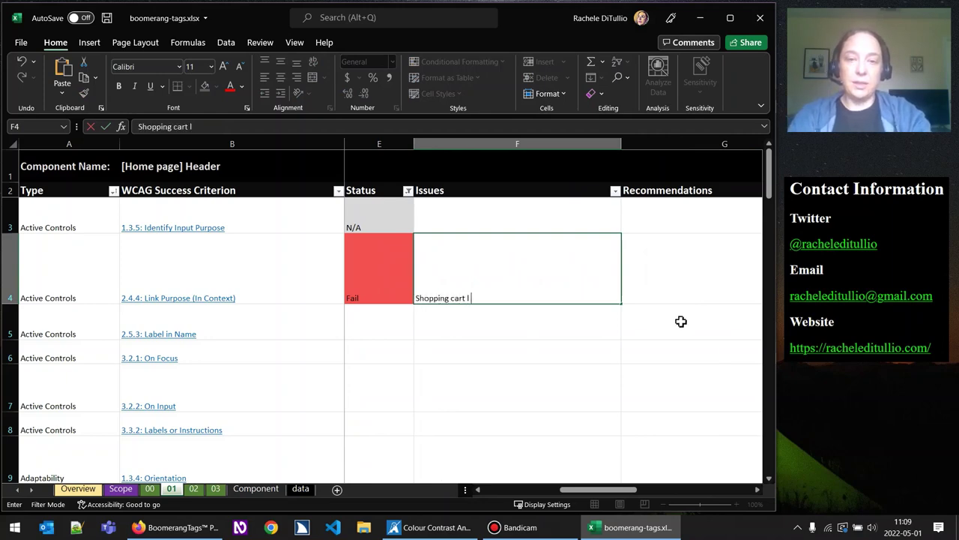
text(ink)
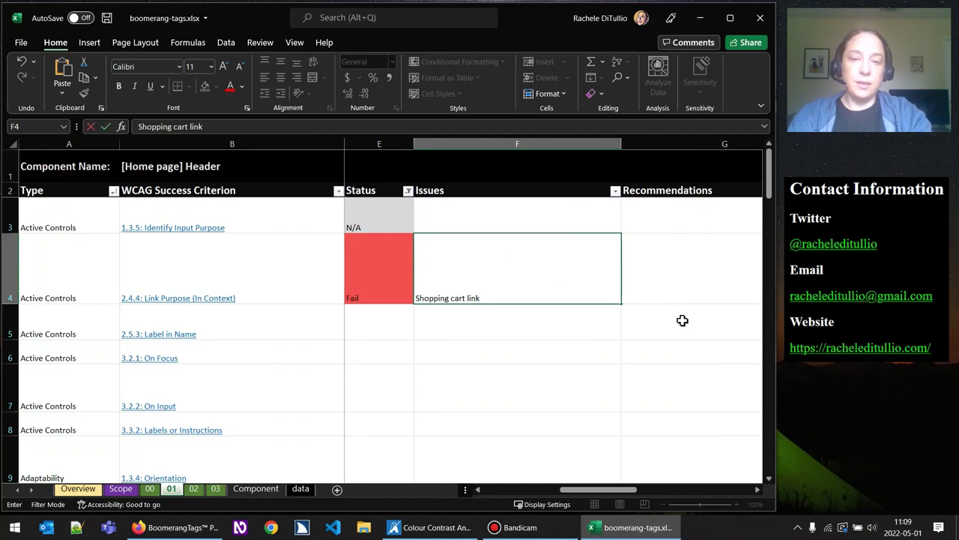
text( in the navigation does not be)
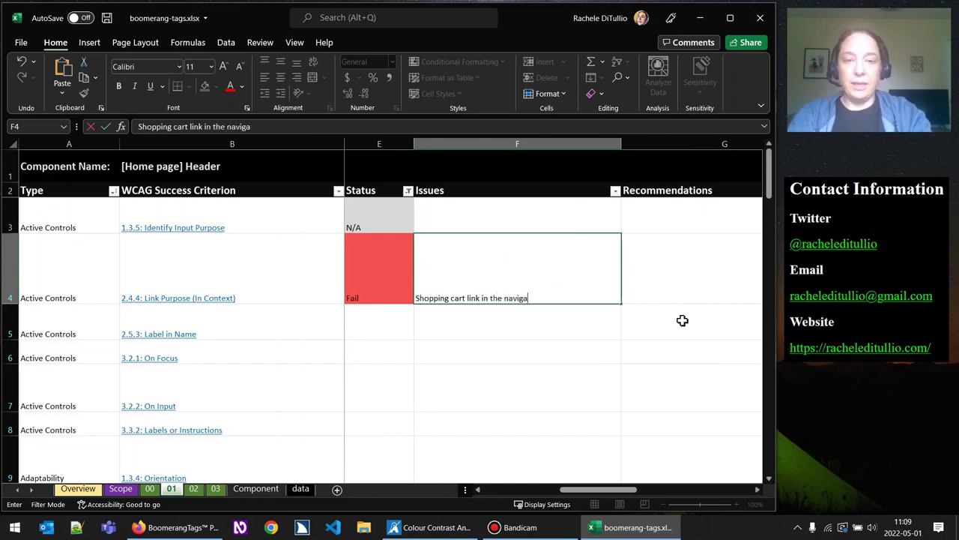
key(BackSpace)
key(BackSpace)
key(BackSpace)
key(BackSpace)
key(BackSpace)
key(BackSpace)
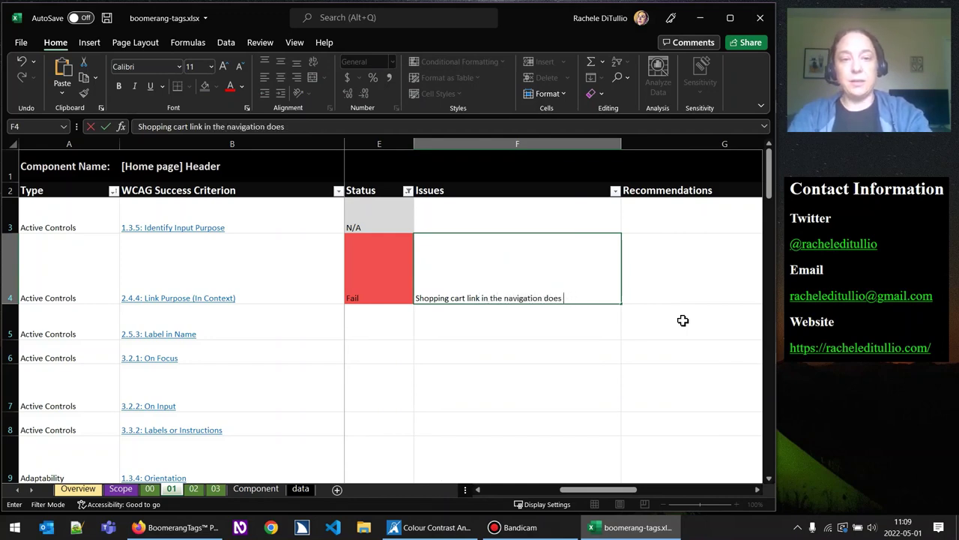
text(communicate i)
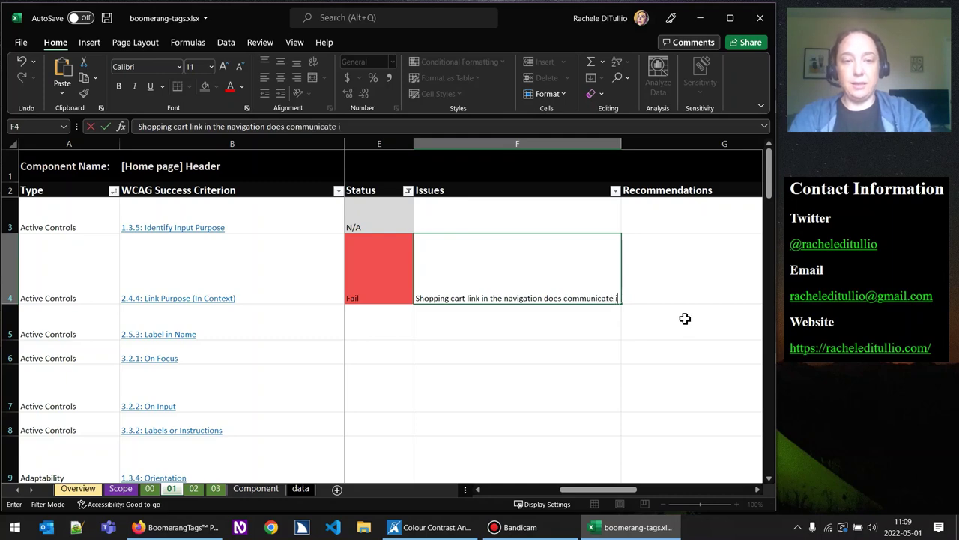
text(ts purpose)
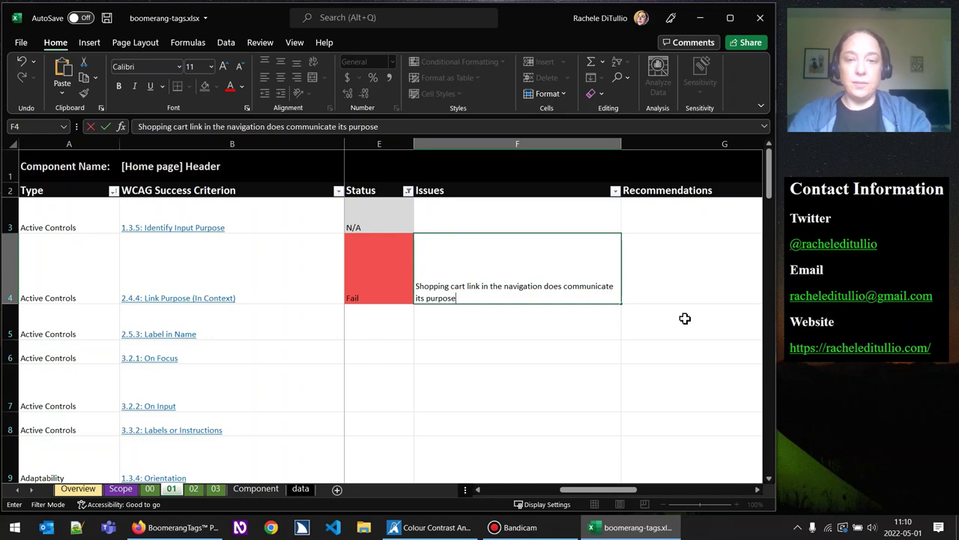
Extend the 2.4.4 issue text with the sentence "Screen reader announces the link as "0""
text(. S)
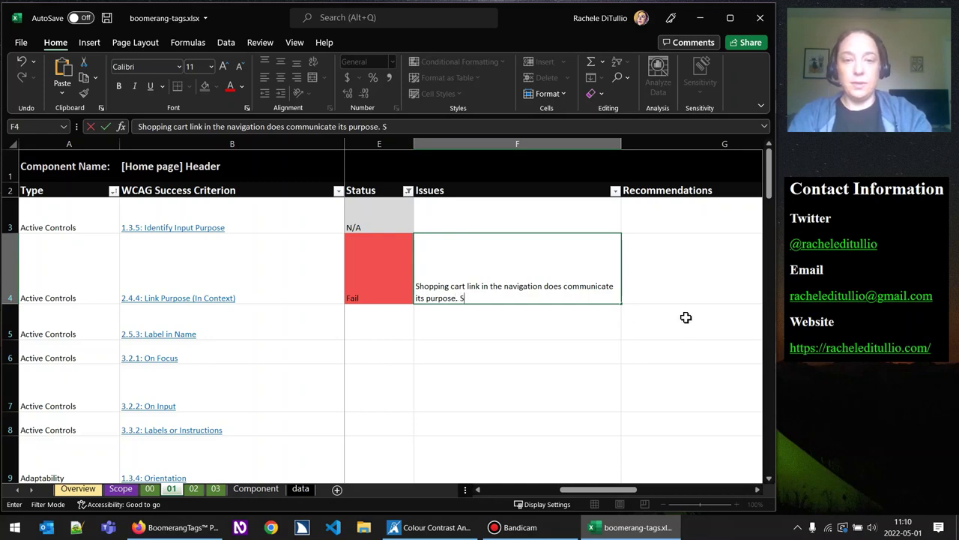
text(creen reader announc)
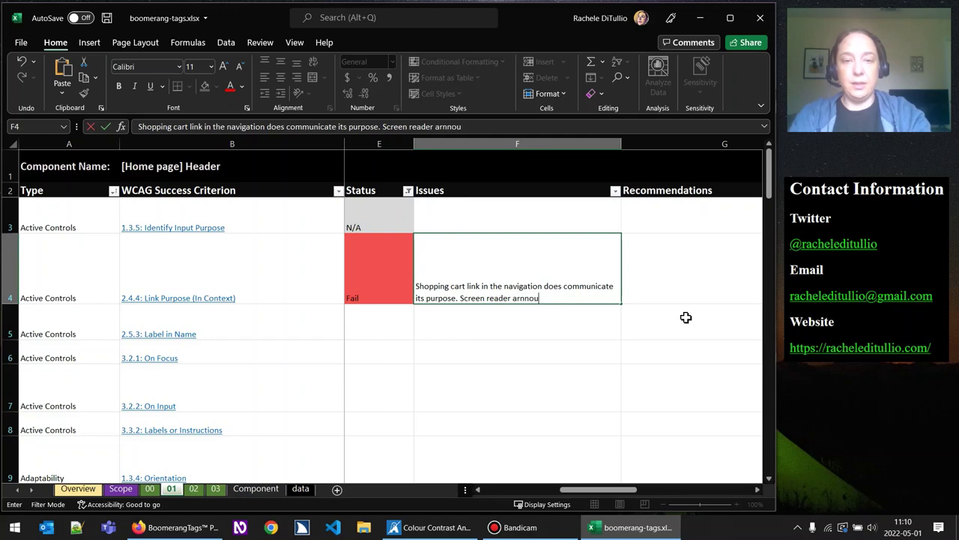
key(BackSpace)
key(BackSpace)
key(BackSpace)
key(BackSpace)
key(BackSpace)
key(BackSpace)
text(nnonced)
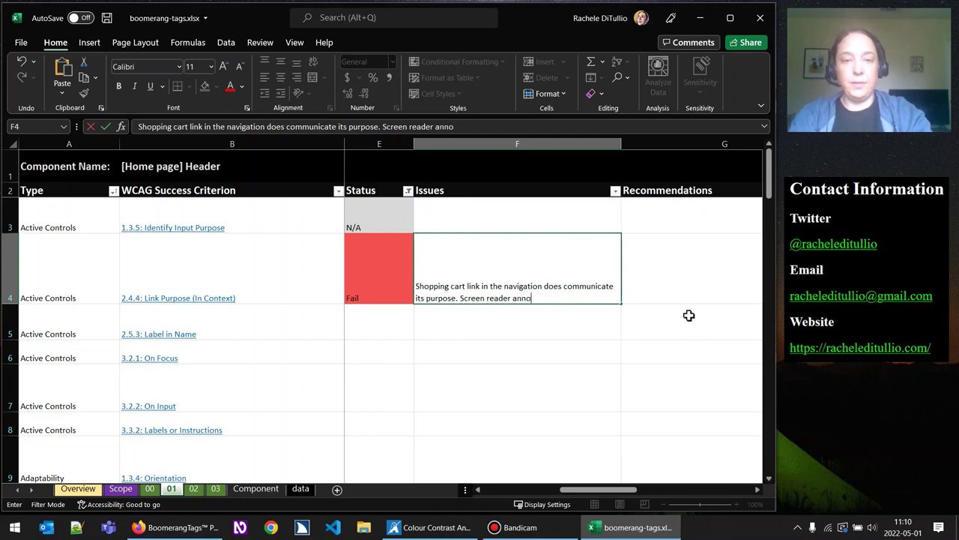
key(BackSpace)
key(BackSpace)
key(BackSpace)
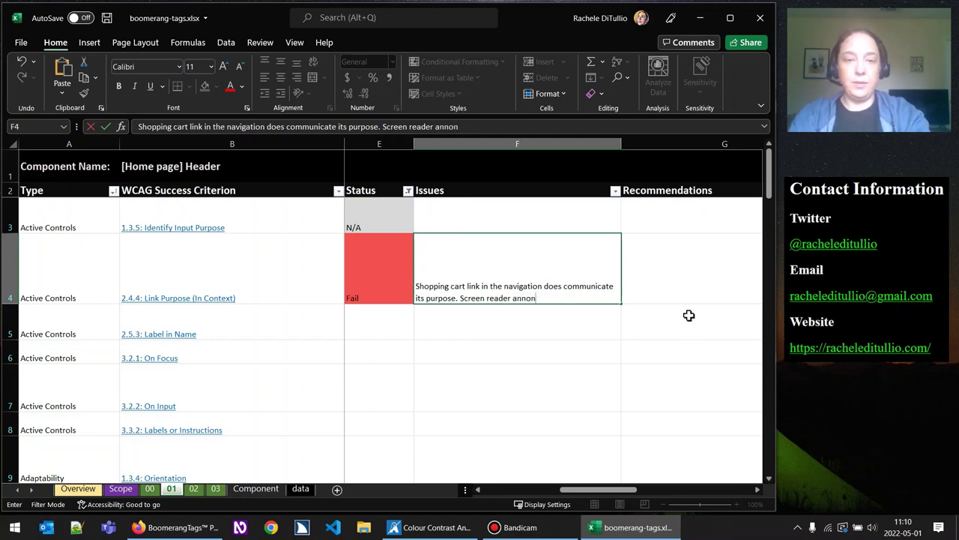
key(BackSpace)
text(unces)
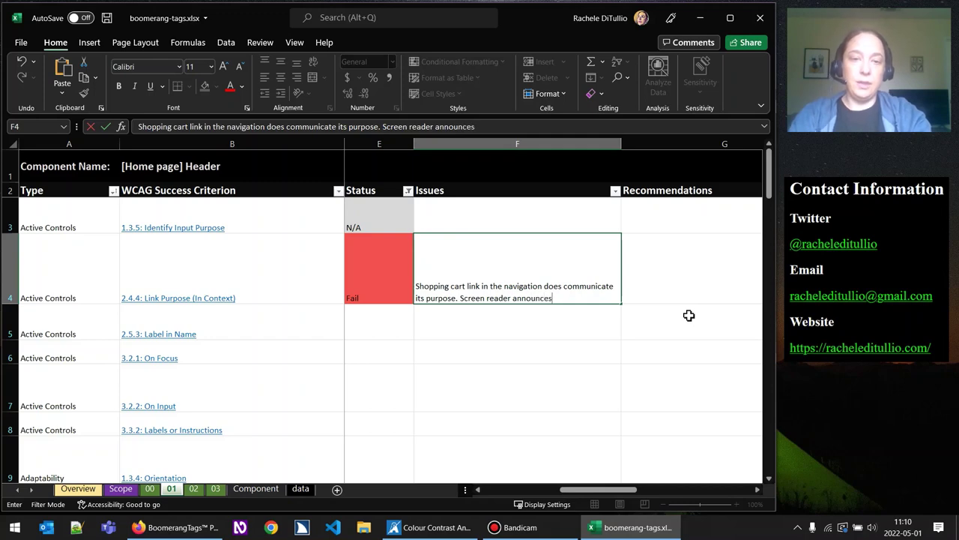
text( the link as )
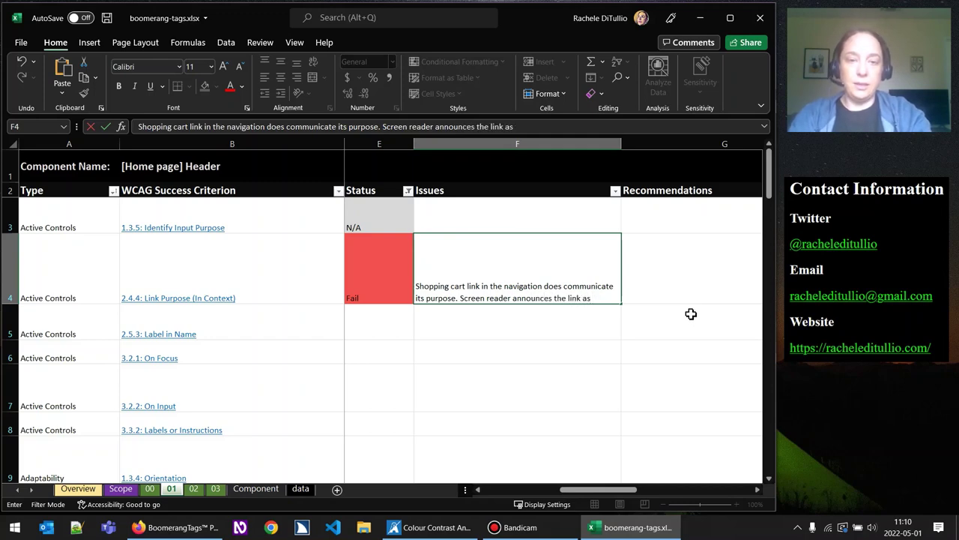
text("8")
key(BackSpace)
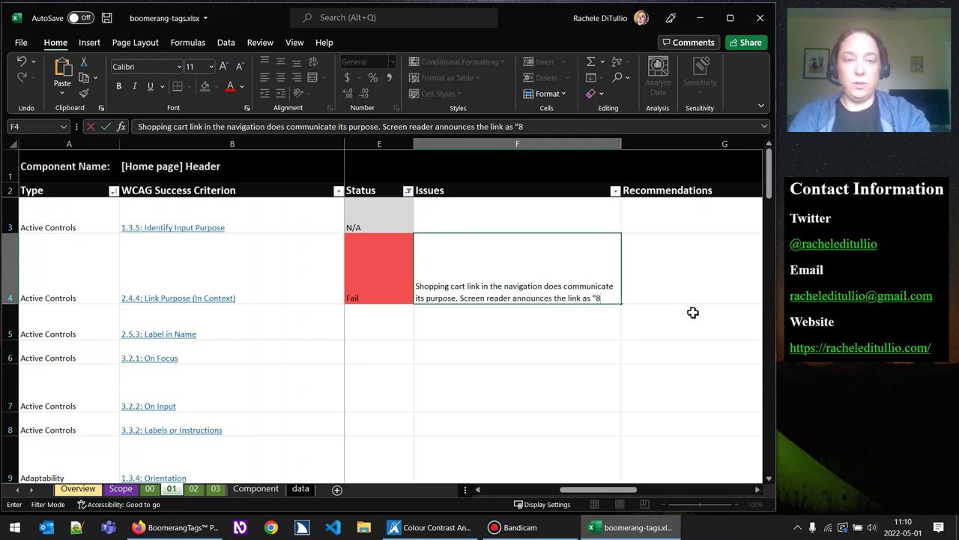
text(")
key(Tab)
Paste the copied cart_dropdown_link anchor markup into the Source Code cell for criterion 2.4.4
drag(631, 490, 717, 502)
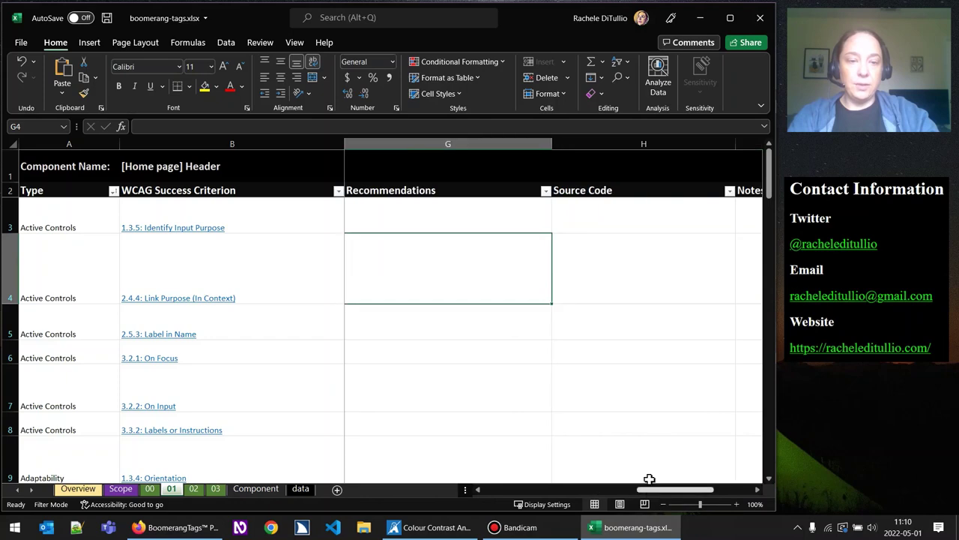
double_click(611, 280)
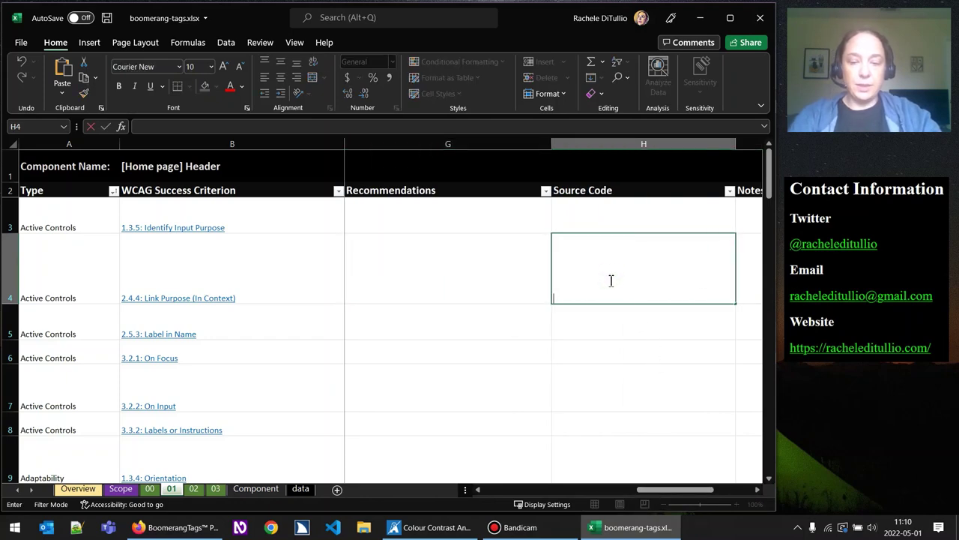
text(<a class="cart_dropdown_link" href="https://www.boomerangtags.com/cart/"><span aria-hidden="true" data-av_icon="" data-av_iconfont="entypo-fontello"> </span><span class="av-cart-counter">0</span><span class="avia_hidden_link_text">Shopping Cart</span></a>)
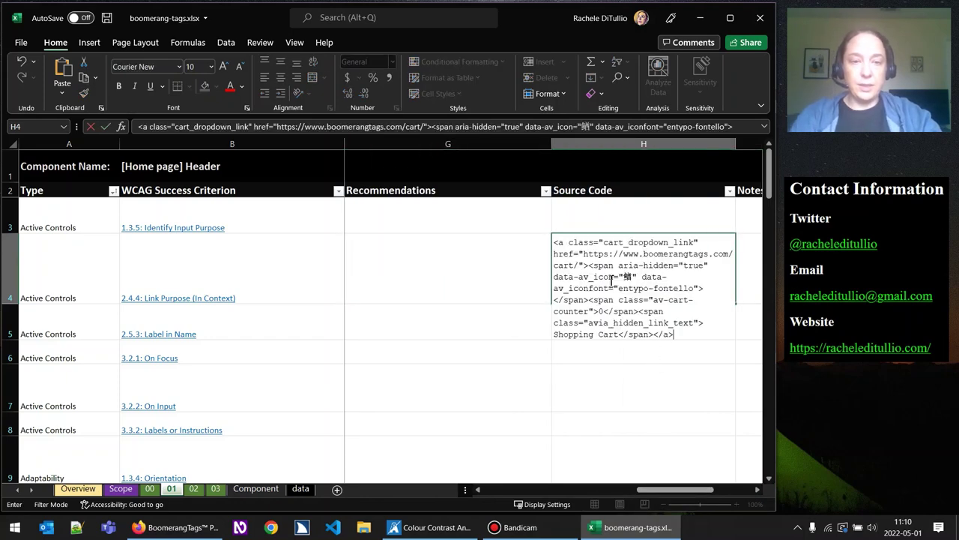
Enter the recommendation "Ensure link announces its purpose "Shopping Cart"." for criterion 2.4.4
click(517, 271)
drag(678, 496, 641, 495)
text(Ensure)
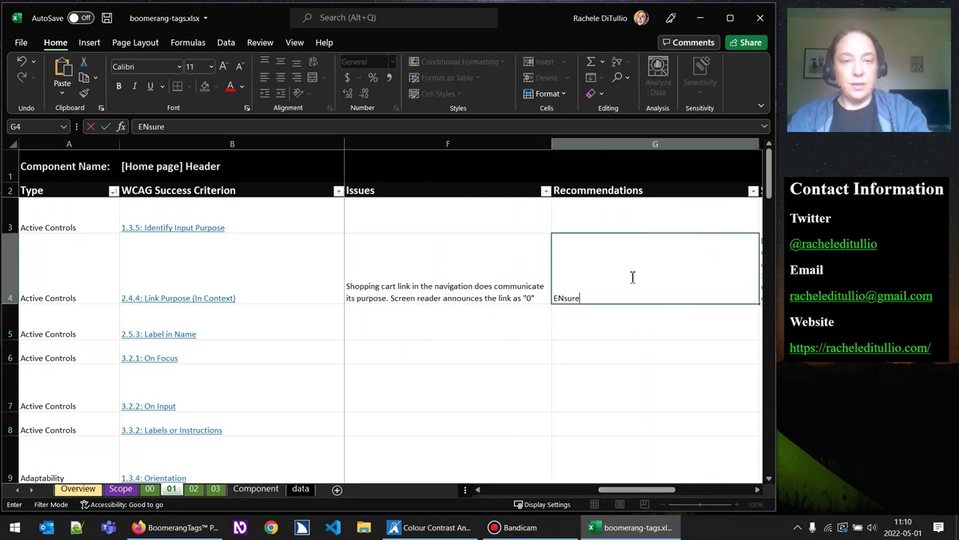
key(BackSpace)
key(BackSpace)
key(BackSpace)
key(BackSpace)
key(BackSpace)
text(nu)
key(BackSpace)
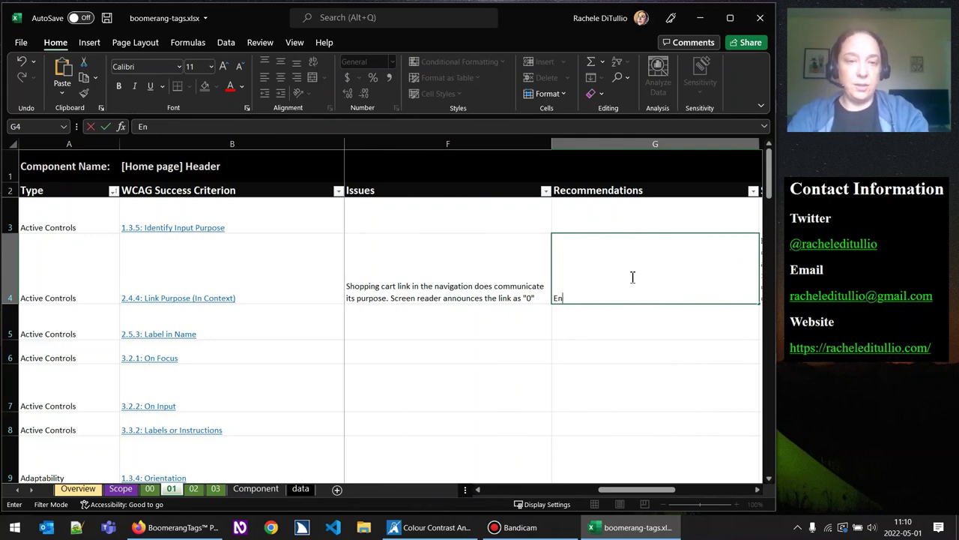
text(sure link announces it's)
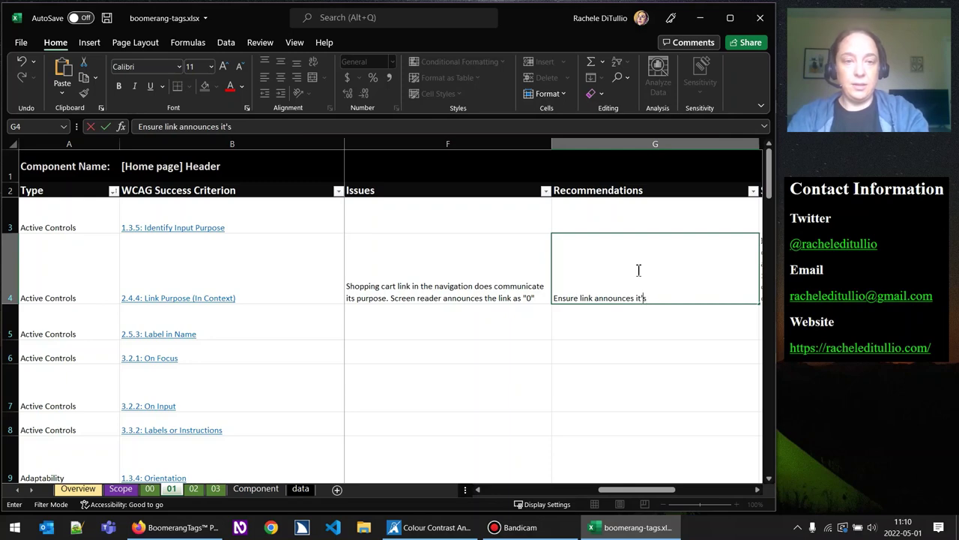
key(BackSpace)
key(BackSpace)
text(s purpos)
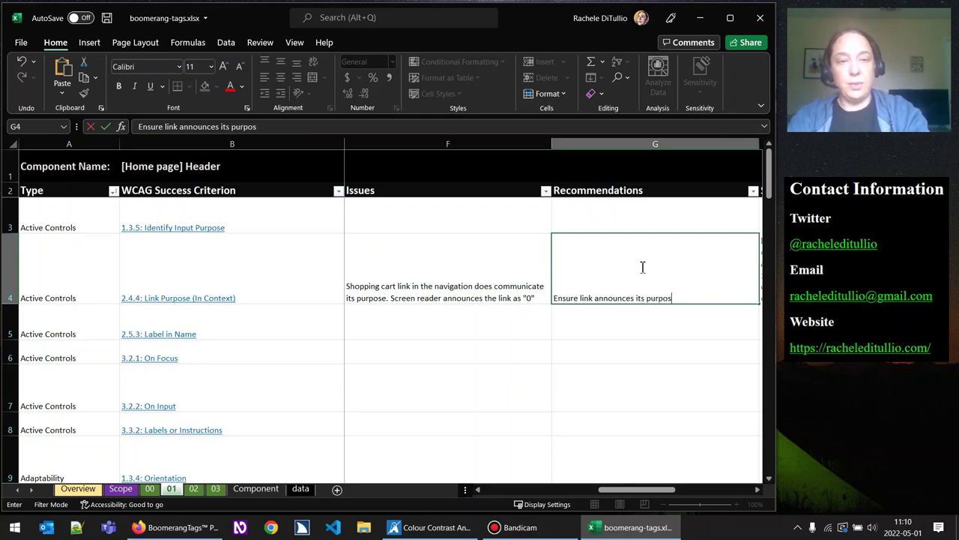
text(e "Shopping c)
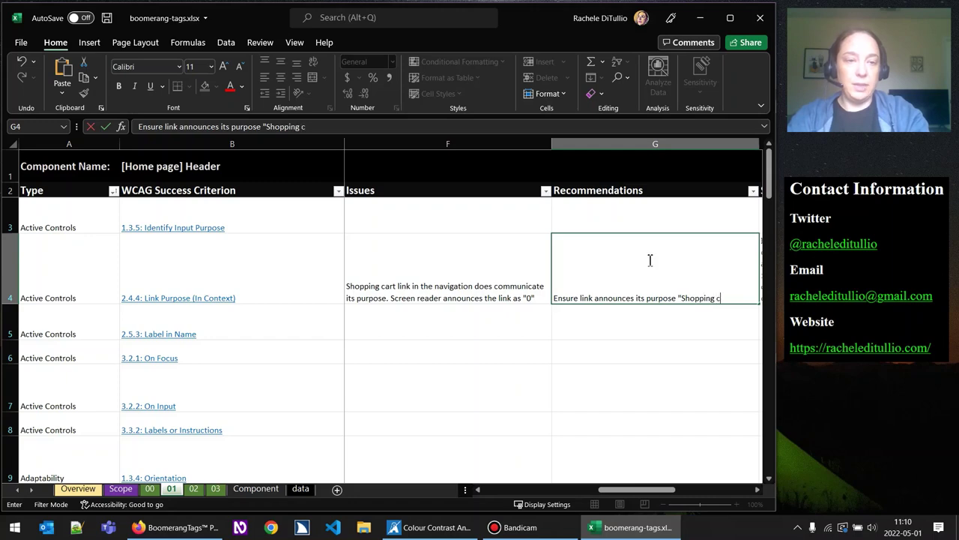
key(BackSpace)
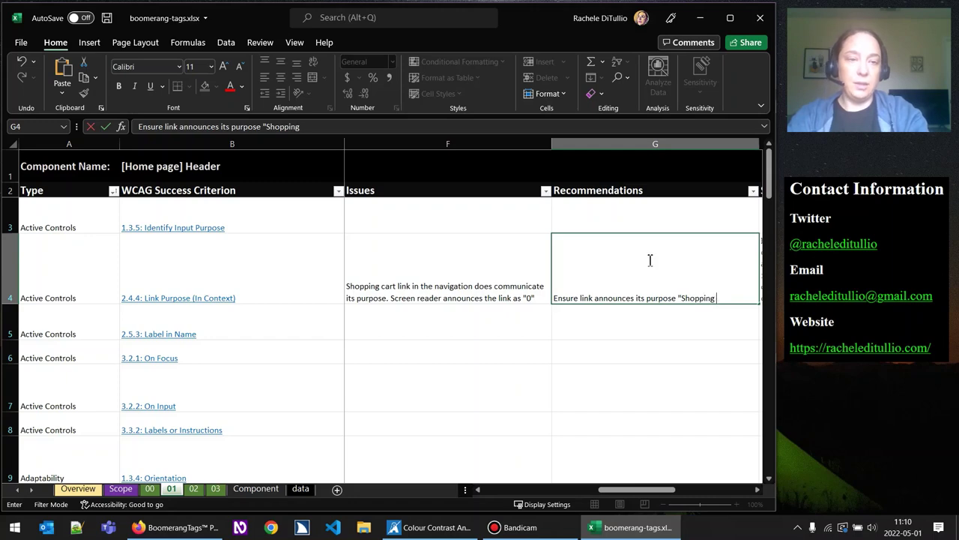
text(Cart". T)
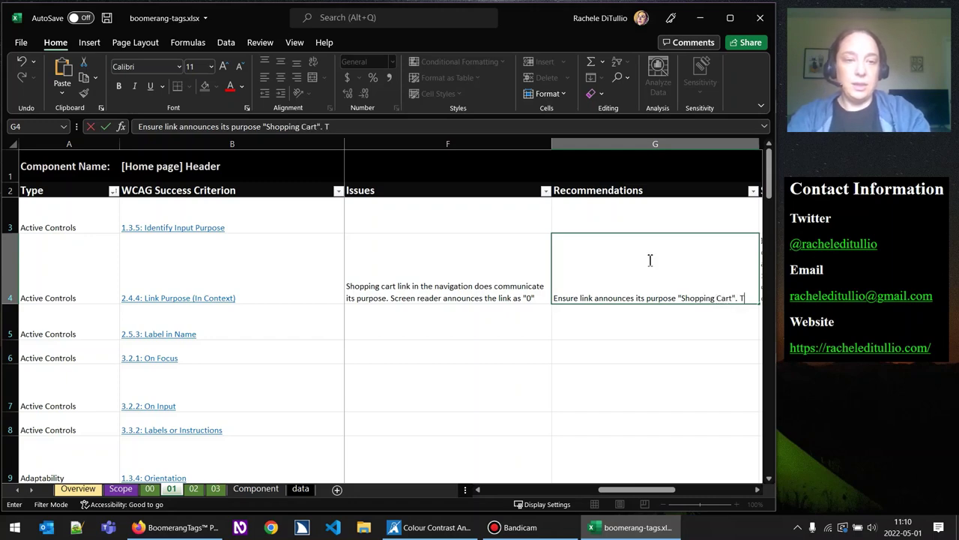
Complete the 2.4.4 recommendation with the sentence "Text is currently hidden from all users with display:none."
text(ext is currently)
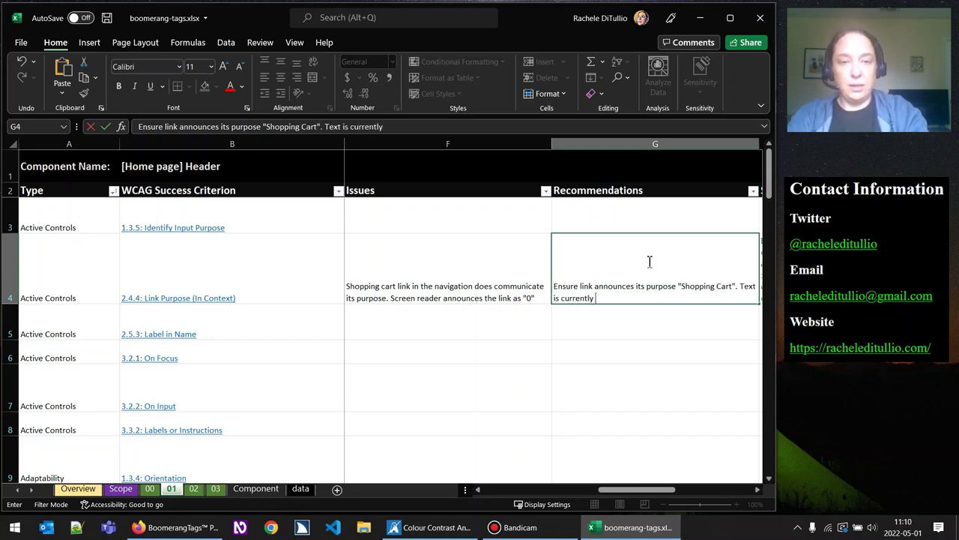
text( hidden from all user)
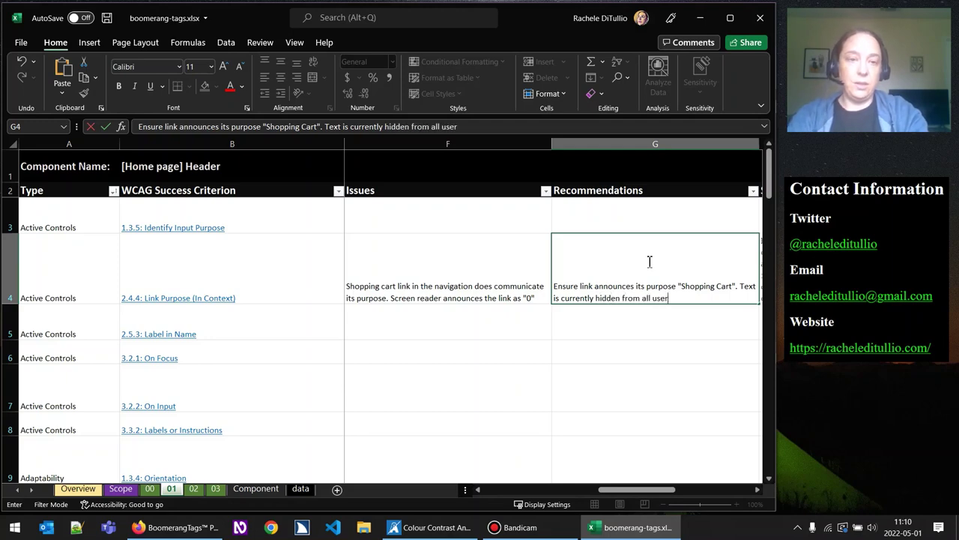
text(s with display:non)
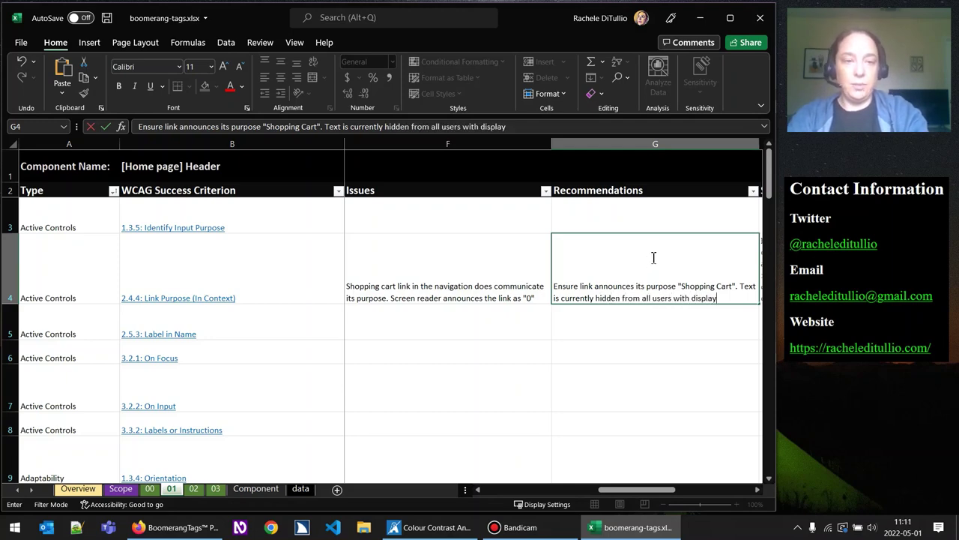
text(.)
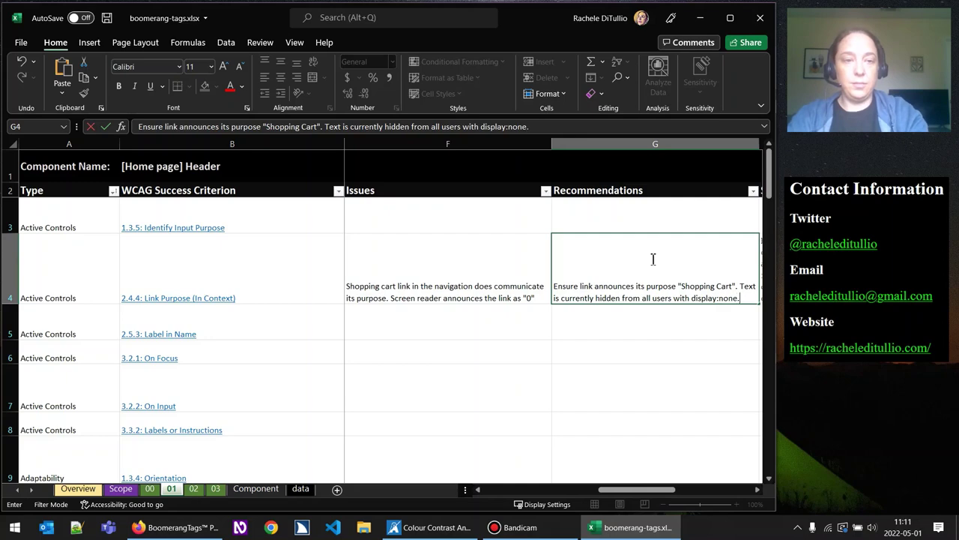
click(522, 267)
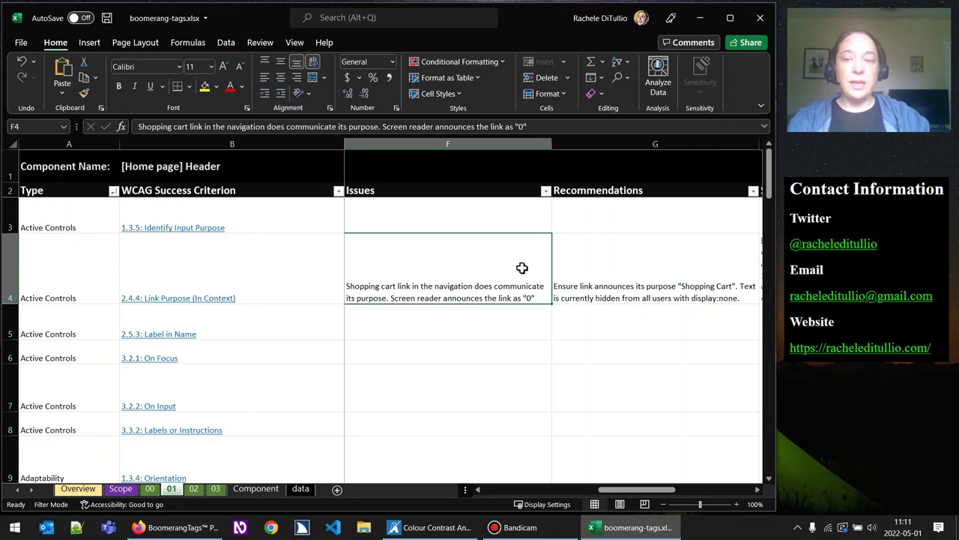
Review the recommendation, source code, status and criterion description in the 2.4.4: Link Purpose (In Context) row
key(Tab)
key(Tab)
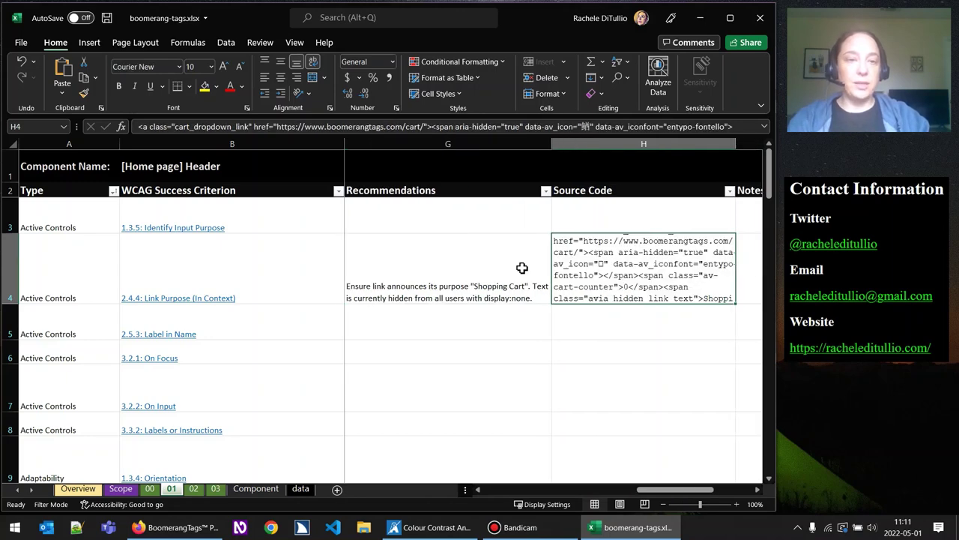
key(Tab)
key(shift+Tab)
key(shift+Tab)
key(shift+Tab)
key(shift+Tab)
key(shift+Tab)
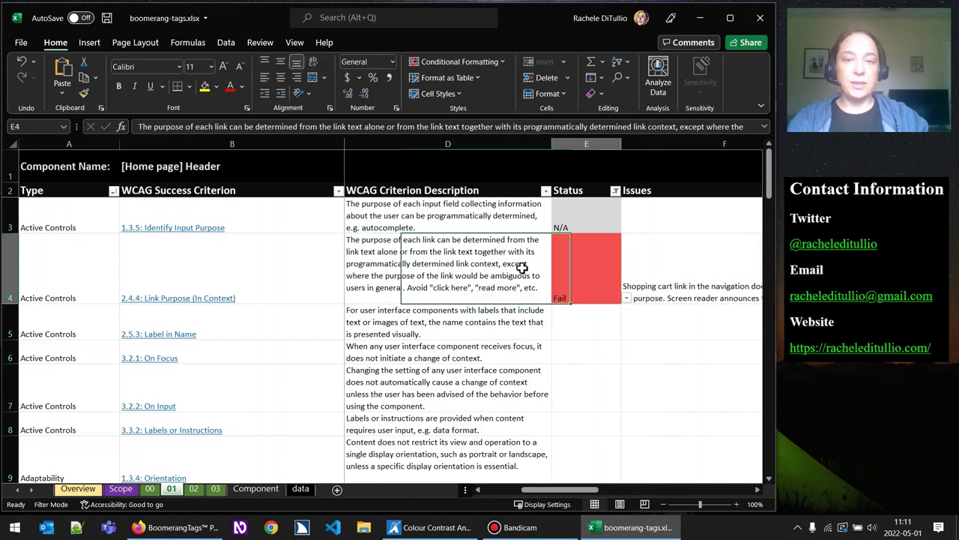
Go to the criterion description of 2.5.3: Label in Name and read its requirement
key(Tab)
key(Tab)
key(Down)
key(shift+Tab)
key(shift+Tab)
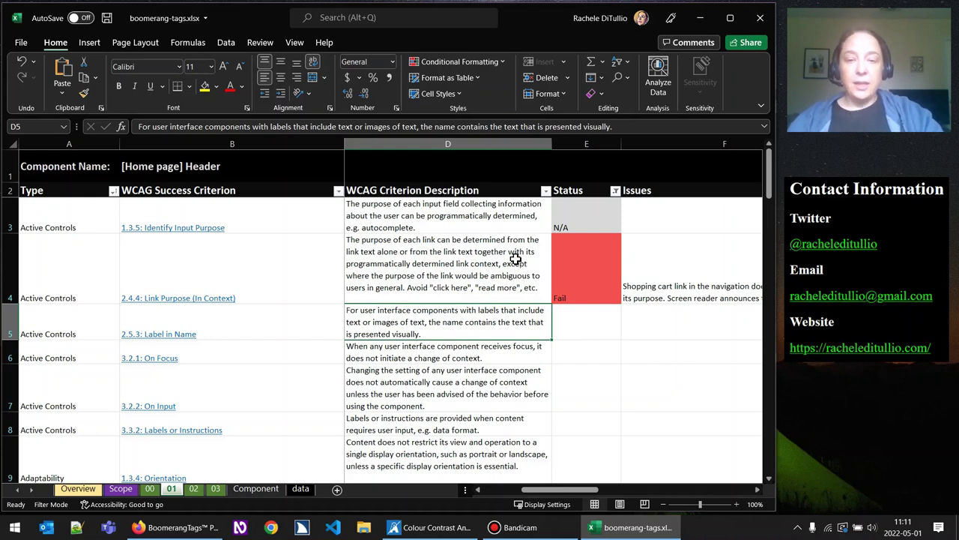
Switch to the BoomerangTags home page in Firefox, open the header search to check its input field, and close it again
click(176, 528)
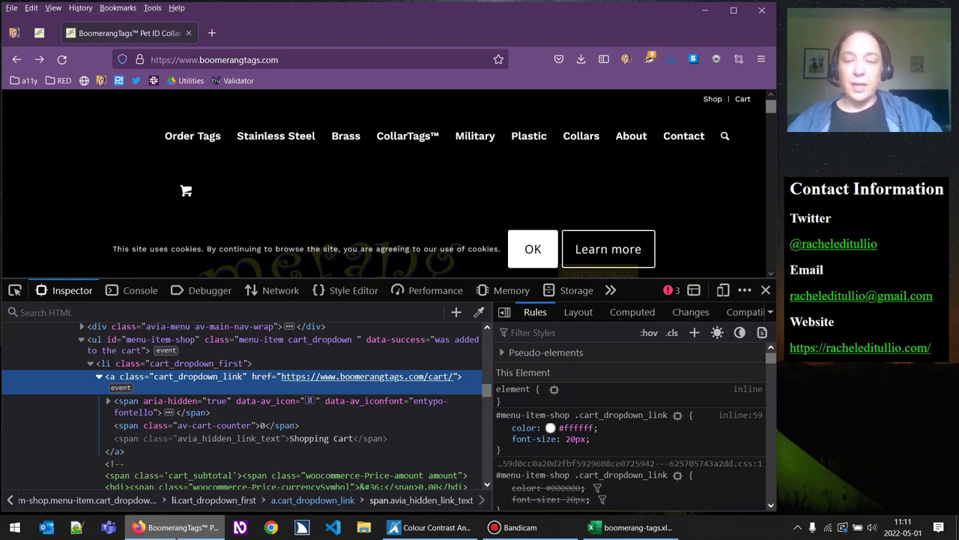
click(724, 141)
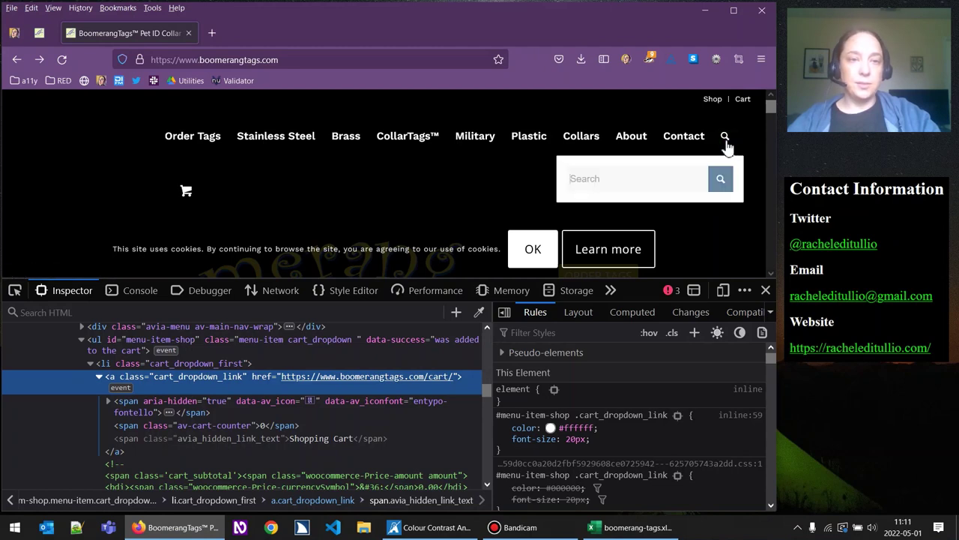
click(660, 180)
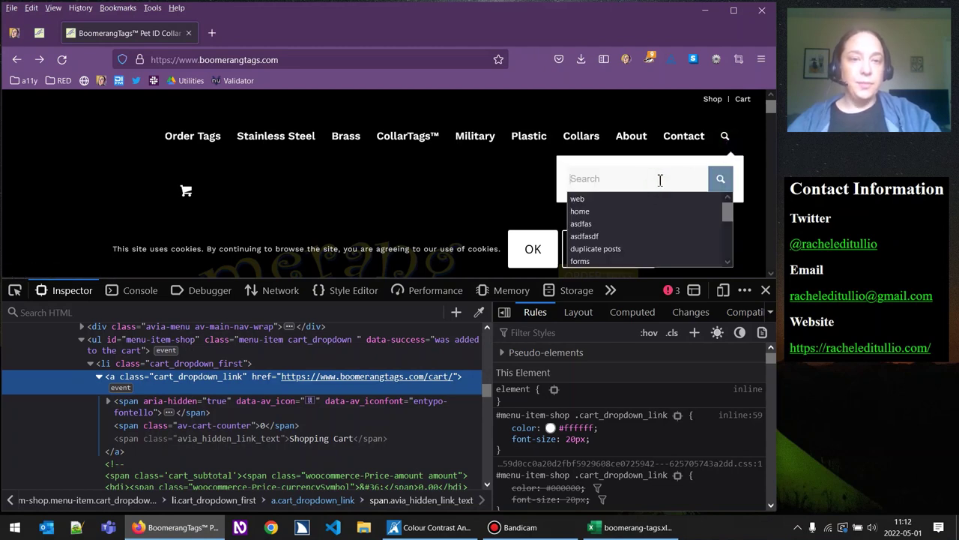
key(Escape)
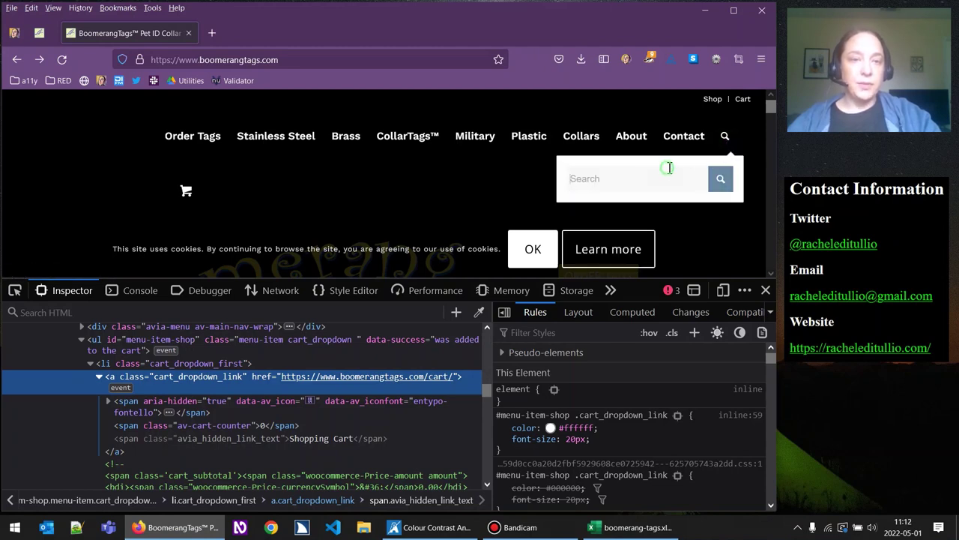
click(742, 137)
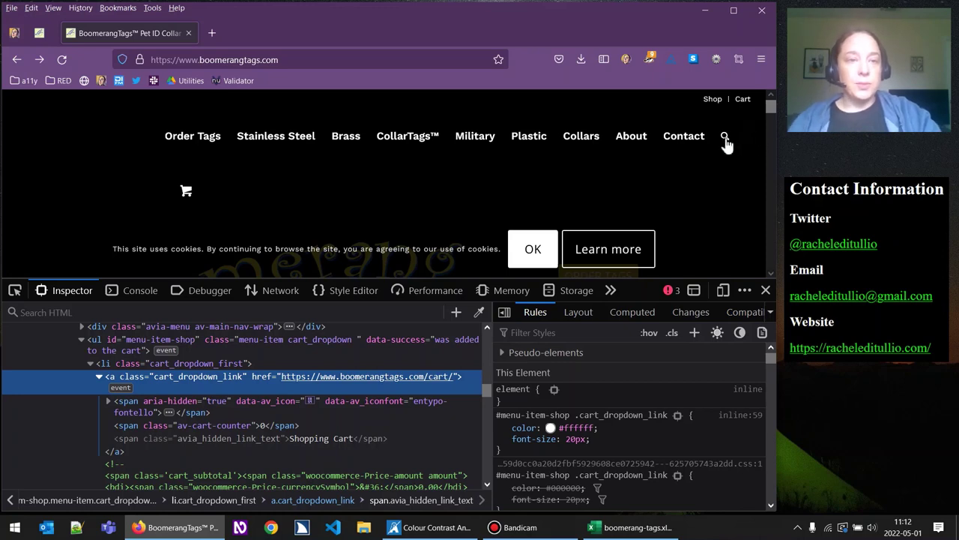
Inspect the header search icon link's markup, examining its aria-label and related attributes
right_click(726, 141)
click(755, 349)
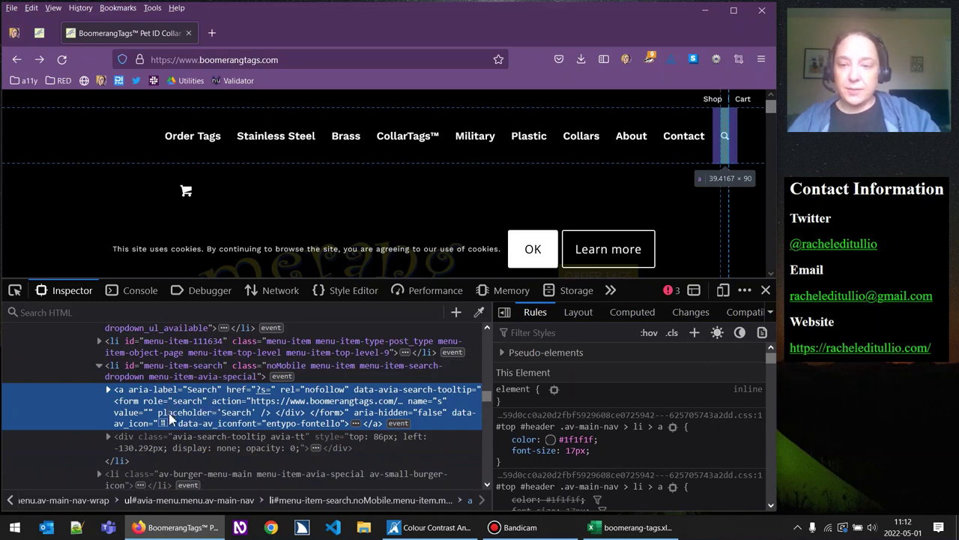
drag(487, 397, 487, 397)
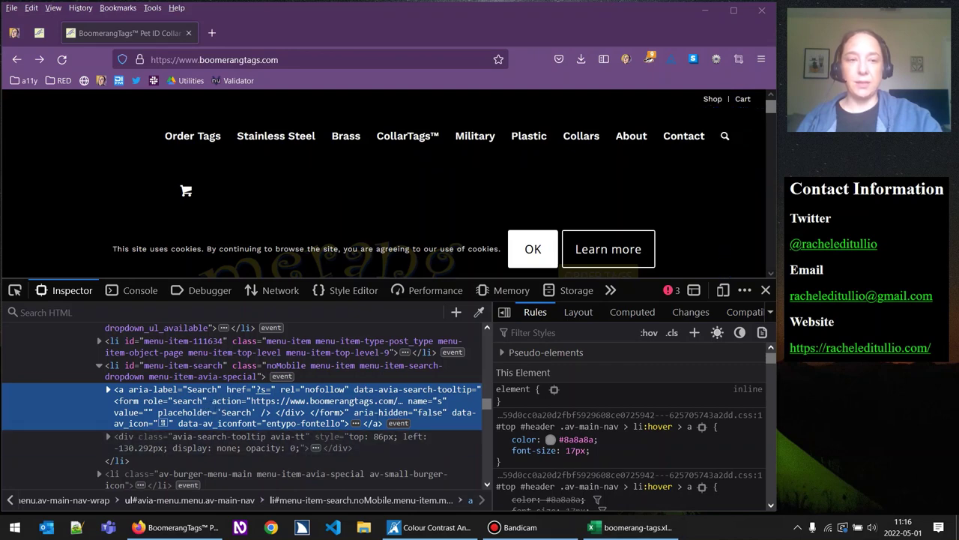
Close the developer tools and move keyboard focus through the header navigation to the search link to check its screen reader announcement
click(766, 289)
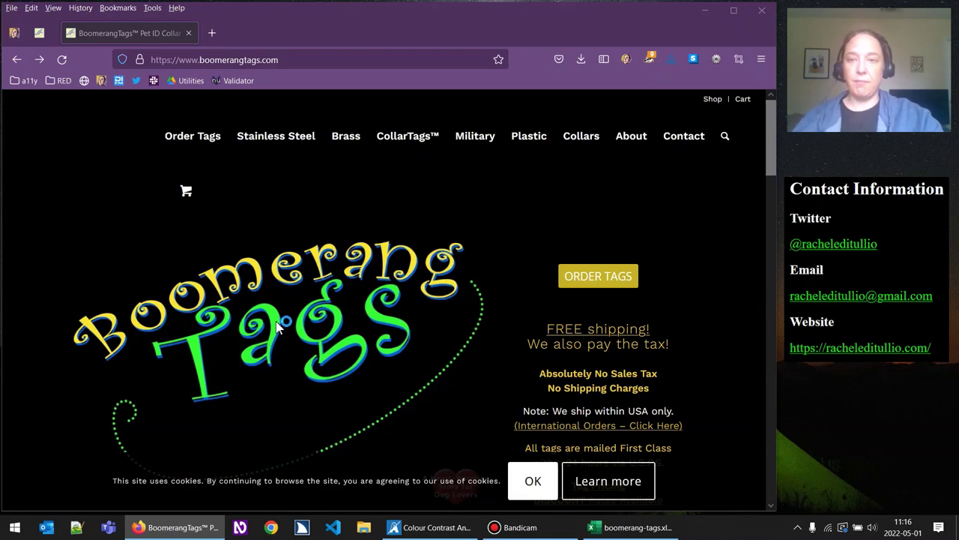
key(Tab)
key(Tab)
key(Tab)
key(Tab)
key(Tab)
key(Tab)
key(Tab)
key(Tab)
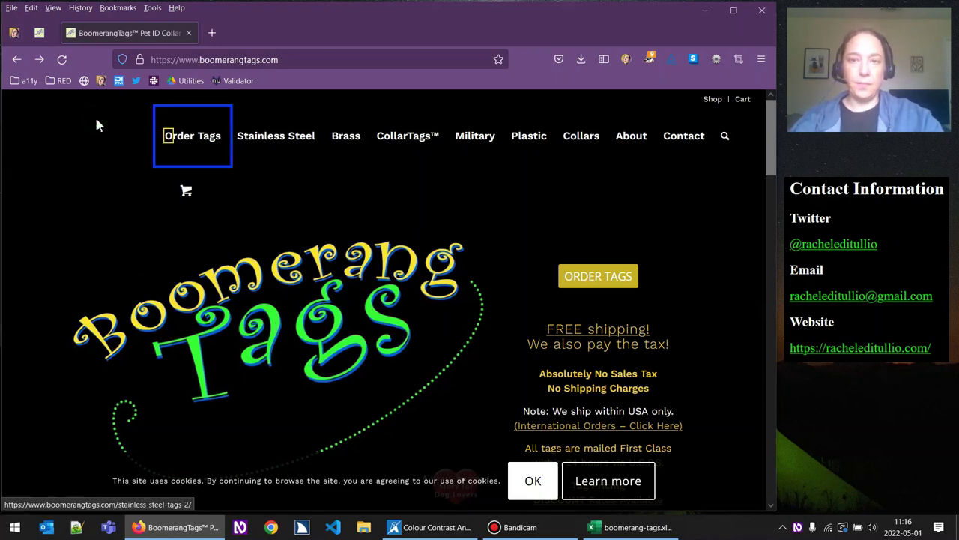
key(Tab)
key(Tab)
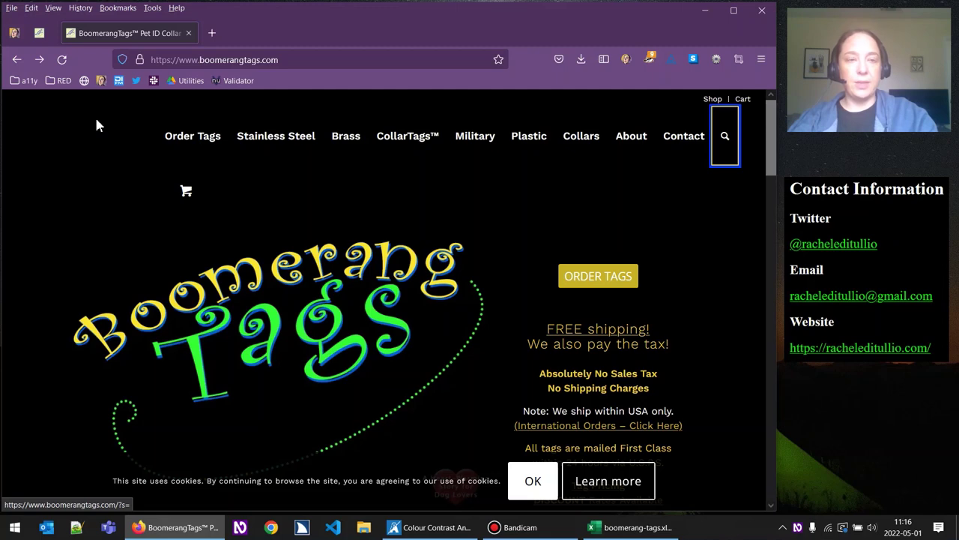
Open the header search form and inspect the markup of its submit button and text input
key(Return)
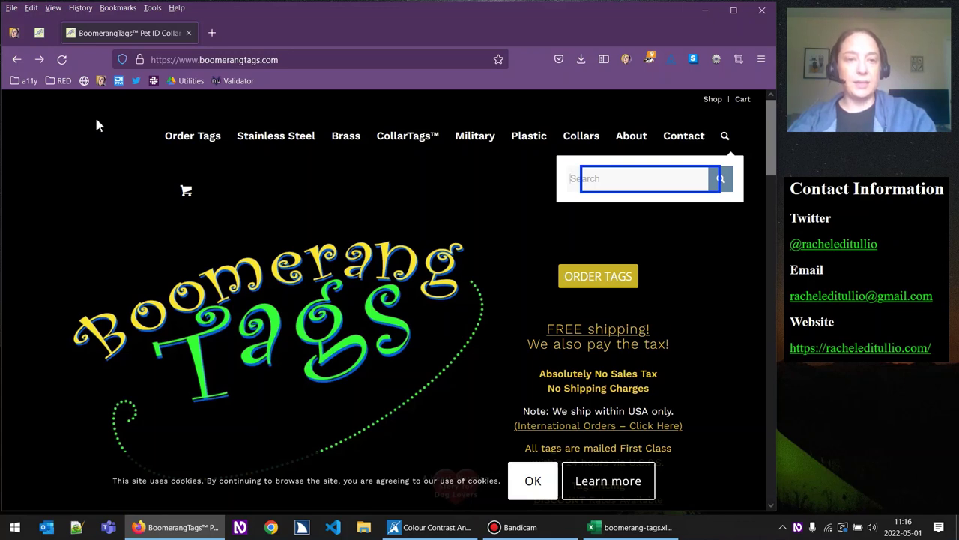
click(96, 120)
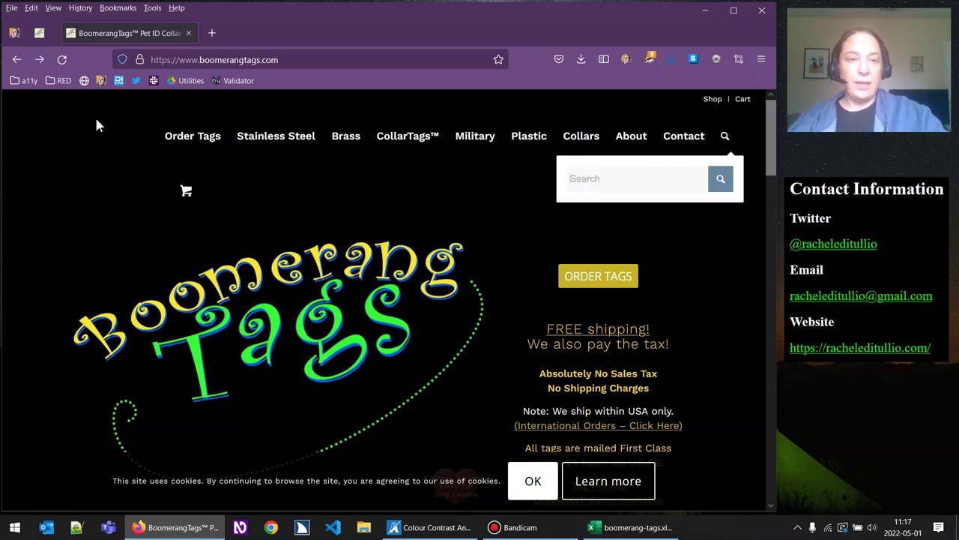
right_click(720, 179)
click(719, 356)
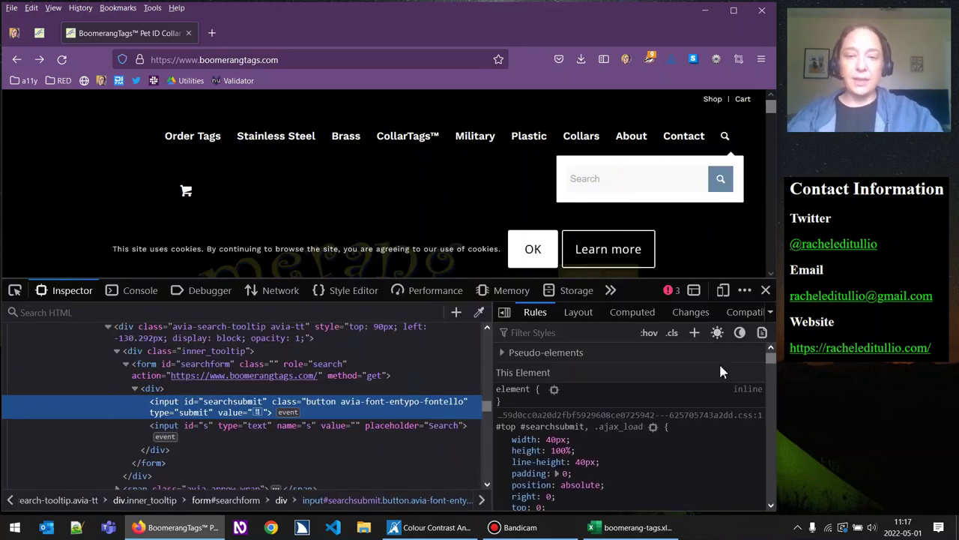
click(188, 430)
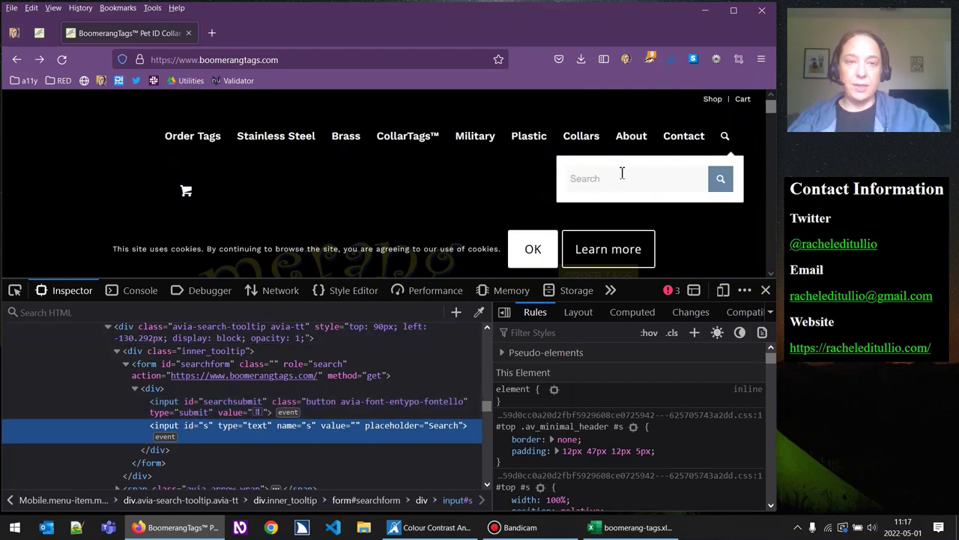
Check the keyboard focus order of the search input and submit button, and compare it with their order in the markup
key(Tab)
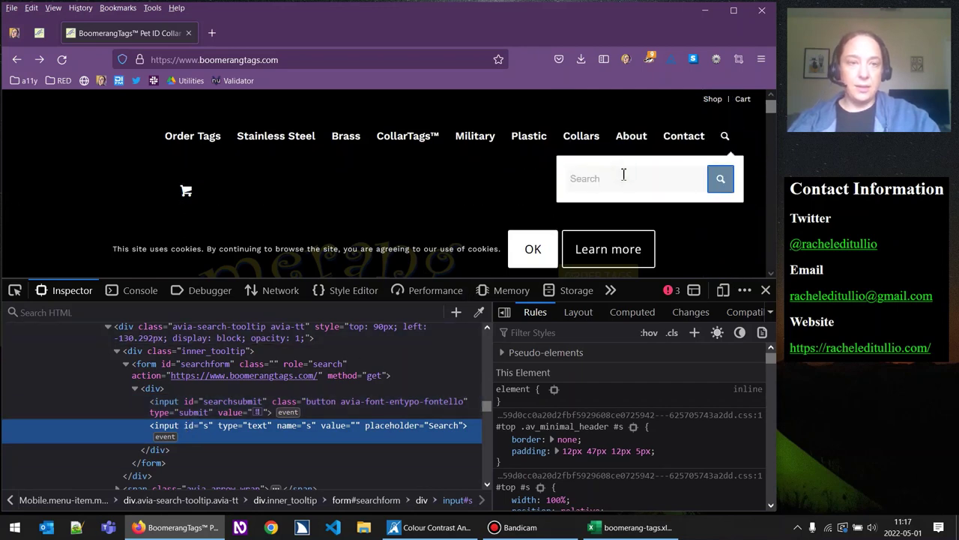
key(Tab)
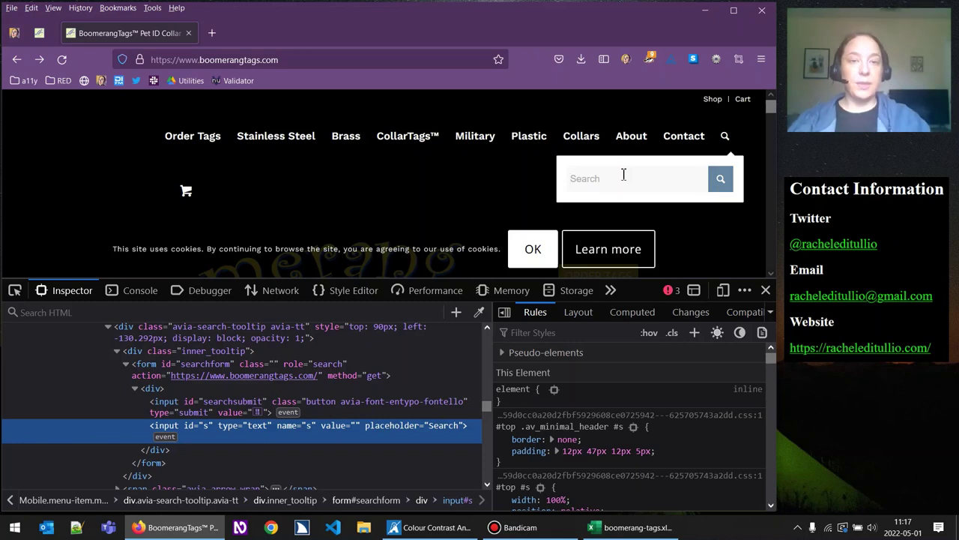
click(725, 137)
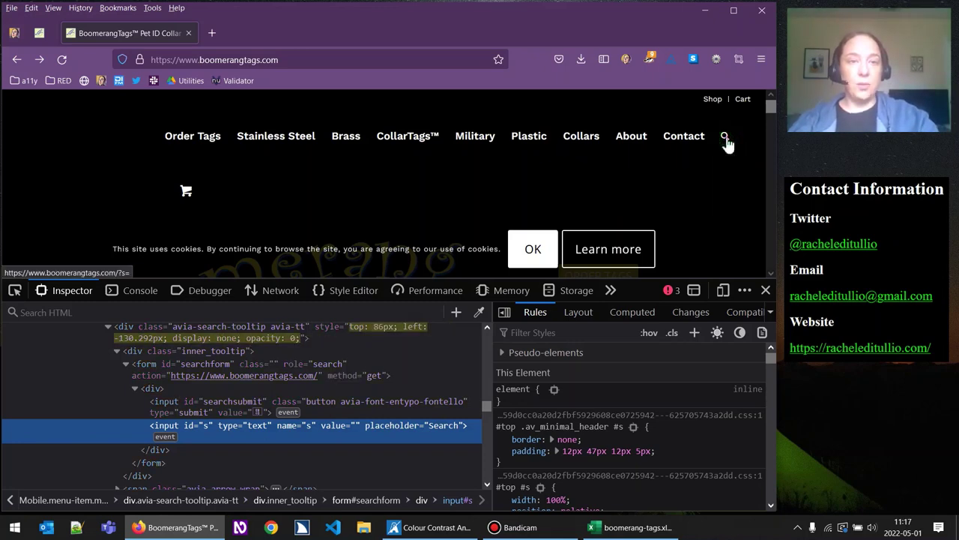
click(725, 138)
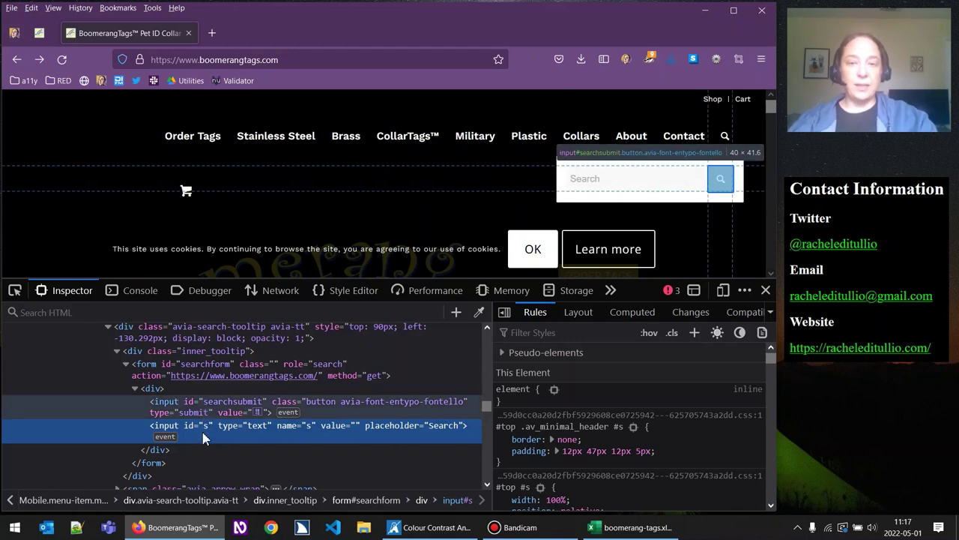
key(Up)
key(Down)
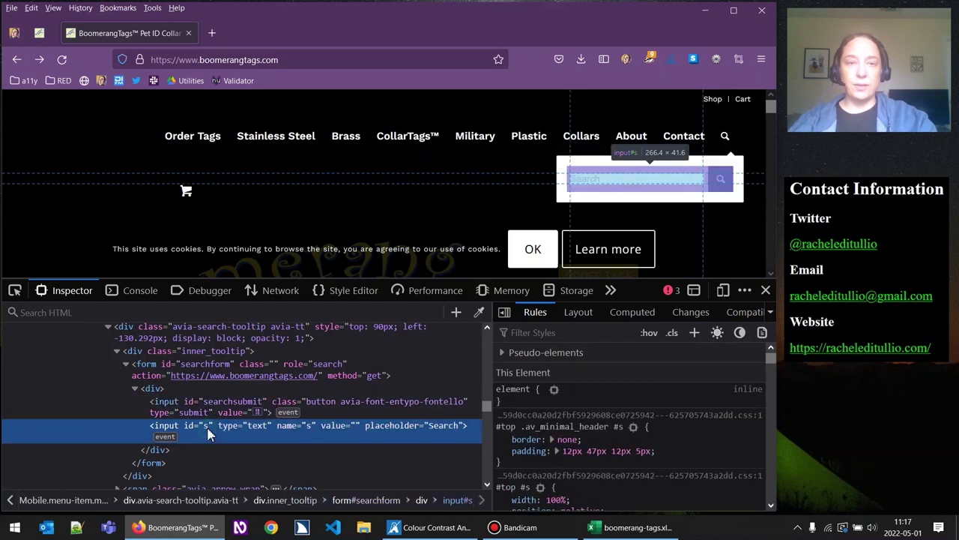
click(212, 415)
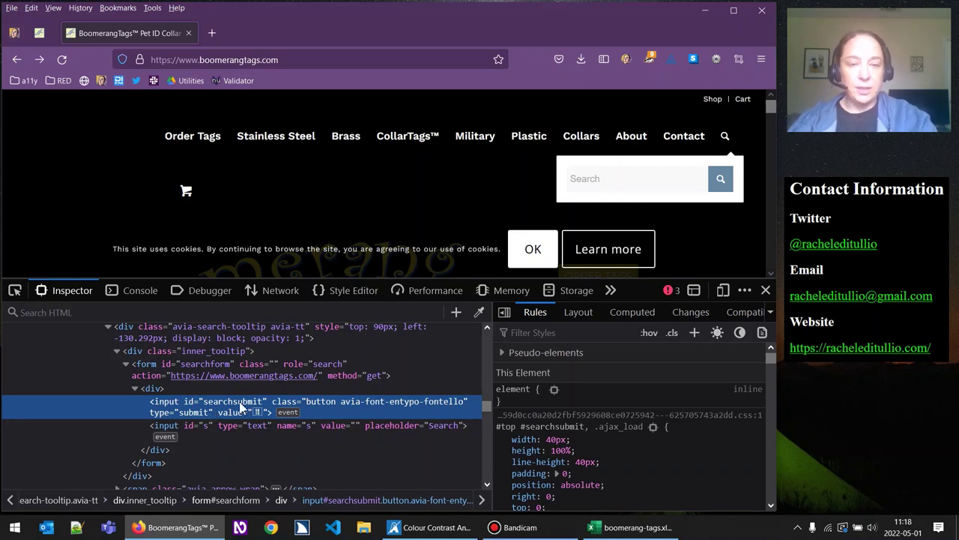
Switch to the boomerang-tags workbook in Excel, find "focus order", and go to the criterion description of 2.4.3: Focus Order
click(637, 529)
scroll(692, 341, down, 1)
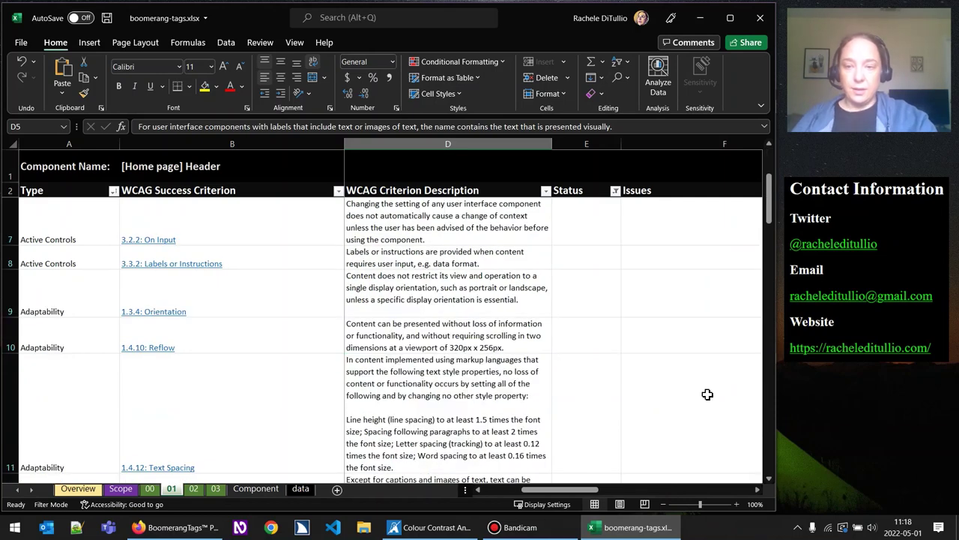
key(ctrl+f)
text(focu)
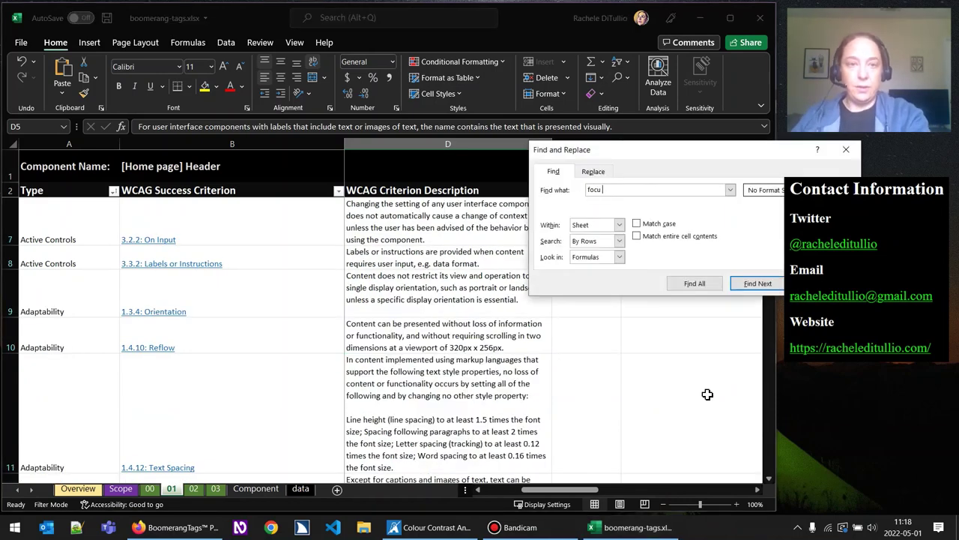
text(s order)
key(Return)
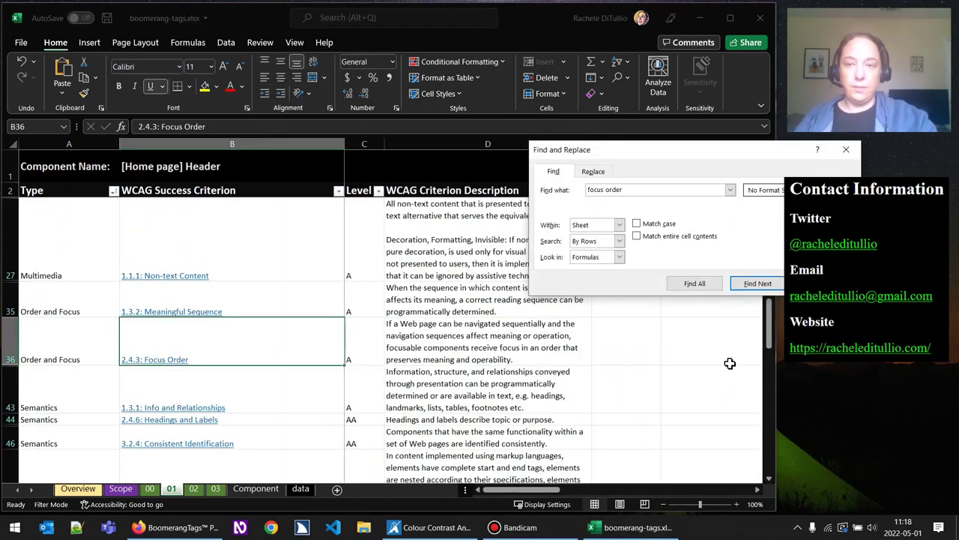
click(846, 150)
click(494, 335)
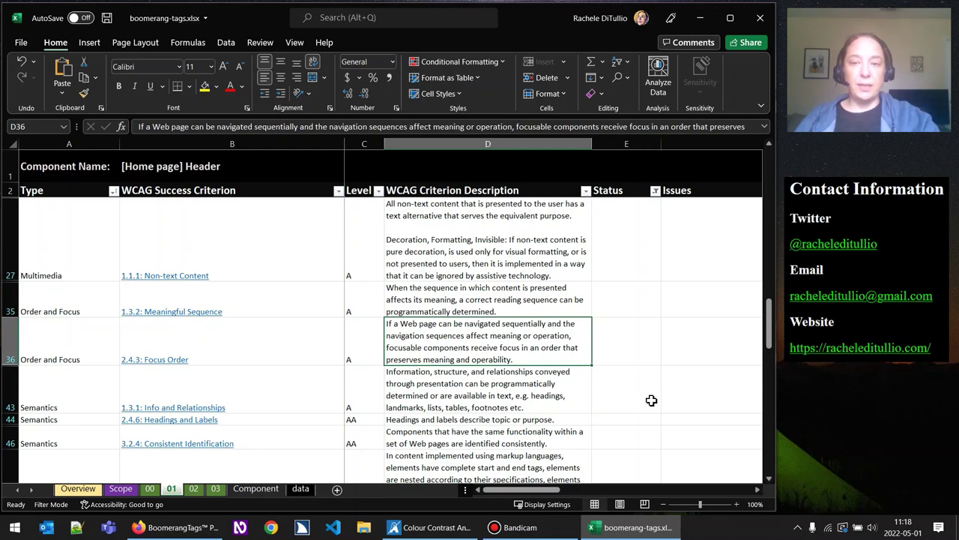
Set the status of 2.4.3: Focus Order to Fail
click(634, 352)
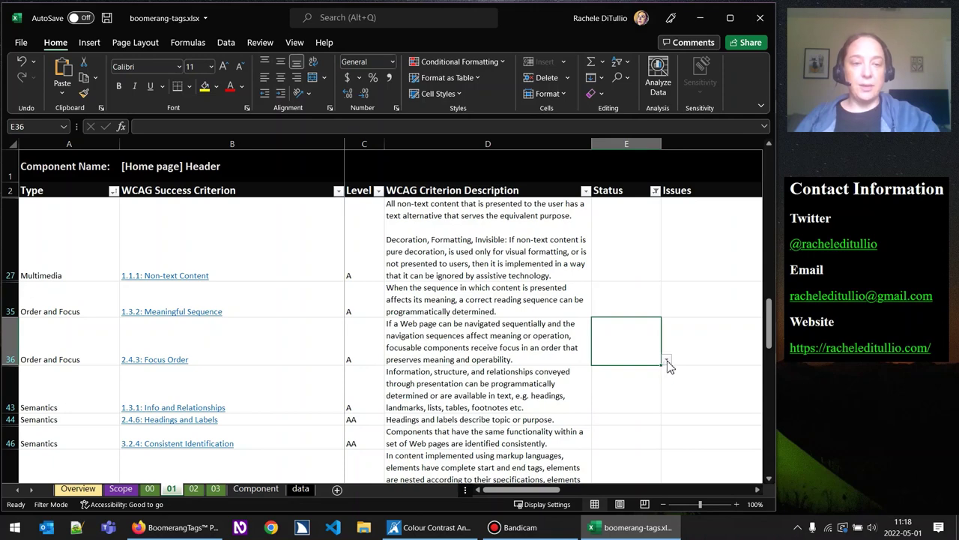
click(666, 361)
click(611, 377)
Enter the issue for 2.4.3: Focus Order: "Controls do not receive focus in an order that preserves logical meaning."
click(693, 343)
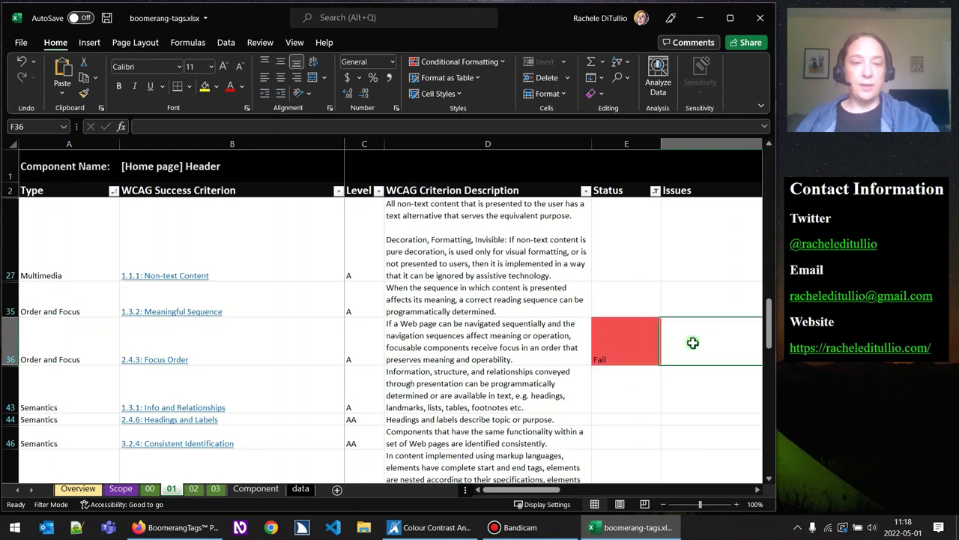
text(Controls do n)
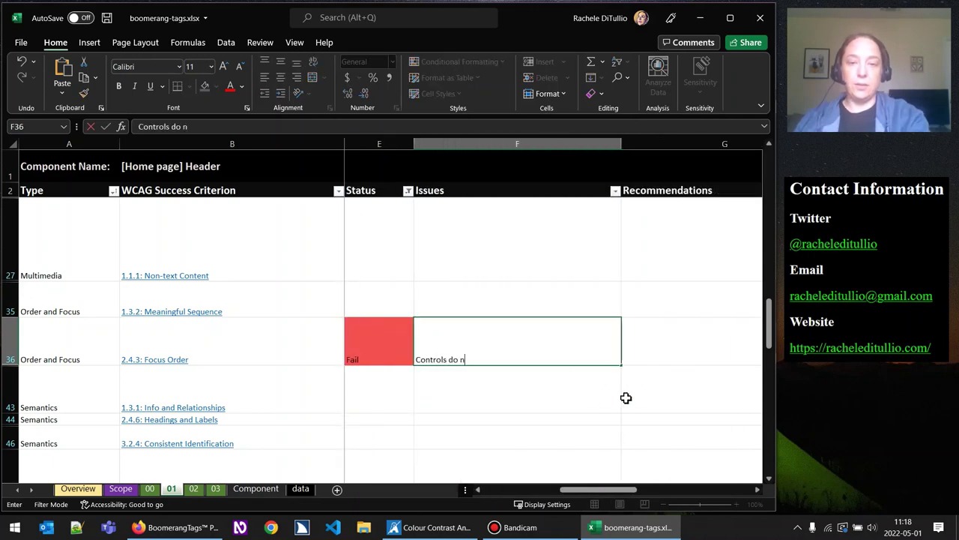
text(ot recei)
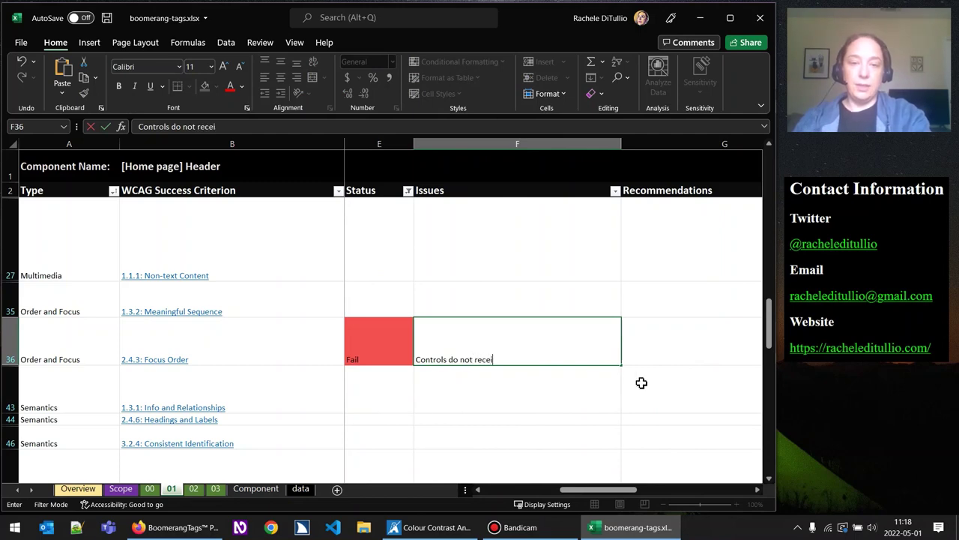
text(ve focus in )
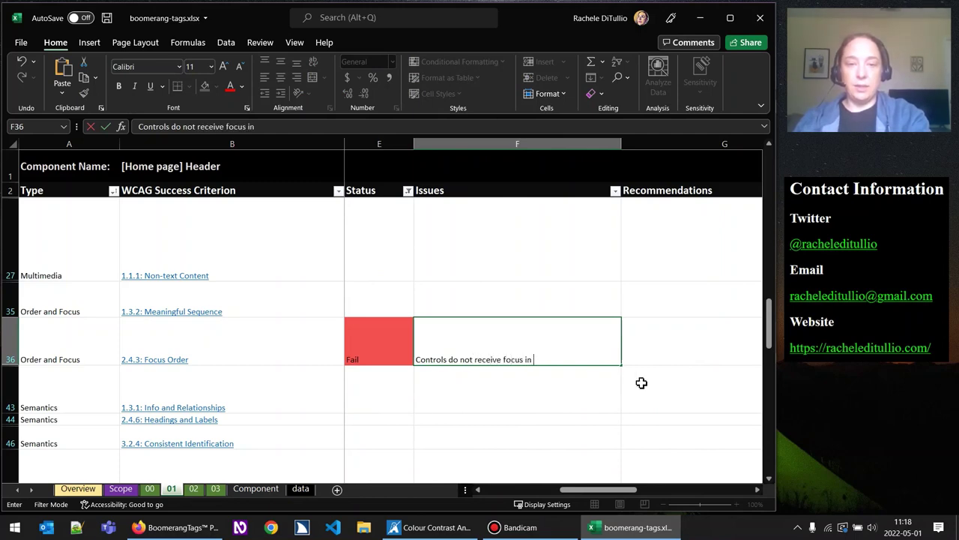
text(a lgoi)
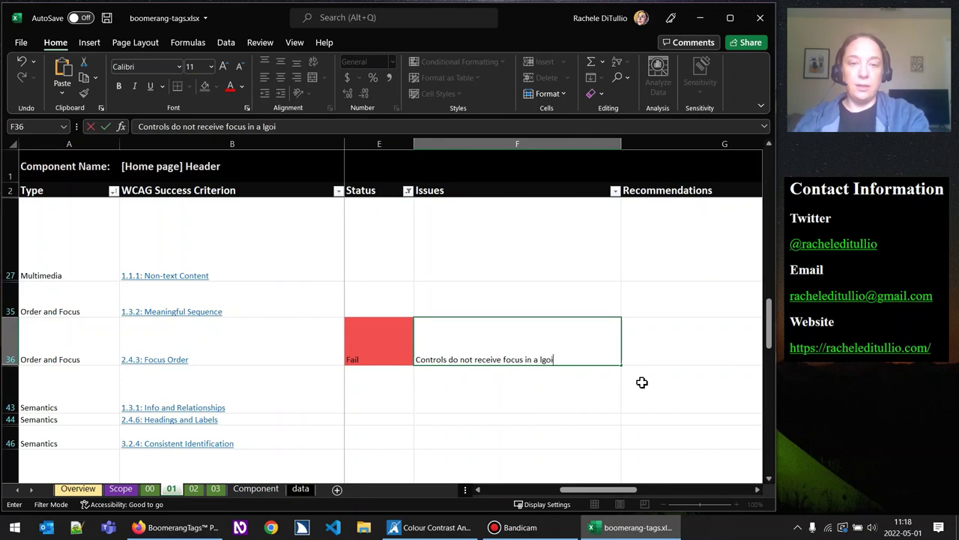
key(BackSpace)
key(BackSpace)
key(BackSpace)
key(BackSpace)
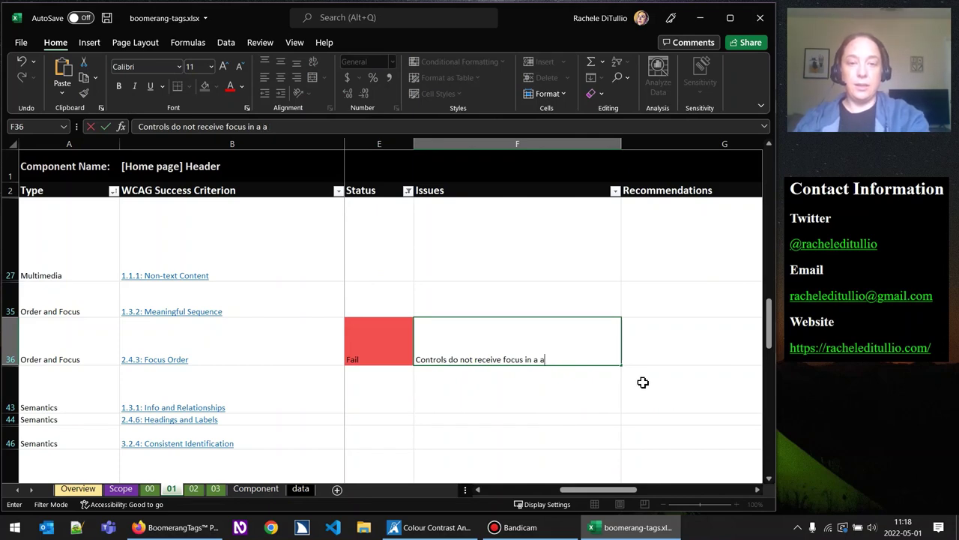
text(n orde)
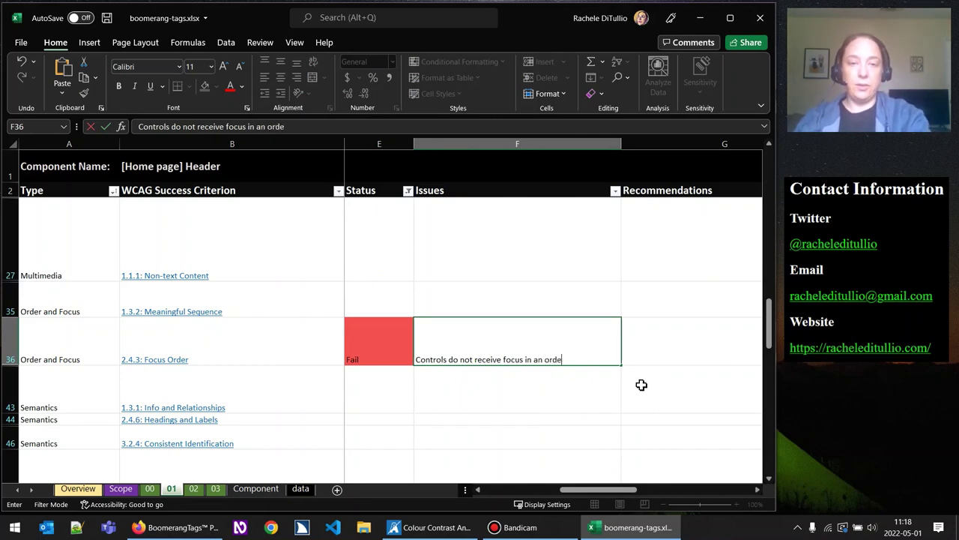
text(r that preserves)
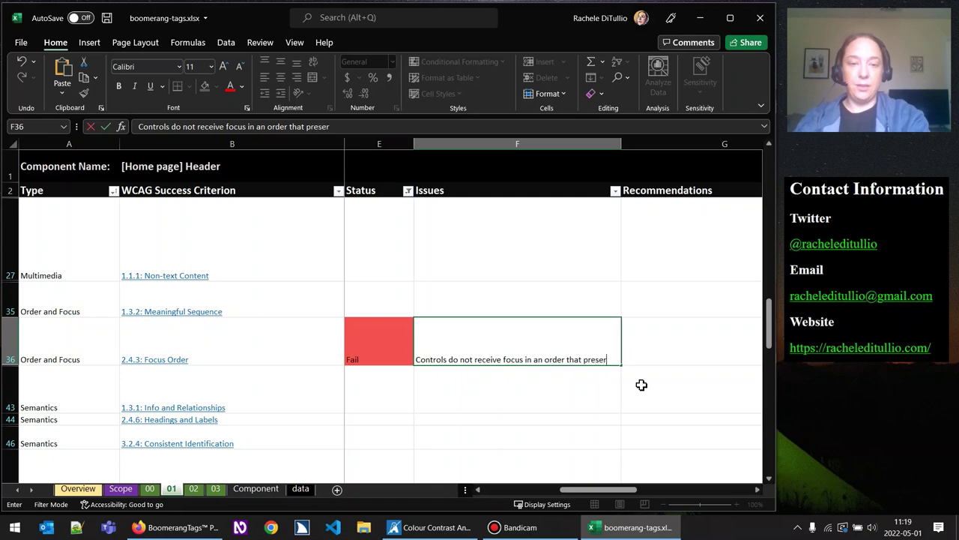
text(ogic)
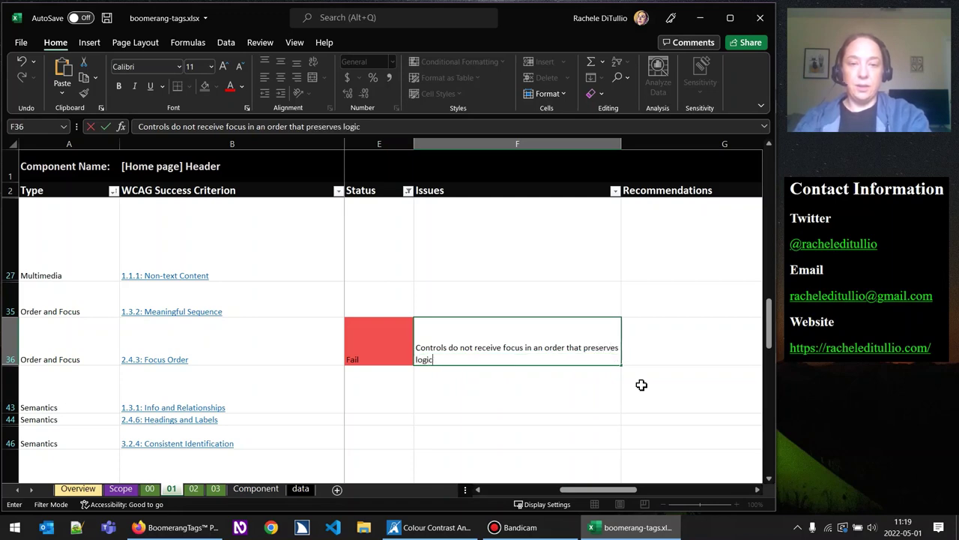
text(al meaning. The "sear)
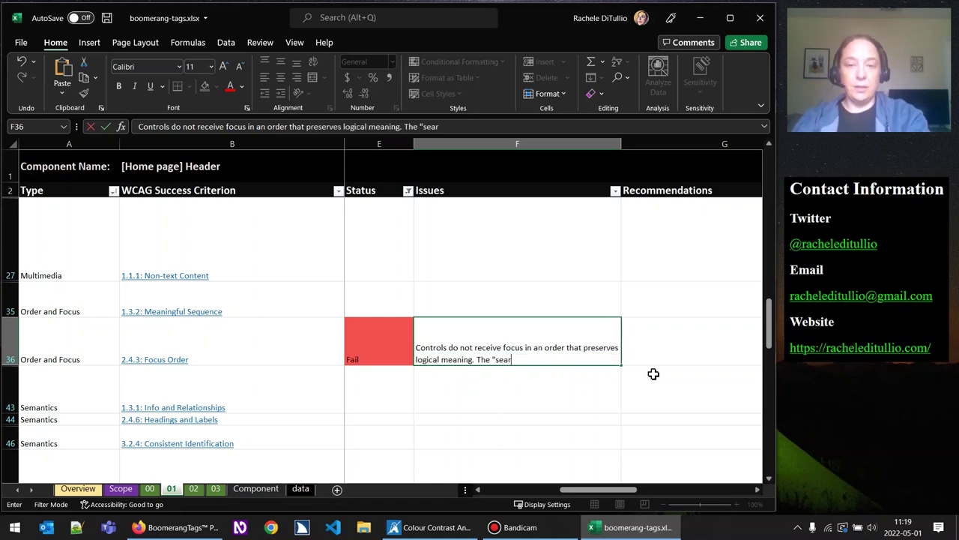
Complete the 2.4.3 issue with the sentence "The "search" button is located behind the search "input" in the tabbing order."
text(ch" butt)
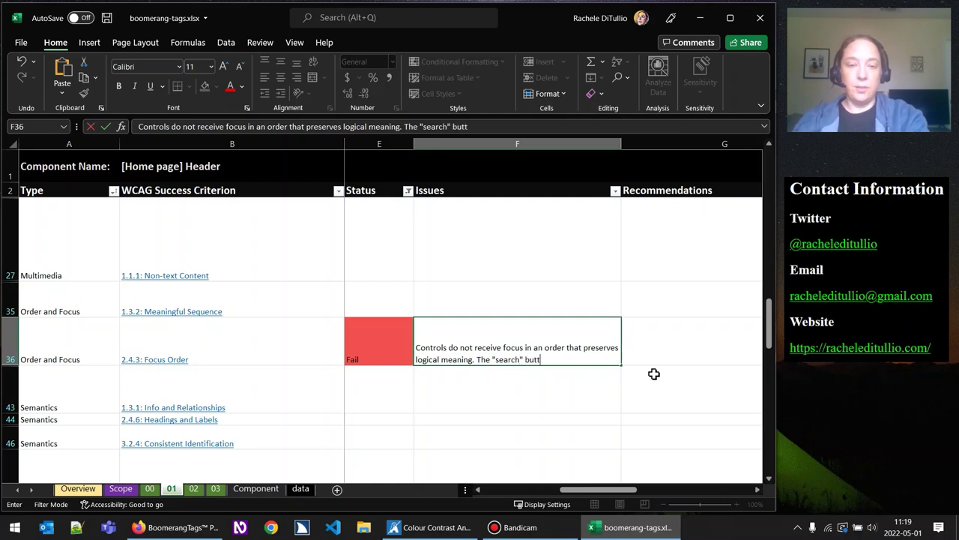
text(on is loc)
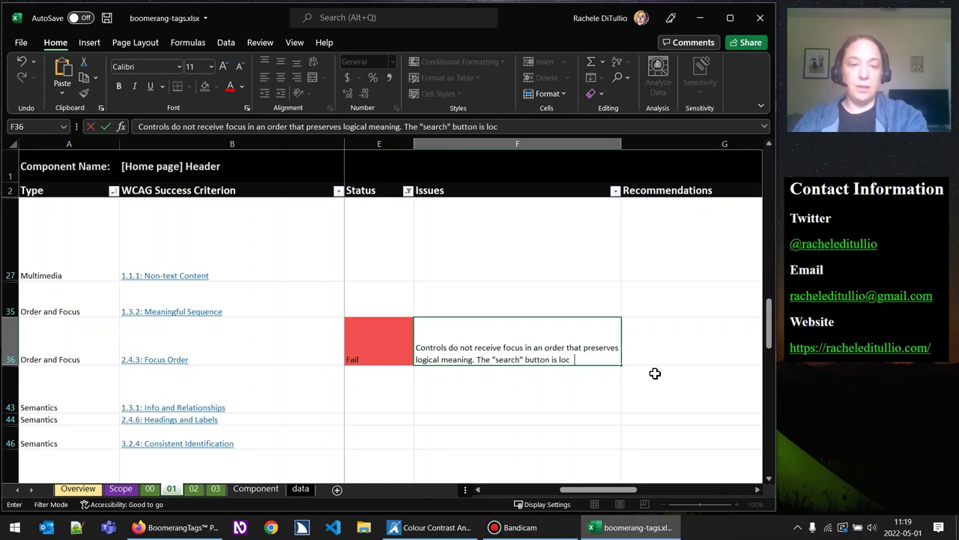
text(ated behind the sear)
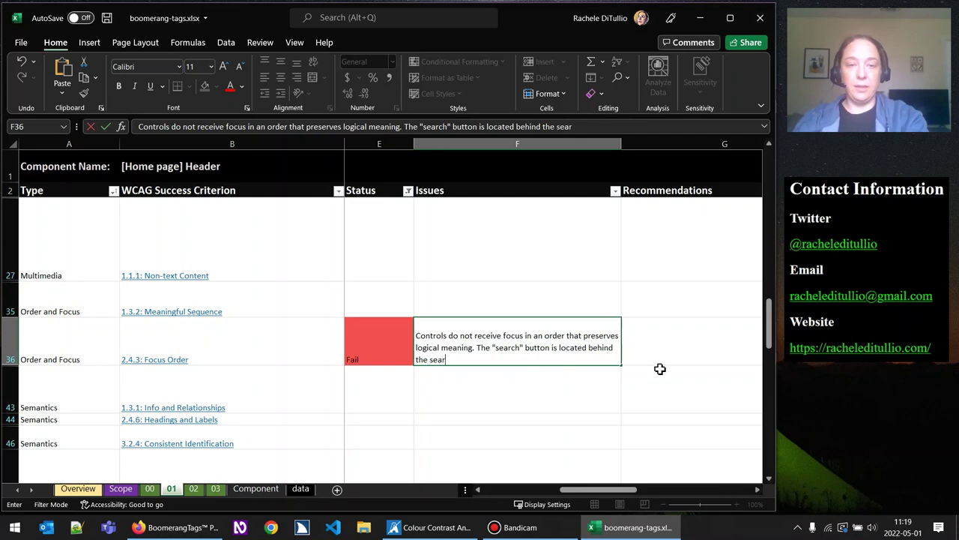
text(ch "input" in th)
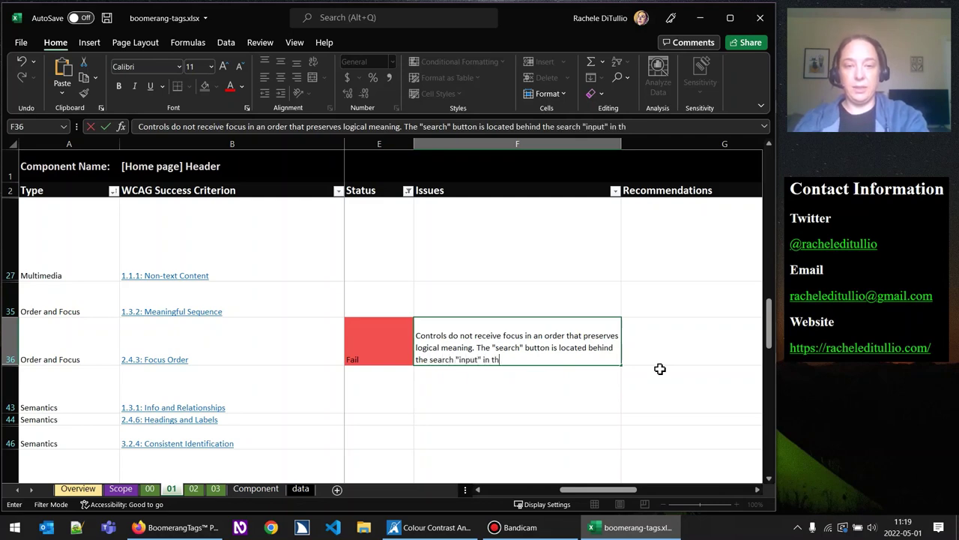
text(e tabbing order.)
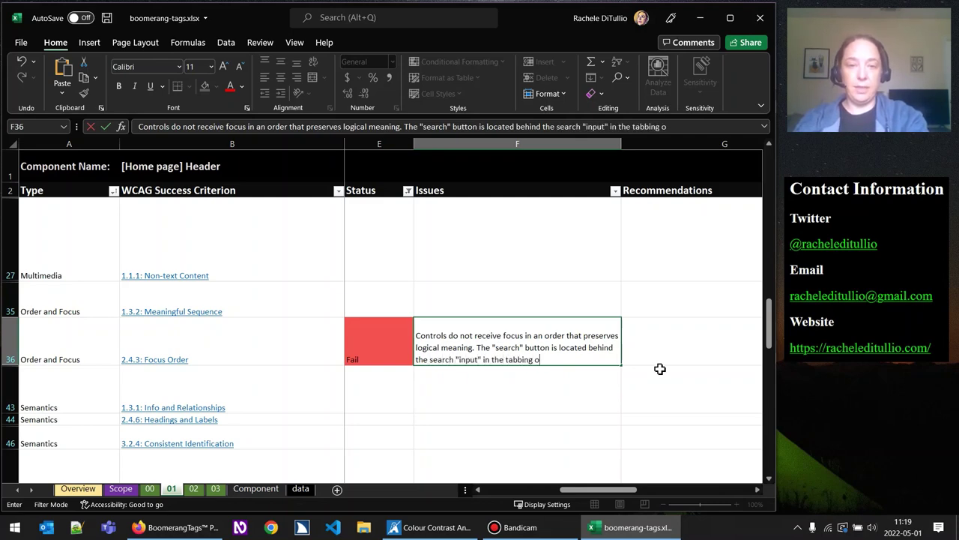
Enter the recommendation for 2.4.3: Focus Order: "Ensure the DOM order of elements matches the logical focus order."
click(678, 348)
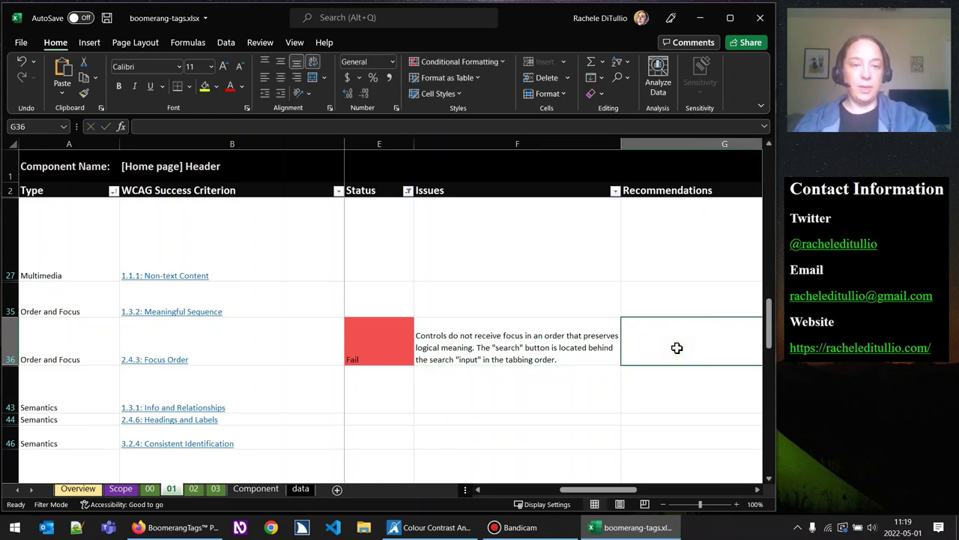
text(ENsure)
key(BackSpace)
key(BackSpace)
key(BackSpace)
key(BackSpace)
key(BackSpace)
key(BackSpace)
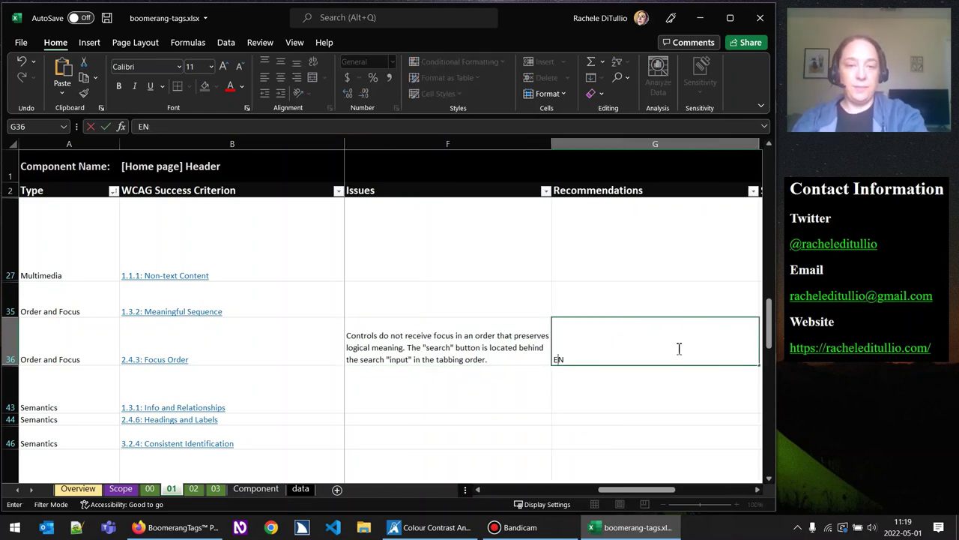
text(nsure the )
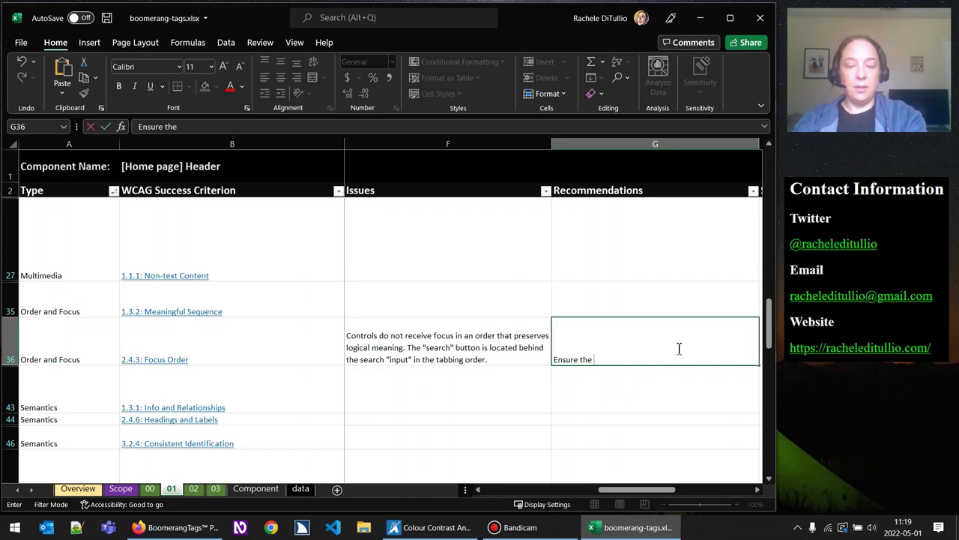
text(DOM order )
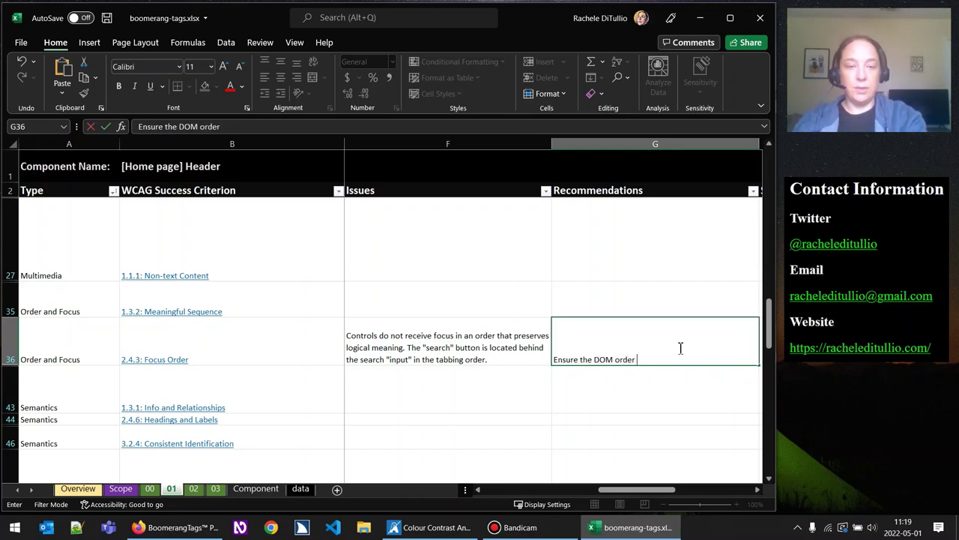
text(of elements )
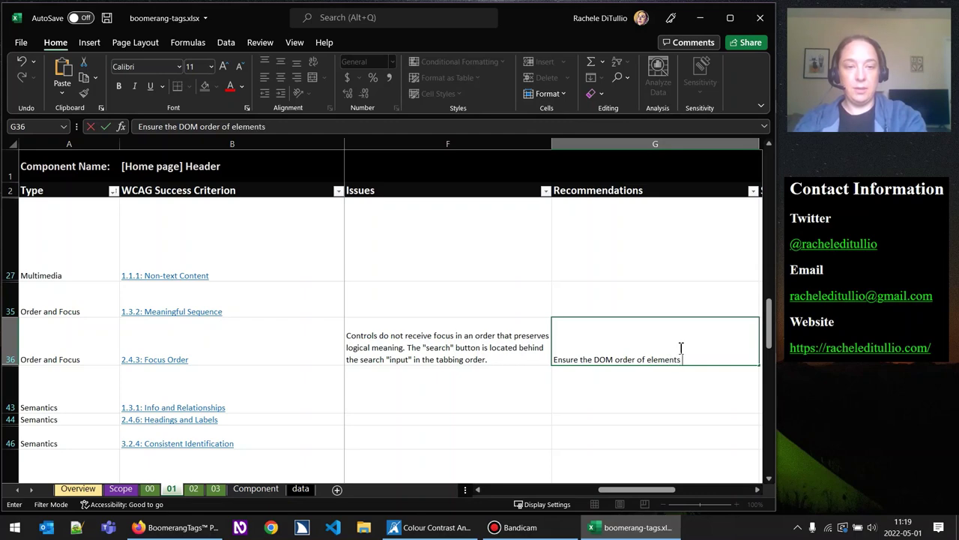
text(matches the )
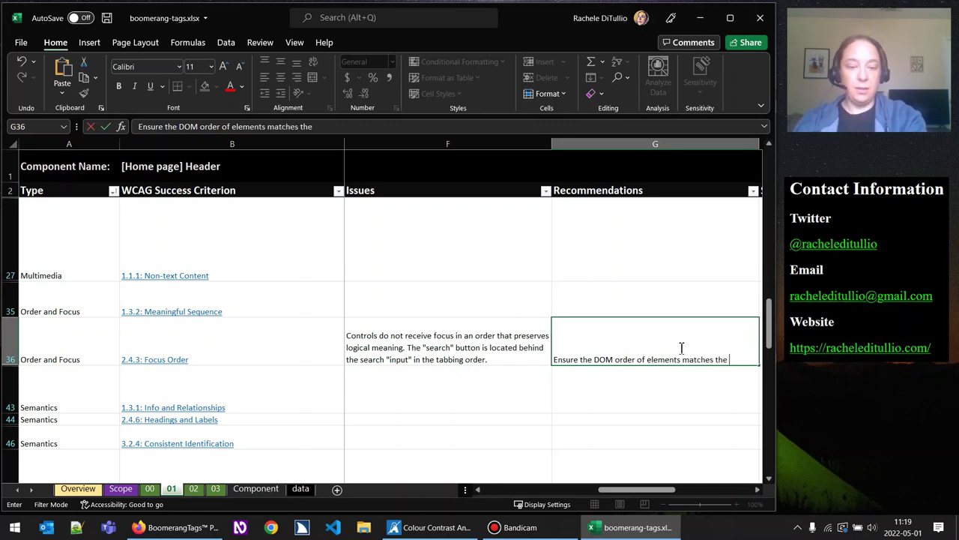
text(logical)
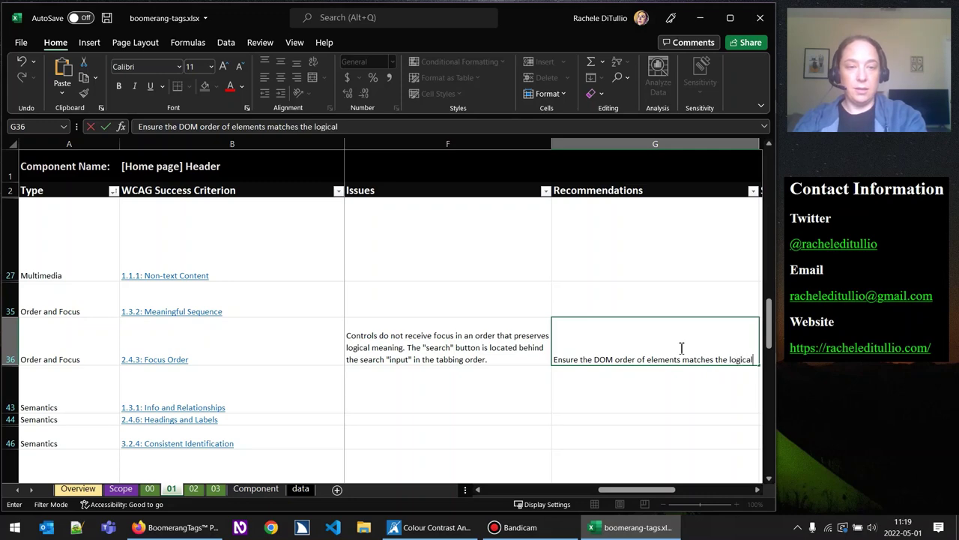
text( focus order. )
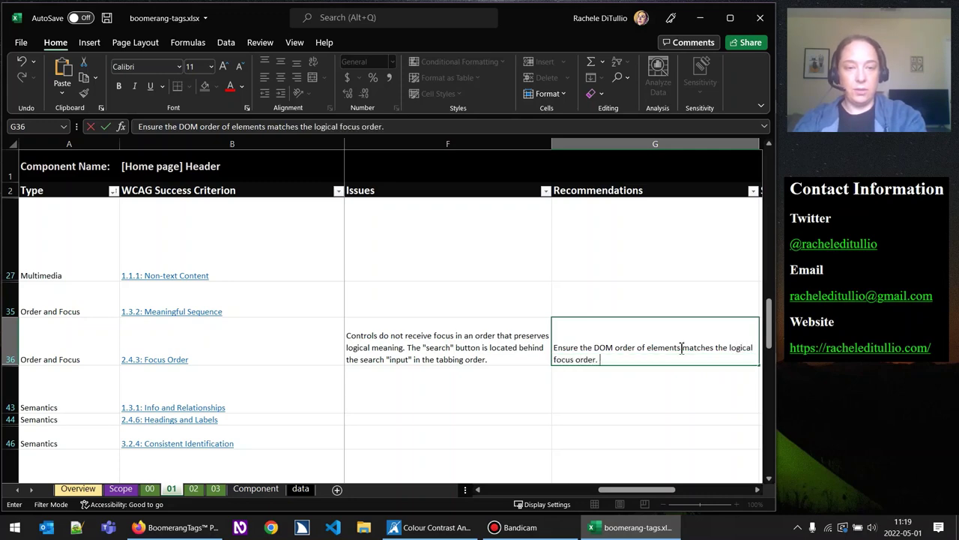
Add to the 2.4.3 recommendation the sentence "Move the "search" button after the "search" input in the DOM."
text(Move the "s)
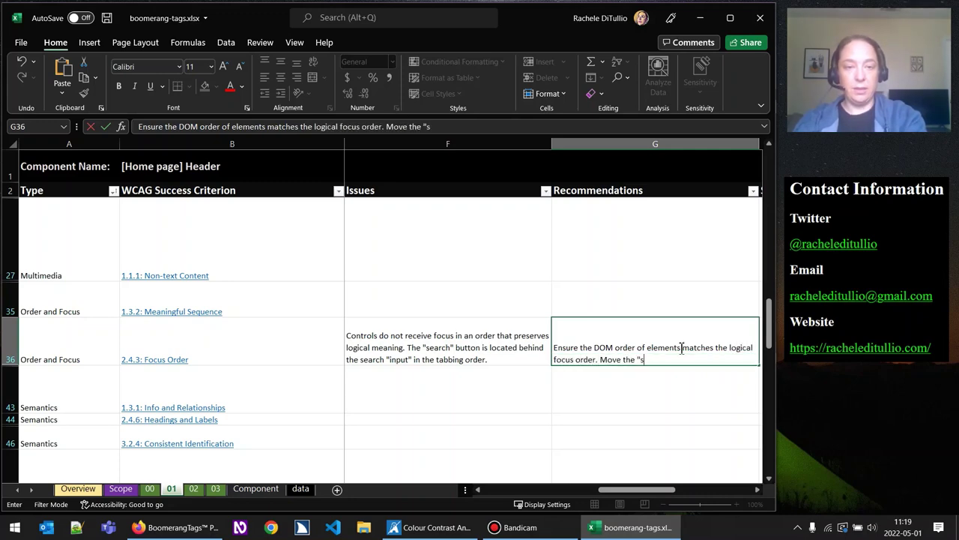
text(earch" button)
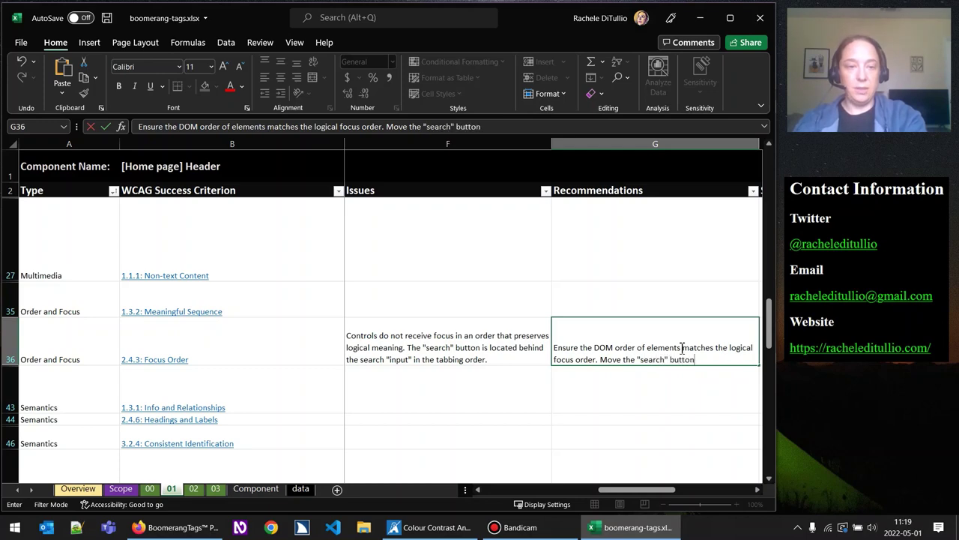
text( after )
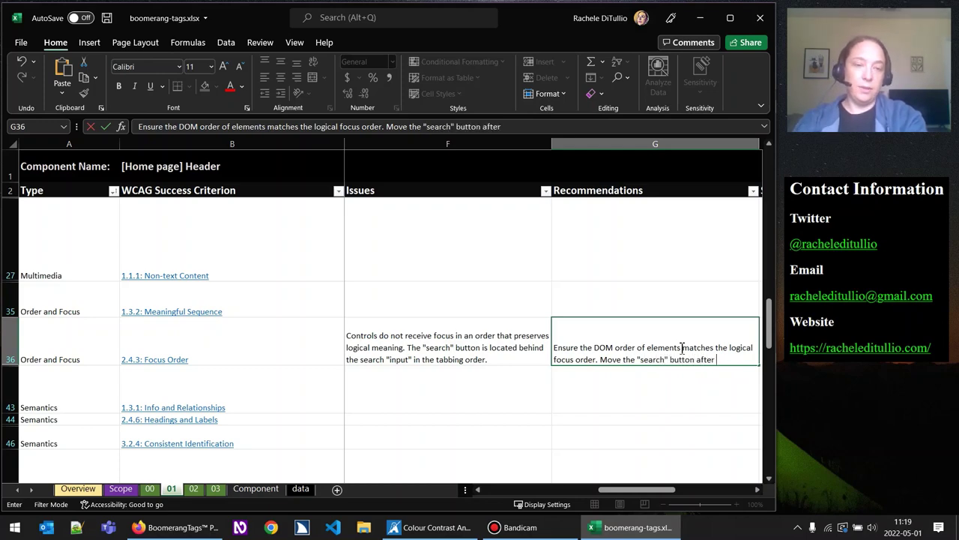
text(the "search" input)
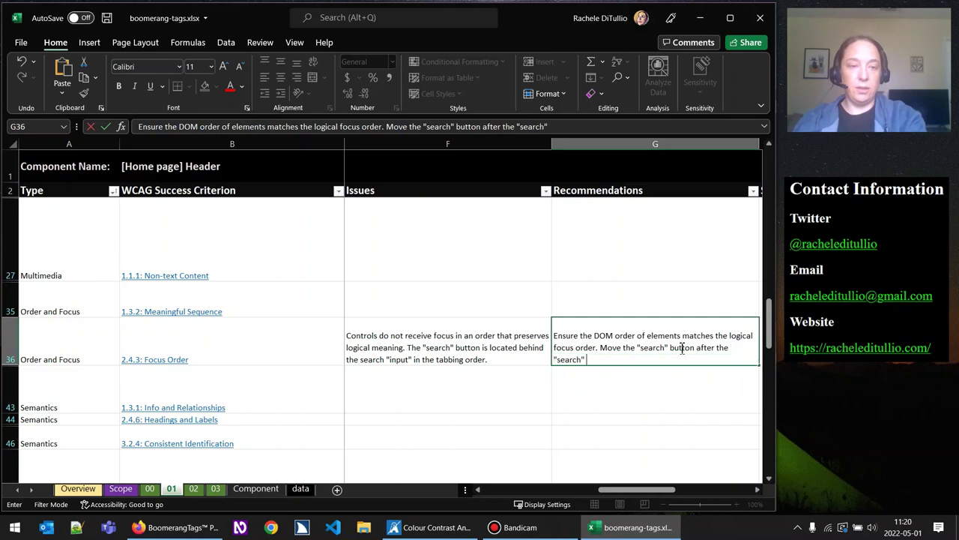
text( in the )
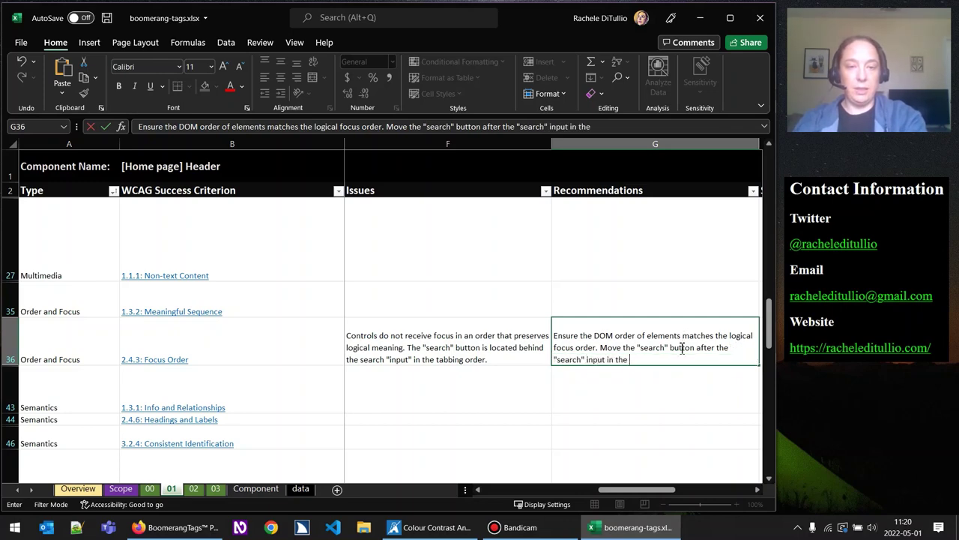
text(DOM.)
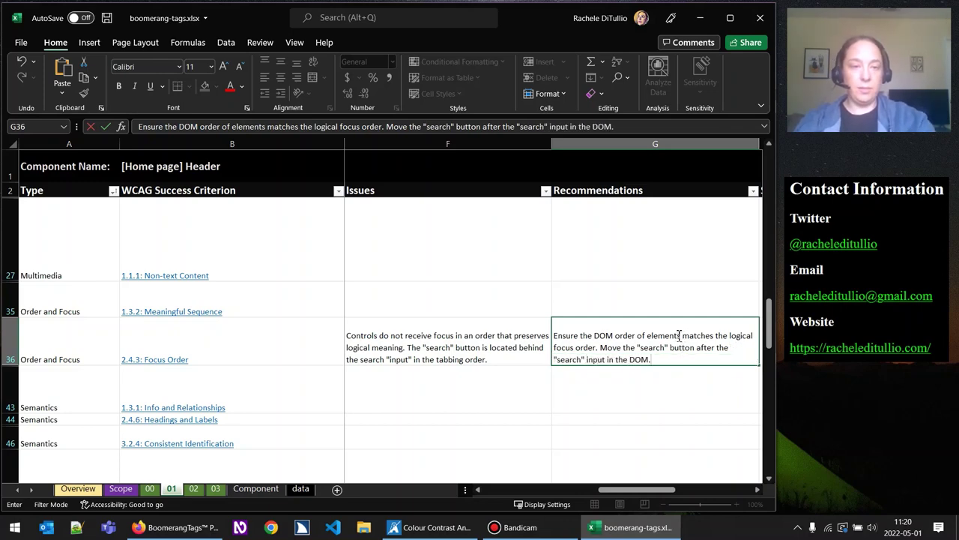
Remove the word "DOM" from the first sentence of the 2.4.3 recommendation and save the workbook
double_click(602, 335)
key(BackSpace)
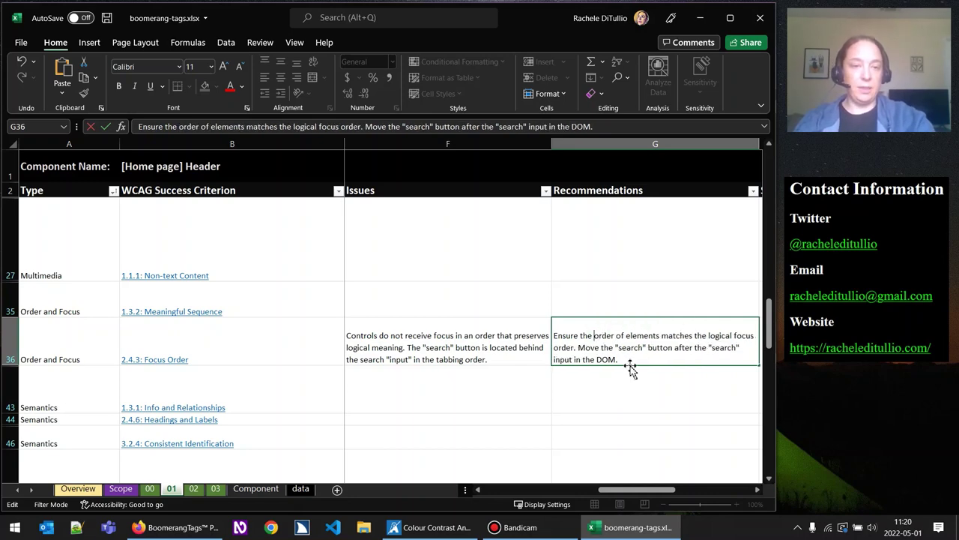
click(509, 345)
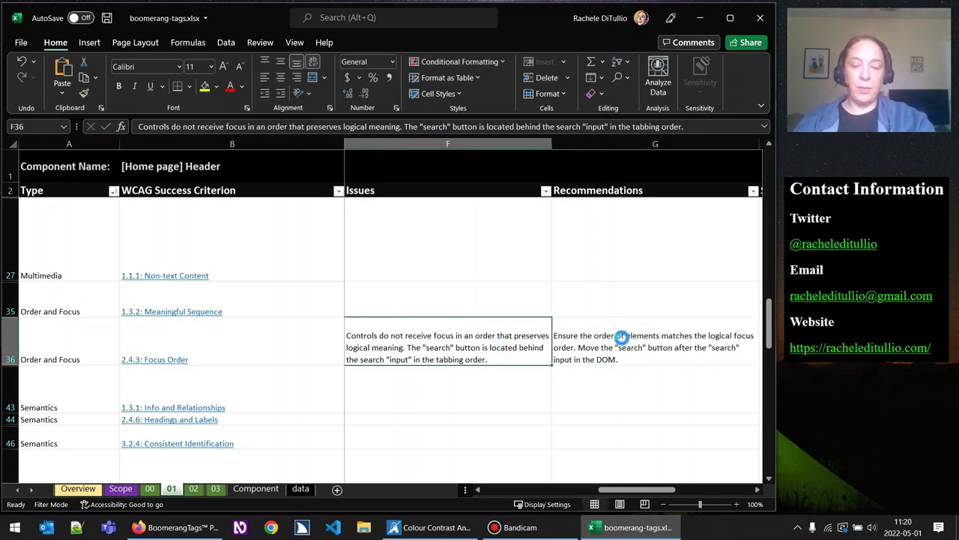
drag(658, 495, 506, 484)
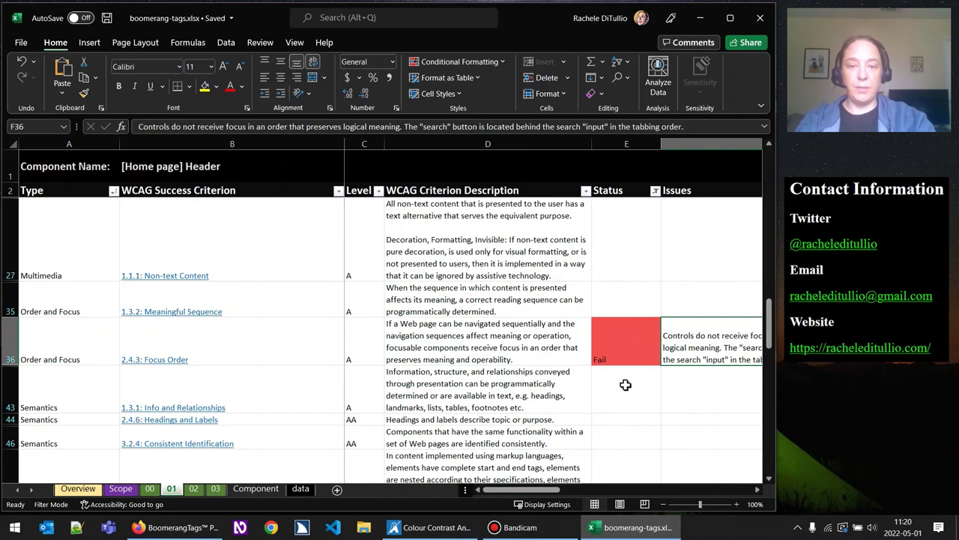
Switch to the BoomerangTags page in Firefox, examine the markup of the search submit input, and close the developer tools
click(180, 527)
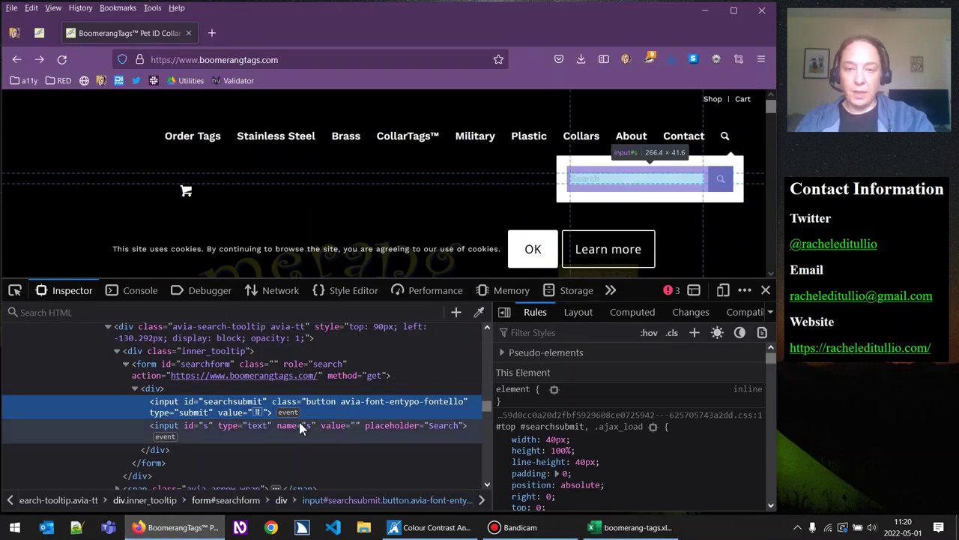
click(216, 412)
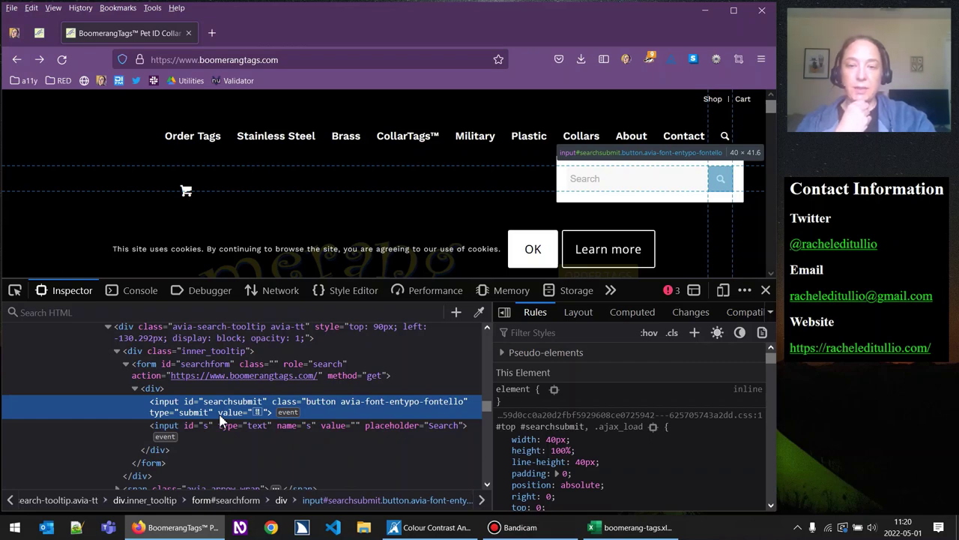
click(765, 291)
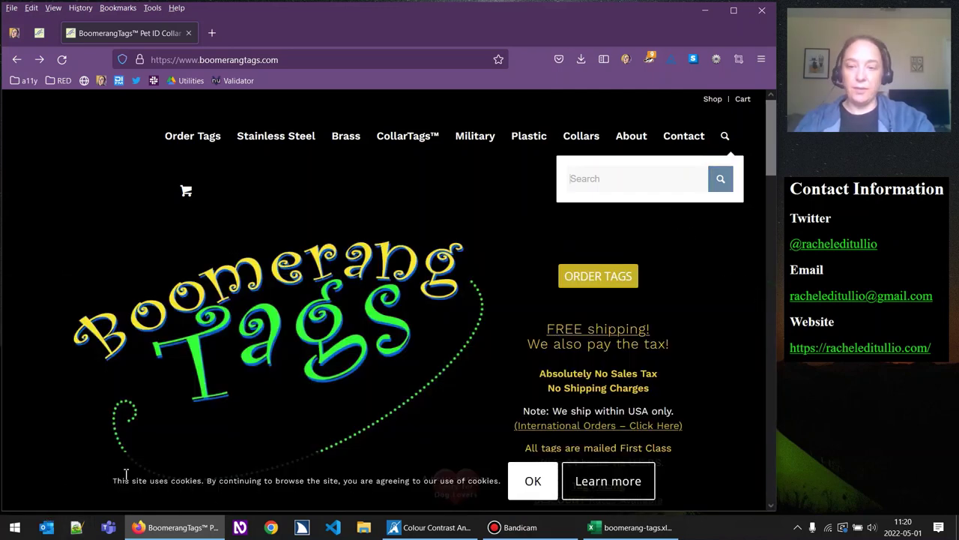
Start the NVDA screen reader and move keyboard focus between the header's search field and search button to check their announcements
click(239, 528)
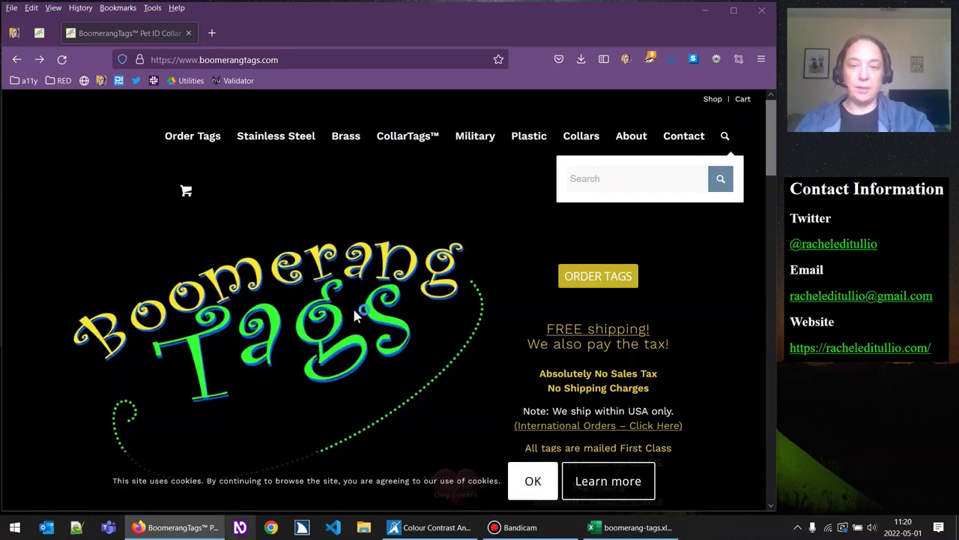
click(604, 180)
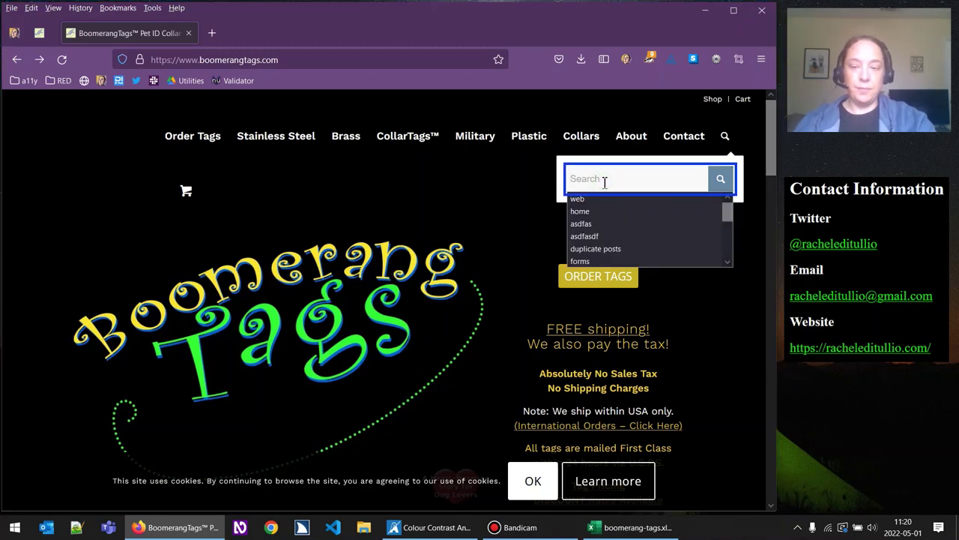
key(Tab)
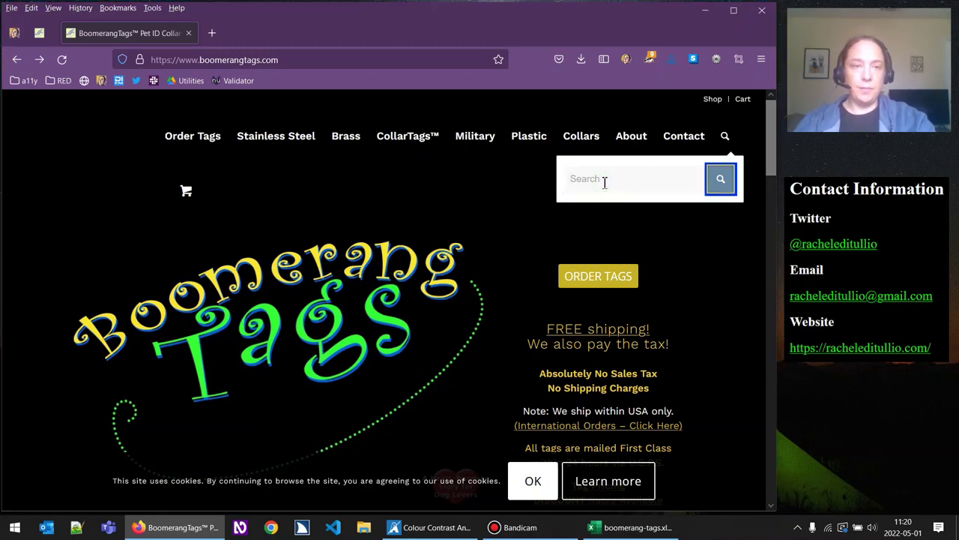
key(shift+Tab)
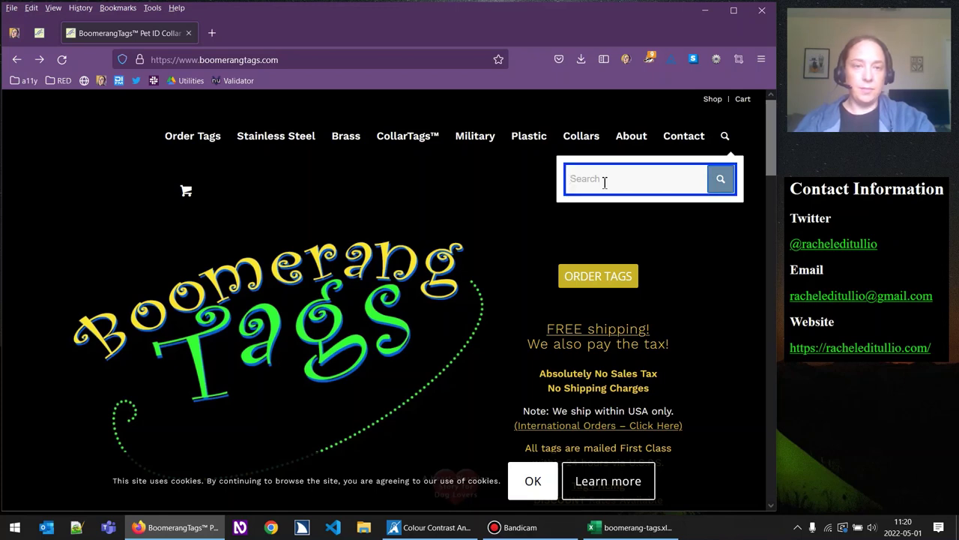
key(Tab)
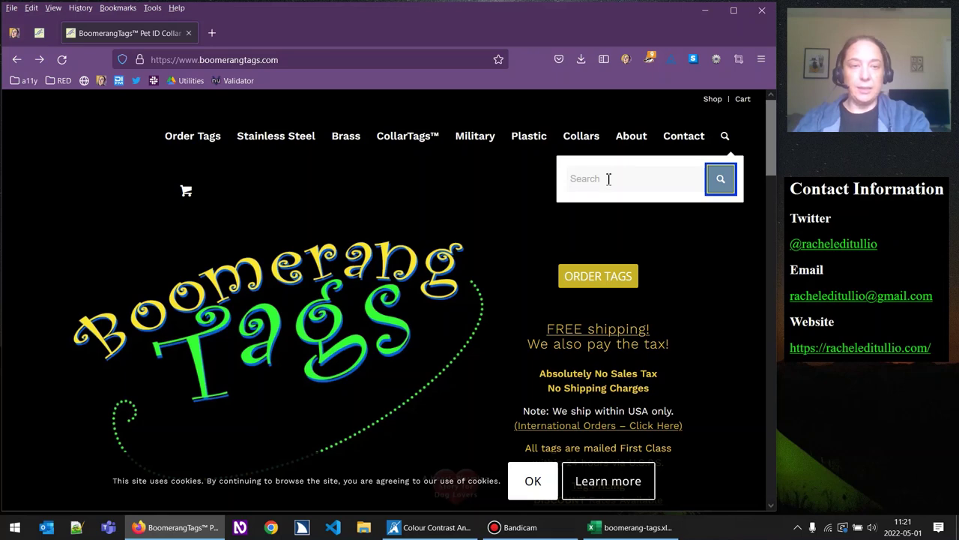
key(Tab)
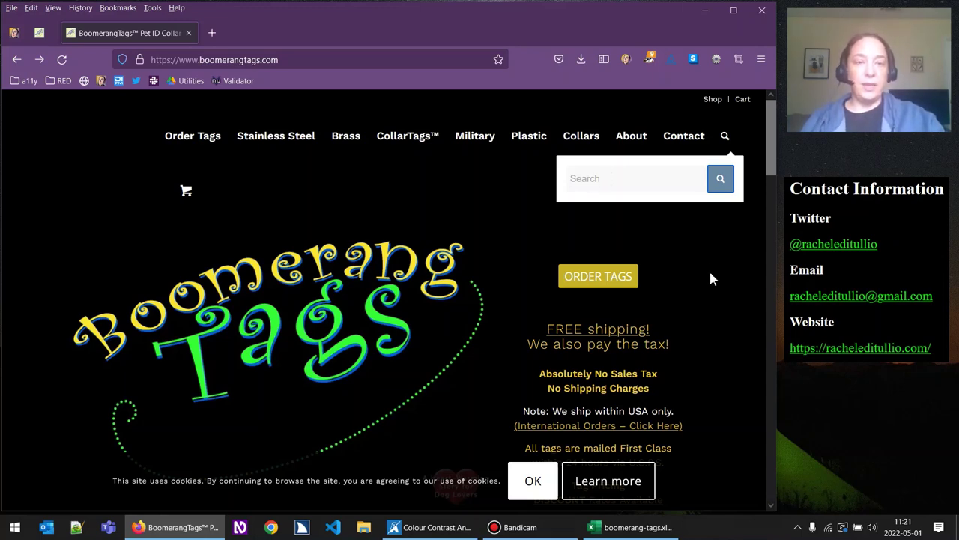
Switch back to the boomerang-tags workbook in Excel and set the status of 4.1.2: Name, Role, Value to Fail
click(632, 527)
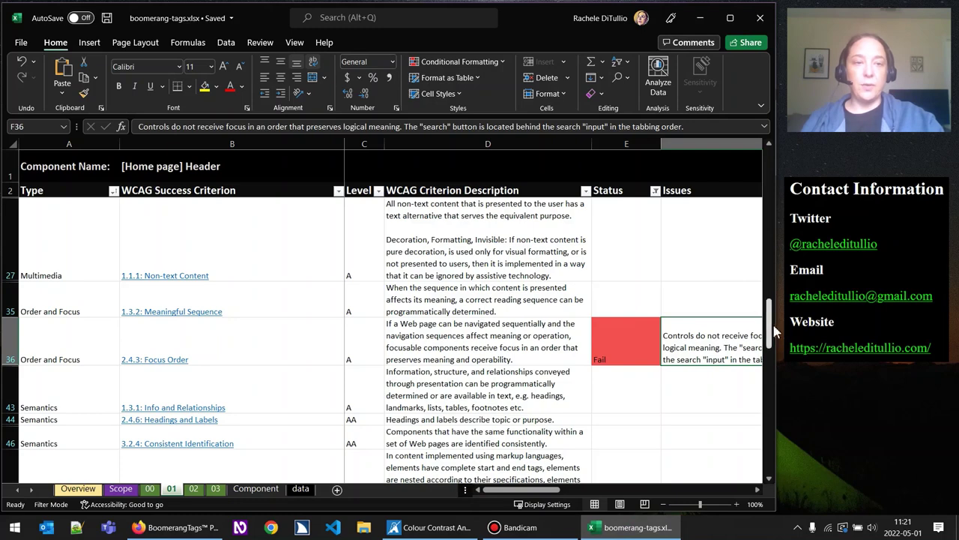
drag(773, 331, 772, 457)
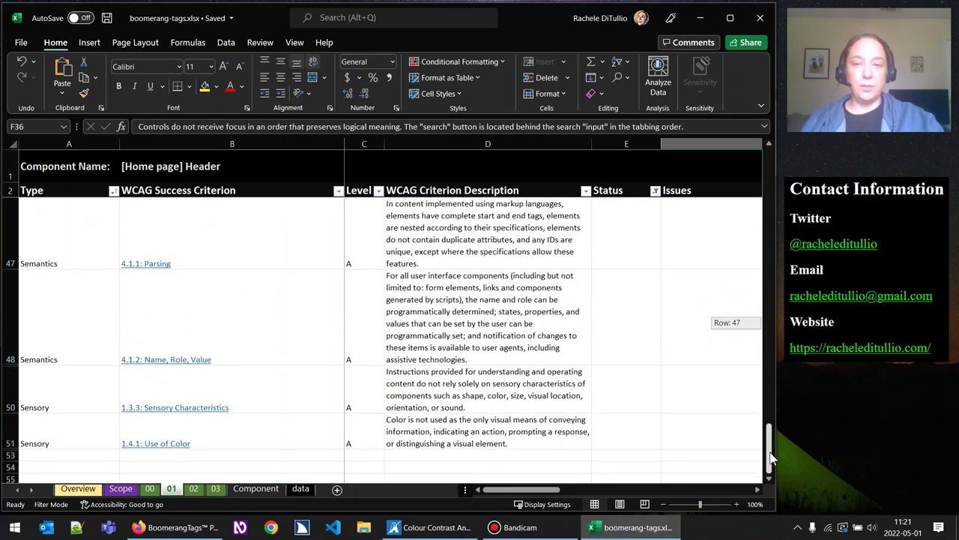
click(620, 320)
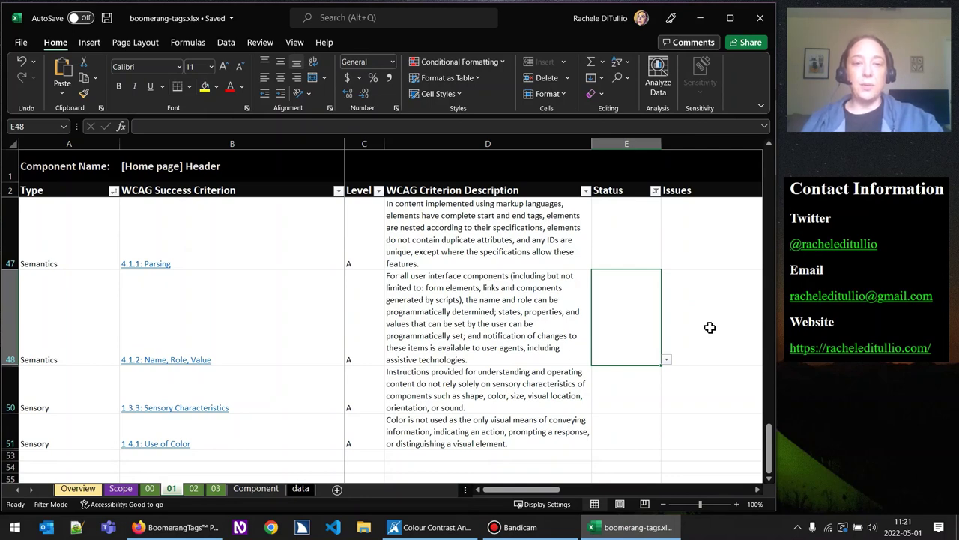
text(Fail)
key(ctrl+Return)
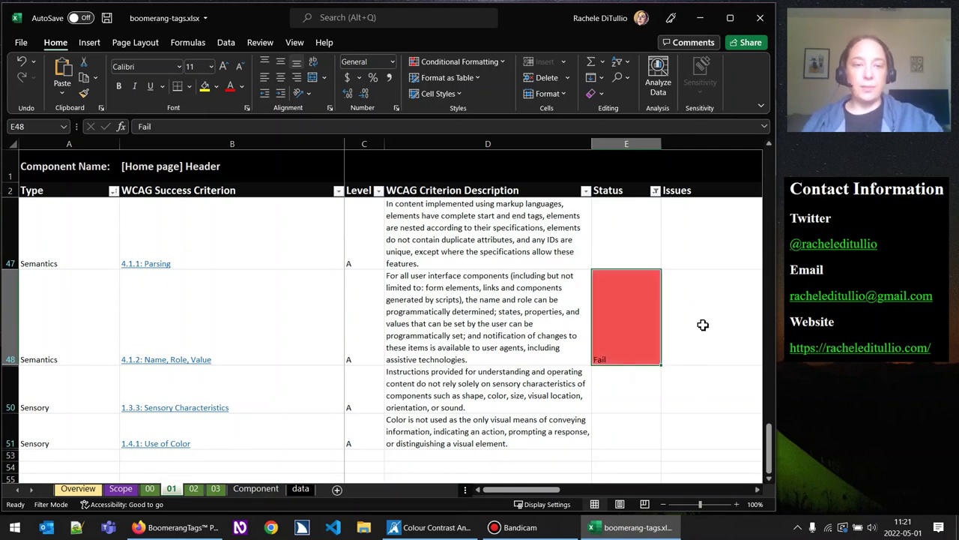
Record the 4.1.2 issue: The "Search" button next to the "Search" input does not have an accessible name. Users of assistive technology will have difficulty understanding its purpose
click(703, 324)
click(758, 491)
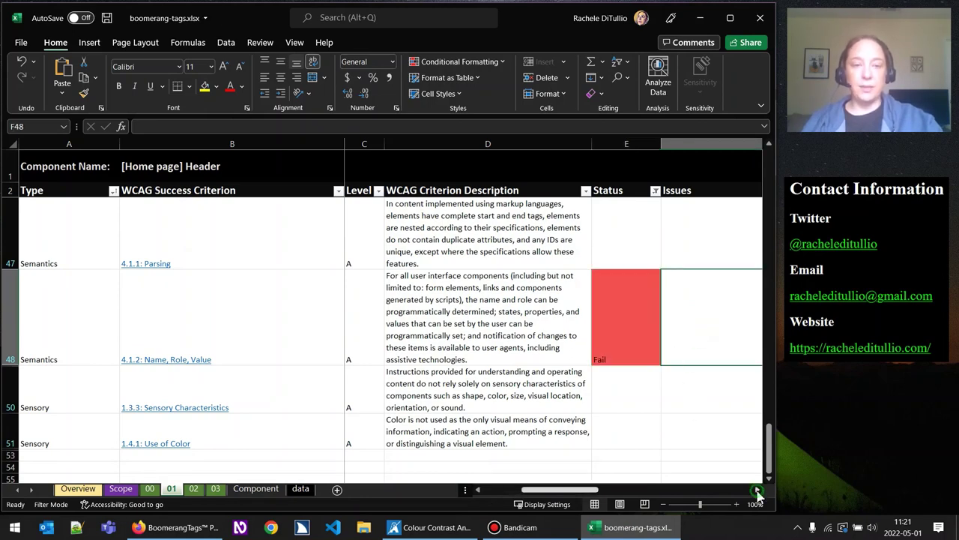
click(757, 491)
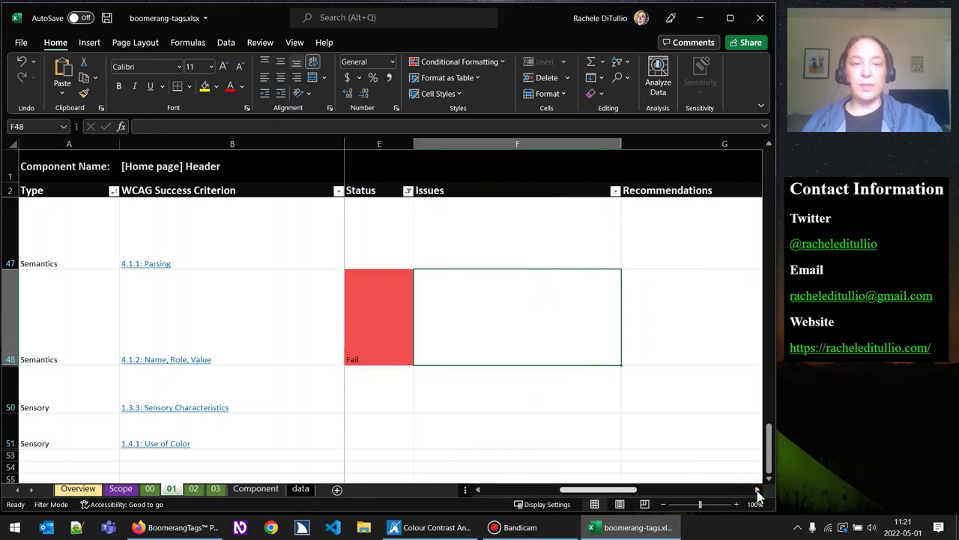
double_click(536, 324)
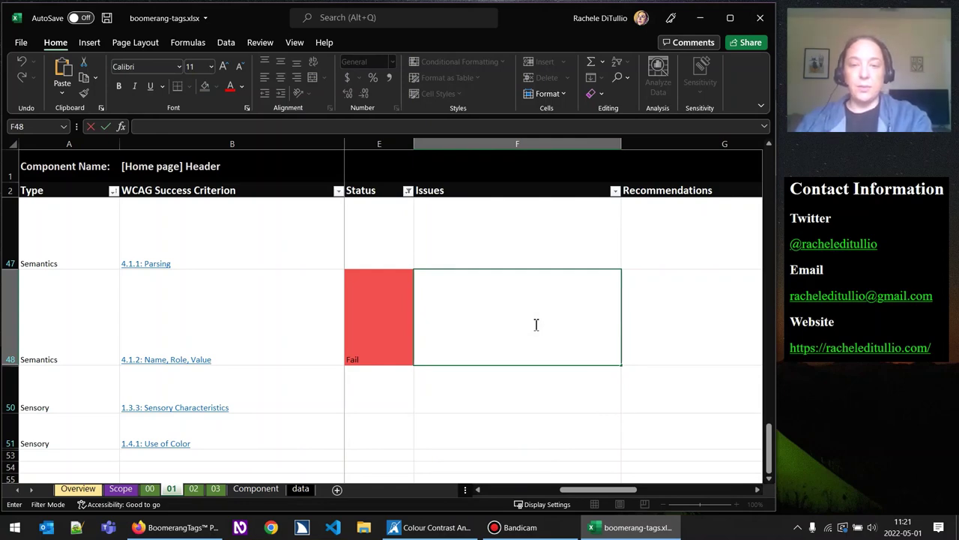
text(The "Search" bu)
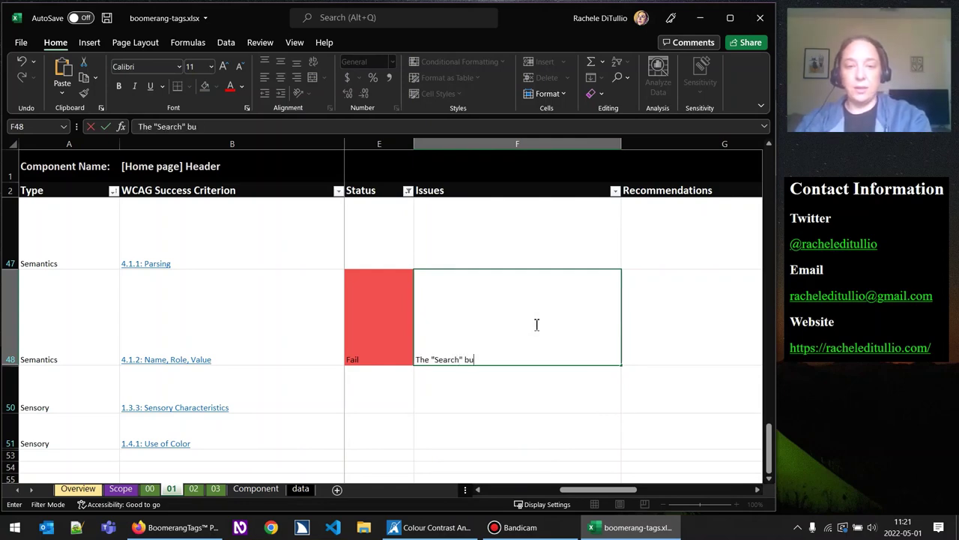
text(tton next to the )
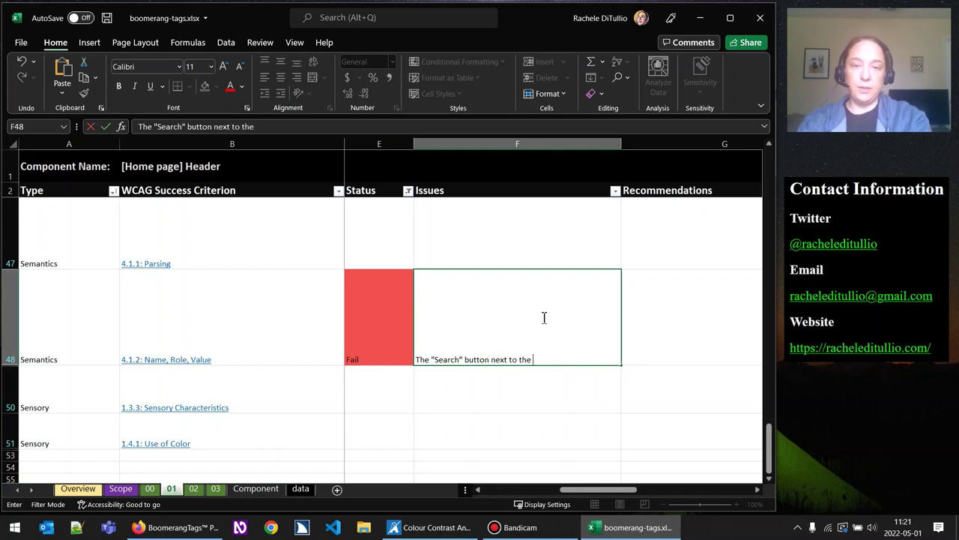
text("Search" )
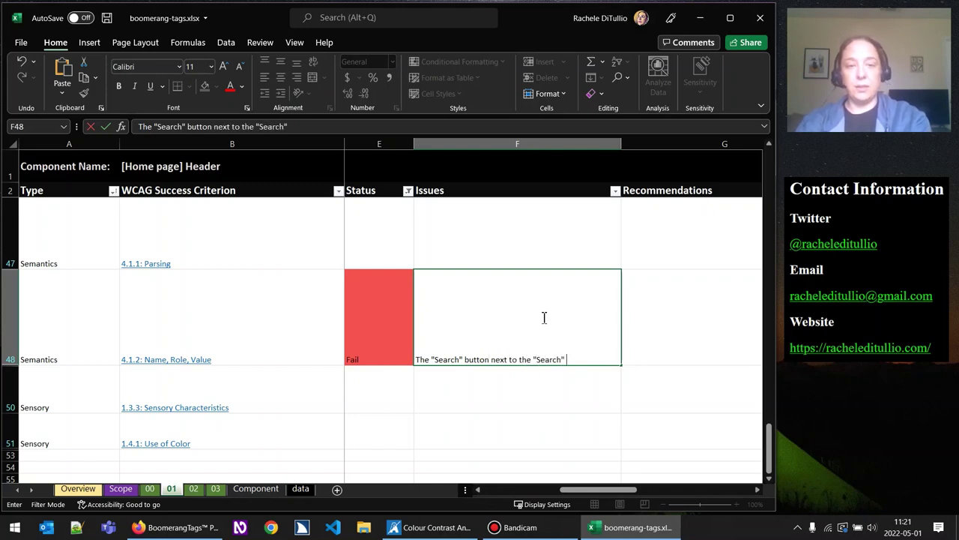
text(input does not h)
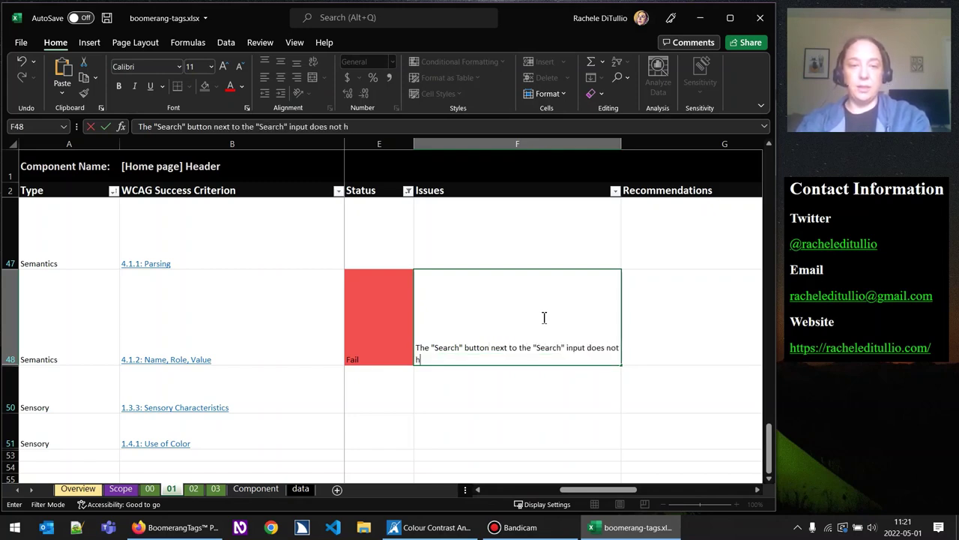
text(ave an)
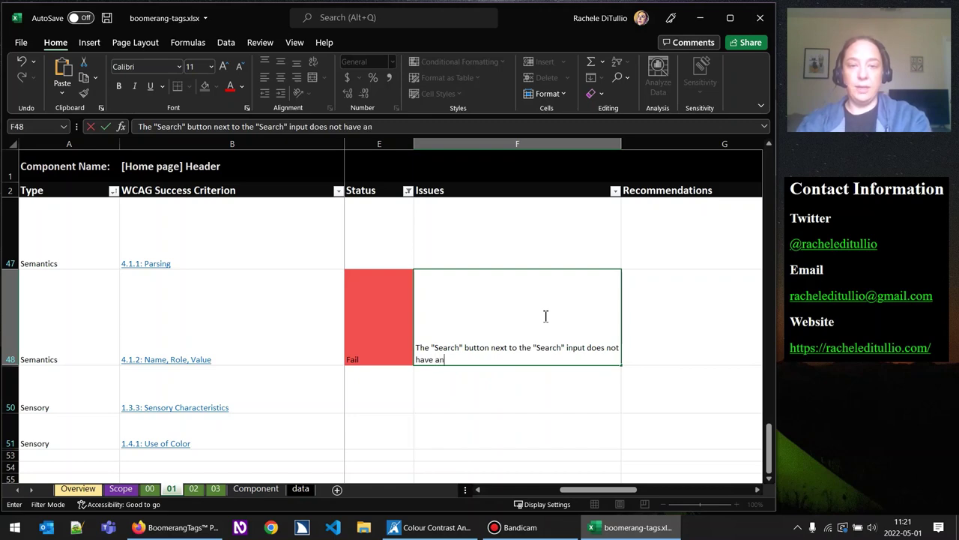
text( accessible na)
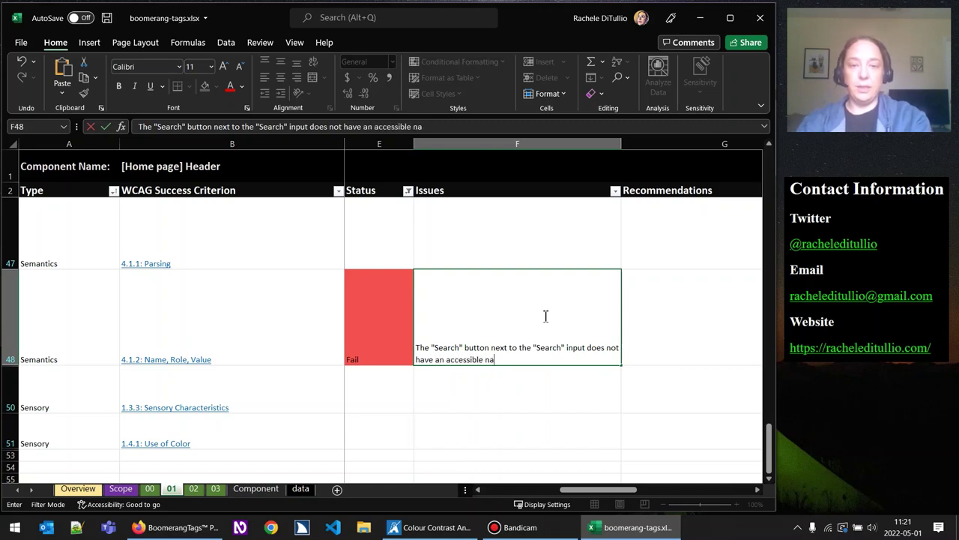
text(me. Users of ass)
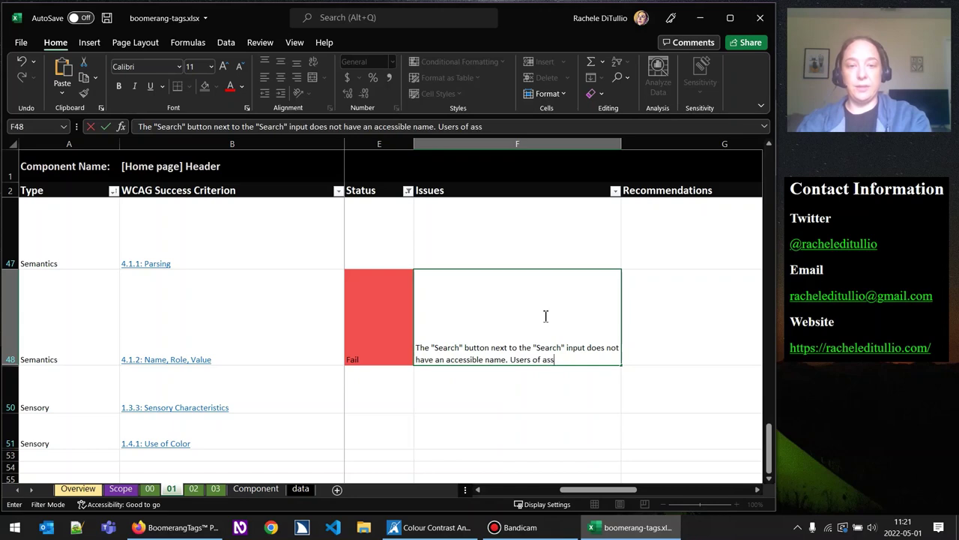
text(istive techno)
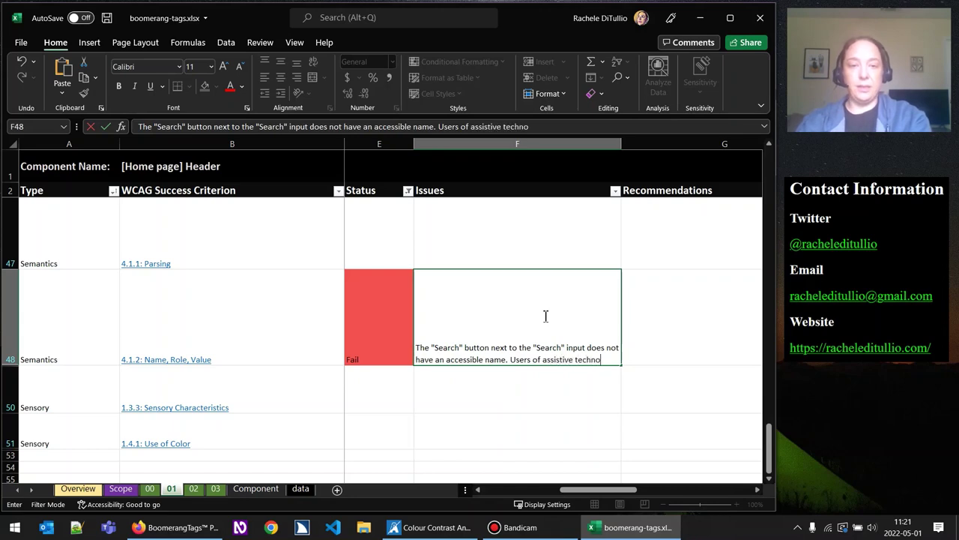
text(logy will have difficulty)
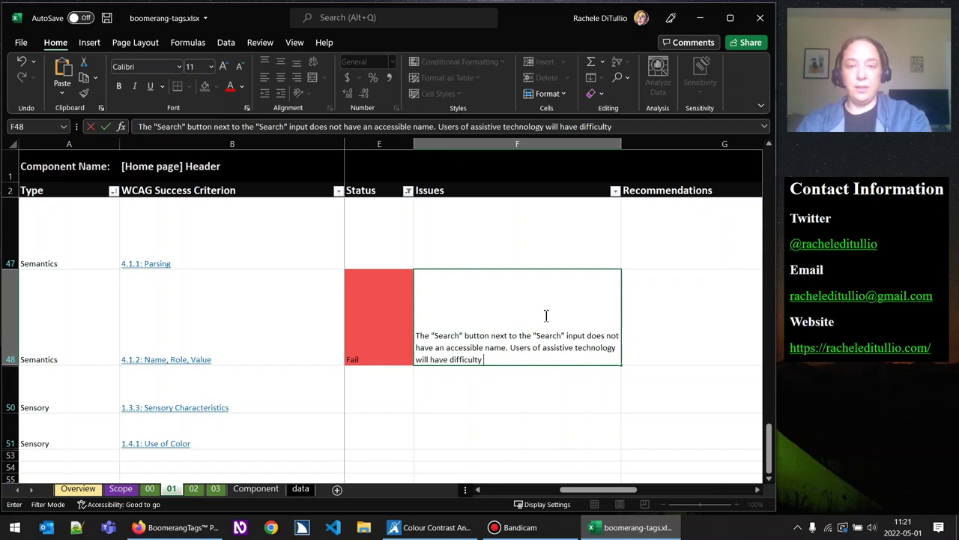
text( understandin)
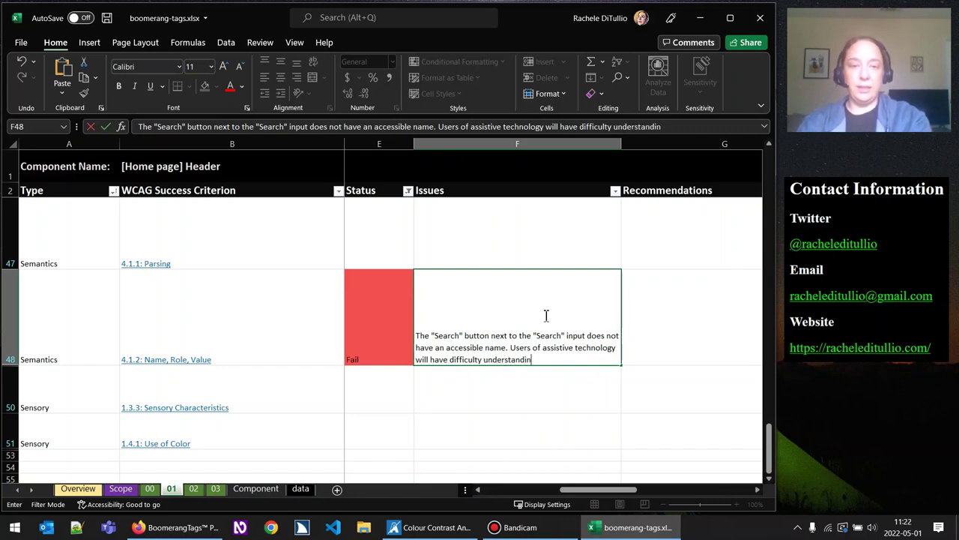
text(g its purpose.)
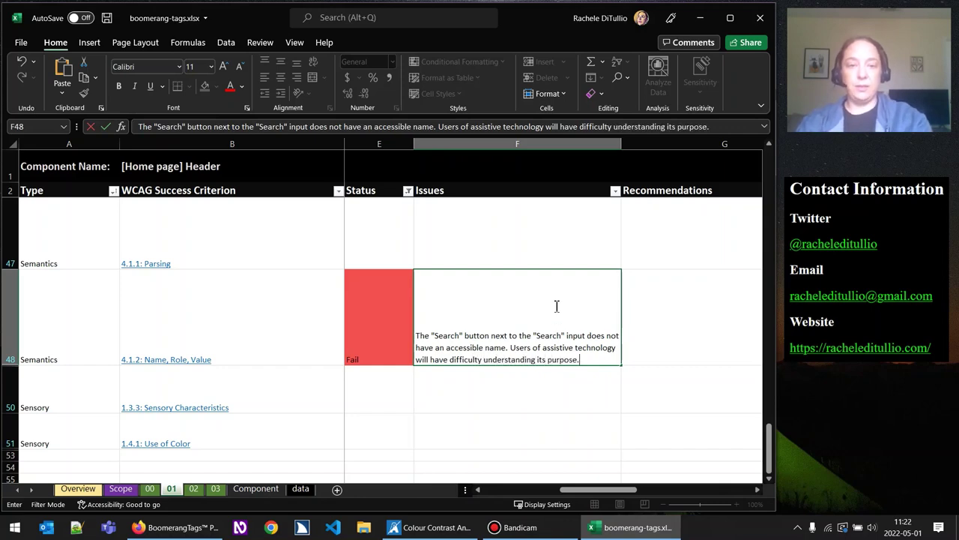
Enter the 4.1.2 recommendation: Ensure controls have an accessible name. Add the aria-label attribute to the control to provide an accessible name
click(689, 344)
text(Ensure )
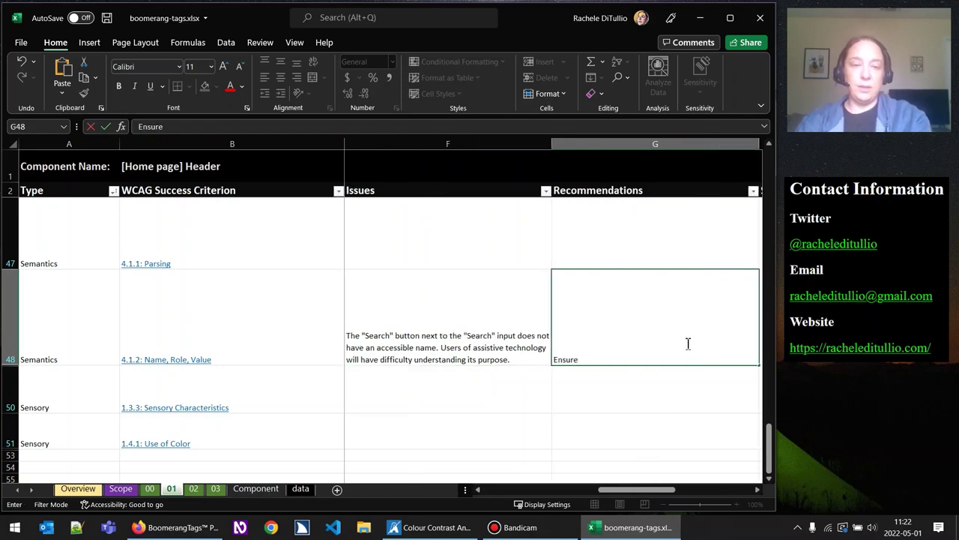
text(control)
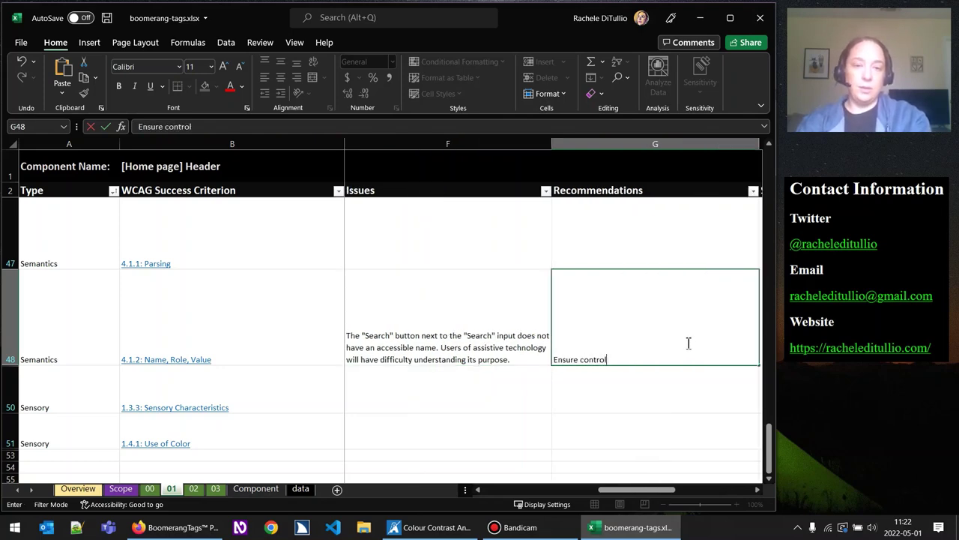
text(s have an acc)
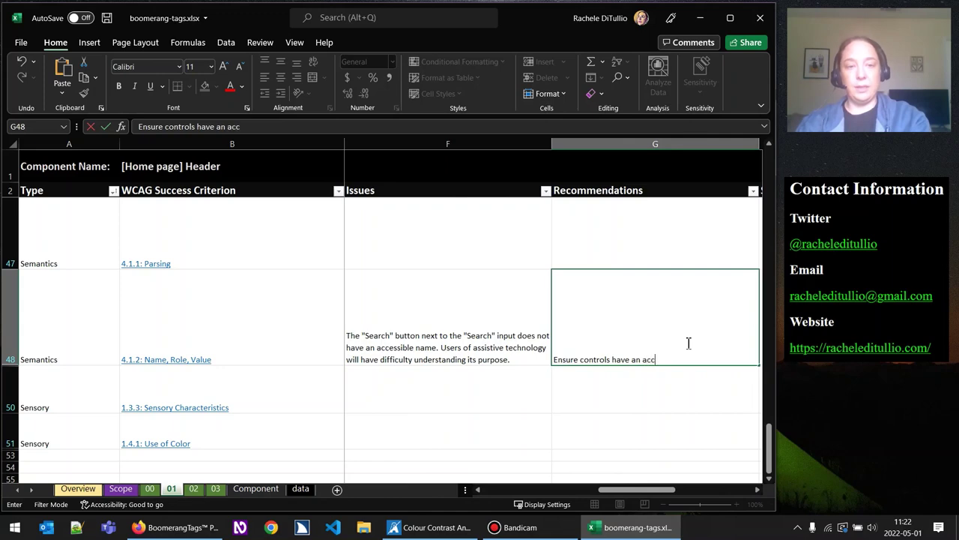
text(essible name.)
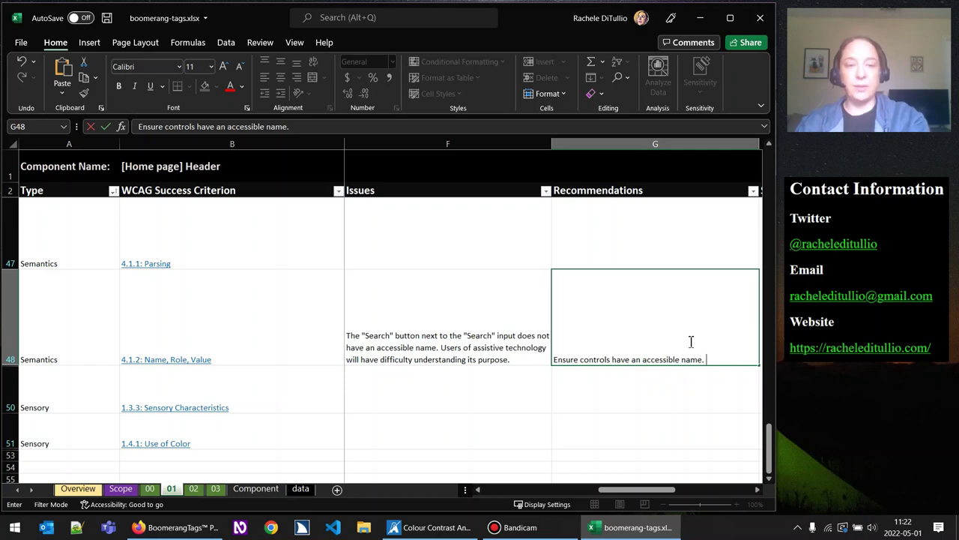
text(Add the a)
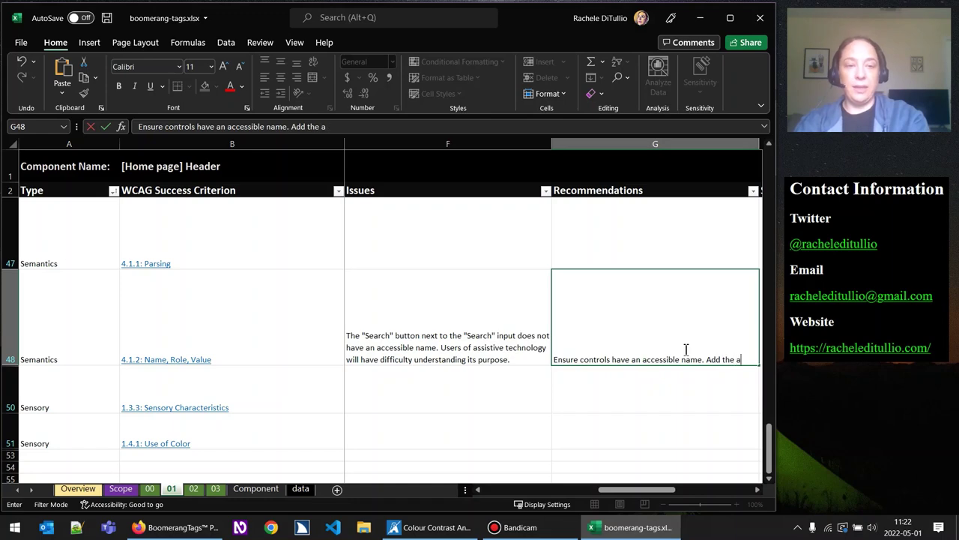
text(ria-label attri)
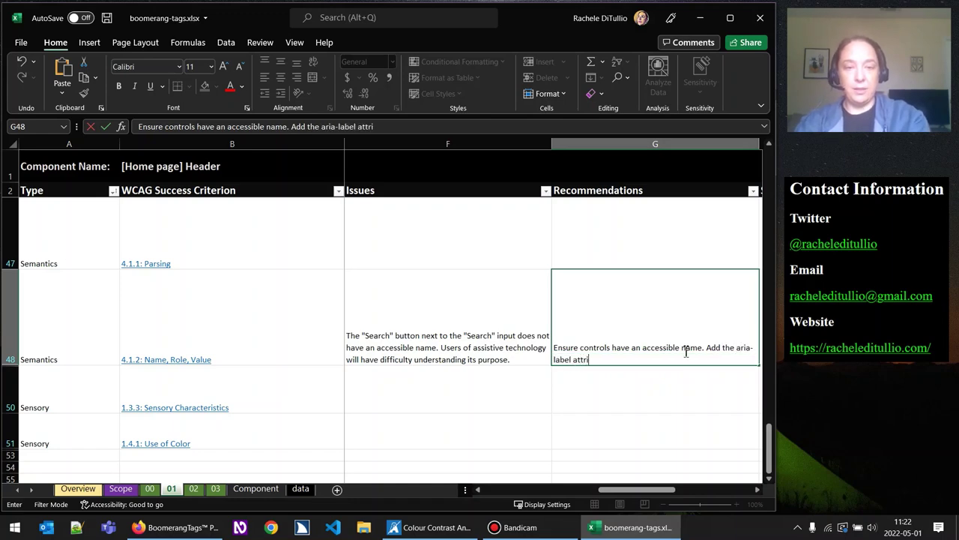
text(bute to the)
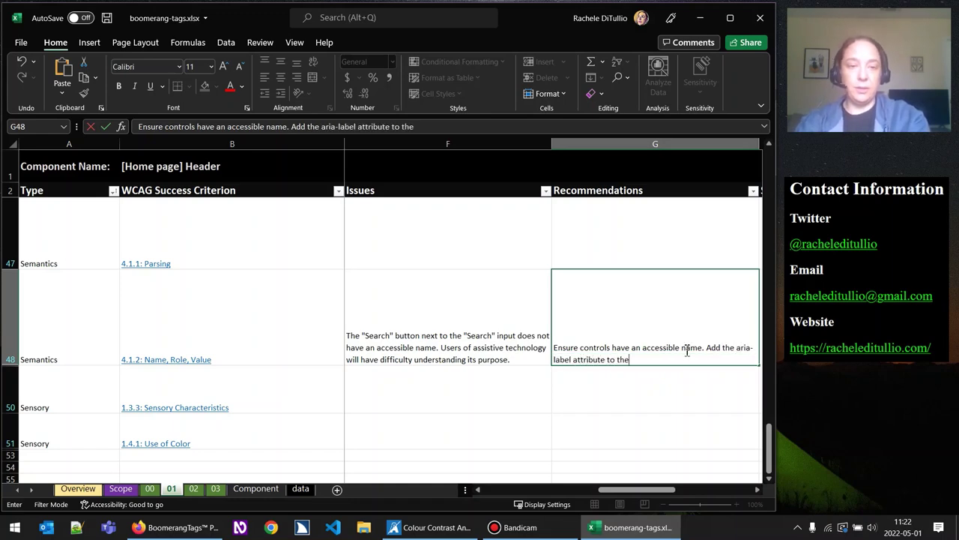
text( control to priv)
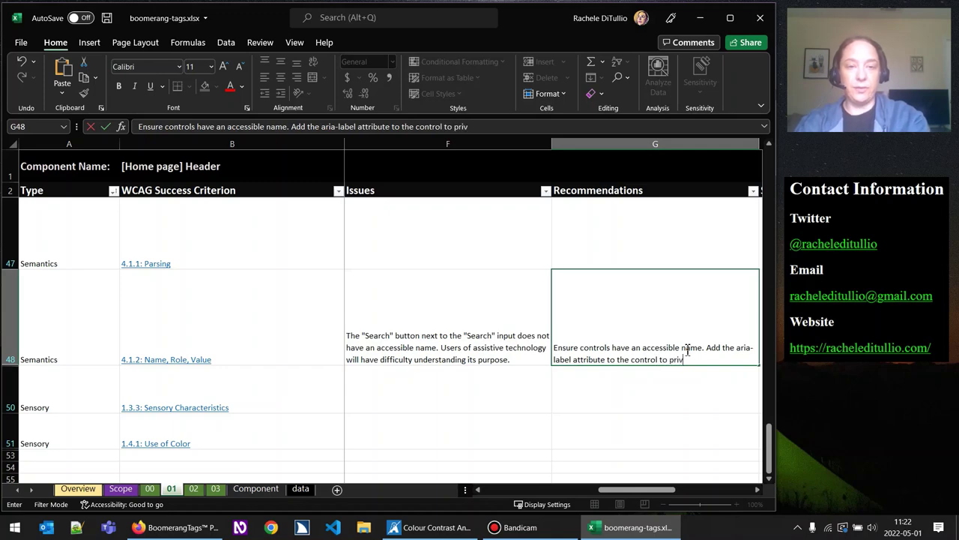
key(BackSpace)
key(BackSpace)
text(ovide an accessi)
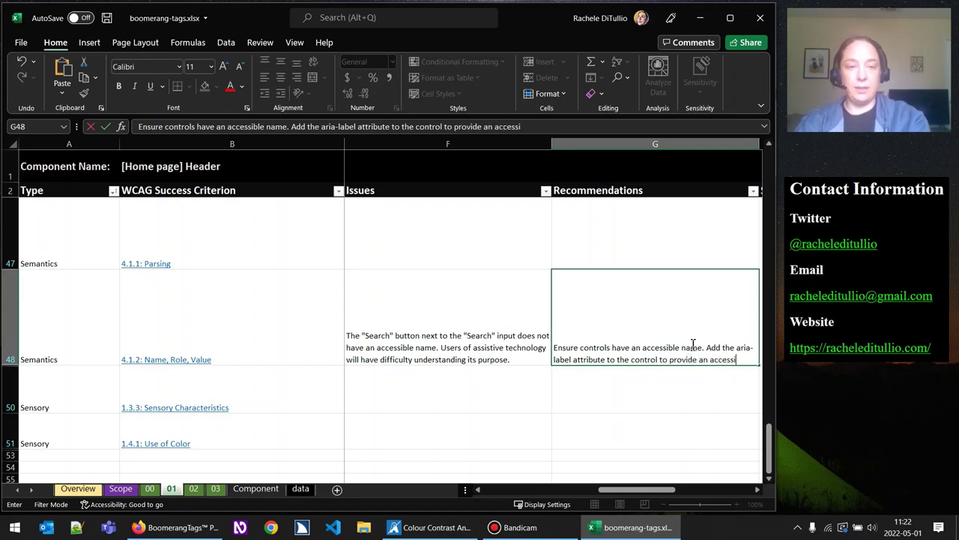
text(ble name.)
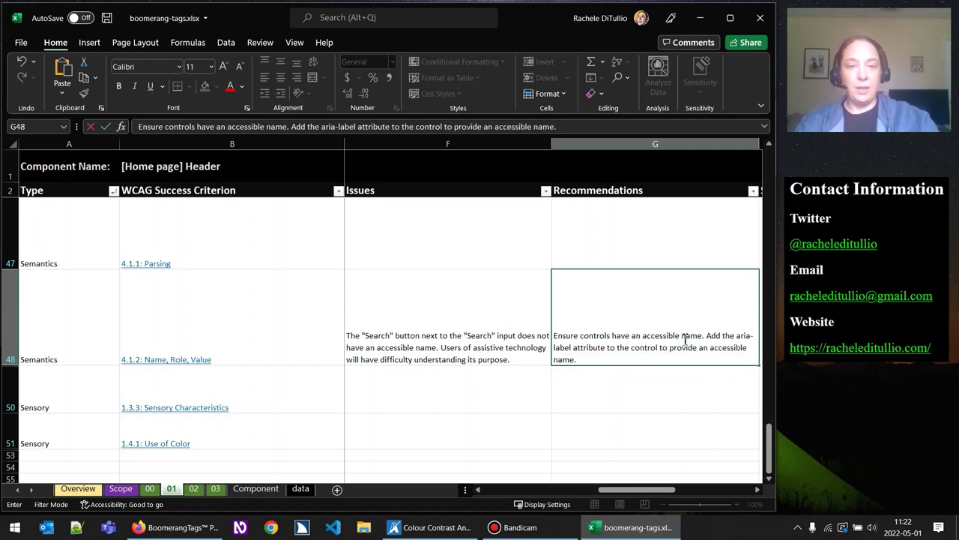
click(493, 337)
Switch to the BoomerangTags page in Firefox, inspect the header's search submit button, and copy its outer HTML
drag(656, 491, 697, 494)
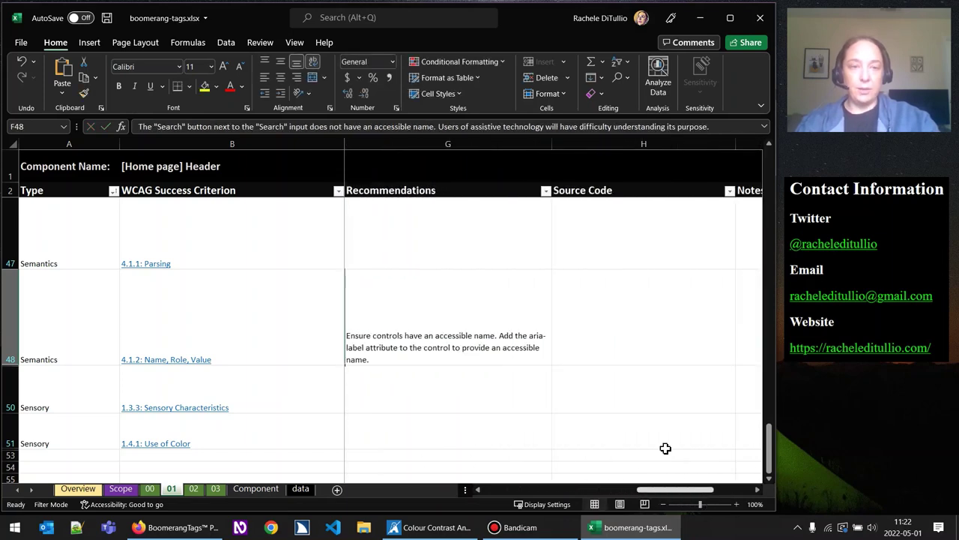
click(643, 327)
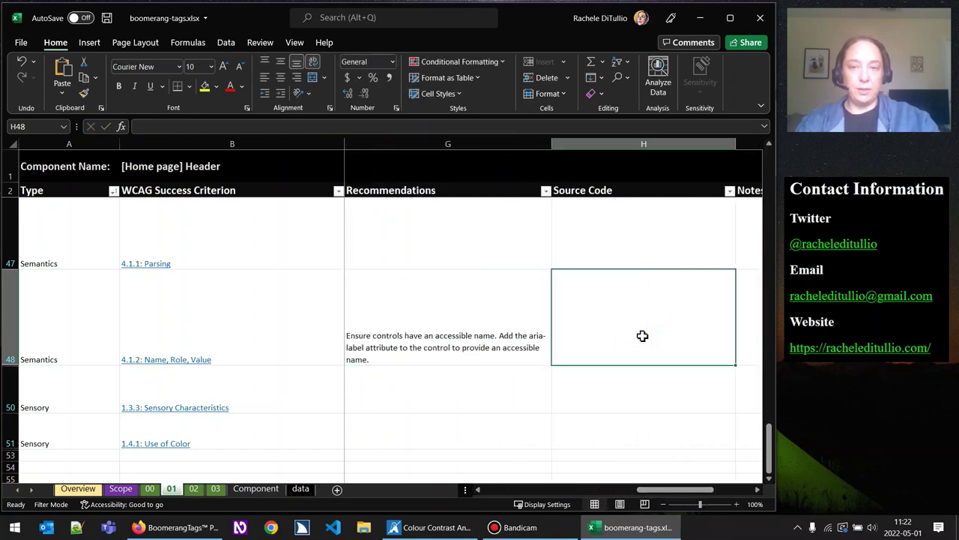
click(153, 532)
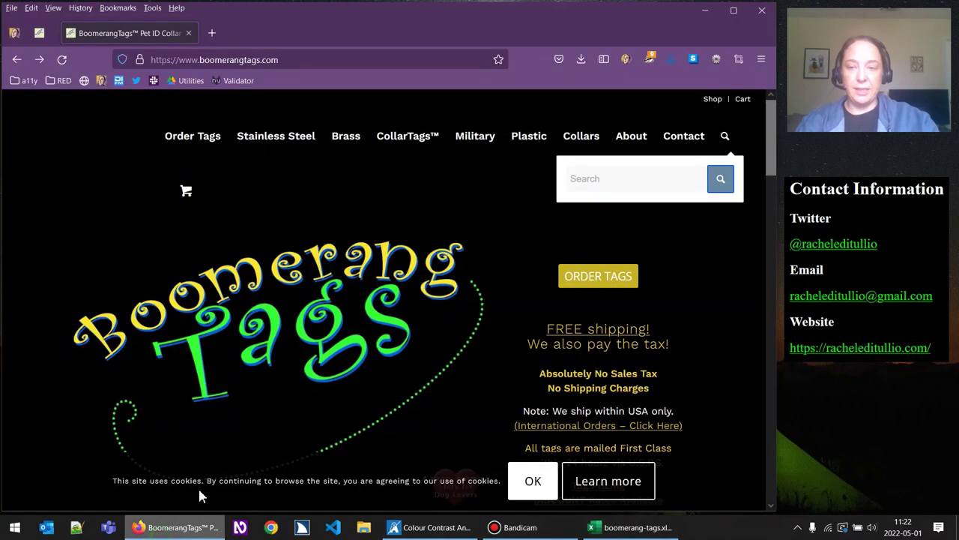
right_click(719, 187)
click(742, 361)
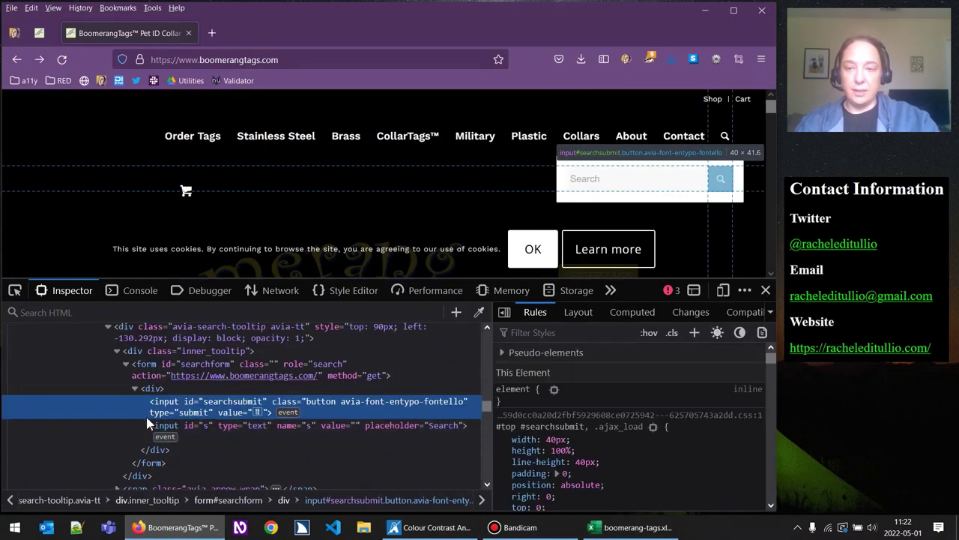
right_click(186, 408)
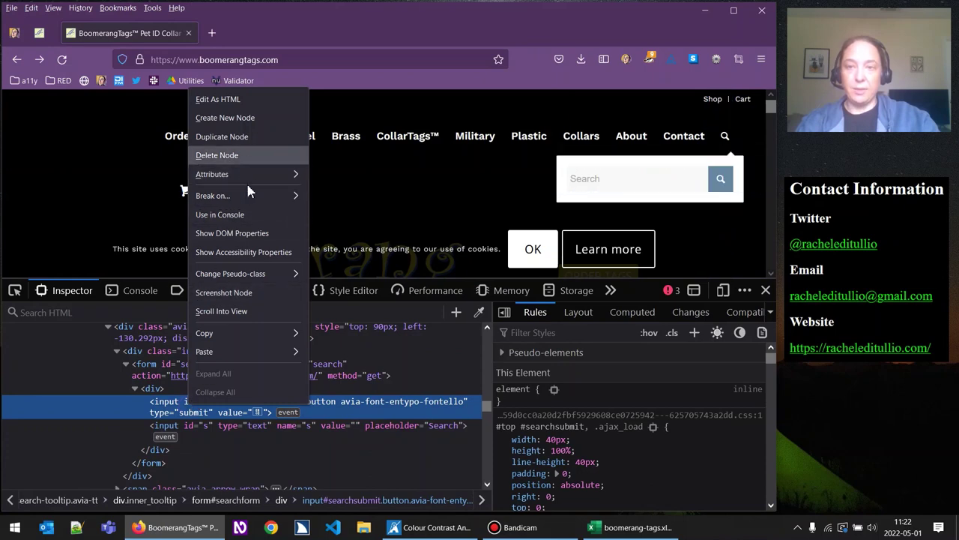
mouse_move(244, 334)
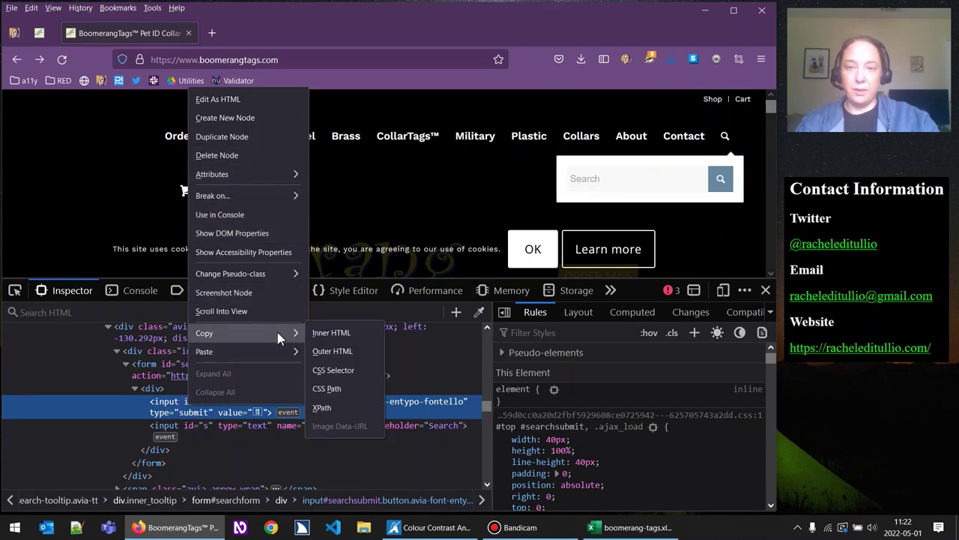
click(332, 351)
Switch back to the boomerang-tags workbook in Excel and paste the searchsubmit input markup as the source code for 4.1.2: Name, Role, Value
click(630, 527)
click(639, 323)
text(<input type="submit" value="" id="searchsubmit" class="button avia-font-entypo-fontello">)
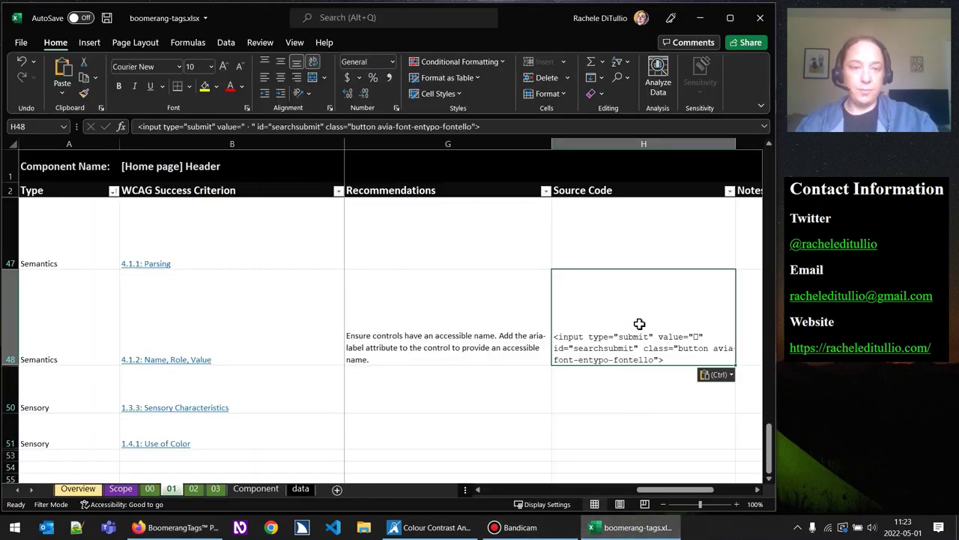
click(500, 310)
click(642, 322)
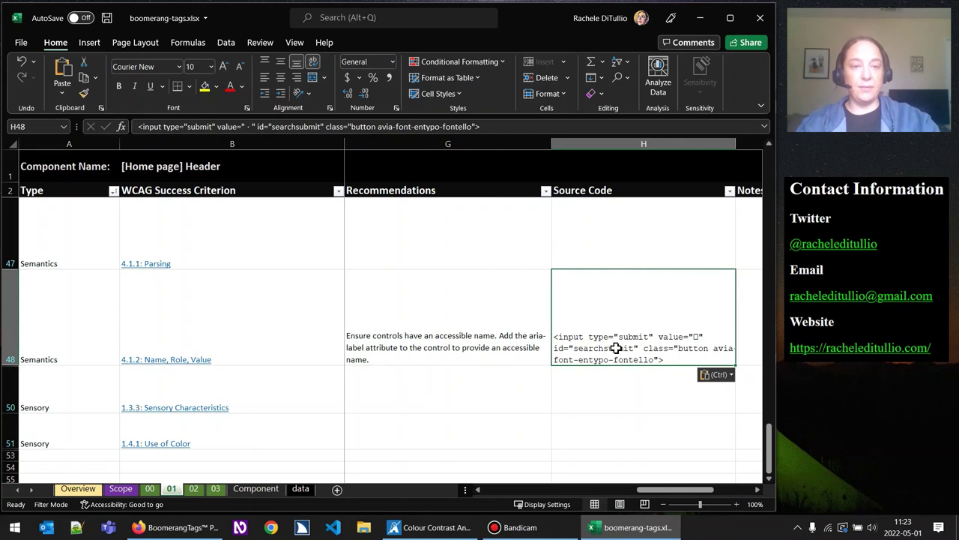
Prefix both the existing 4.1.2 issue about the "Search" button and its recommendation with the item number "1)"
click(522, 338)
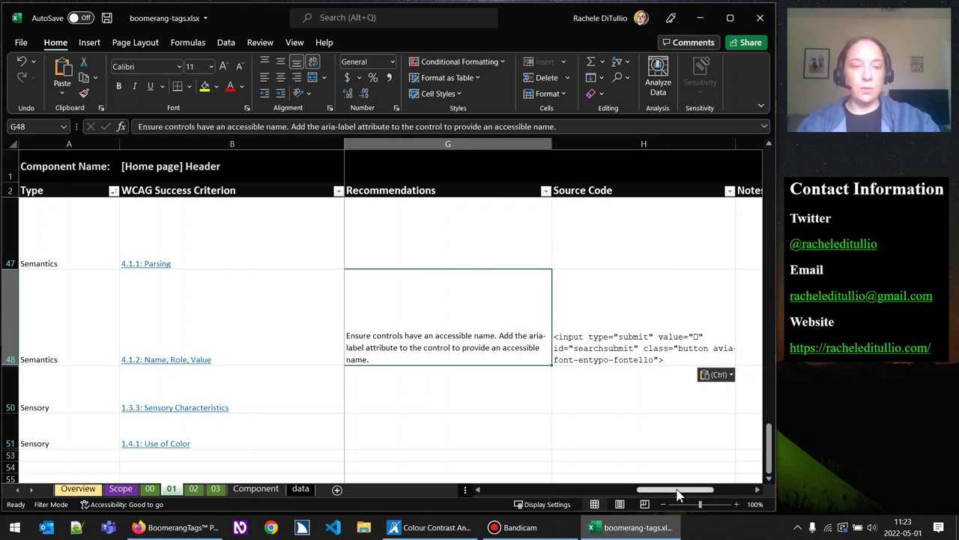
drag(677, 492, 600, 492)
double_click(604, 361)
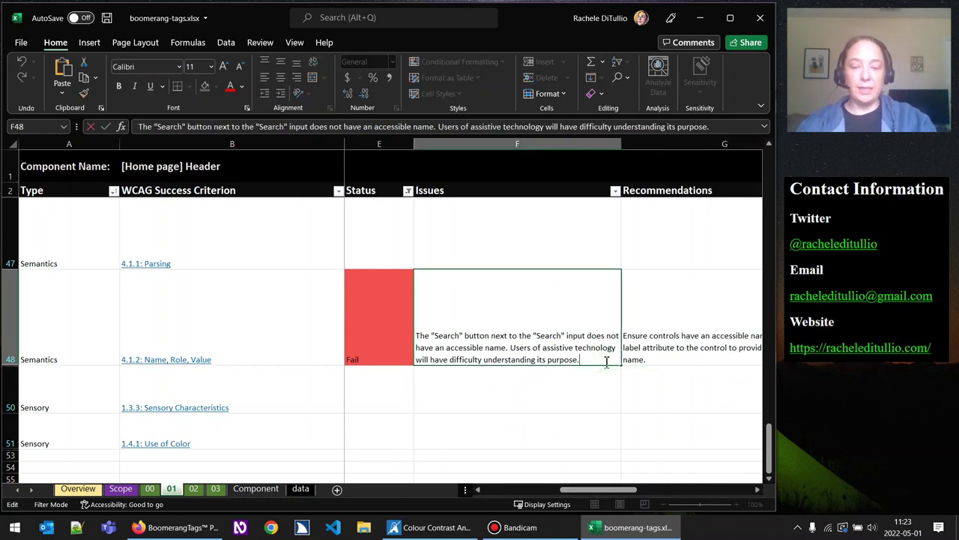
key(alt+Return)
key(alt+Return)
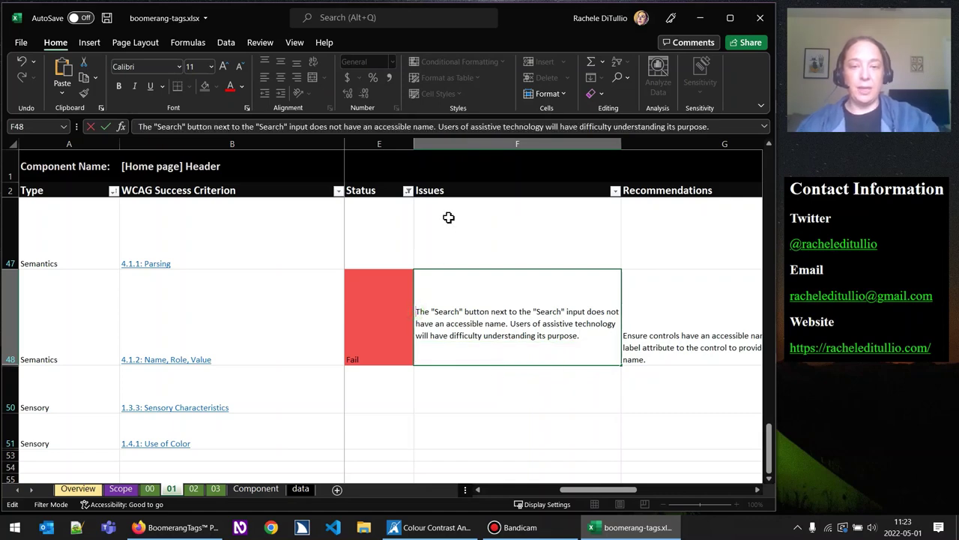
text(1))
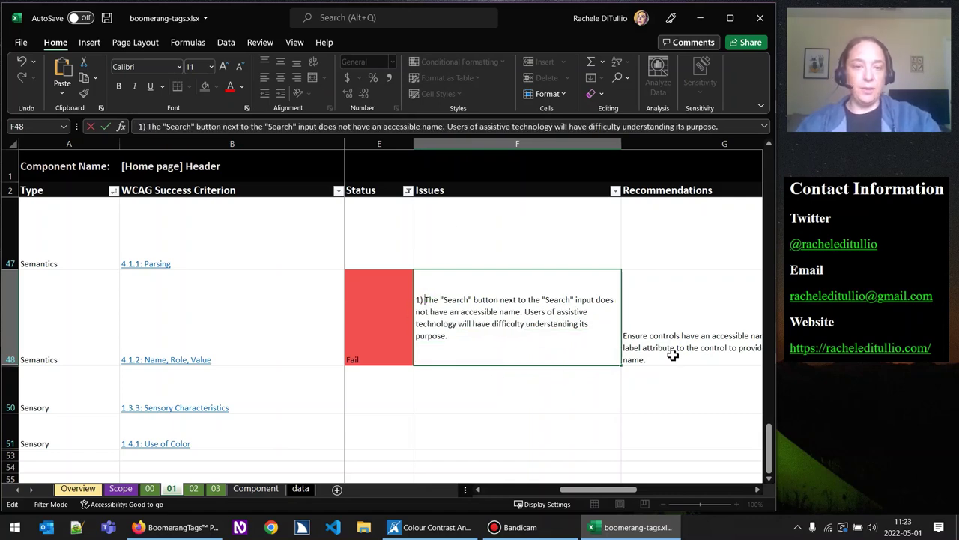
click(673, 355)
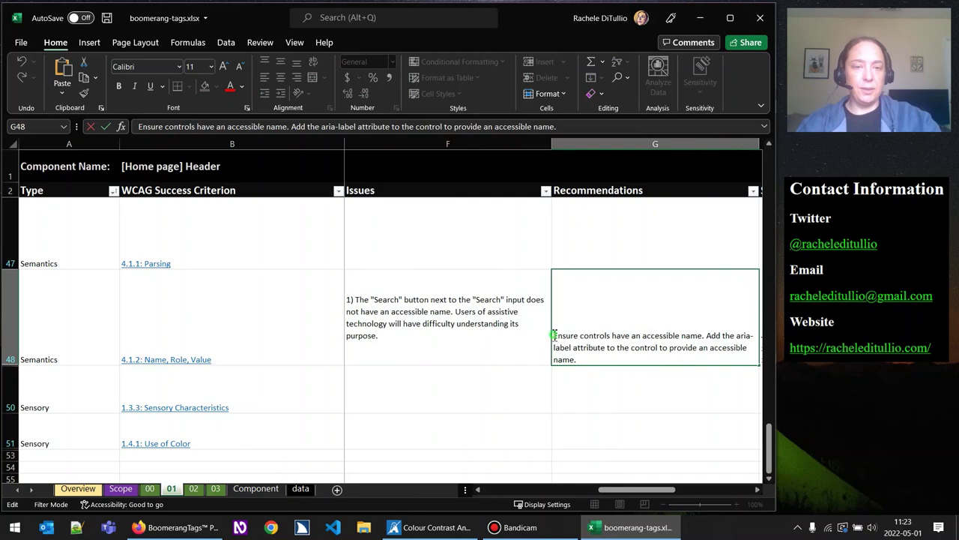
text(1)
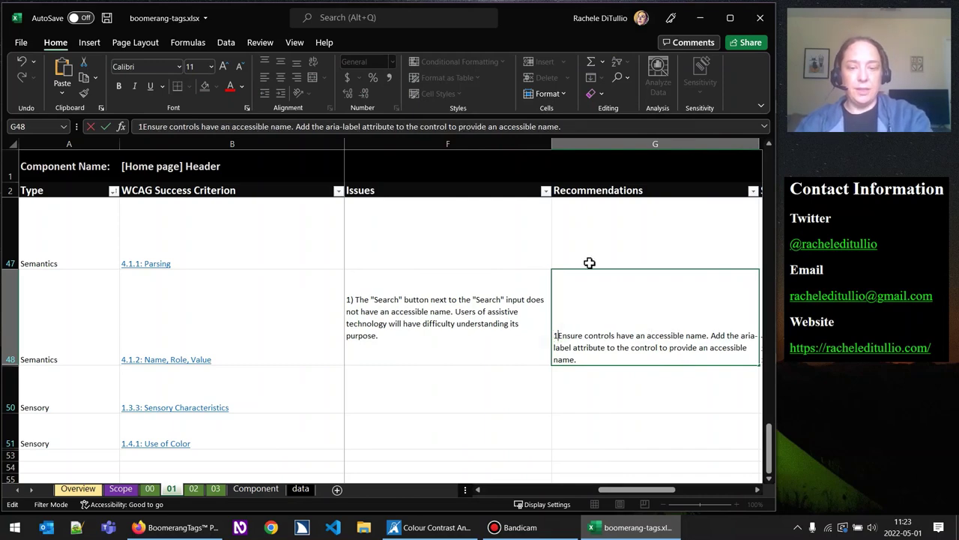
text())
Add a second item number "2)" after a blank line in the 4.1.2: Name, Role, Value issue
click(450, 347)
double_click(449, 347)
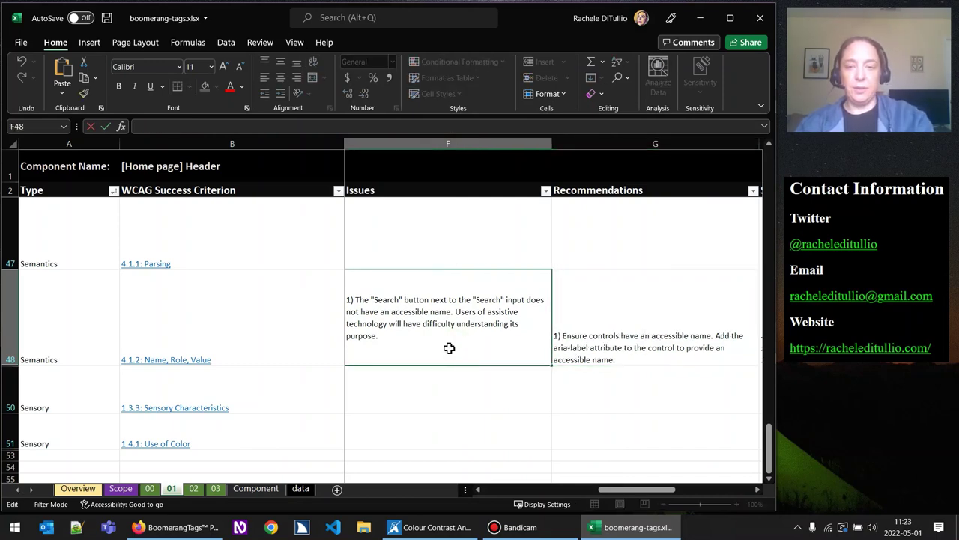
key(Return)
double_click(449, 347)
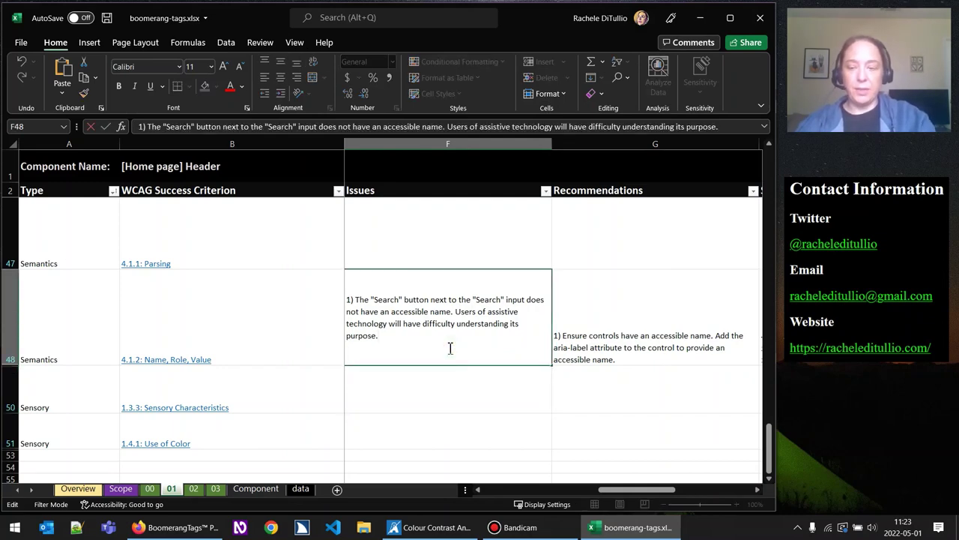
key(alt)
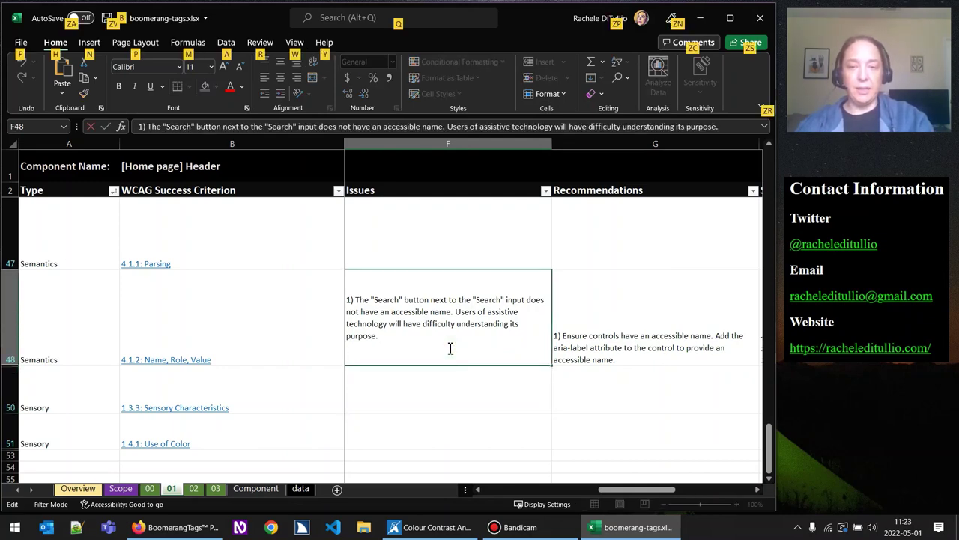
key(Escape)
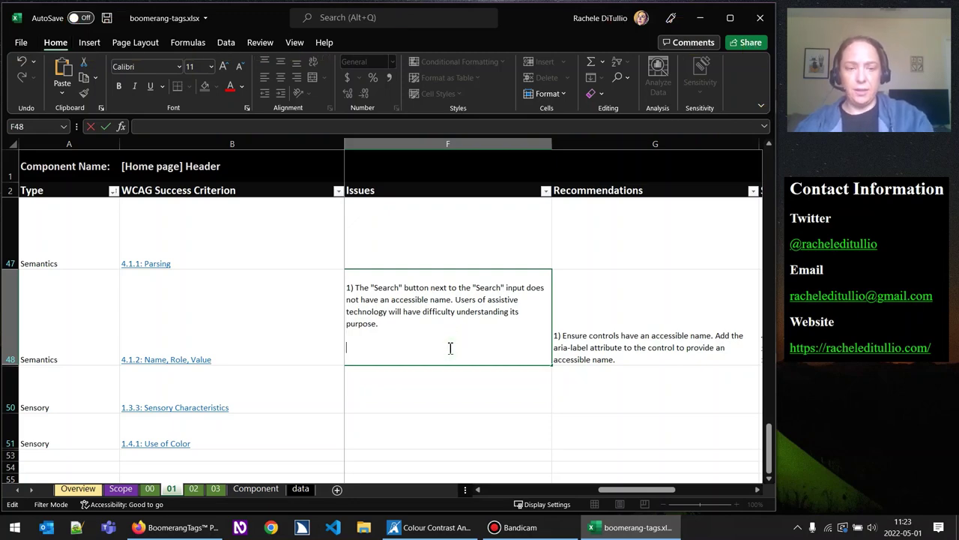
text(2))
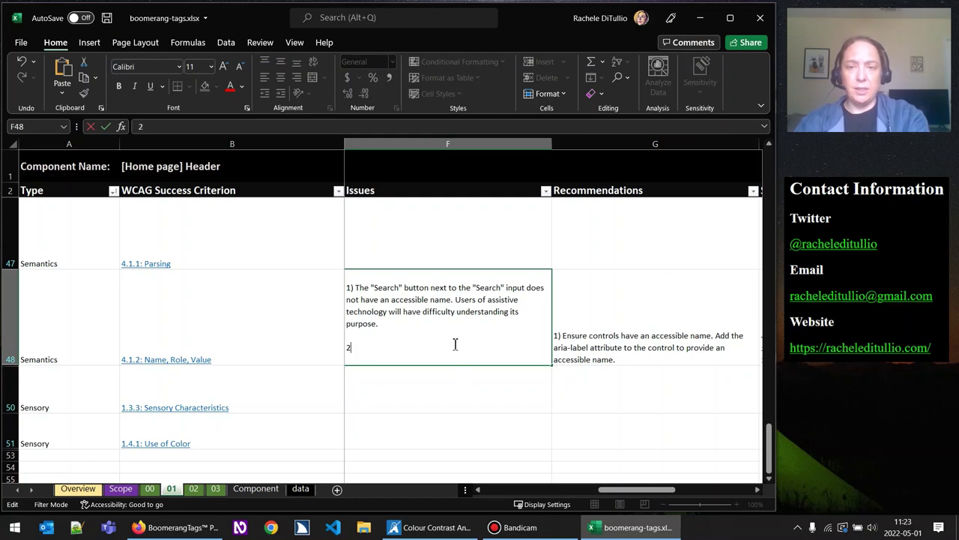
click(680, 310)
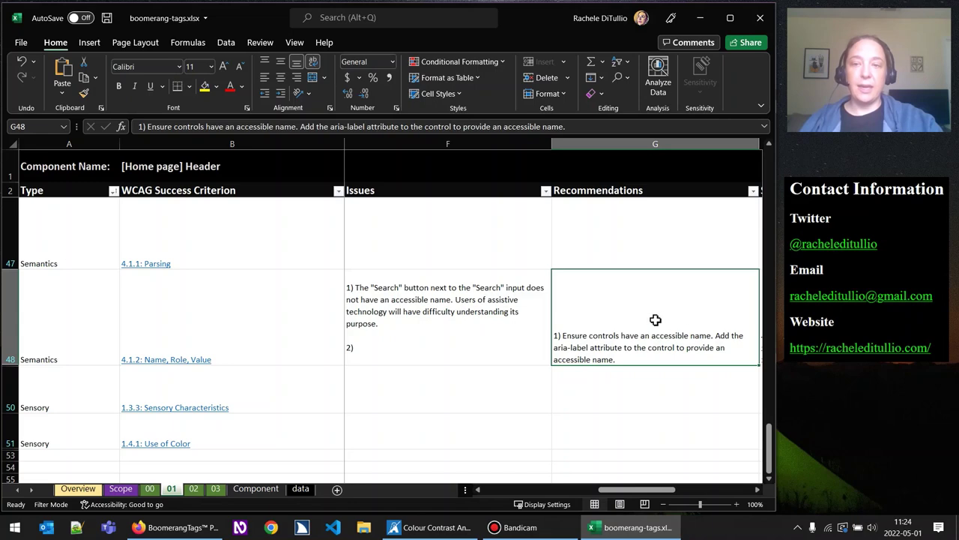
click(512, 315)
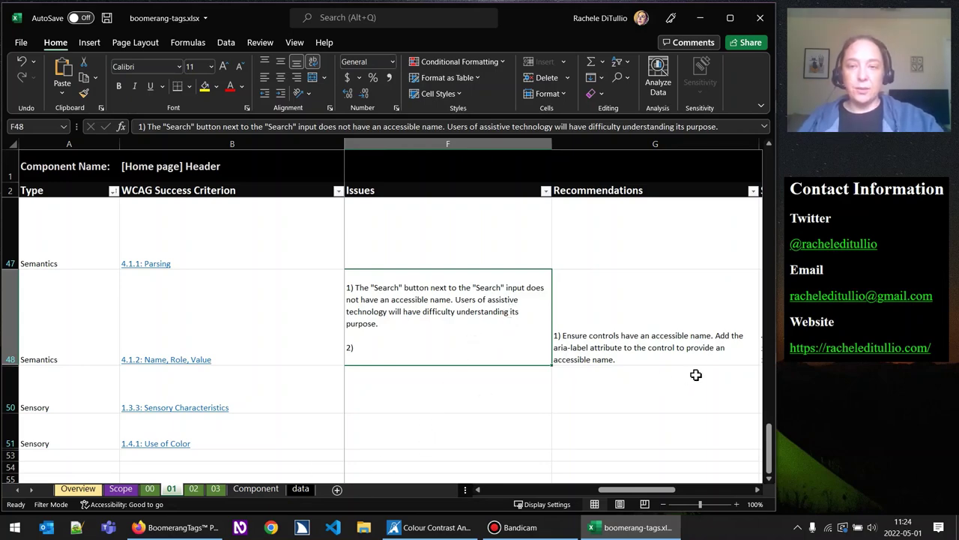
Switch to the BoomerangTags page in Firefox, check the header search field against 2.5.3: Label in Name, and close the developer tools
drag(767, 446, 765, 161)
click(637, 298)
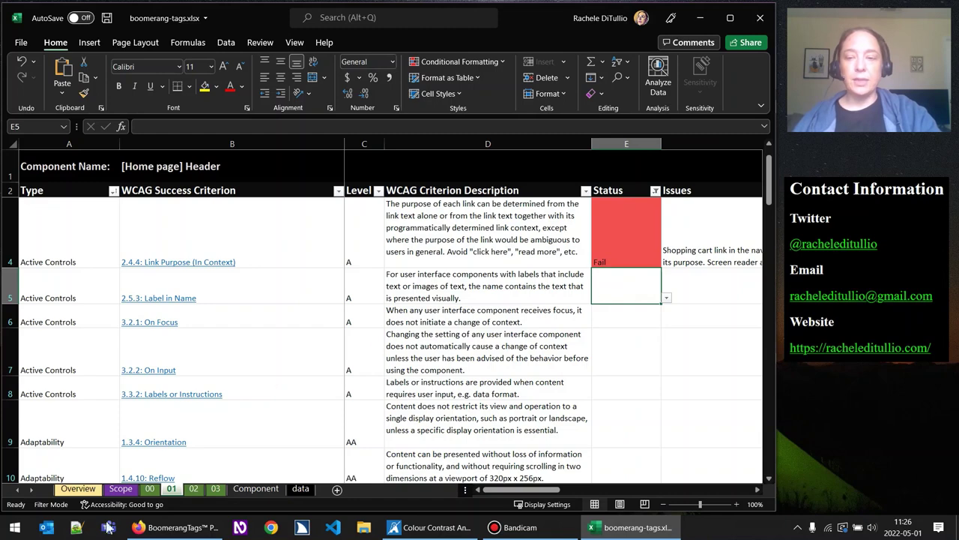
click(177, 528)
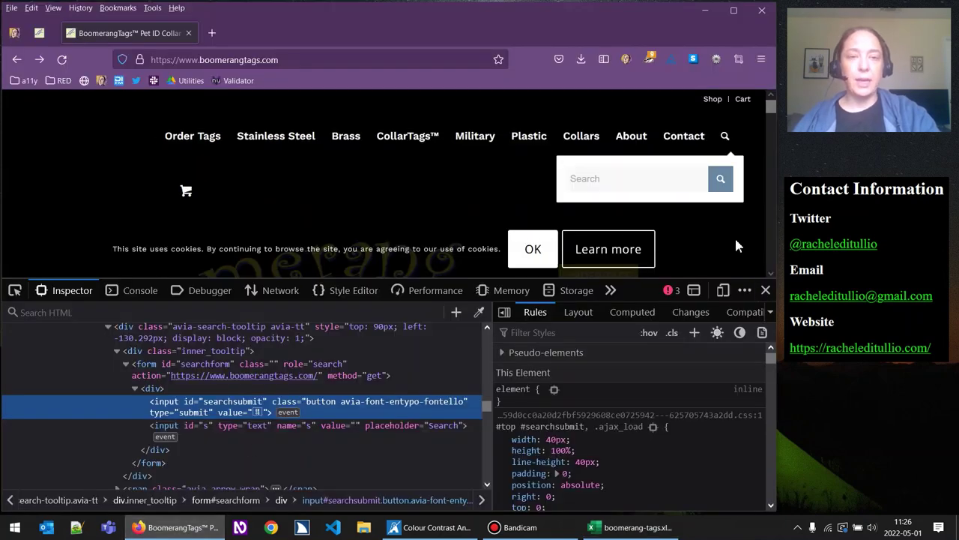
click(617, 180)
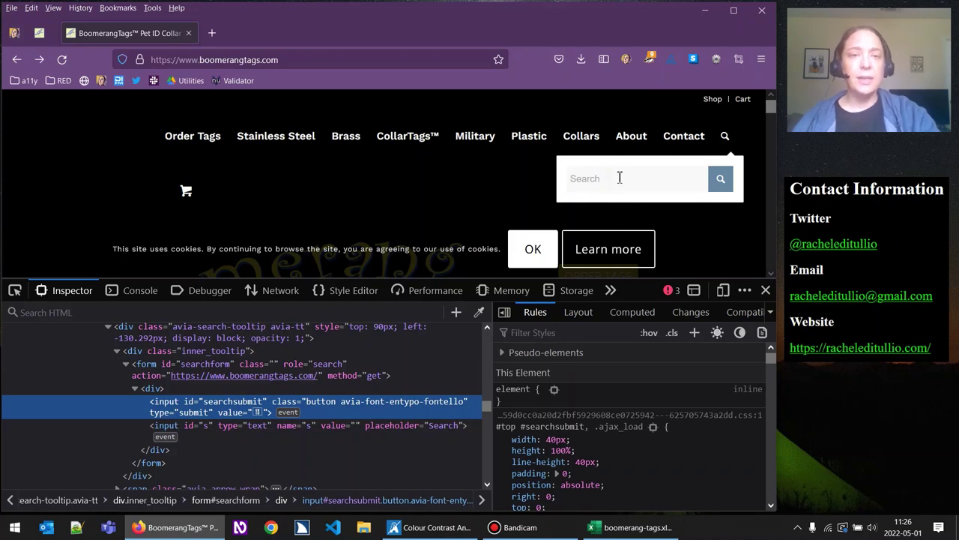
click(604, 178)
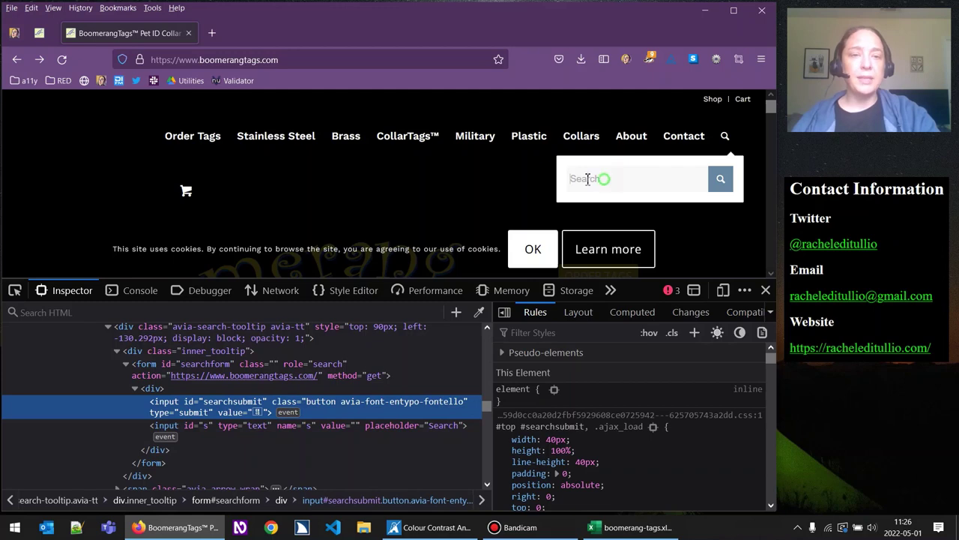
click(766, 290)
Switch back to the boomerang-tags workbook in Excel and set the status of 2.5.3: Label in Name to Pass
click(631, 527)
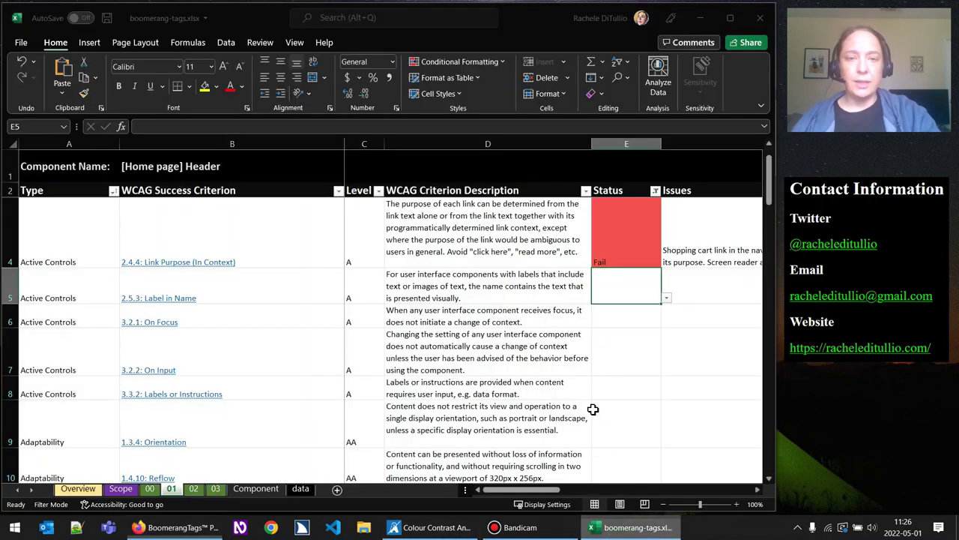
click(666, 298)
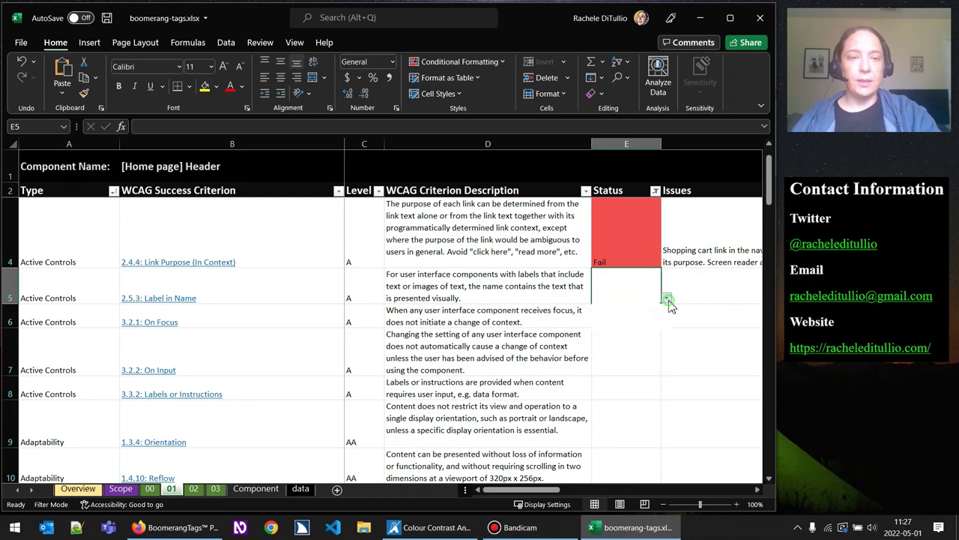
click(631, 317)
Set the status of 3.2.1: On Focus to Pass
click(630, 324)
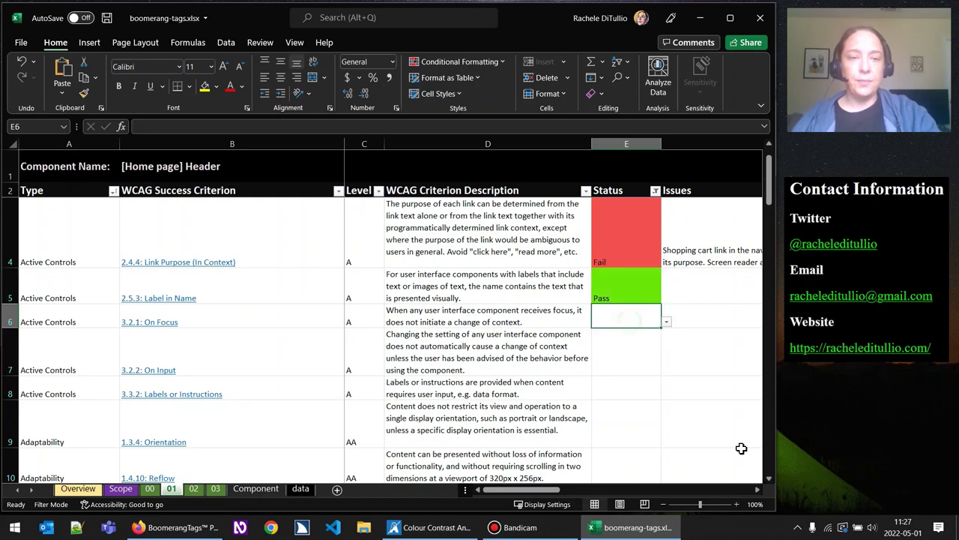
click(769, 478)
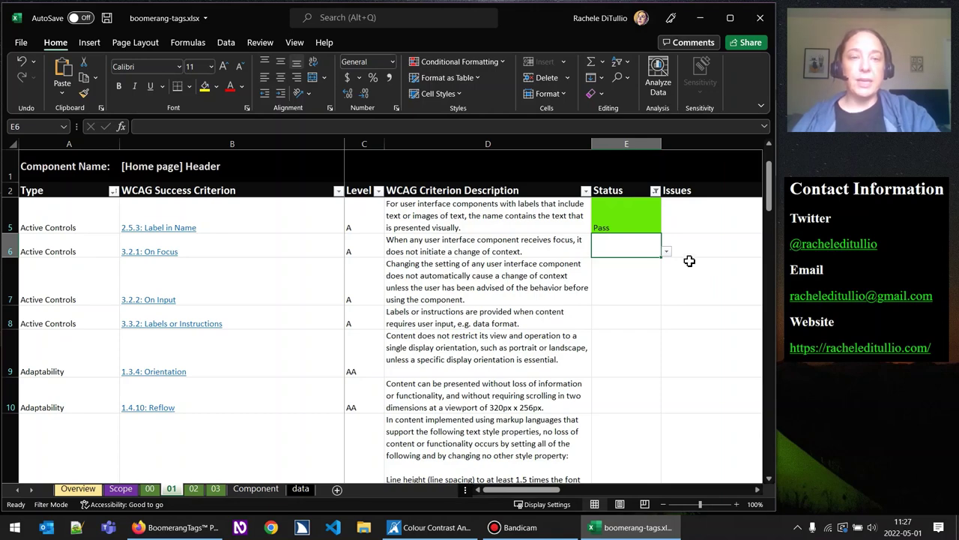
click(666, 251)
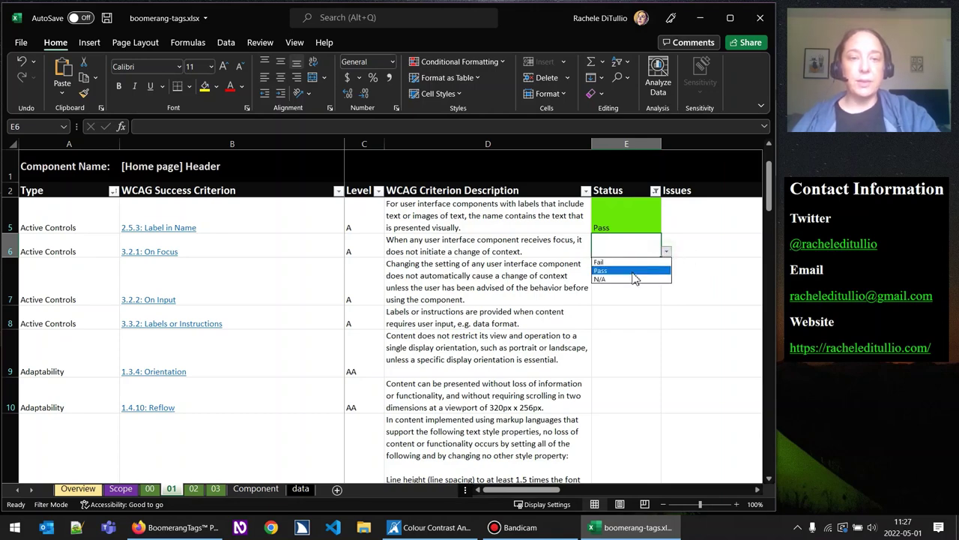
click(633, 273)
Switch to the BoomerangTags page in Firefox and enter "cat" in the header search field to test 3.2.2: On Input
click(632, 273)
click(769, 480)
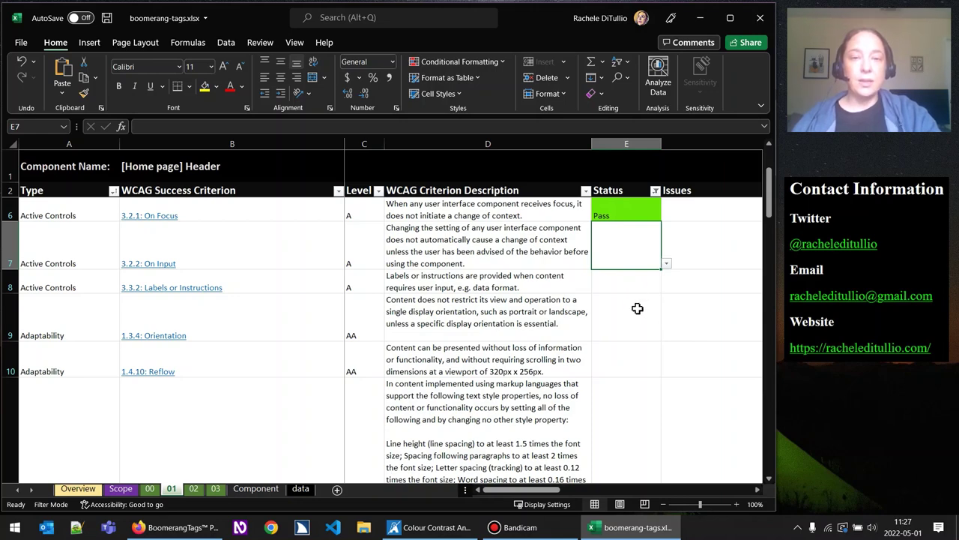
click(207, 527)
click(584, 178)
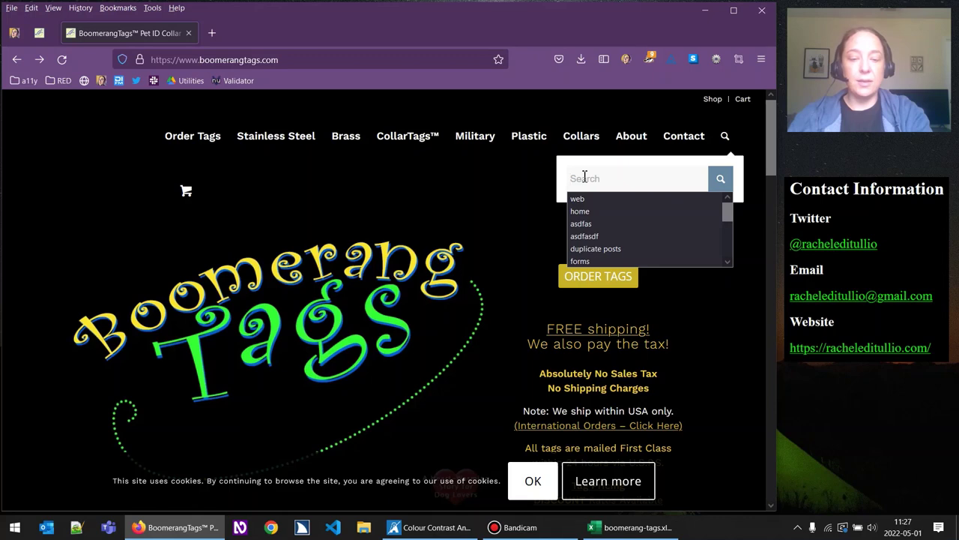
text(cat)
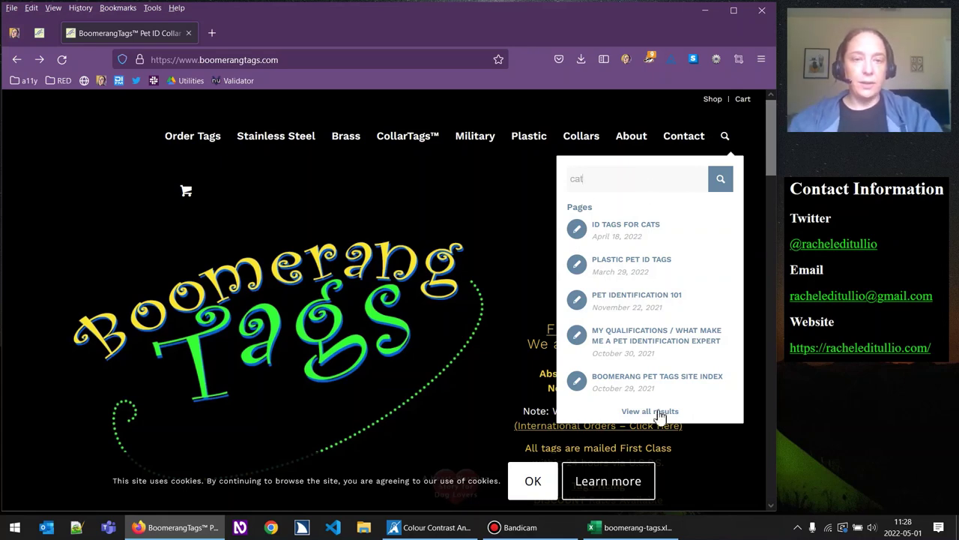
Switch back to the Excel workbook and set the status of 3.2.2: On Input to Pass
click(644, 527)
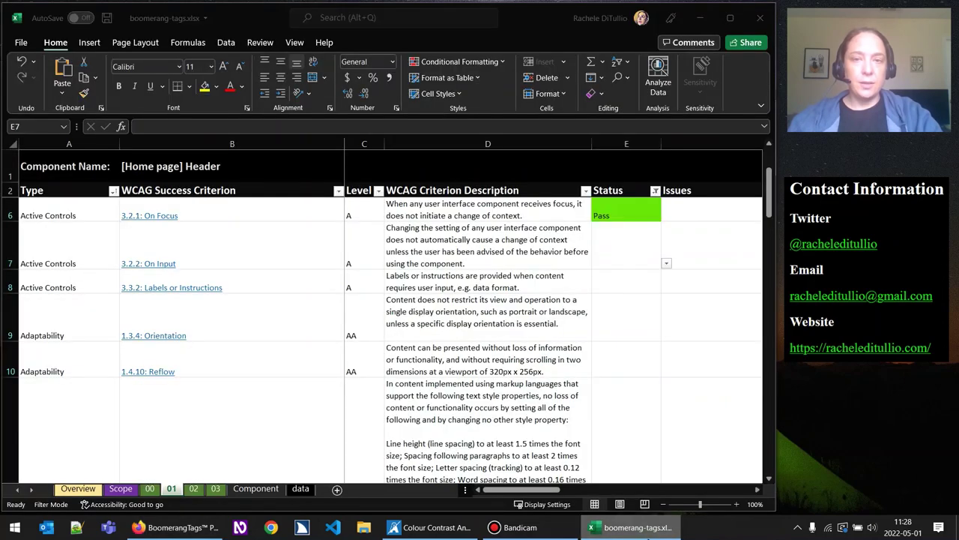
click(668, 266)
click(635, 282)
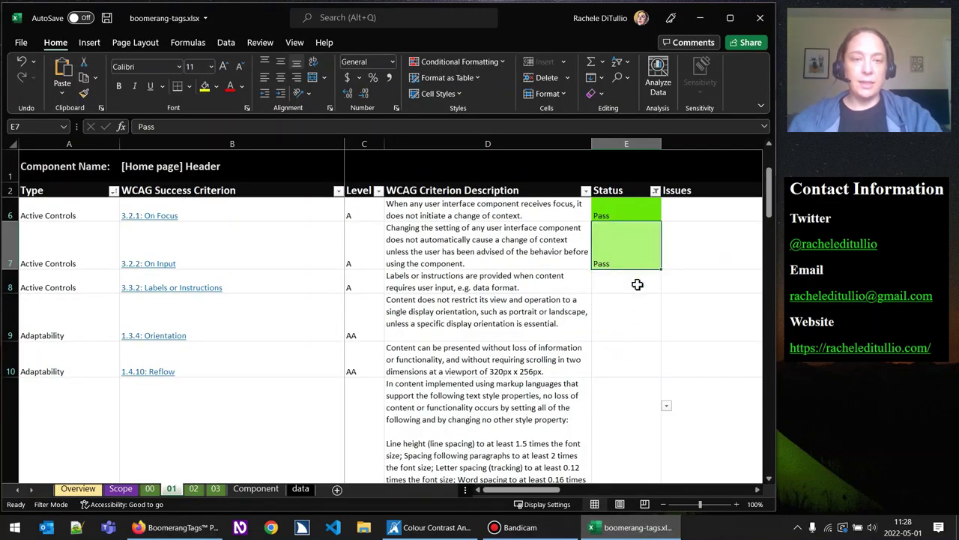
Return to the BoomerangTags page in Firefox and run the Force focus bookmarklet to outline the focused element
key(alt+Tab)
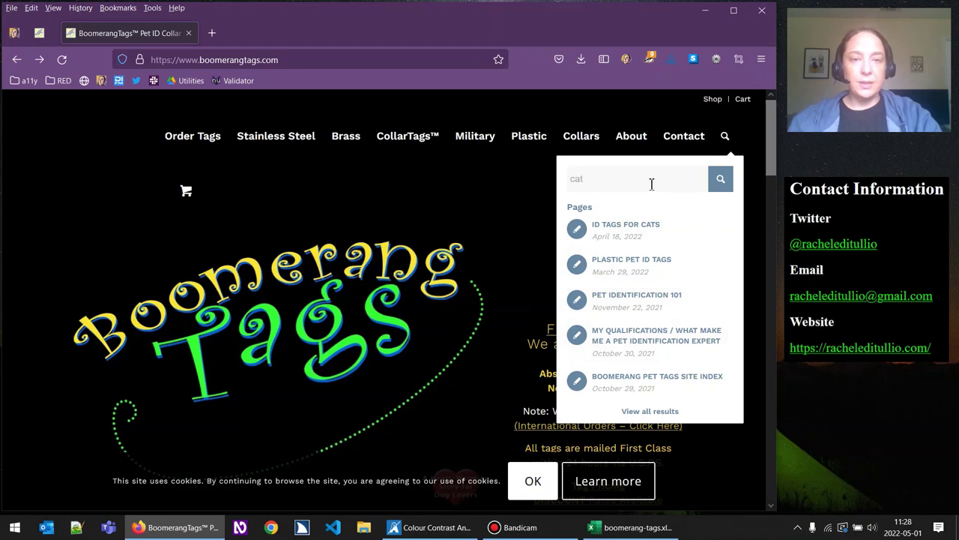
key(Tab)
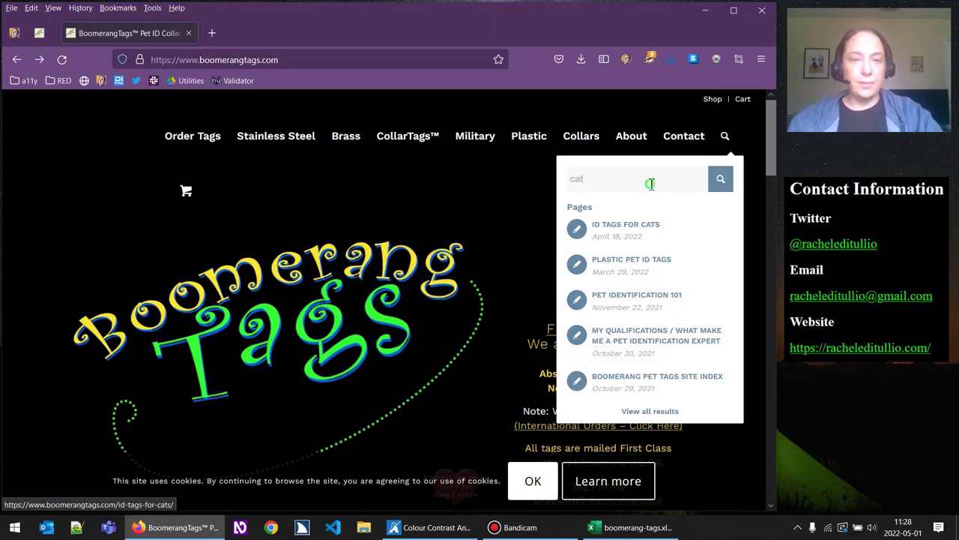
click(27, 80)
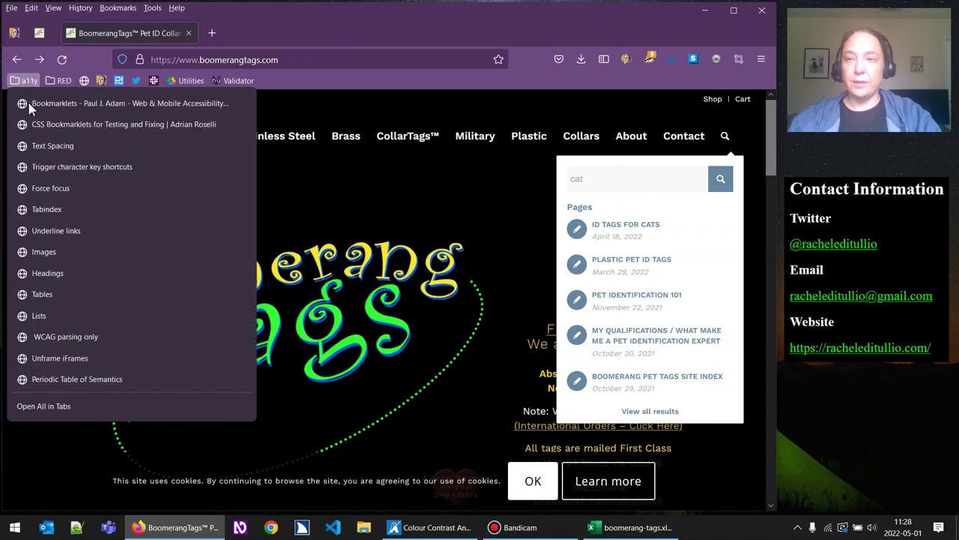
click(51, 188)
Move keyboard focus back and forth between the header search field and its search button to check their focus behaviour
key(shift+Tab)
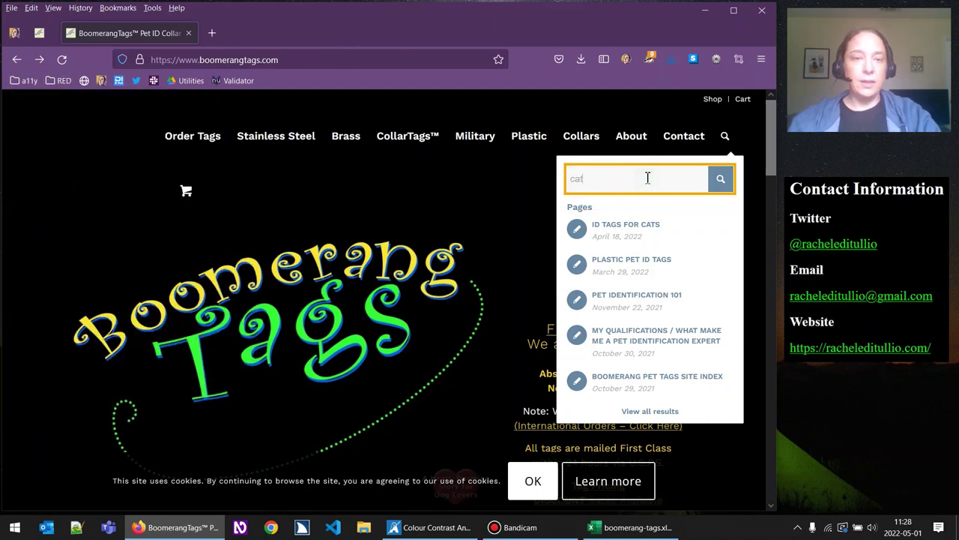
key(Tab)
key(shift+Tab)
key(Tab)
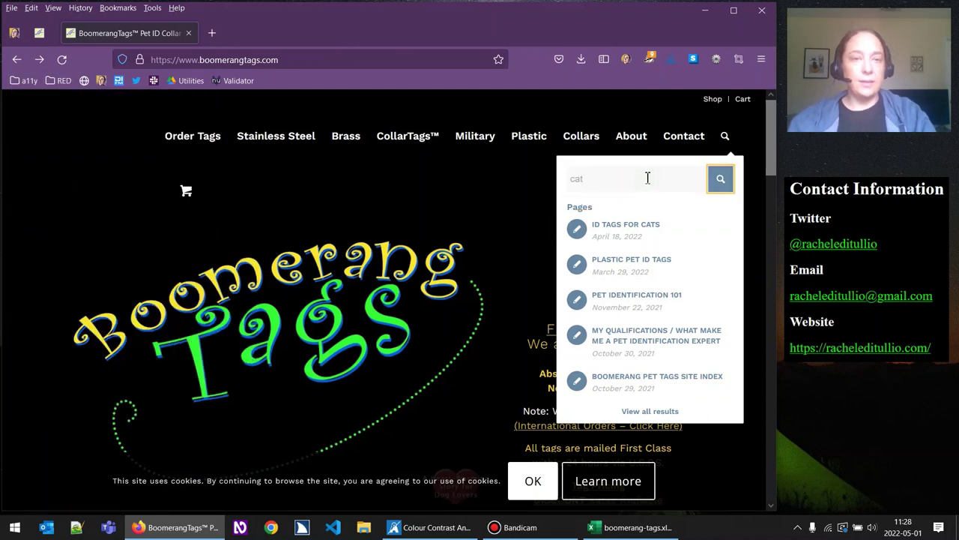
key(shift+Tab)
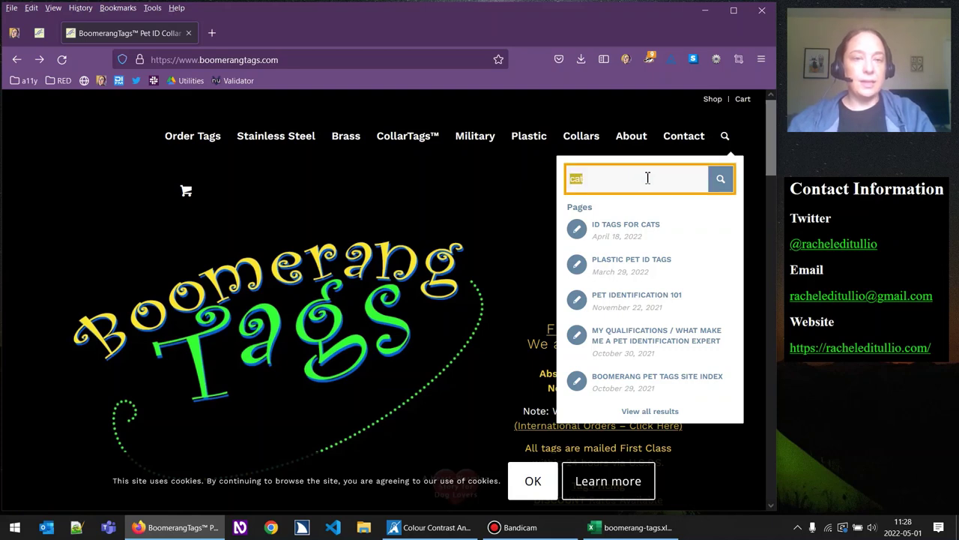
key(Tab)
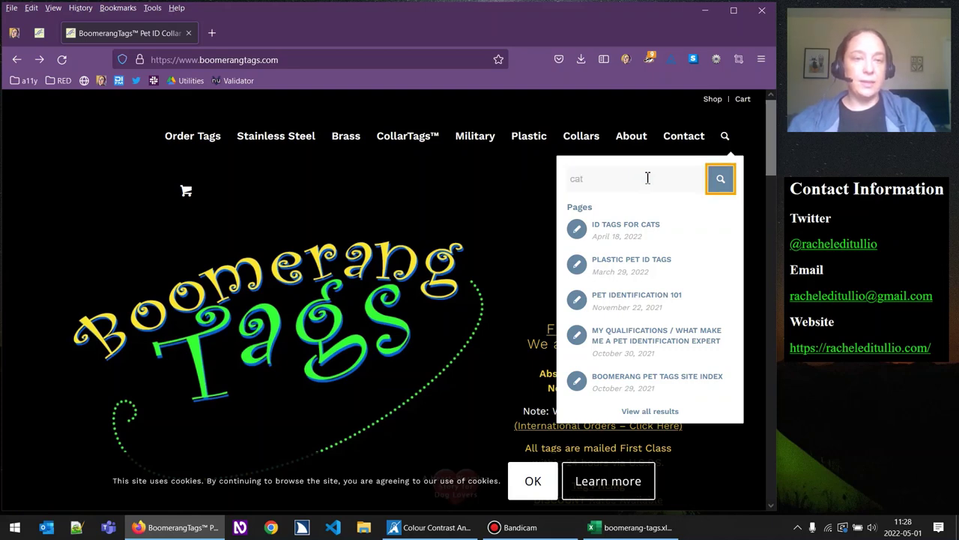
key(Tab)
key(shift+Tab)
key(shift+Tab)
Step keyboard focus down through the "cat" search suggestions from ID Tags for Cats to View all results
key(Down)
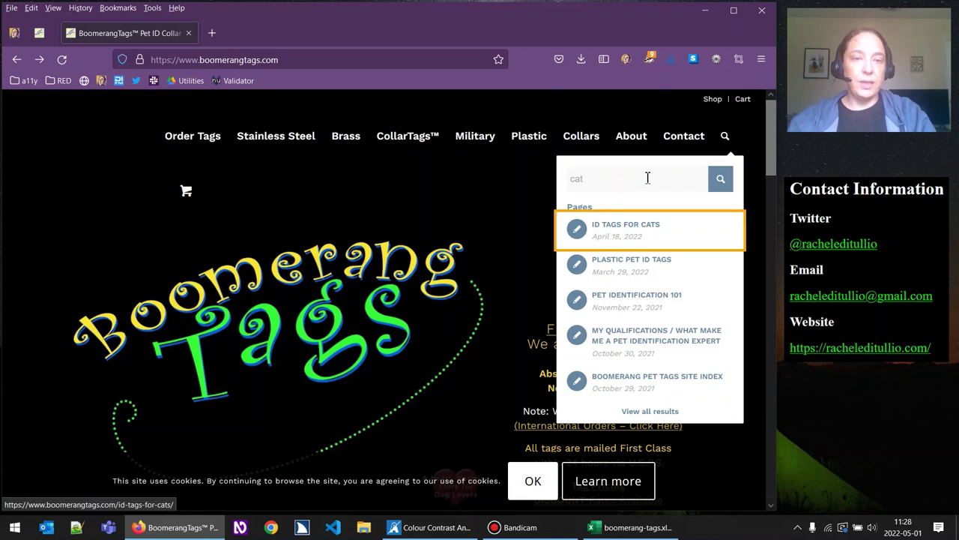
key(Down)
key(Down)
key(Down)
key(Down)
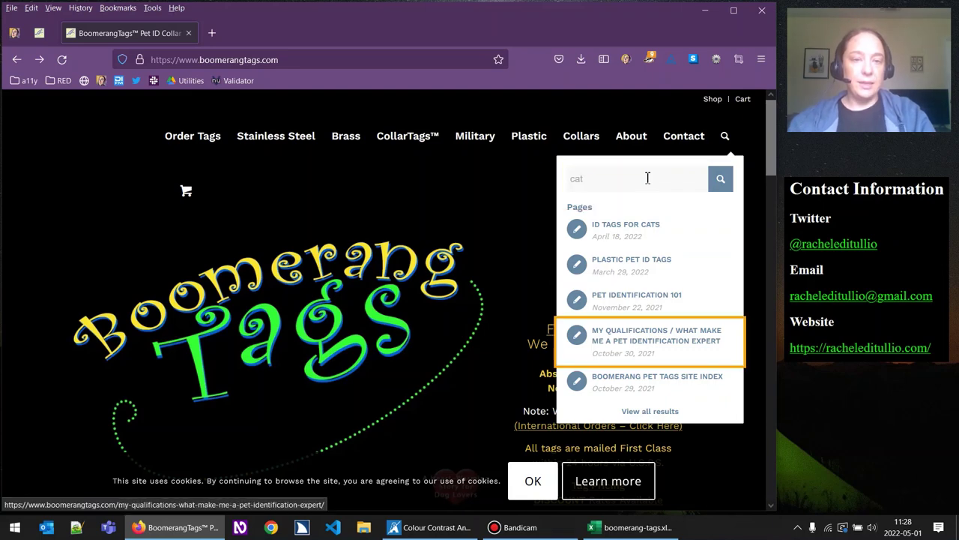
key(Down)
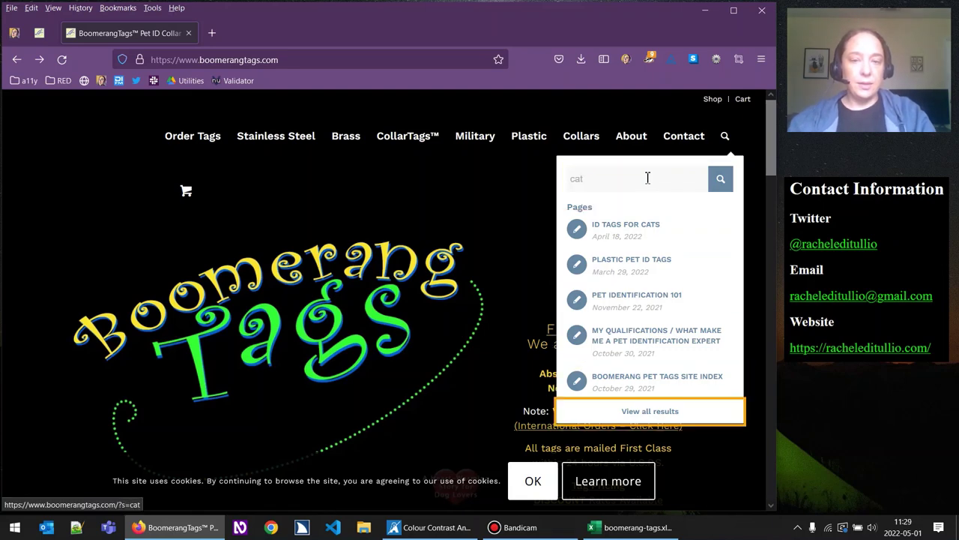
Move keyboard focus backwards from View all results through the search suggestions to the search field
key(Tab)
key(shift+Tab)
key(shift+Tab)
key(shift+Tab)
key(shift+Tab)
key(shift+Tab)
key(shift+Tab)
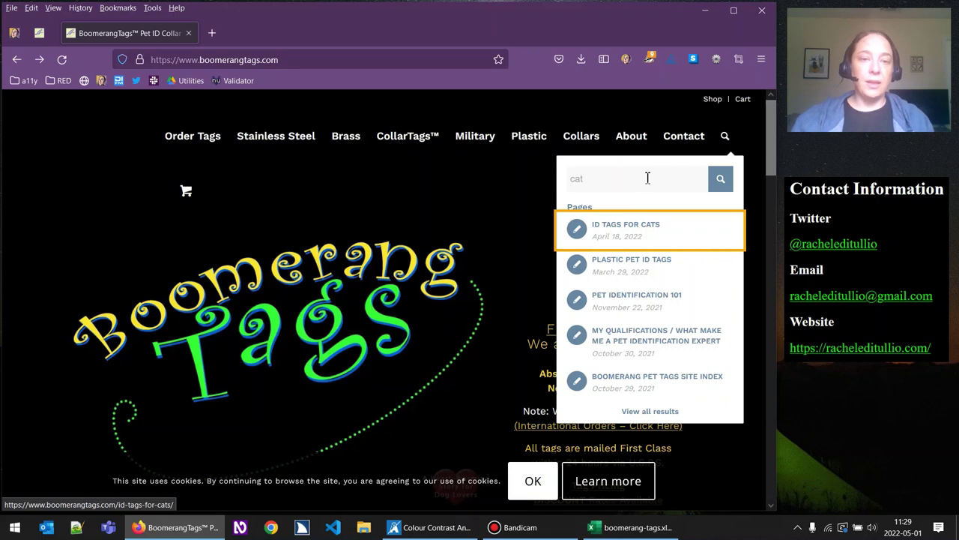
key(shift+Tab)
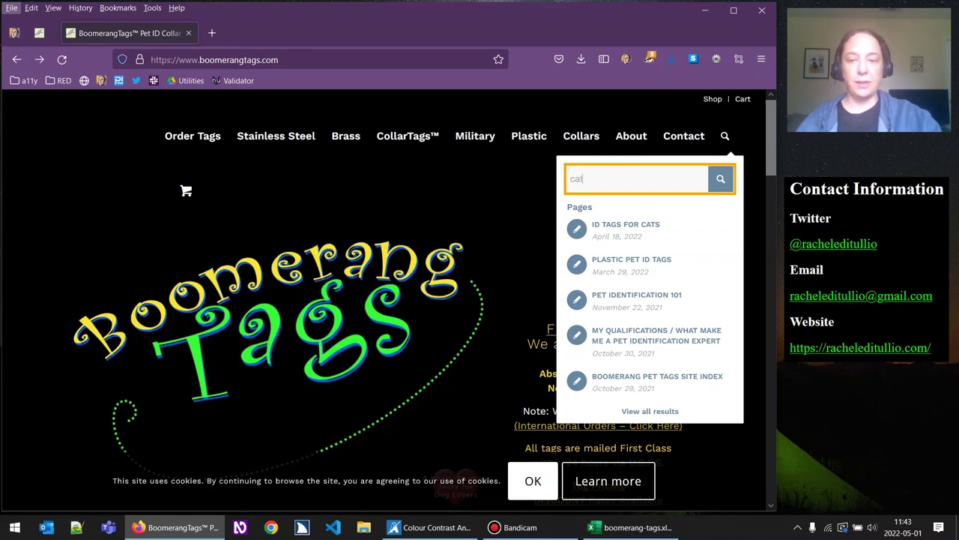
Start the NVDA screen reader and step from the search field through every suggestion down to View all results
click(250, 530)
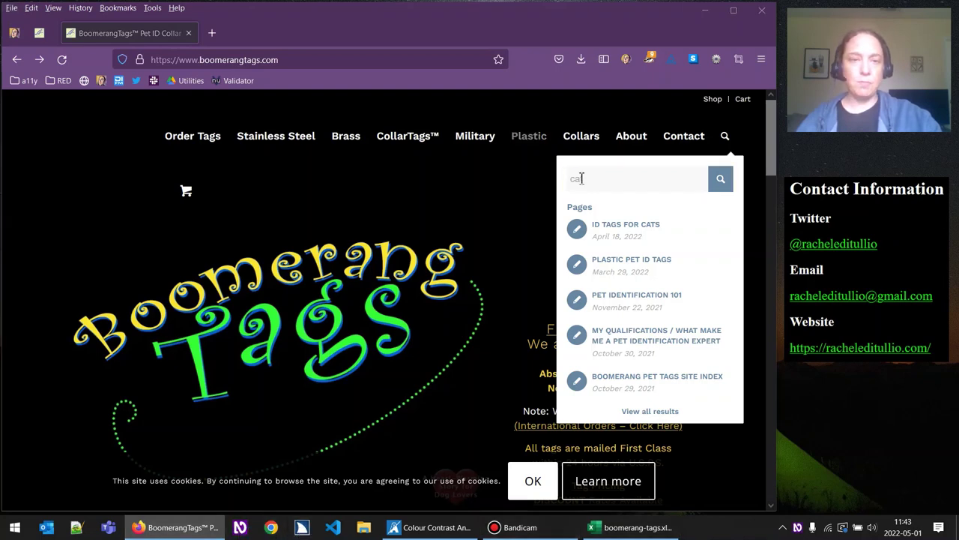
click(604, 183)
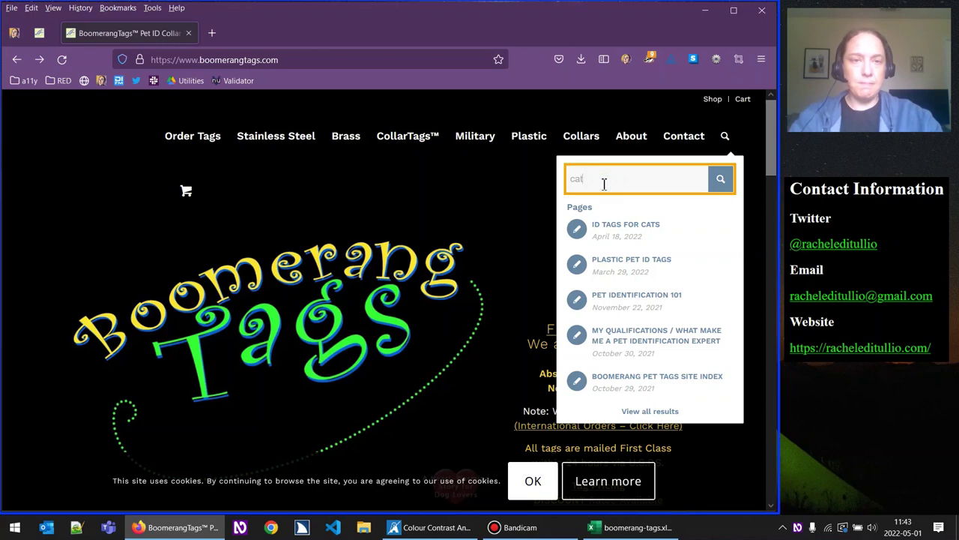
click(604, 183)
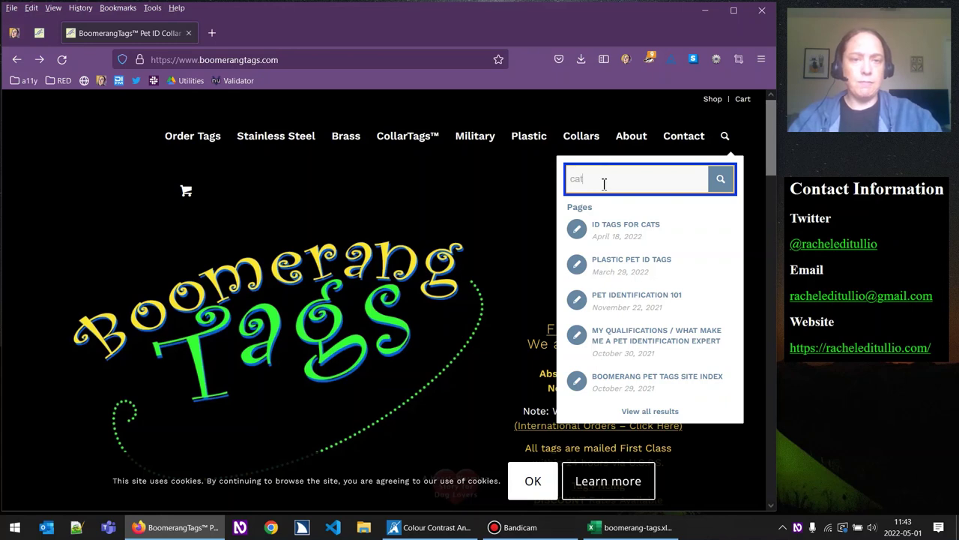
key(Down)
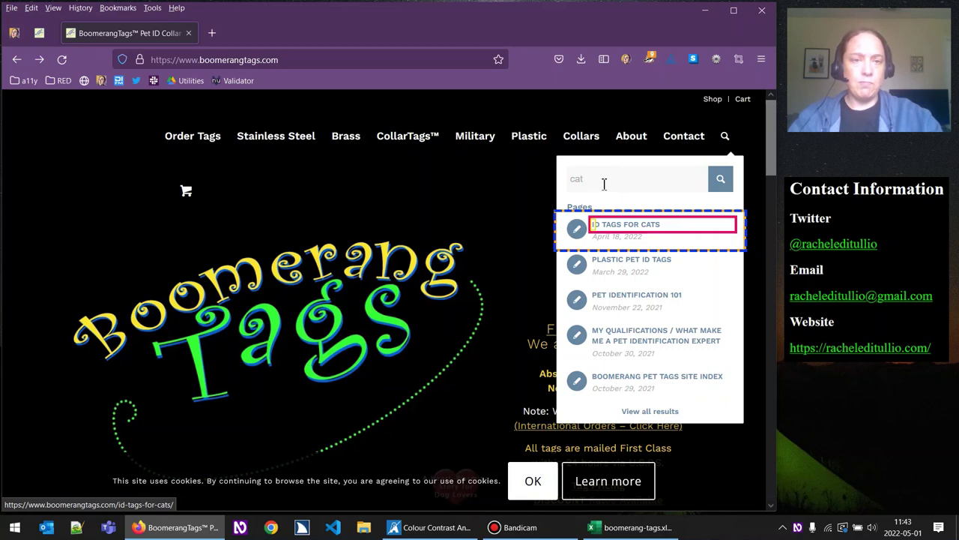
key(Down)
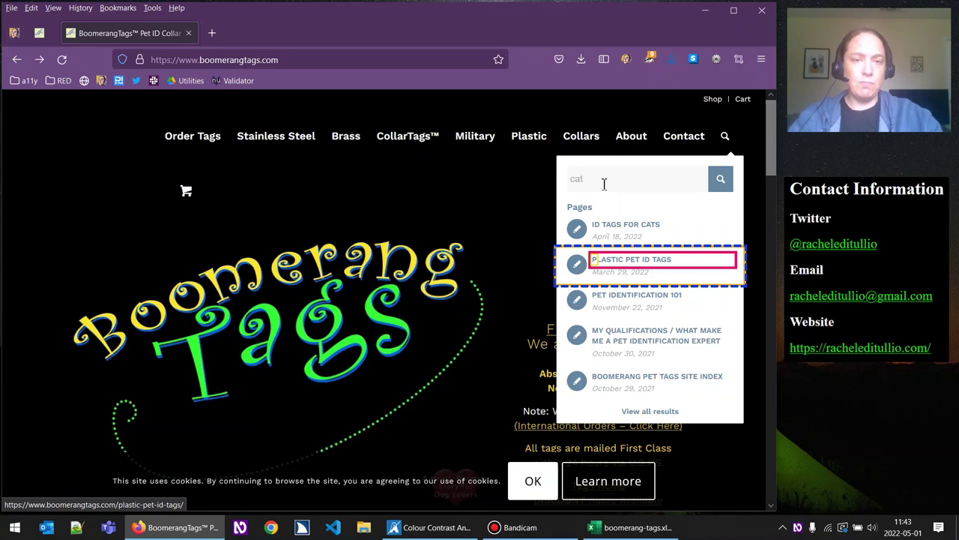
key(Down)
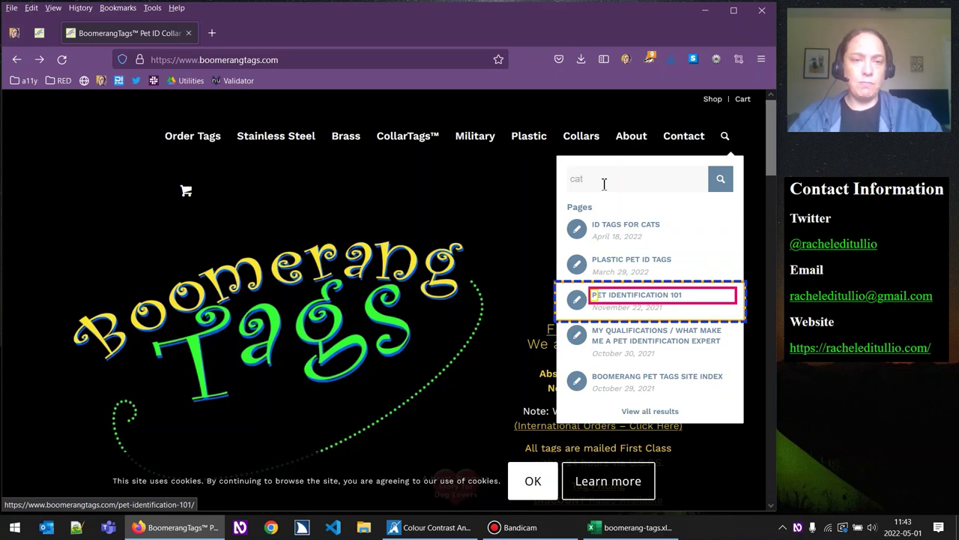
key(Down)
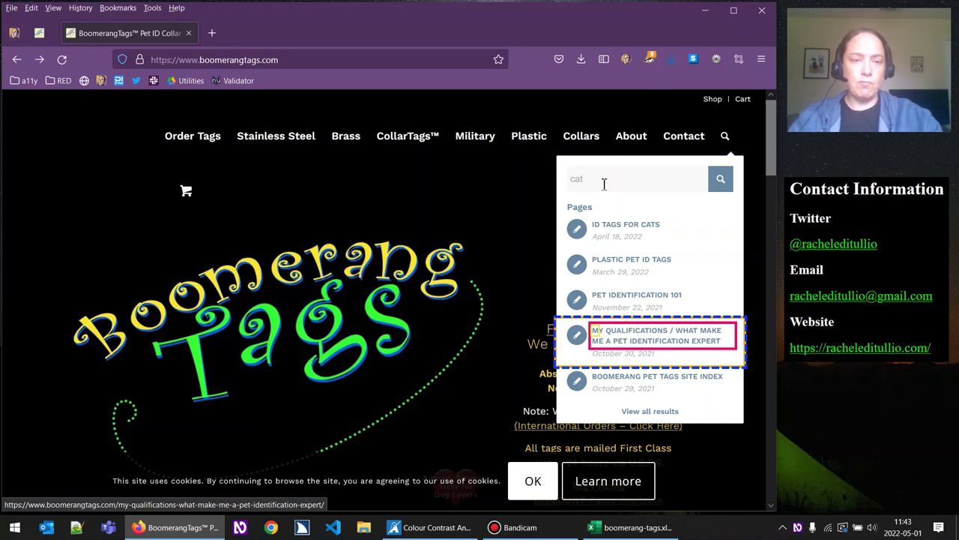
key(Down)
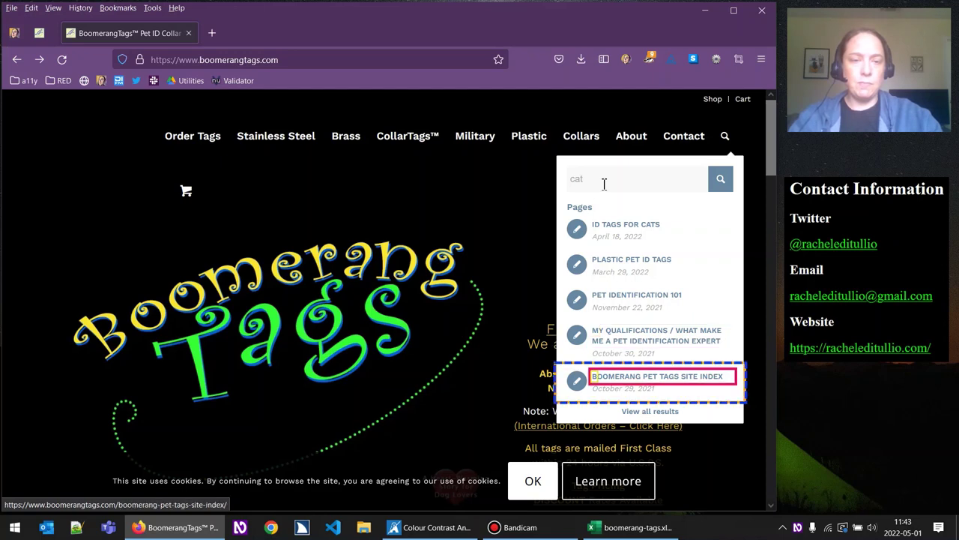
key(Down)
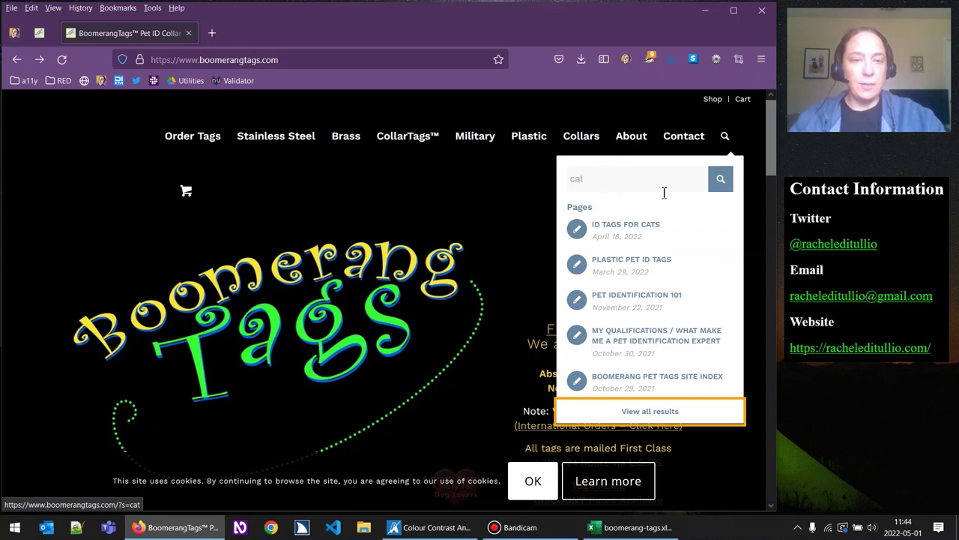
Inspect the markup of the ID Tags for Cats suggestion and the Pages heading above it, and close the inspector
right_click(721, 218)
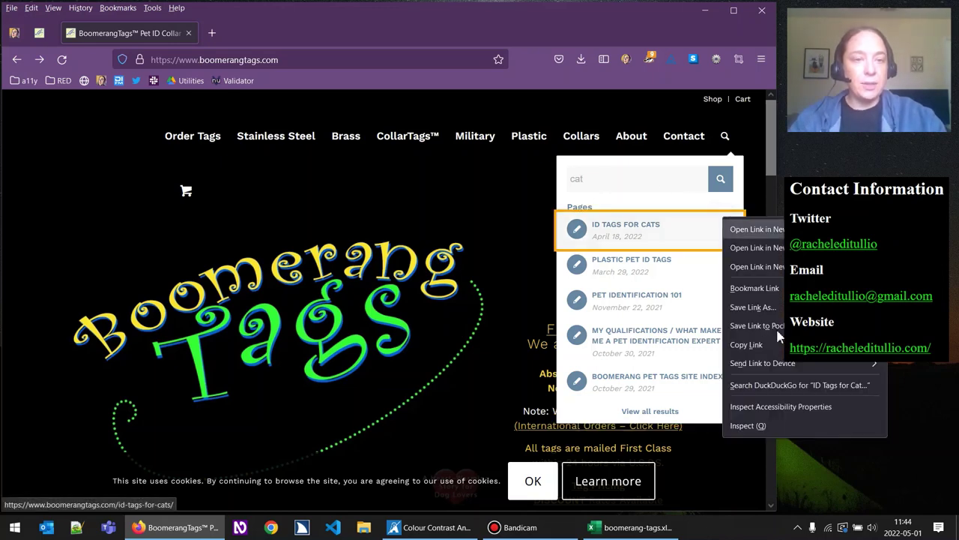
click(770, 427)
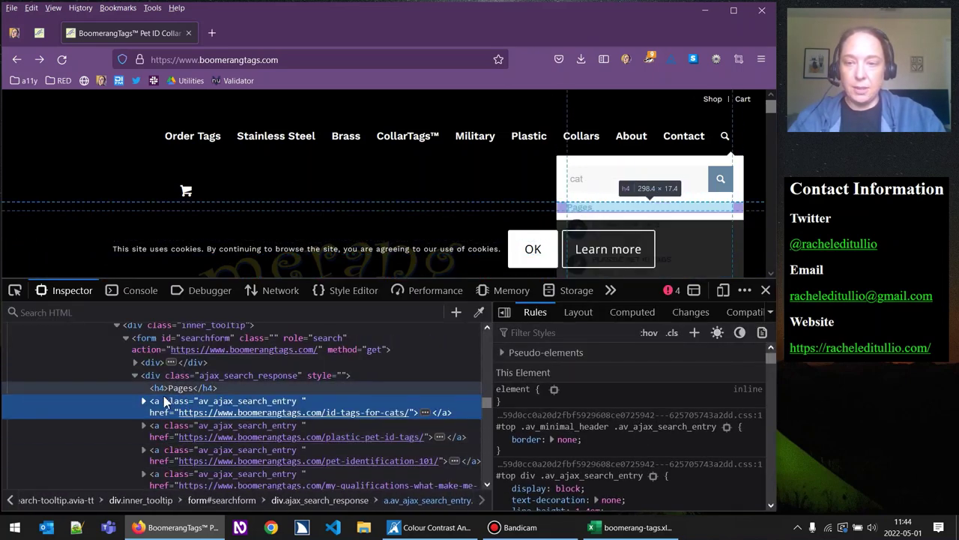
click(168, 389)
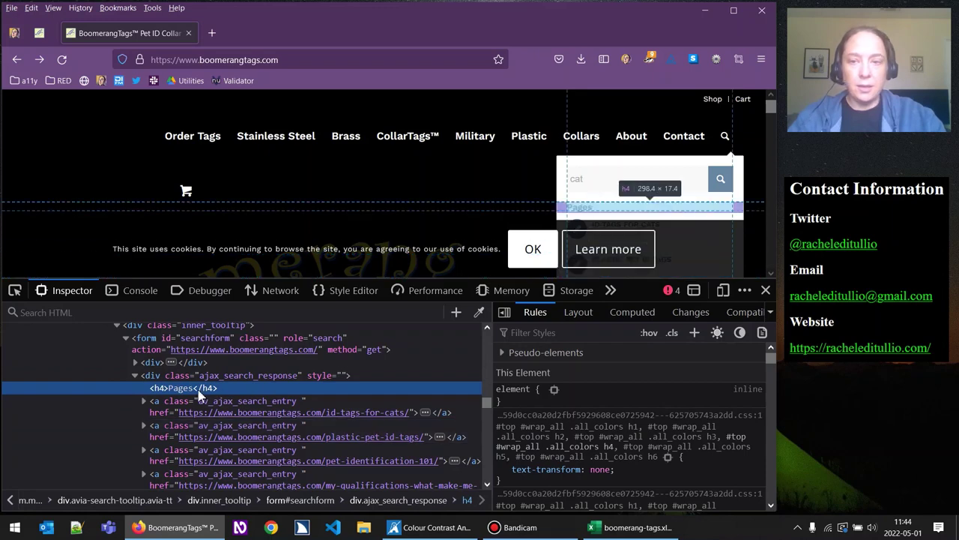
click(143, 402)
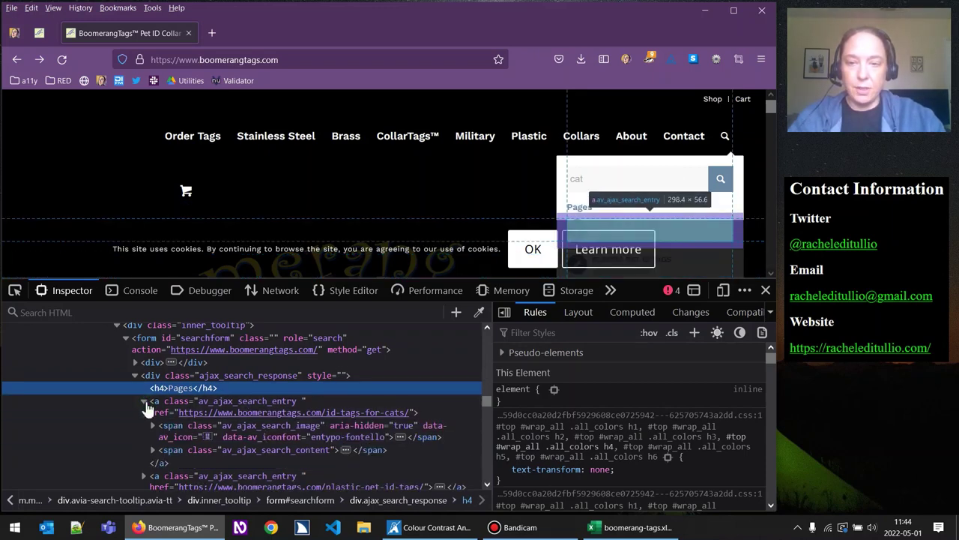
click(144, 403)
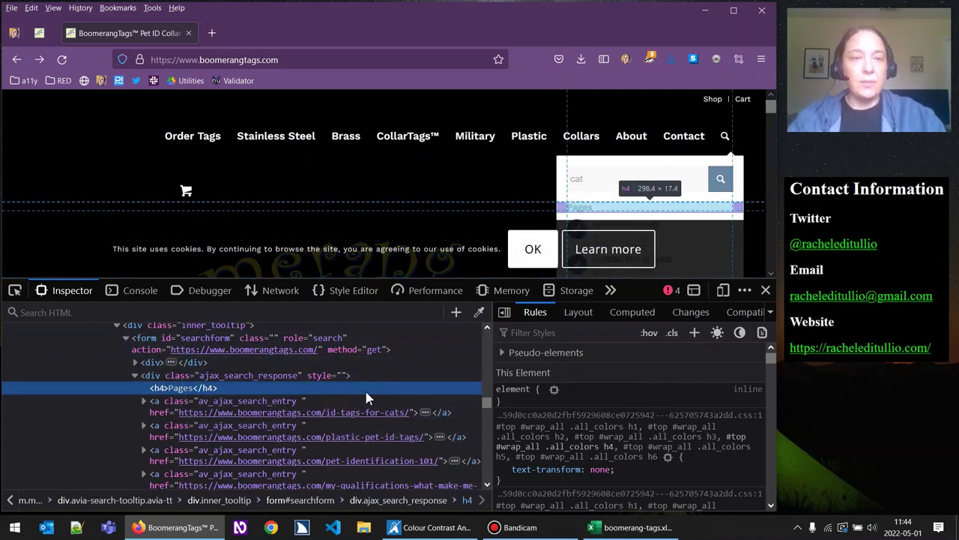
click(766, 289)
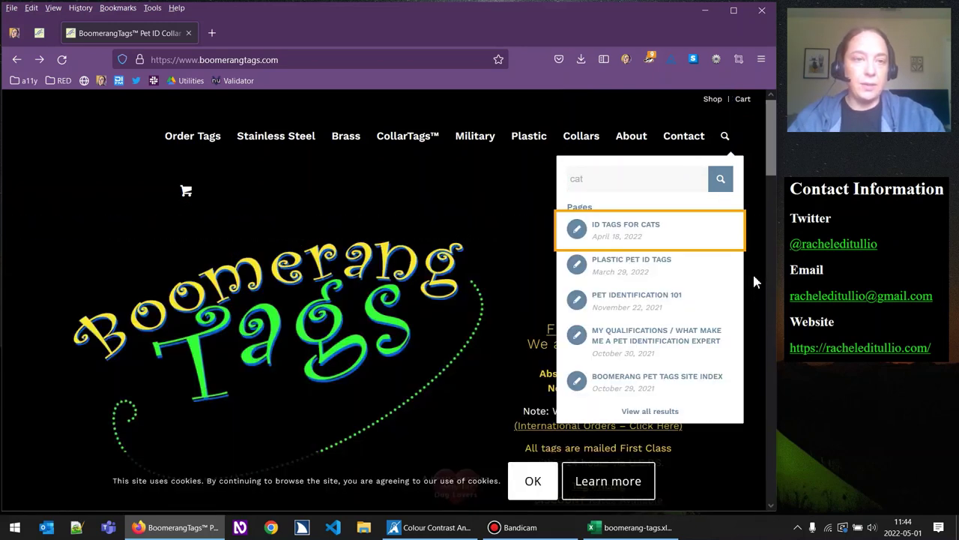
Inspect the search icon link in the header navigation and copy its outer HTML
click(753, 174)
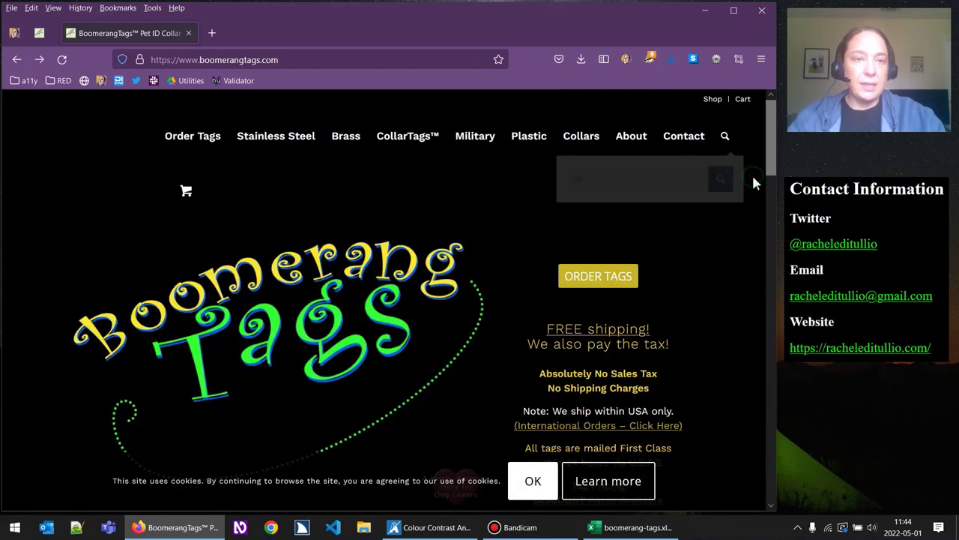
right_click(725, 141)
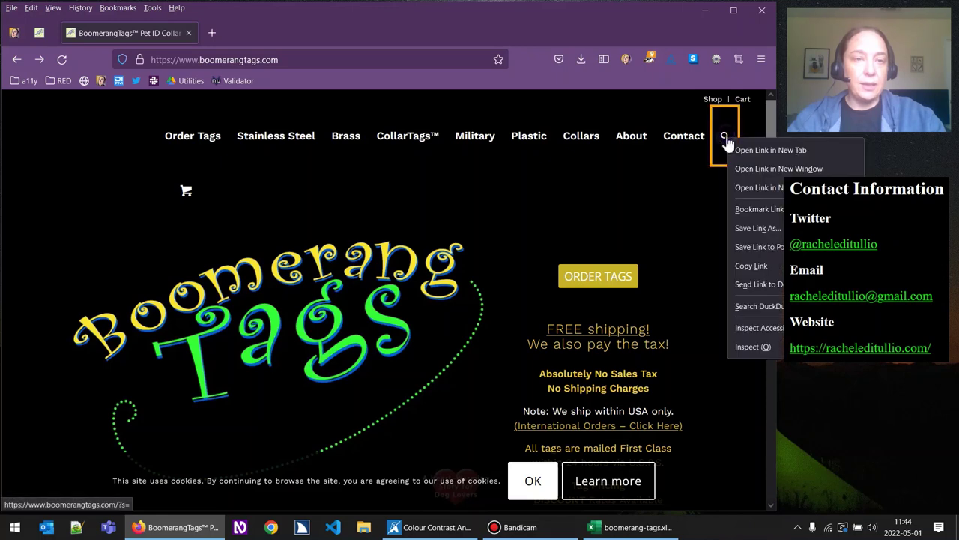
click(753, 346)
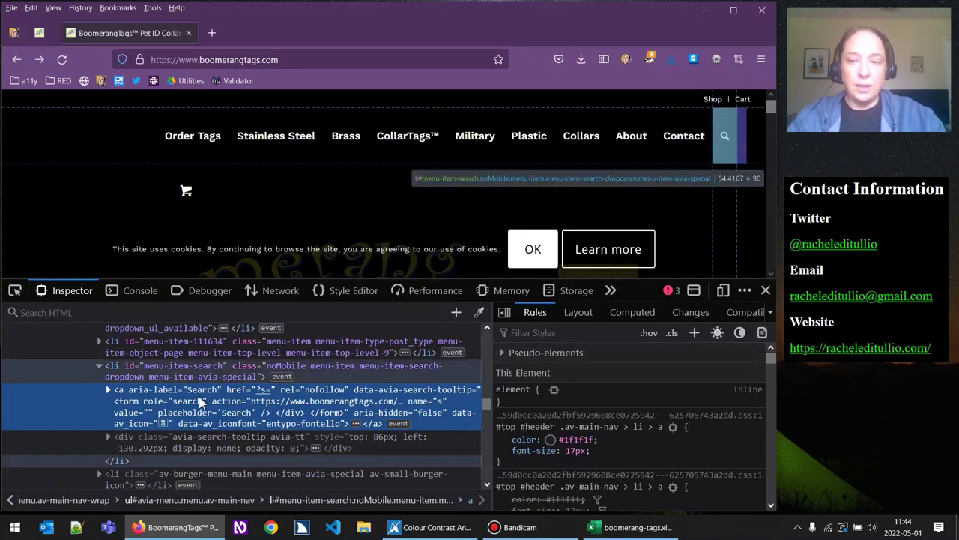
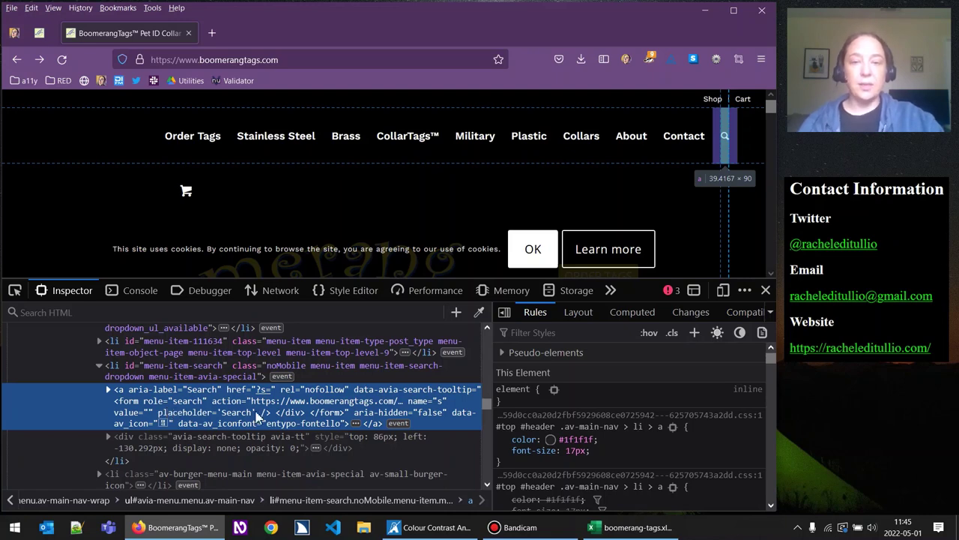
right_click(256, 412)
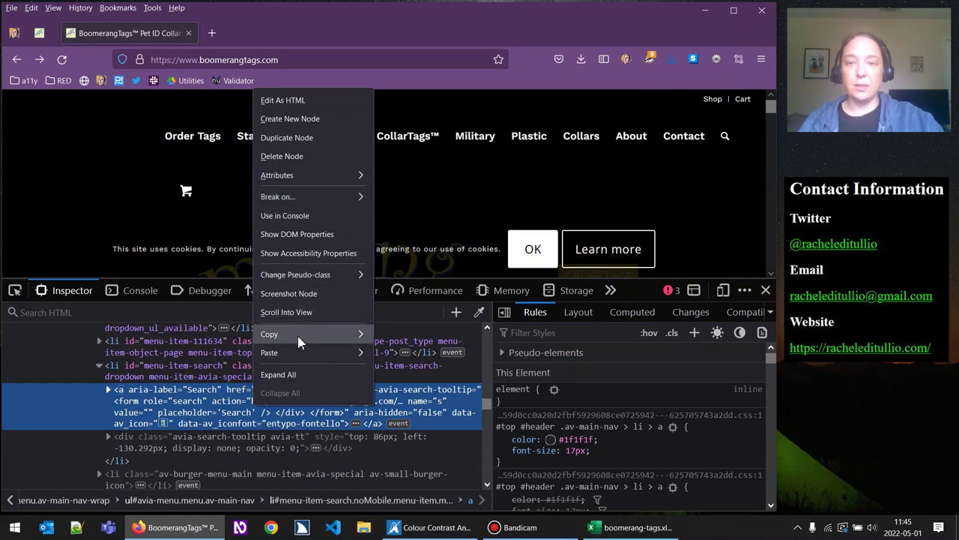
mouse_move(299, 336)
click(413, 352)
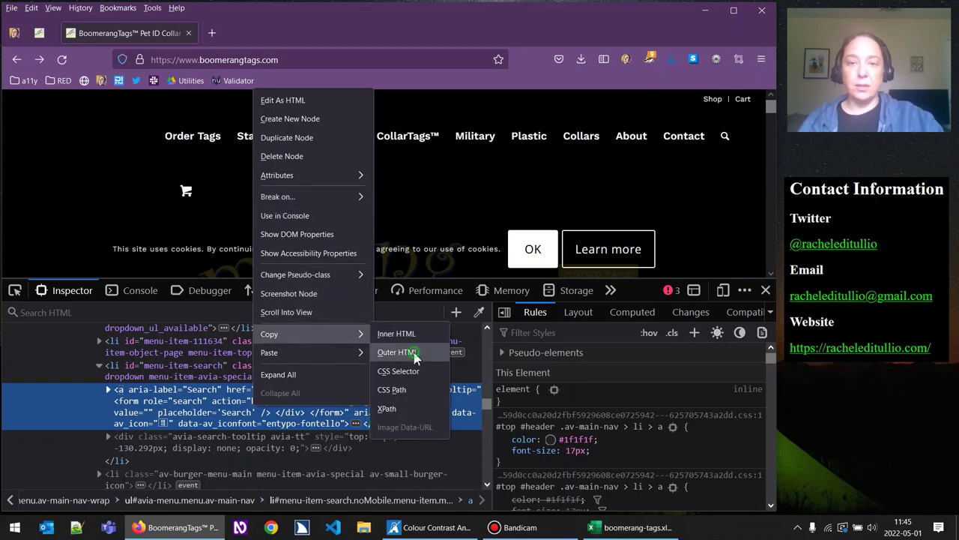
Switch to the boomerang-tags workbook and number the existing submit input snippet "1)" in the Source Code cell for 4.1.2: Name, Role, Value
click(626, 528)
scroll(643, 352, down, 4)
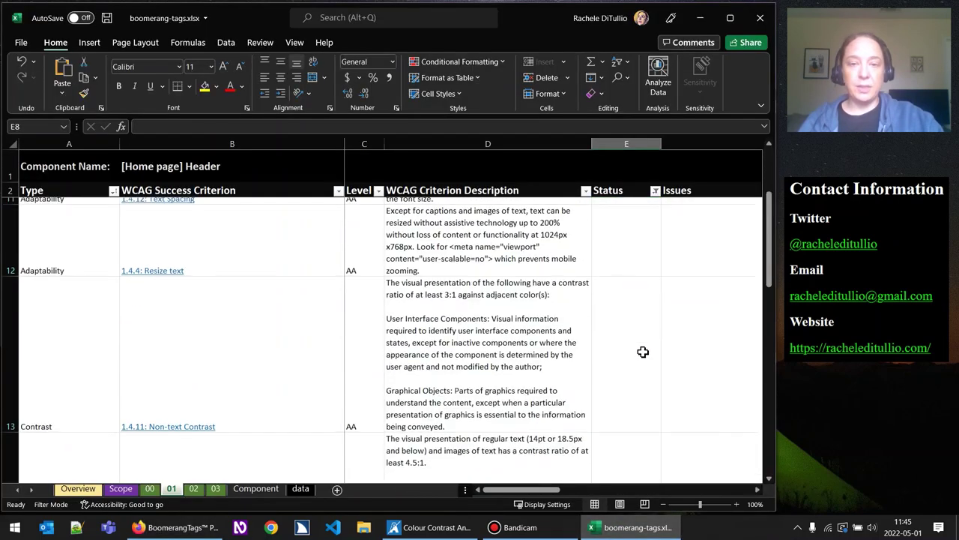
drag(772, 259, 750, 392)
click(750, 392)
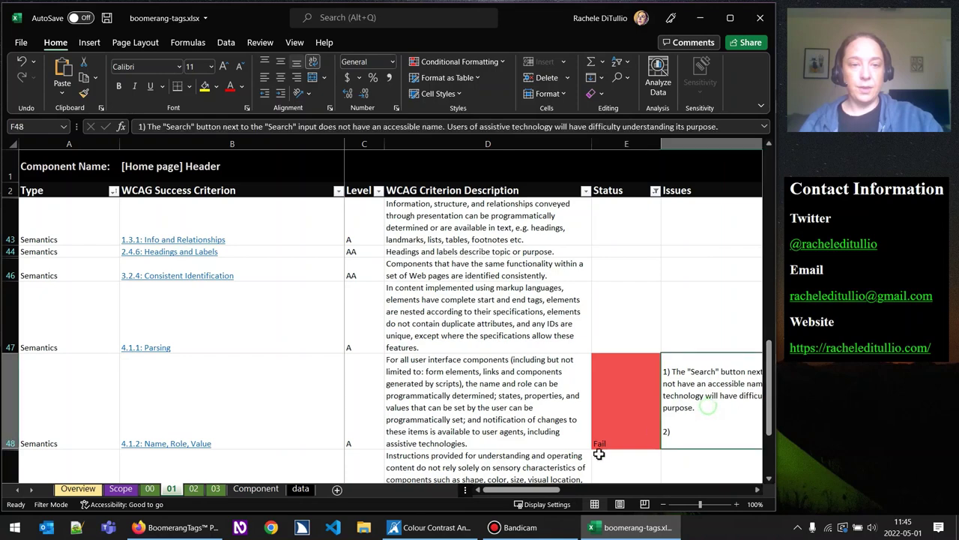
drag(516, 491, 686, 492)
click(386, 379)
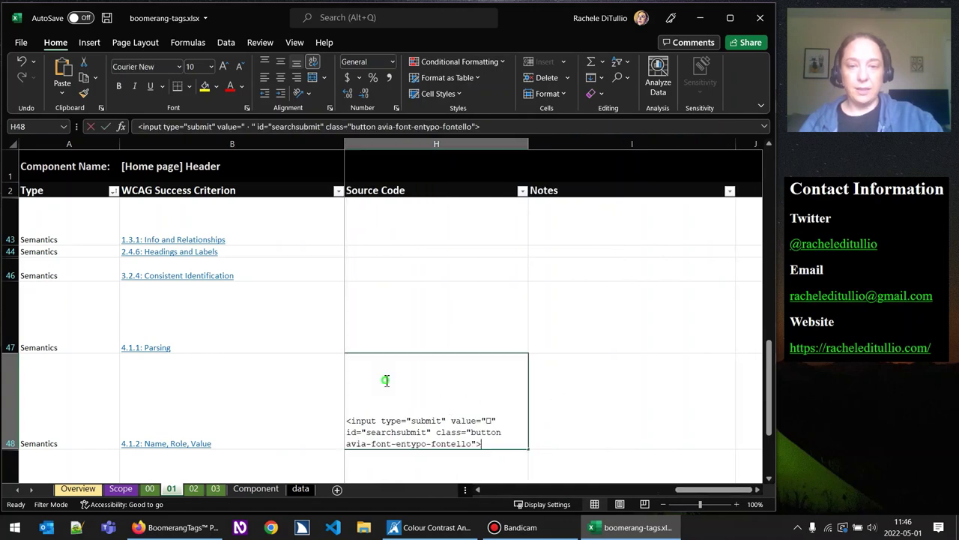
double_click(364, 390)
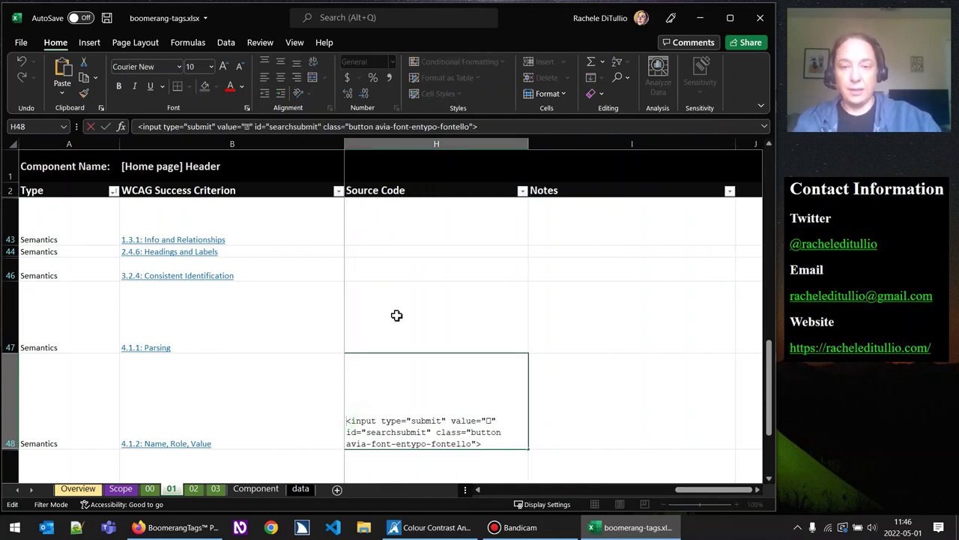
text(1))
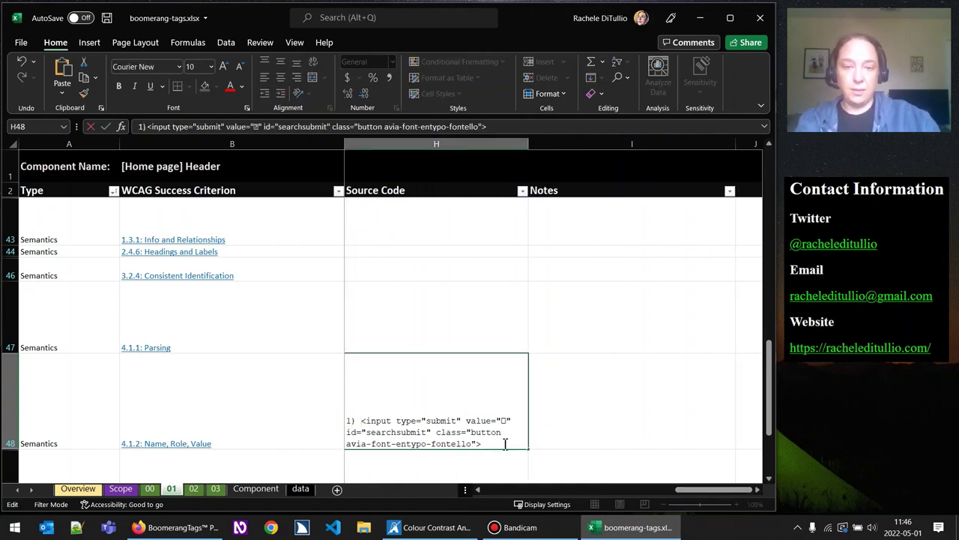
Add an item "2)" below the first snippet and paste the copied search link markup into it
key(alt+Return)
text(2))
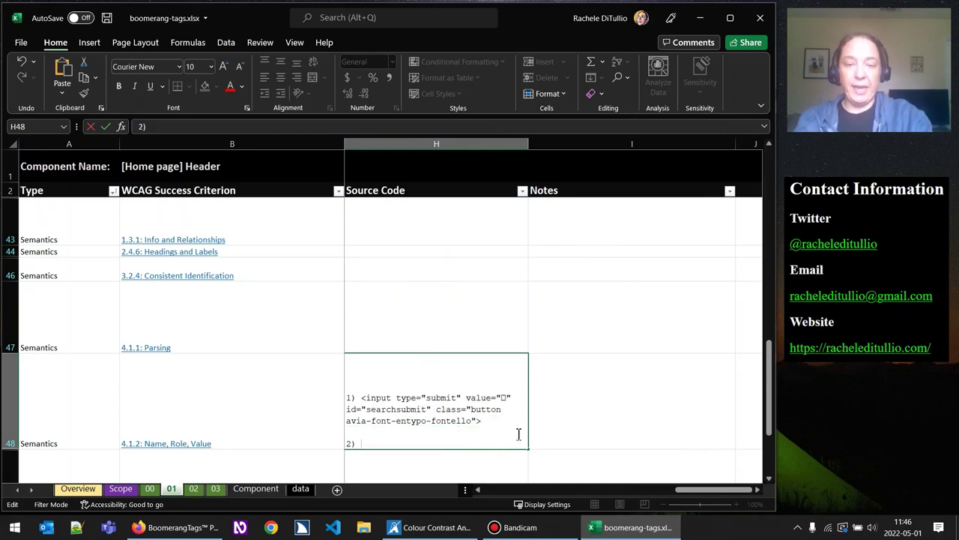
key(ctrl+v)
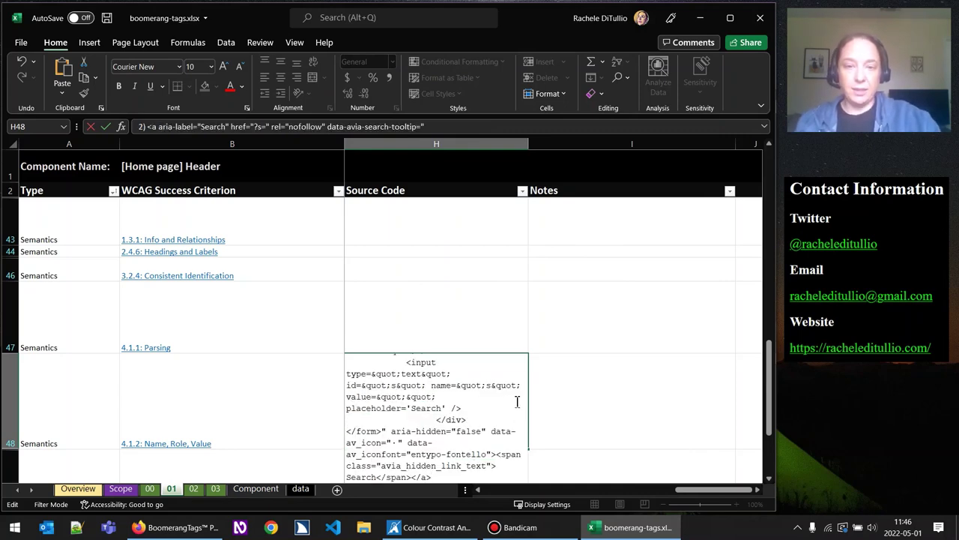
Delete the nested search text input, the closing form markup and the hidden Search span ahead of the pasted link's closing </a>
click(488, 407)
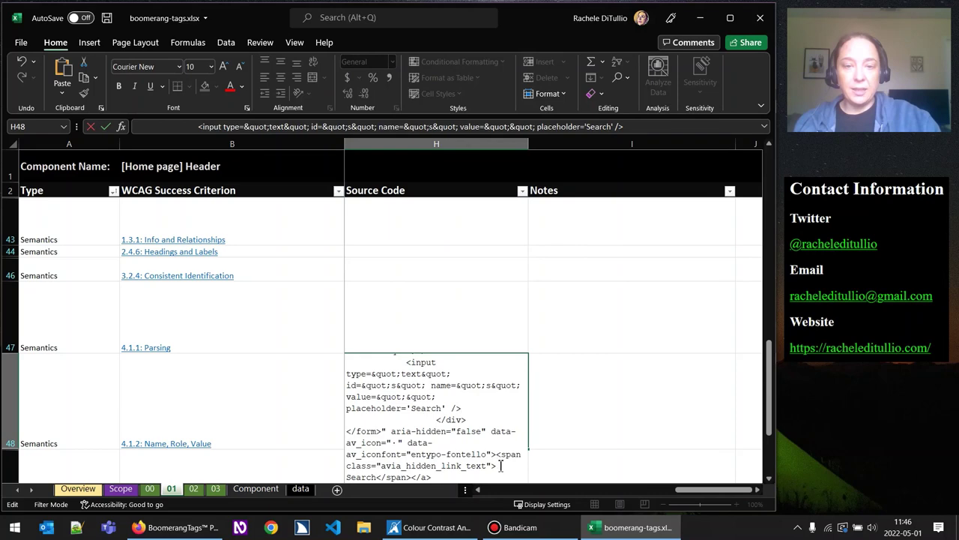
click(410, 477)
scroll(461, 402, up, 1)
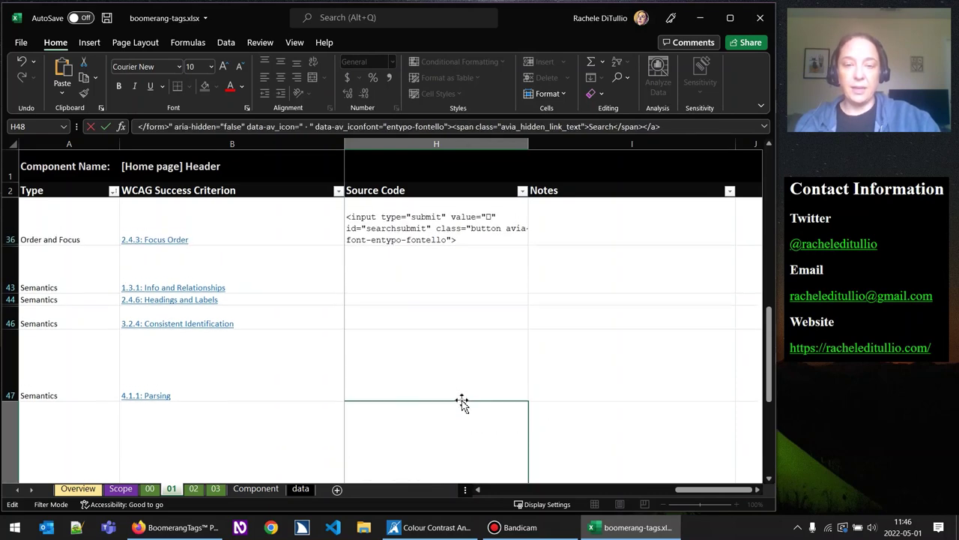
scroll(596, 405, down, 1)
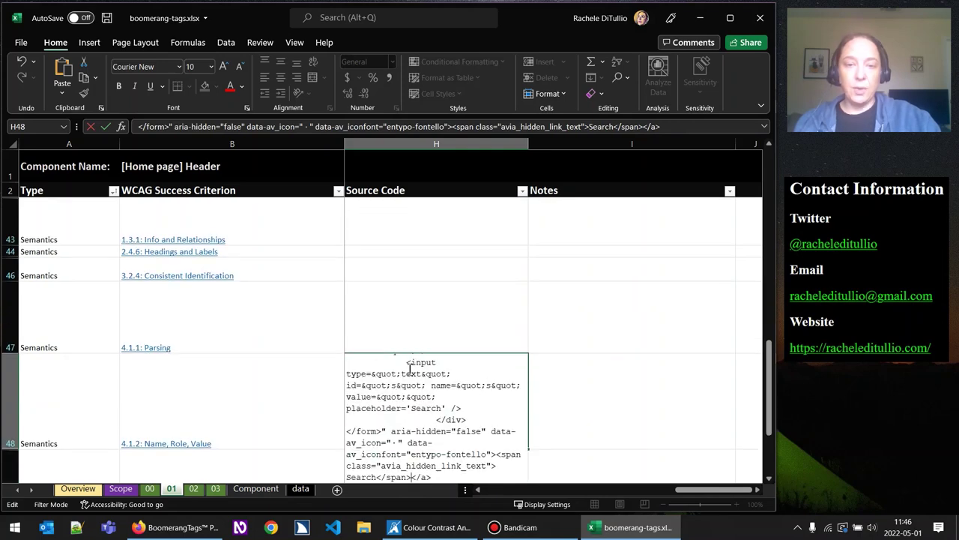
key(Up)
key(Up)
key(Up)
key(Up)
key(Up)
key(Up)
key(Up)
key(Up)
key(Up)
key(Up)
key(Up)
key(Up)
key(Up)
key(Up)
key(Up)
key(Up)
key(Up)
key(Up)
key(Up)
key(Up)
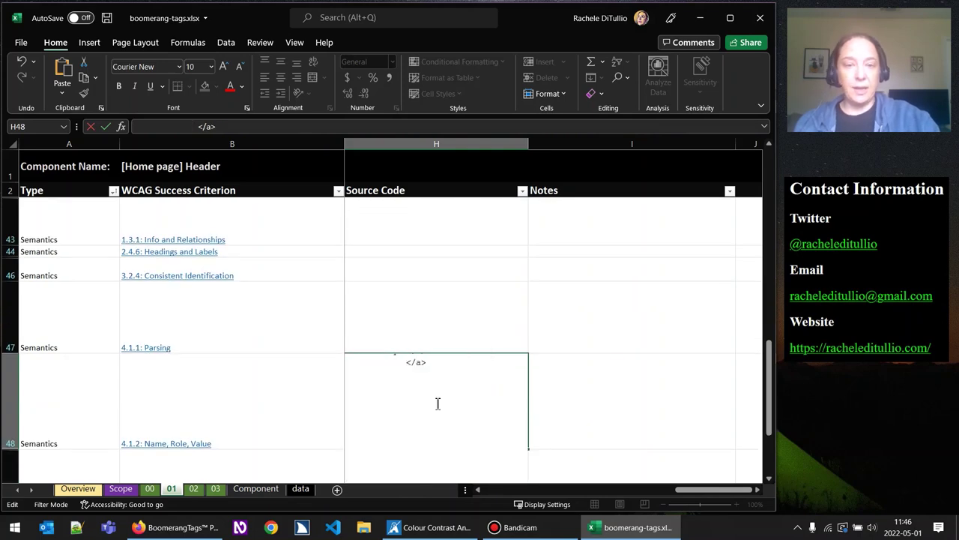
Delete the remaining form, div and submit input markup between the link's data-avia-search-tooltip attribute and its closing </a>
drag(347, 385, 410, 445)
key(Delete)
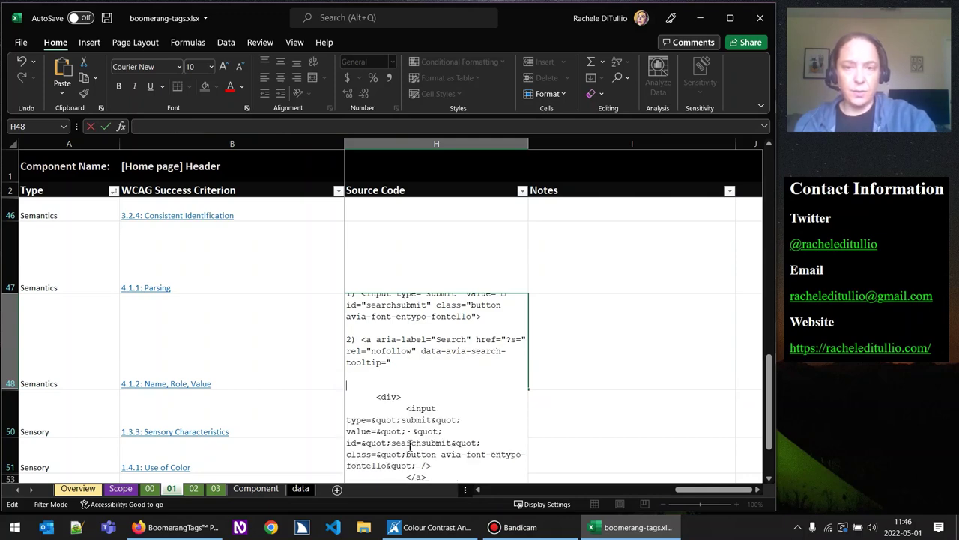
shift+click(444, 466)
key(Delete)
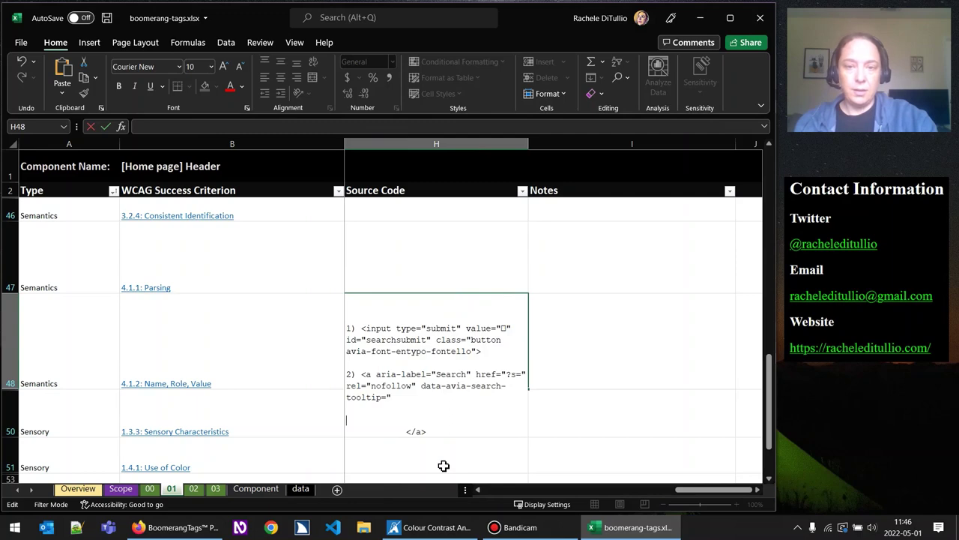
Finish the shortened link snippet so it ends in data-avia-search-tooltip=">...</a> on one line, without the leftover blank space
key(BackSpace)
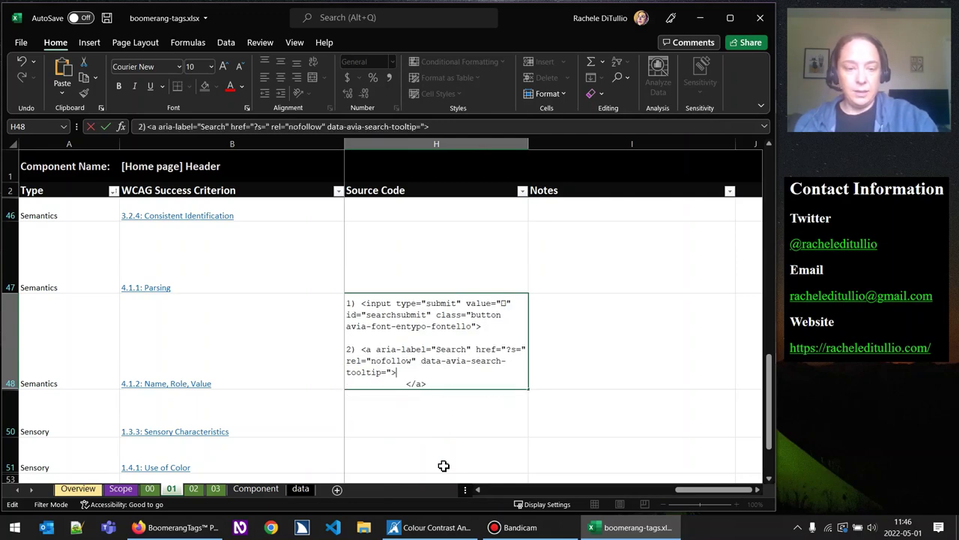
key(Delete)
key(Delete)
key(Delete)
key(Delete)
key(Delete)
key(Delete)
key(Delete)
key(Delete)
key(Delete)
key(Delete)
key(Delete)
key(Delete)
key(Delete)
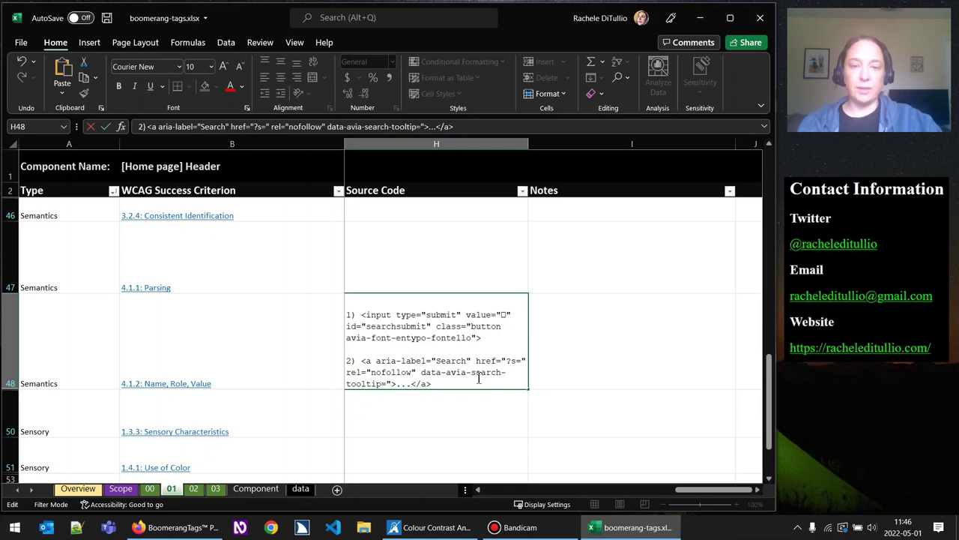
In the 4.1.2 Issues cell, write item 2 as "The display search control acts like a button but does not convey the proper semantics."
key(Tab)
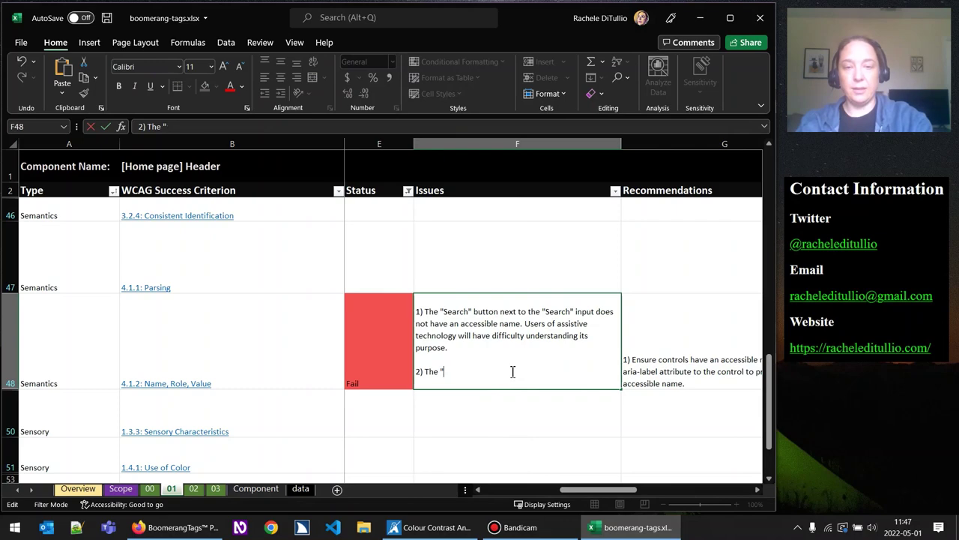
key(BackSpace)
text(exapn)
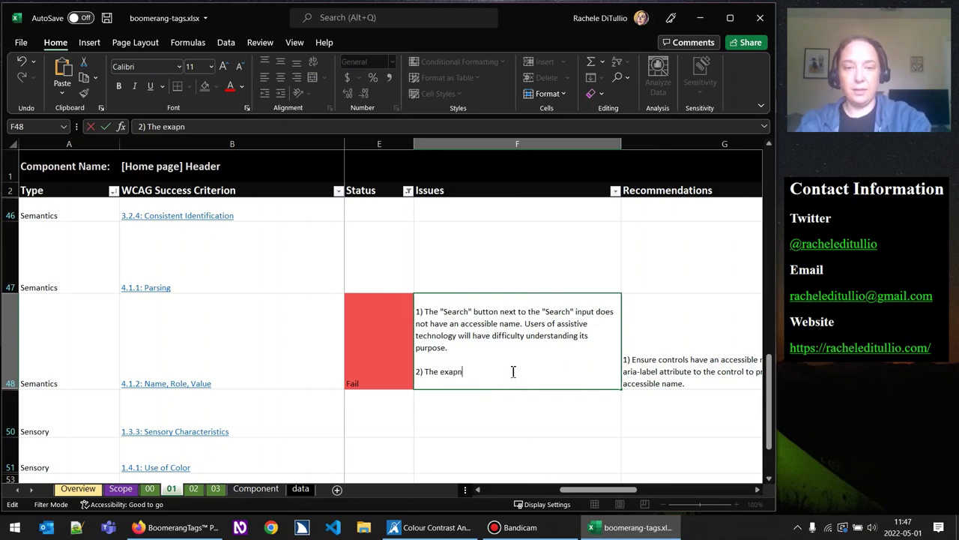
key(BackSpace)
key(BackSpace)
key(BackSpace)
key(BackSpace)
key(BackSpace)
text(e)
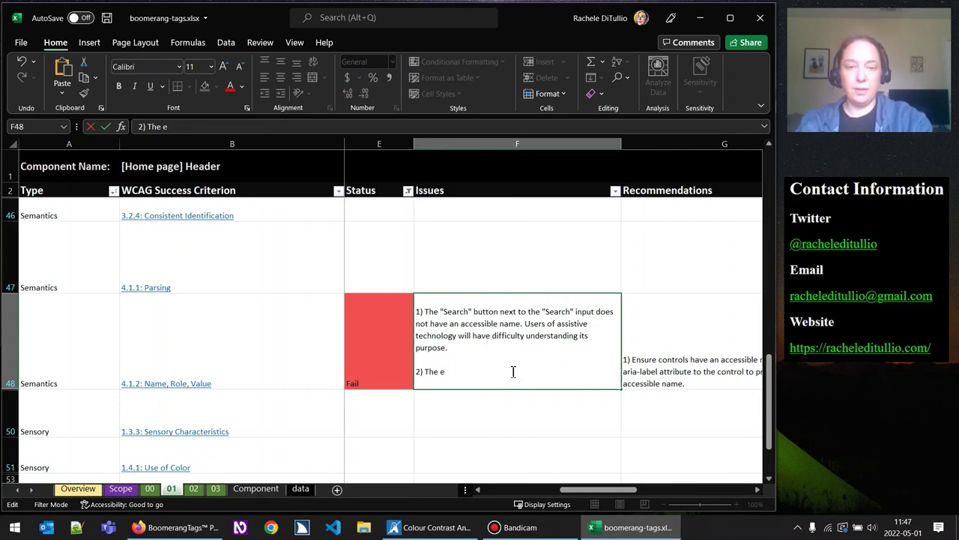
key(BackSpace)
text(display )
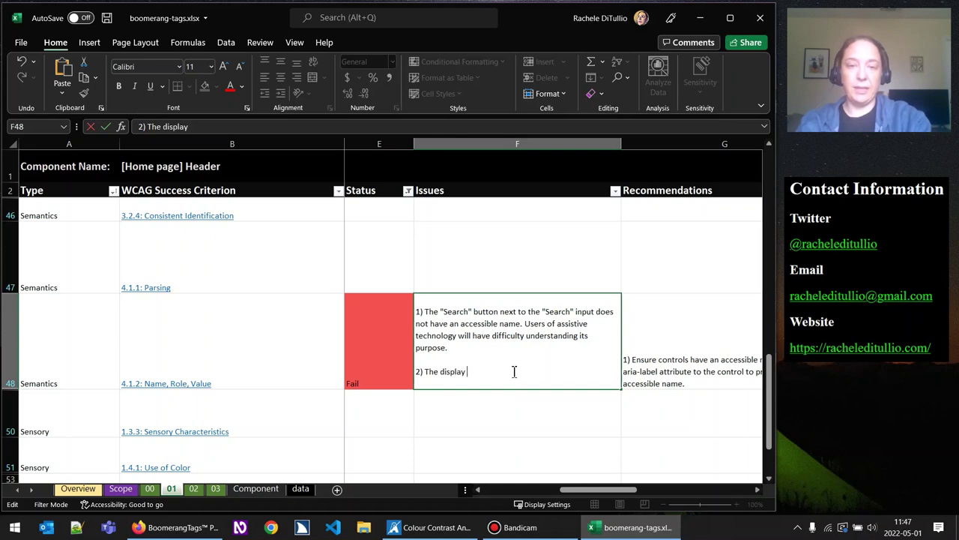
text(seach button acts )
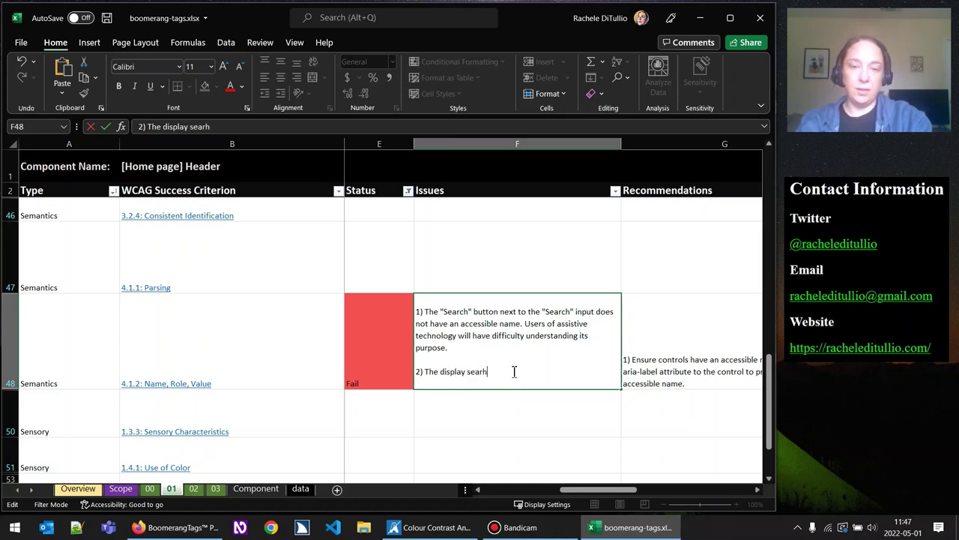
text(like)
key(BackSpace)
key(BackSpace)
key(BackSpace)
key(BackSpace)
key(BackSpace)
key(BackSpace)
key(BackSpace)
key(BackSpace)
key(BackSpace)
key(BackSpace)
key(BackSpace)
key(BackSpace)
key(BackSpace)
key(BackSpace)
key(BackSpace)
key(BackSpace)
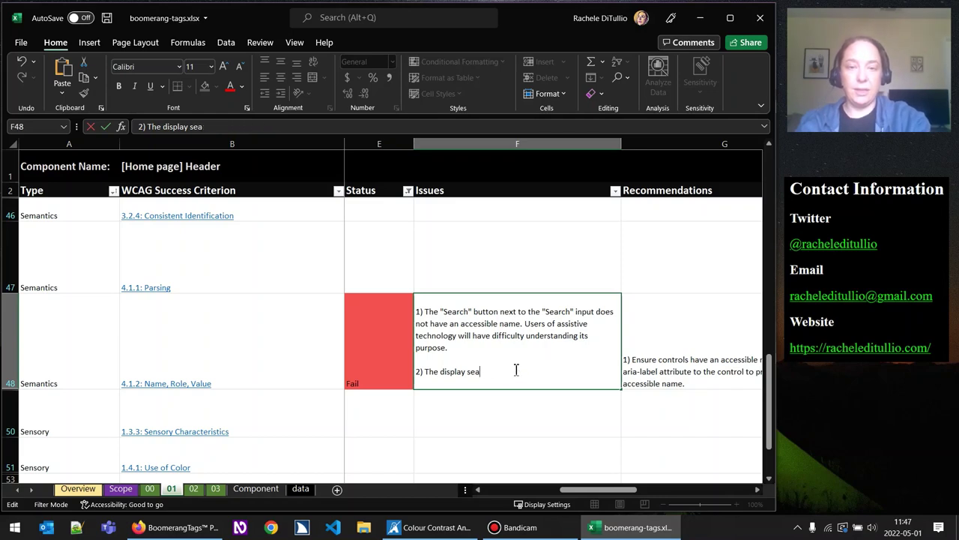
text(rch control act)
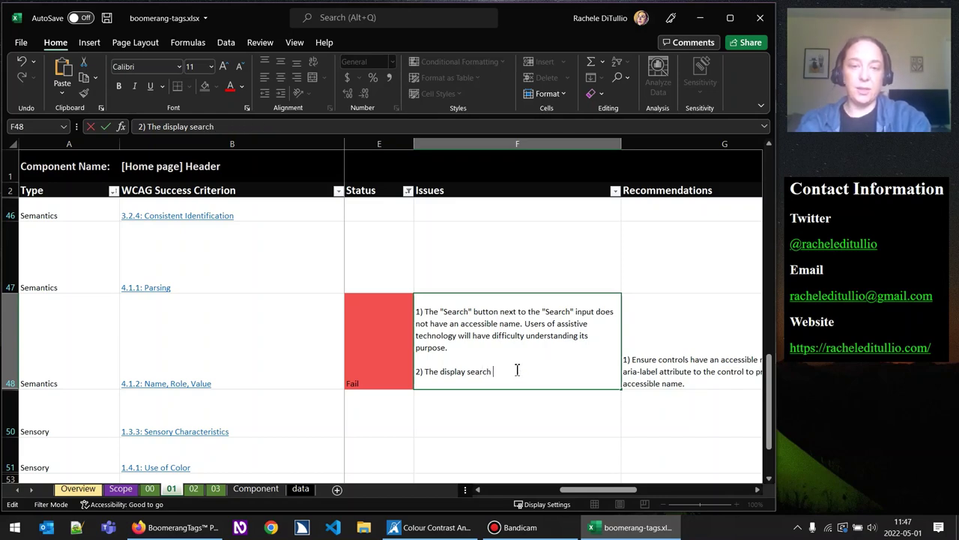
text(s lik)
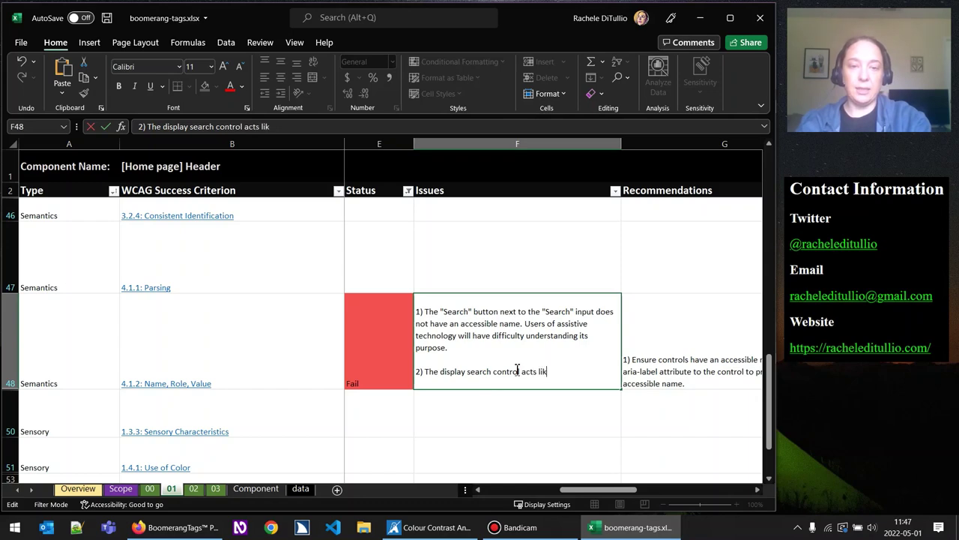
text(e a button b)
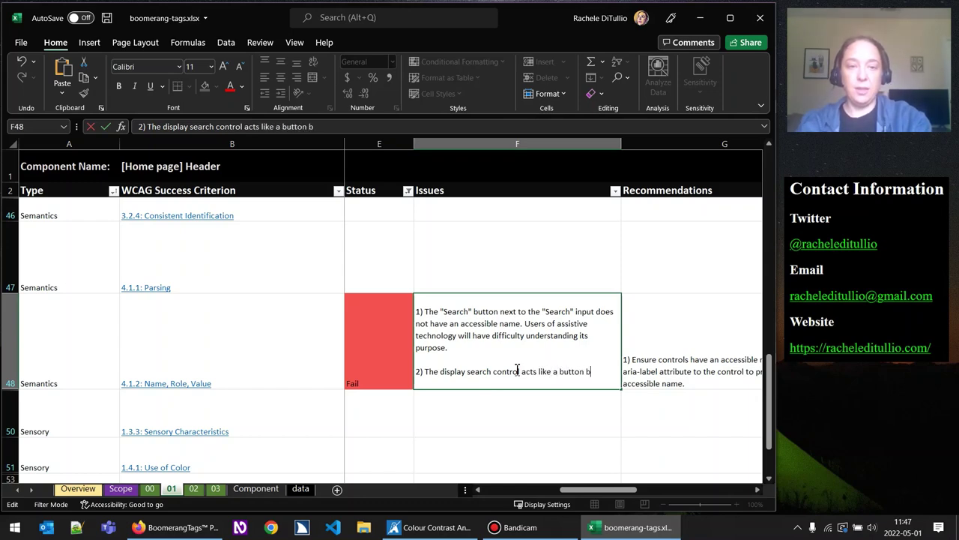
text(ut does not con)
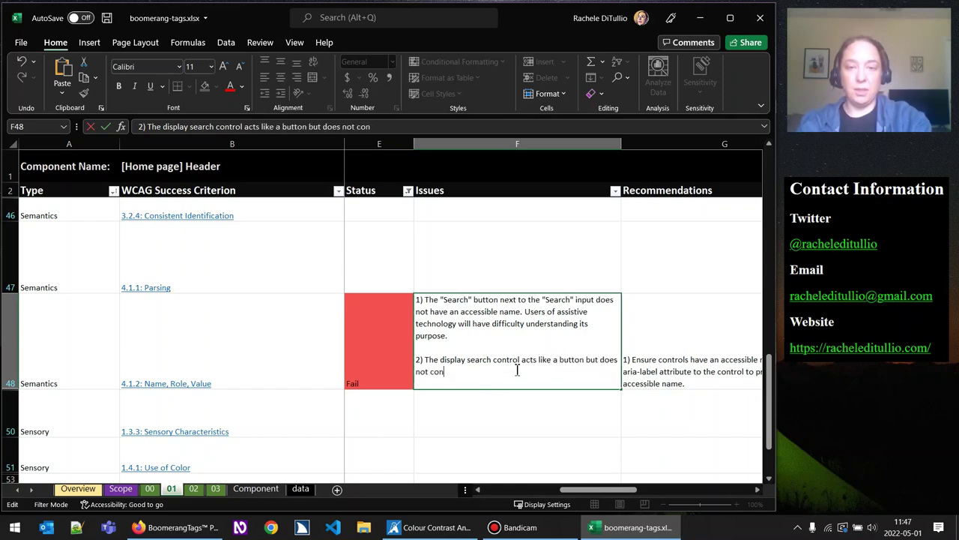
text(vey the s)
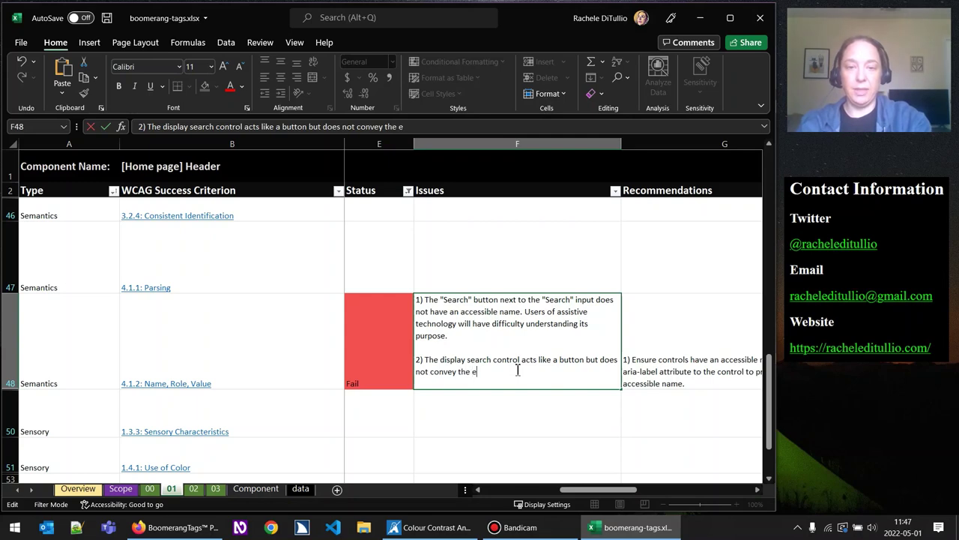
key(BackSpace)
text(proper)
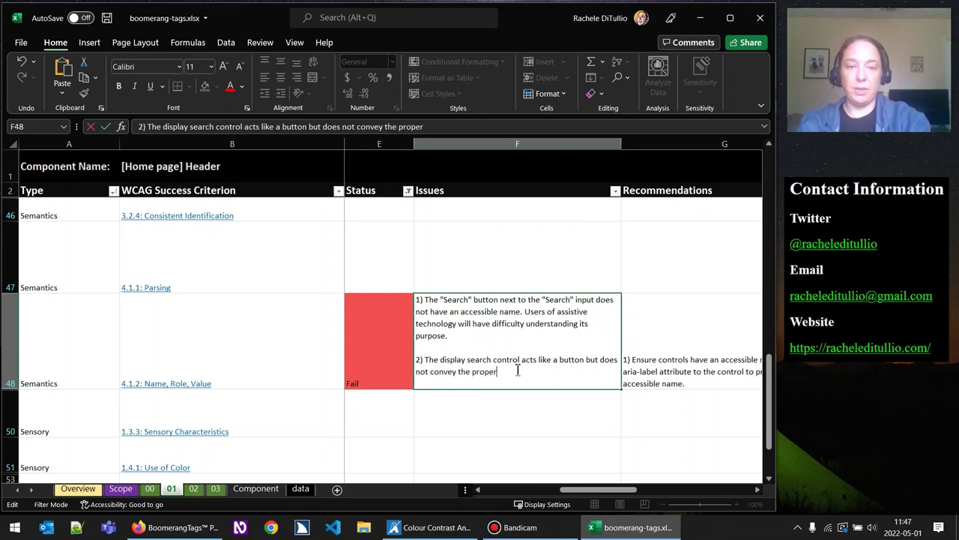
text( semantics.)
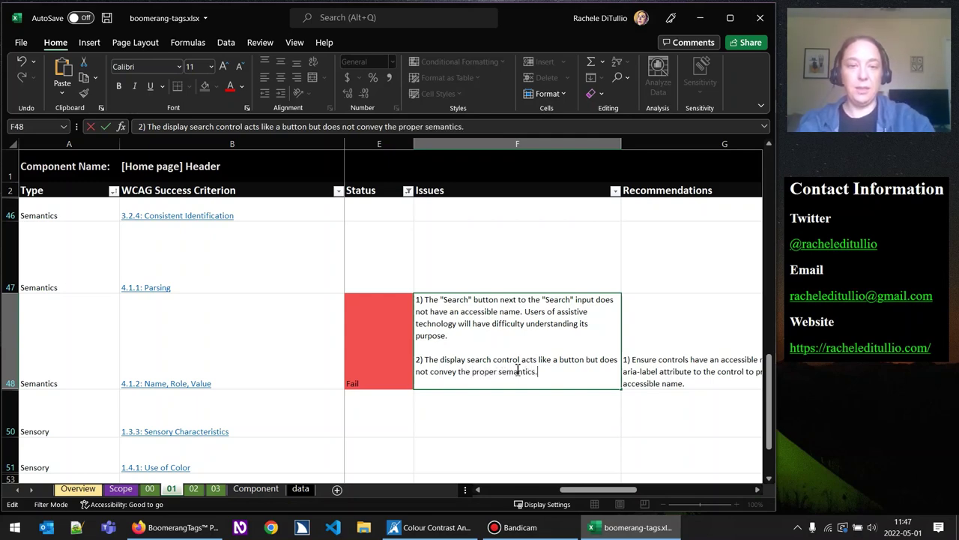
In the 4.1.2 Recommendations cell, add item 2 beginning with "Use a <button> element or add role="button" to the <a>; add"
click(707, 379)
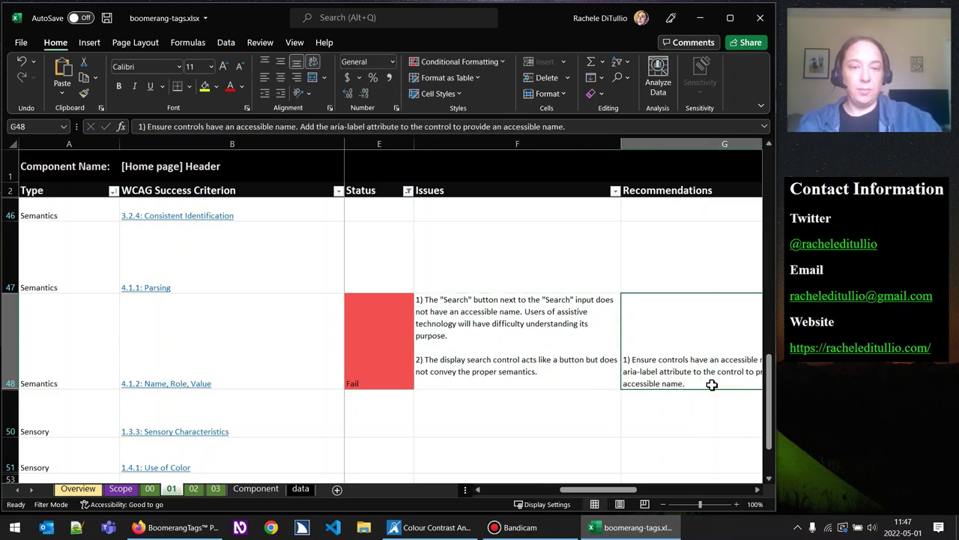
key(Up)
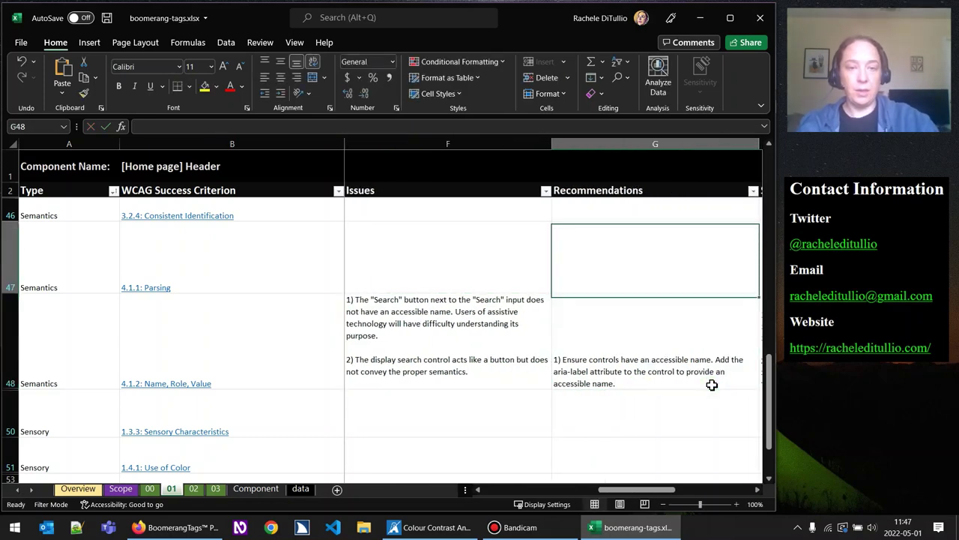
double_click(712, 384)
key(alt+Return)
key(alt+Return)
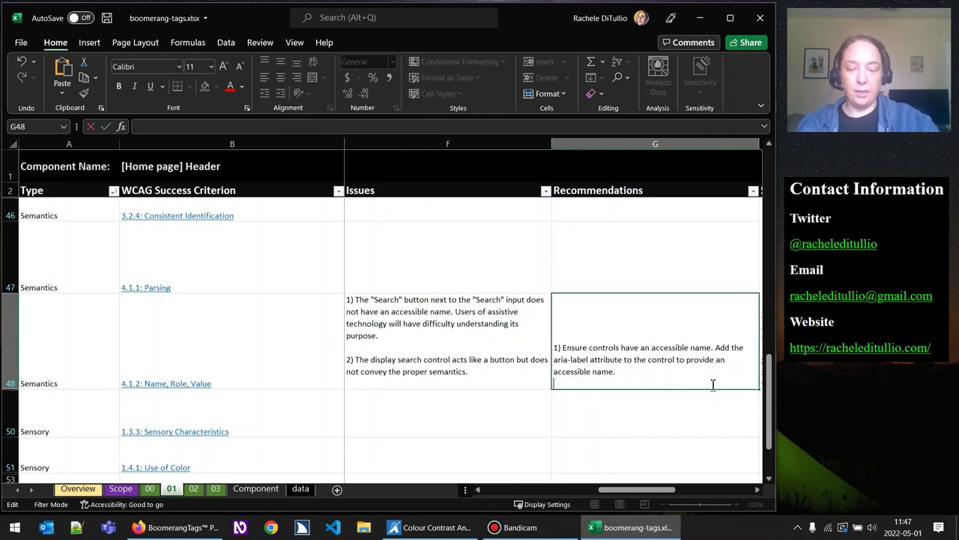
text(2) )
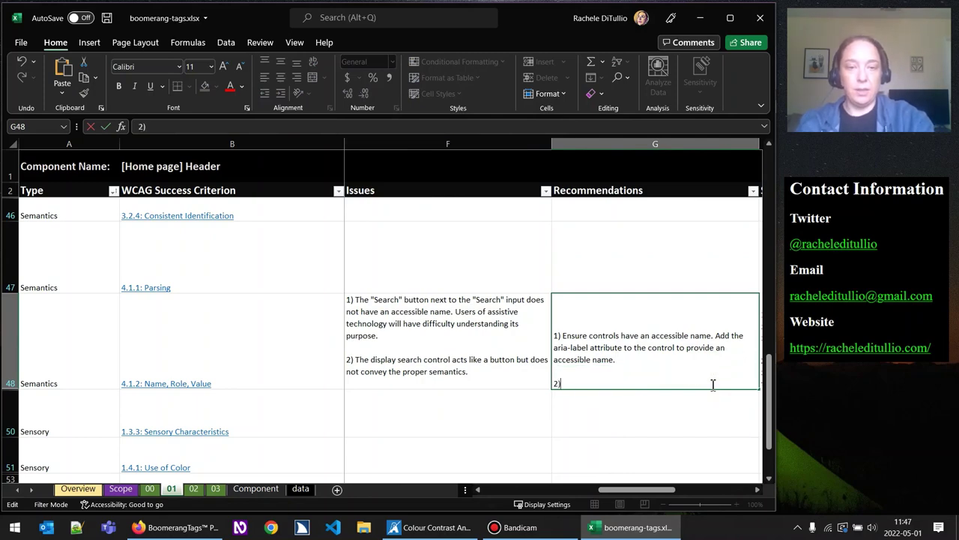
text(Use )
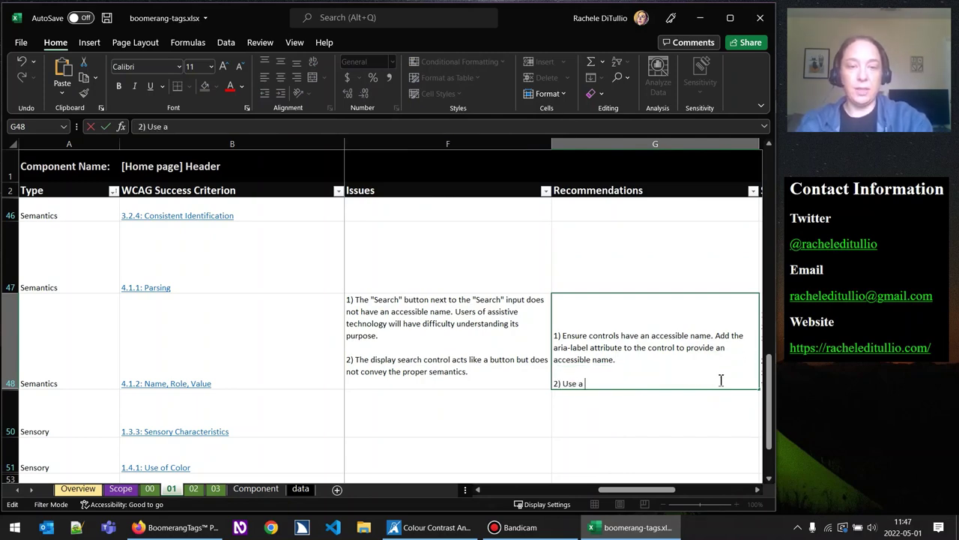
text(a <button> elem)
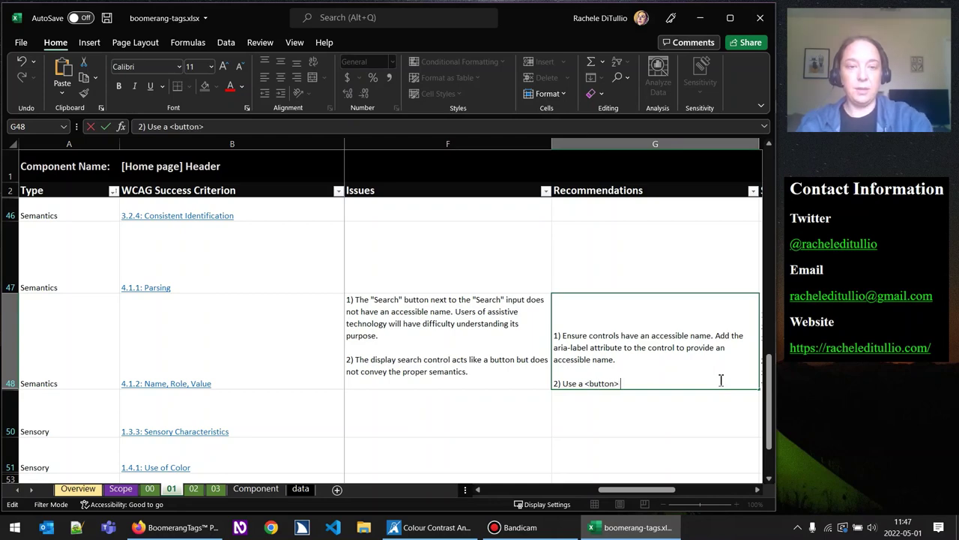
text(ent or)
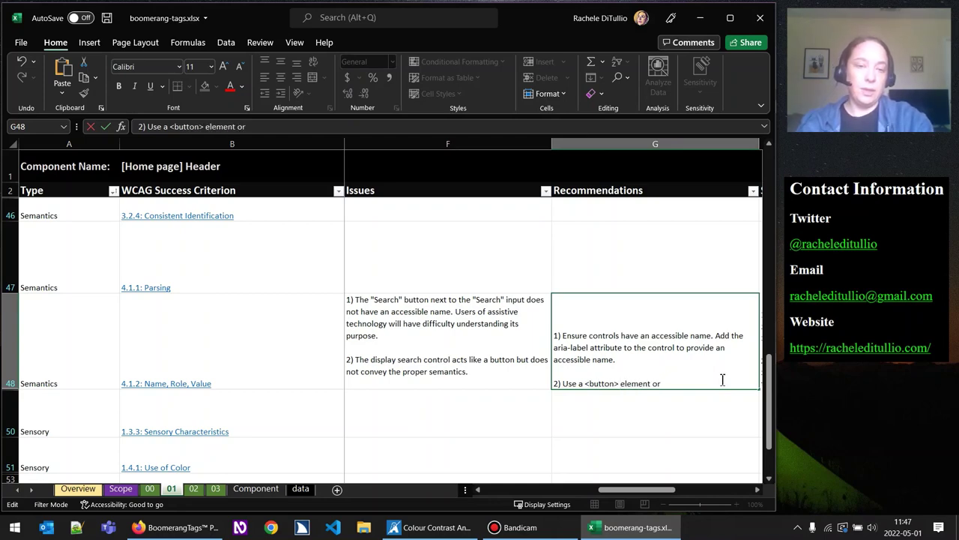
text( add)
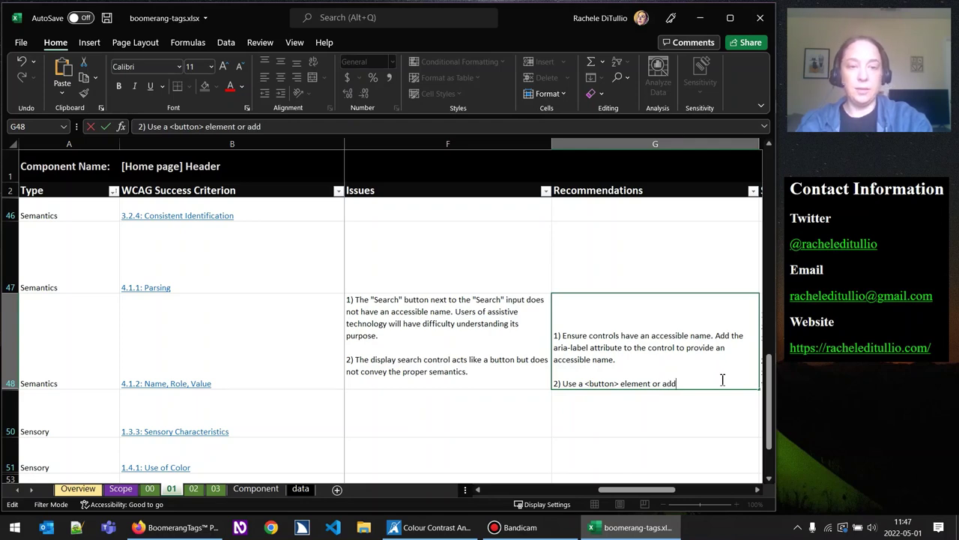
text( role="button)
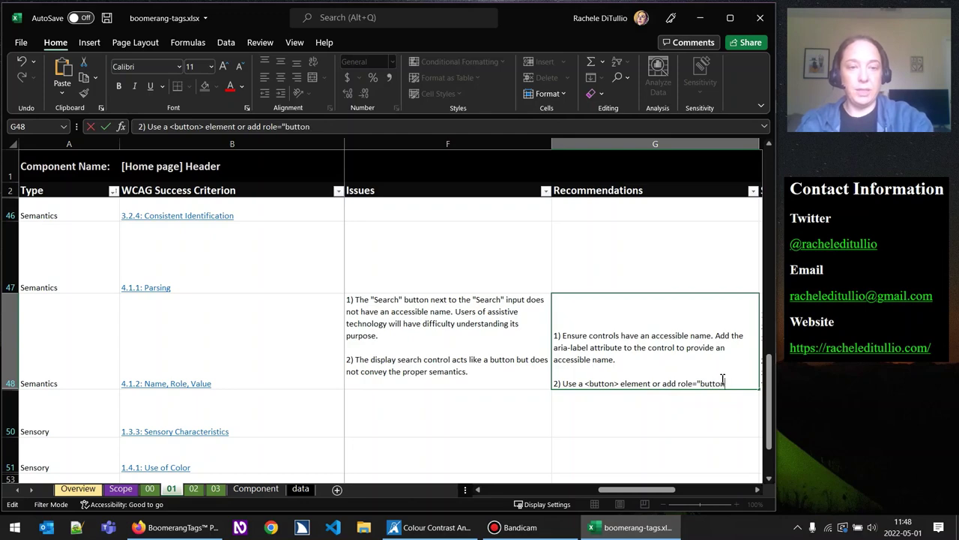
text(" to the <a>; add)
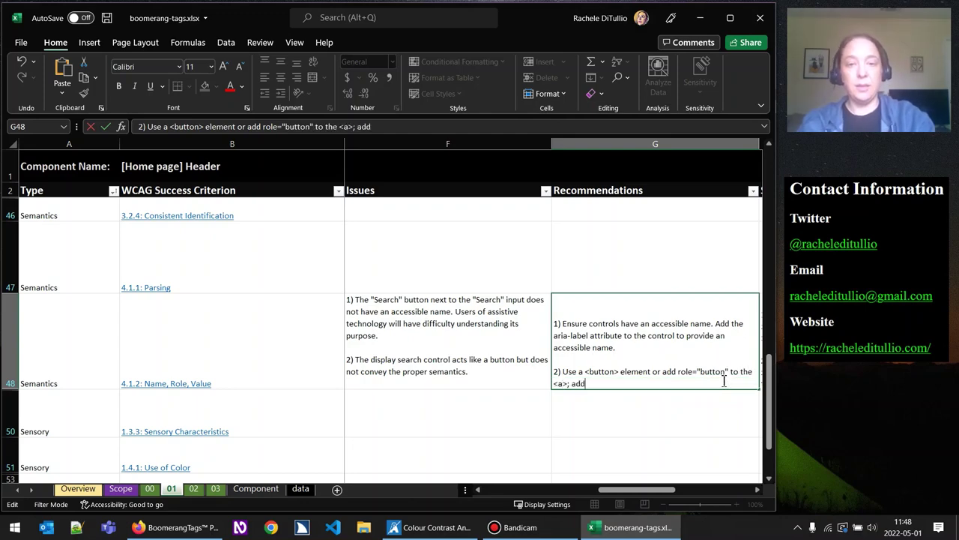
Complete recommendation 2 with "functionality for the SPACE key; add the aria-expanded attribute set to "false" when collapsed and changed to "true" when expanded."
text( fu)
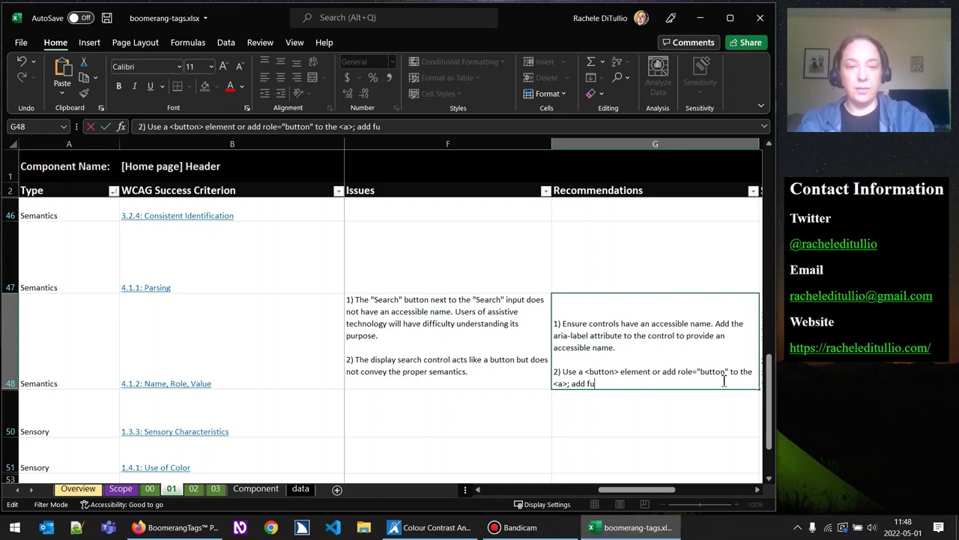
text(nctionality for the SPACE)
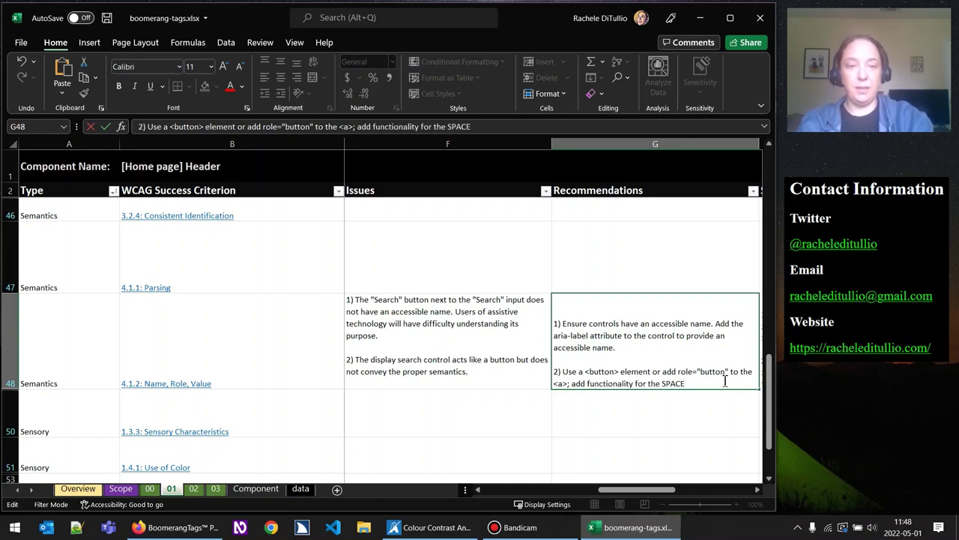
text( key)
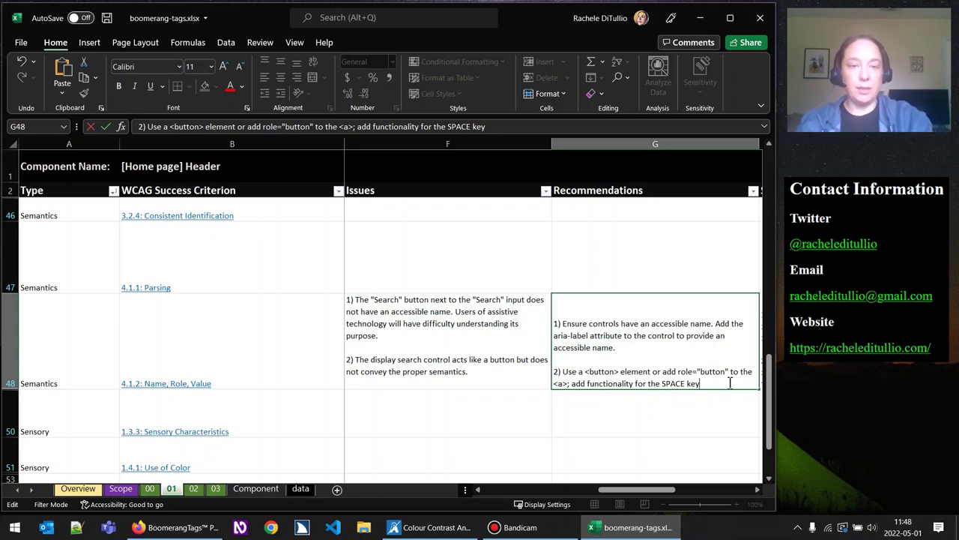
text(add)
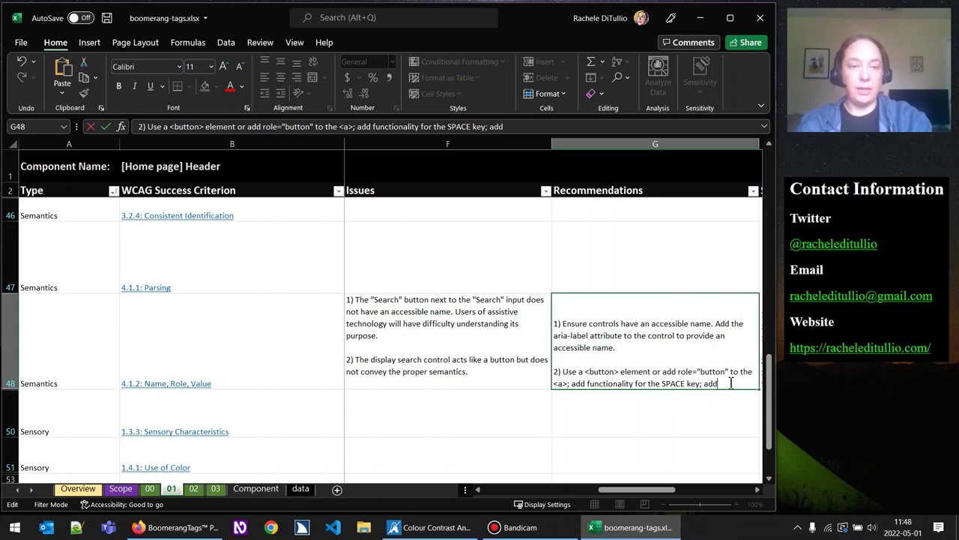
text( the aria-e)
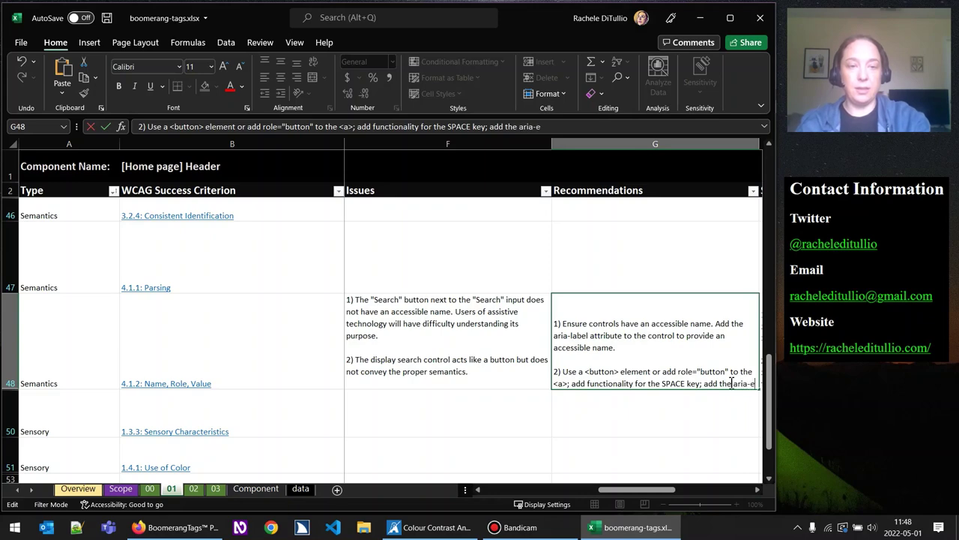
text(xpanded attri)
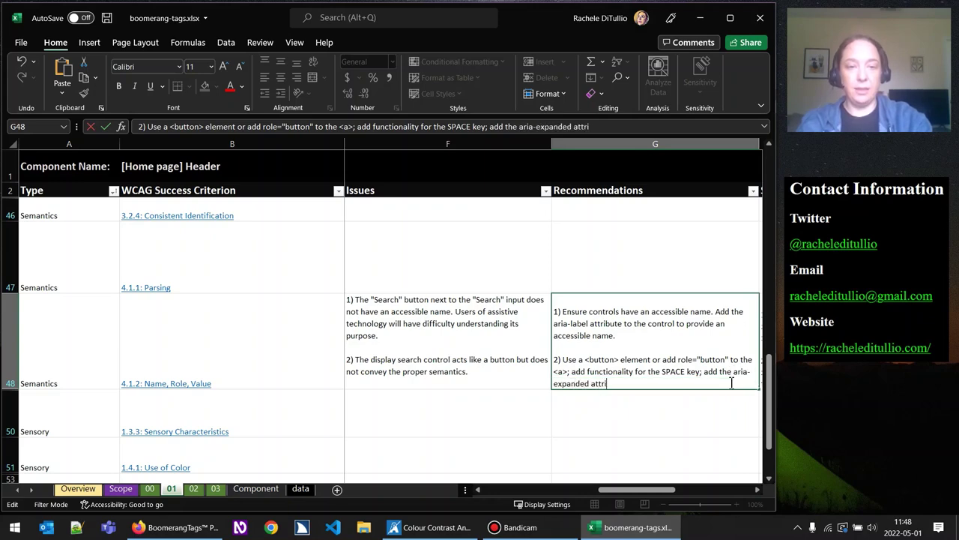
text(bute set)
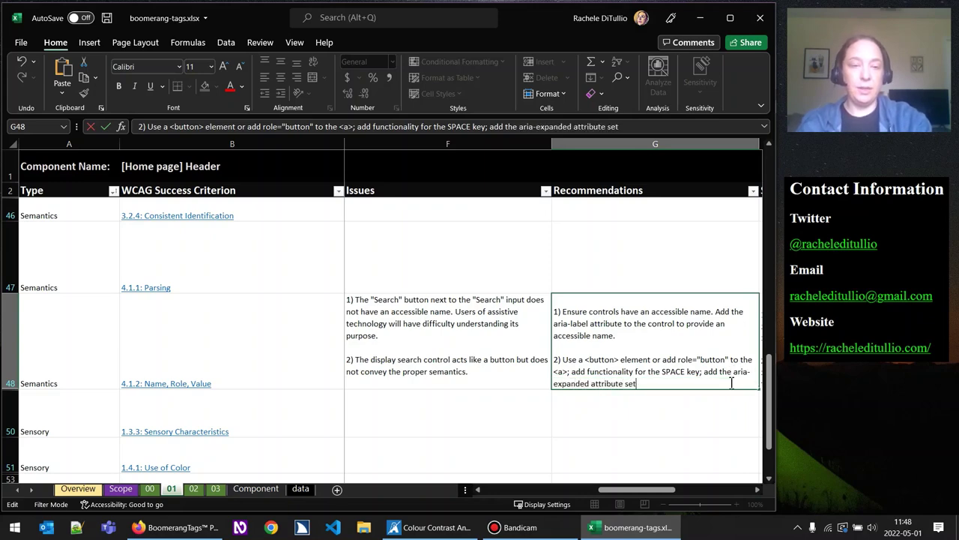
text( to "false" when col)
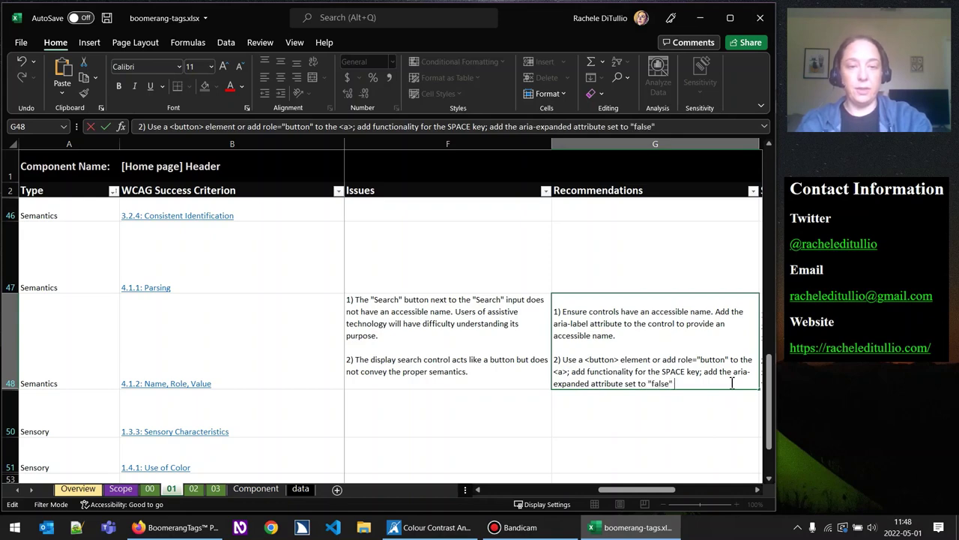
text(lapsed)
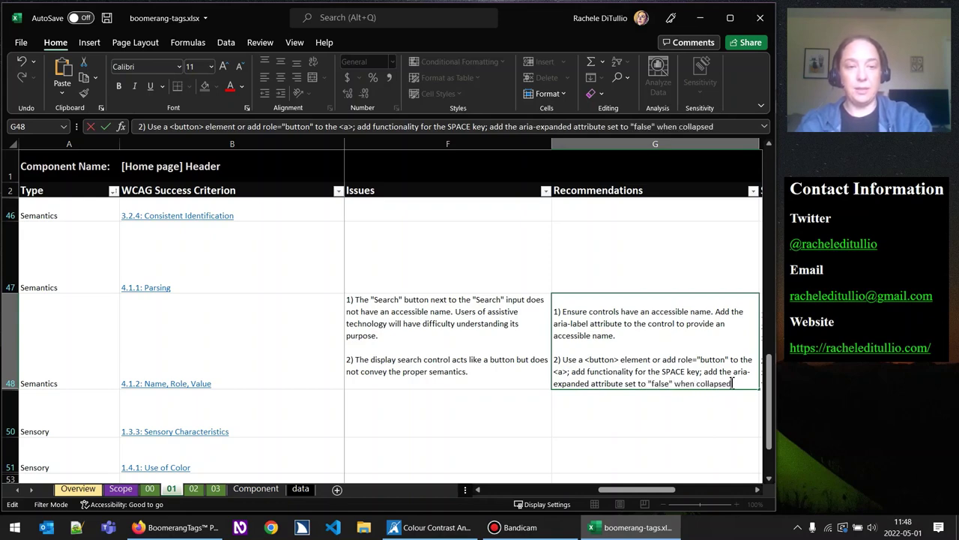
text( and changed to )
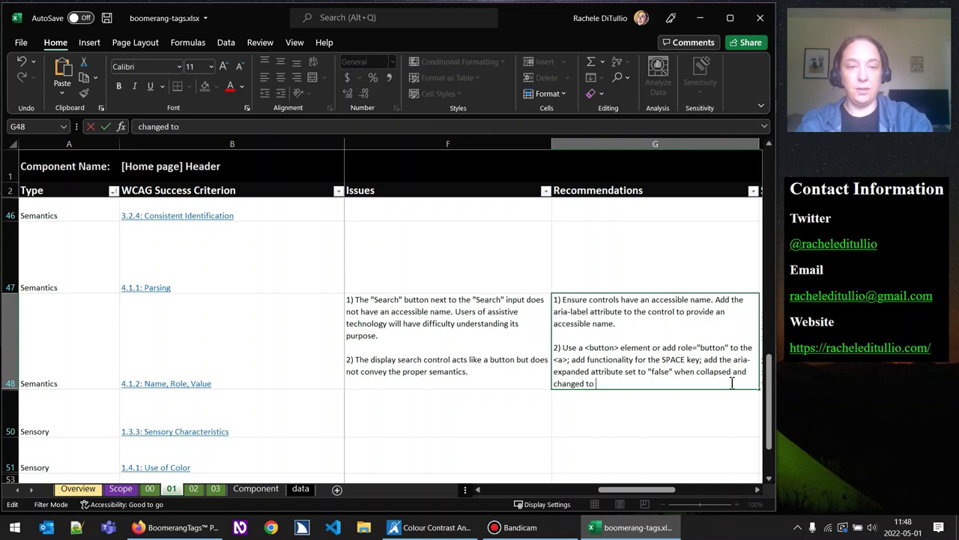
text("true" when)
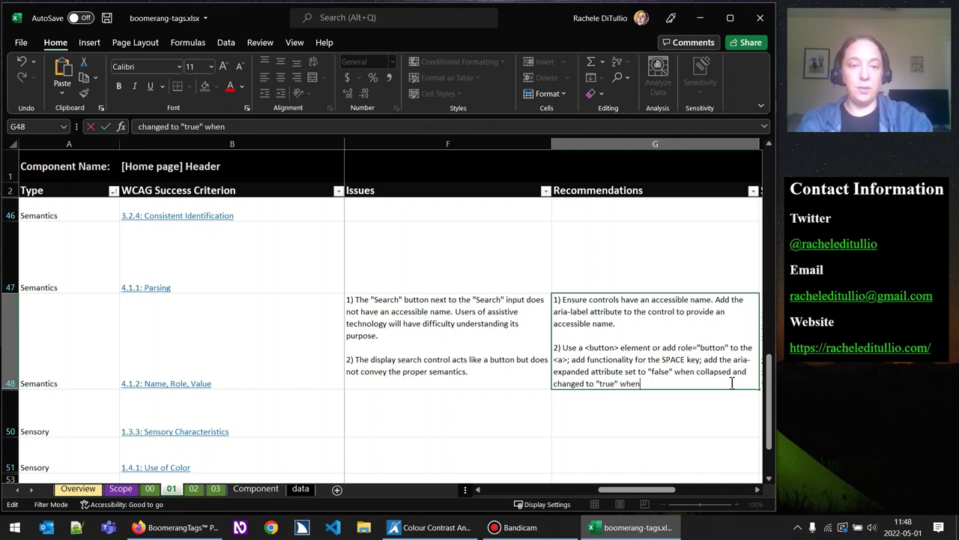
text( expanded.)
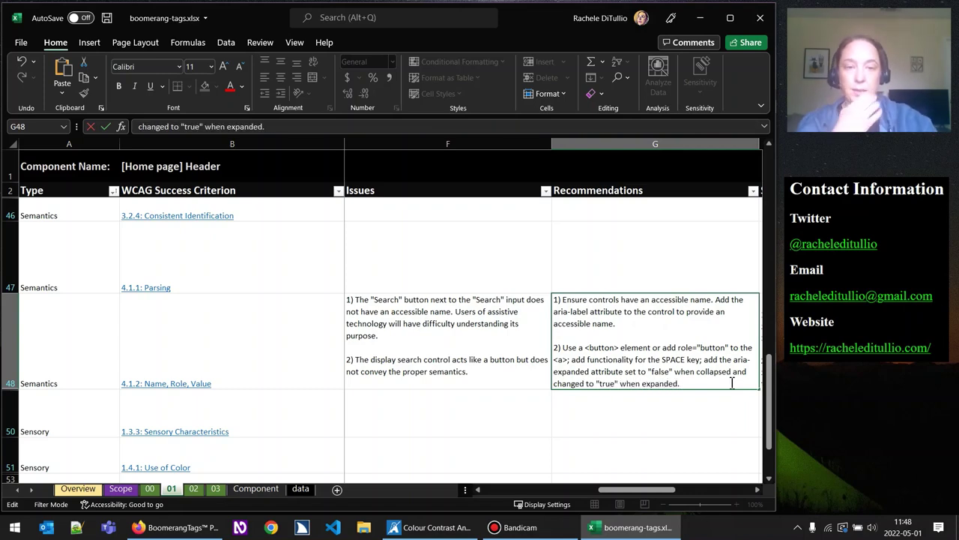
click(482, 356)
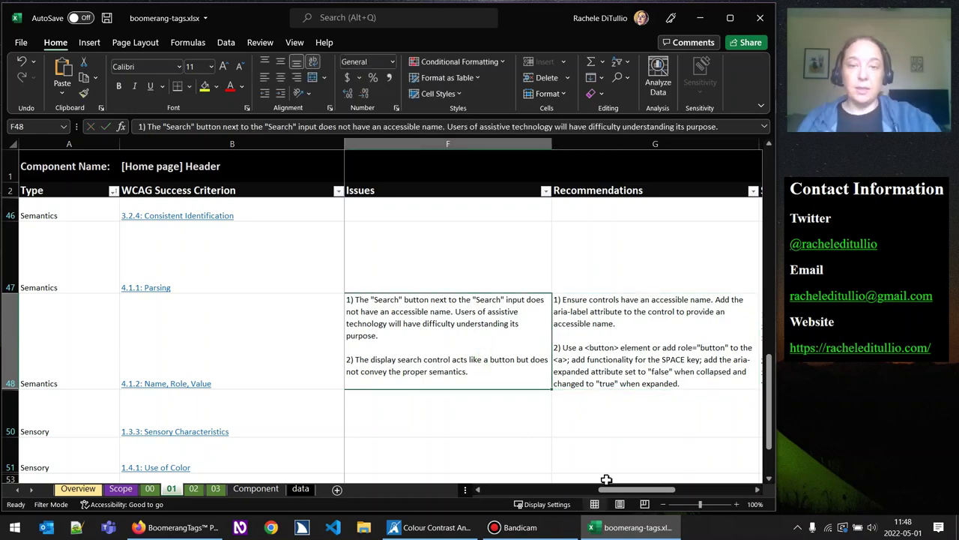
For 3.3.2 Labels or Instructions, switch to Firefox, open the header search on the BoomerangTags page and test its input with "cat"
drag(652, 492, 488, 500)
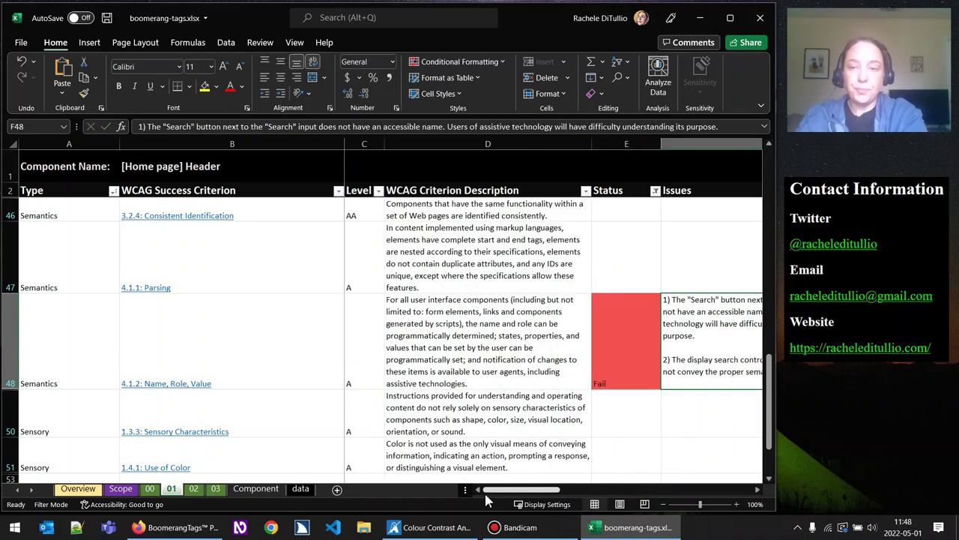
key(F12)
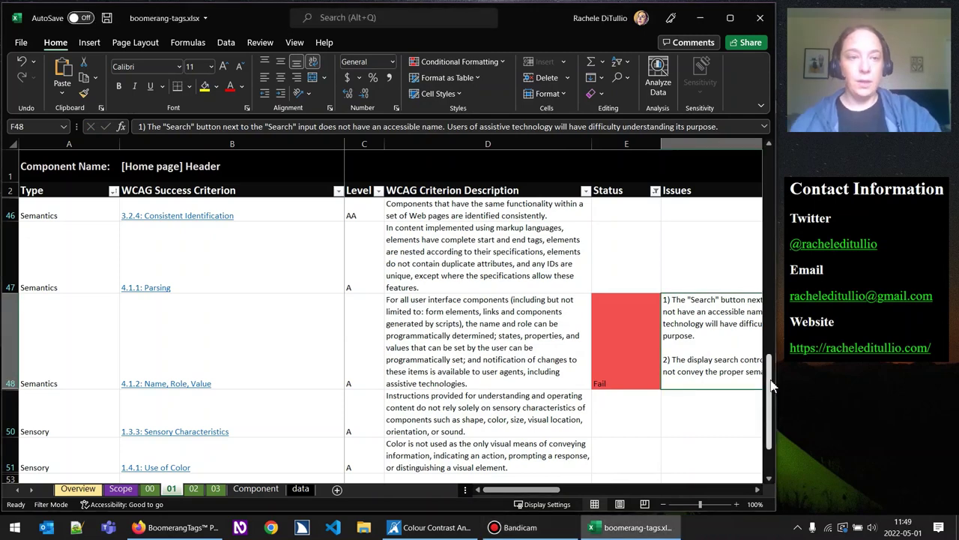
drag(769, 399, 770, 203)
scroll(731, 249, down, 1)
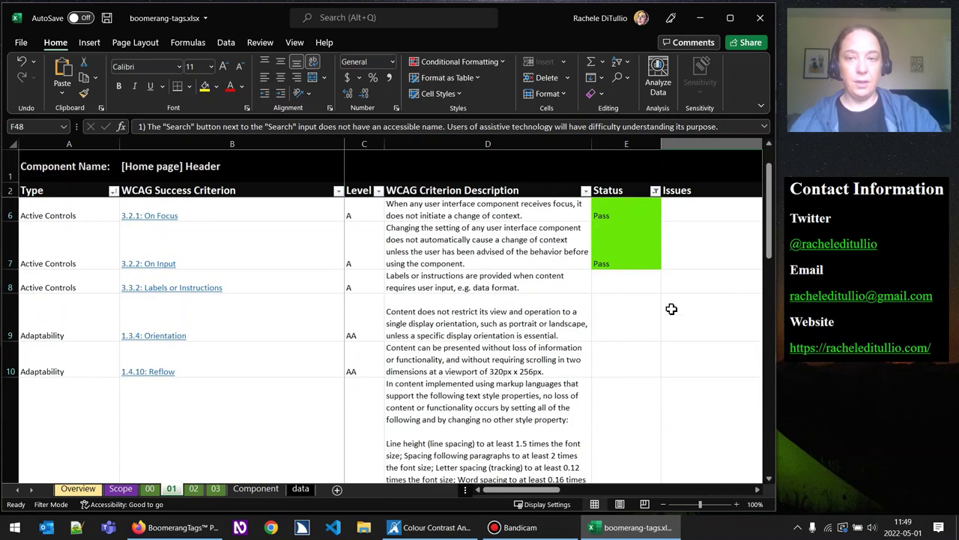
click(624, 288)
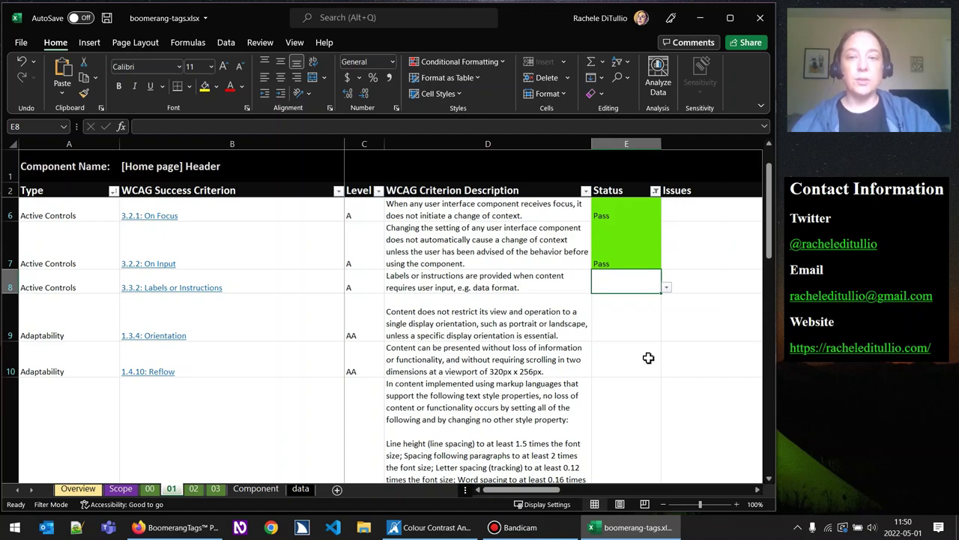
click(187, 527)
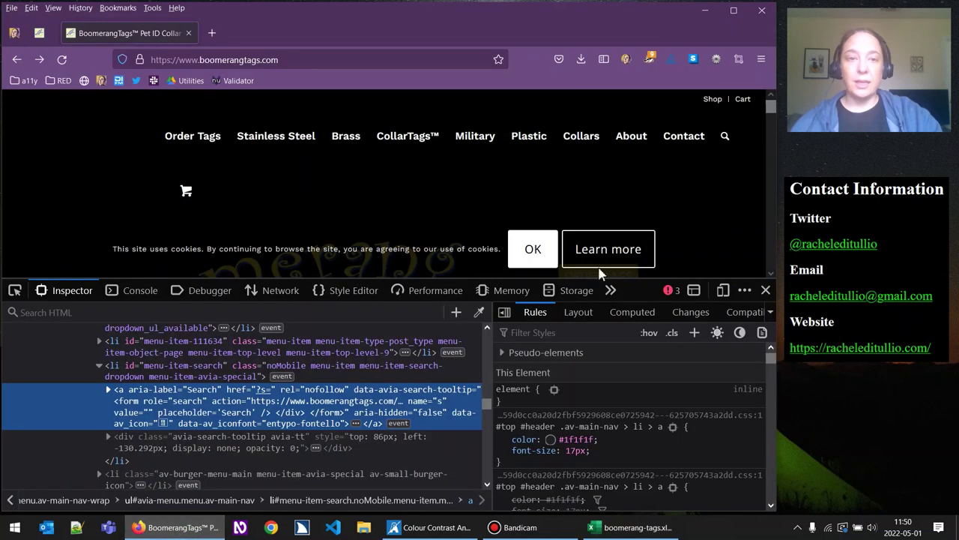
click(725, 138)
key(BackSpace)
key(BackSpace)
key(BackSpace)
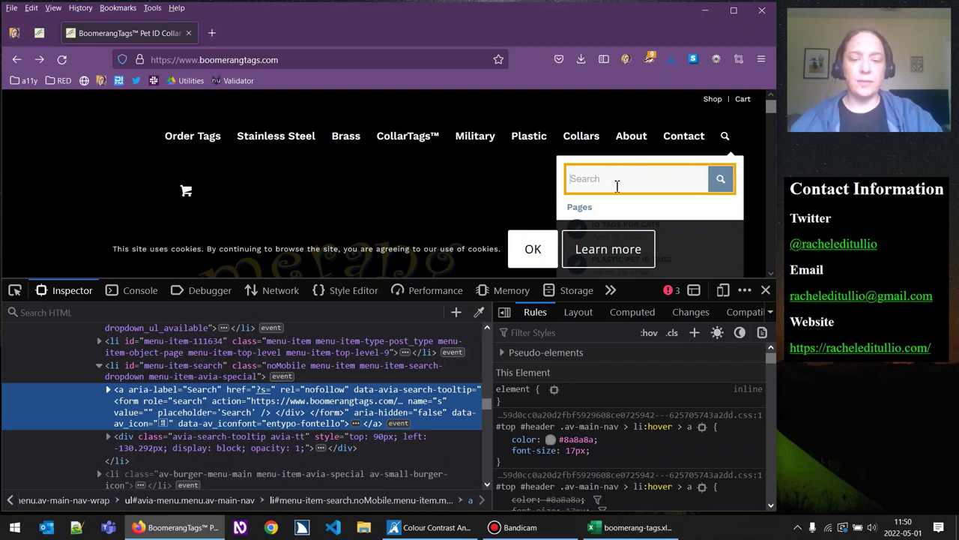
text(cat)
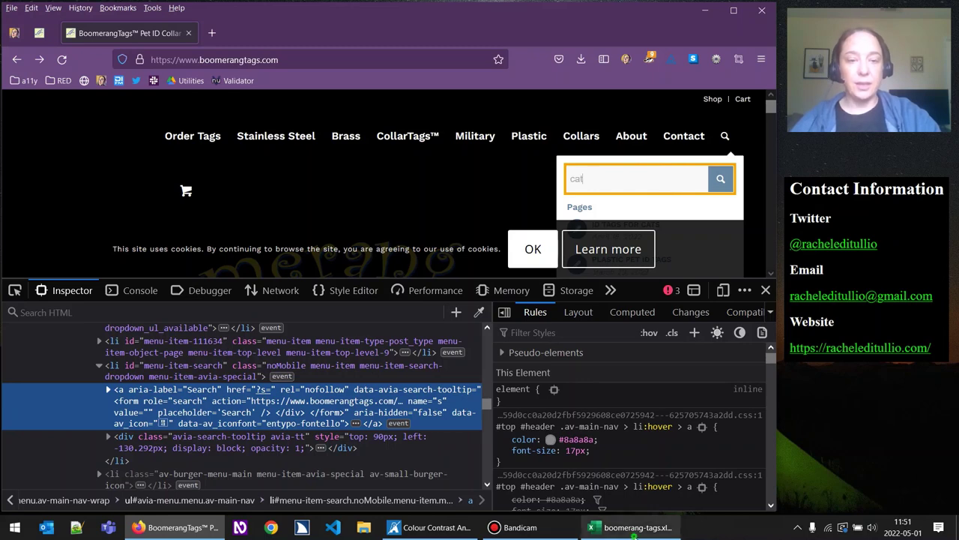
Back in the Excel workbook, set the status of 3.3.2: Labels or Instructions to Pass
click(634, 530)
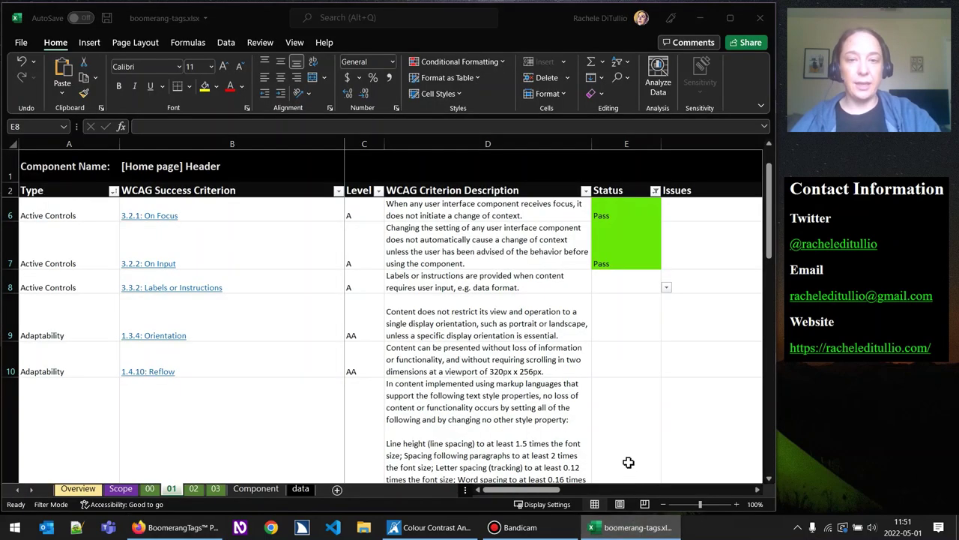
click(666, 288)
click(635, 302)
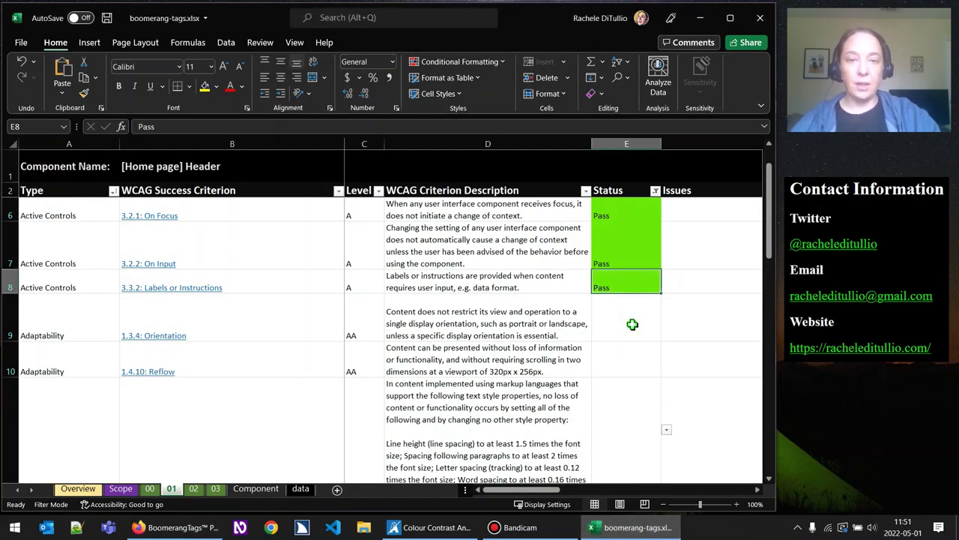
Read the descriptions of the Adaptability criteria 1.3.4 Orientation, 1.4.10 Reflow, 1.4.12 Text Spacing and 1.4.4 Resize text
click(632, 327)
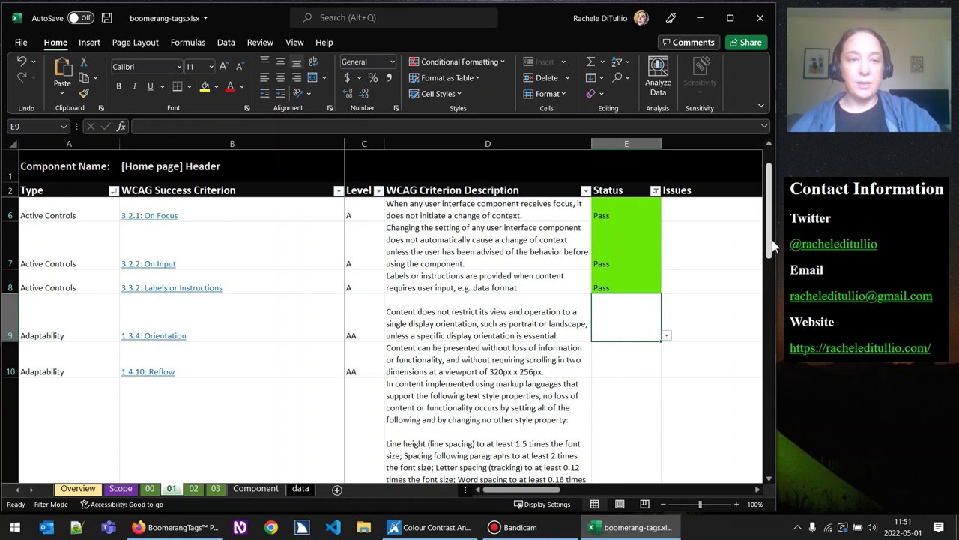
drag(768, 253, 768, 262)
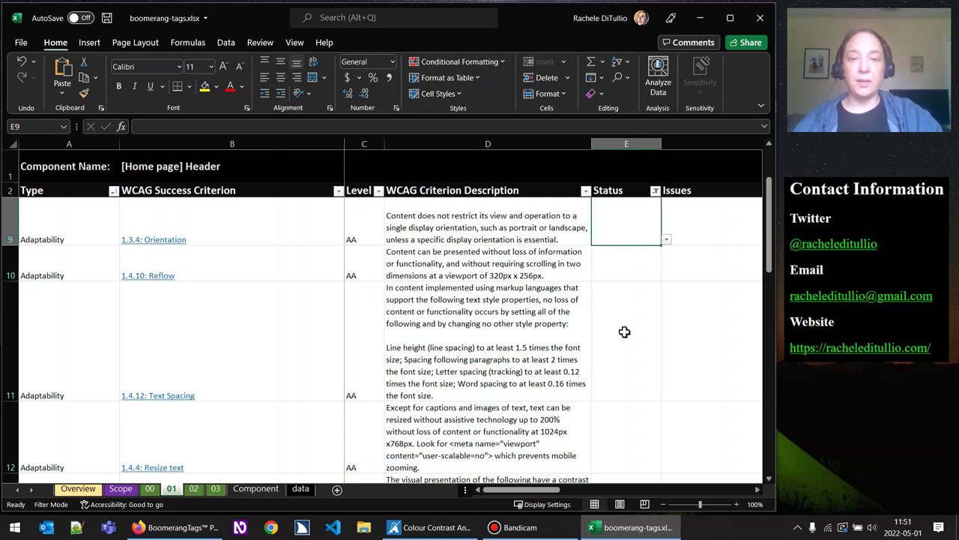
click(628, 327)
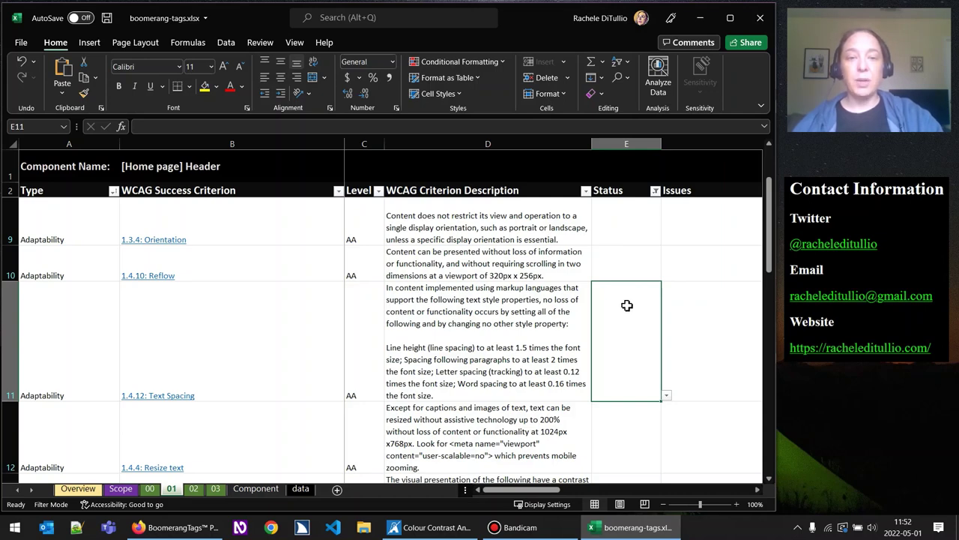
click(577, 364)
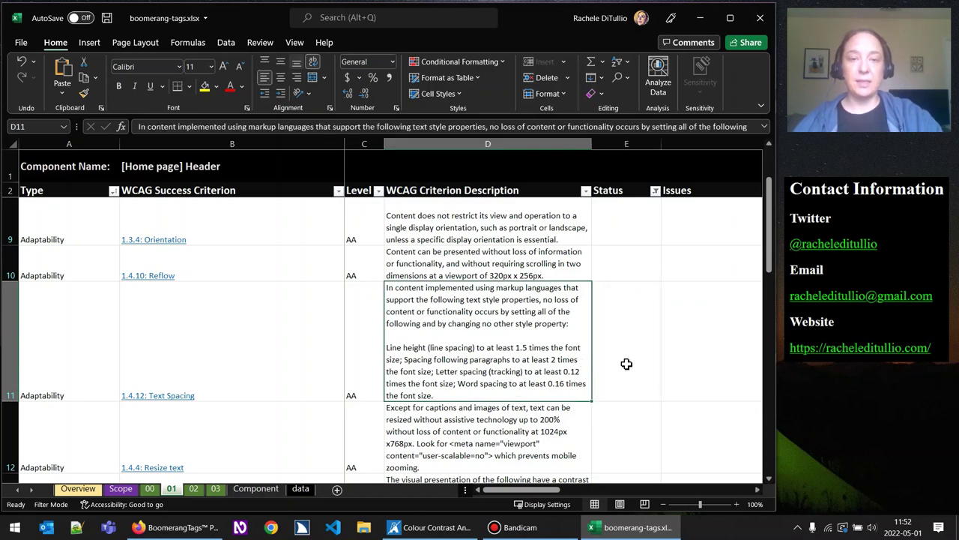
drag(627, 363, 618, 370)
scroll(626, 362, up, 3)
scroll(615, 365, down, 1)
scroll(617, 370, down, 2)
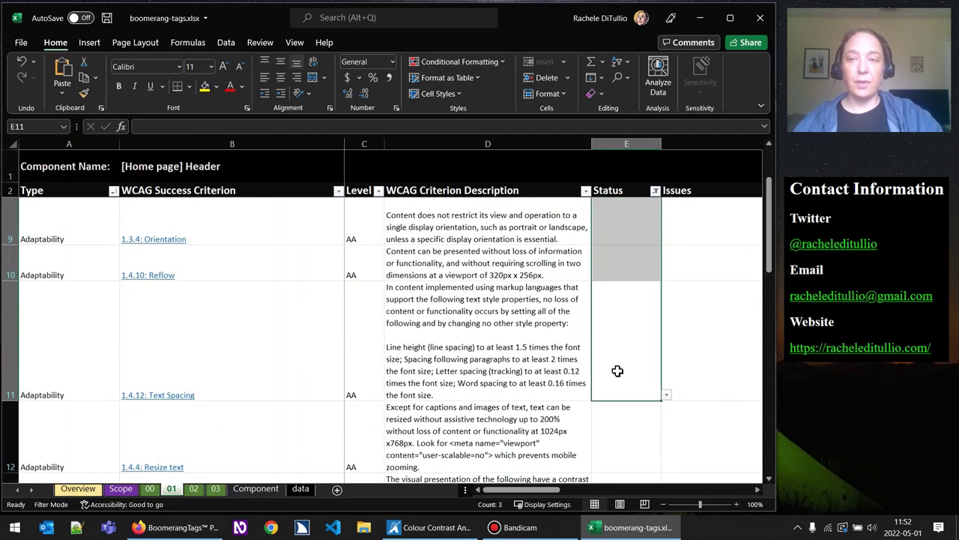
click(491, 441)
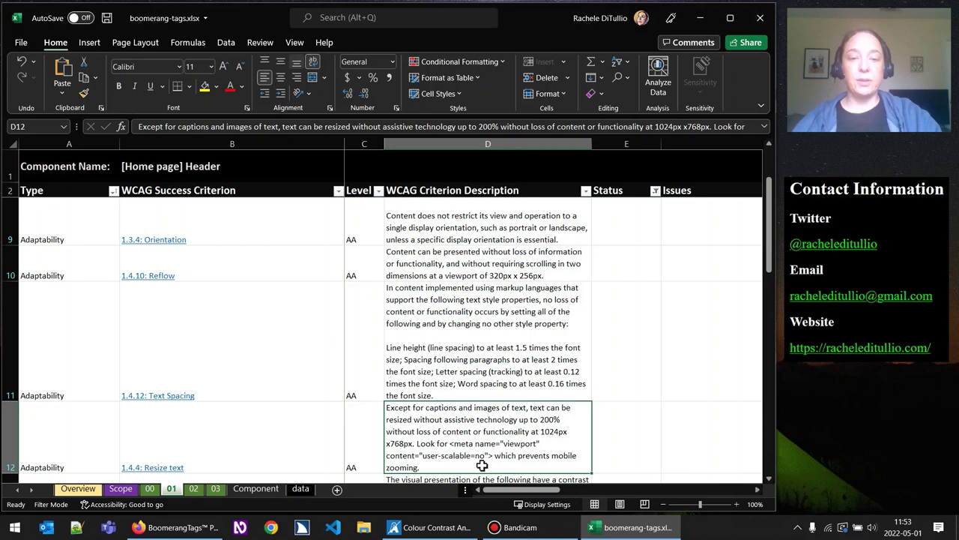
click(530, 222)
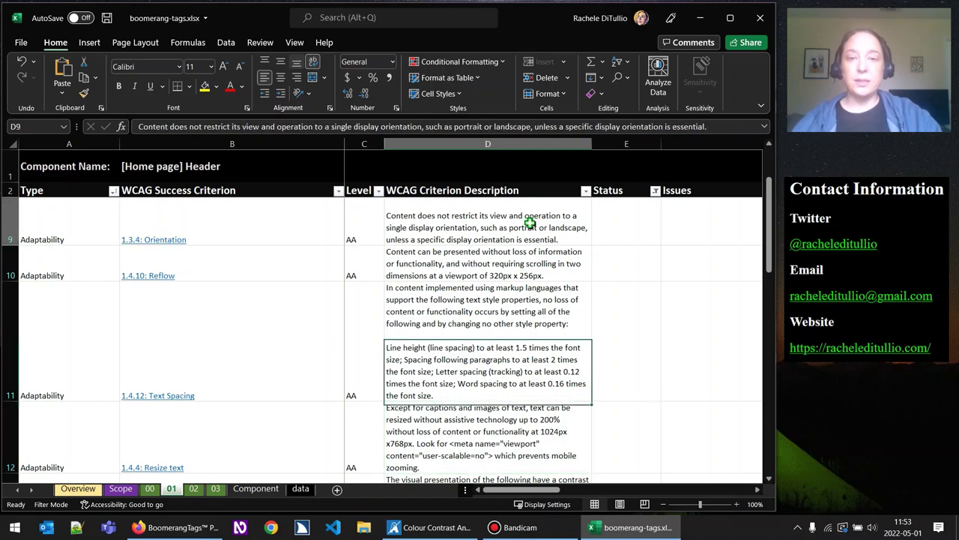
Switch to Firefox, turn on Responsive Design Mode for the BoomerangTags page and shrink the developer tools to enlarge the page area
click(171, 527)
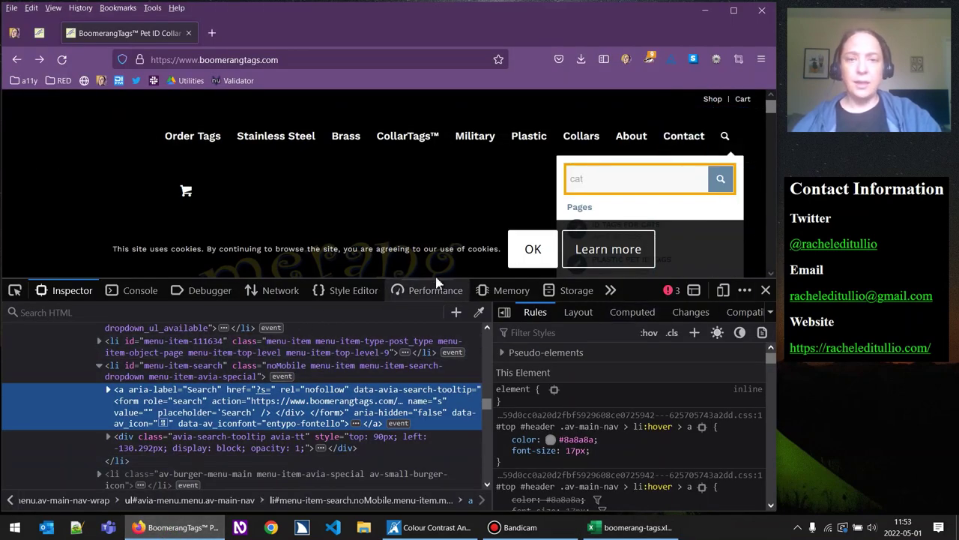
click(724, 295)
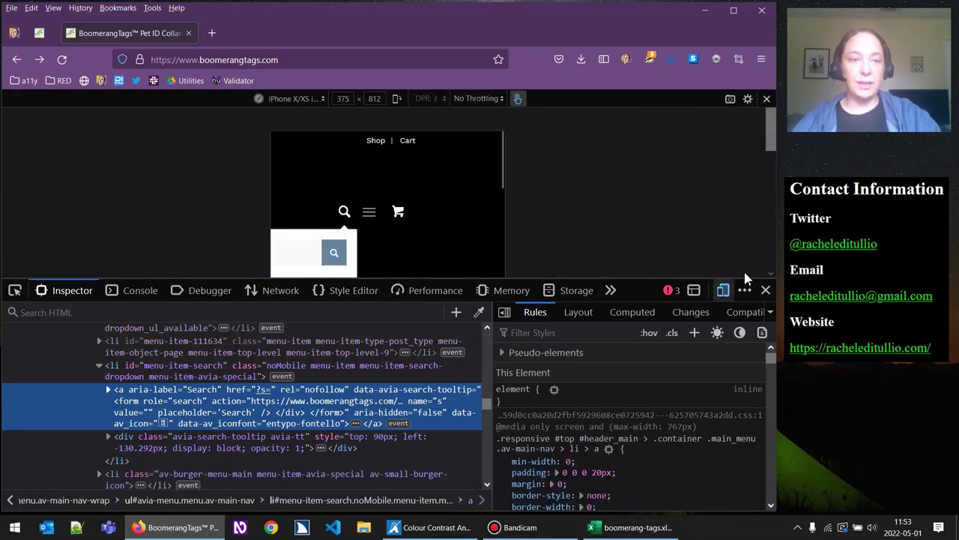
drag(652, 278, 653, 339)
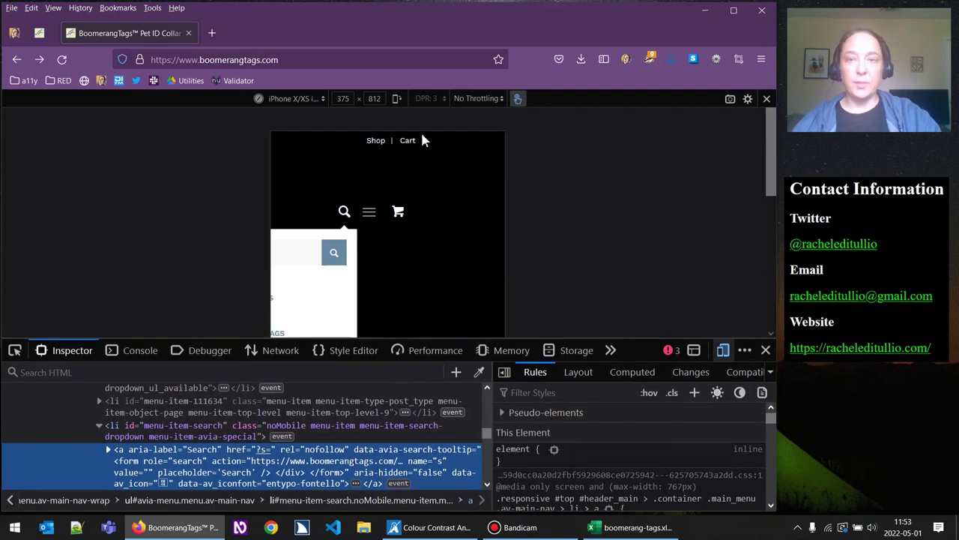
Set the responsive viewport to 320 × 256 and close the open header search
click(341, 97)
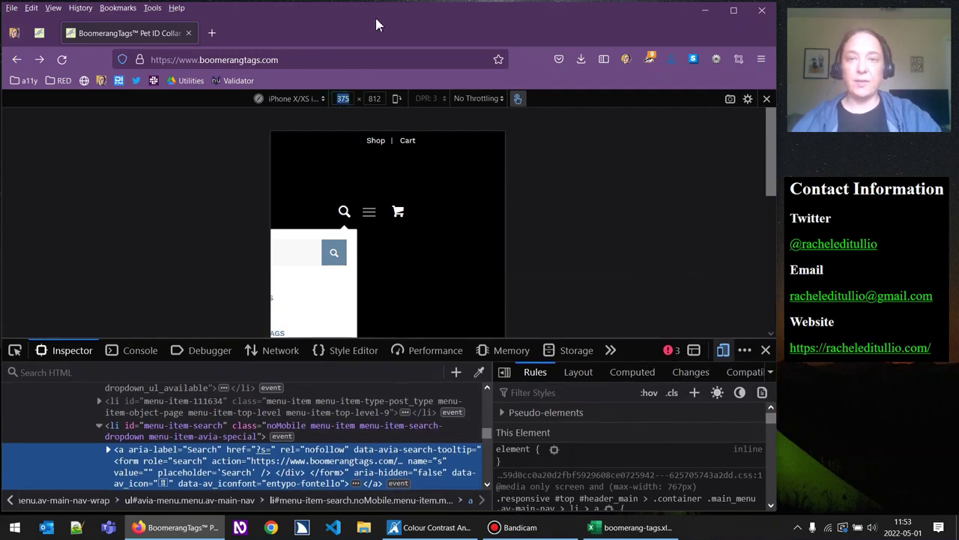
text(320)
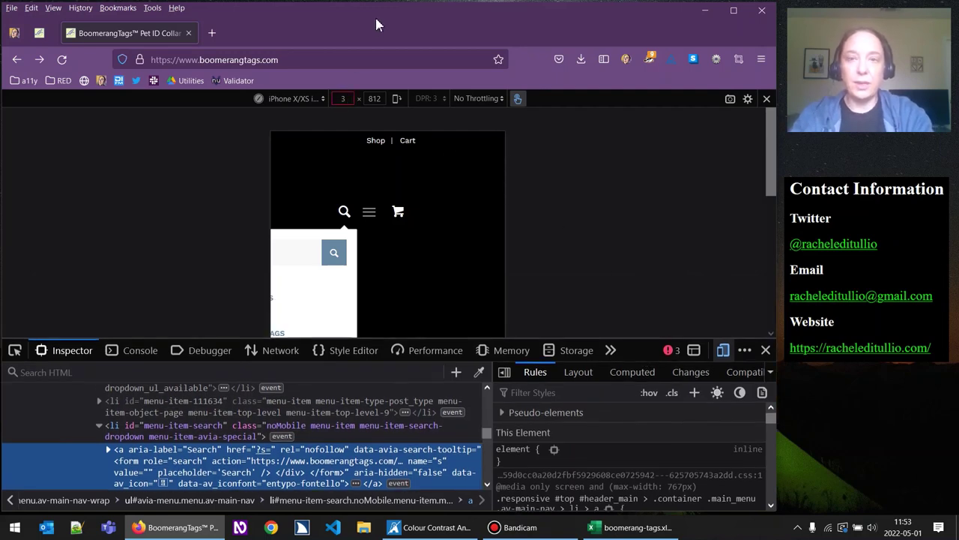
key(Tab)
text(256)
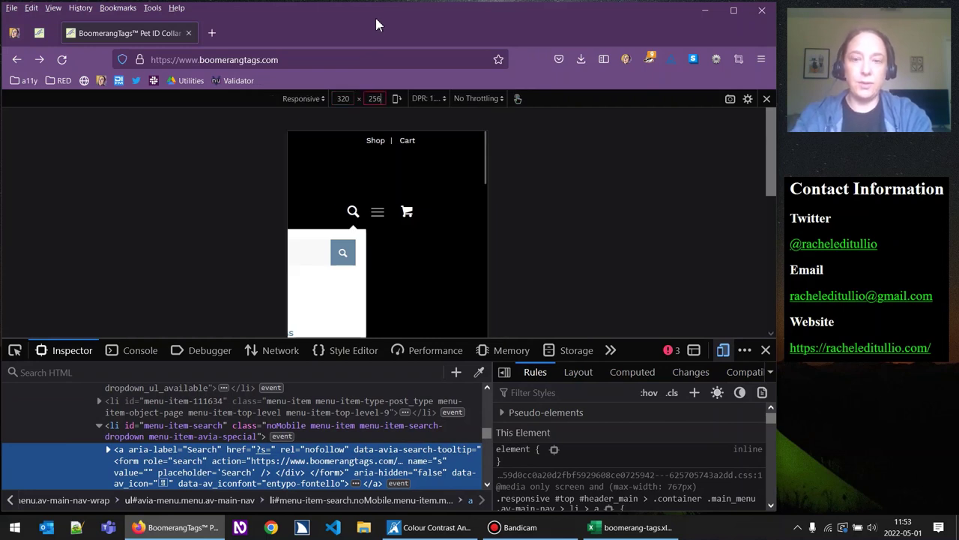
click(353, 212)
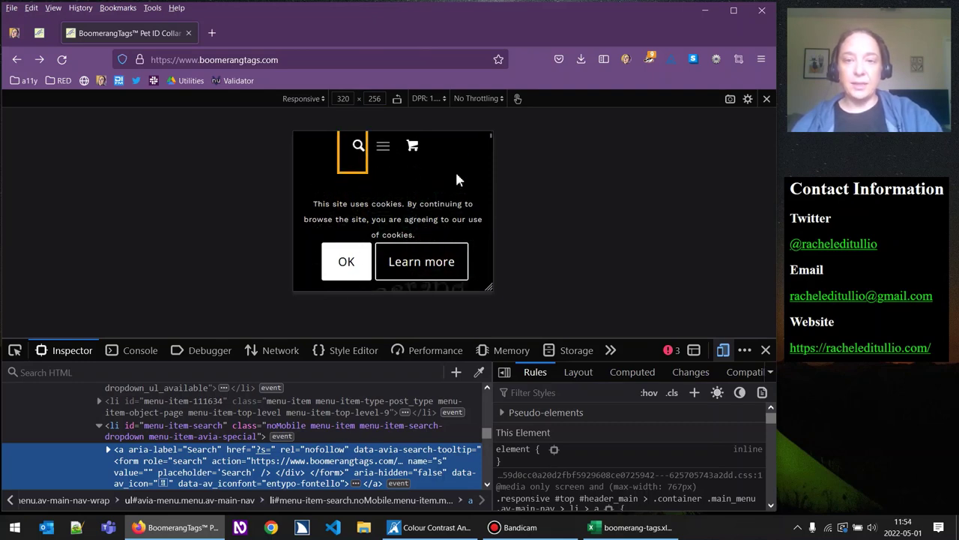
Try the responsive viewport at about 50 × 230 and at 320 × 400
drag(488, 285, 405, 272)
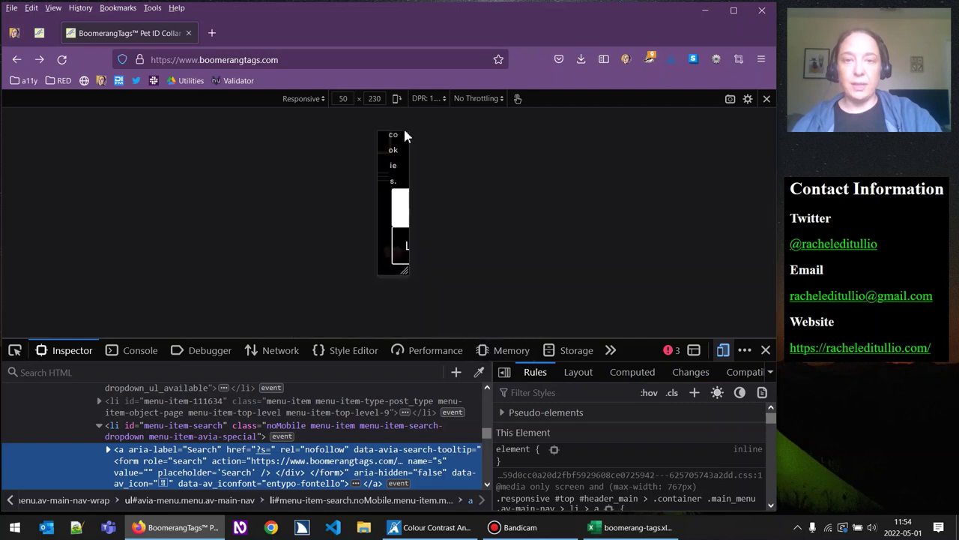
click(345, 99)
text(320)
key(Tab)
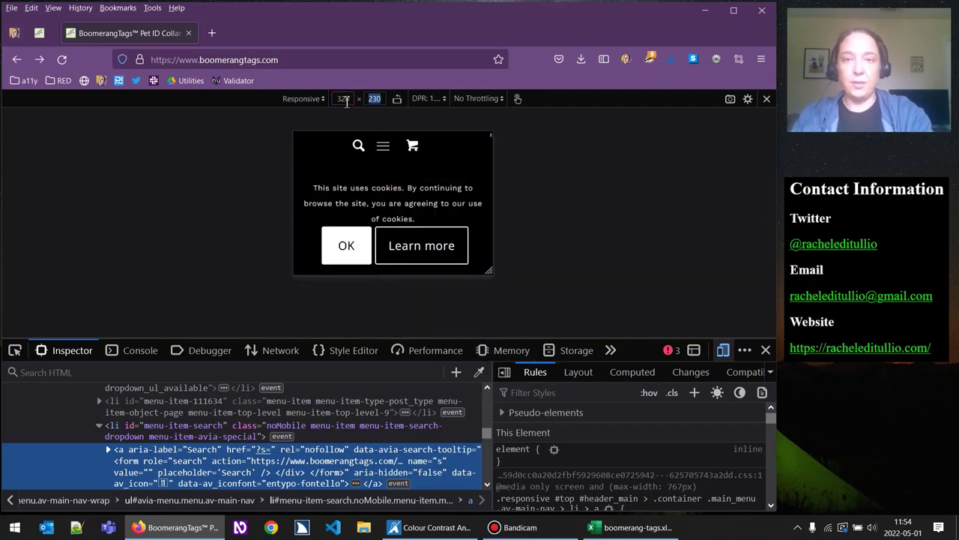
text(400)
key(Return)
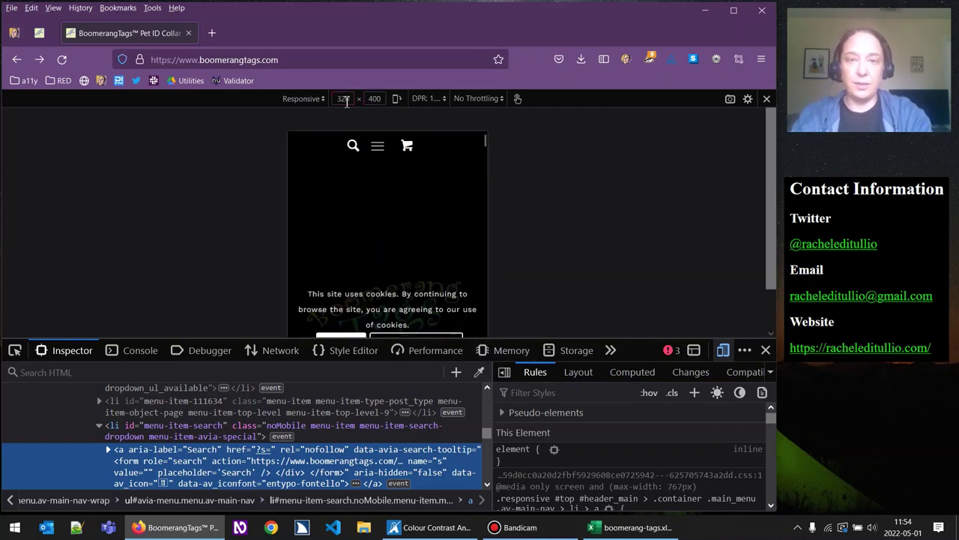
Set the viewport height to 256 and examine how the header and logo reflow behind the cookie notice
key(BackSpace)
key(BackSpace)
key(BackSpace)
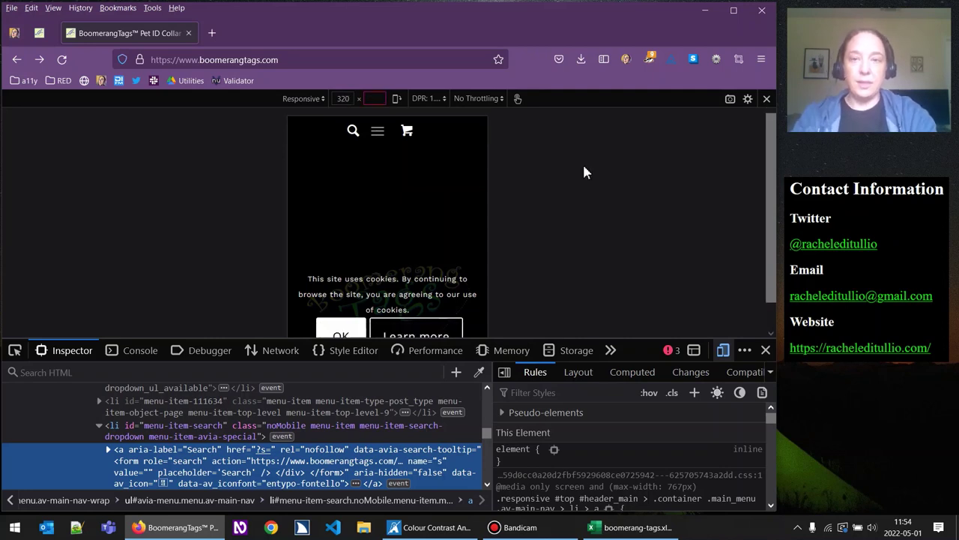
text(256)
scroll(395, 165, down, 2)
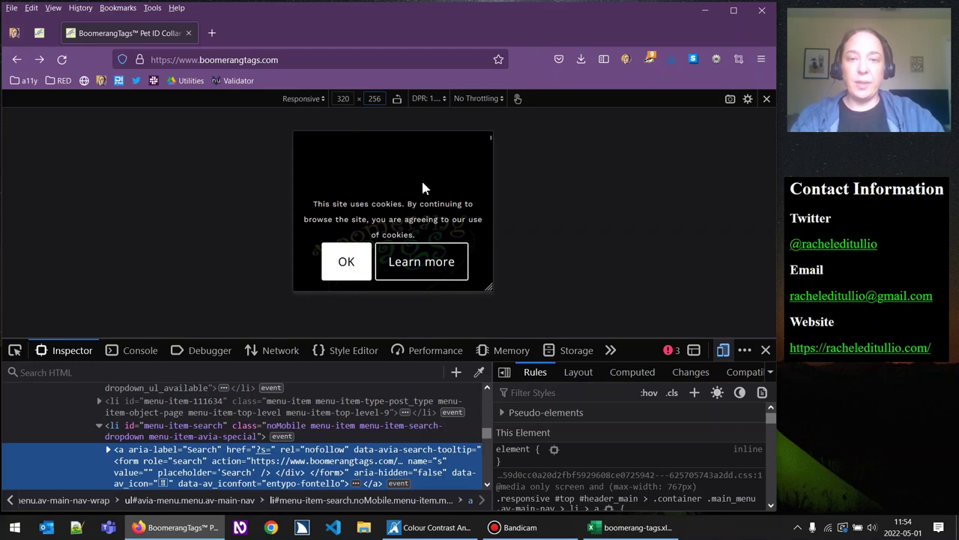
scroll(440, 154, down, 1)
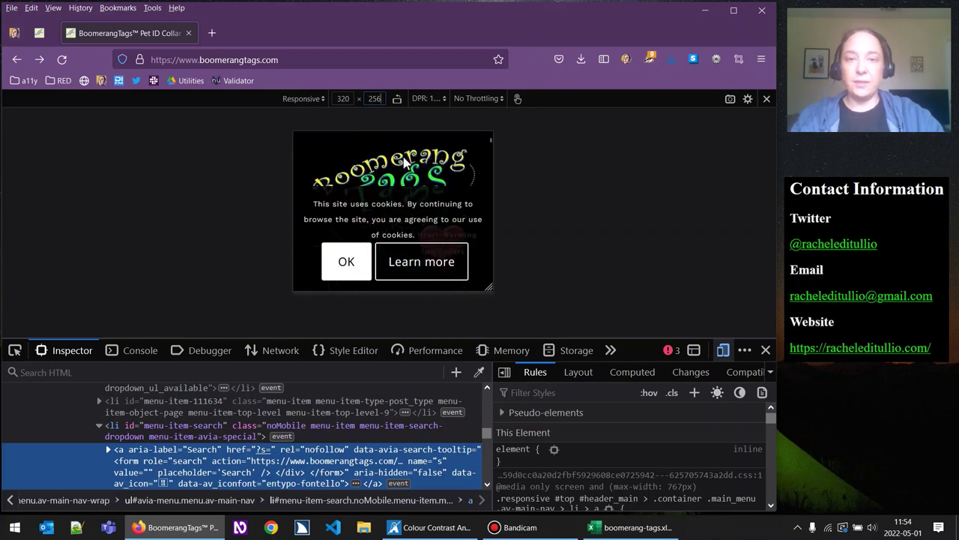
Examine how the cookie notice covers the header and content of the page at the 320 × 256 viewport size
scroll(404, 161, down, 4)
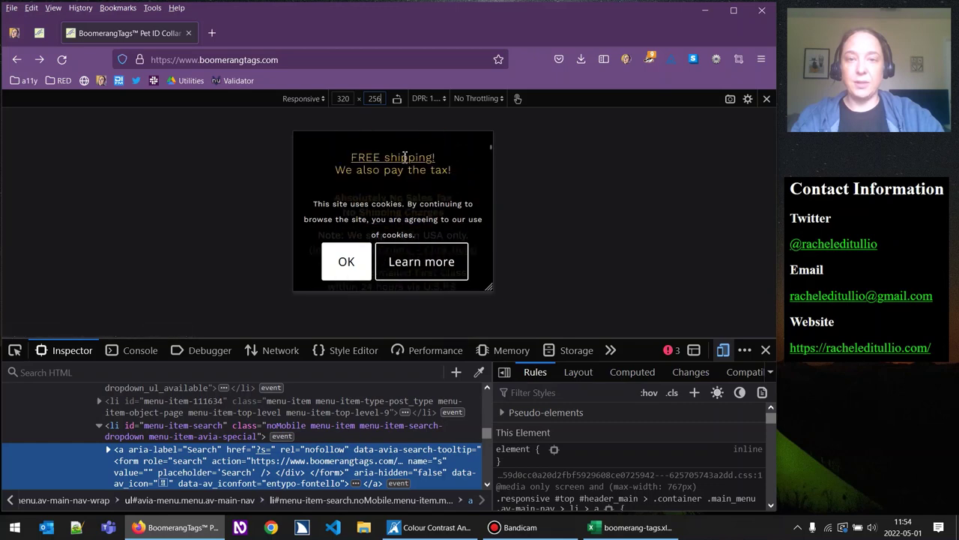
scroll(405, 157, down, 2)
scroll(405, 159, up, 8)
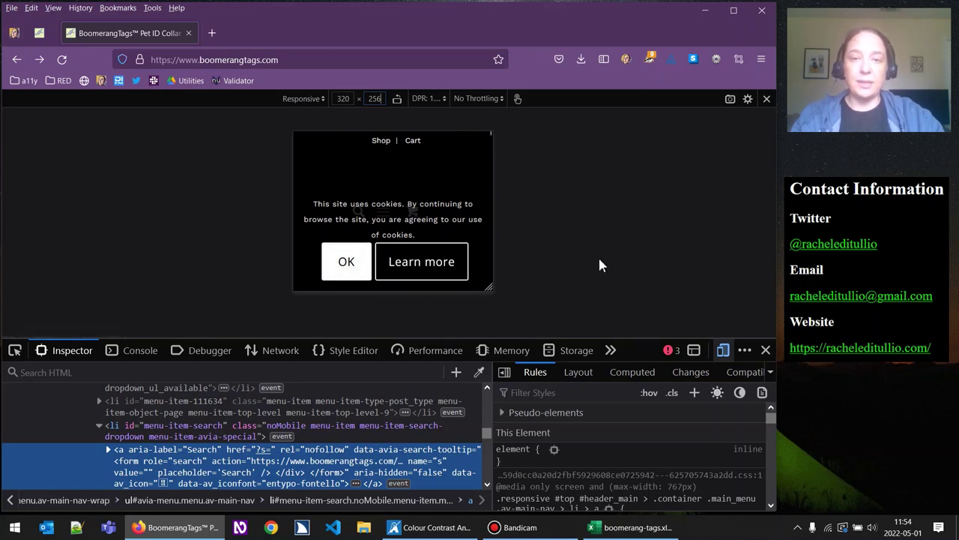
scroll(457, 184, down, 3)
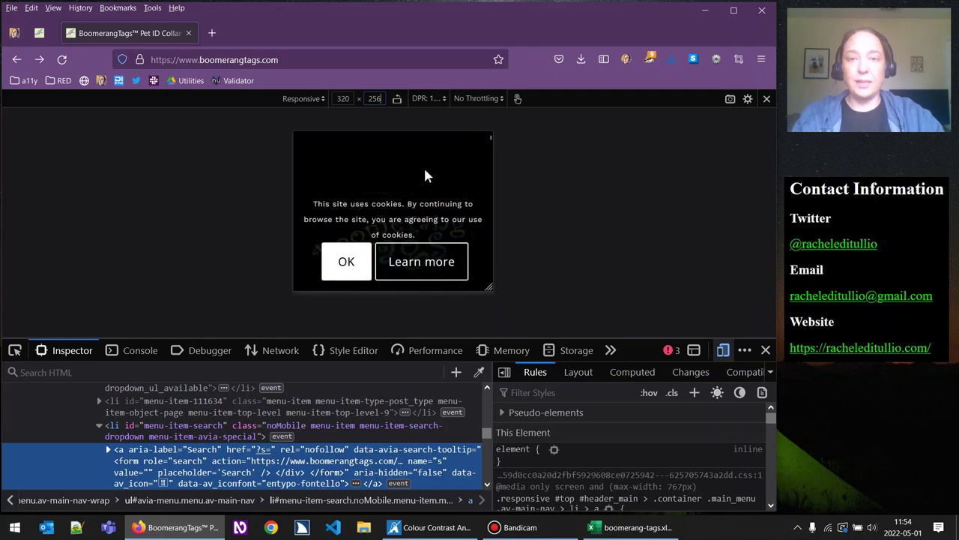
scroll(426, 176, up, 3)
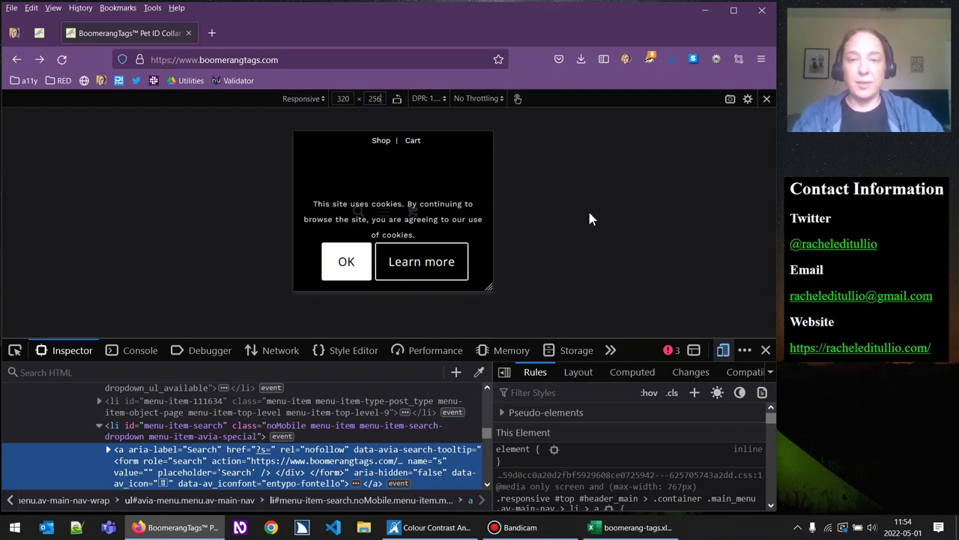
Set the responsive viewport height to 400
click(374, 98)
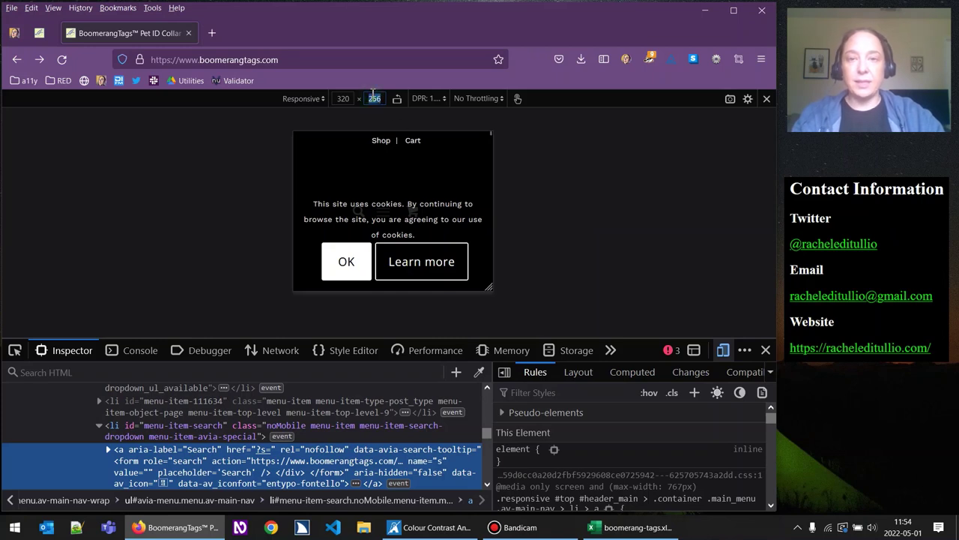
text(400)
key(Return)
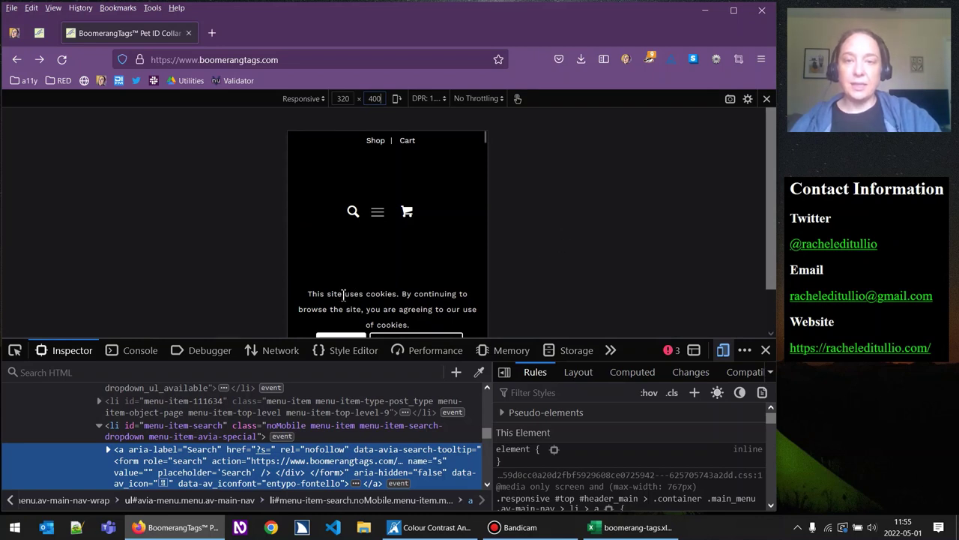
Open the site search in the mobile header and look through the suggestions listed for "cat"
click(350, 214)
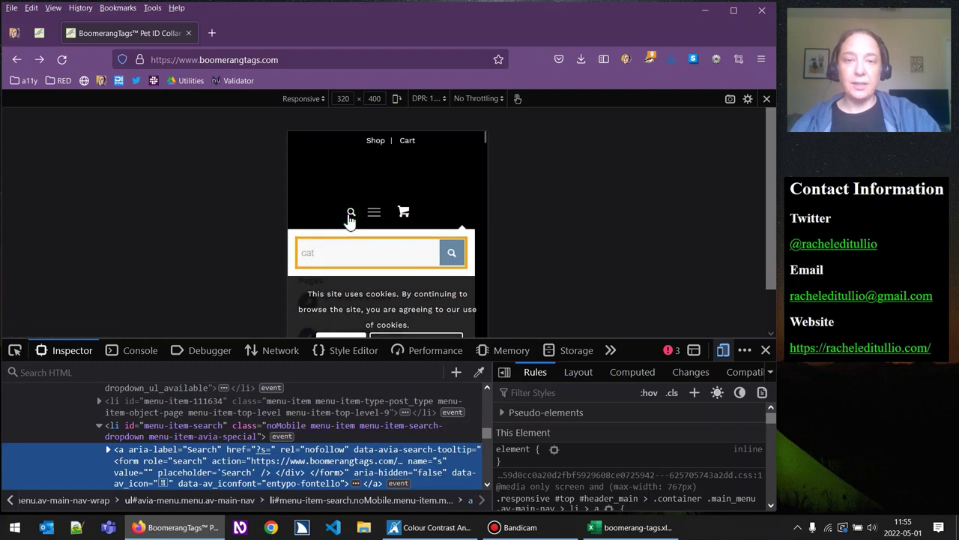
scroll(351, 233, down, 5)
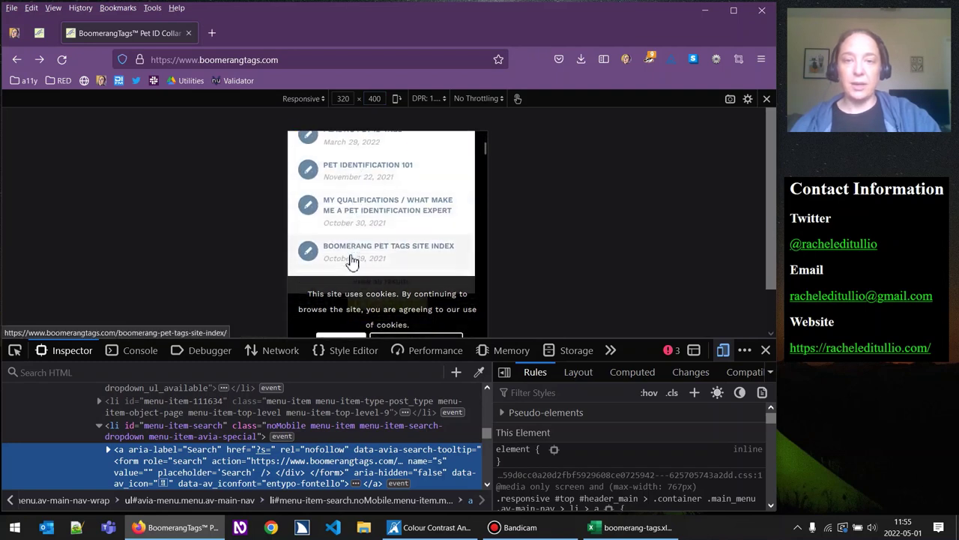
scroll(352, 258, up, 5)
scroll(382, 243, down, 2)
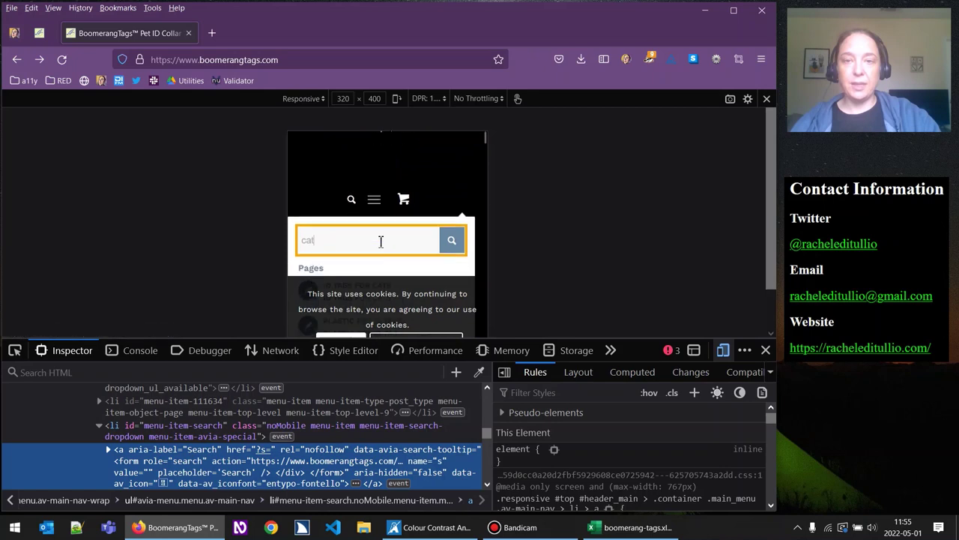
click(377, 150)
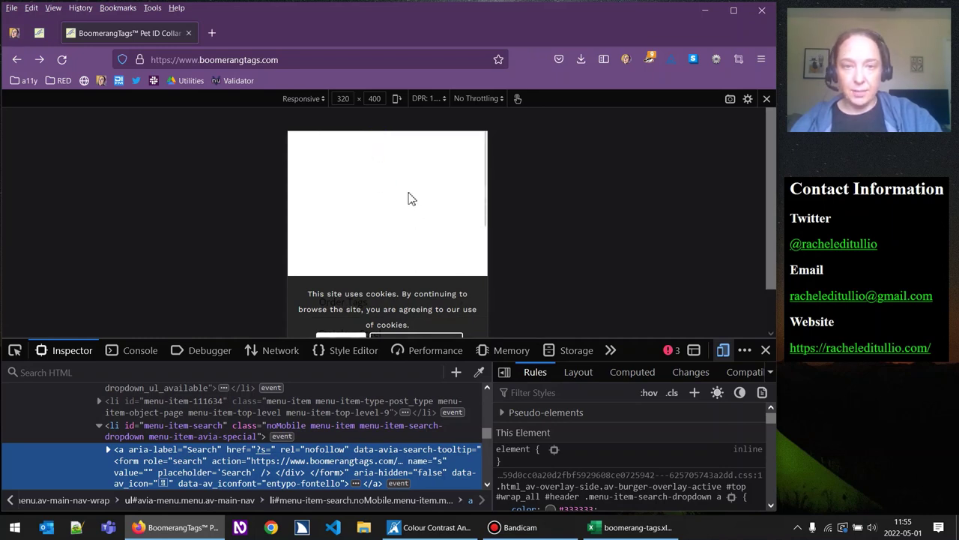
Close and reopen the mobile navigation menu and look through its entries behind the cookie notice
click(381, 210)
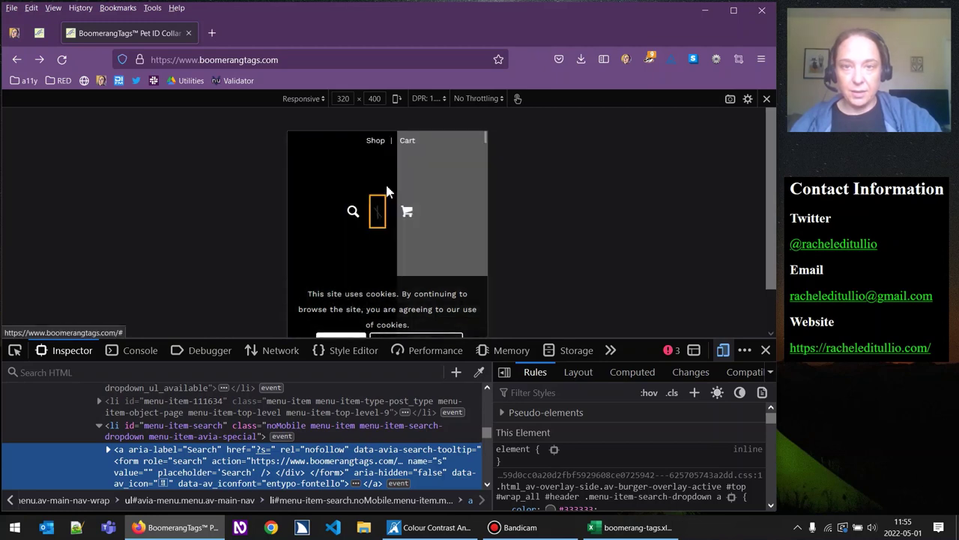
click(377, 213)
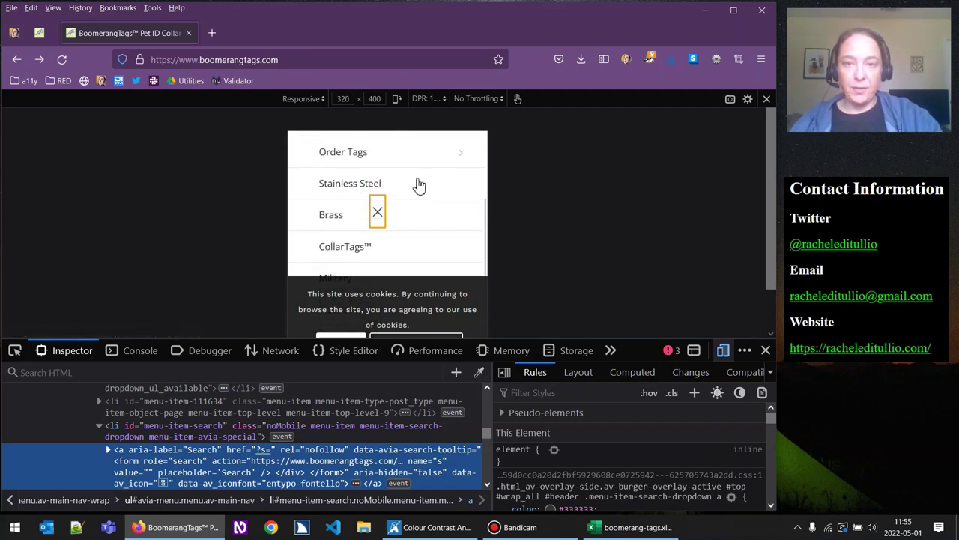
scroll(412, 225, down, 4)
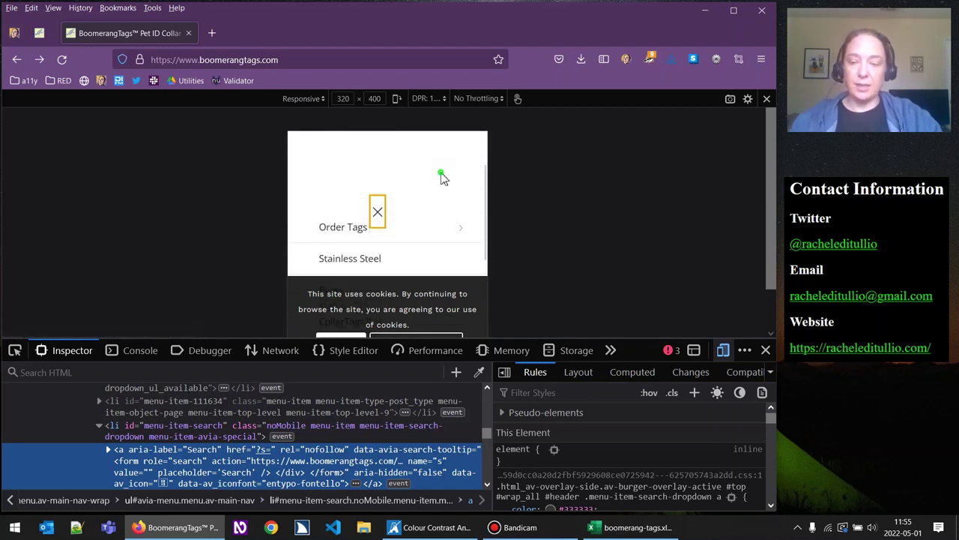
Move keyboard focus to the Order Tags menu entry, expand its submenu and look through the list
key(Tab)
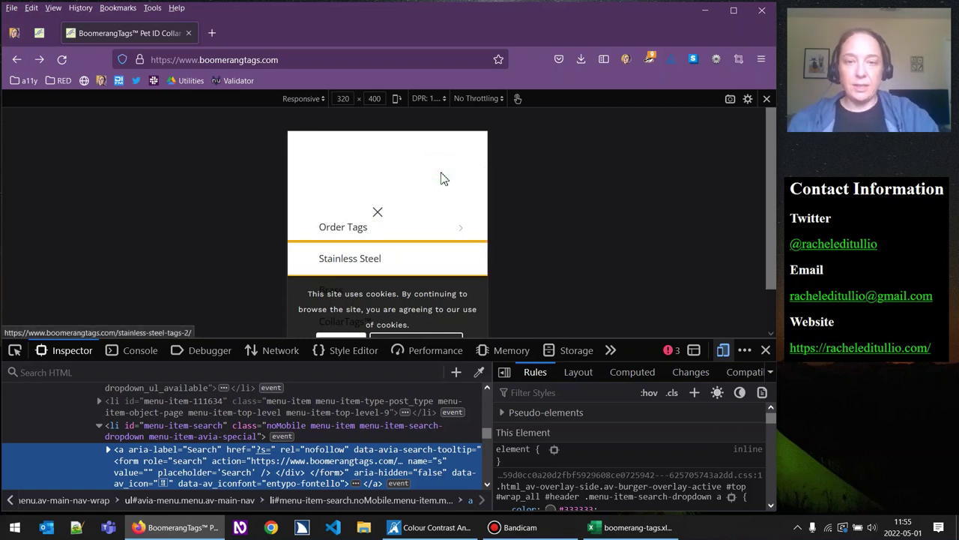
key(shift+Tab)
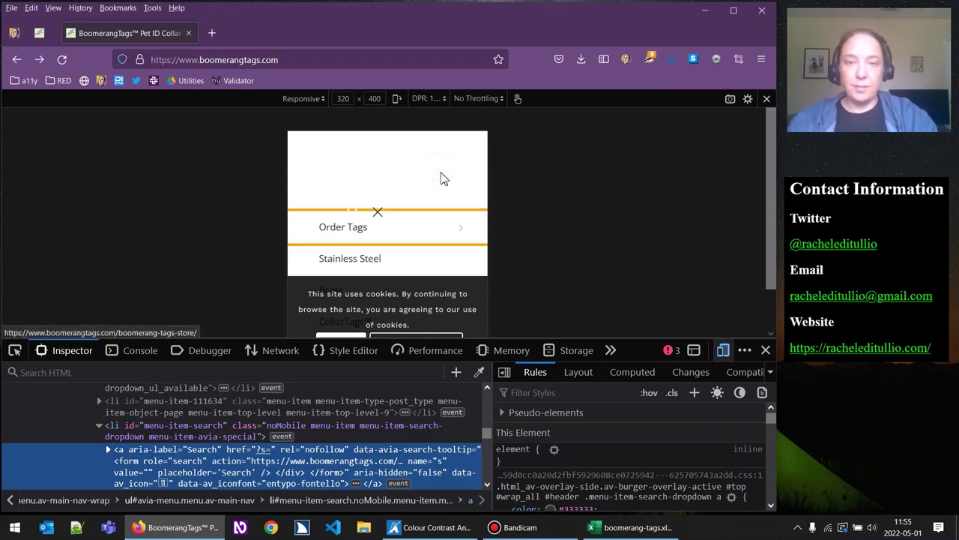
key(Return)
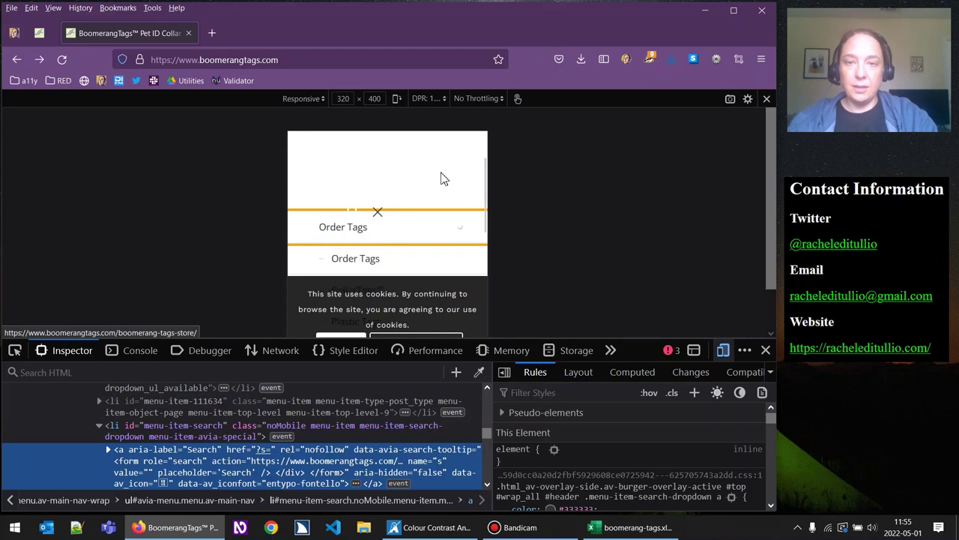
scroll(442, 179, down, 3)
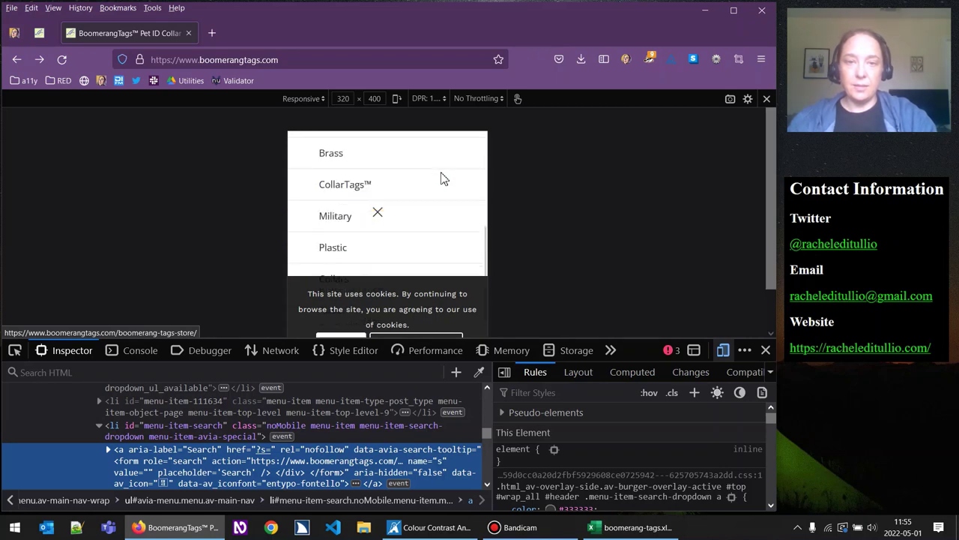
scroll(442, 179, up, 4)
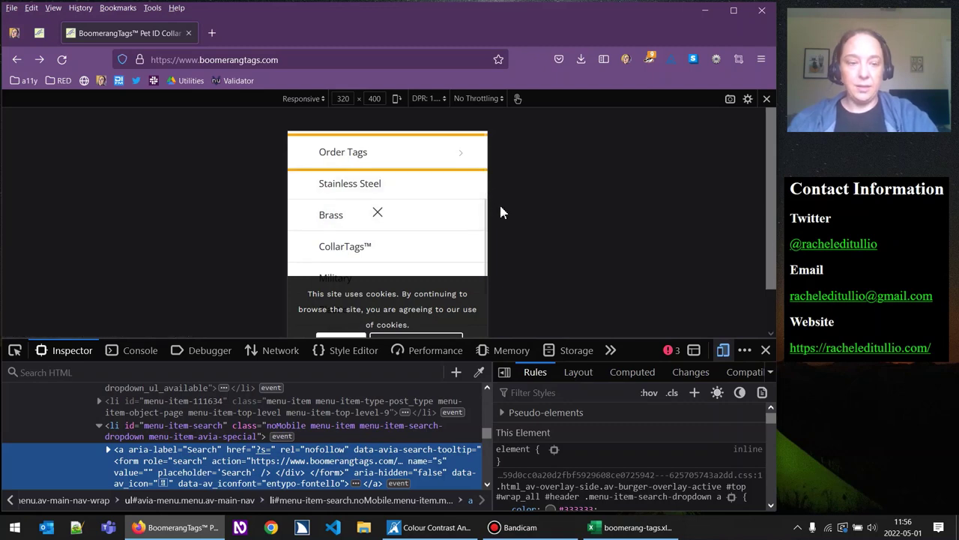
Repeatedly expand and collapse the Order Tags submenu from the keyboard to check how it toggles
key(Return)
key(Return)
key(Return)
key(Return)
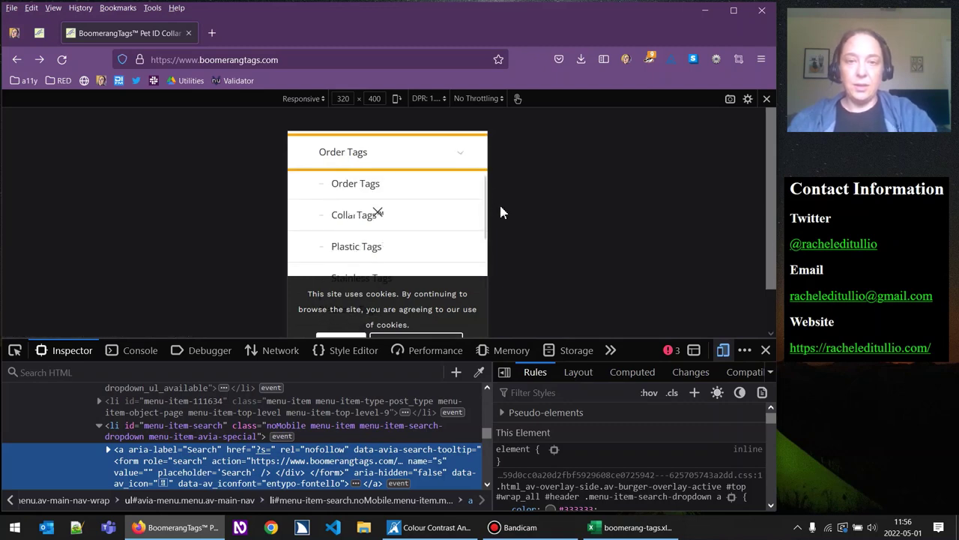
key(Return)
key(Return)
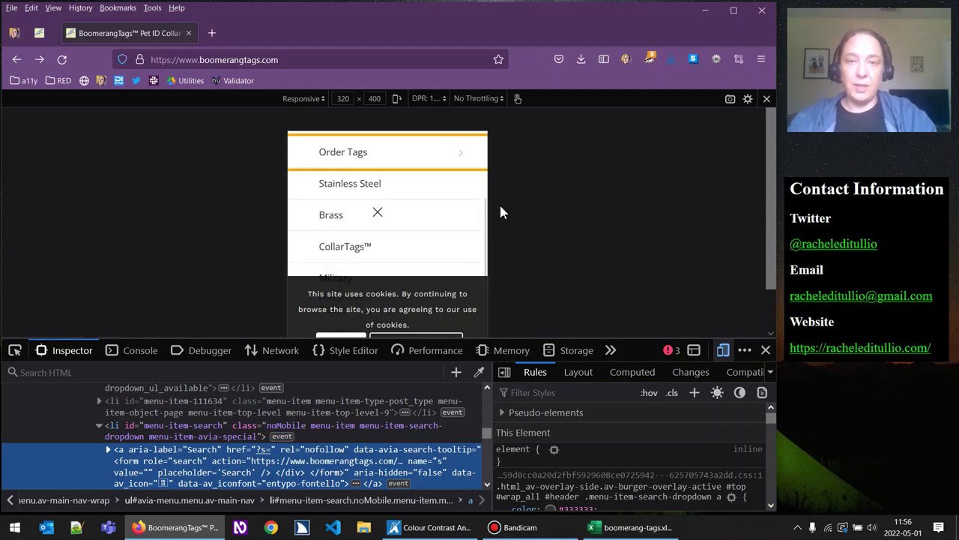
Expand the Order Tags submenu and move keyboard focus through its entries to Collars with CollarTags, checking focus visibility
key(Return)
key(Tab)
key(Tab)
key(Tab)
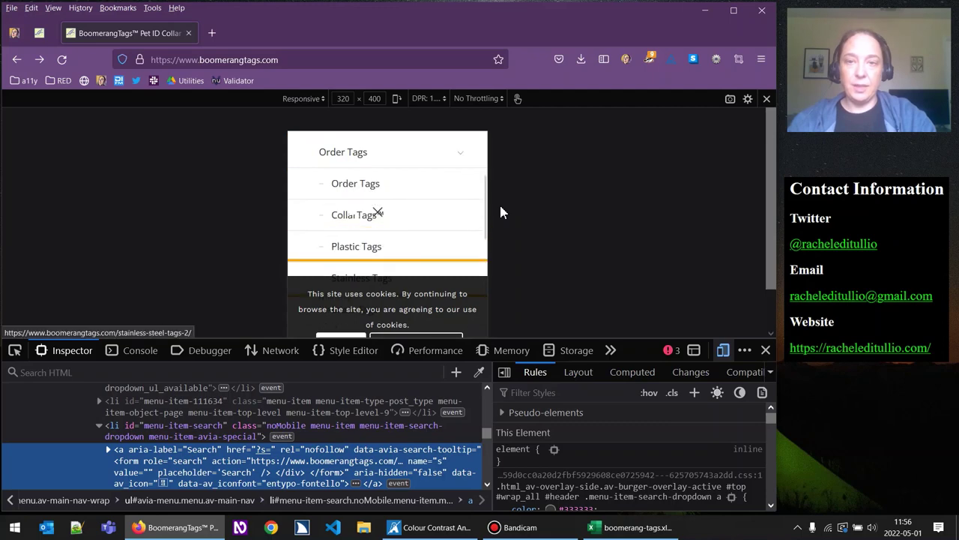
key(Tab)
key(Tab)
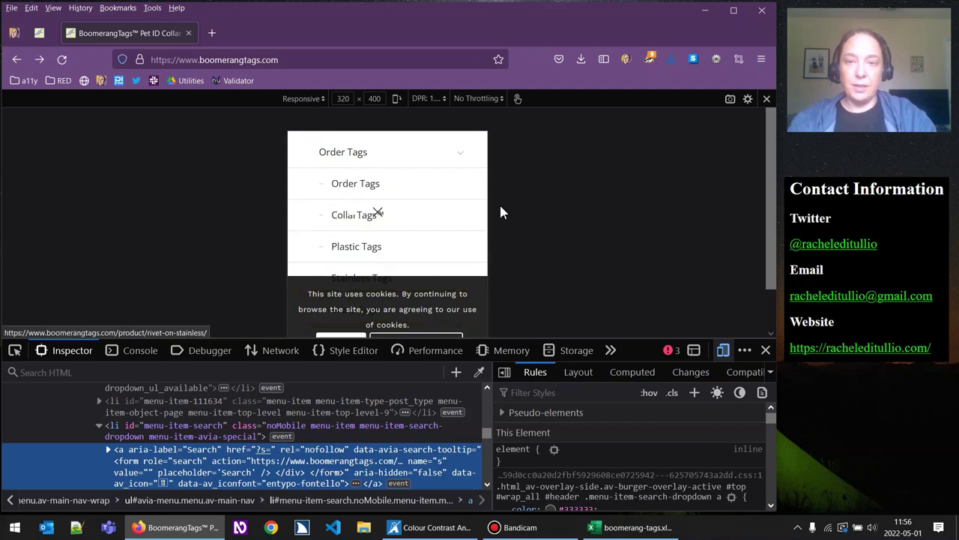
scroll(475, 217, down, 2)
key(Tab)
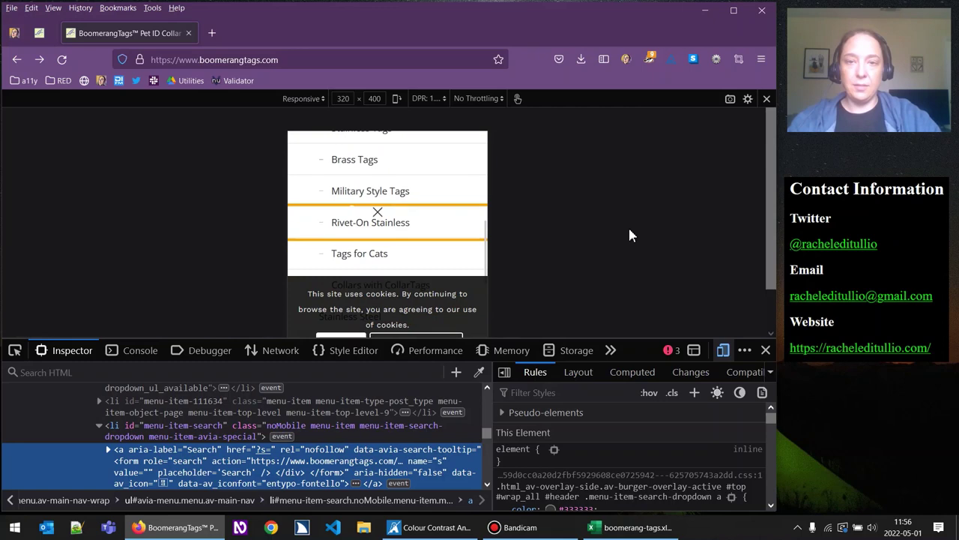
key(Tab)
key(Tab)
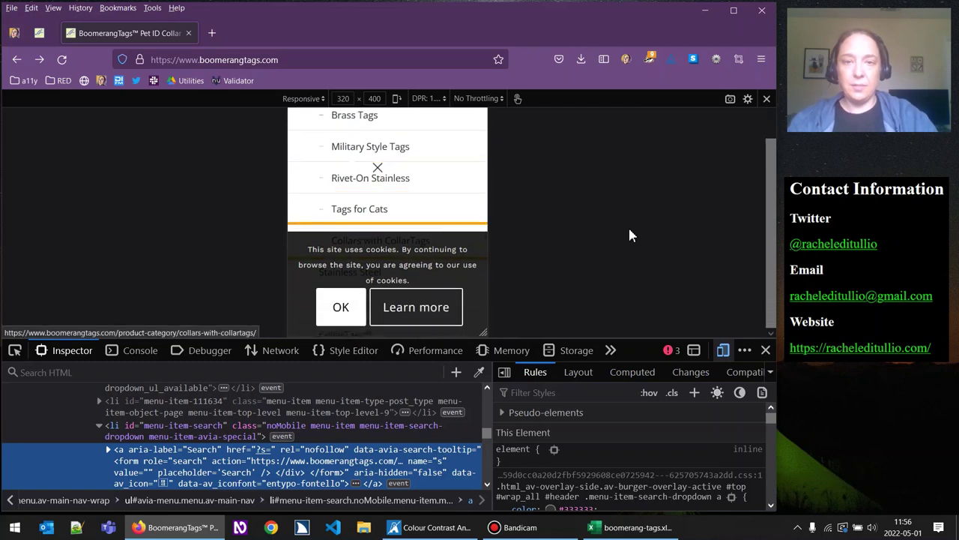
Reload the homepage and reopen the mobile navigation menu at the Order Tags entry
key(Return)
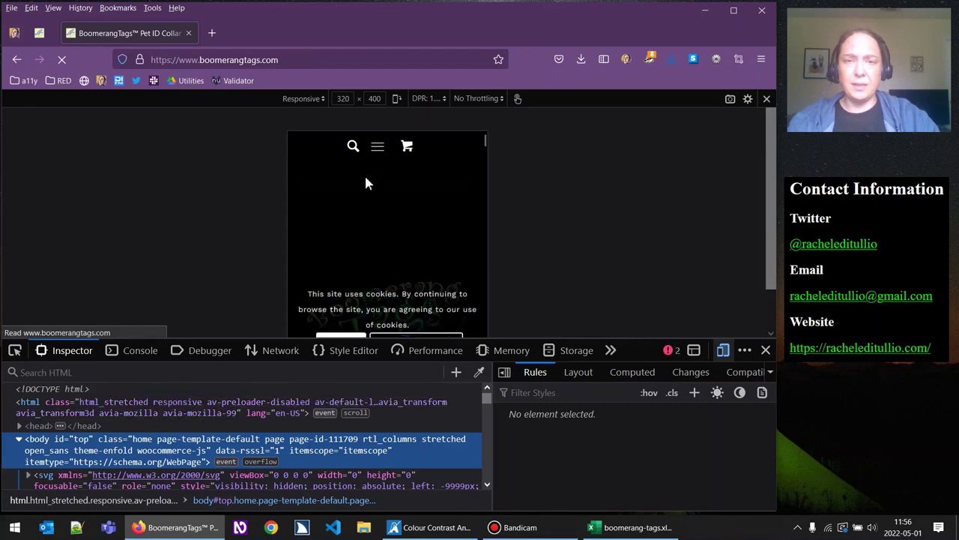
click(326, 147)
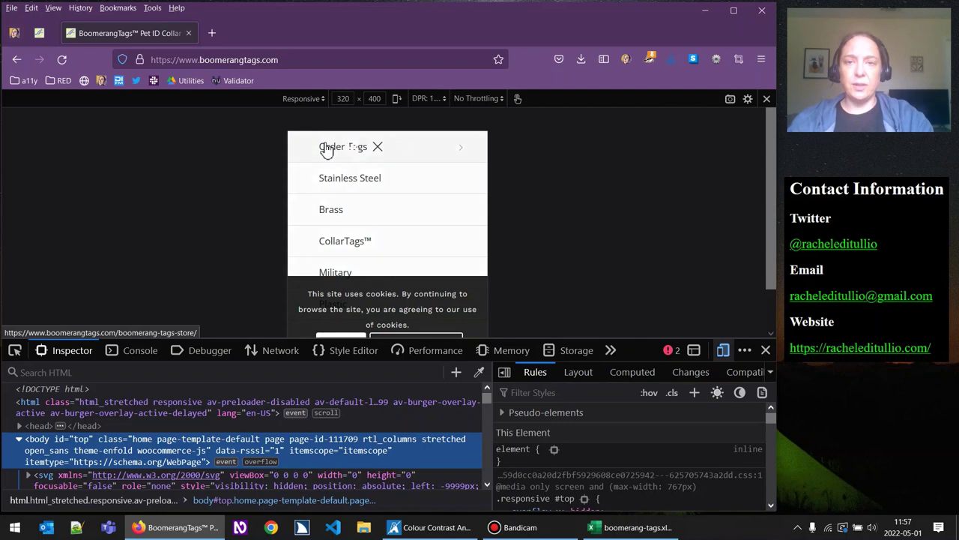
key(Return)
key(Return)
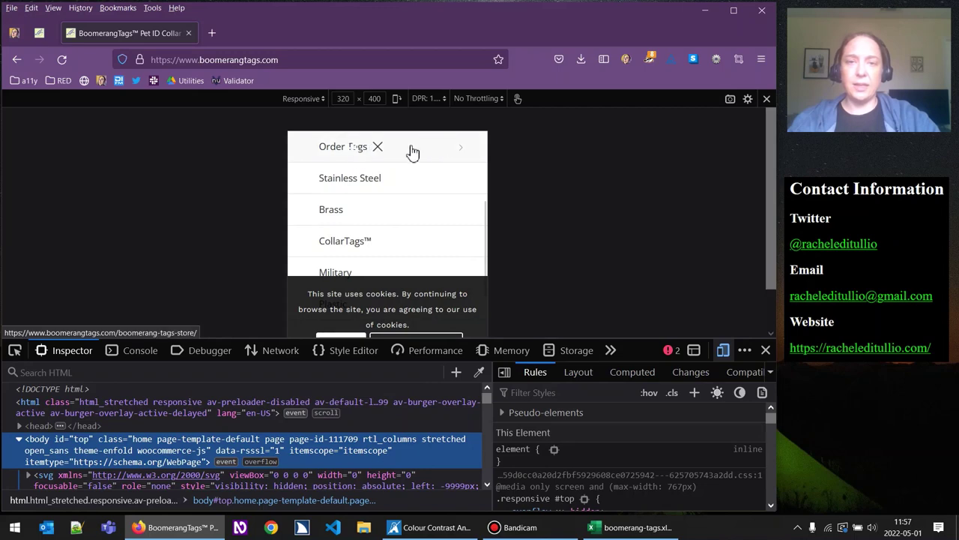
Show and hide the search form twice using the search icon hidden behind the open navigation menu
click(353, 155)
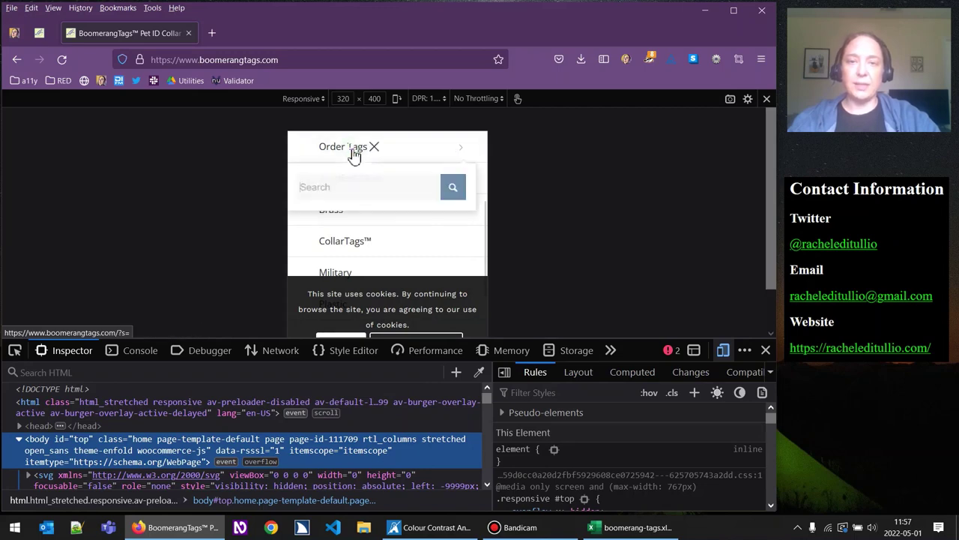
click(354, 155)
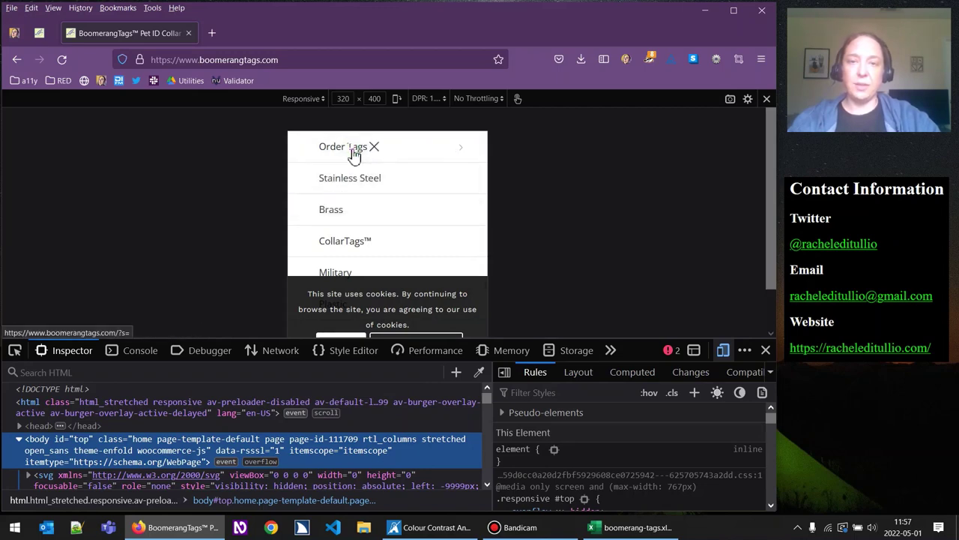
click(353, 155)
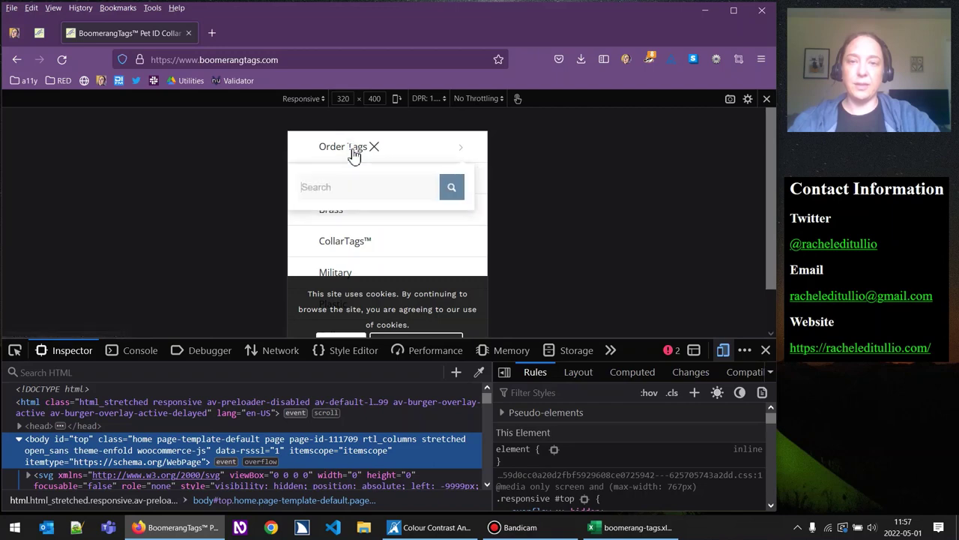
click(354, 155)
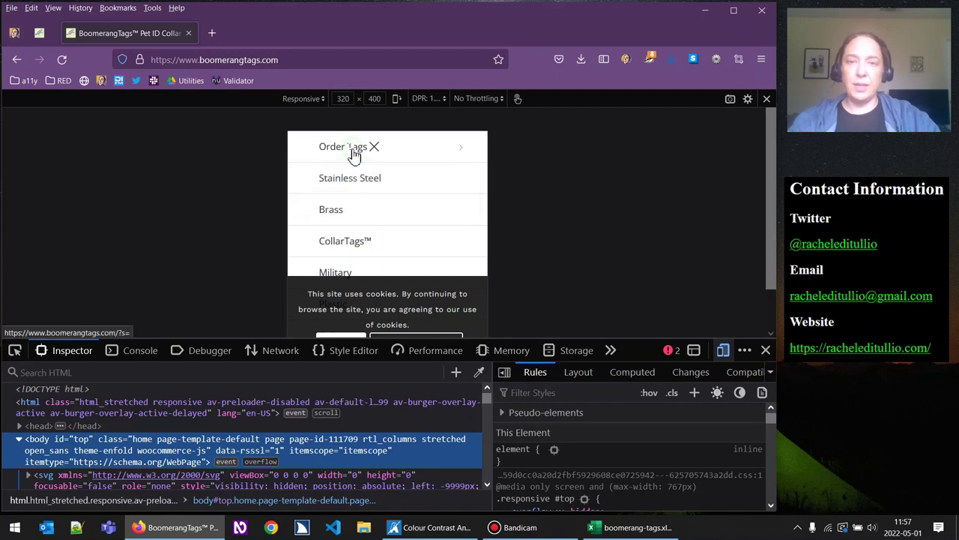
Inspect the navigation menu's close icon and expand its nested spans to examine the strong "Menu" element and its style rules
right_click(378, 152)
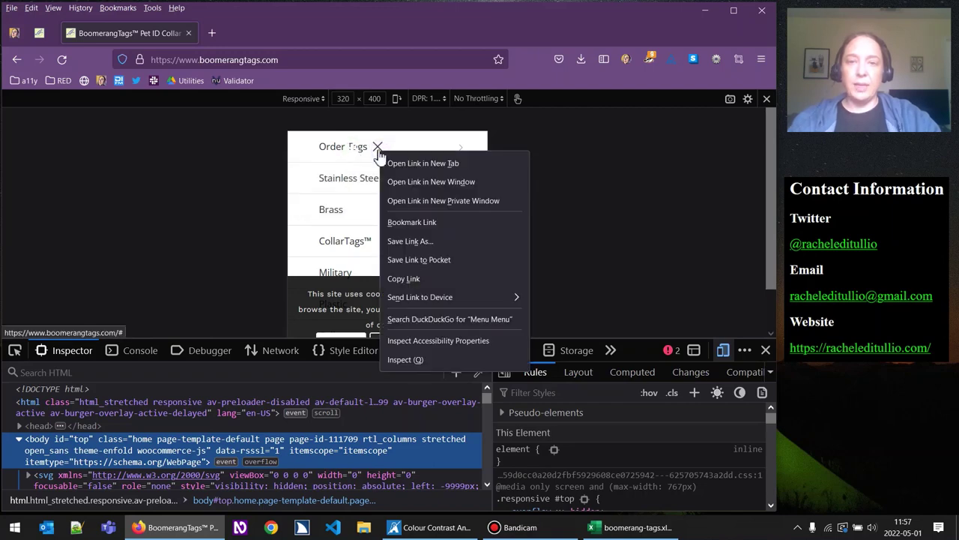
click(404, 358)
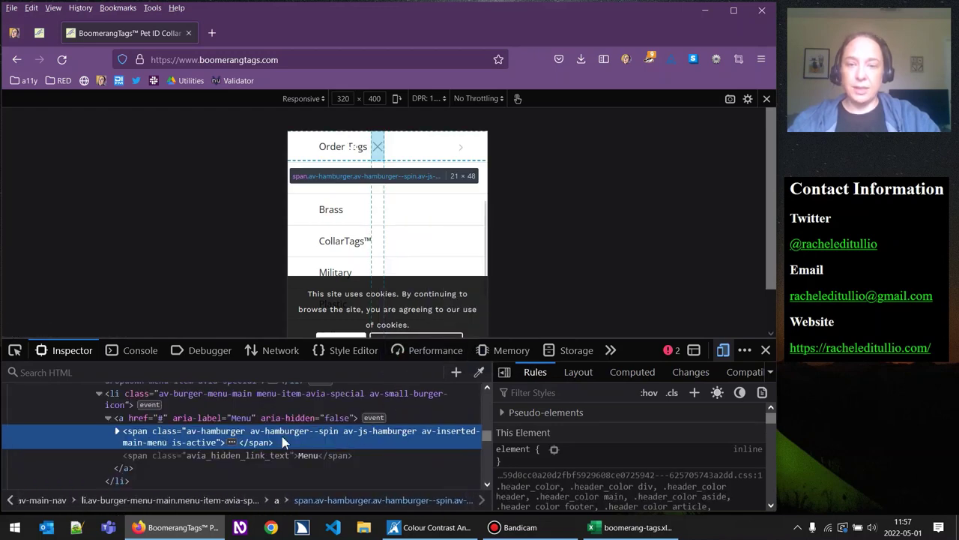
click(117, 432)
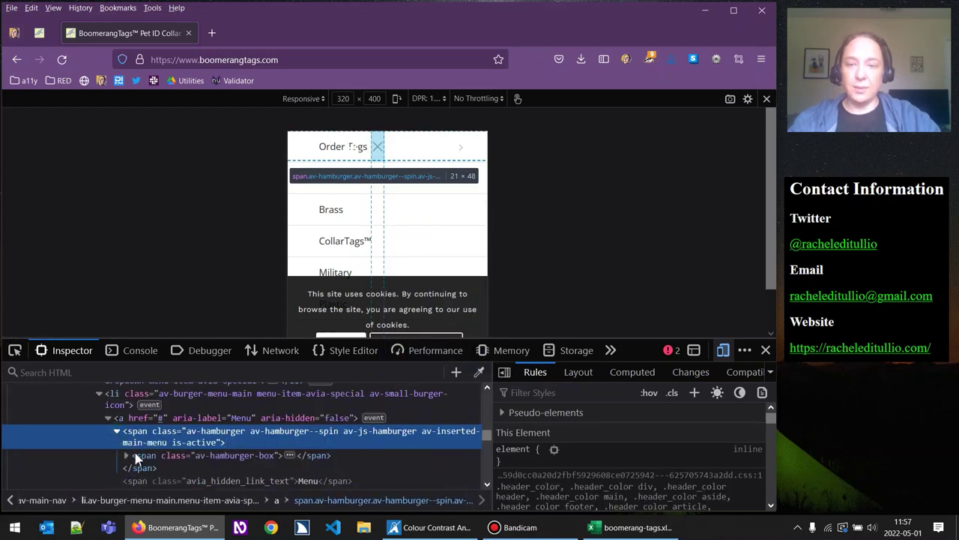
click(127, 455)
scroll(705, 479, down, 3)
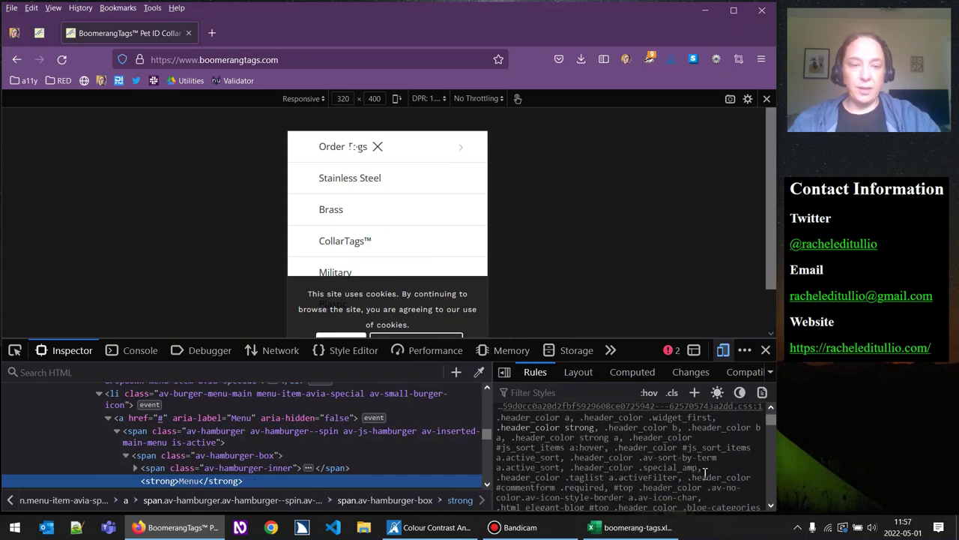
Review the strong "Menu" element's style rules and the surrounding navigation markup, and close the developer tools
scroll(390, 442, down, 2)
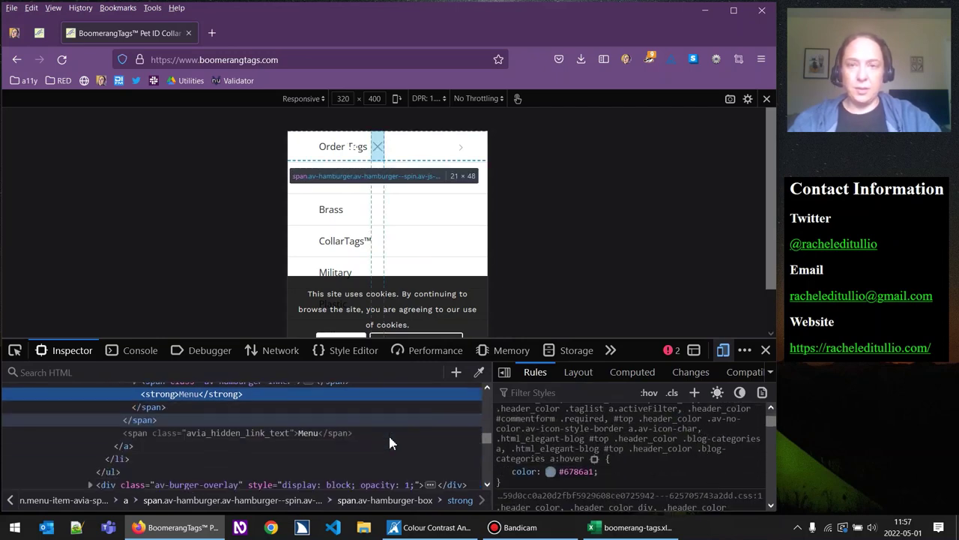
scroll(390, 442, up, 2)
scroll(388, 434, up, 4)
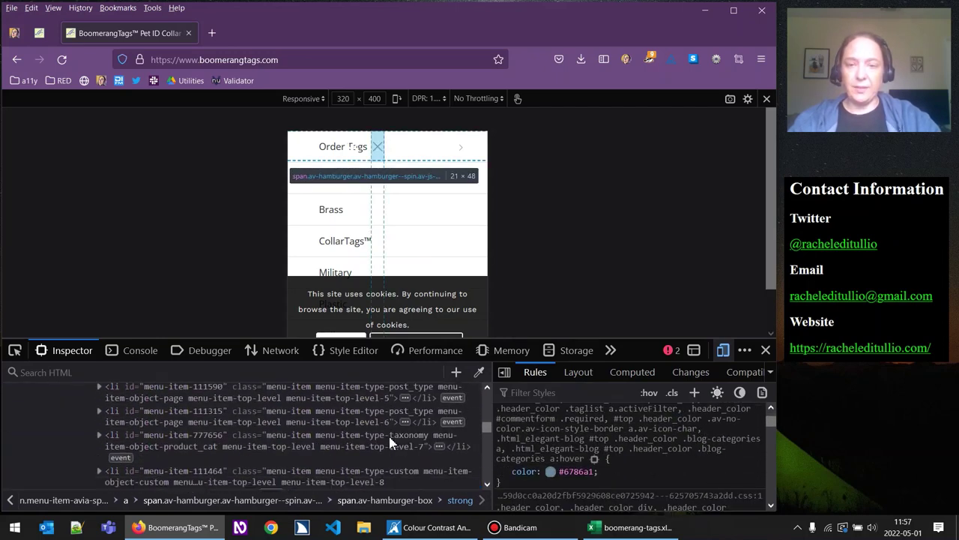
click(766, 350)
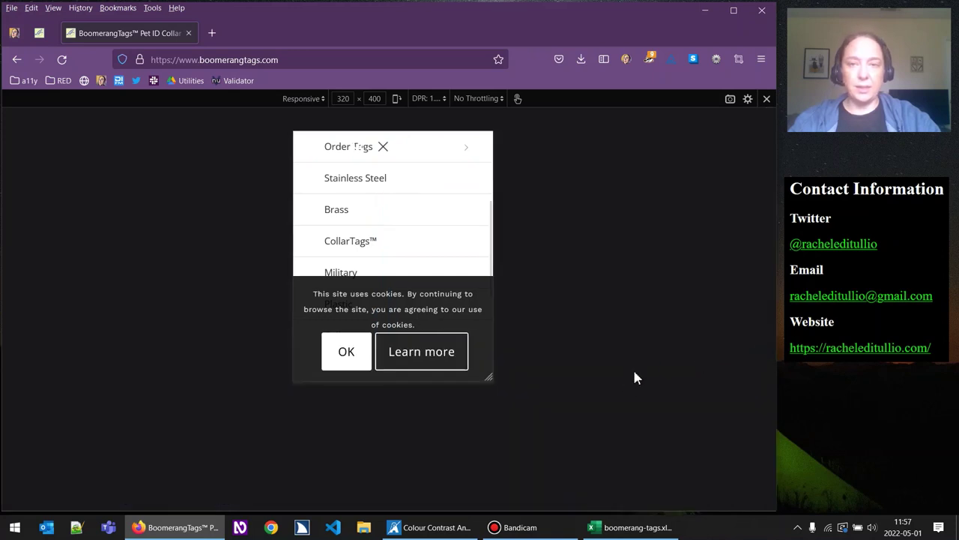
Start the NVDA screen reader and move keyboard focus through the header to the navigation menu's close icon, closing the menu
click(241, 528)
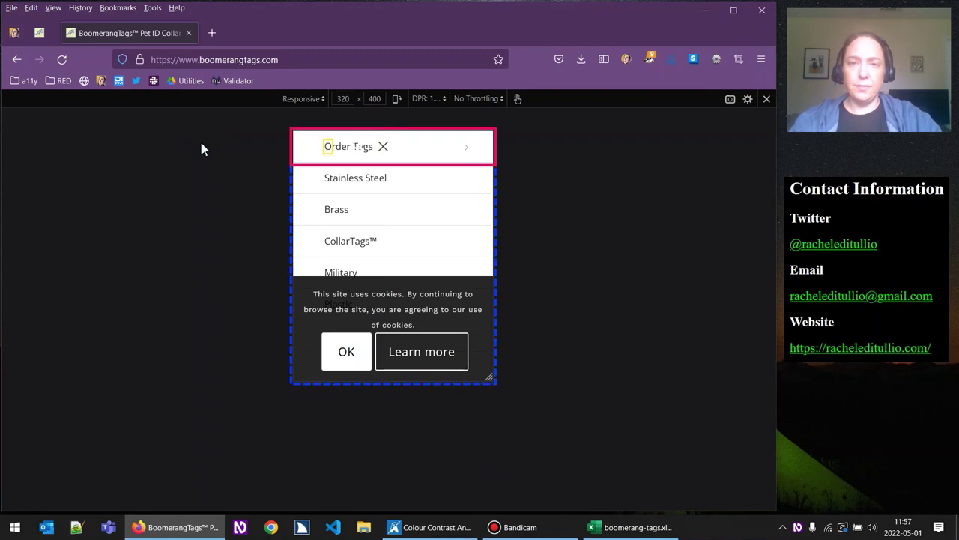
key(Tab)
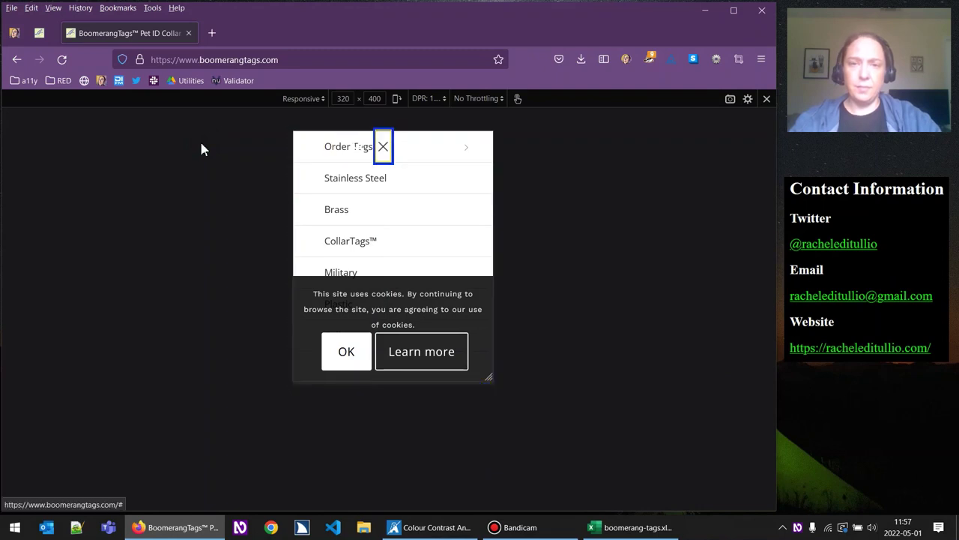
key(Tab)
key(Tab)
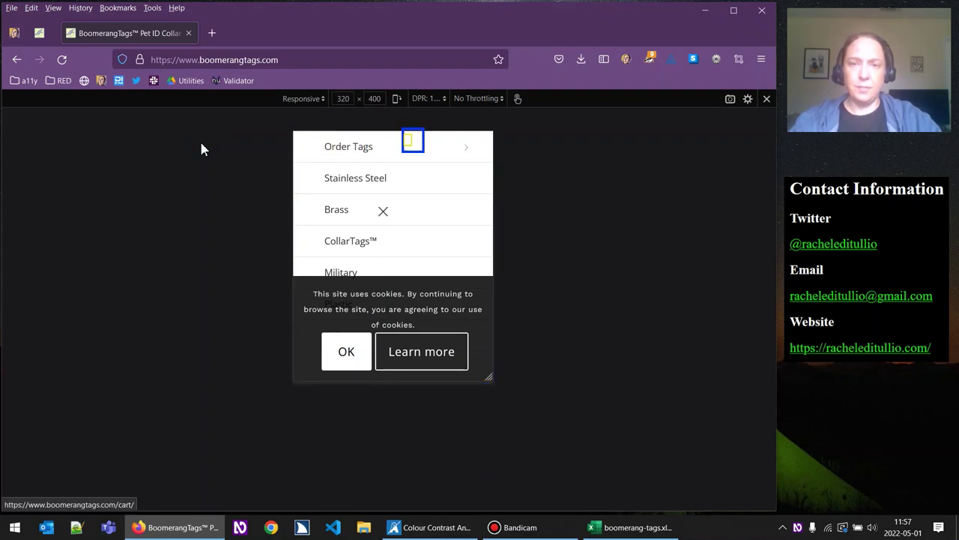
key(Tab)
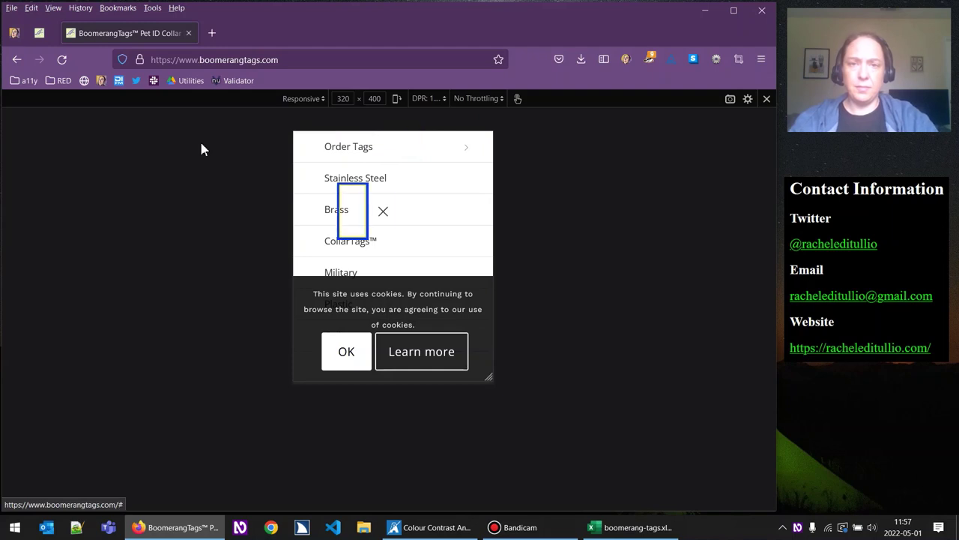
key(Tab)
key(Return)
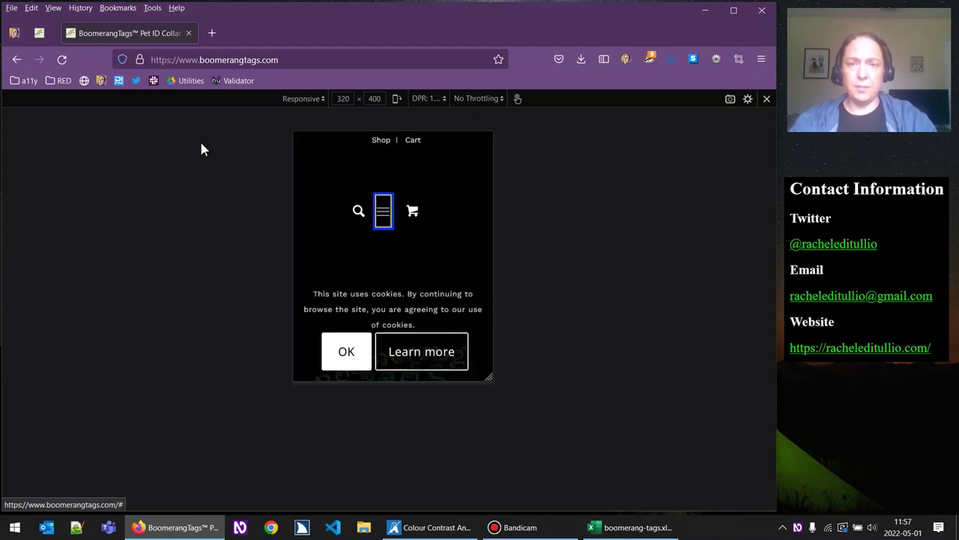
Toggle the navigation menu from its hamburger icon, check the adjacent focus stops, and leave the menu open with focus on its close icon
key(Return)
key(Return)
key(shift+Tab)
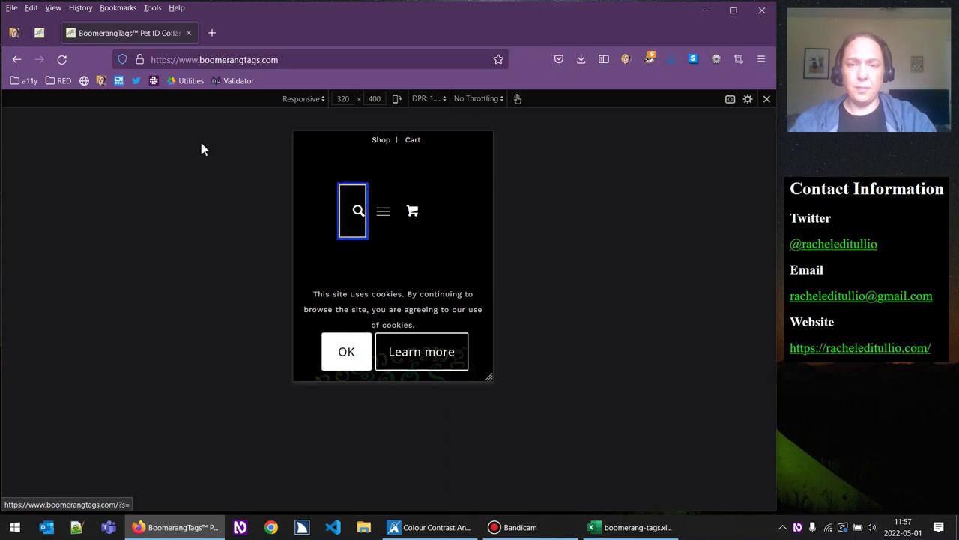
key(Tab)
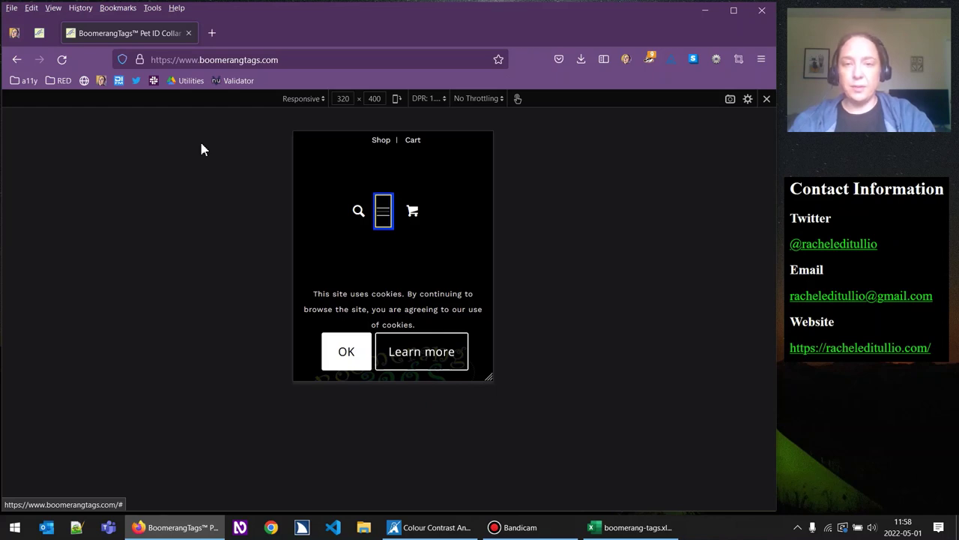
key(Return)
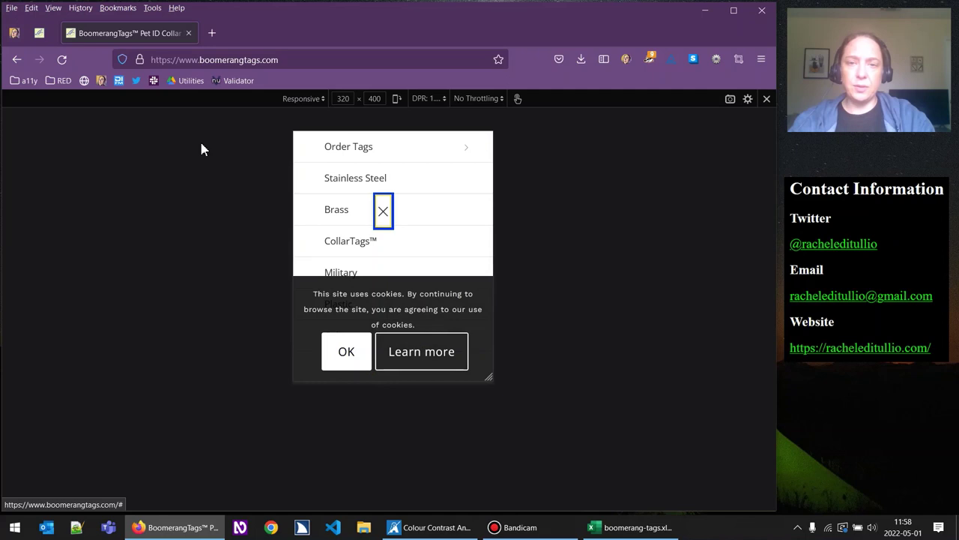
key(Tab)
key(shift+Tab)
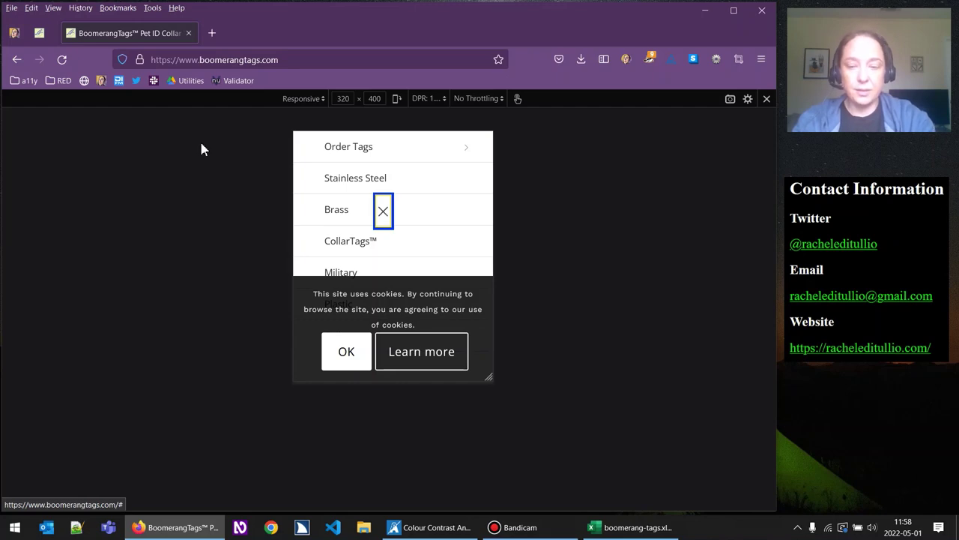
Inspect the navigation menu's close icon and examine its hidden "Menu" text span and the parent link with aria-label "Menu"
right_click(383, 215)
click(413, 422)
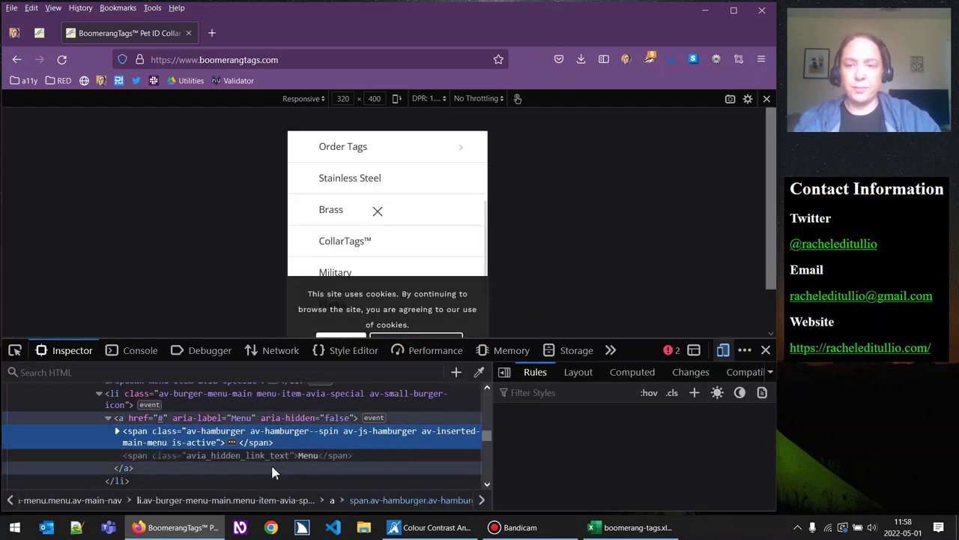
click(265, 457)
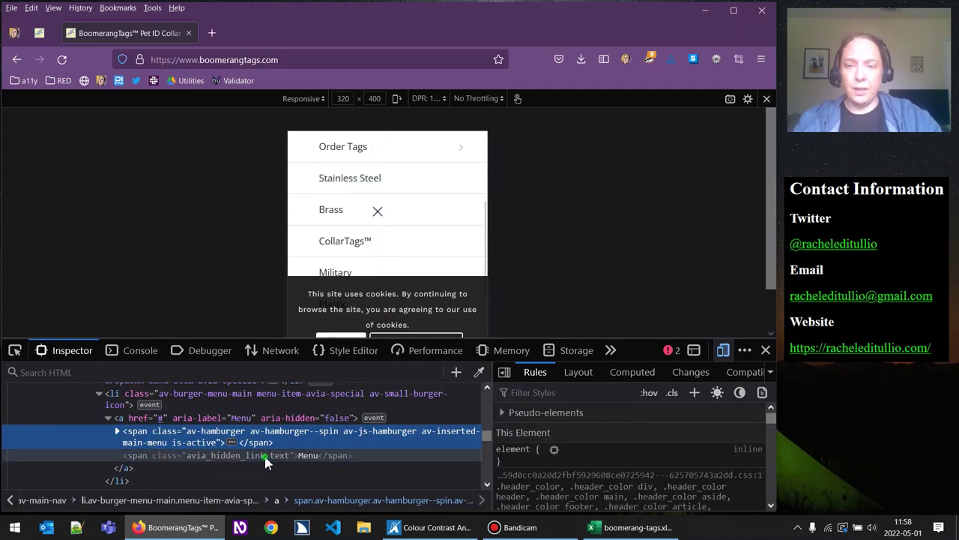
click(200, 444)
click(204, 421)
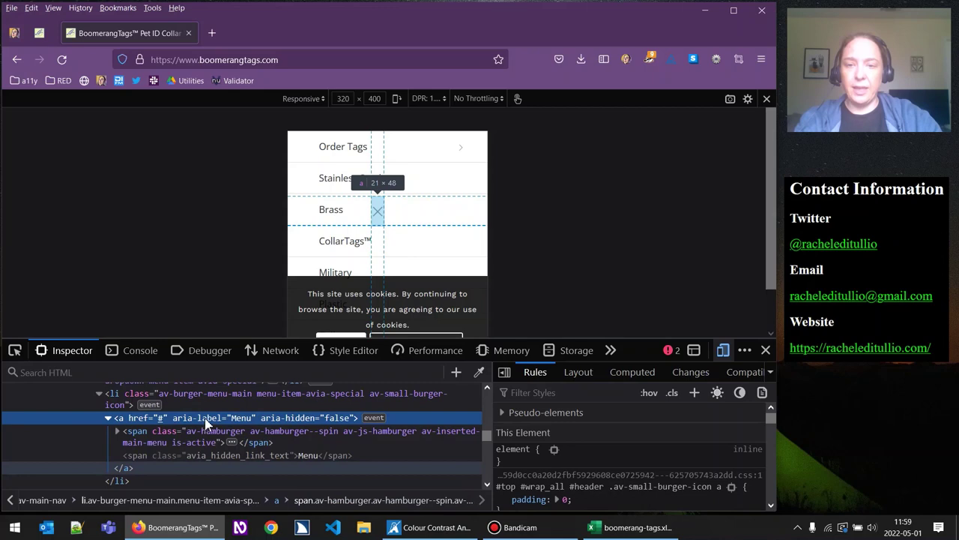
Edit the open menu's close link as HTML, replacing the anchor and its href with a button and adding aria-expanded="false"
right_click(203, 425)
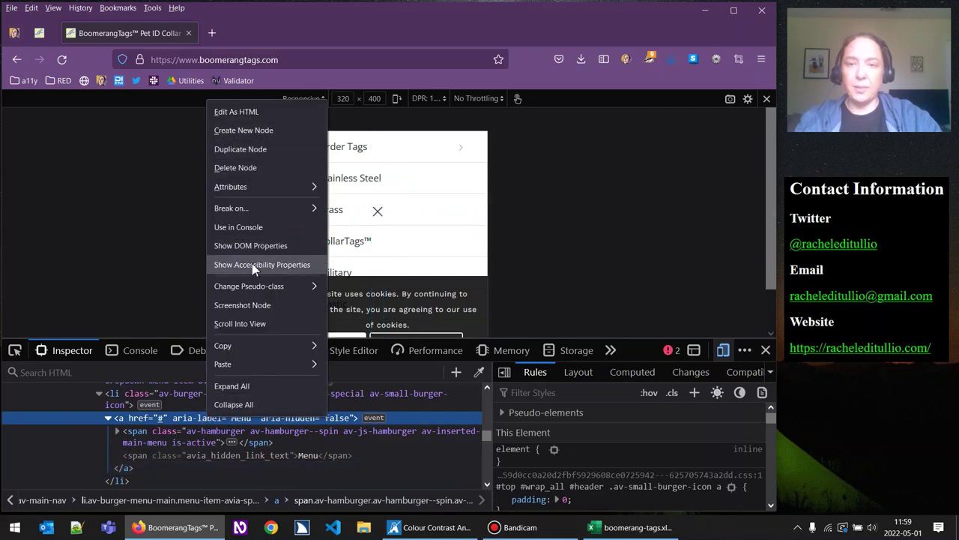
click(251, 113)
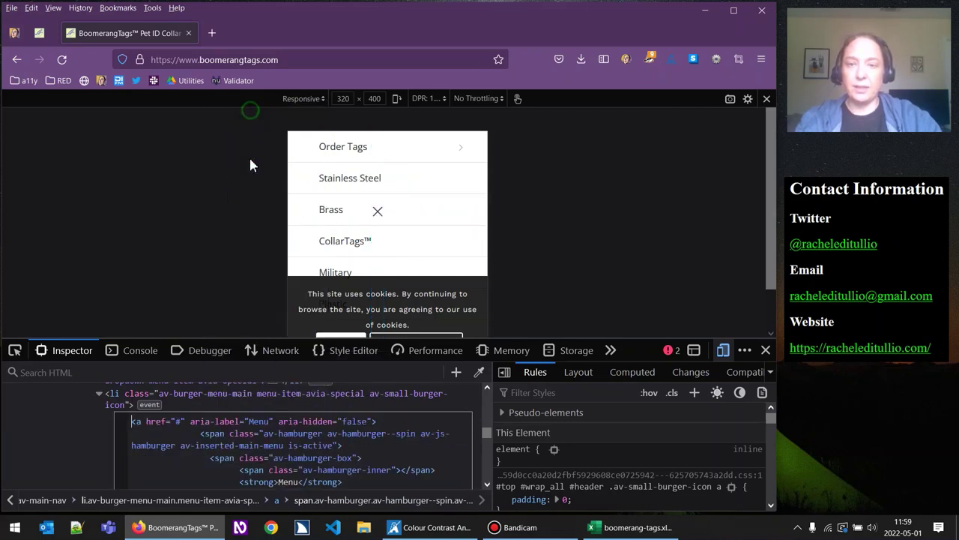
drag(135, 421, 186, 424)
text(button)
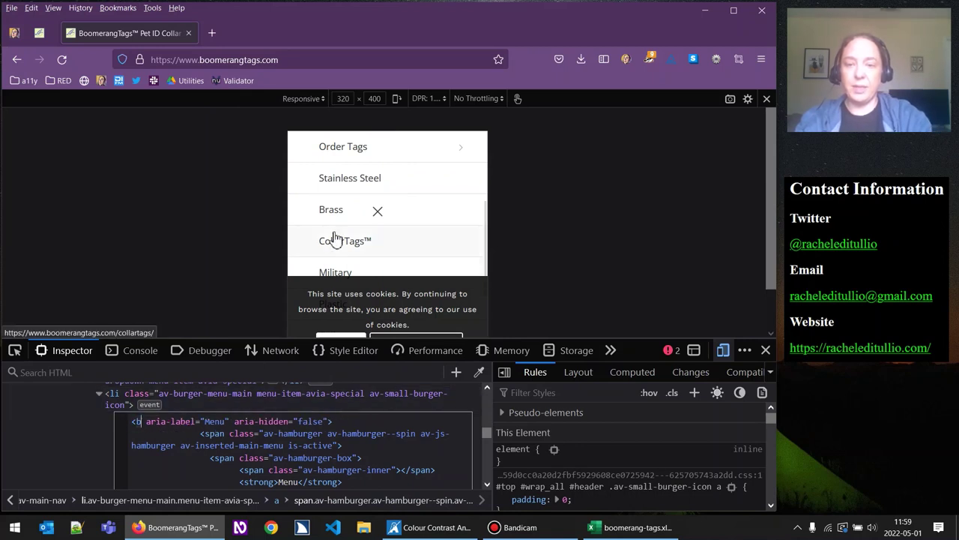
key(End)
key(Left)
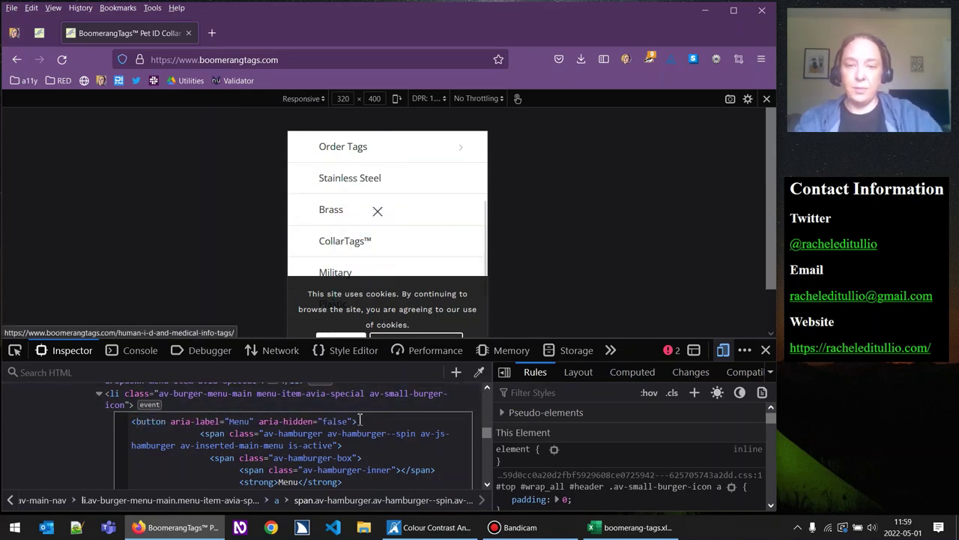
text(aria-expand)
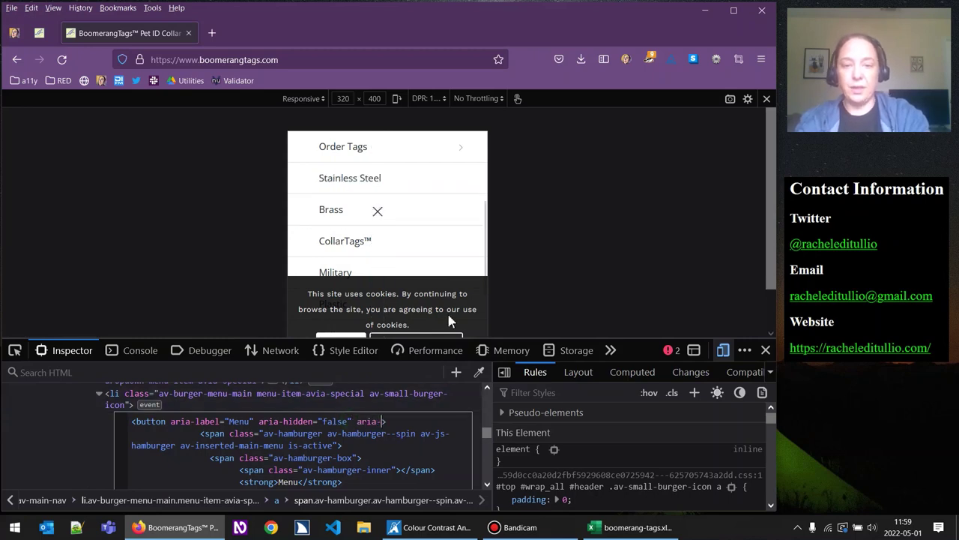
text(ed="false")
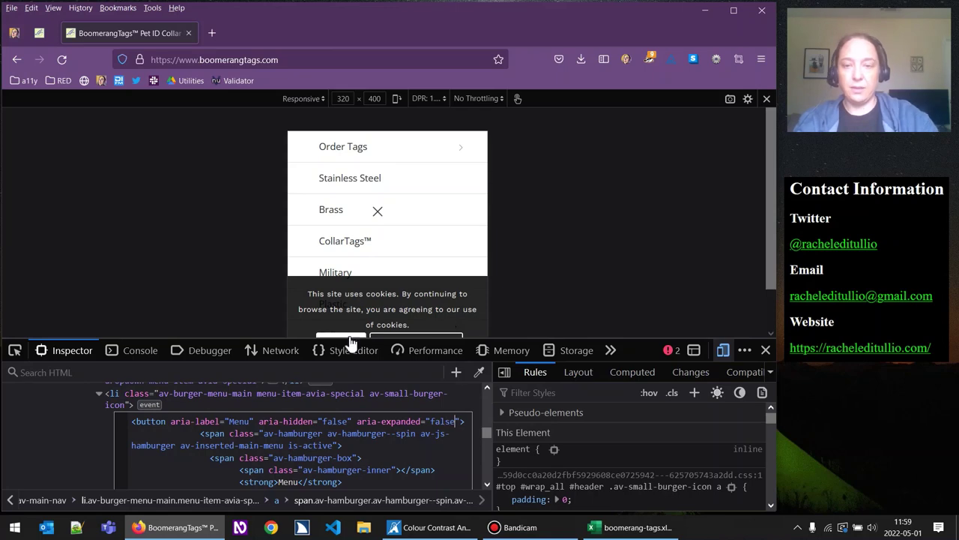
click(86, 445)
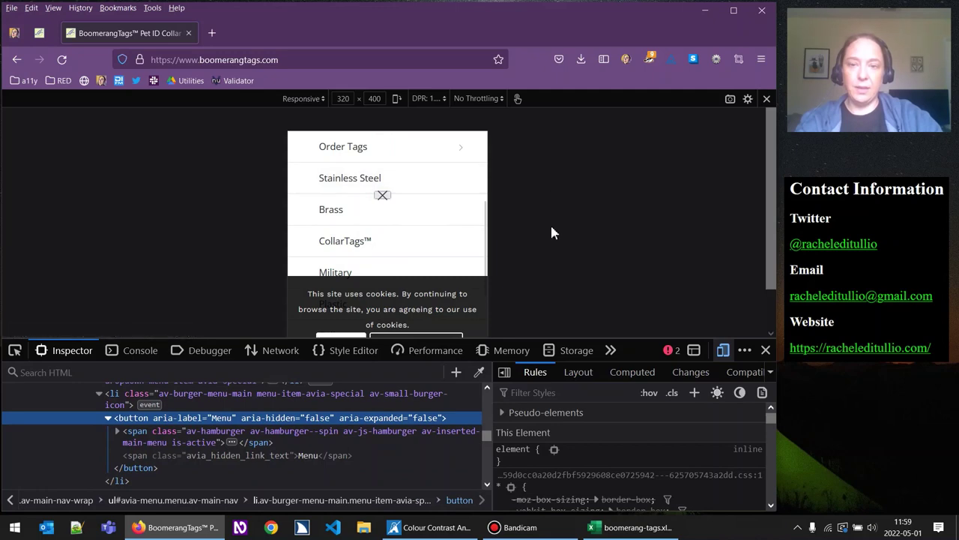
Reload the homepage with the menu closed, inspect the hamburger icon, and select its parent link in the markup
click(402, 210)
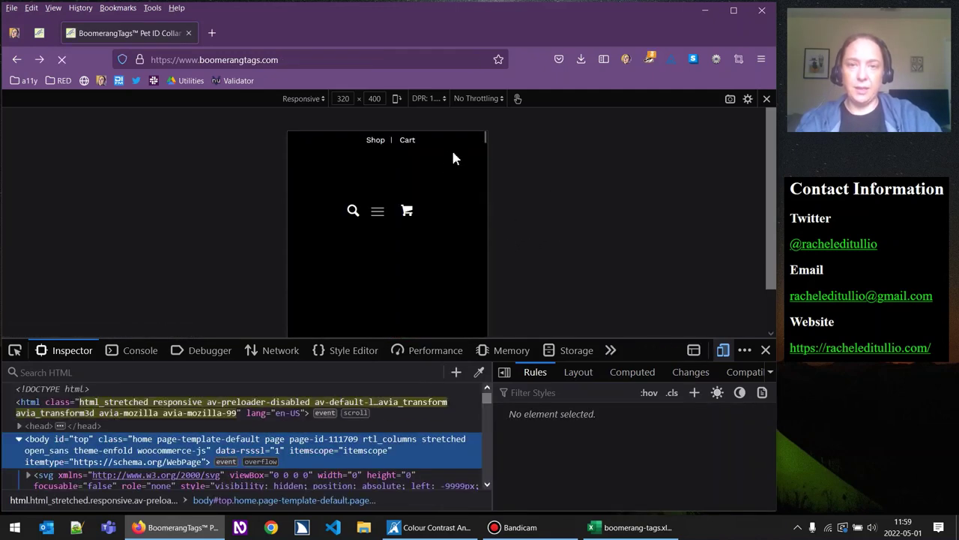
right_click(378, 216)
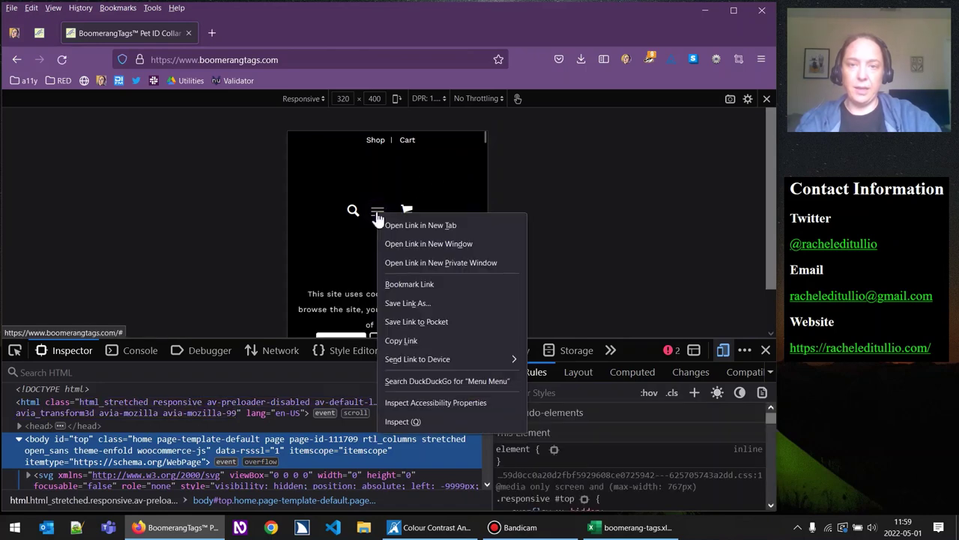
click(429, 422)
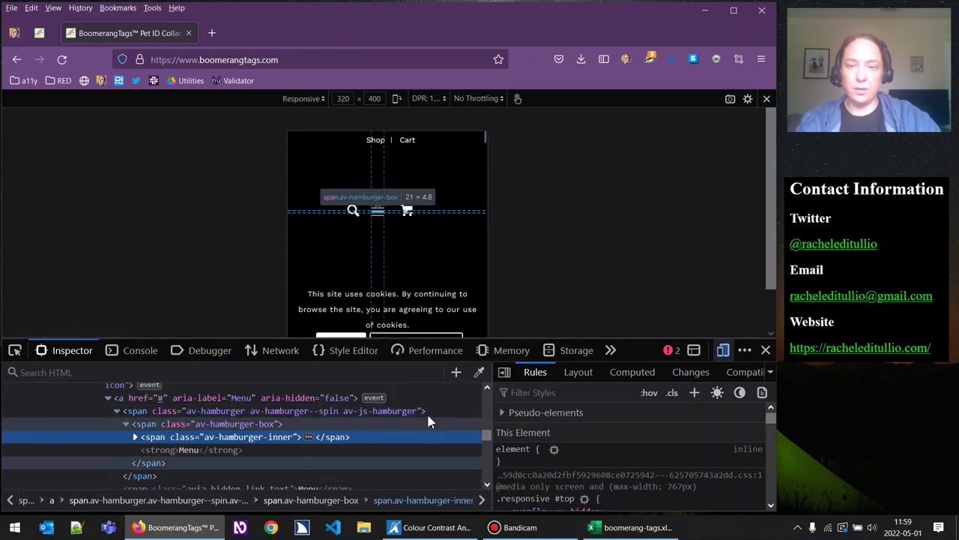
click(218, 411)
click(209, 398)
Edit the hamburger link as HTML, replacing the anchor and its href with a button that has aria-expanded="false"
right_click(208, 405)
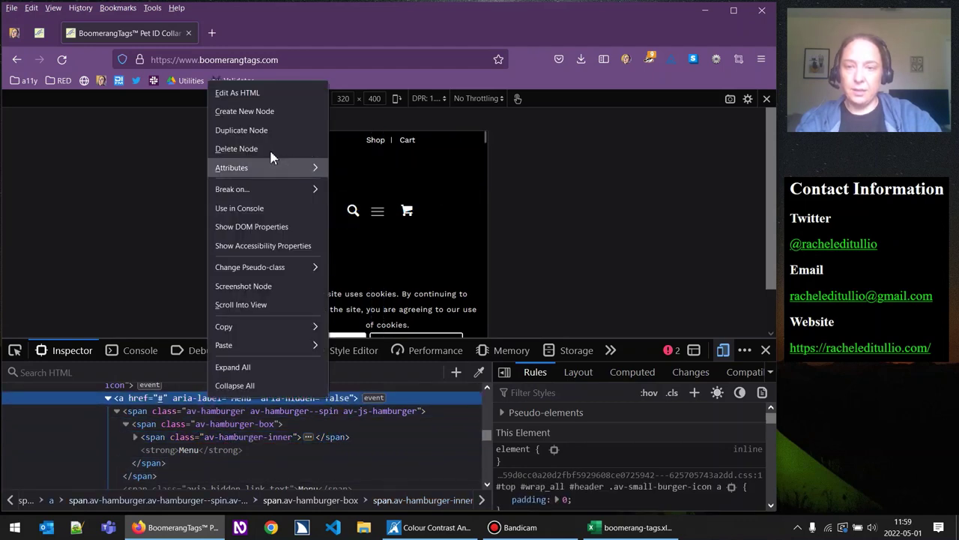
click(248, 93)
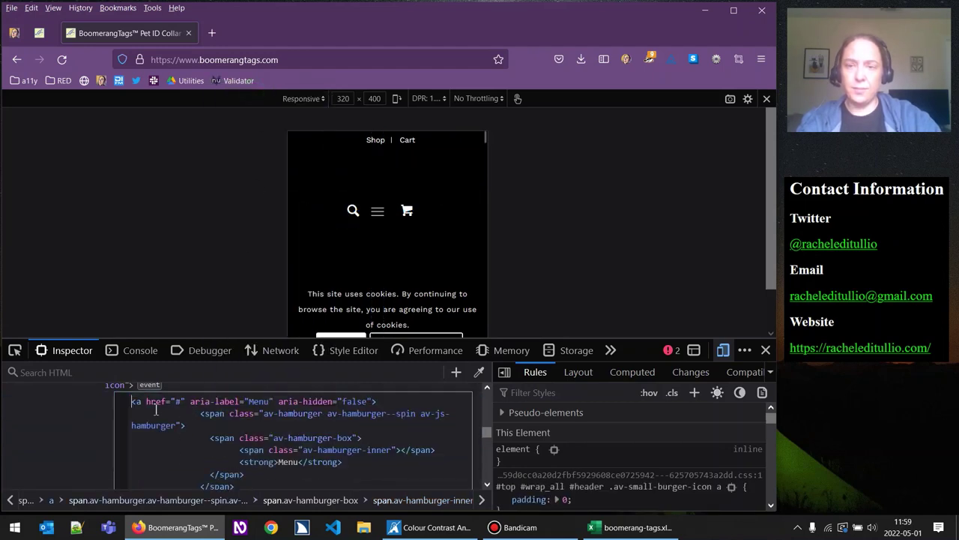
drag(136, 402, 184, 402)
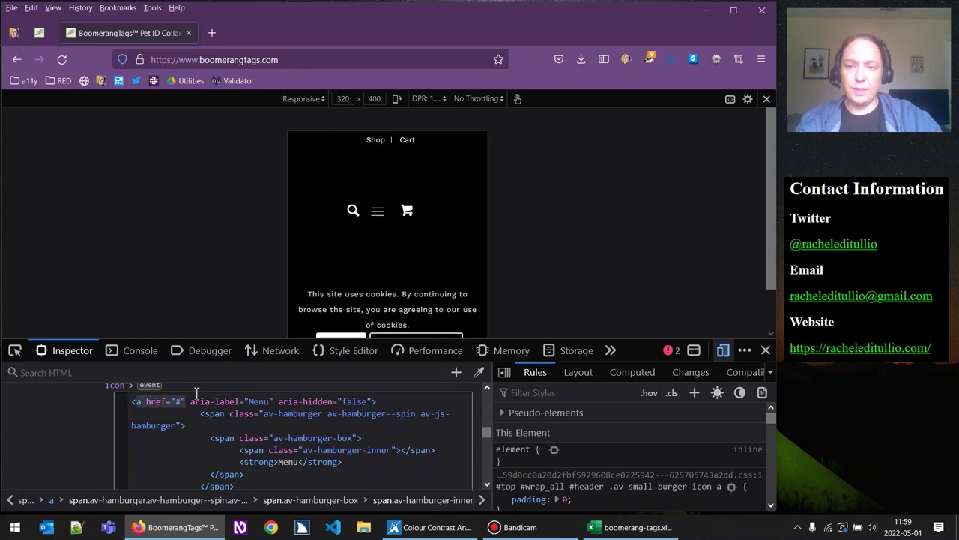
text(button ari)
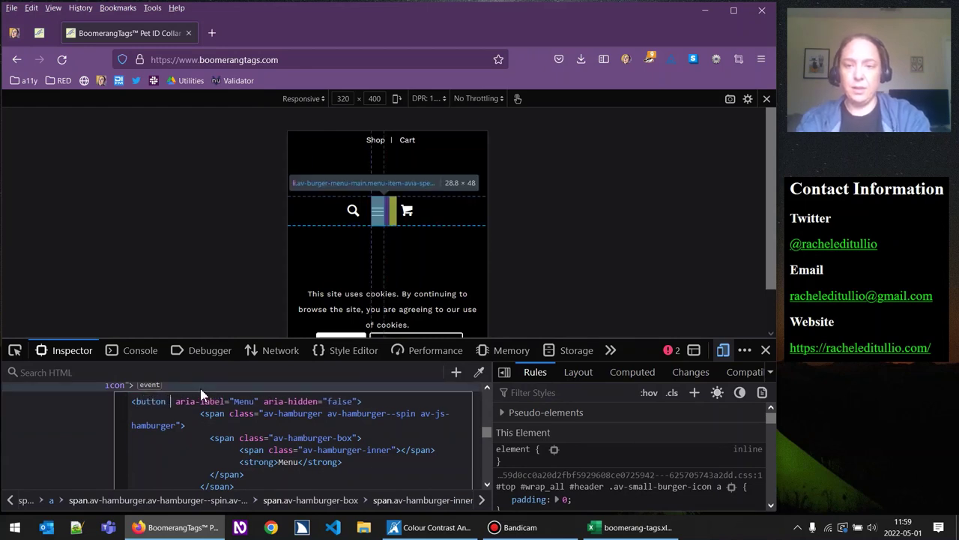
text(a-expand)
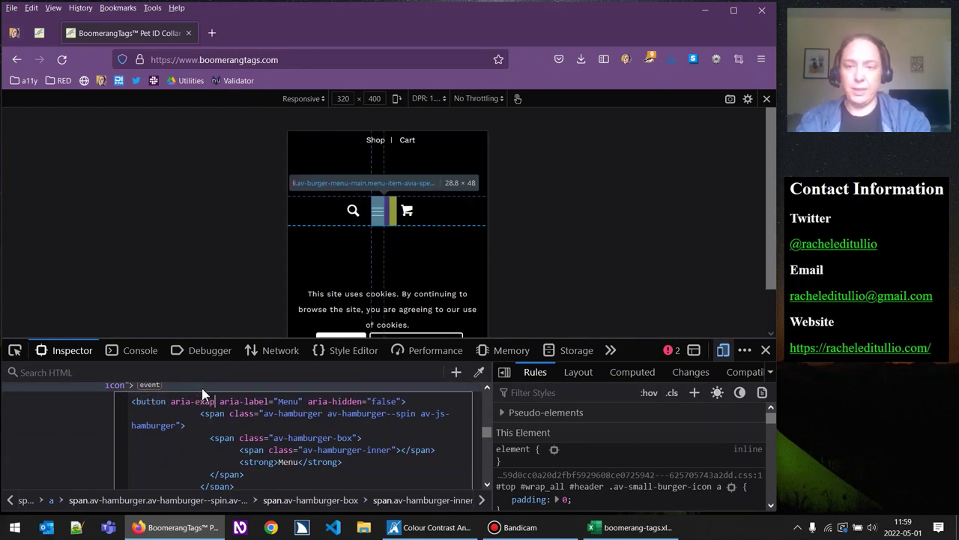
key(BackSpace)
key(BackSpace)
key(BackSpace)
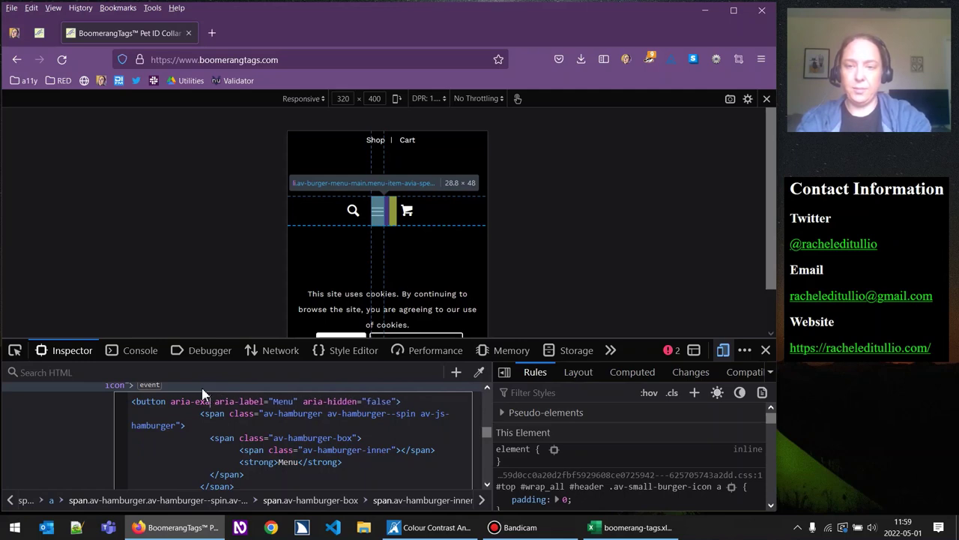
text(panded="fa)
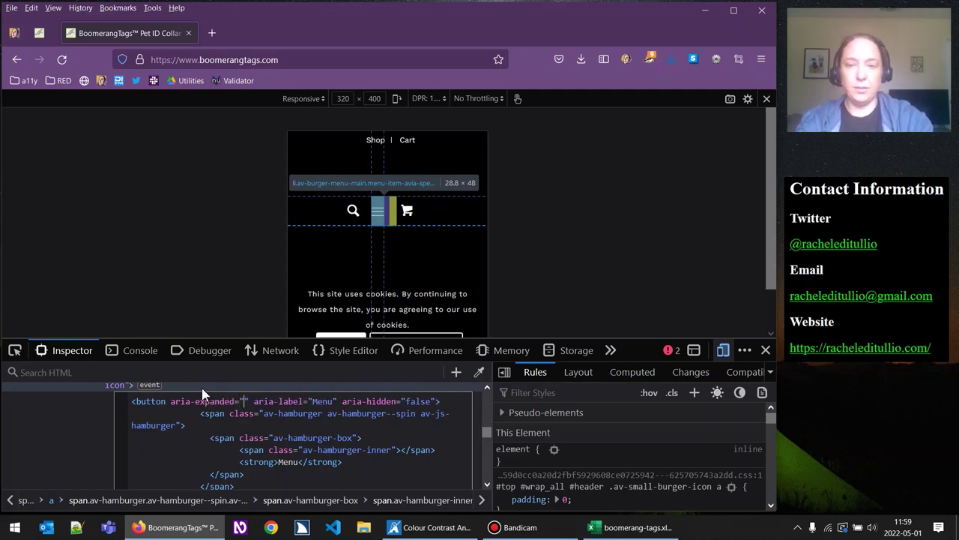
text(lse)
click(86, 428)
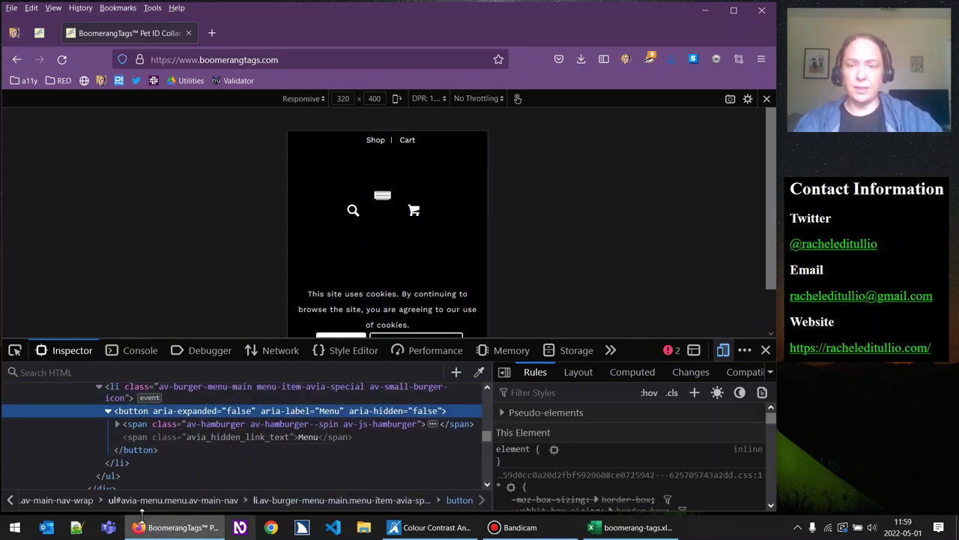
Start the NVDA screen reader and close the developer tools using the keyboard
click(268, 528)
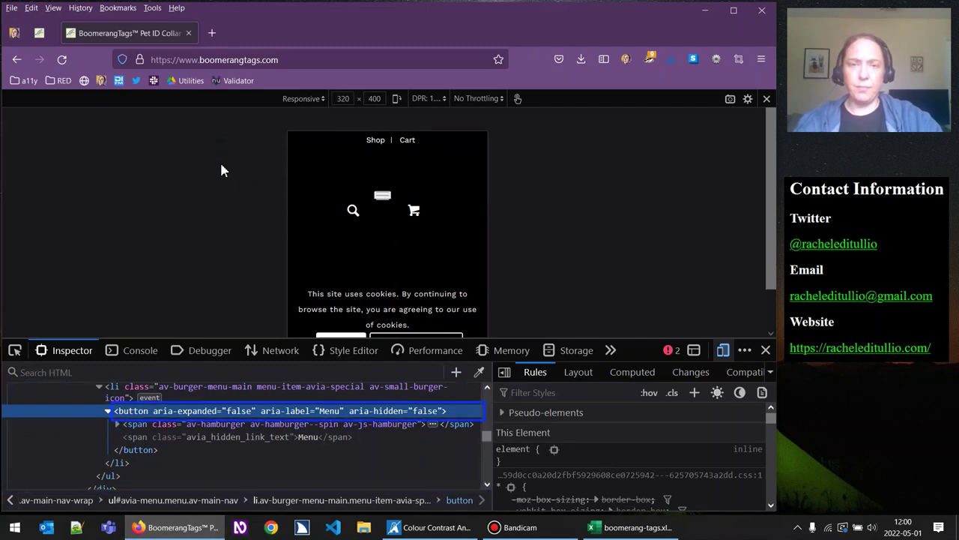
key(Tab)
key(Tab)
key(Tab)
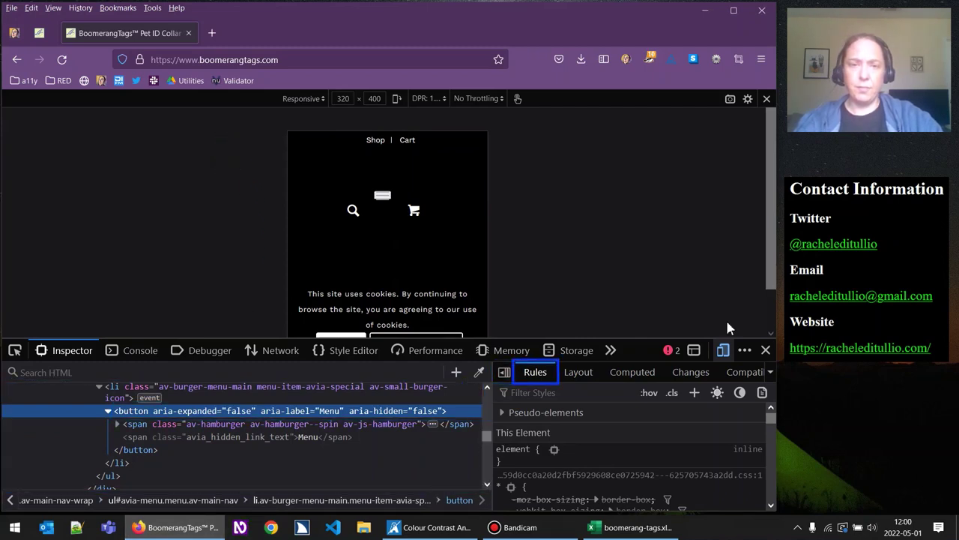
key(Tab)
key(Tab)
key(Return)
Move keyboard focus through the header from the Cart link past the search icon to the edited menu button
key(Tab)
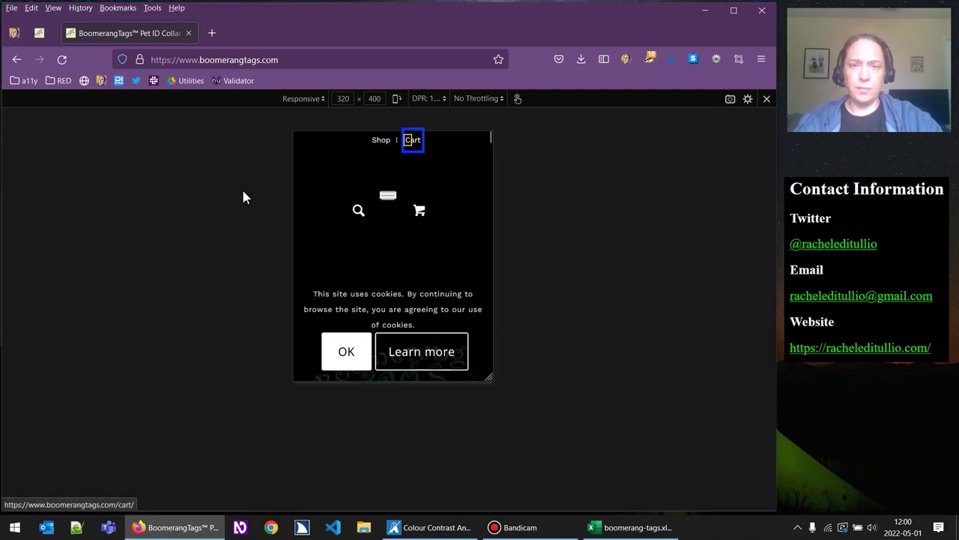
key(Tab)
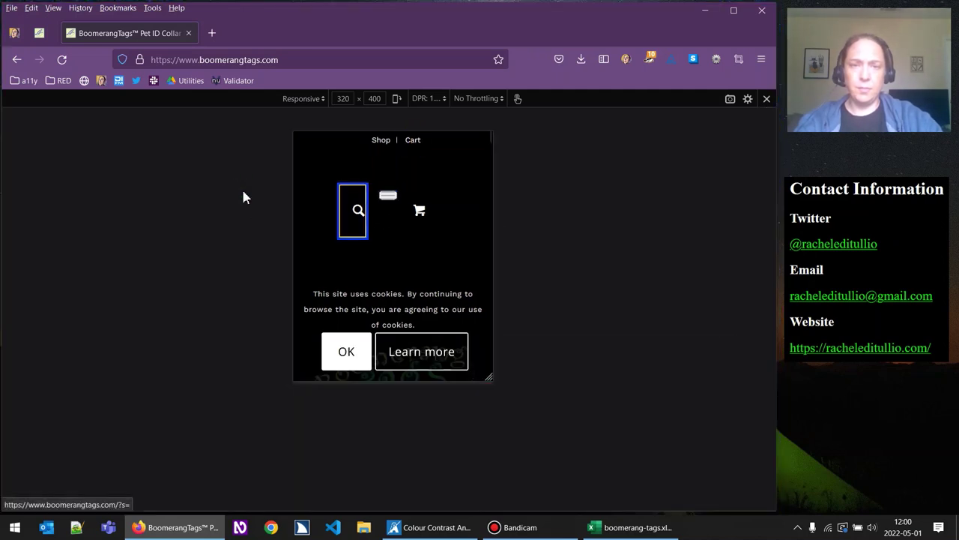
key(Tab)
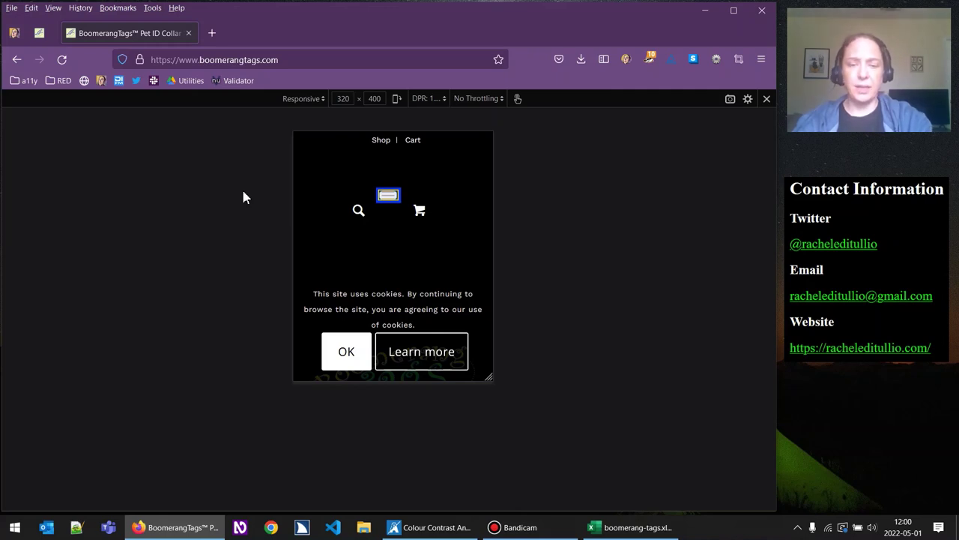
Switch to the boomerang-tags.xlsx workbook in Excel and reword issue 2 of criterion 4.1.2 to name the "display search" and "menu" control
click(630, 529)
drag(770, 225, 770, 446)
scroll(615, 427, up, 1)
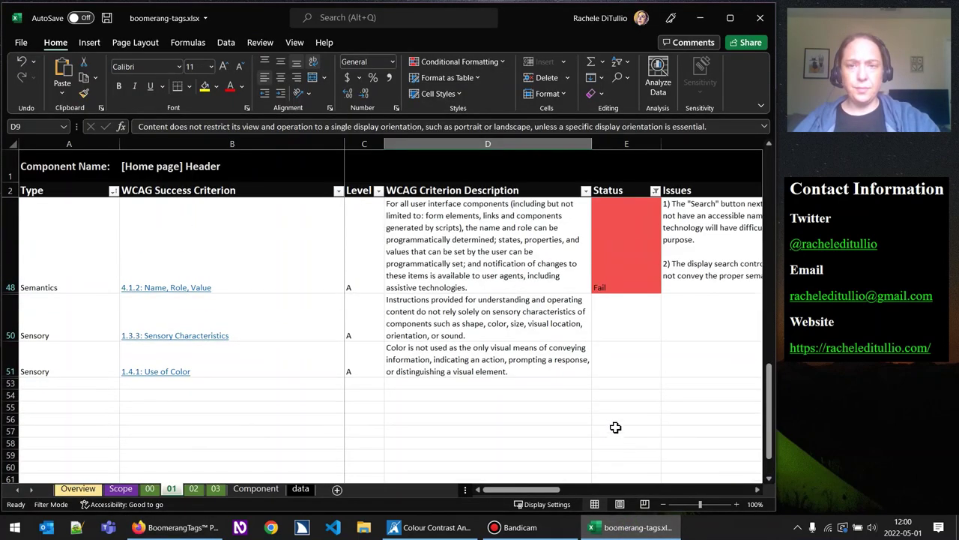
scroll(615, 427, up, 1)
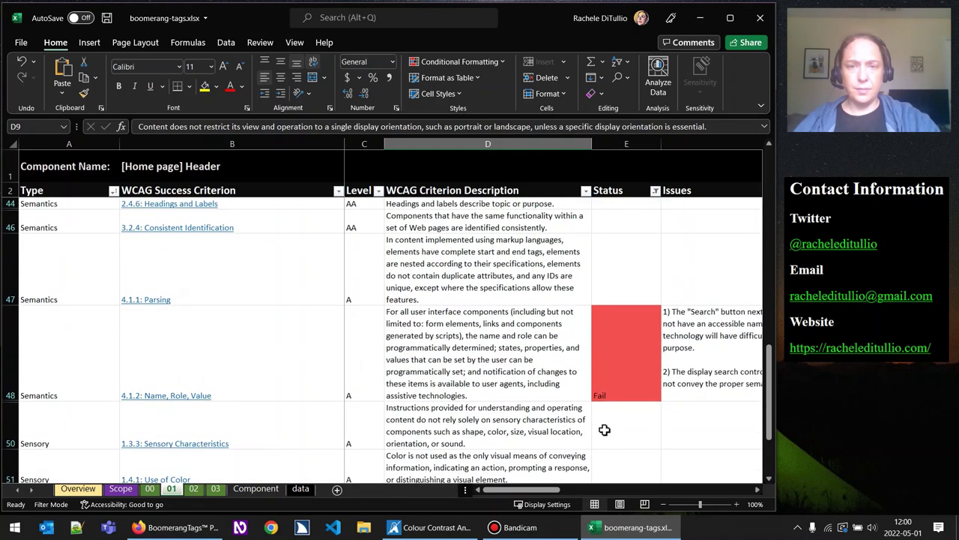
drag(551, 491, 625, 495)
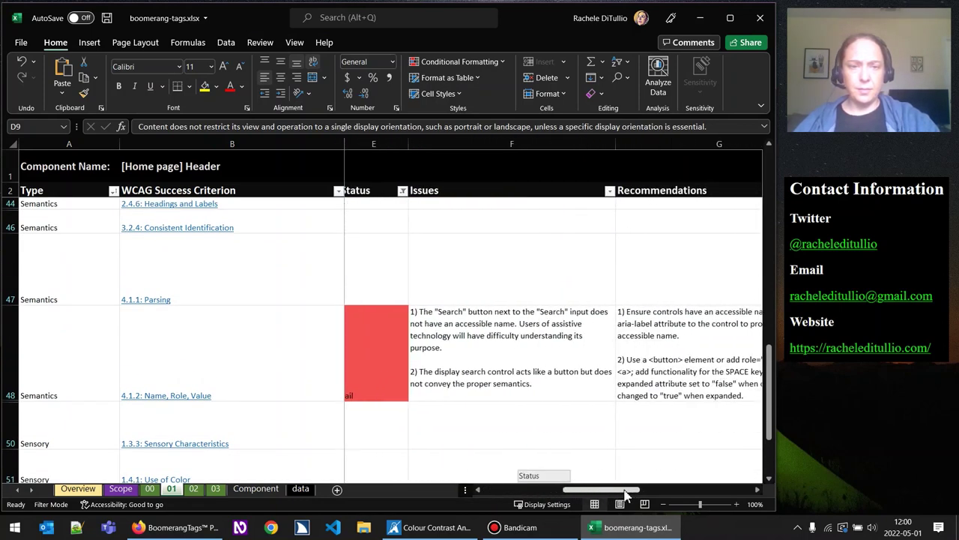
drag(626, 494, 622, 494)
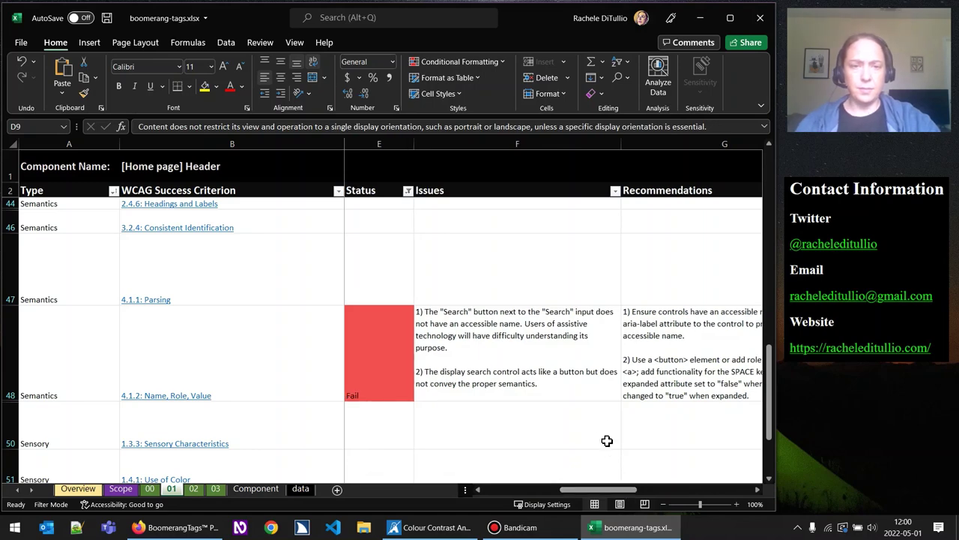
click(558, 384)
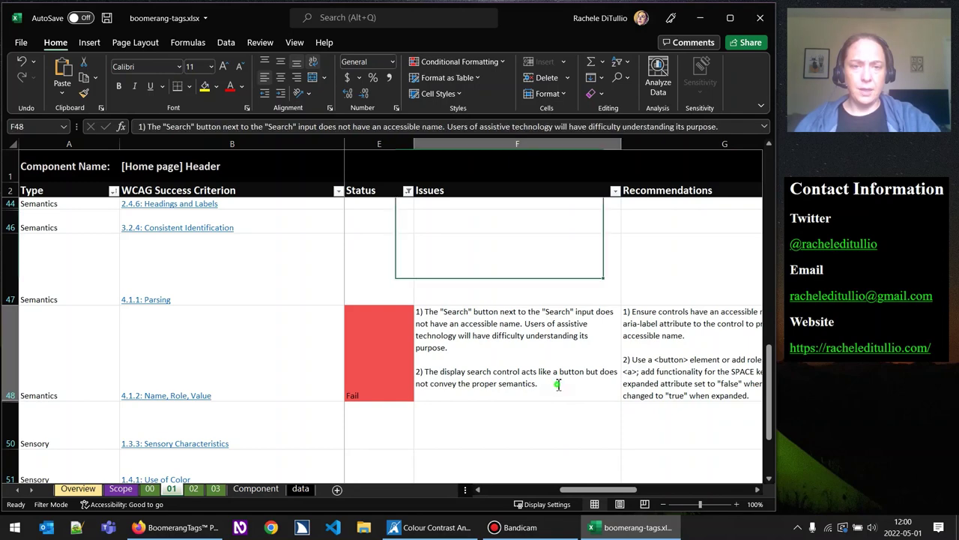
double_click(561, 383)
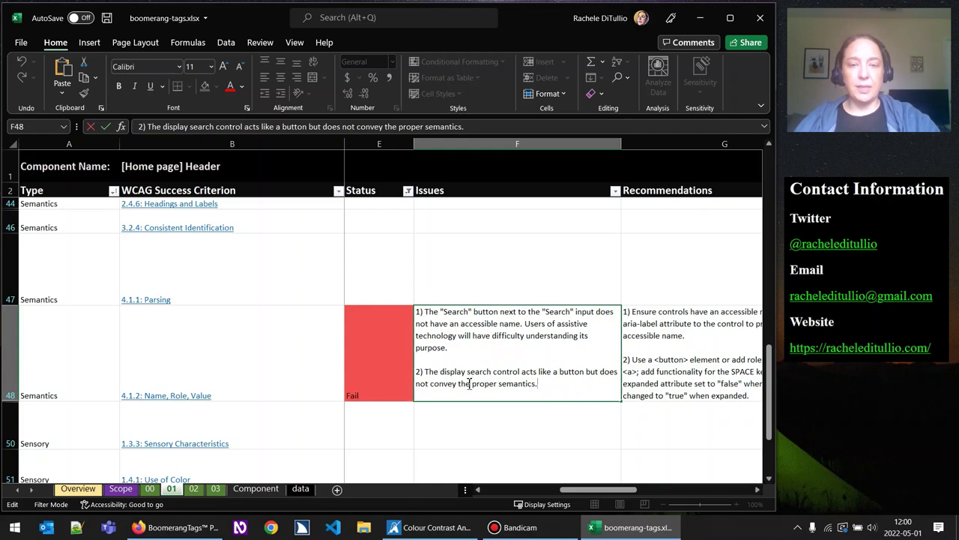
click(440, 372)
text(")
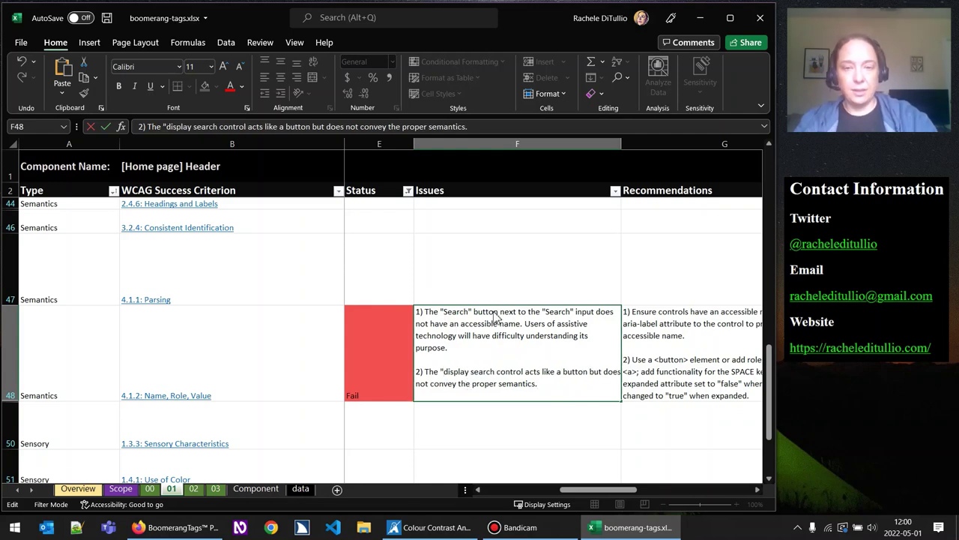
text(" and ")
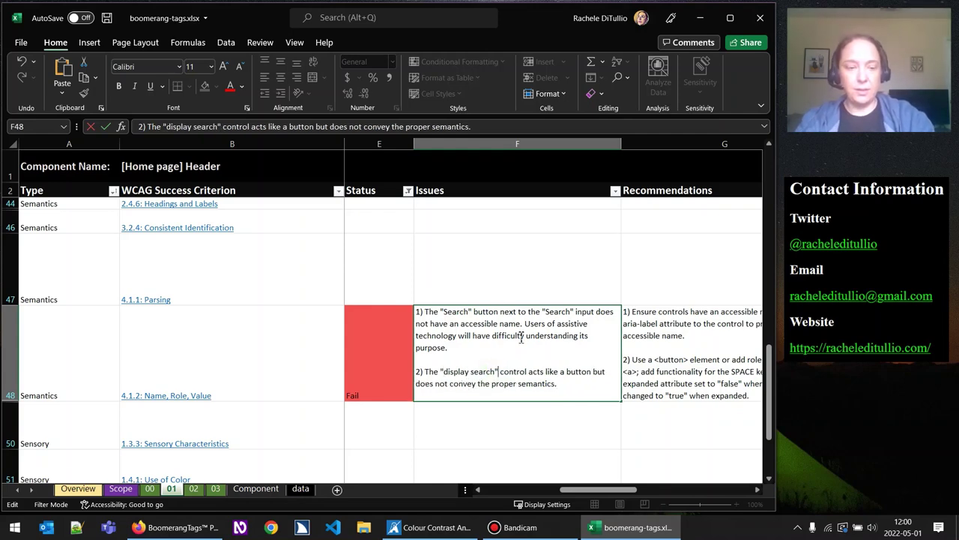
text(menu")
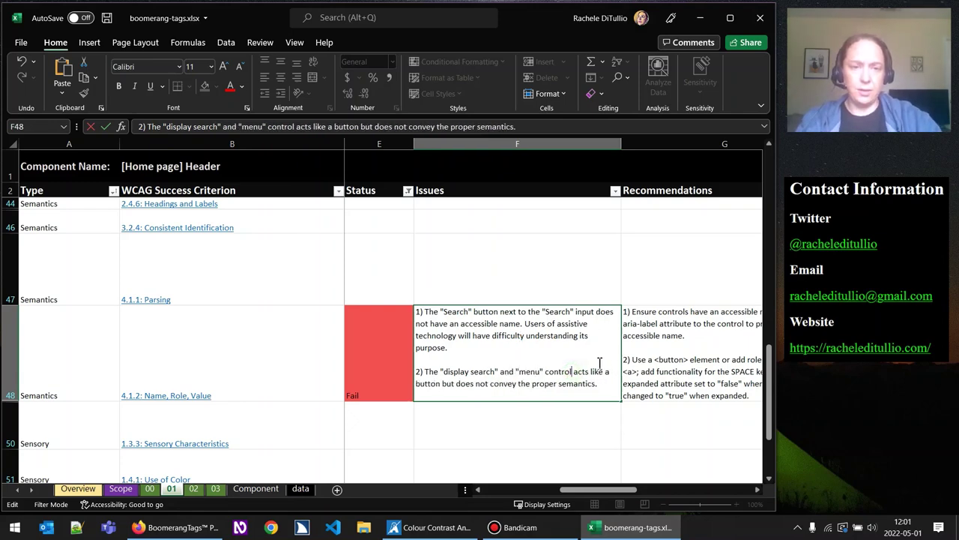
Make the wording of issue 2 plural: "controls act like a button but do not convey the proper semantics."
text(s)
key(Right)
key(Right)
key(Right)
key(Right)
key(Delete)
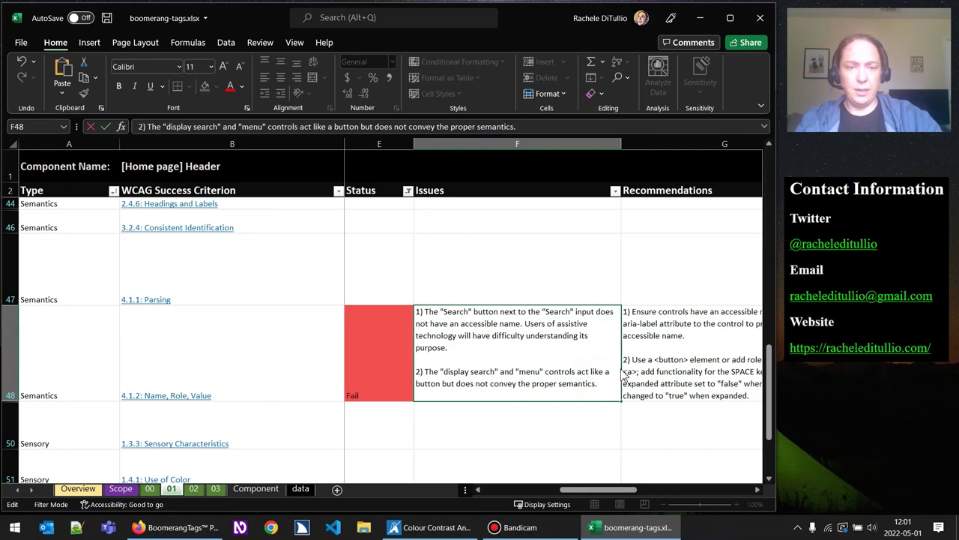
key(Down)
key(ctrl+Left)
key(ctrl+Left)
key(ctrl+Left)
key(ctrl+Left)
key(ctrl+Left)
key(Left)
key(BackSpace)
key(BackSpace)
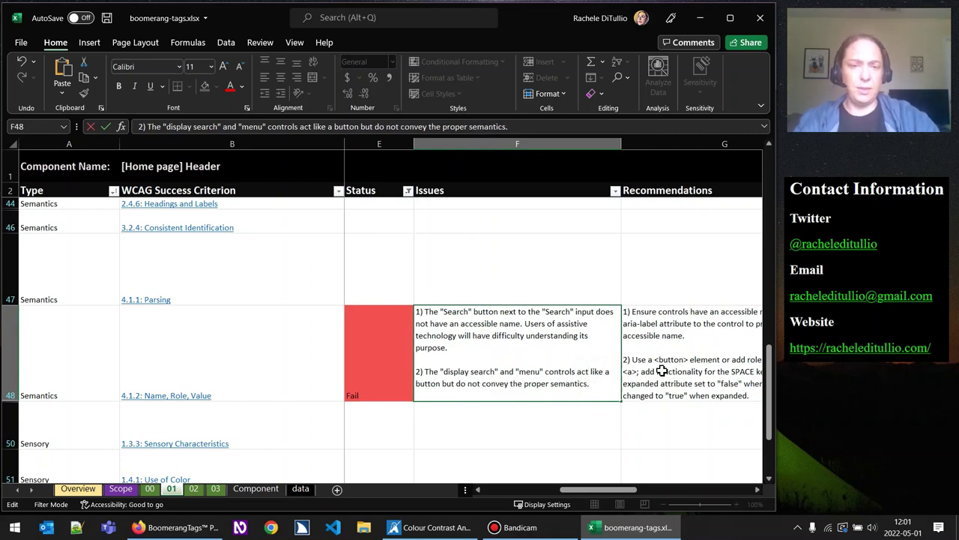
click(664, 356)
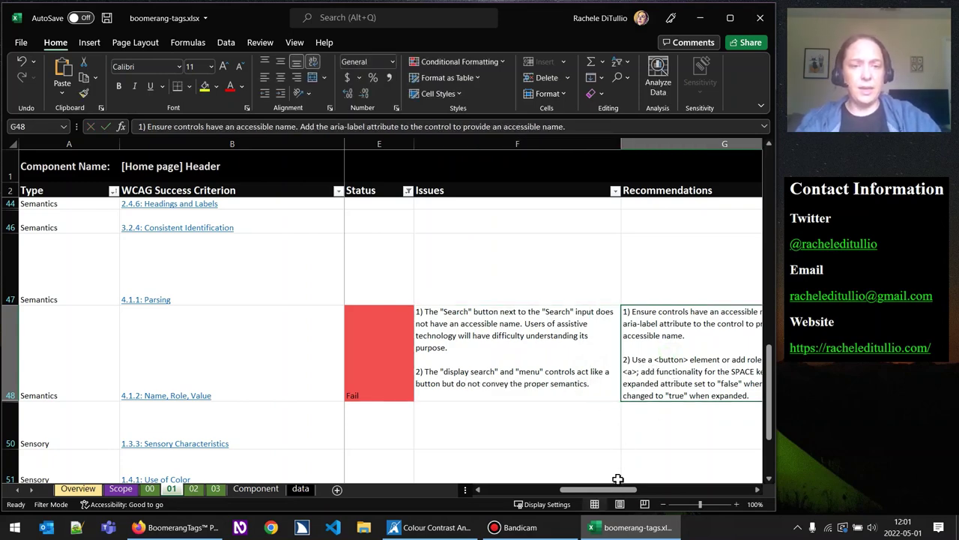
Add two line breaks after snippet 2 in the Source Code cell for criterion 4.1.2
drag(611, 493, 663, 495)
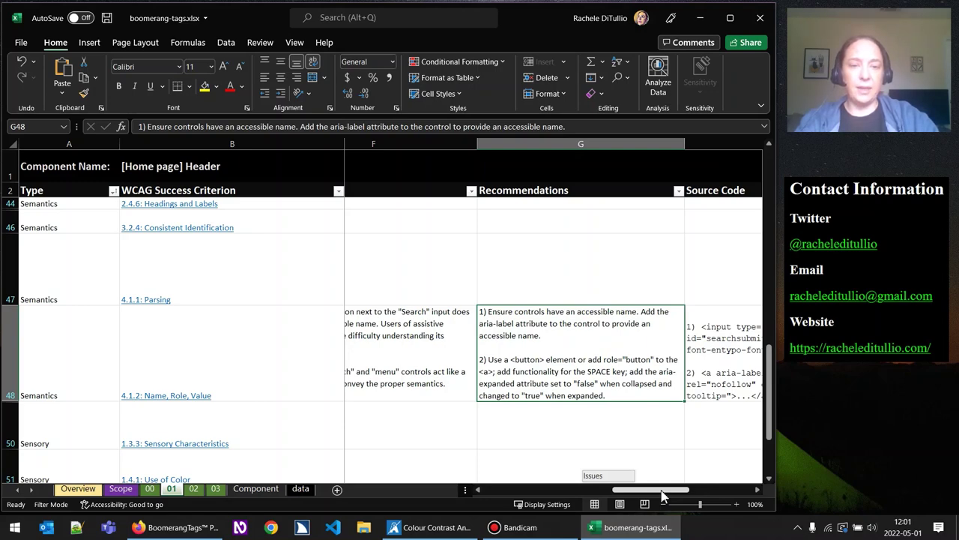
drag(665, 494, 691, 495)
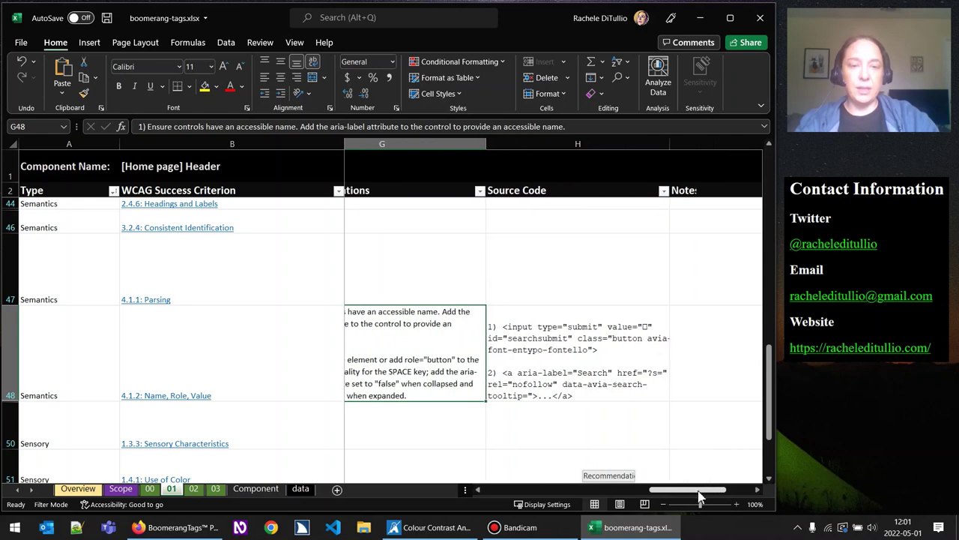
double_click(680, 395)
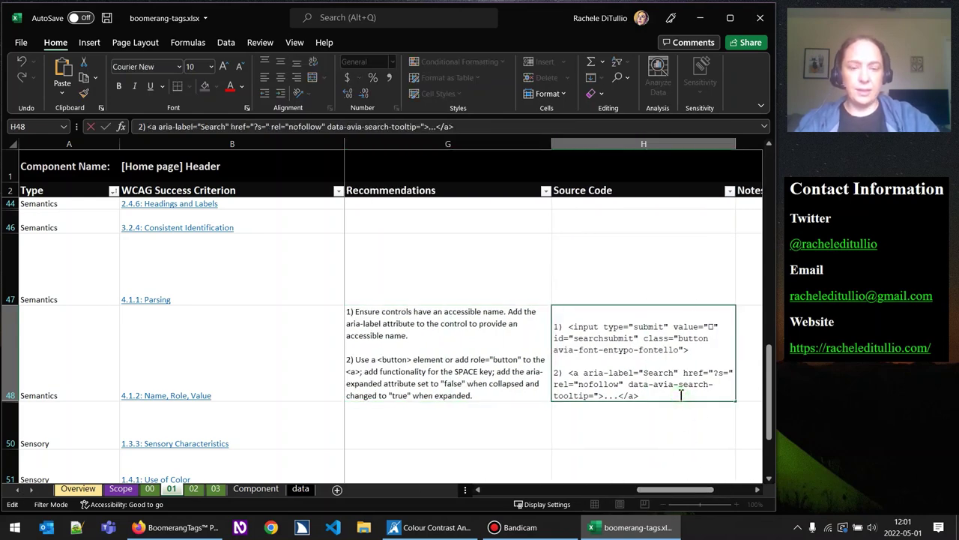
key(alt+Return)
key(alt+Return)
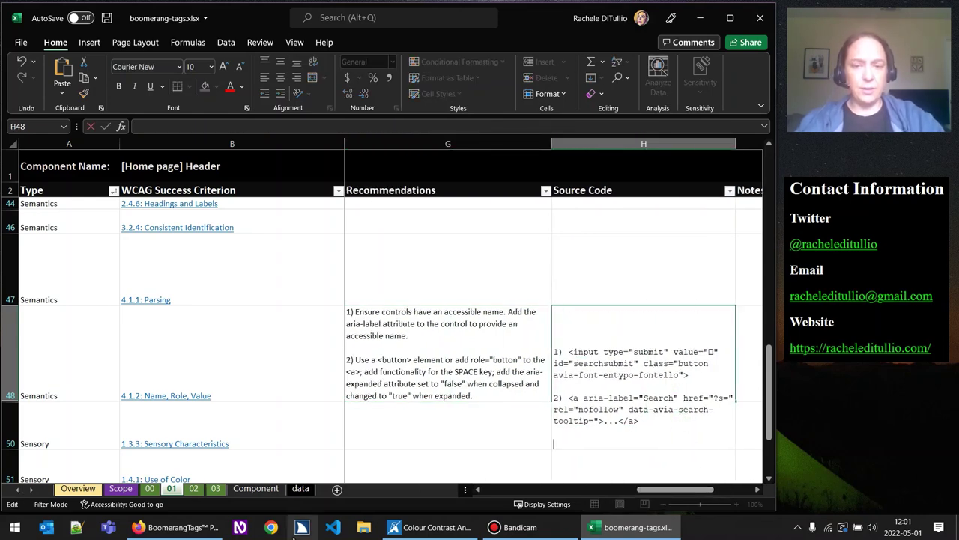
Switch to Firefox, reload the homepage, and inspect the hamburger icon to select its parent link with aria-label "Menu"
click(177, 527)
click(64, 63)
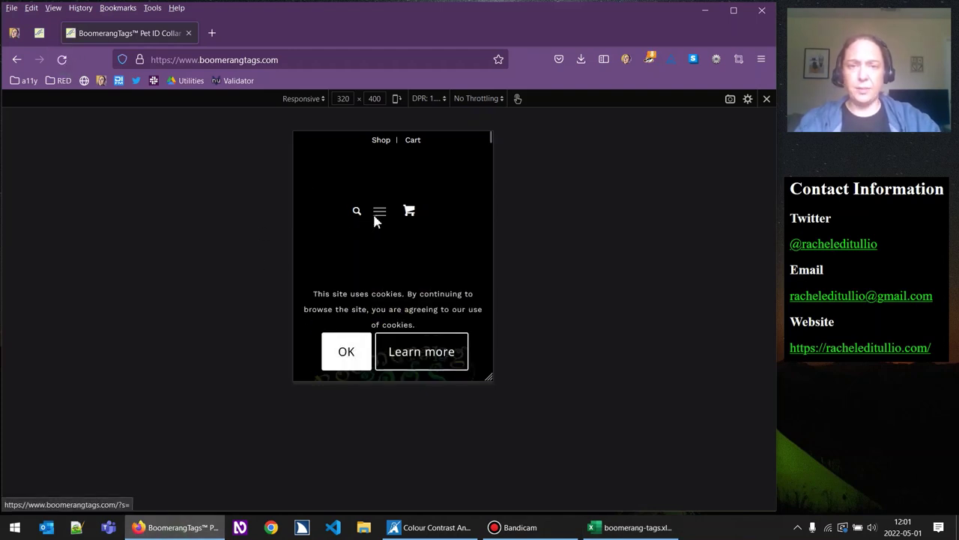
right_click(382, 213)
click(431, 431)
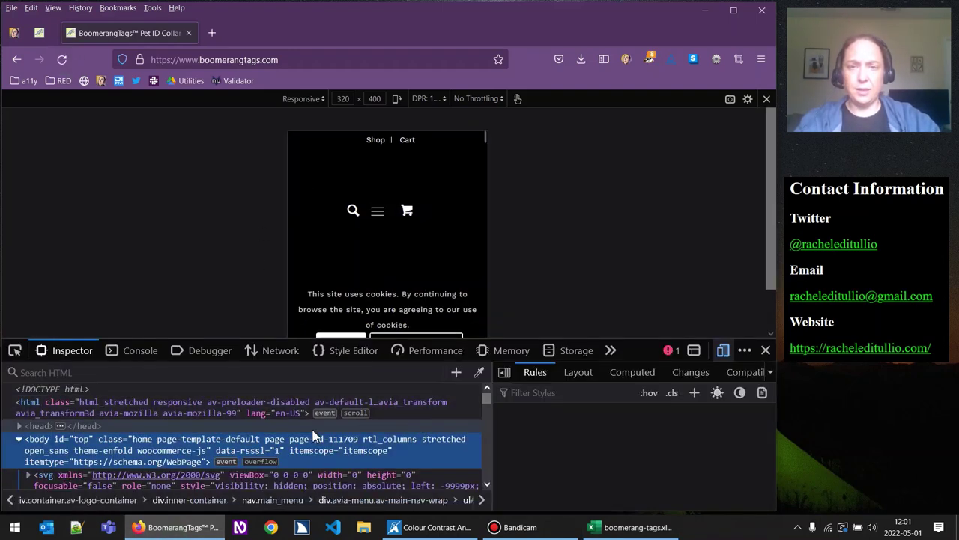
click(242, 398)
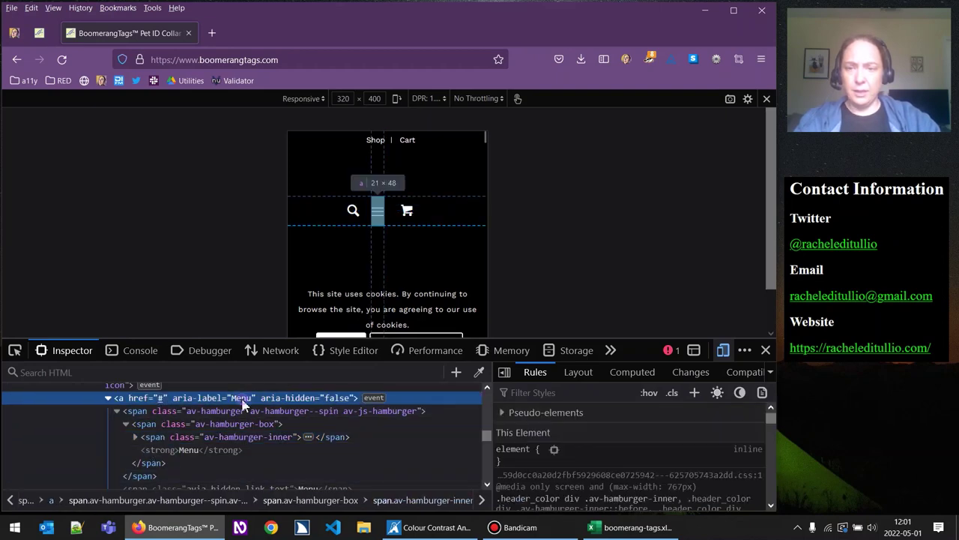
Copy the Menu link's outer HTML and paste it in Excel after snippet 2 in the Source Code cell for 4.1.2
right_click(242, 399)
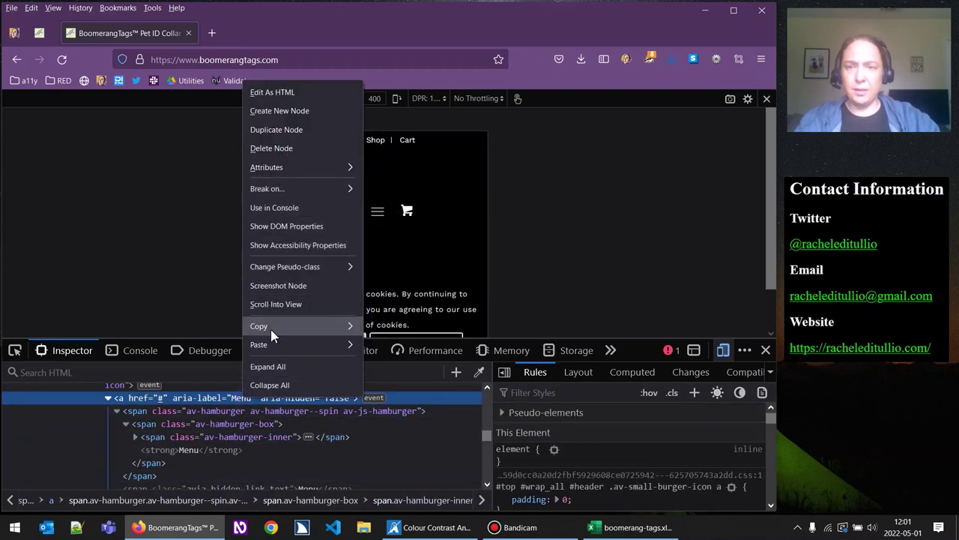
mouse_move(337, 329)
click(392, 346)
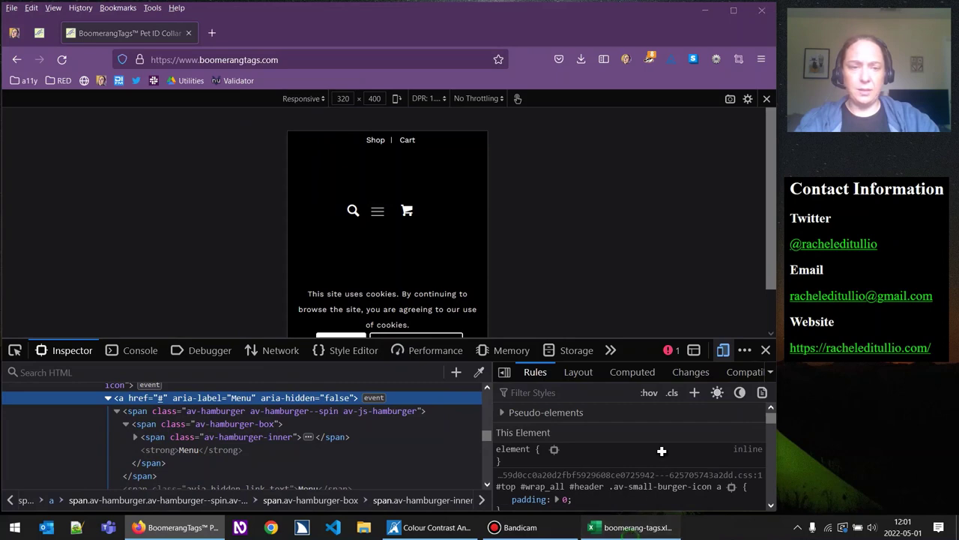
click(629, 527)
key(ctrl+v)
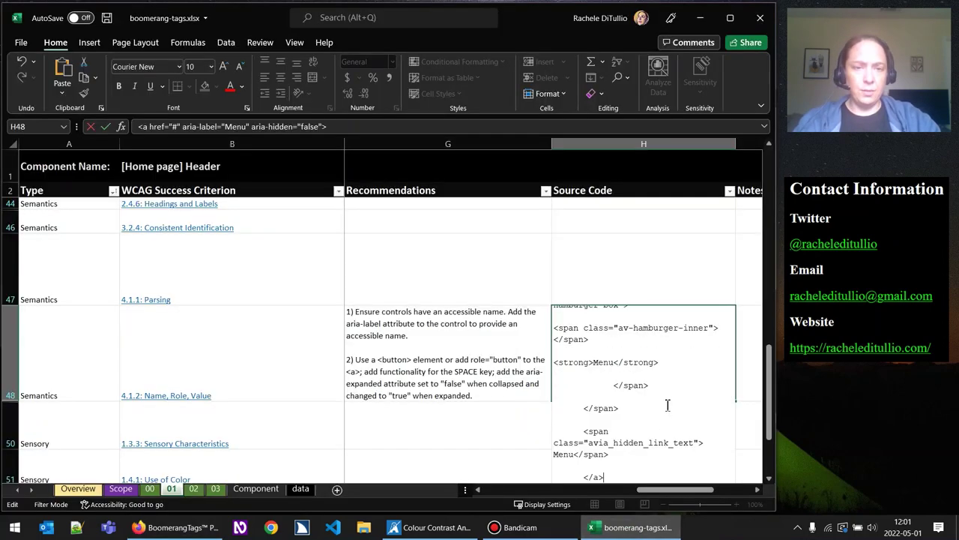
Shorten the pasted snippet to <a href="#" aria-label="Menu" aria-hidden="false">...</a> by replacing the nested spans with an ellipsis
click(586, 477)
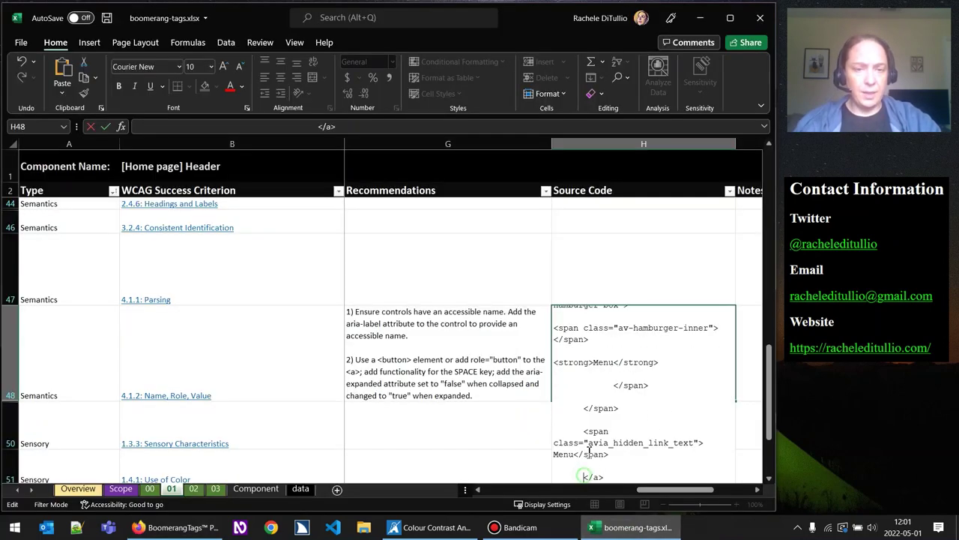
shift+click(620, 318)
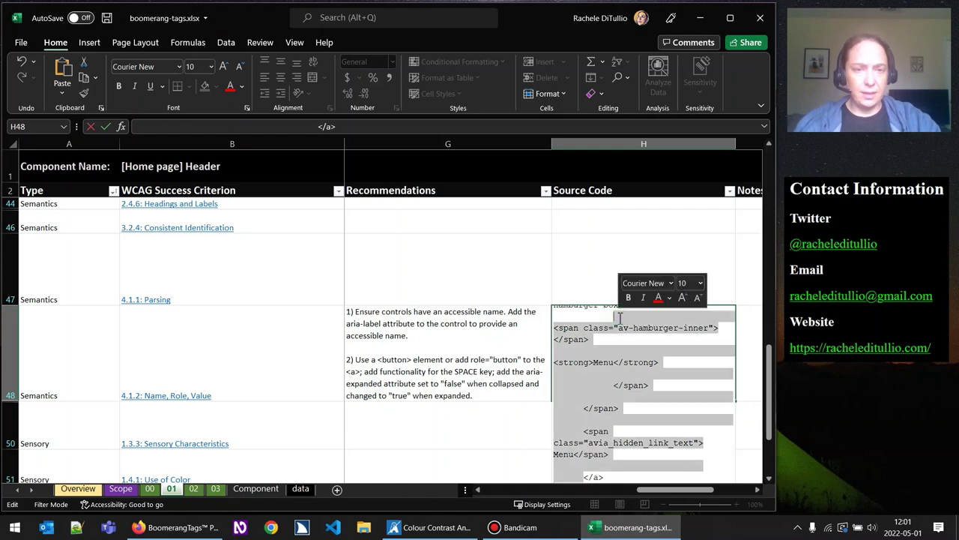
key(BackSpace)
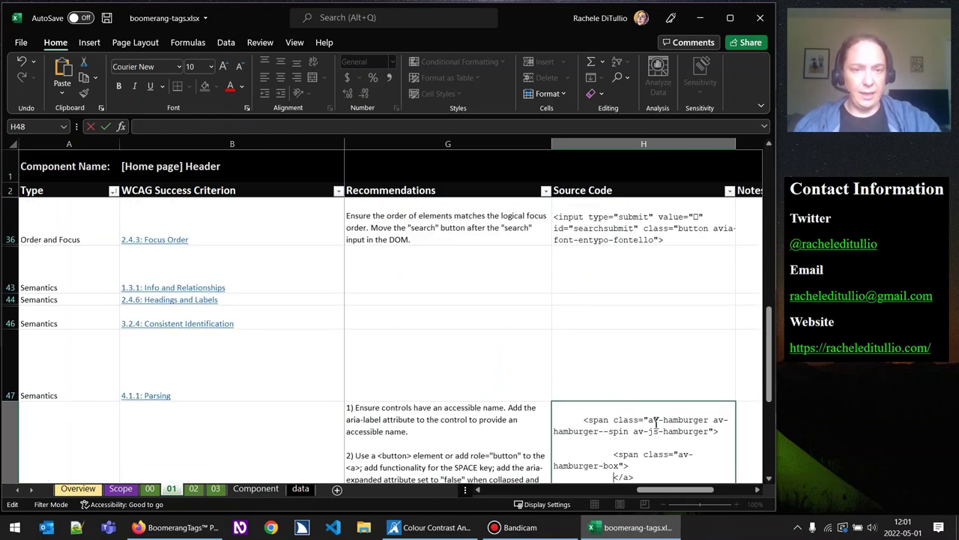
scroll(650, 445, up, 2)
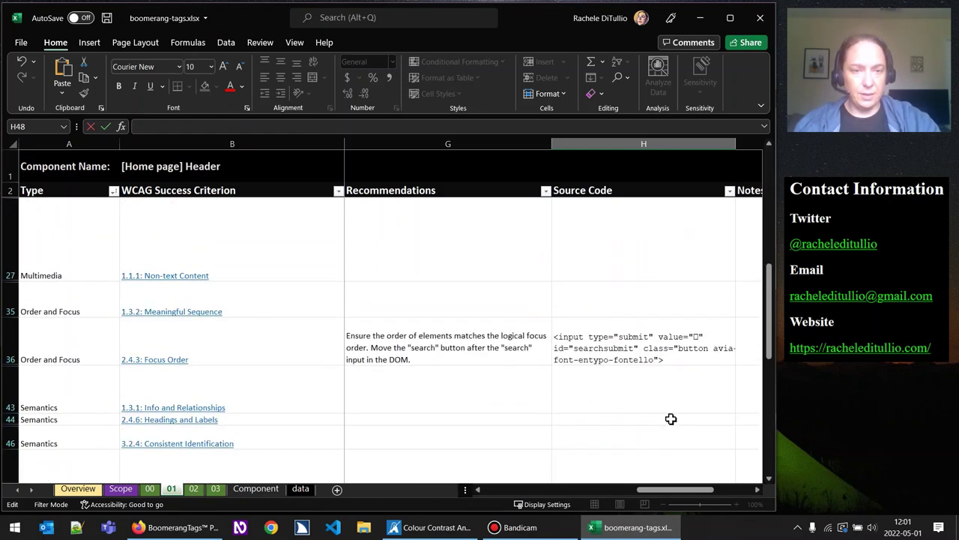
scroll(673, 416, down, 3)
scroll(681, 410, up, 2)
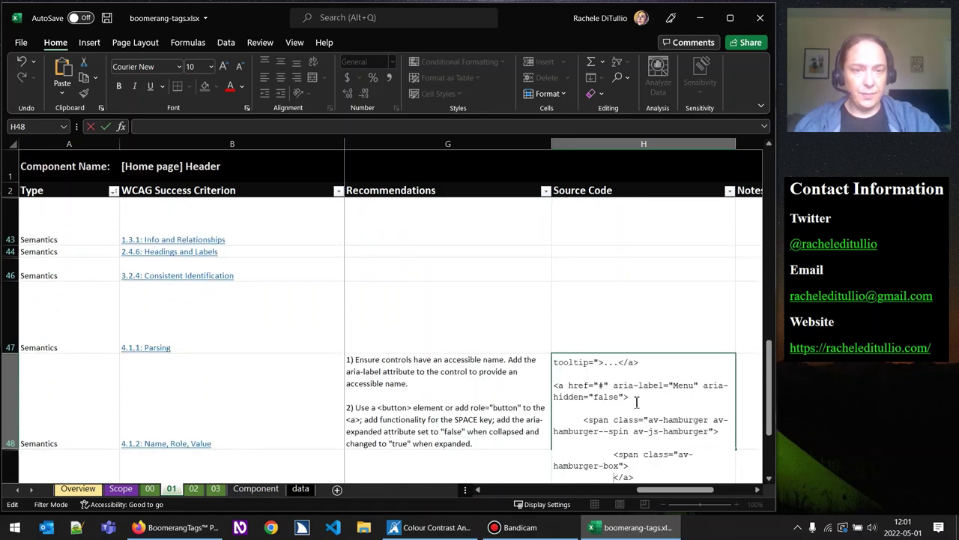
shift+click(634, 398)
key(BackSpace)
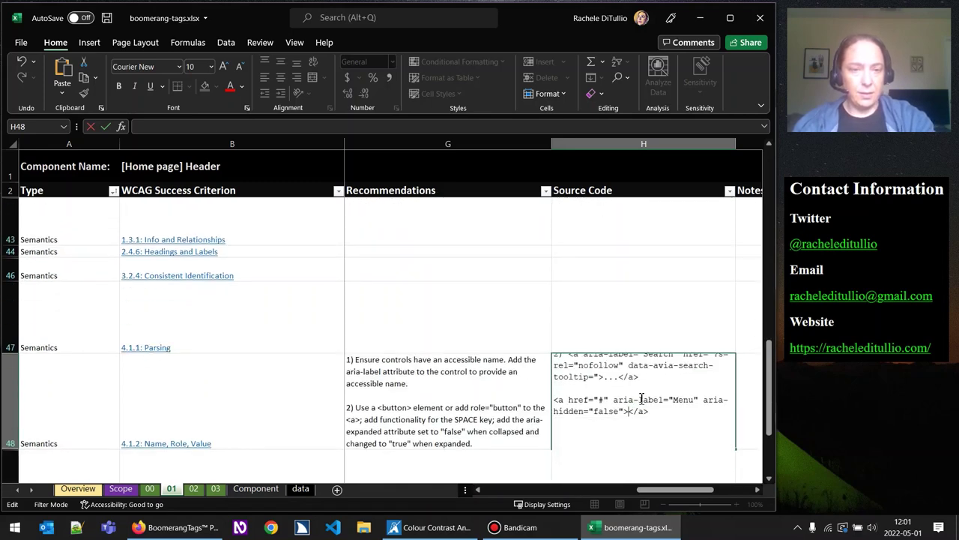
text(...)
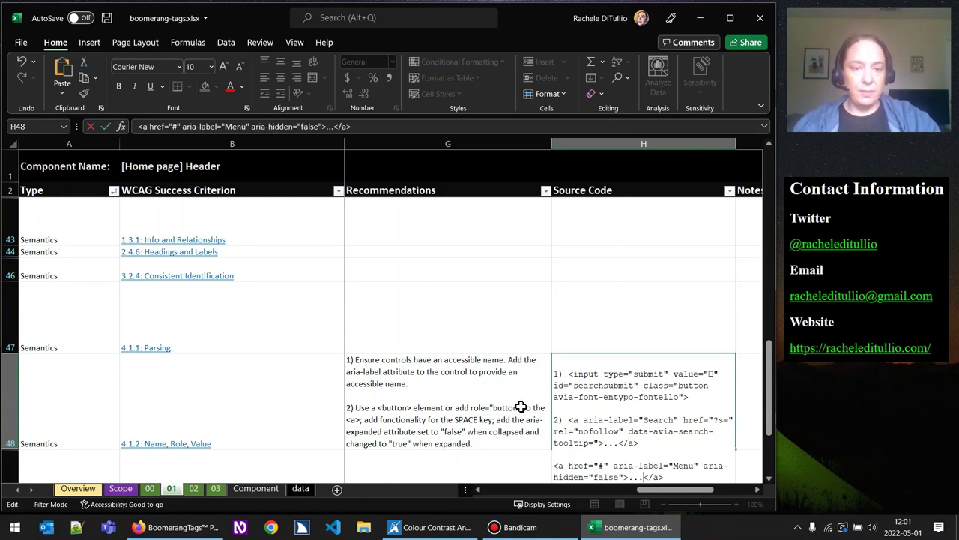
scroll(655, 395, down, 1)
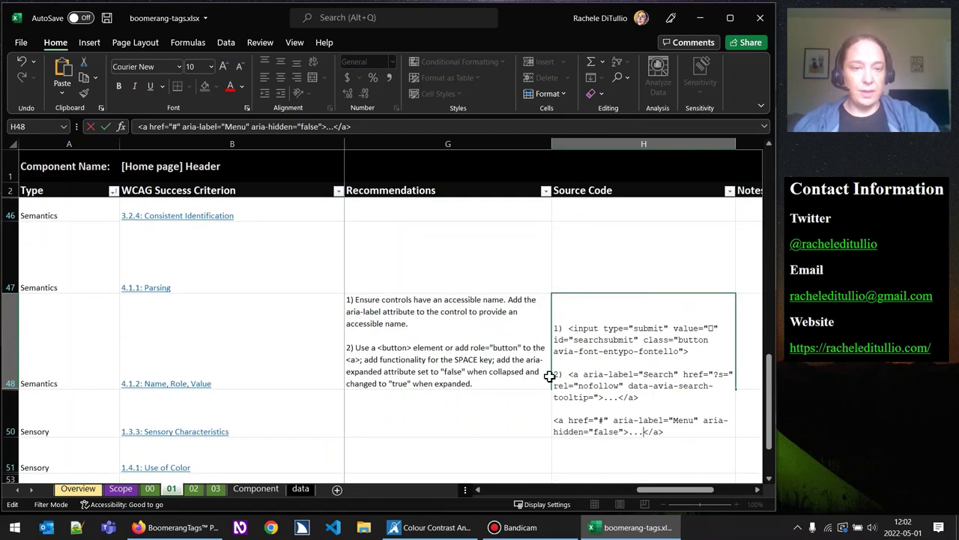
Commit the edited snippet in the Source Code cell for 4.1.2 and select that row's Recommendations cell
drag(550, 375, 561, 396)
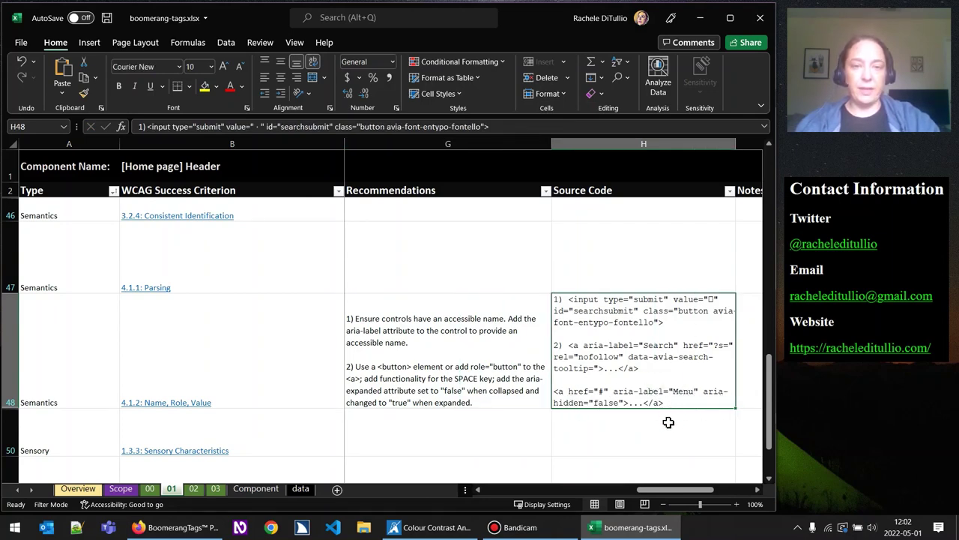
click(523, 389)
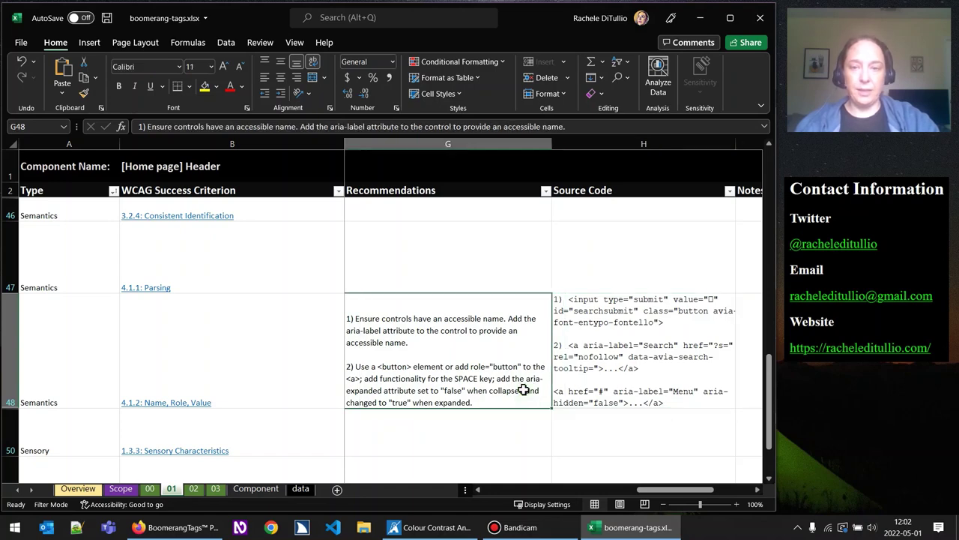
Switch to Firefox and test closing and reopening the mobile menu with the keyboard
key(alt+Tab)
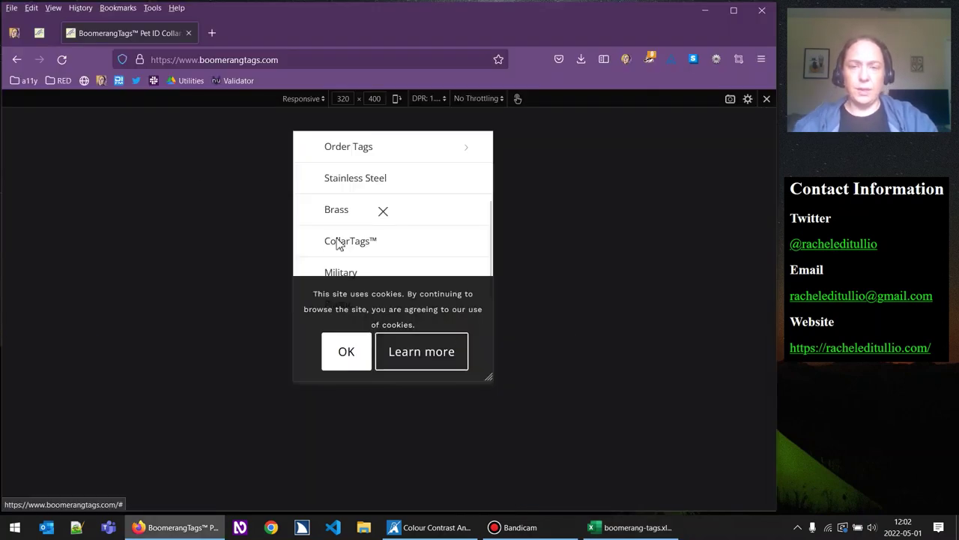
key(Escape)
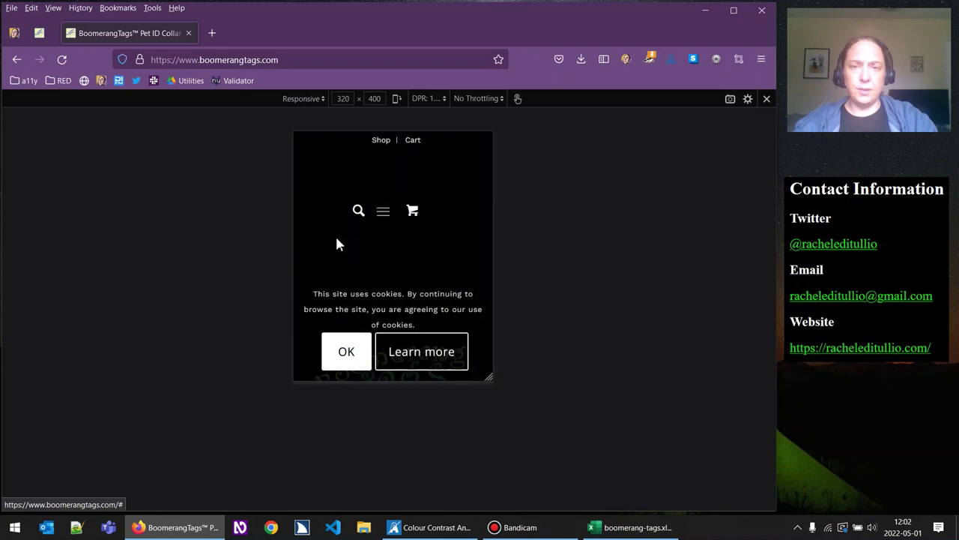
key(Return)
key(Escape)
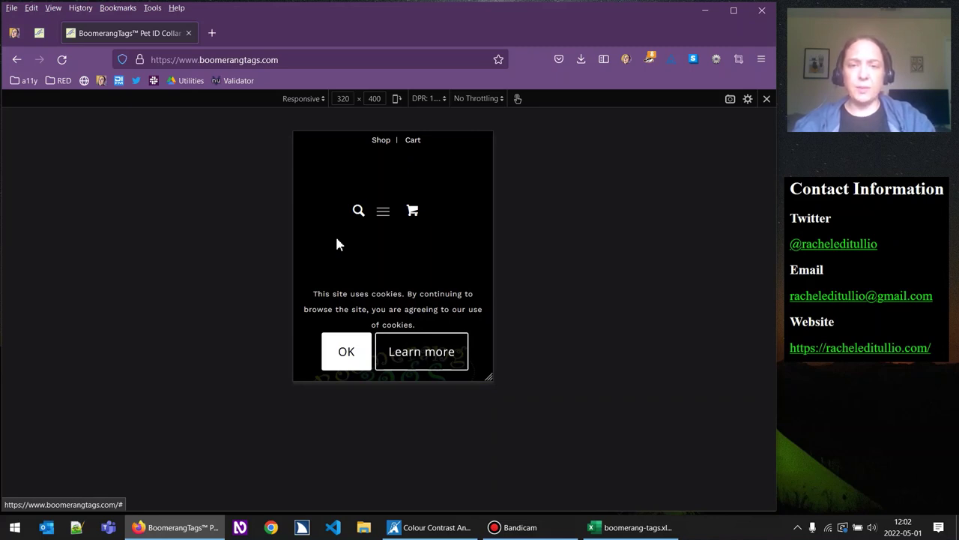
key(Return)
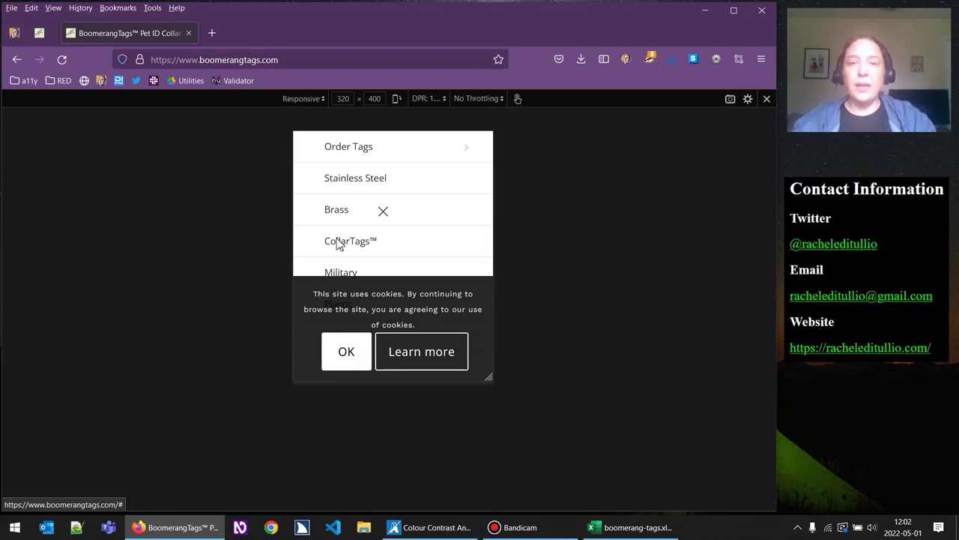
Apply the Force focus bookmarklet and move keyboard focus through the open mobile menu's links to check their focus order
click(59, 80)
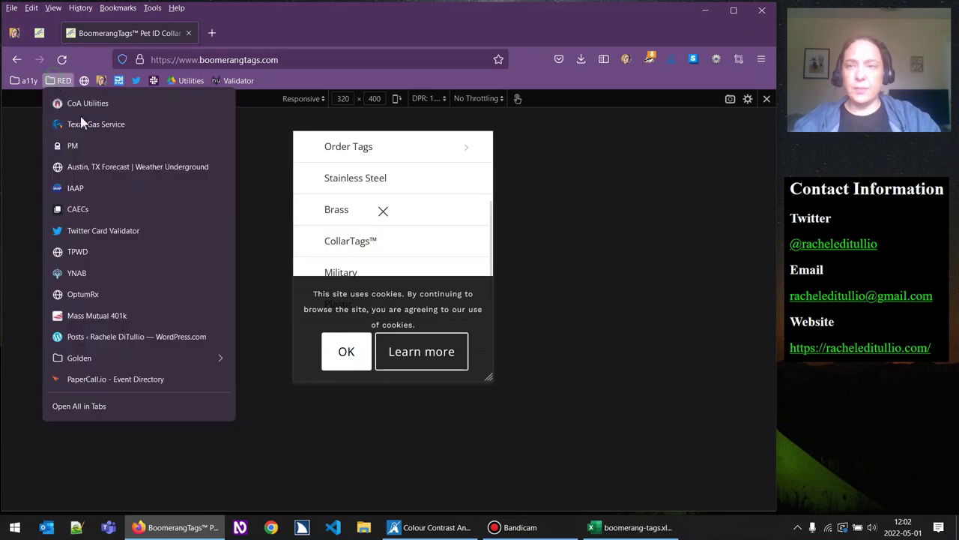
mouse_move(24, 81)
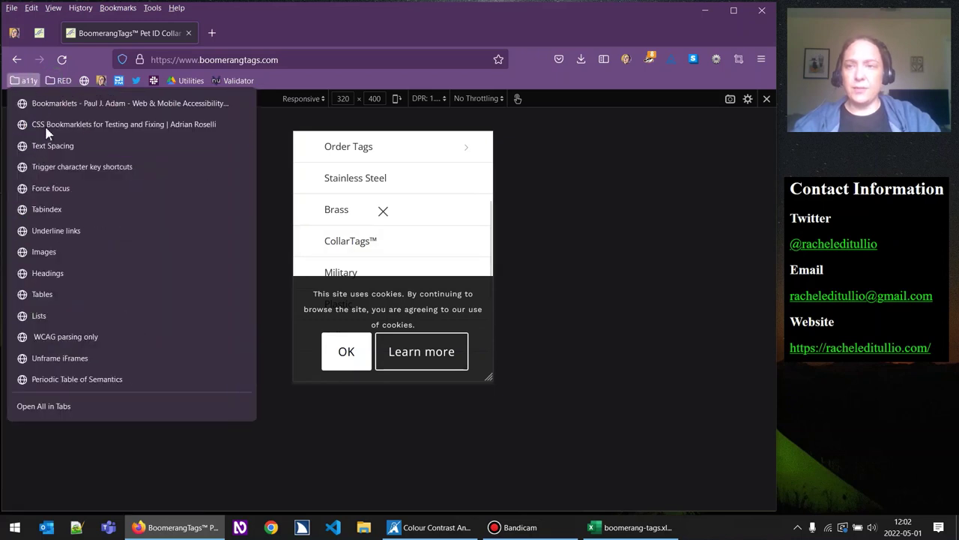
click(51, 189)
key(Tab)
key(Tab)
key(Tab)
key(Tab)
key(Tab)
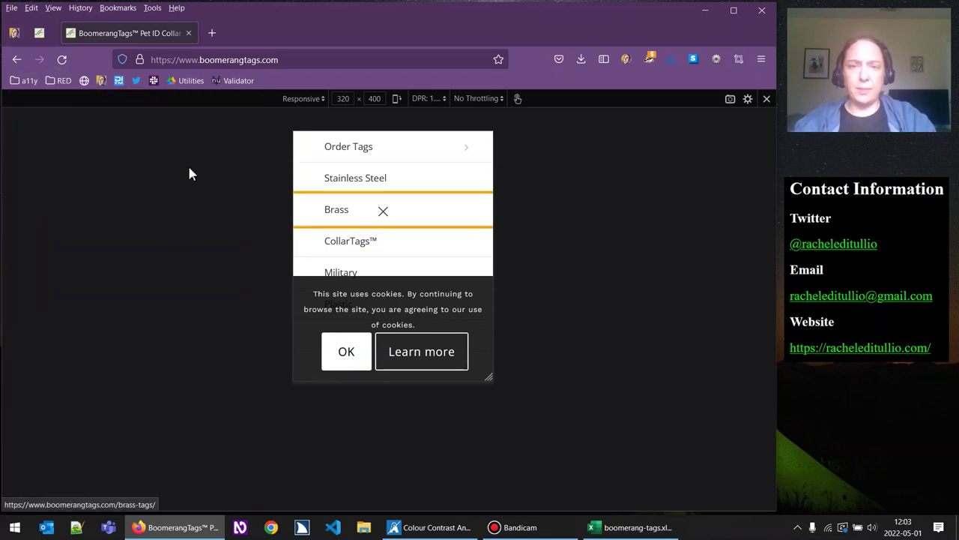
key(Tab)
key(Tab)
key(Tab)
key(Tab)
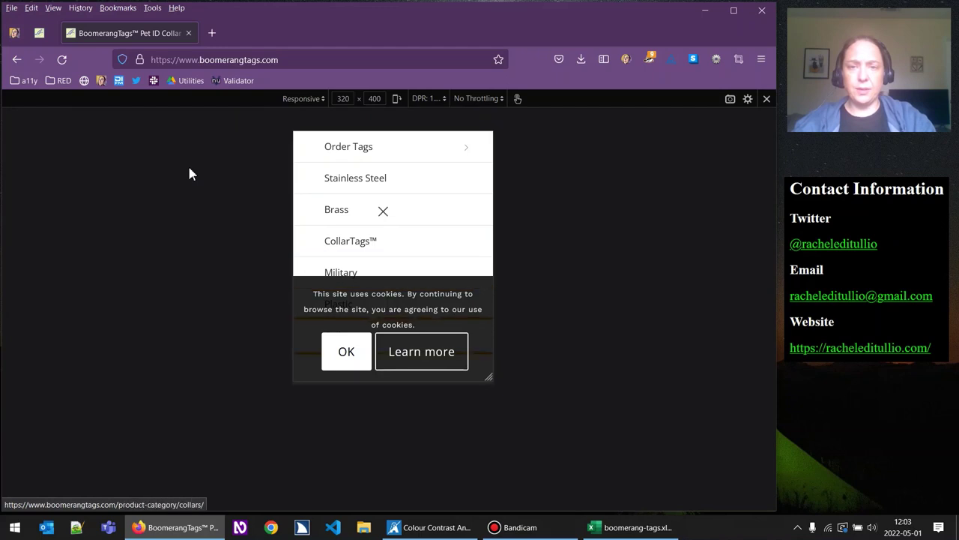
key(Tab)
key(Tab)
key(Tab)
key(Tab)
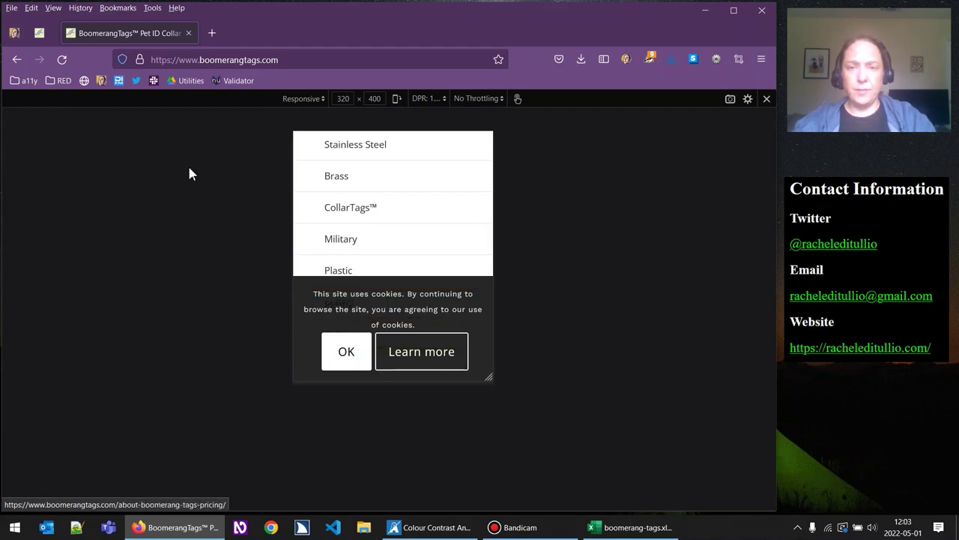
Continue moving keyboard focus beyond the mobile menu's last item until it leaves the page, checking where focus goes
key(Tab)
key(Tab)
key(Tab)
key(Tab)
key(Tab)
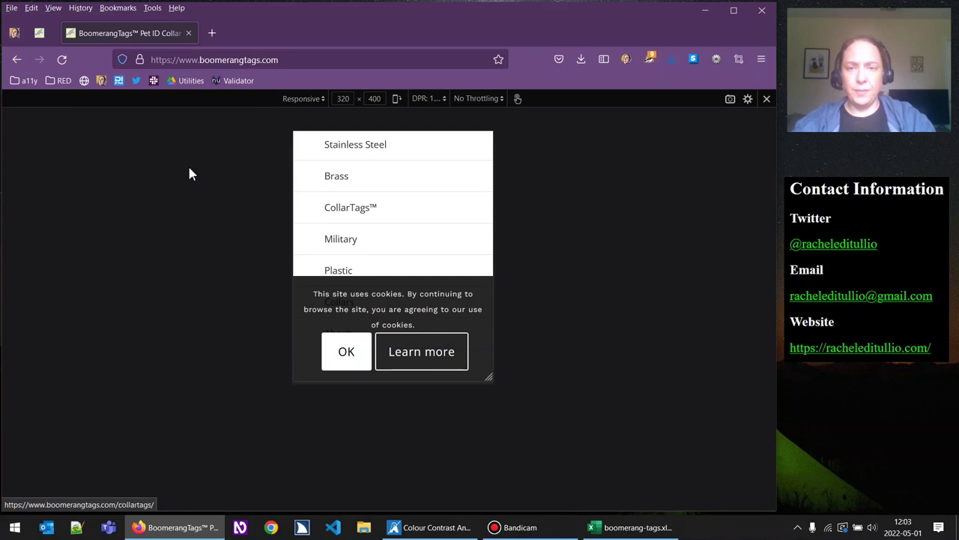
key(Tab)
key(Tab)
key(Tab)
key(Tab)
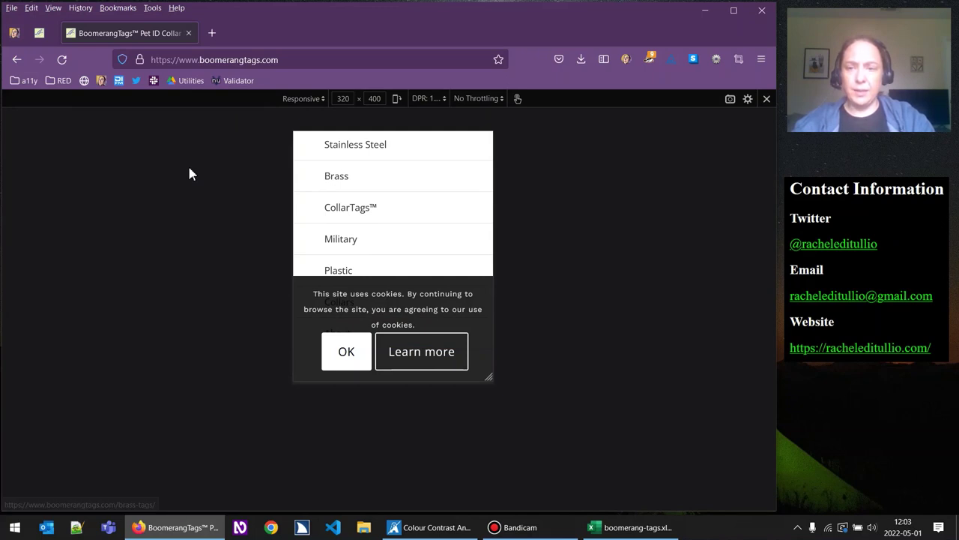
key(Tab)
key(Tab)
key(Tab)
key(Tab)
key(Tab)
key(Tab)
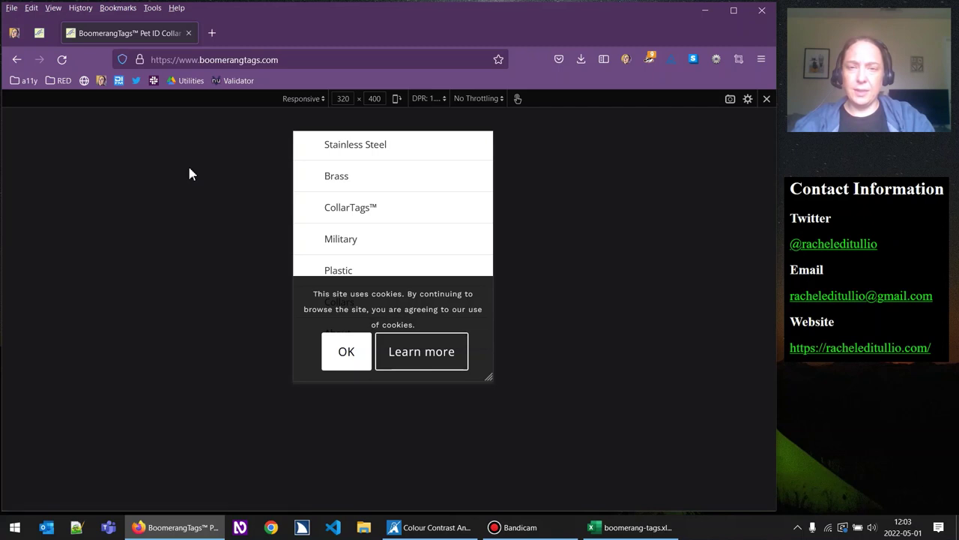
key(Tab)
key(Tab)
key(Tab)
key(Tab)
key(Tab)
key(Tab)
key(Tab)
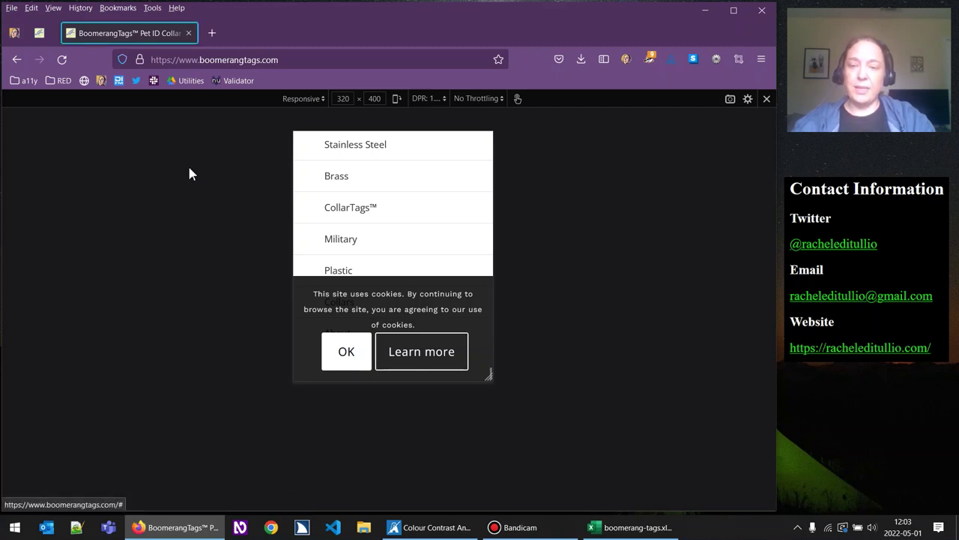
Cycle keyboard focus through the browser controls back into the page and recheck the focus order in the open menu
key(Tab)
key(Tab)
key(Tab)
key(Tab)
key(Tab)
key(Tab)
key(Tab)
key(Tab)
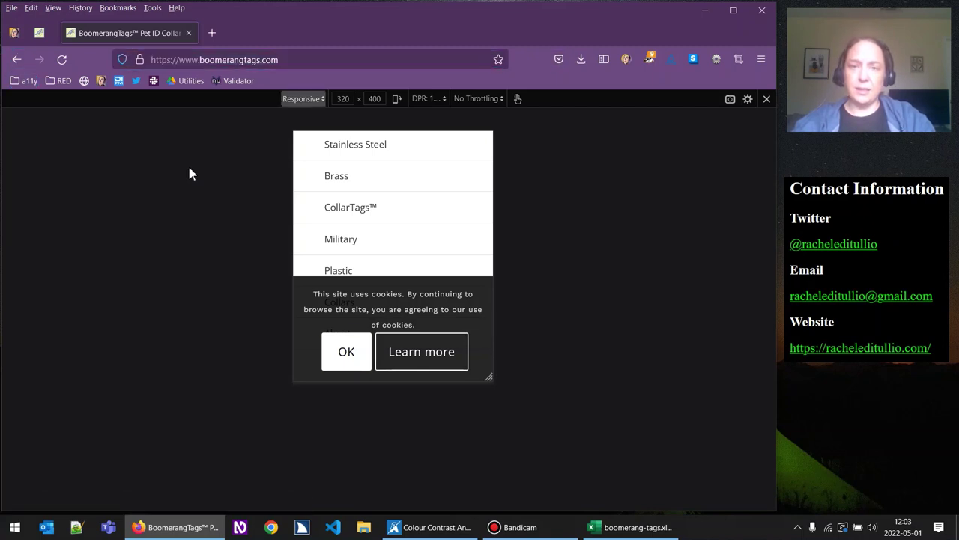
key(Tab)
key(Tab)
key(Tab)
key(Tab)
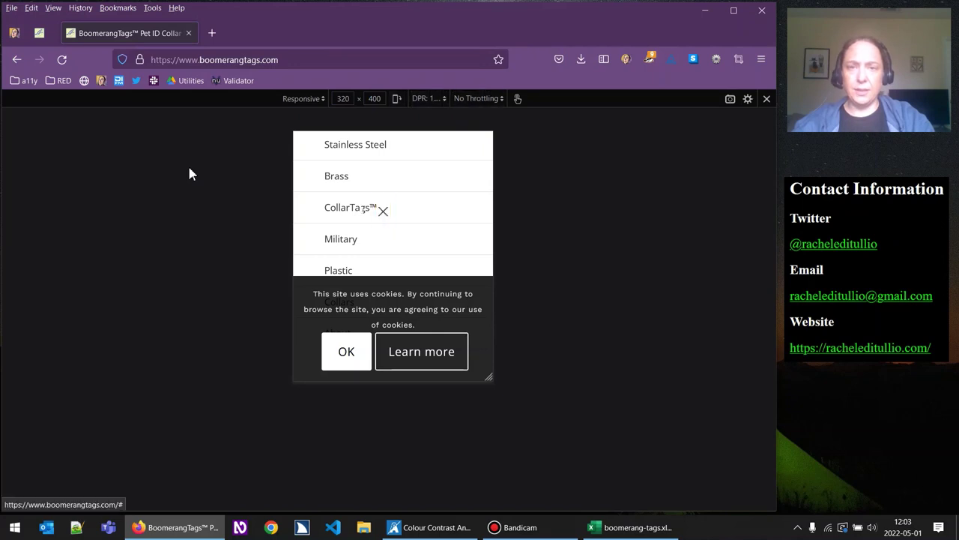
key(Tab)
key(Tab)
key(Tab)
key(Tab)
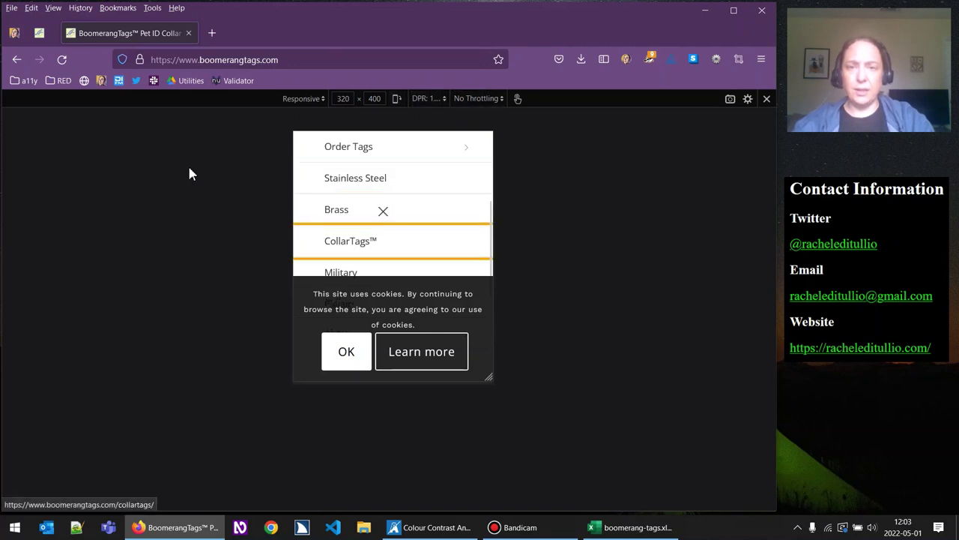
key(Tab)
key(Tab)
key(Tab)
key(Tab)
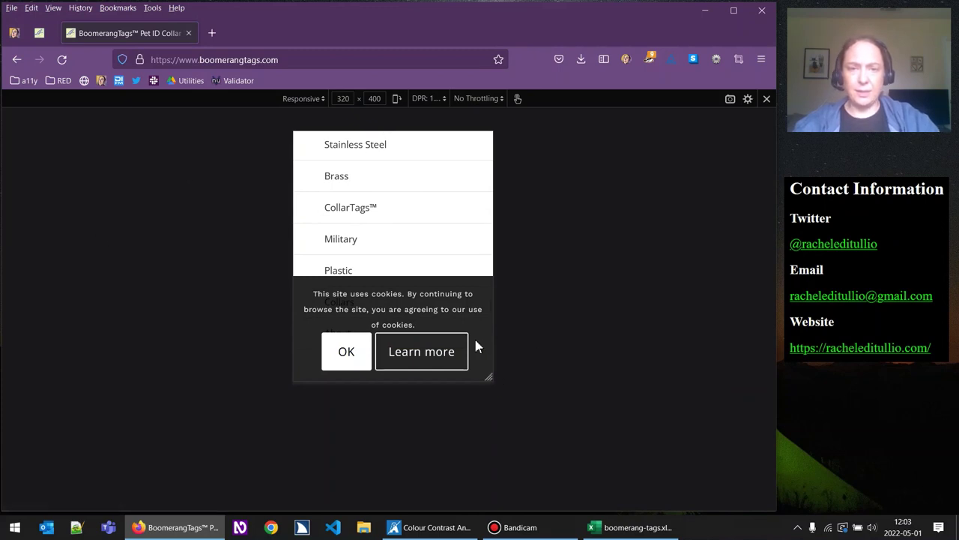
Inspect the cookie message, remove its avia-cookie-consent banner container from the page, and close the developer tools
right_click(446, 295)
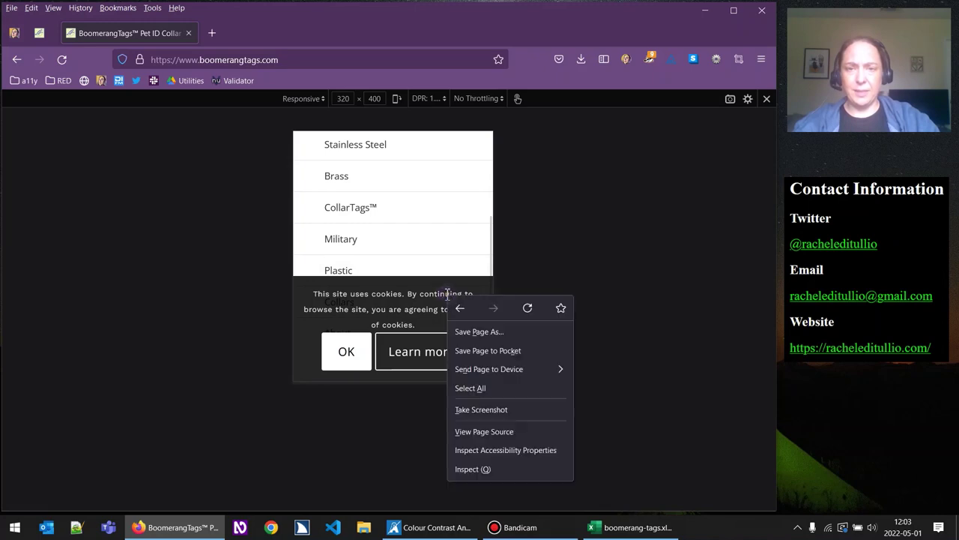
click(468, 467)
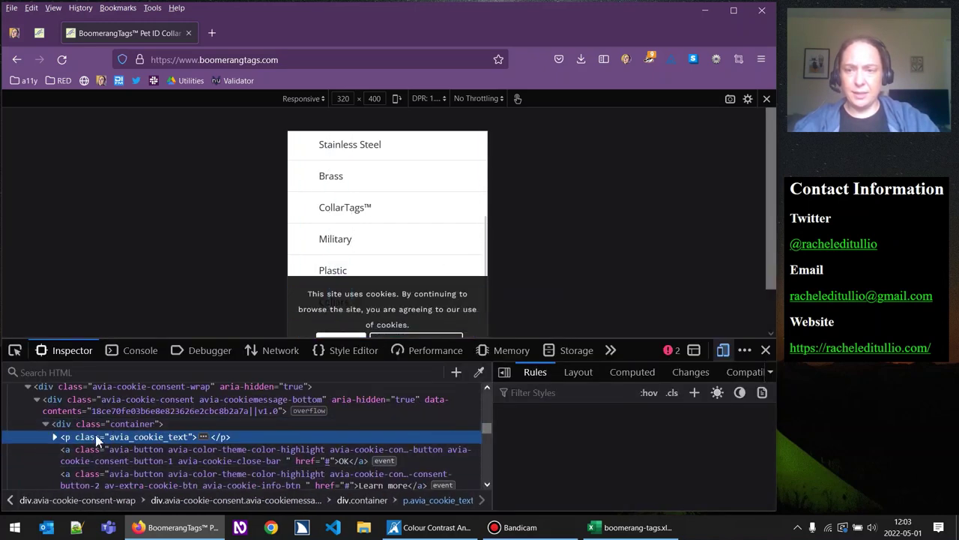
click(70, 402)
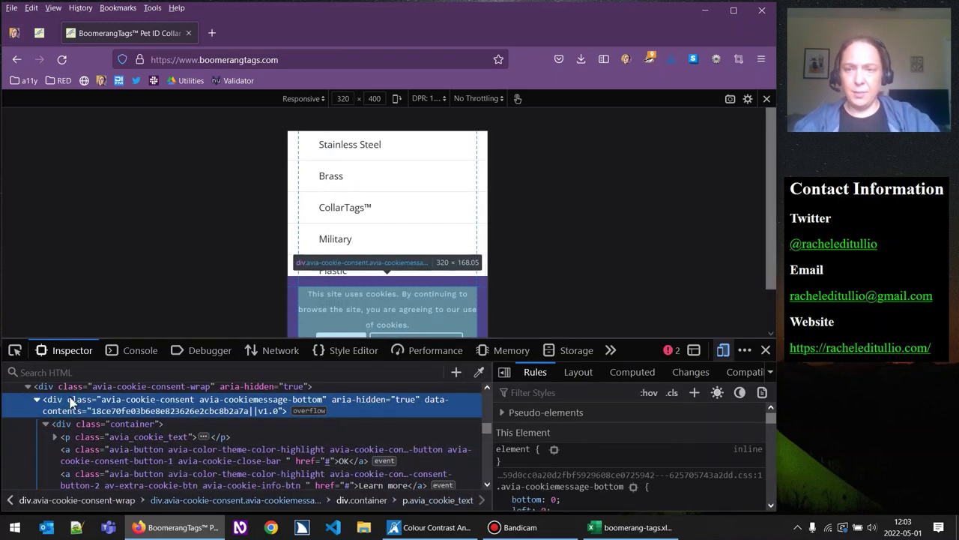
key(Delete)
click(766, 350)
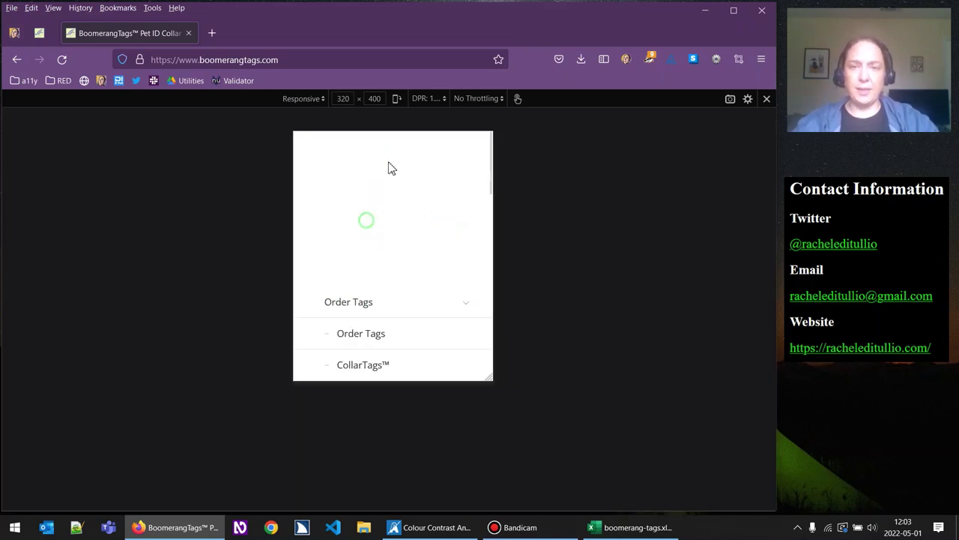
Toggle the Order Tags submenu and examine the mobile menu from its start down to Contact
click(396, 302)
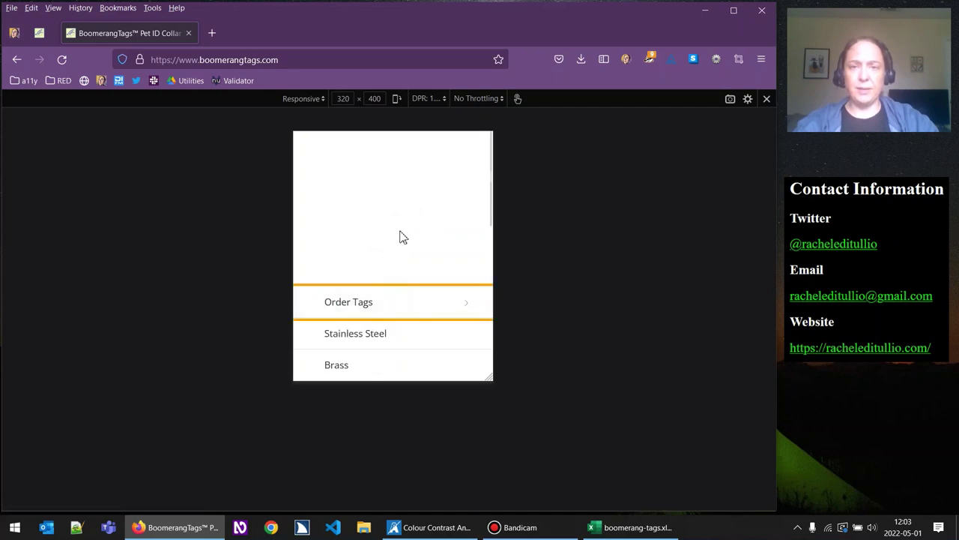
scroll(450, 224, down, 8)
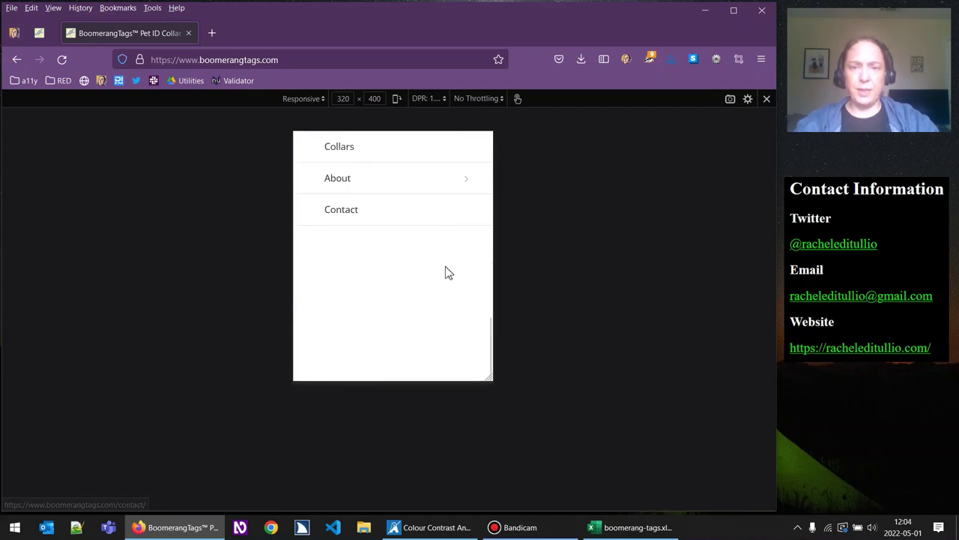
scroll(446, 272, up, 10)
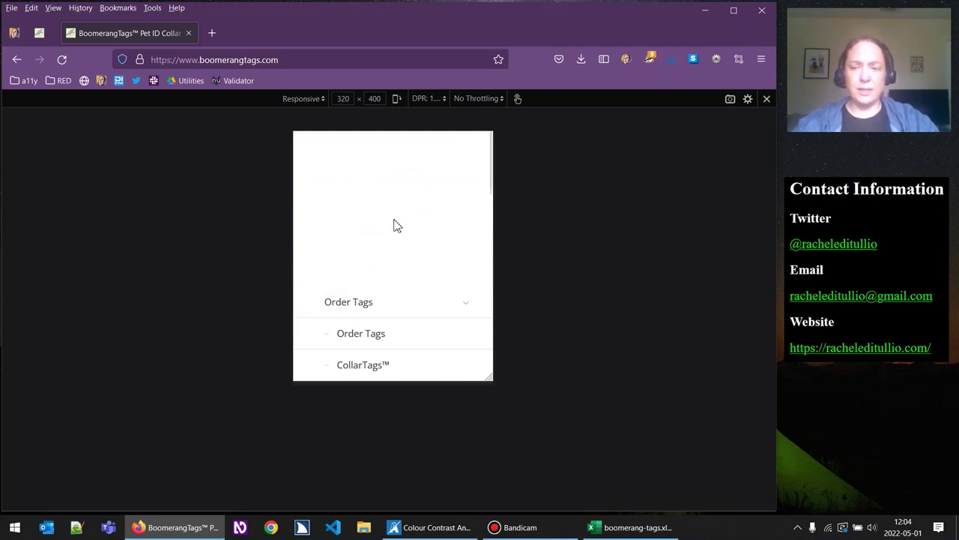
scroll(396, 228, down, 5)
scroll(428, 262, up, 5)
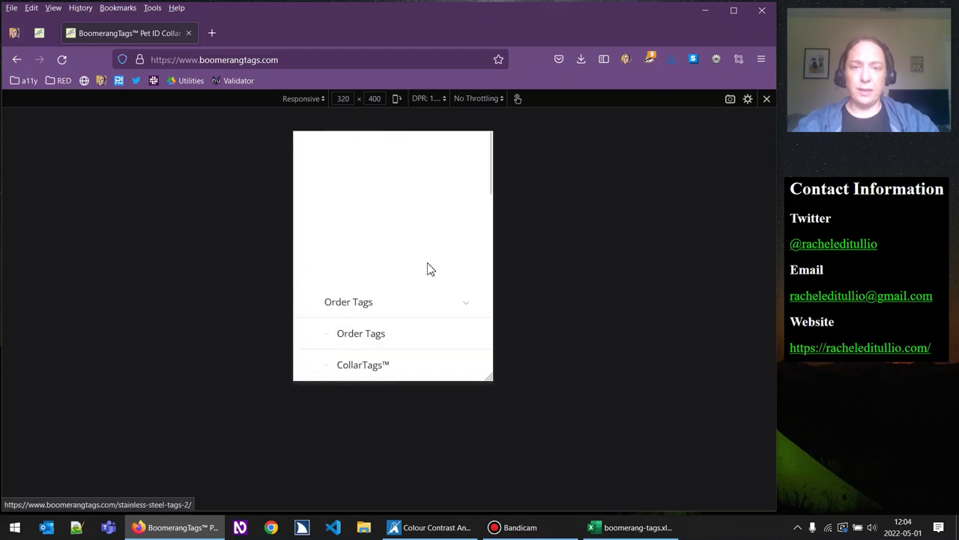
Reload the homepage, reapply the Force focus bookmarklet, and open the mobile menu with focus moved to its first item
key(F5)
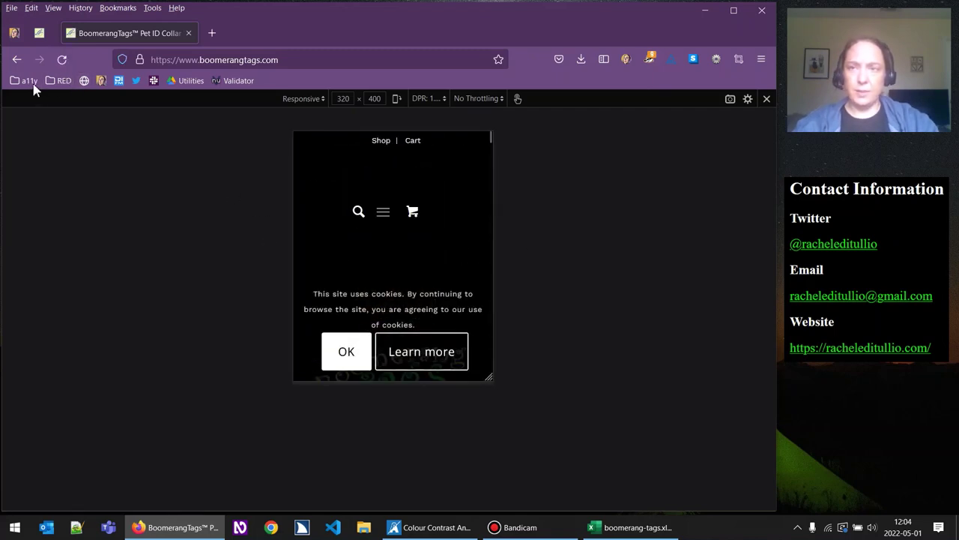
click(60, 81)
mouse_move(24, 80)
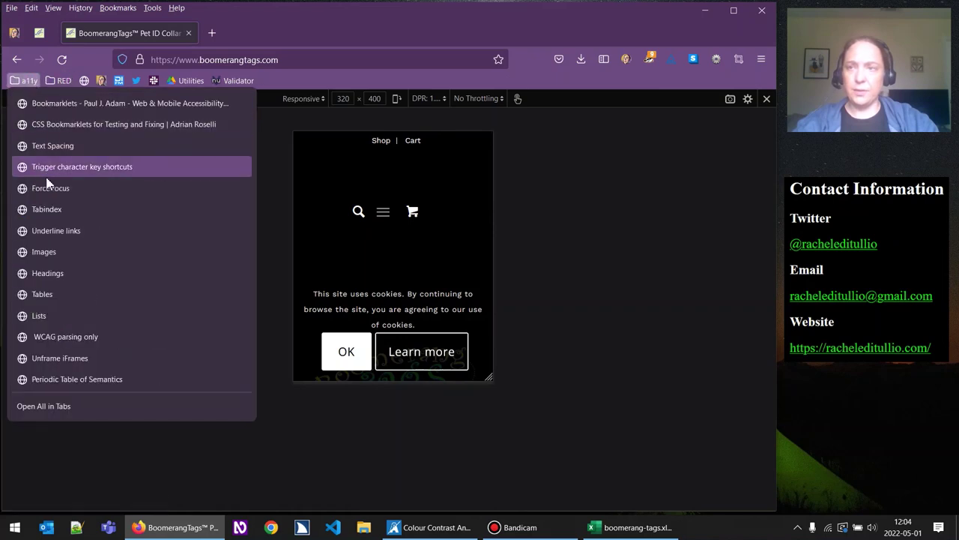
click(50, 196)
key(Return)
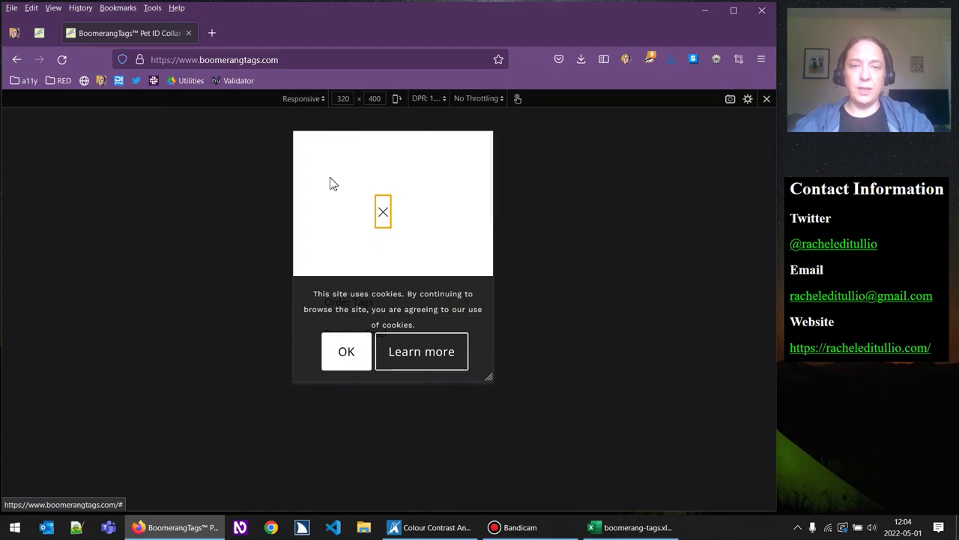
key(Tab)
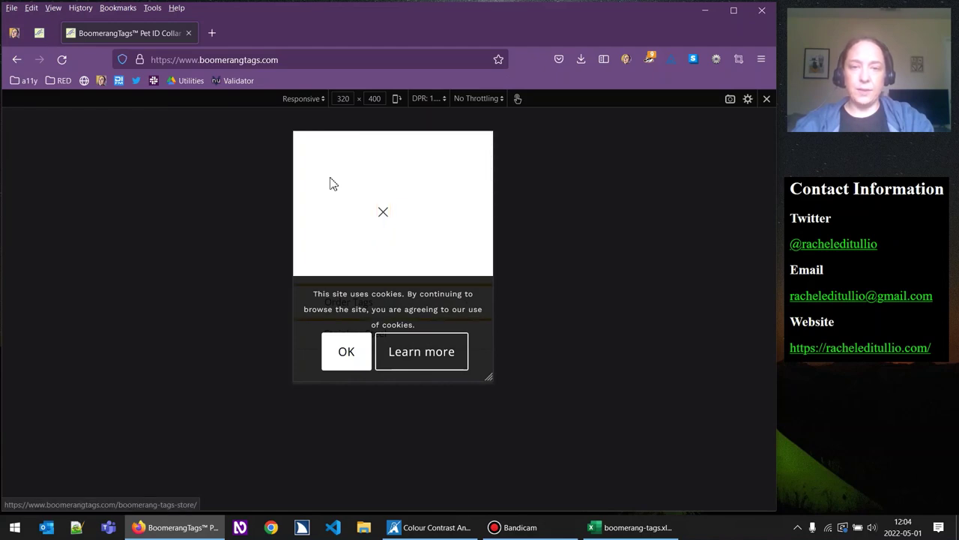
Inspect the cookie message, strip the class from its consent banner div to uncover the menu, and close the developer tools
right_click(442, 292)
click(473, 470)
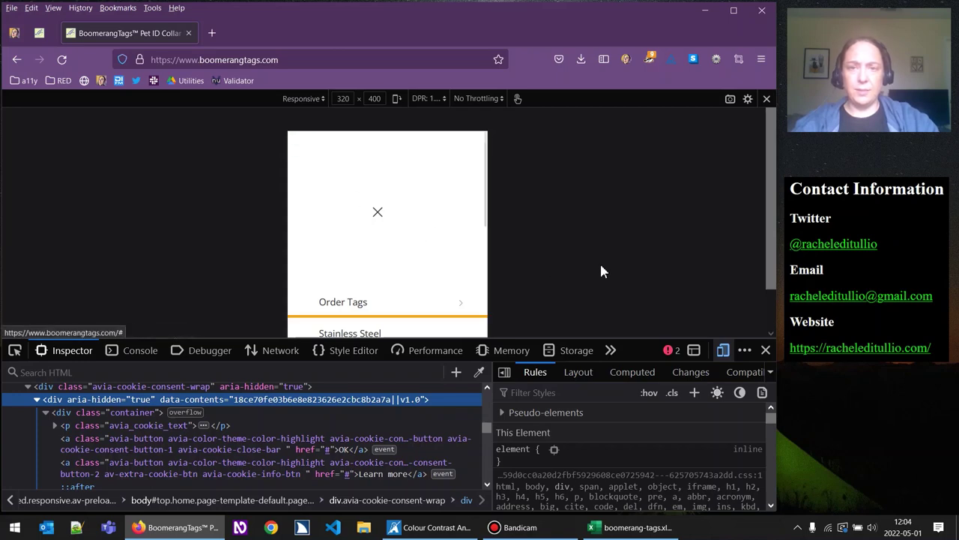
scroll(599, 262, down, 1)
click(766, 350)
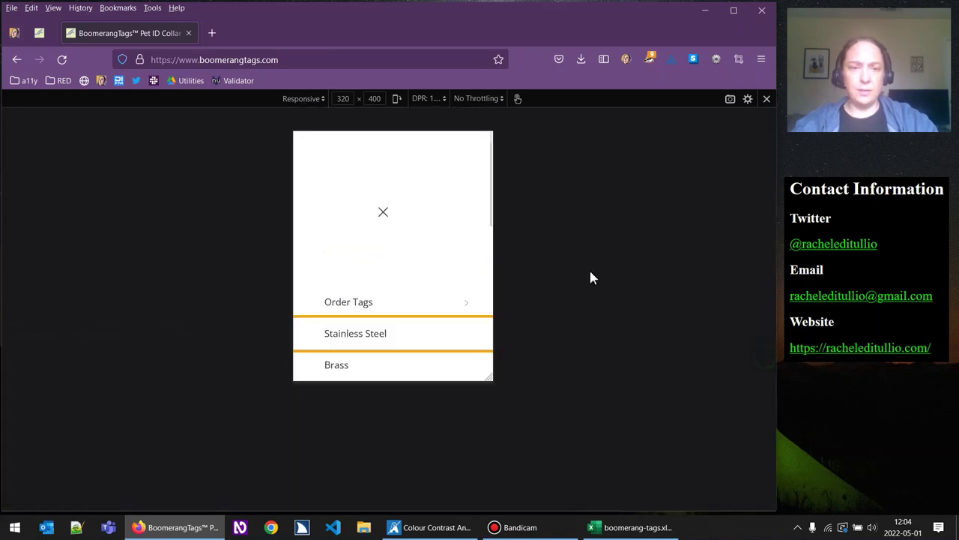
Examine the keyboard focus order from Stainless Steel down to Contact and beyond the end of the open mobile menu
key(Tab)
key(Tab)
key(Tab)
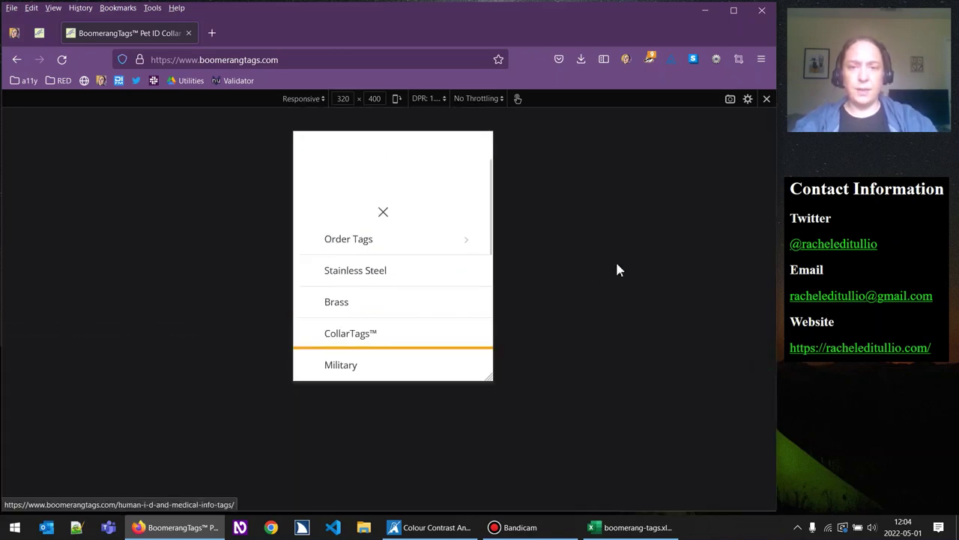
key(Tab)
key(Tab)
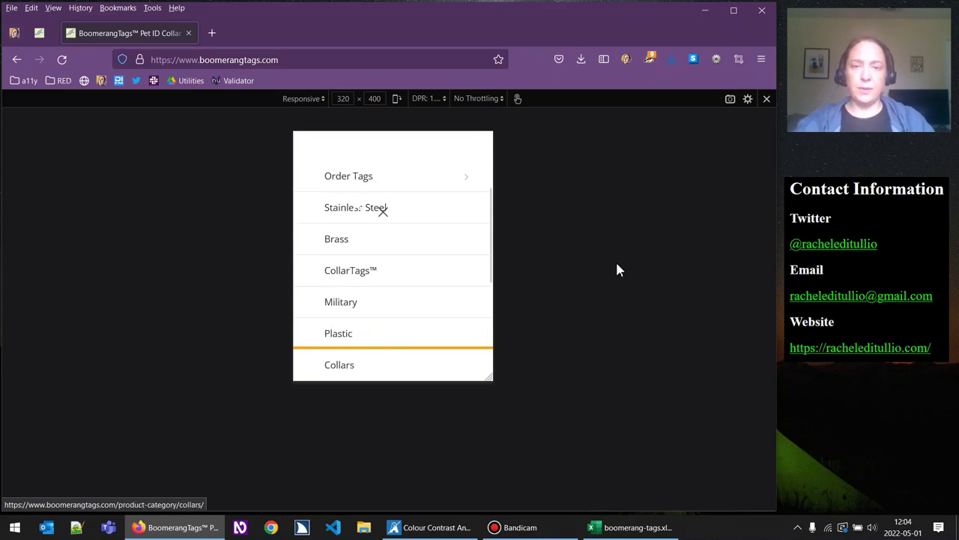
key(Tab)
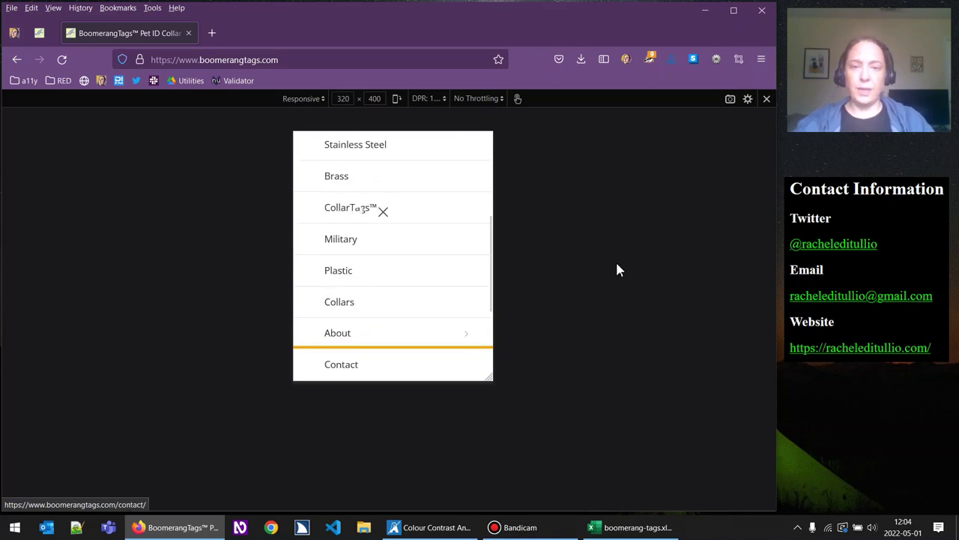
key(Tab)
key(Tab)
key(Tab)
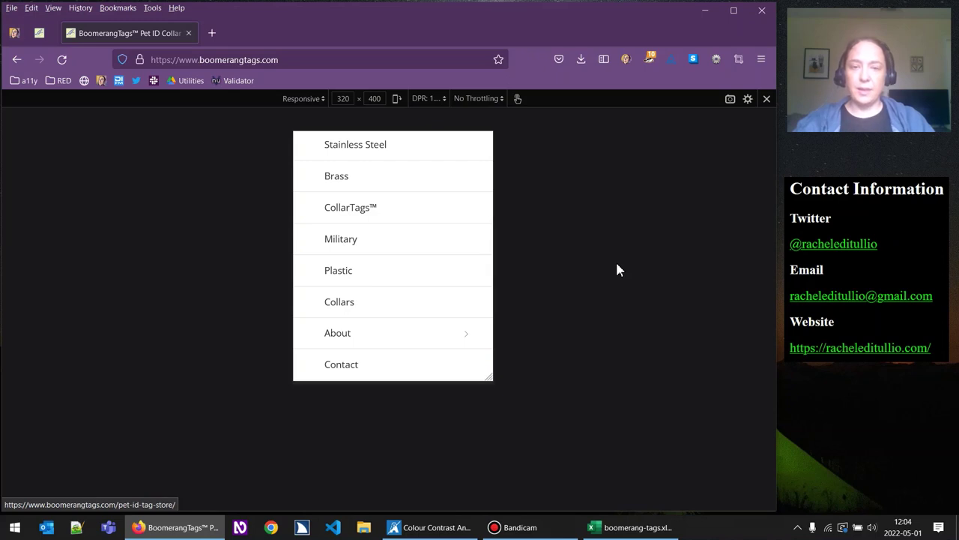
key(Tab)
key(Tab)
key(Tab)
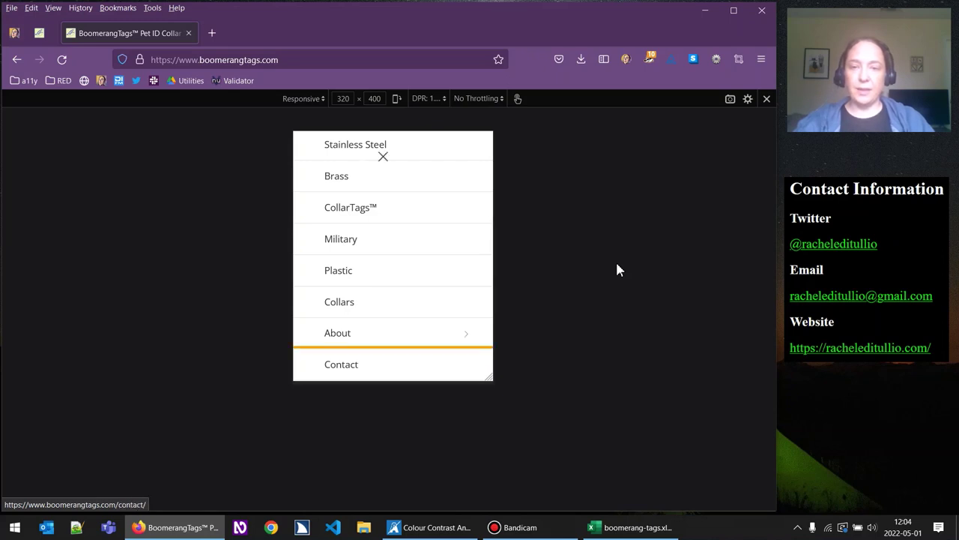
Examine reverse keyboard focus from Contact up through the mobile menu, and forward again to About
key(shift+Tab)
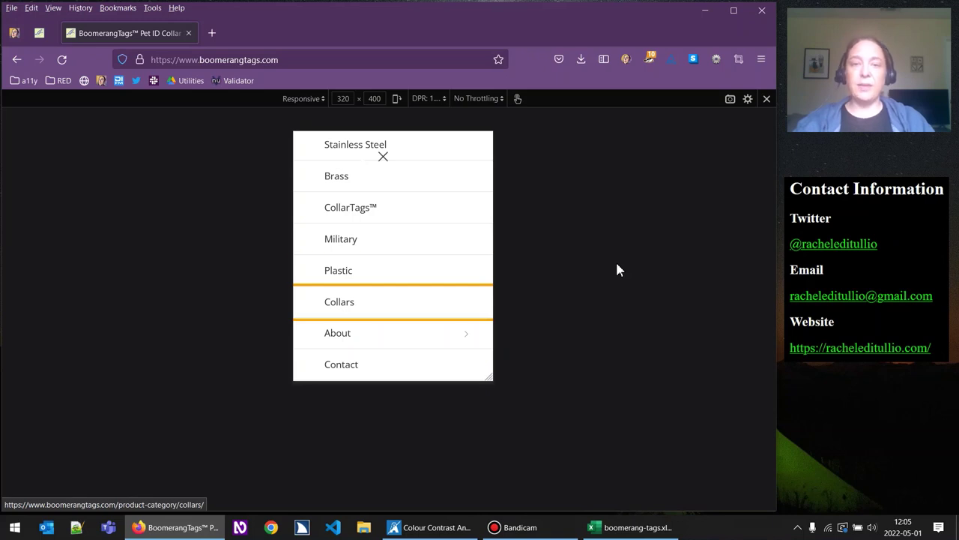
key(shift+Tab)
key(shift+Tab)
key(shift+Tab)
key(shift+Tab)
key(shift+Tab)
key(shift+Tab)
key(Tab)
key(Tab)
key(Tab)
key(Tab)
key(Tab)
key(Tab)
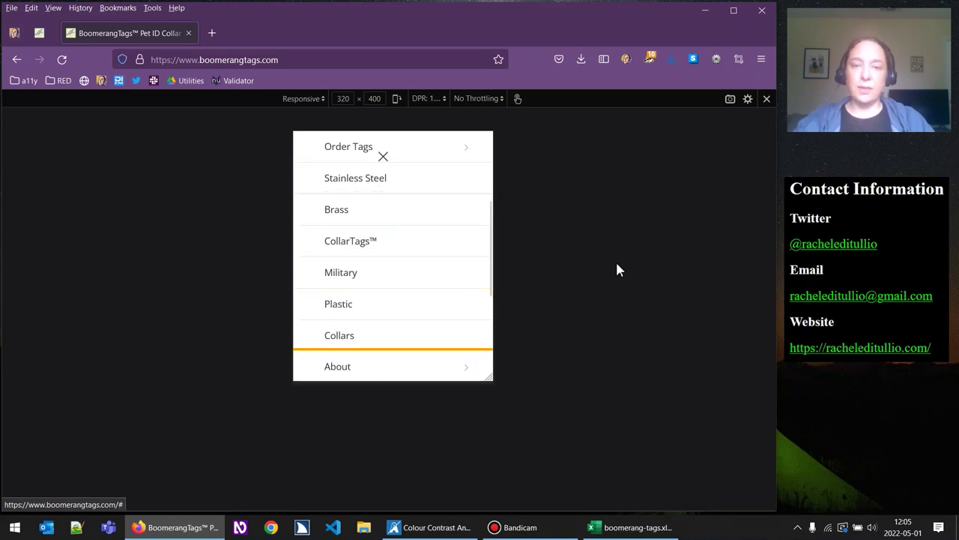
Follow keyboard focus past Contact through the page links behind the open mobile menu to the cart link
key(Tab)
key(Tab)
key(Tab)
key(Tab)
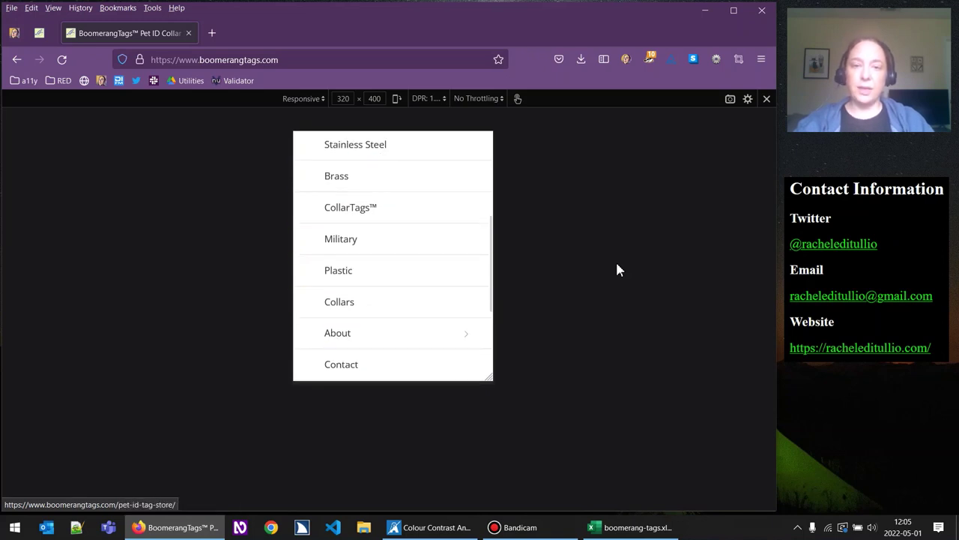
key(Tab)
key(Tab)
key(Tab)
key(Tab)
key(Tab)
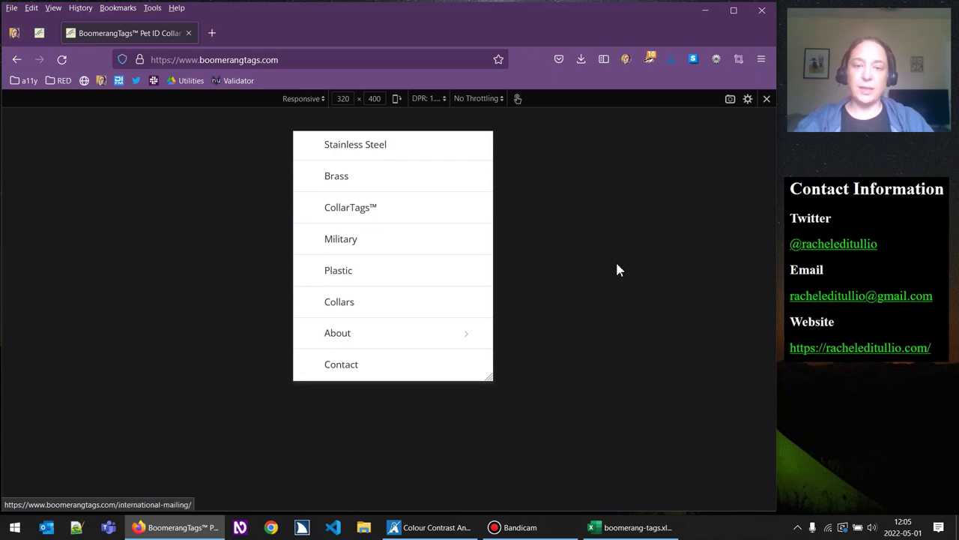
key(Tab)
key(Tab)
key(Tab)
key(Tab)
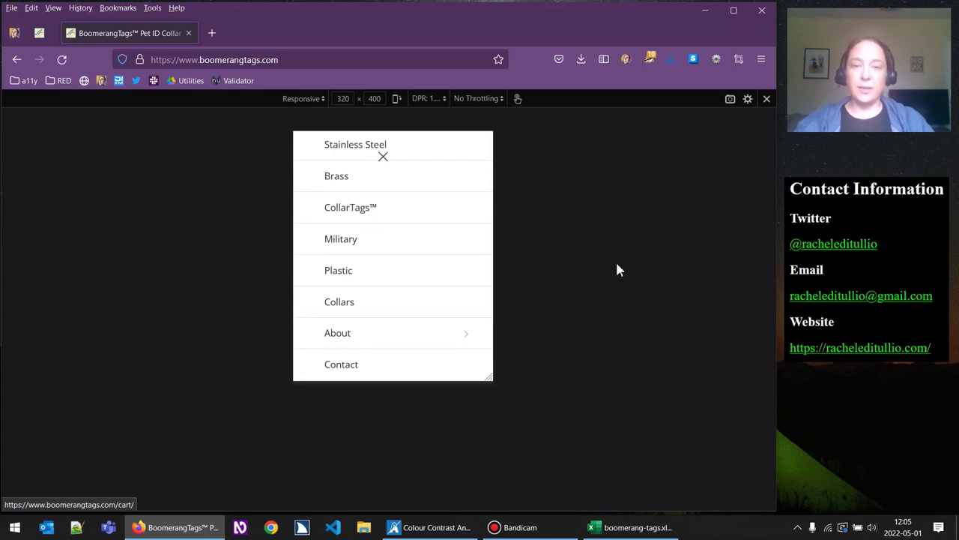
Recheck how focus crosses between the menu's last items and the page links behind it, in both directions
key(shift+Tab)
key(shift+Tab)
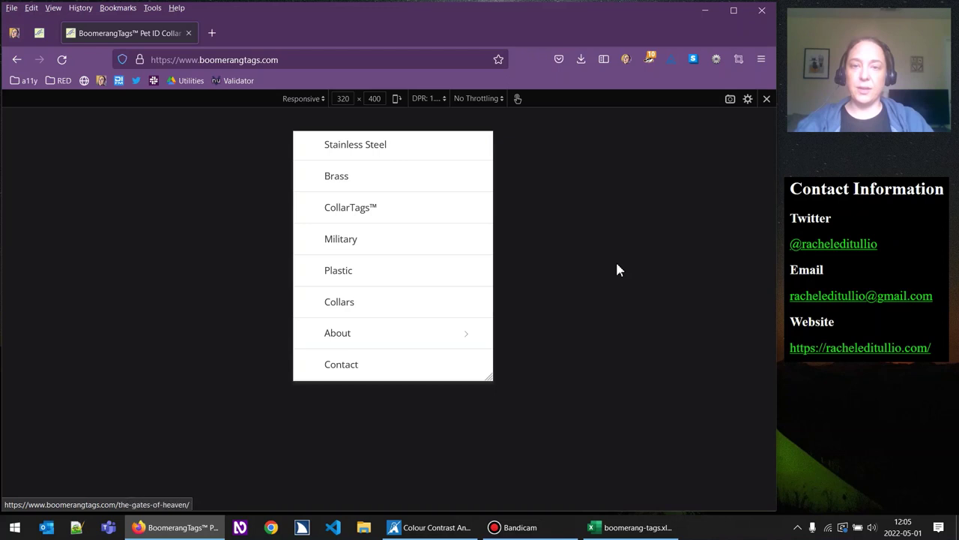
key(shift+Tab)
key(shift+Tab)
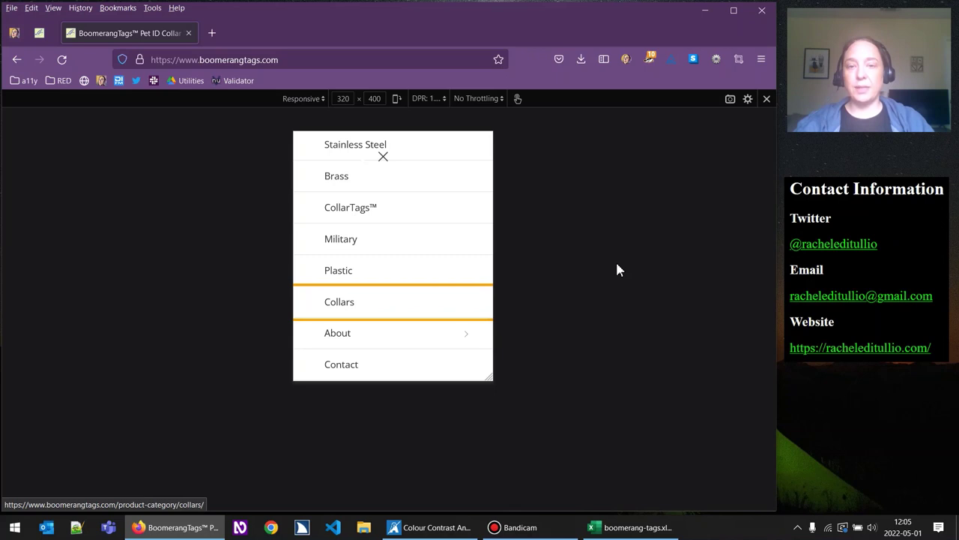
key(Tab)
key(Tab)
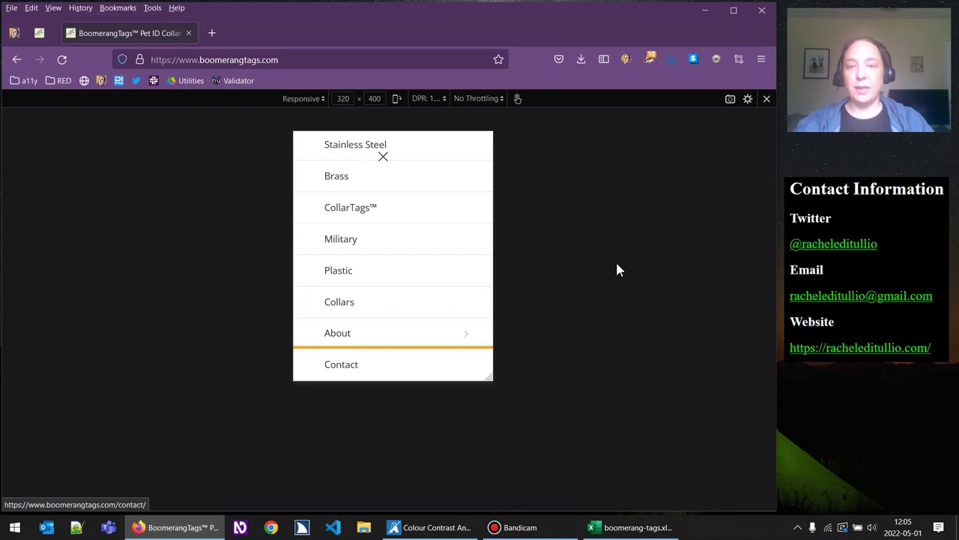
key(Tab)
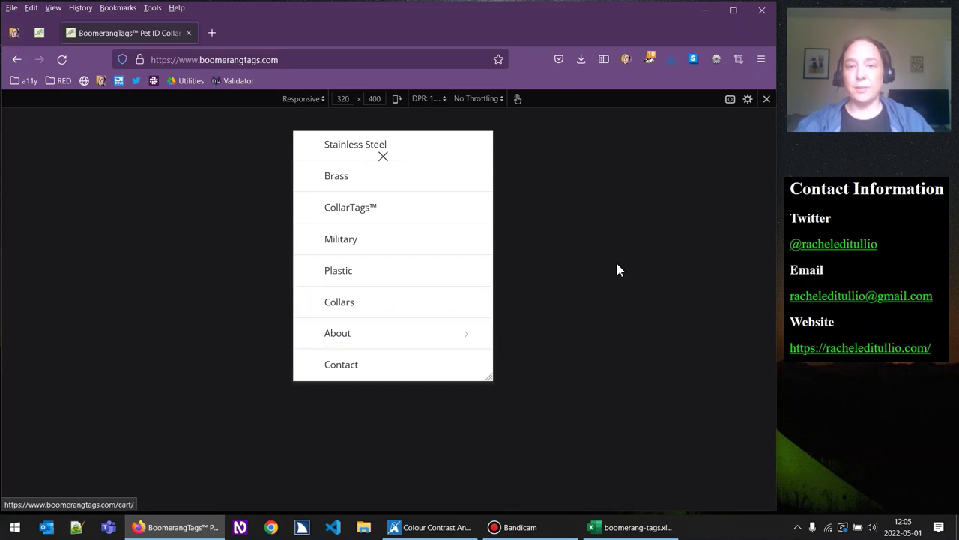
key(Tab)
key(Tab)
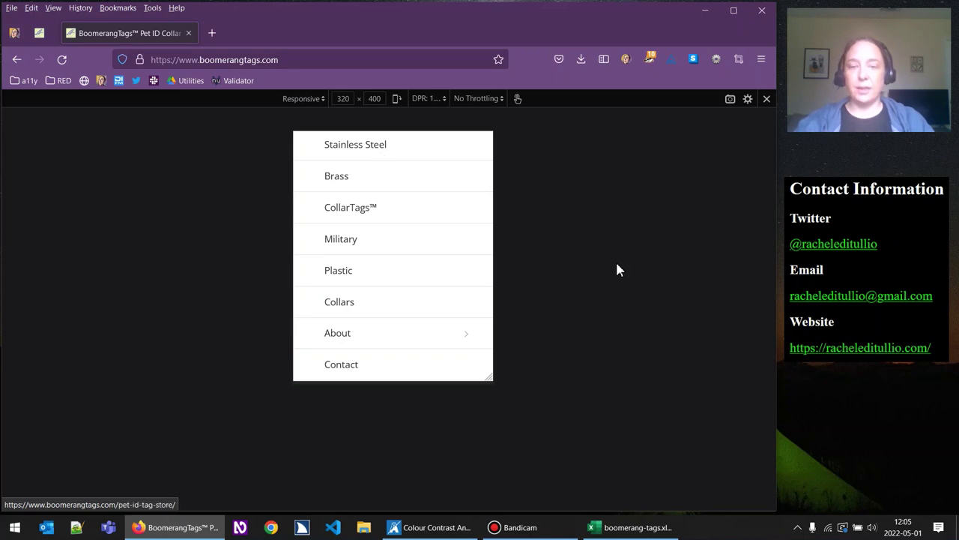
key(Tab)
Return focus backward from the links behind the menu to the mobile menu's close control, and activate it
key(shift+Tab)
key(shift+Tab)
key(shift+Tab)
key(shift+Tab)
key(shift+Tab)
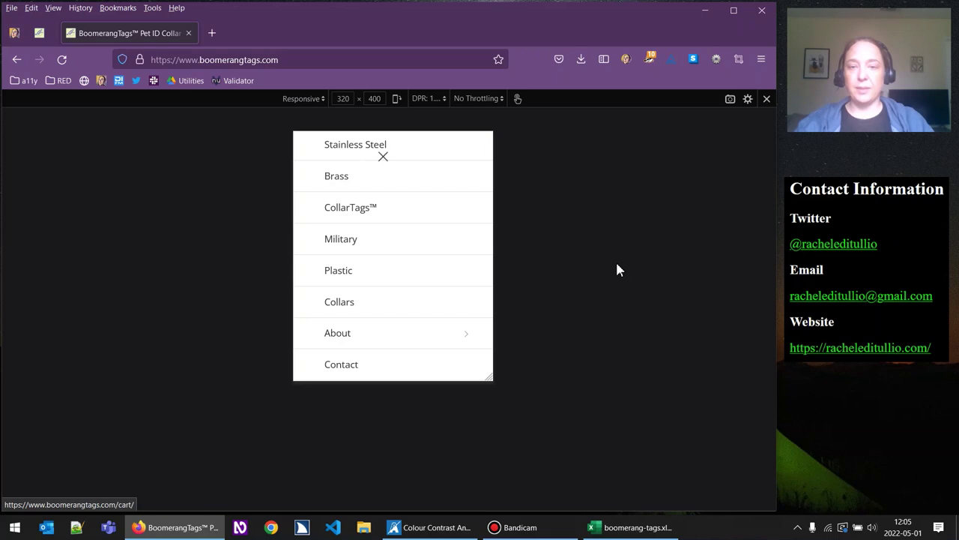
key(shift+Tab)
key(shift+Tab)
key(shift+Tab)
key(shift+Tab)
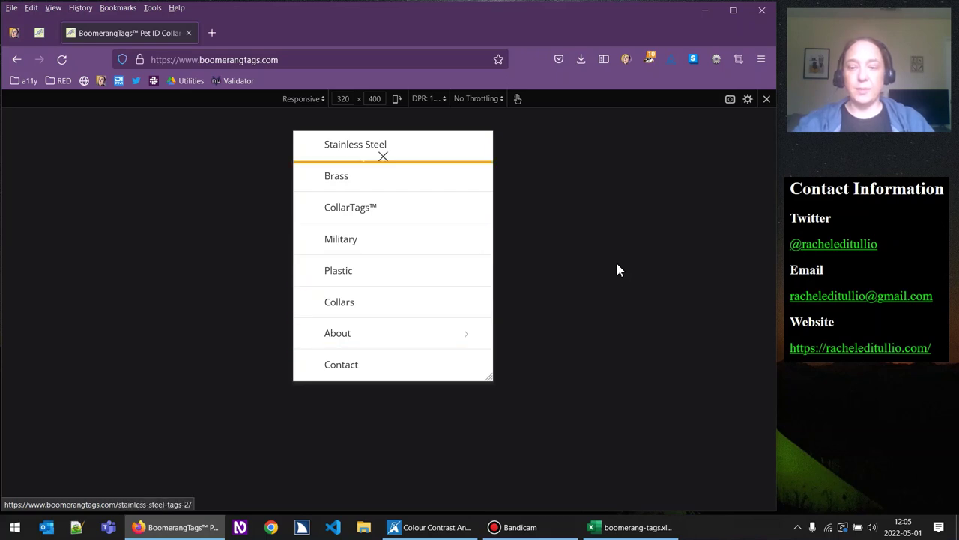
key(shift+Tab)
key(shift+Tab)
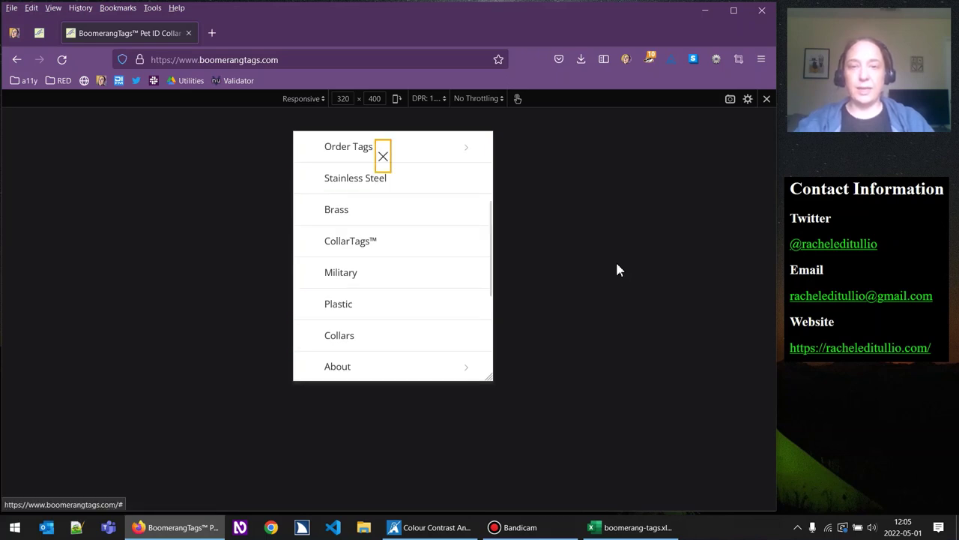
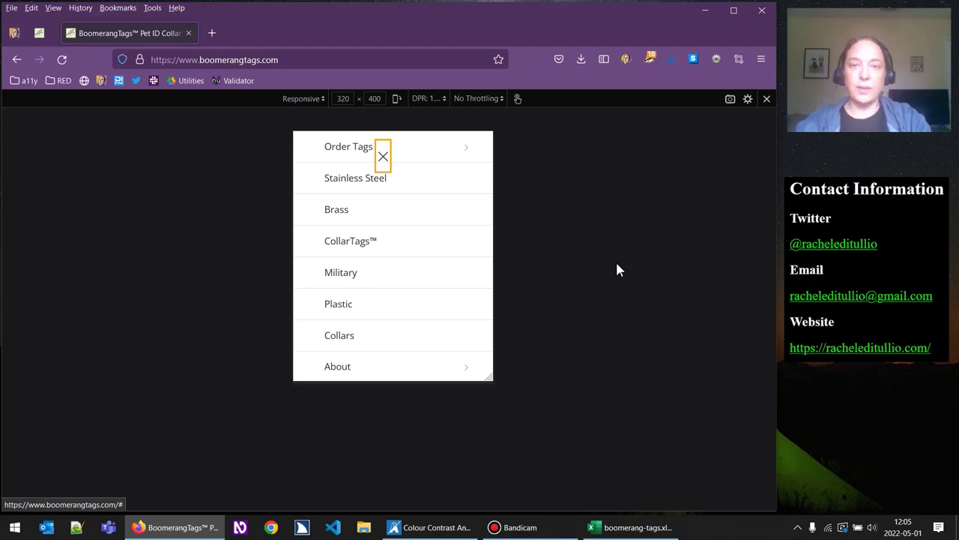
key(Return)
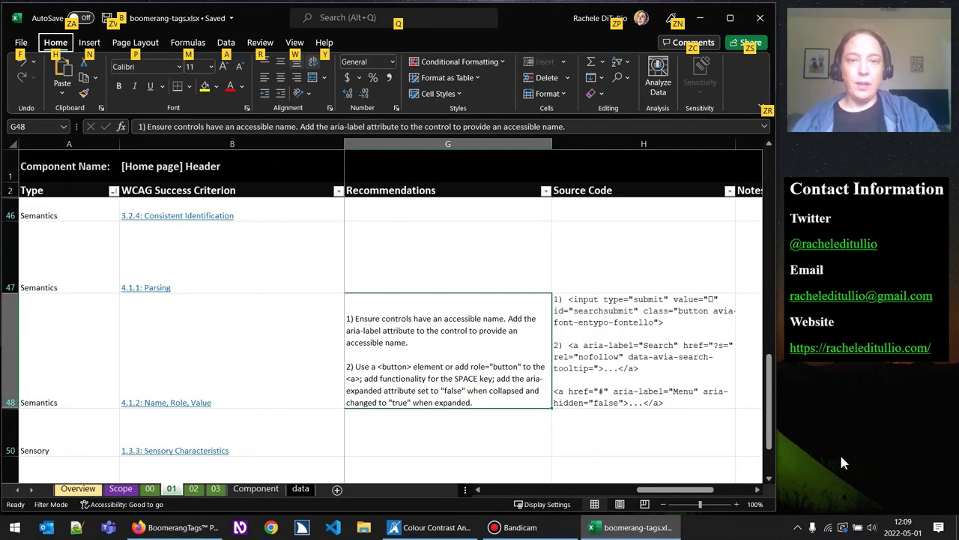
In the Excel audit workbook, add "3) The dialog does not follow the established design pattern" to the 4.1.2 Recommendations cell
click(478, 403)
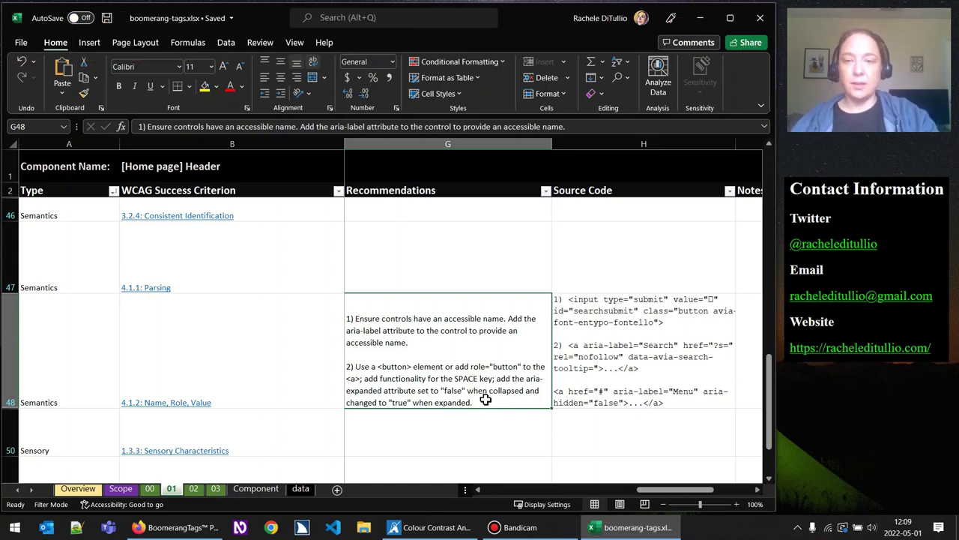
key(F2)
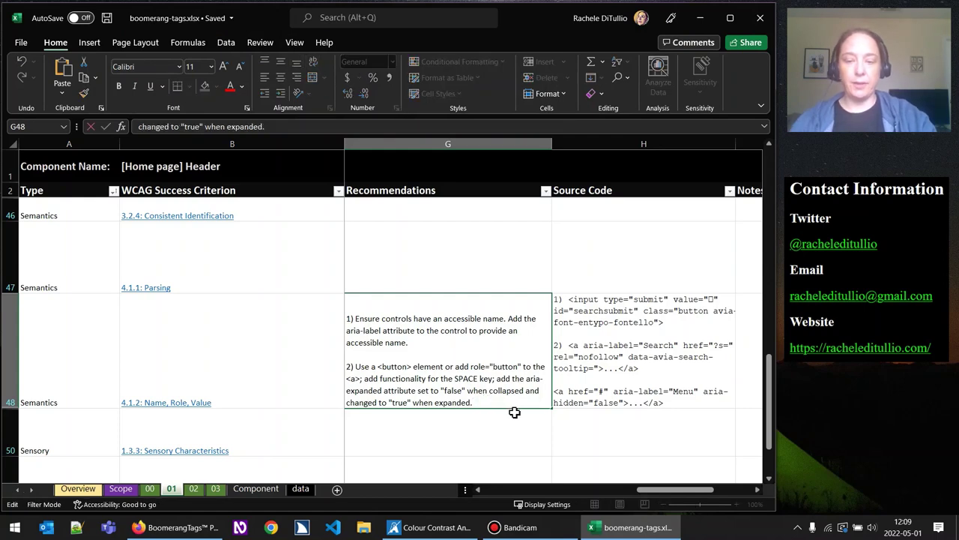
key(alt+Return)
key(alt+Return)
text(30)
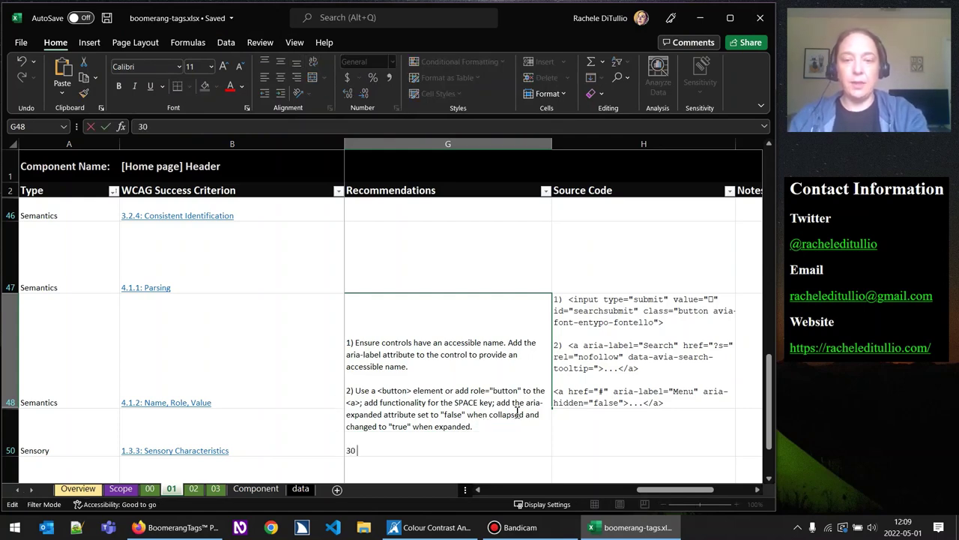
key(BackSpace)
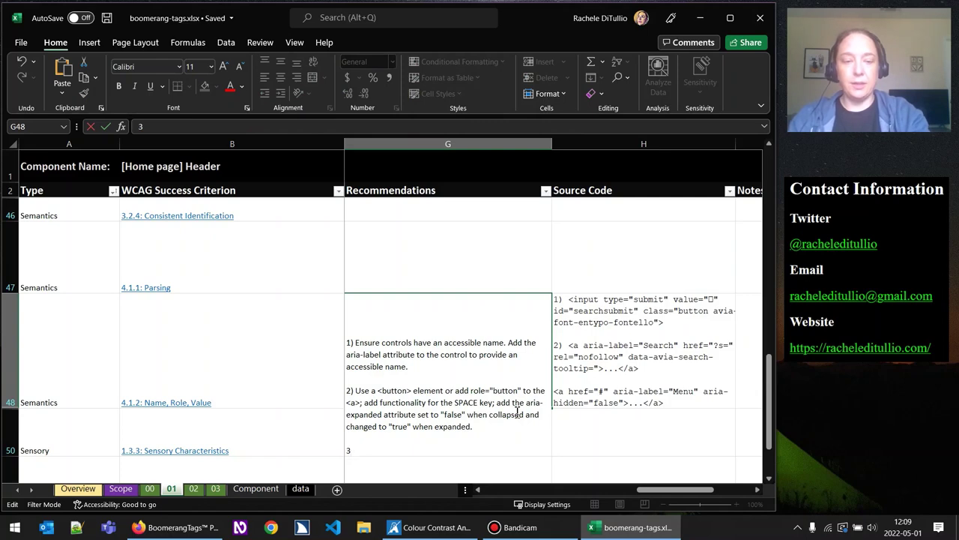
text() The dialog)
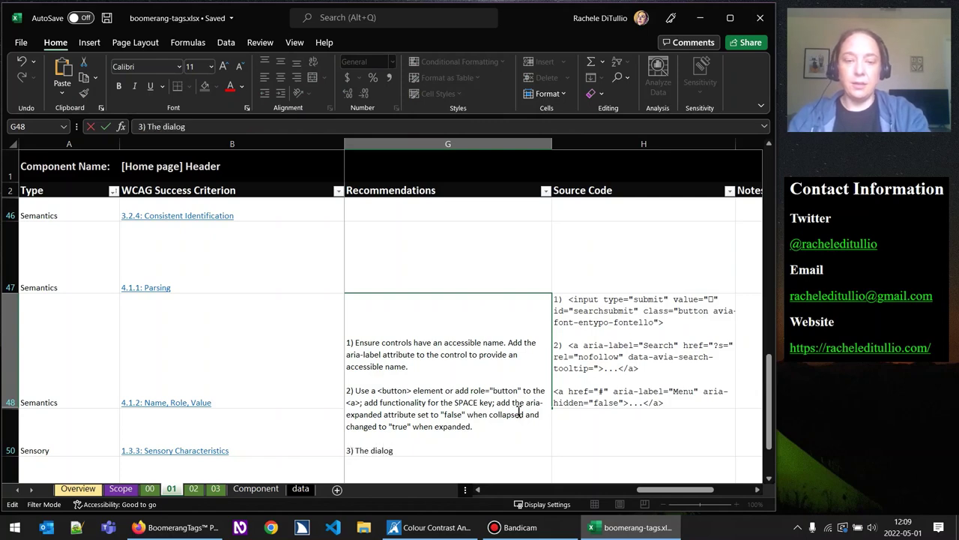
text( does not )
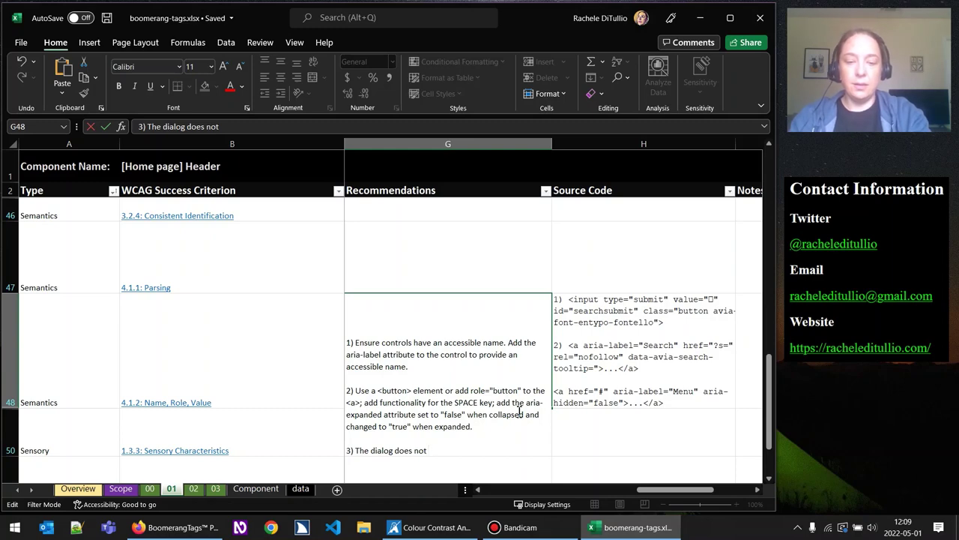
text(follo)
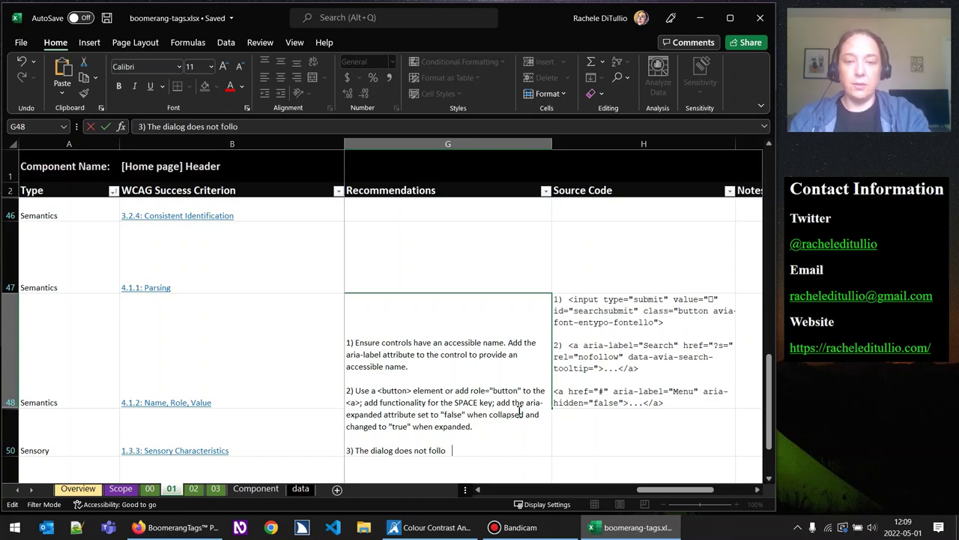
text(w the es tablished )
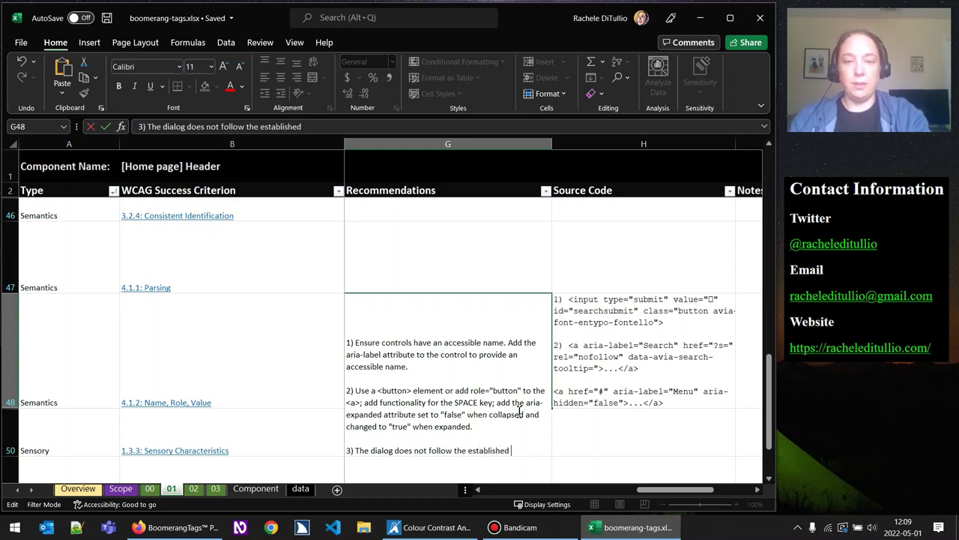
text(design pattern)
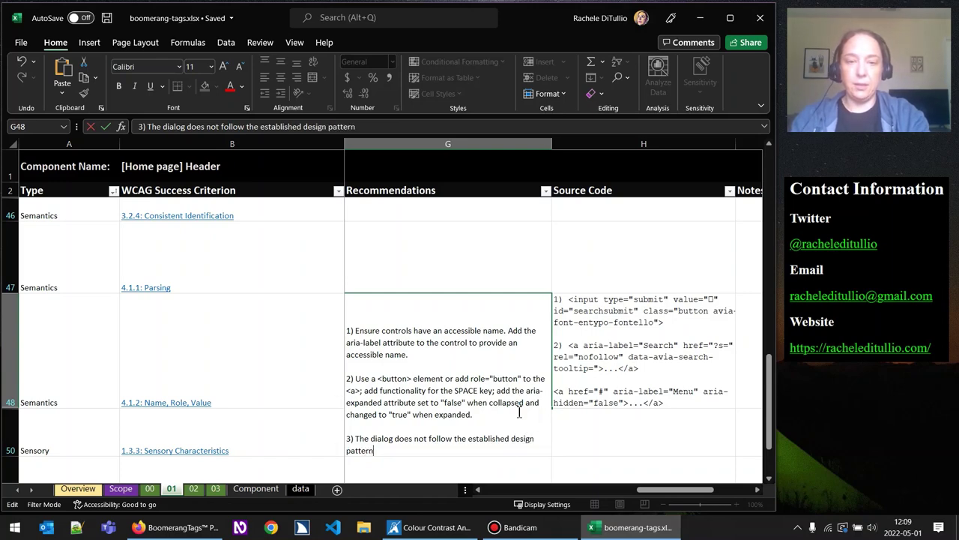
text(.)
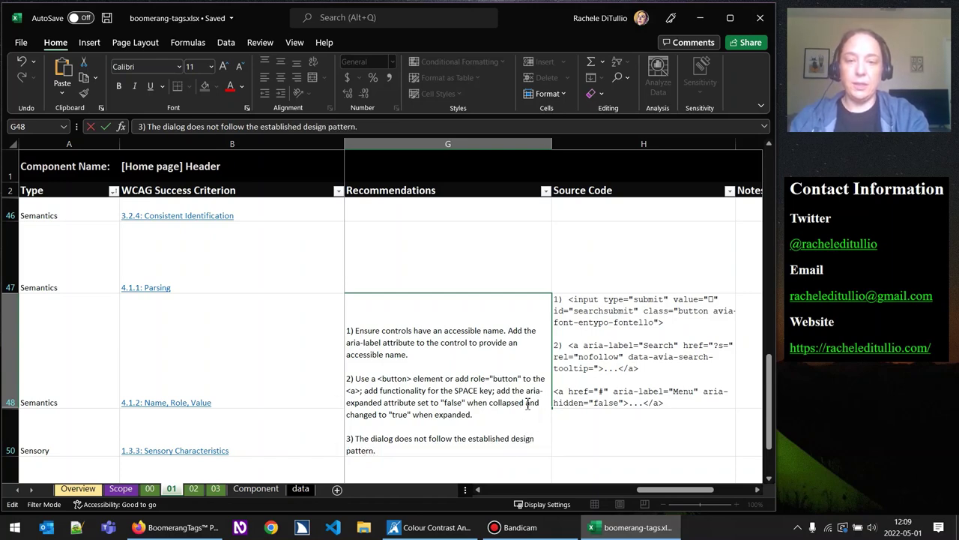
Extend item 3 in the 4.1.2 Recommendations cell with ": the dialog lacks the correct role; the dialog lacks an accessible name."
key(BackSpace)
text(: the dialog lack)
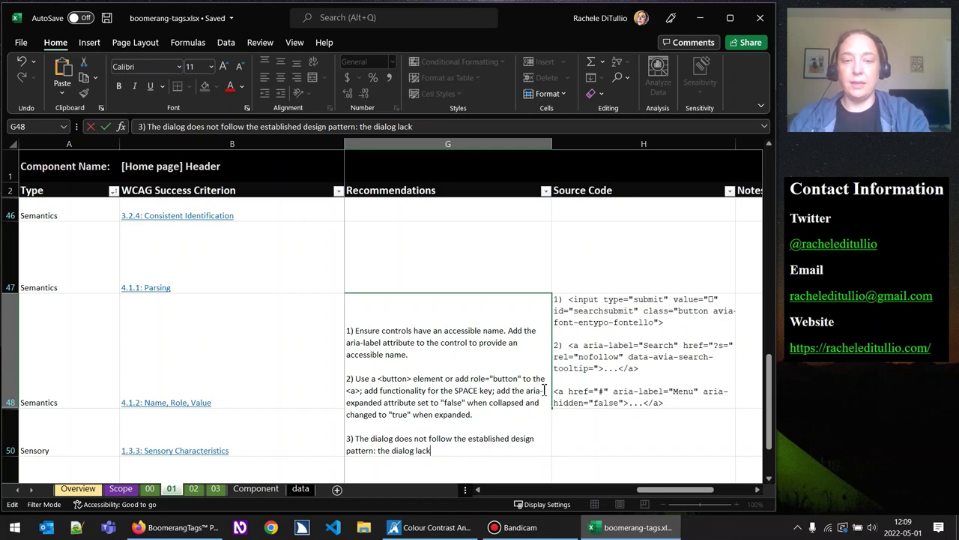
text(s the corr)
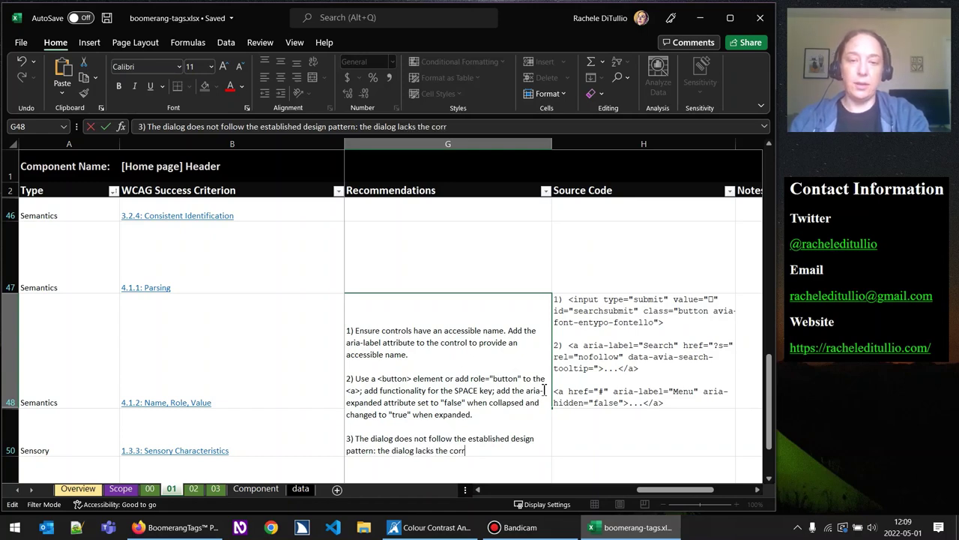
text(ect role)
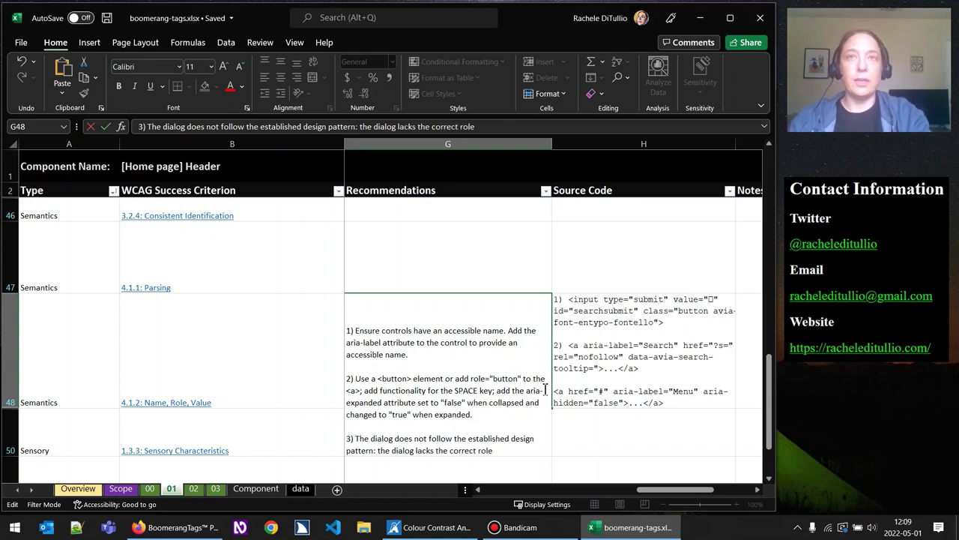
text(; the d)
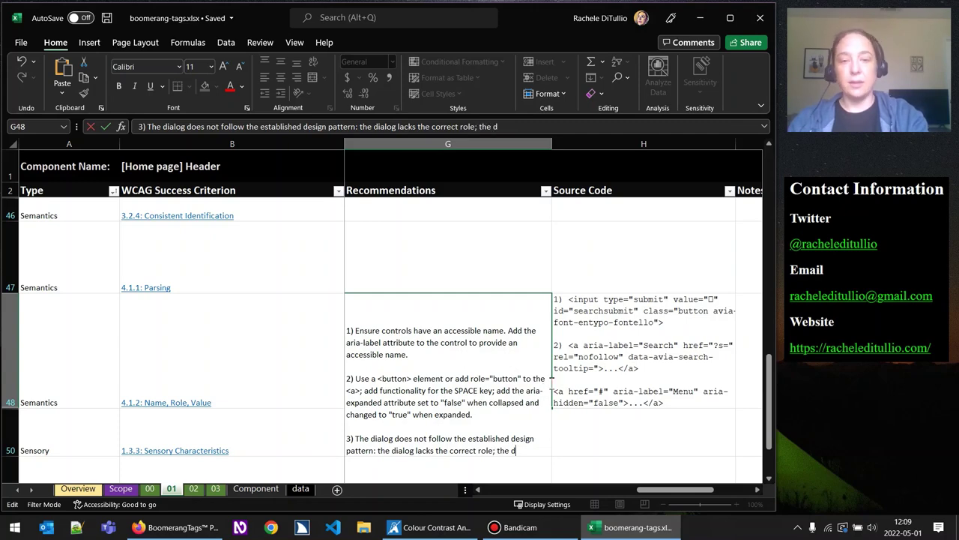
text(ialo )
text( lacks)
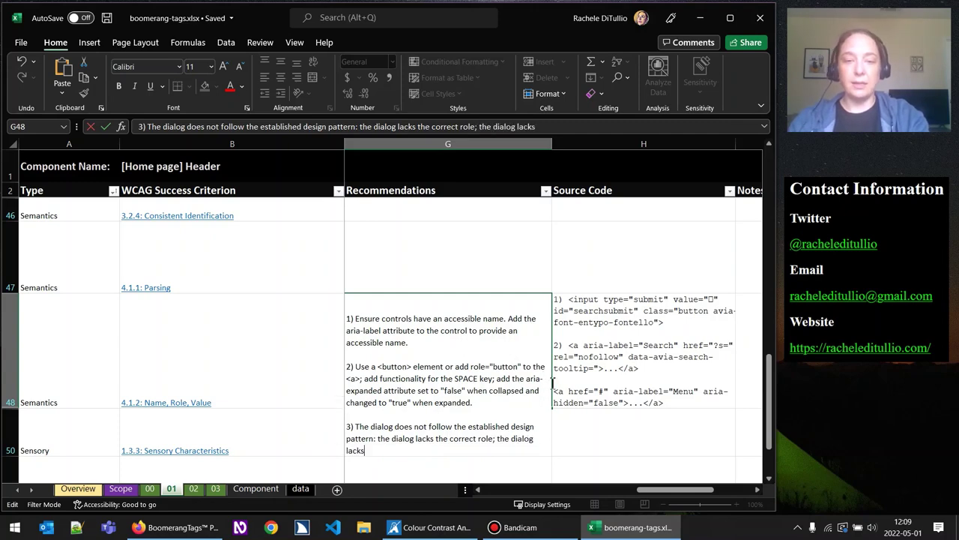
text( an accessible name.)
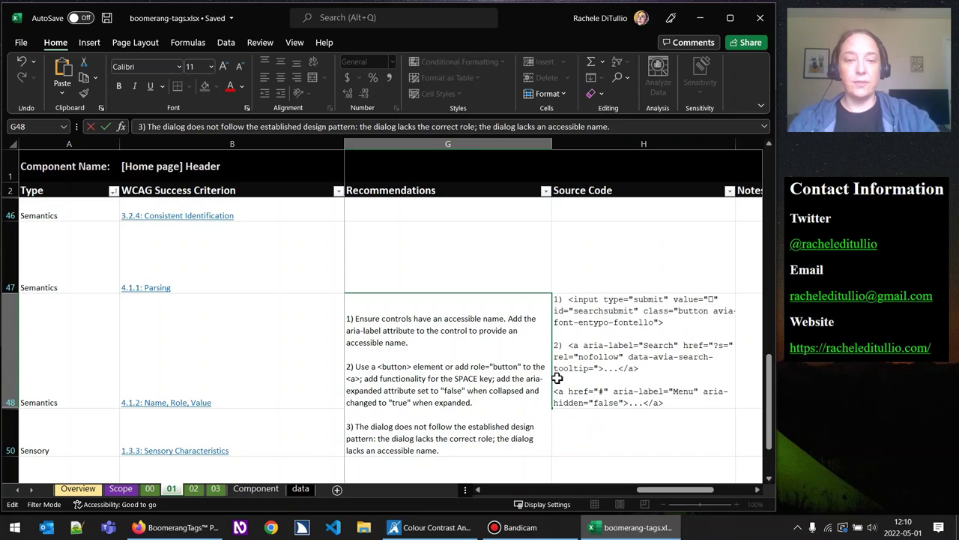
drag(592, 439, 591, 430)
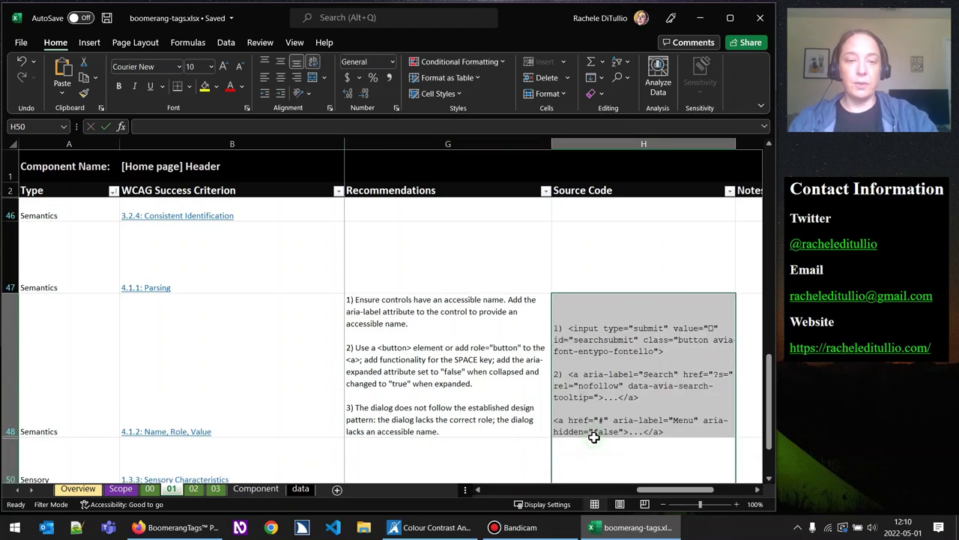
Move the item 3 text about the dialog's design pattern from the 4.1.2 Recommendations cell to the end of its Issues cell
click(498, 402)
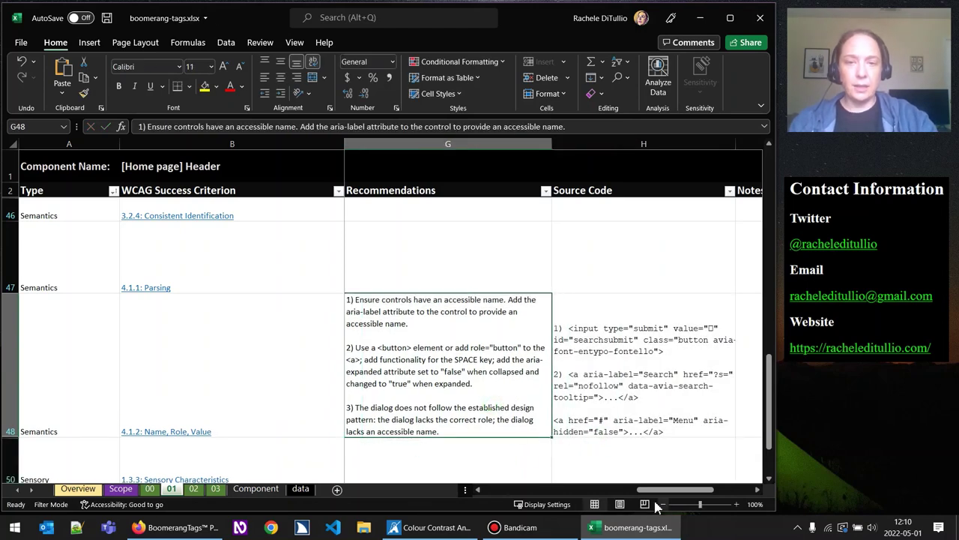
drag(650, 492, 575, 495)
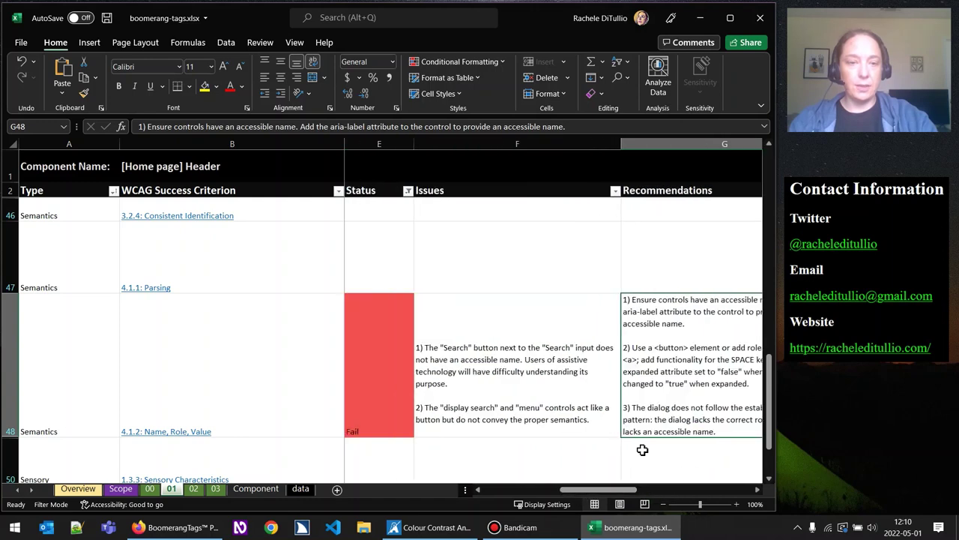
double_click(659, 429)
drag(575, 425, 554, 409)
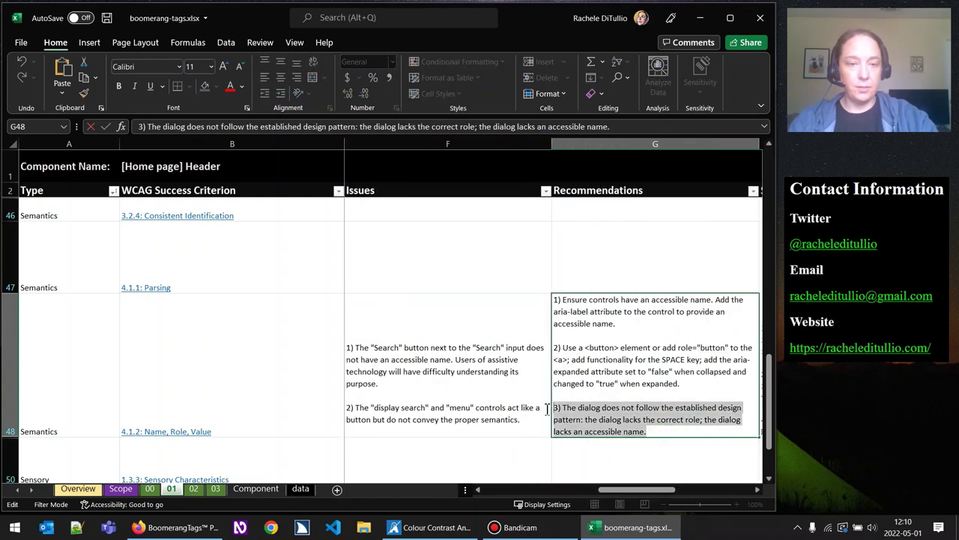
key(ctrl+x)
double_click(533, 425)
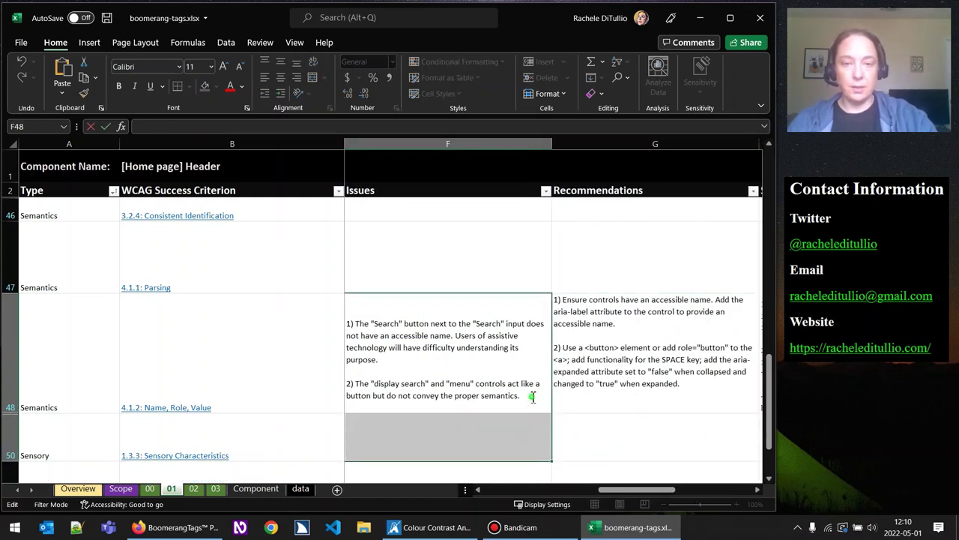
key(ctrl+v)
Add "3) Add the role="dialog" attribute; provide an accessible name using aria-label." to the 4.1.2 Recommendations cell and save the workbook
click(712, 411)
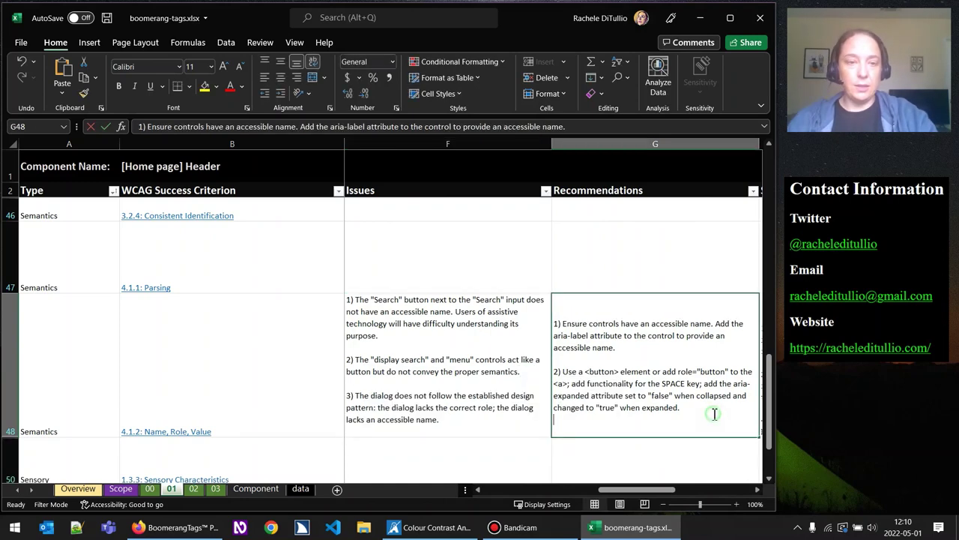
double_click(714, 414)
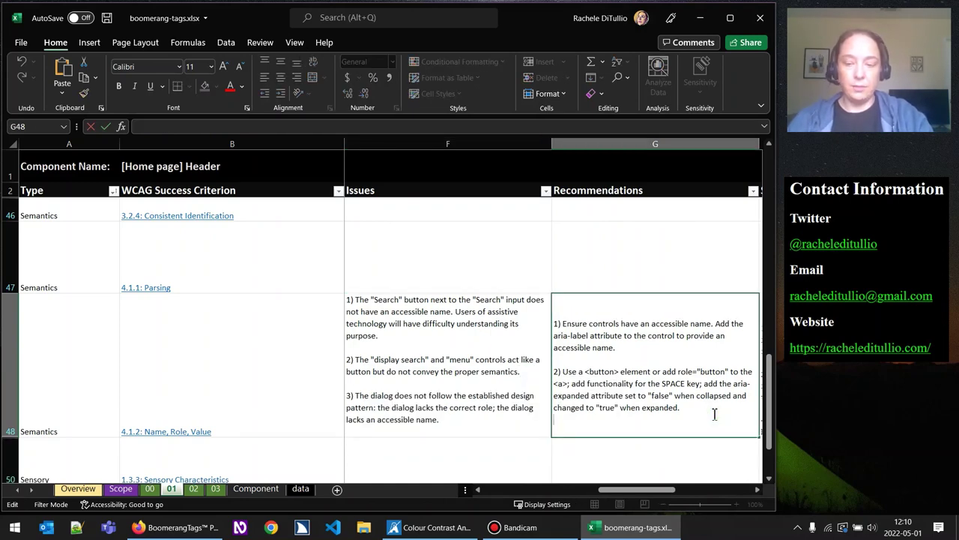
text(3) Ensure all)
key(BackSpace)
key(BackSpace)
key(BackSpace)
key(BackSpace)
key(BackSpace)
key(BackSpace)
key(BackSpace)
key(BackSpace)
key(BackSpace)
key(BackSpace)
key(BackSpace)
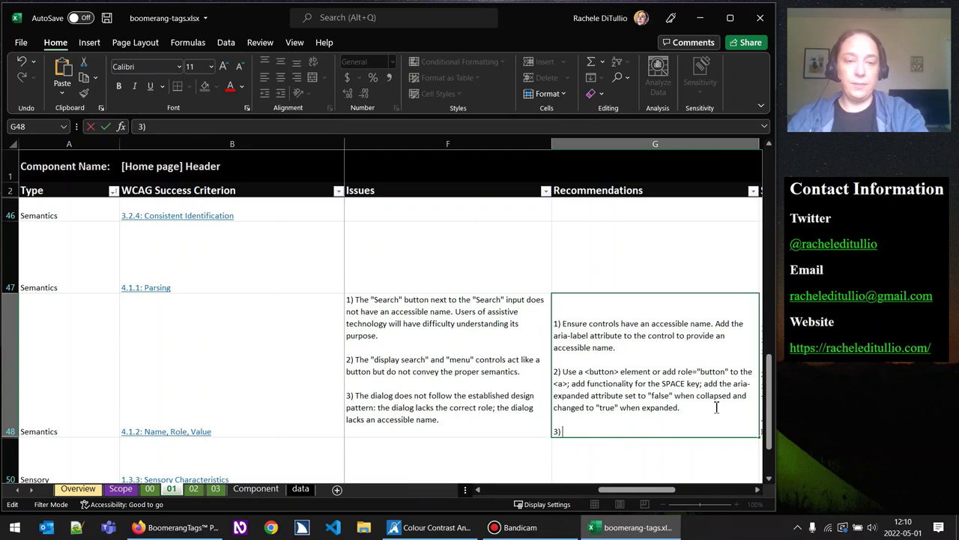
text(Add the ro)
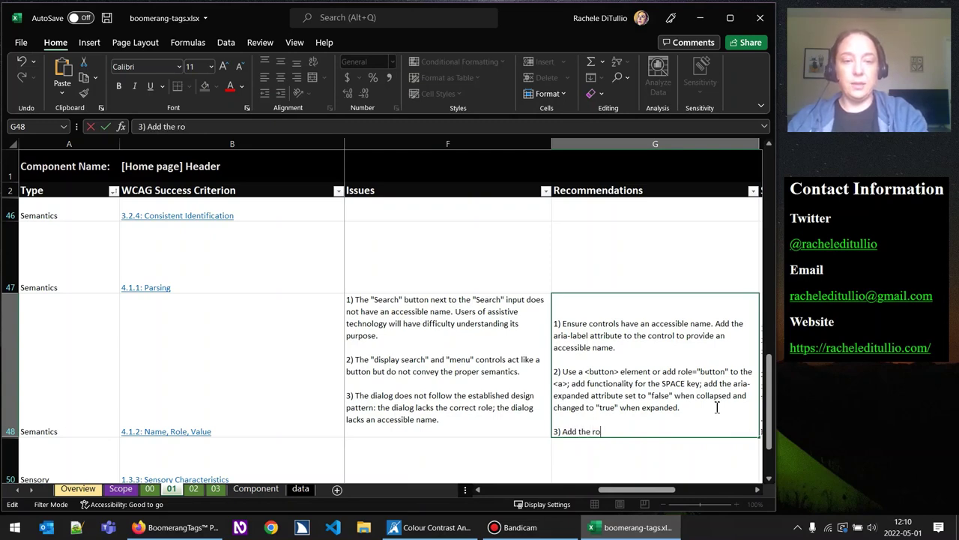
text(le="dial)
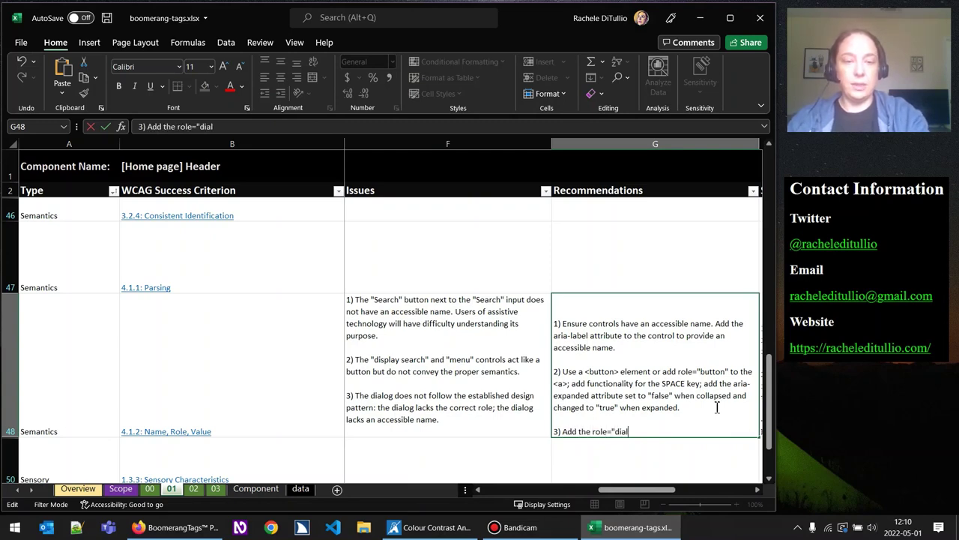
text(og" attribute)
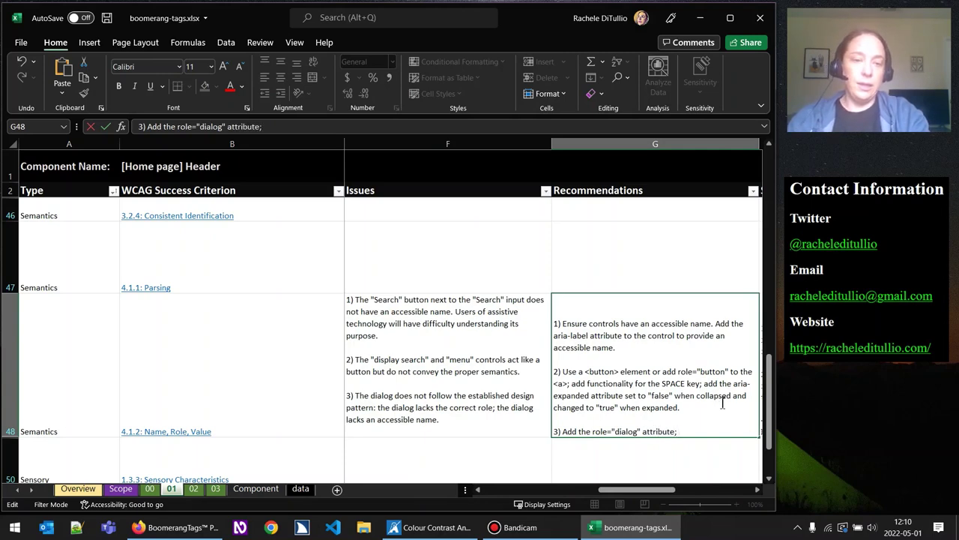
text(; provide an)
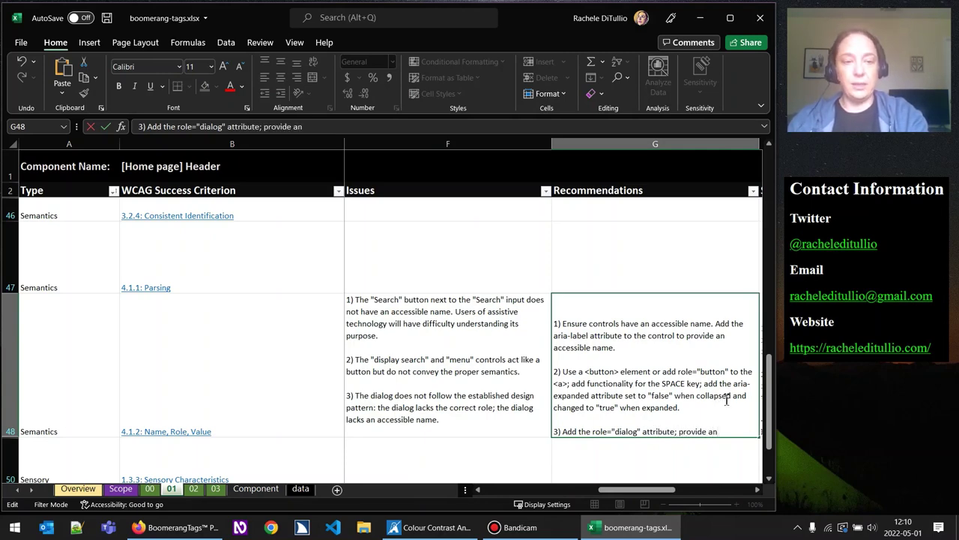
text( accessible name)
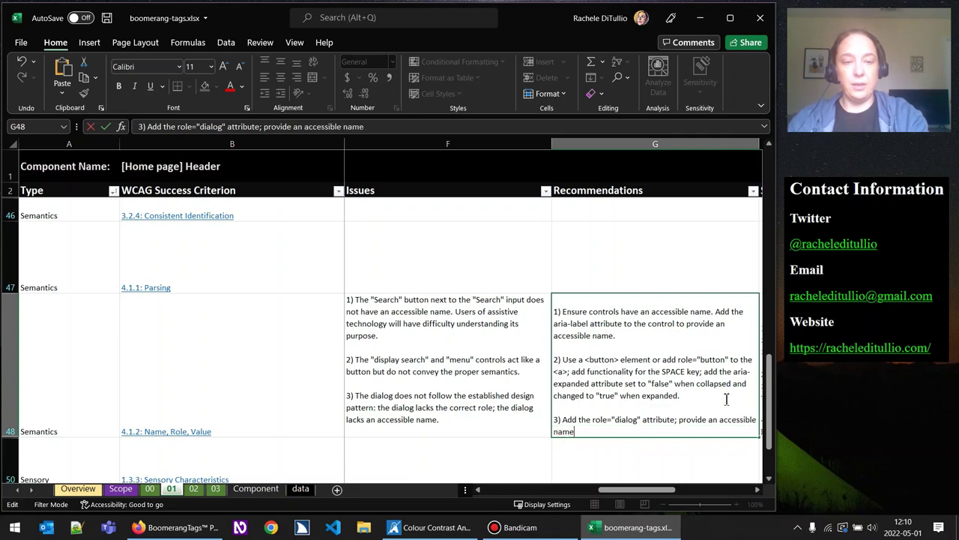
text( using aria-lab)
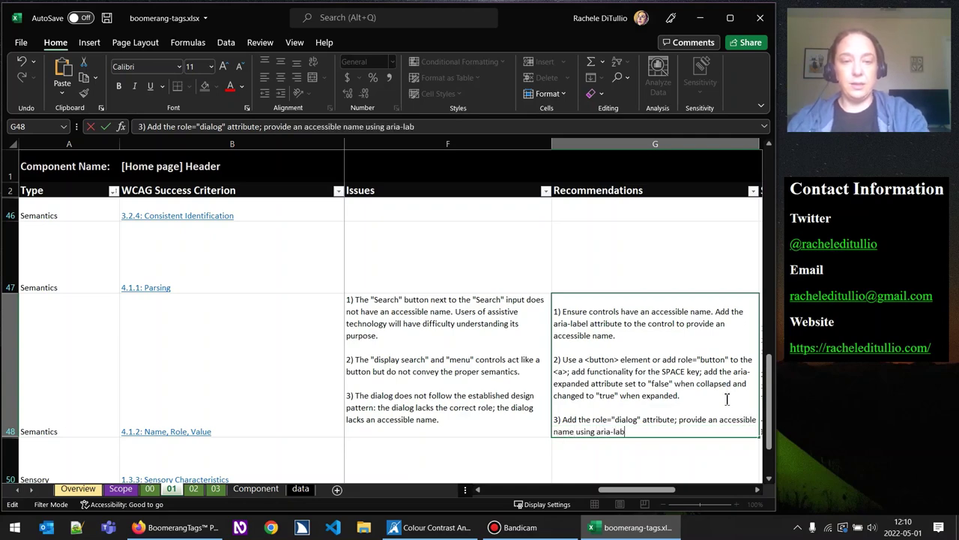
text(el.)
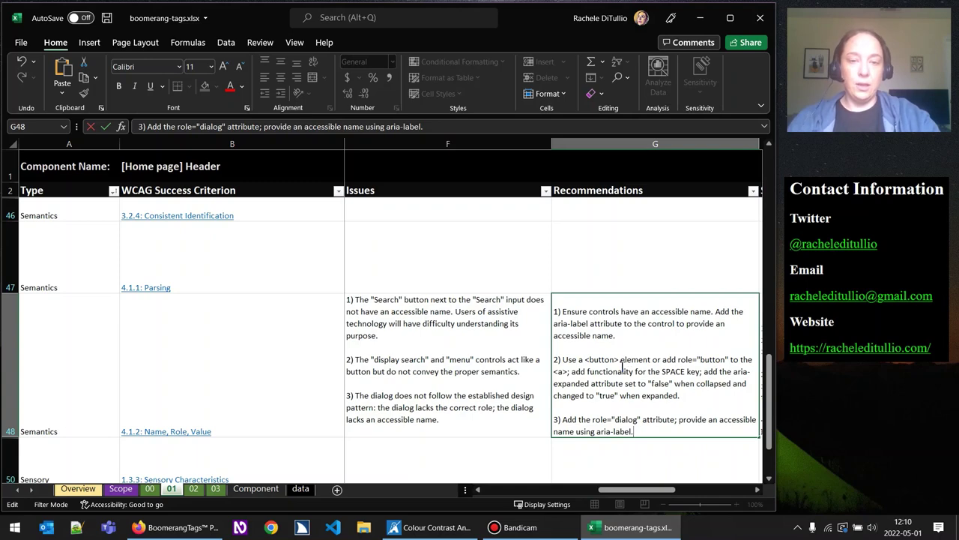
key(ctrl+s)
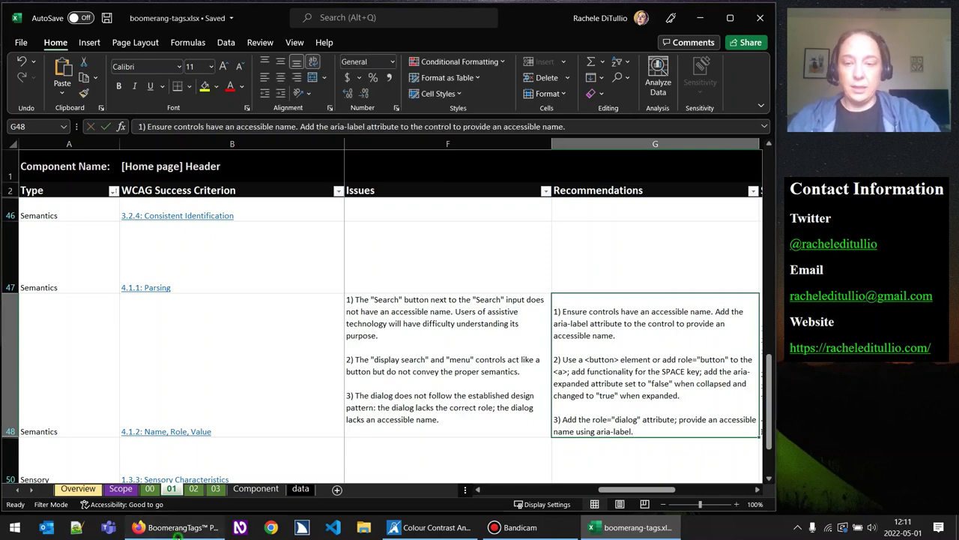
Switch to the BoomerangTags page in Firefox, open the mobile menu and inspect its Order Tags link
click(178, 531)
click(382, 159)
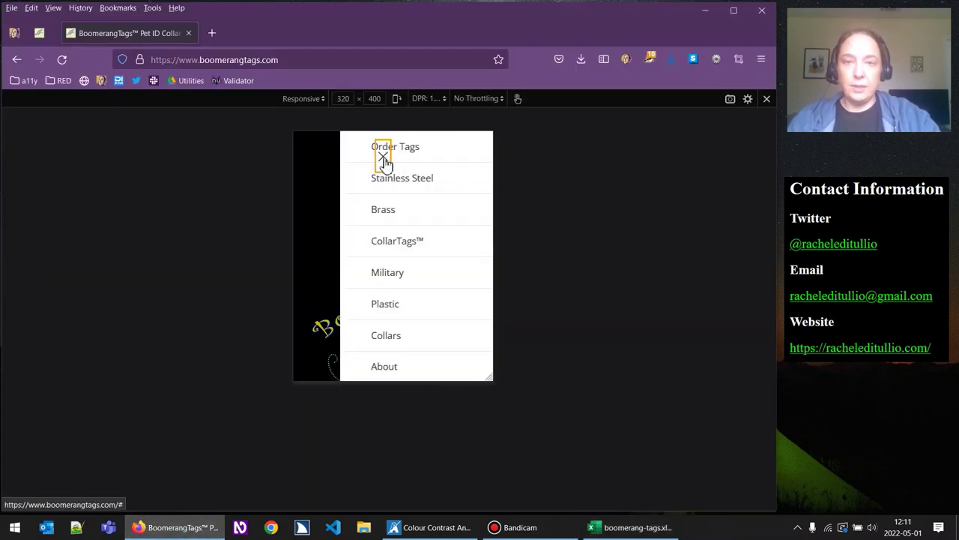
right_click(439, 145)
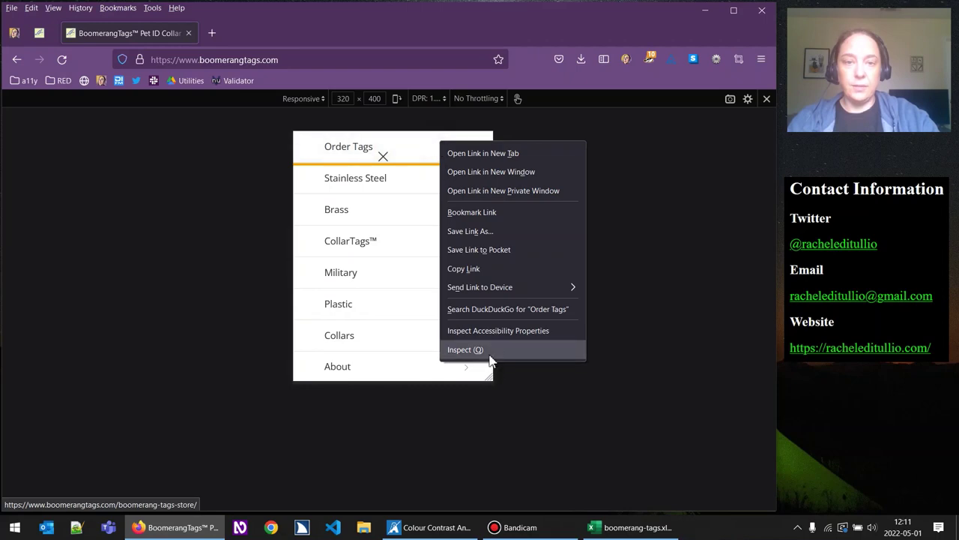
click(489, 357)
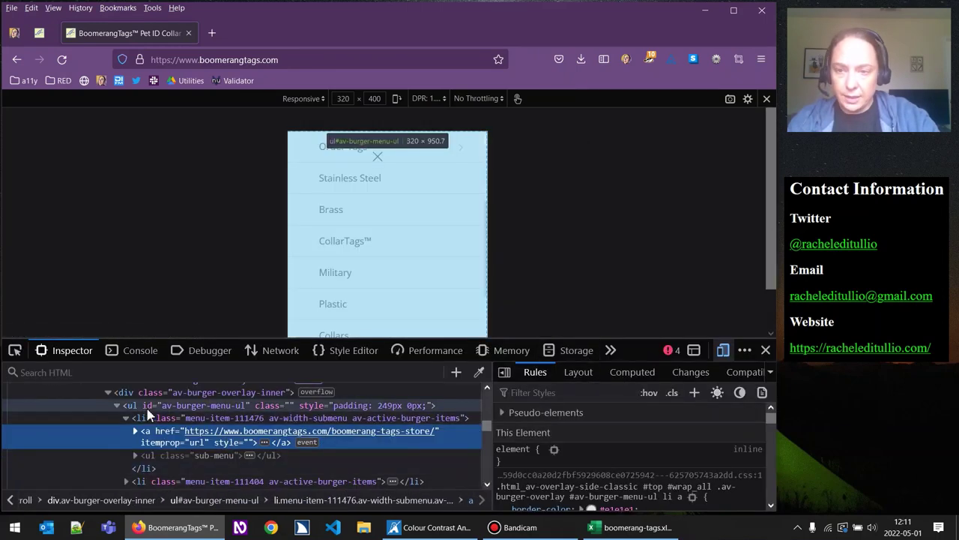
Locate the menu's parent list, ul#av-burger-menu-ul, in the page markup and copy its outer HTML
click(148, 407)
scroll(445, 460, up, 3)
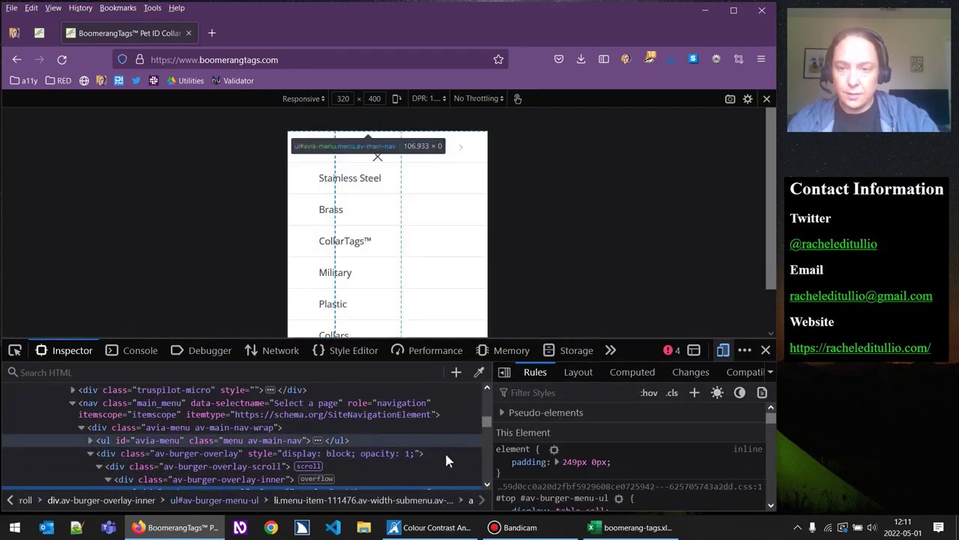
drag(488, 421, 487, 431)
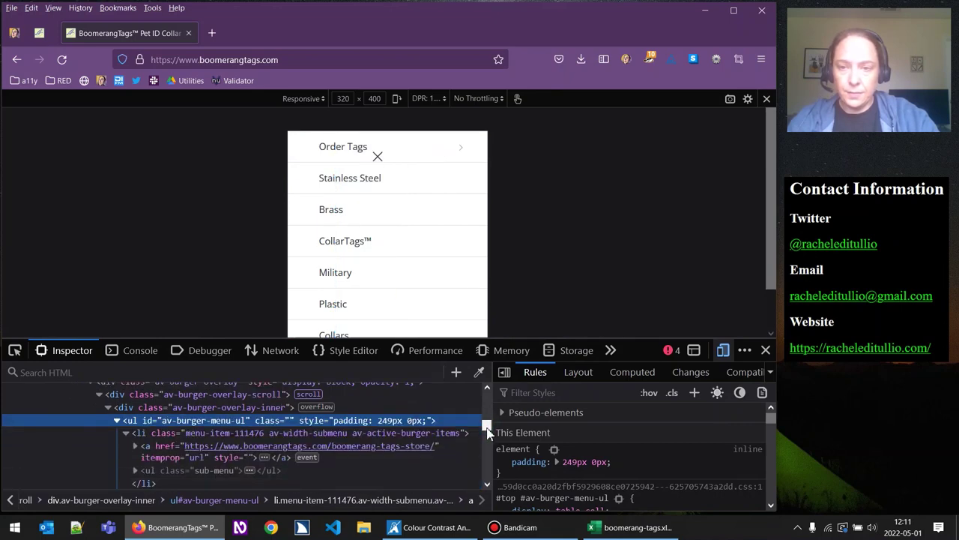
scroll(480, 391, up, 1)
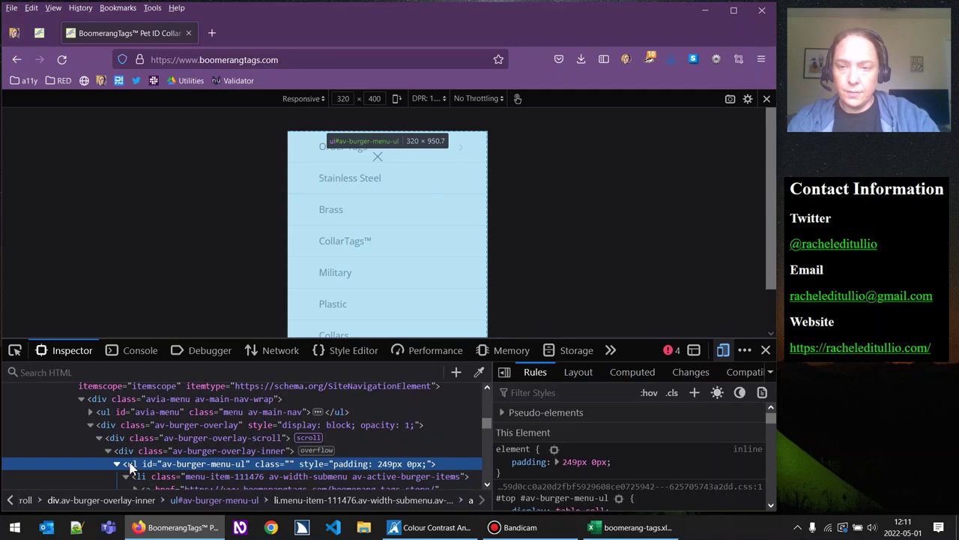
right_click(134, 459)
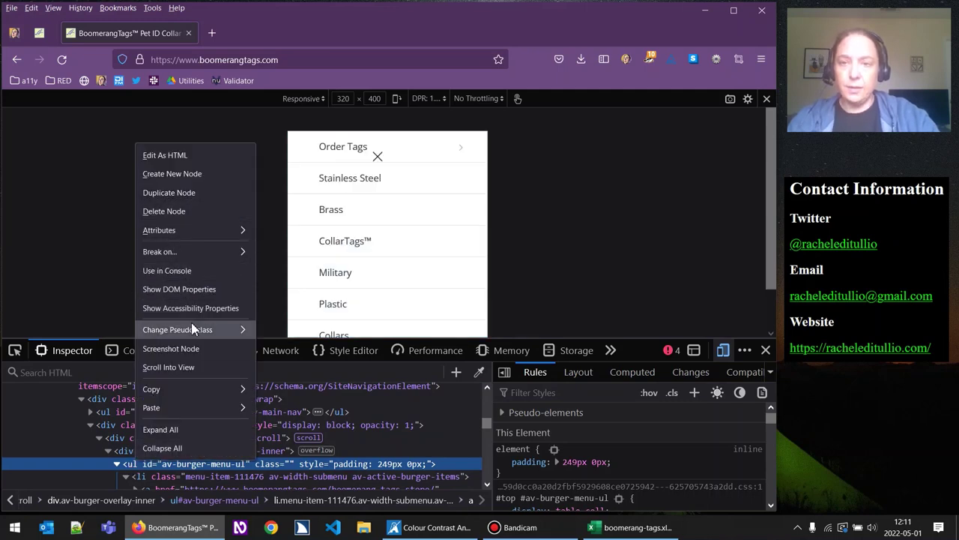
mouse_move(188, 393)
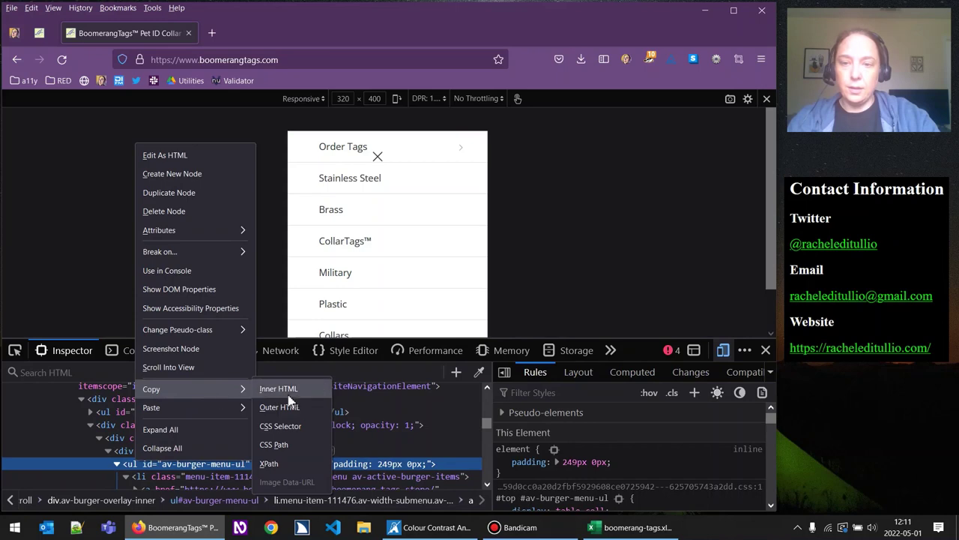
click(279, 444)
In the Excel workbook, add the copied list markup as item 3) in the 4.1.2 Source Code cell, shortening its contents to "..."
key(alt+Tab)
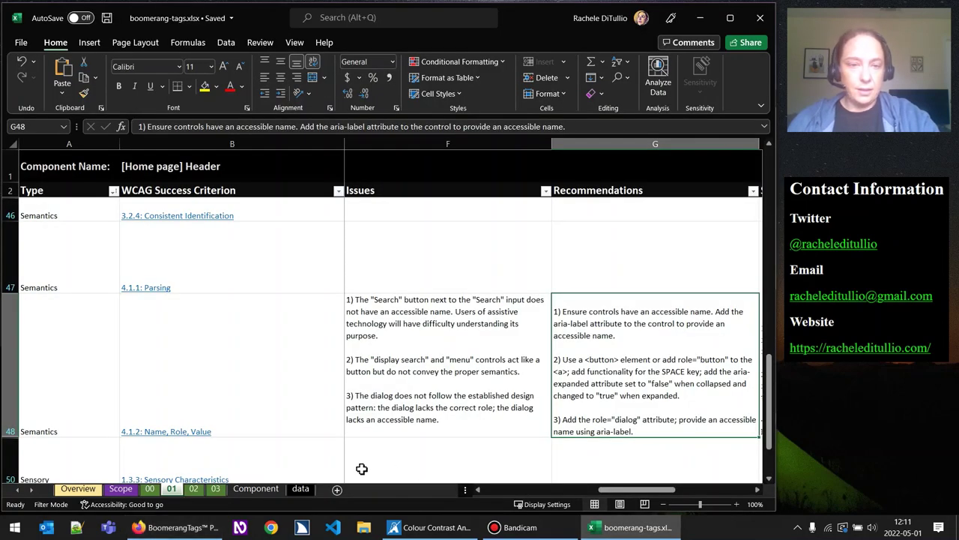
drag(645, 491, 691, 497)
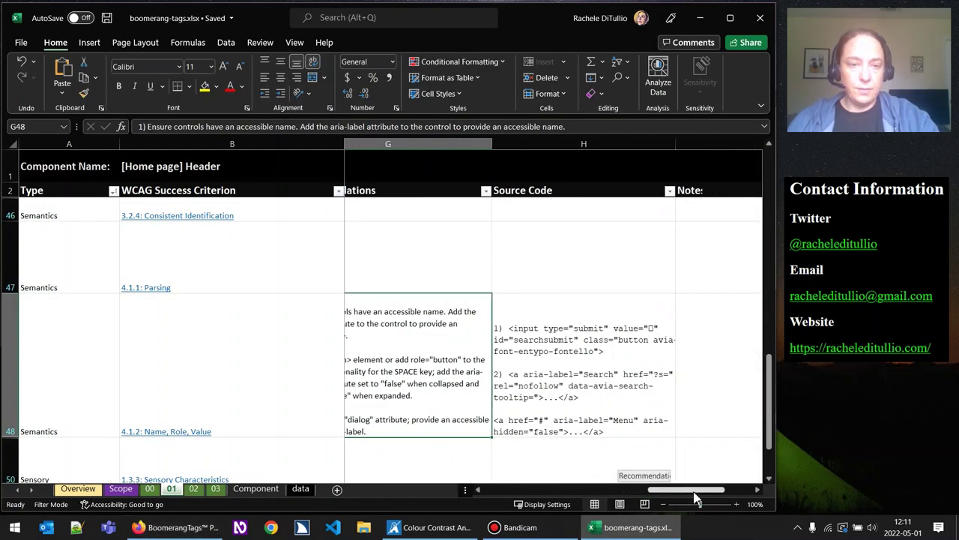
double_click(689, 432)
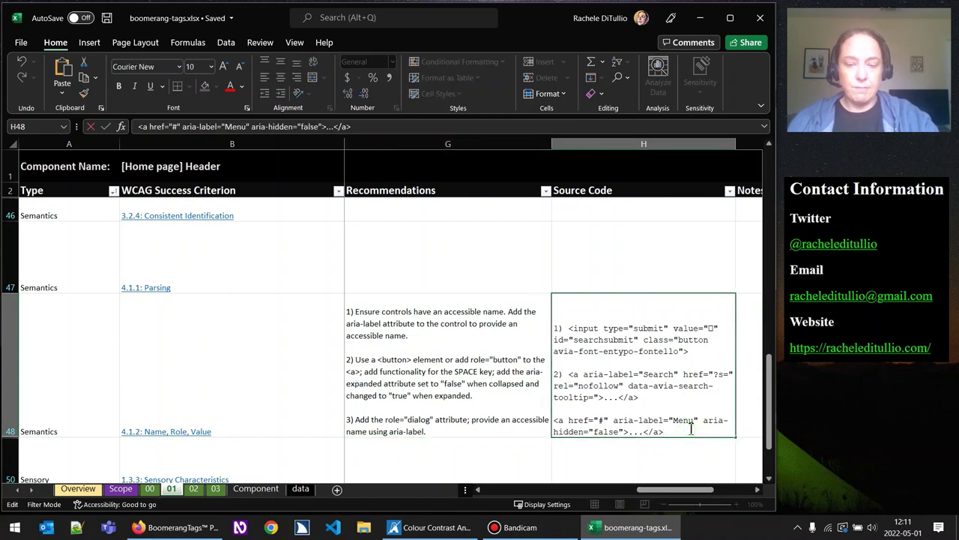
key(alt+Return)
key(alt+Return)
text(3))
key(ctrl+v)
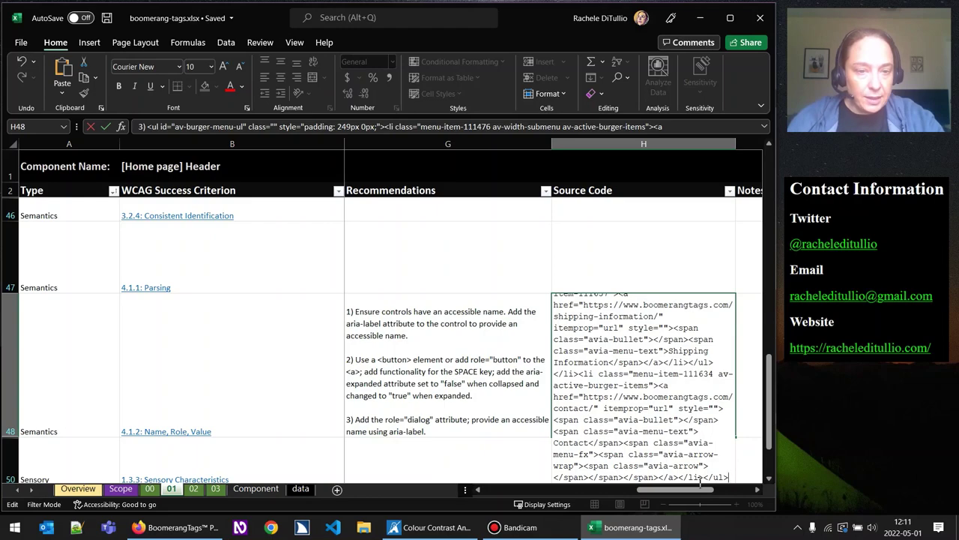
drag(705, 476, 585, 449)
text(...)
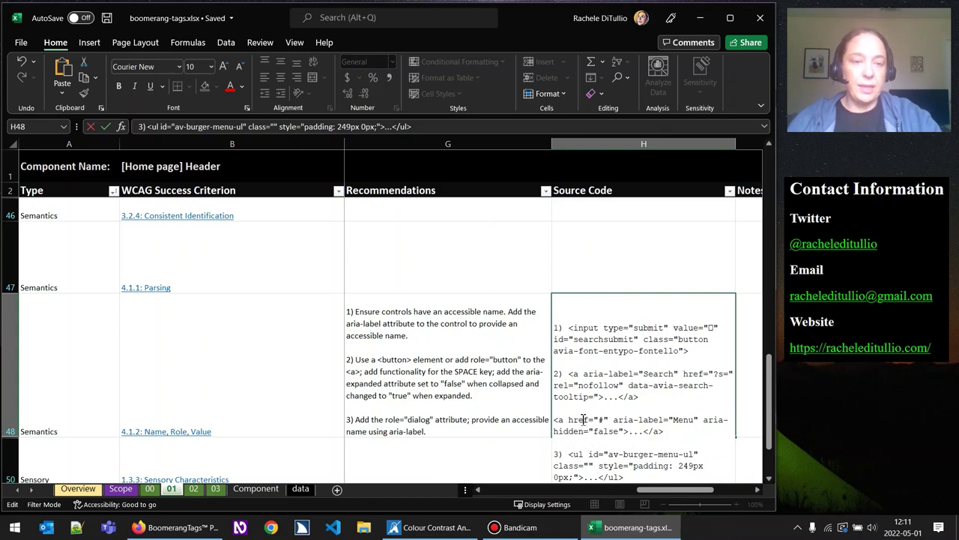
Commit the 4.1.2 Source Code entry and save the workbook
click(506, 422)
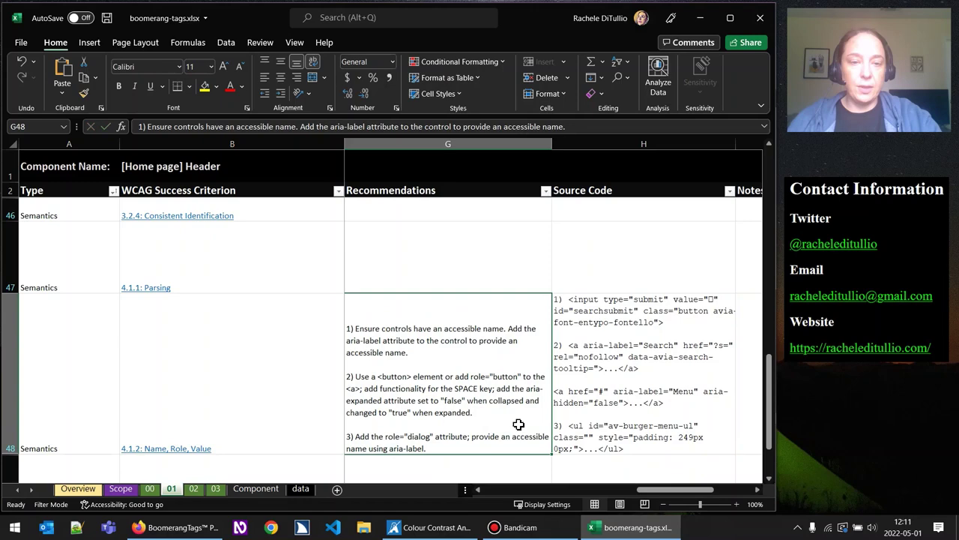
click(630, 437)
key(ctrl+s)
Search the sheet for "focus", followed by "order", to locate the 2.4.3 Focus Order criterion
drag(659, 489, 506, 501)
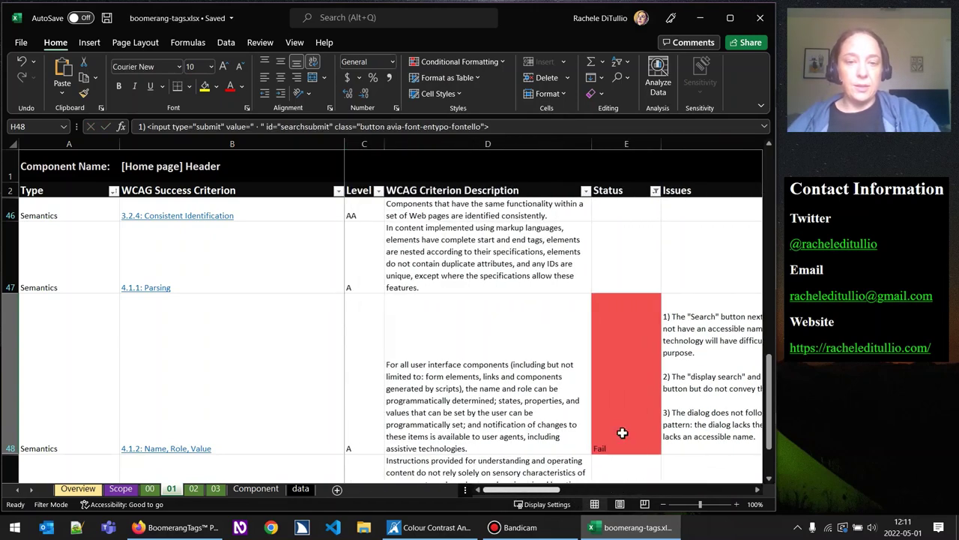
drag(771, 408, 772, 402)
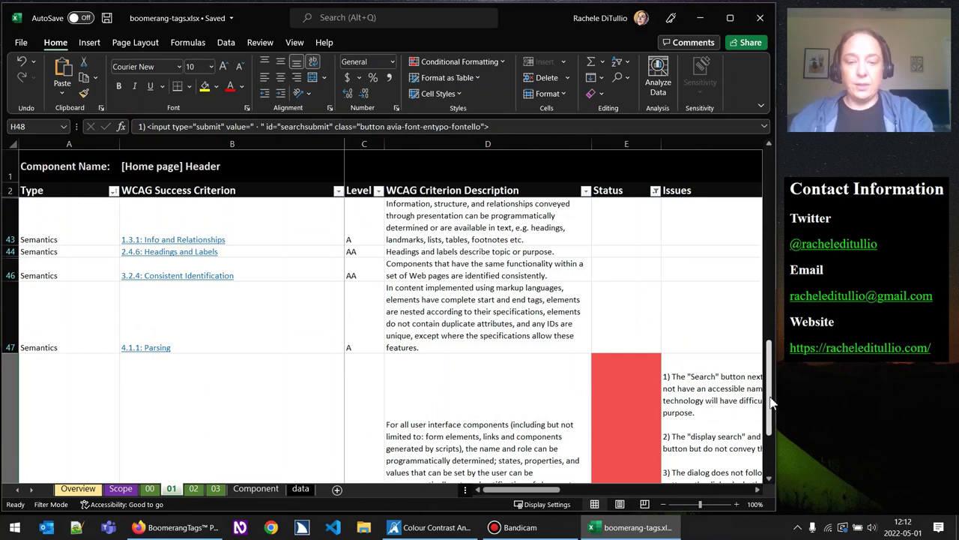
key(ctrl+f)
text(focus)
key(Return)
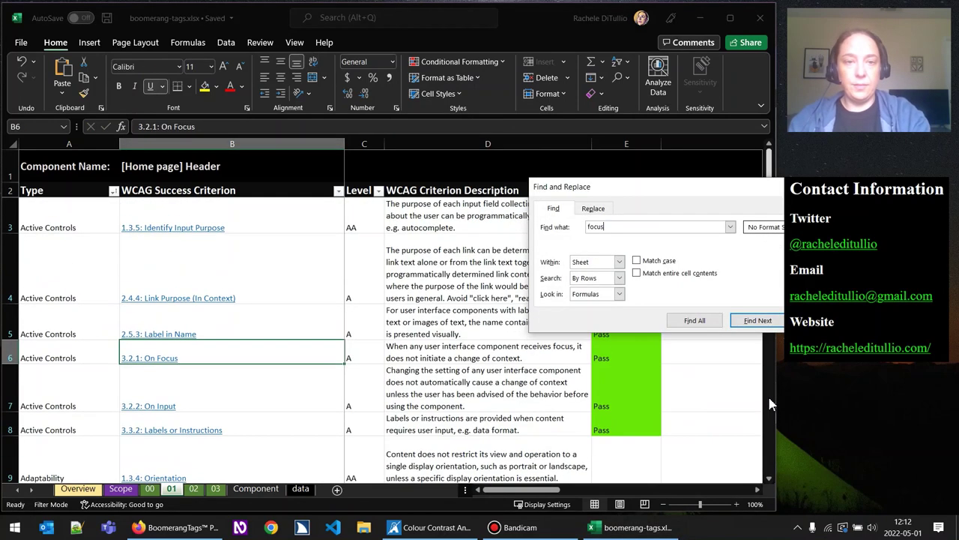
key(Return)
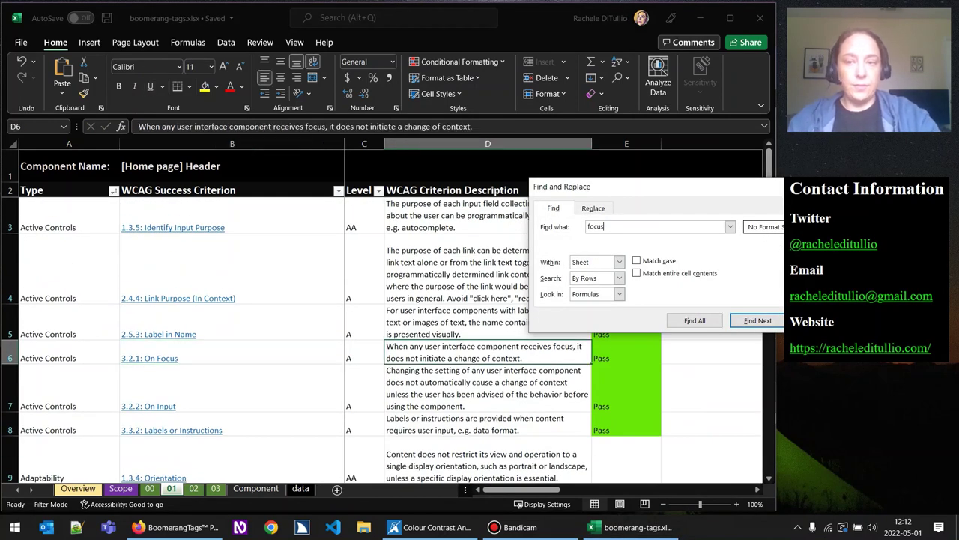
key(Return)
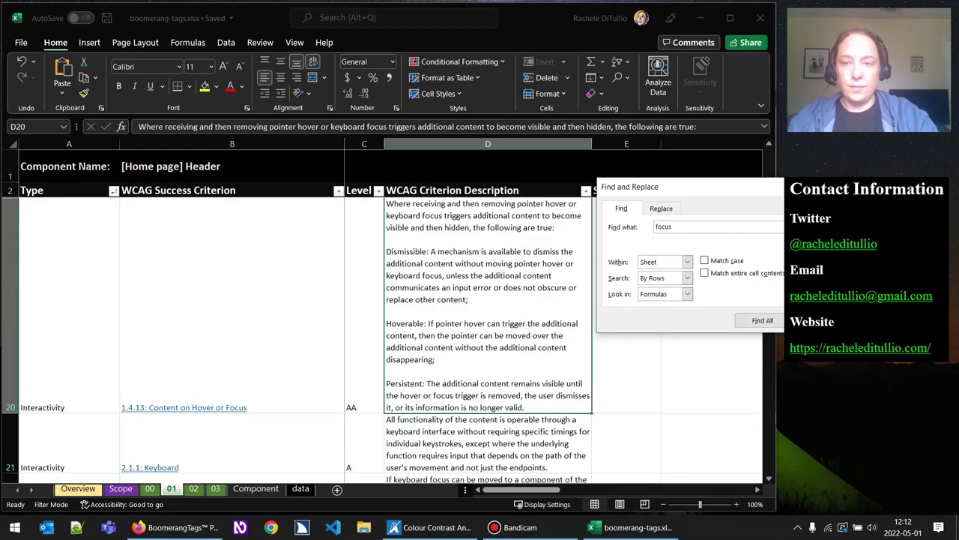
key(Return)
key(Return)
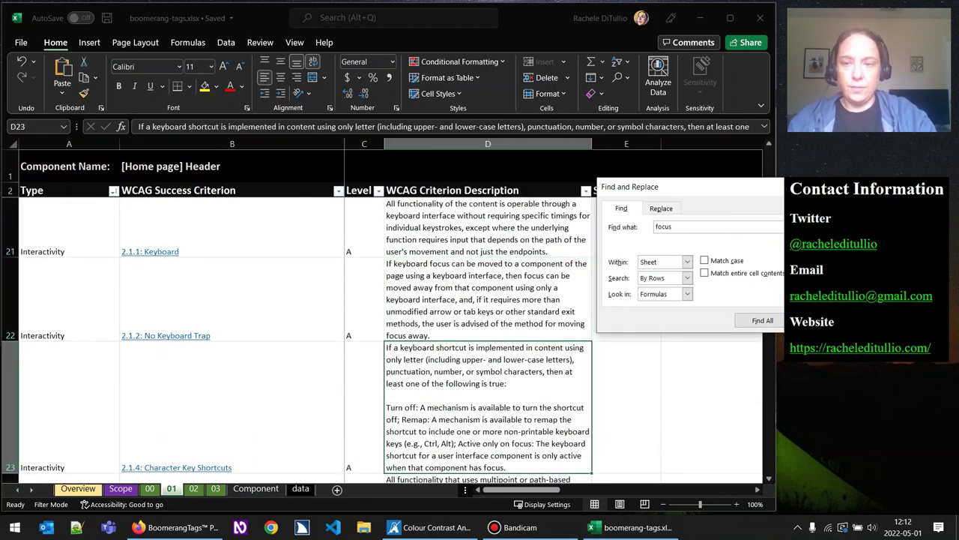
text(order)
key(Return)
key(Escape)
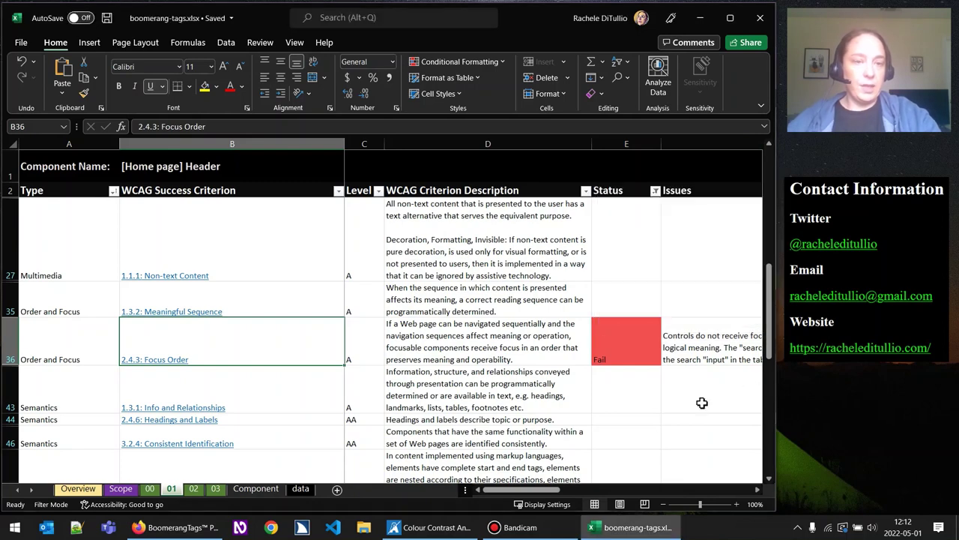
Number the existing issue text in the 2.4.3 Focus Order Issues cell as "1)"
drag(528, 491, 613, 501)
click(444, 338)
double_click(444, 338)
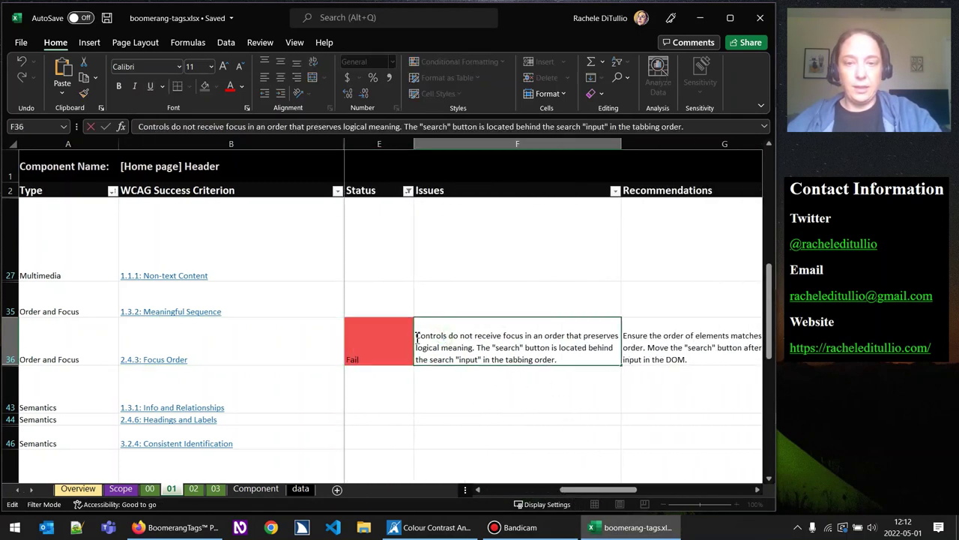
text(1))
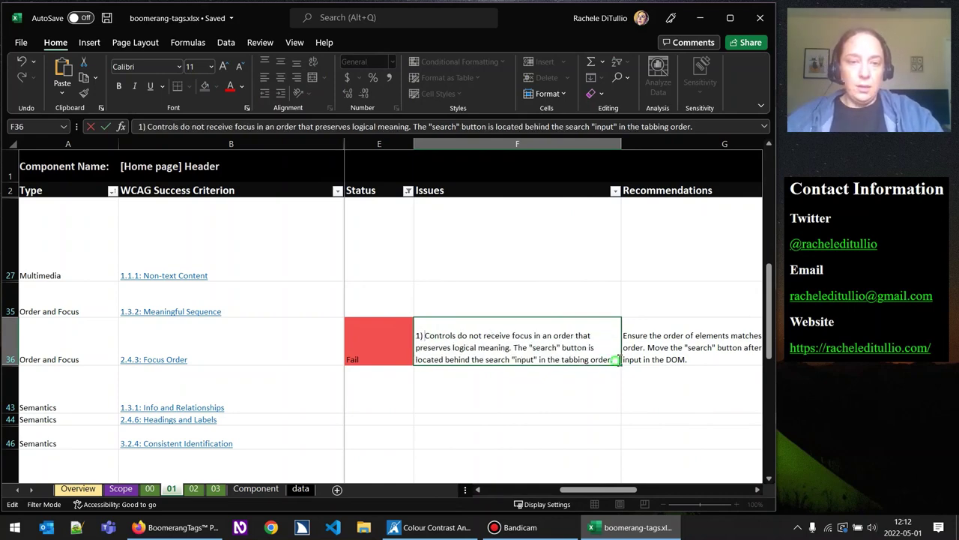
click(614, 360)
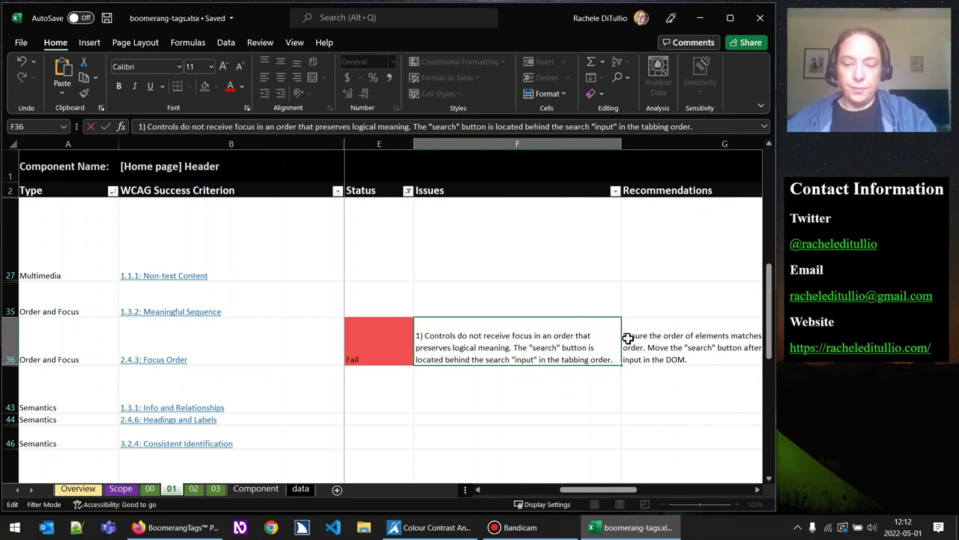
key(shift+Return)
Below a blank line in the 2.4.3 Issues cell, add "2) Focus is not constrainted to the menu dialog when it is visible."
double_click(606, 360)
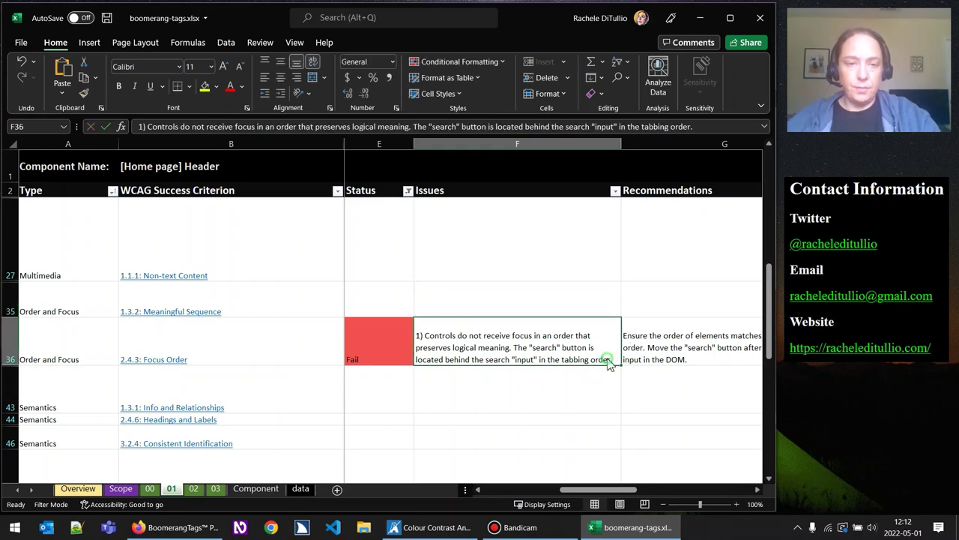
key(alt+Return)
key(alt+Return)
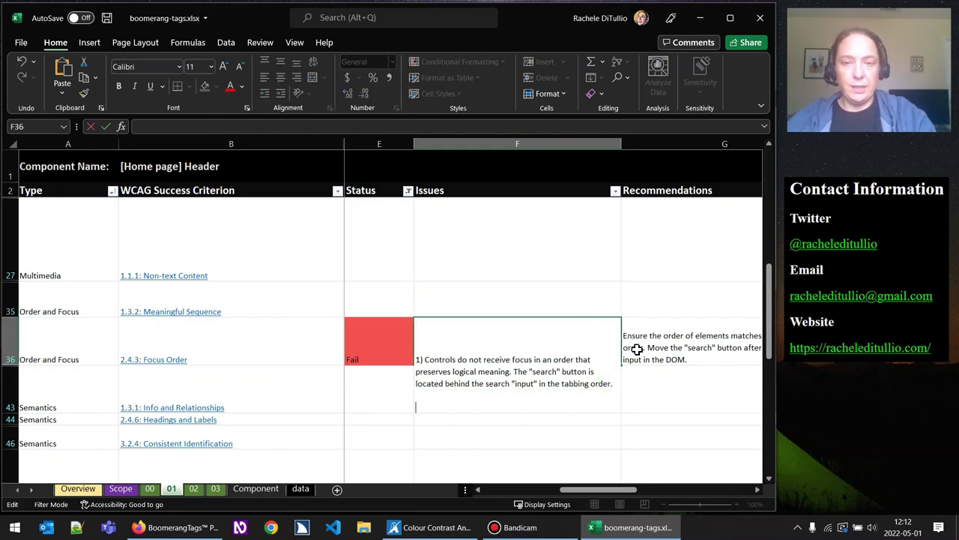
text(2))
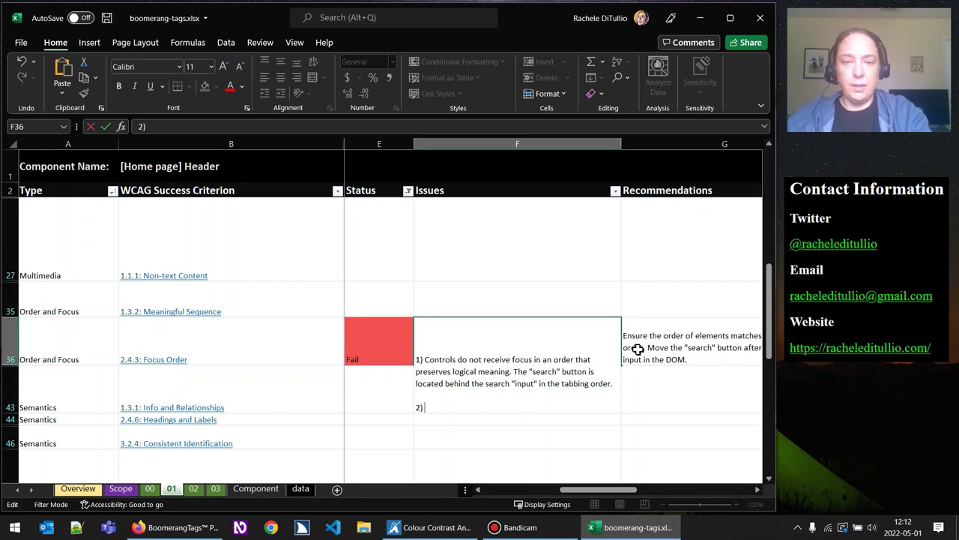
text( Focus is not)
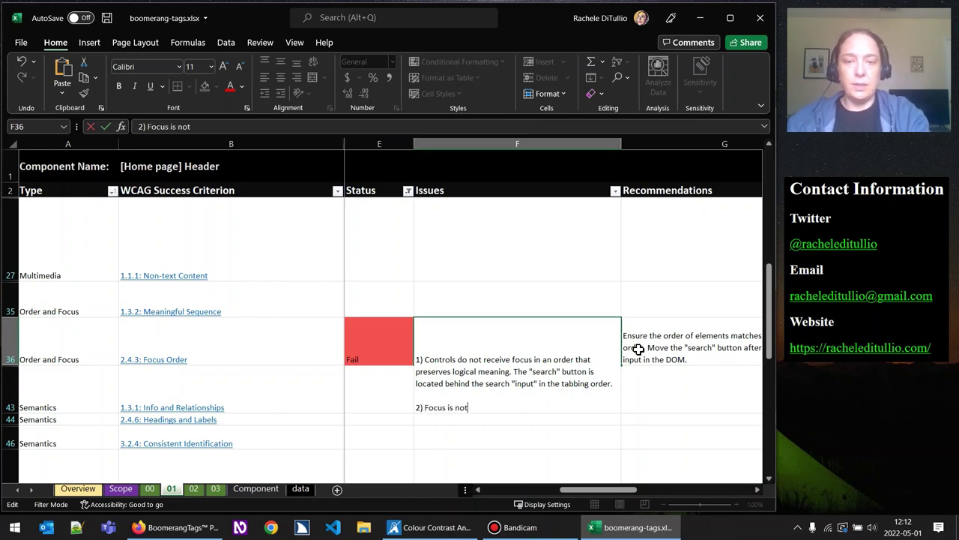
text( const)
key(BackSpace)
text(strain)
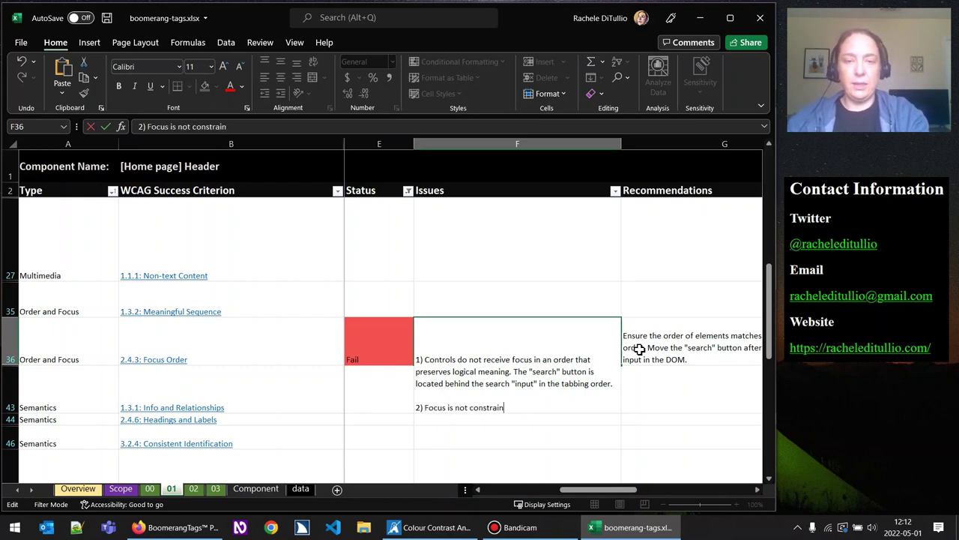
text(ted to the menu dial)
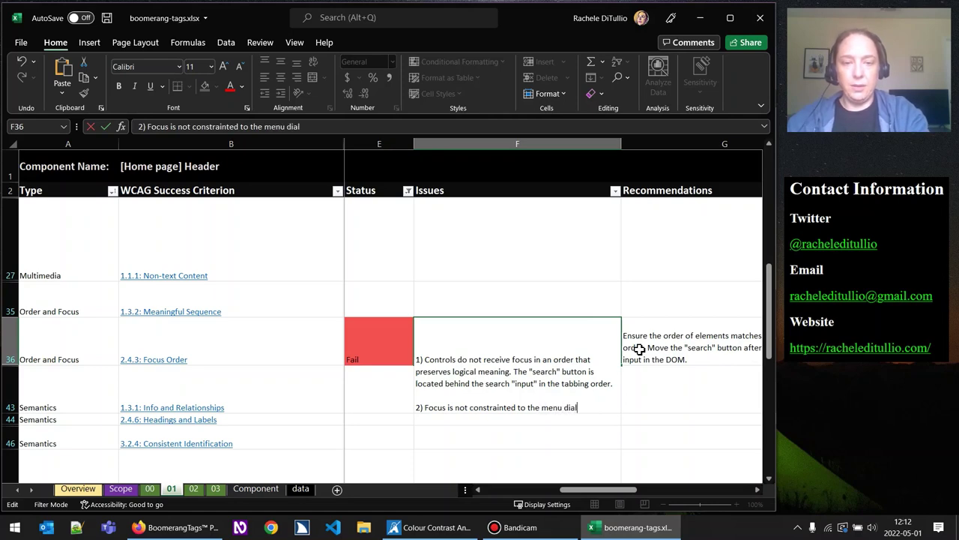
text(og when)
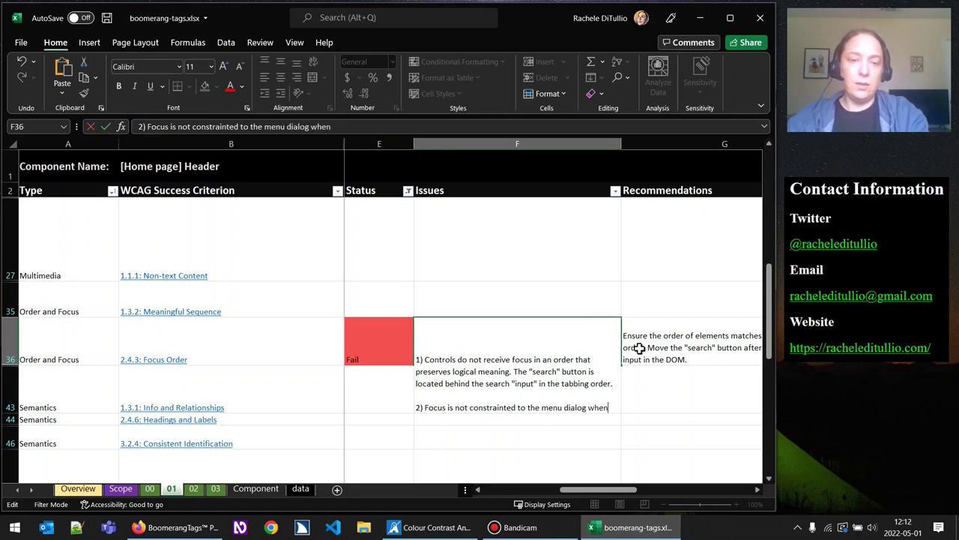
text( it is visi)
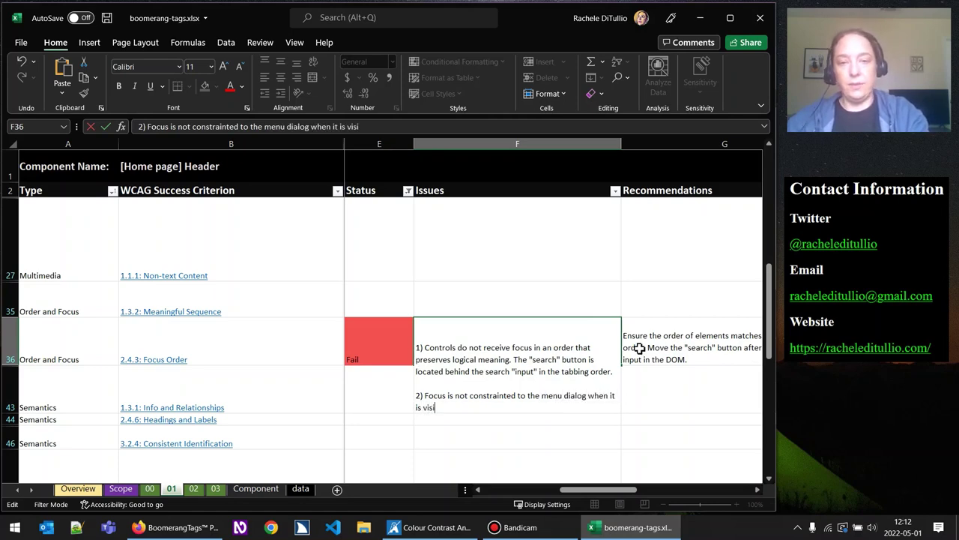
Complete issue 2) with "Users are able to tab to content behind the modal including the "display search" button." and commit the cell
text(ble. User ar)
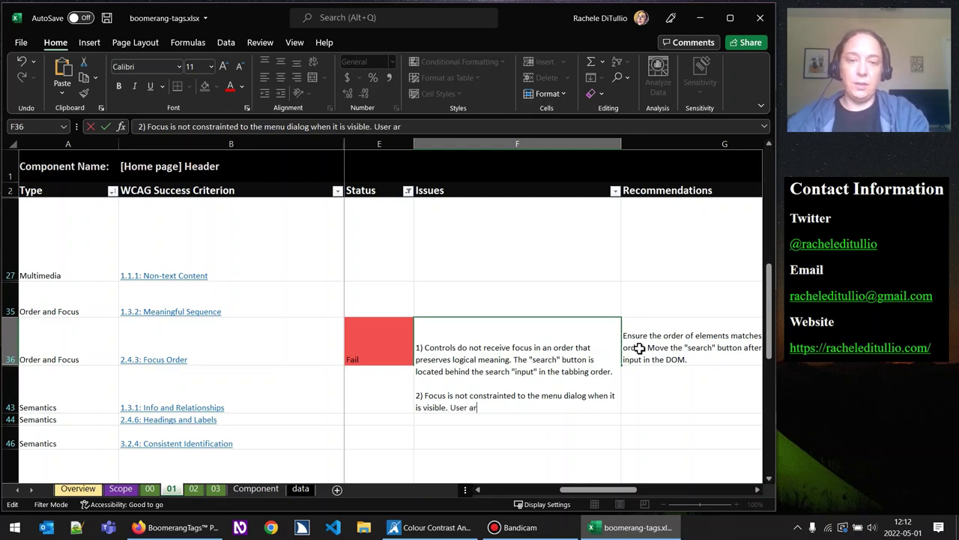
key(BackSpace)
key(BackSpace)
key(BackSpace)
text(s are )
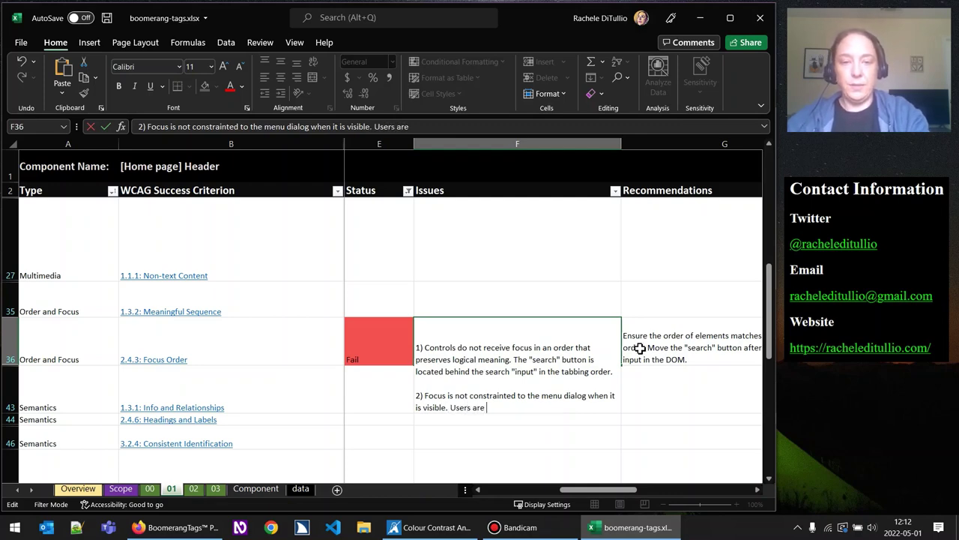
text(able to tabe)
key(BackSpace)
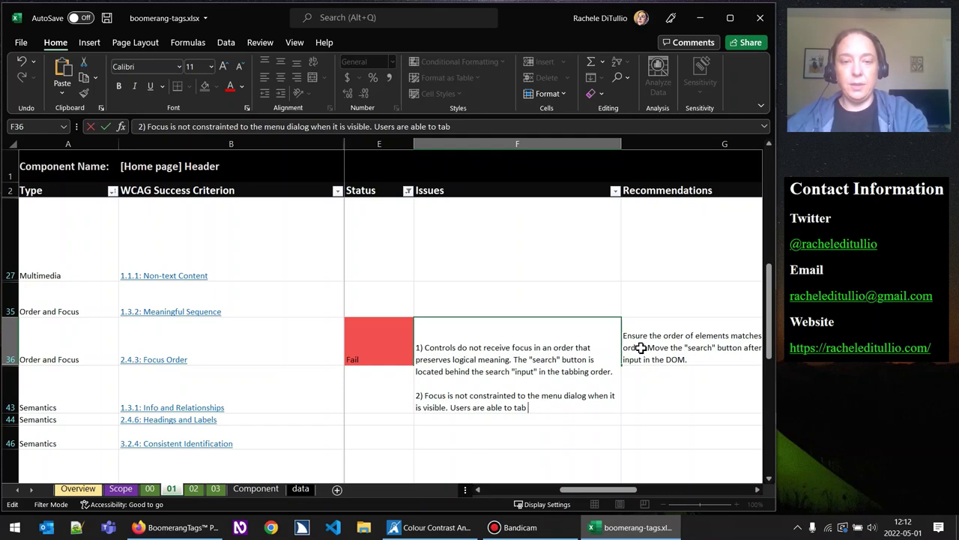
text(to cont)
key(BackSpace)
text(ent b)
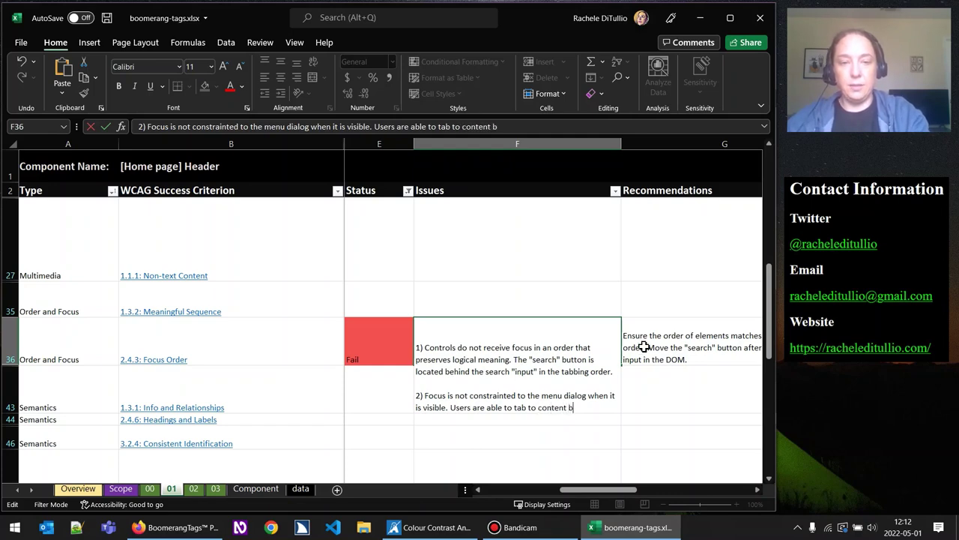
text(ehind the modal inc)
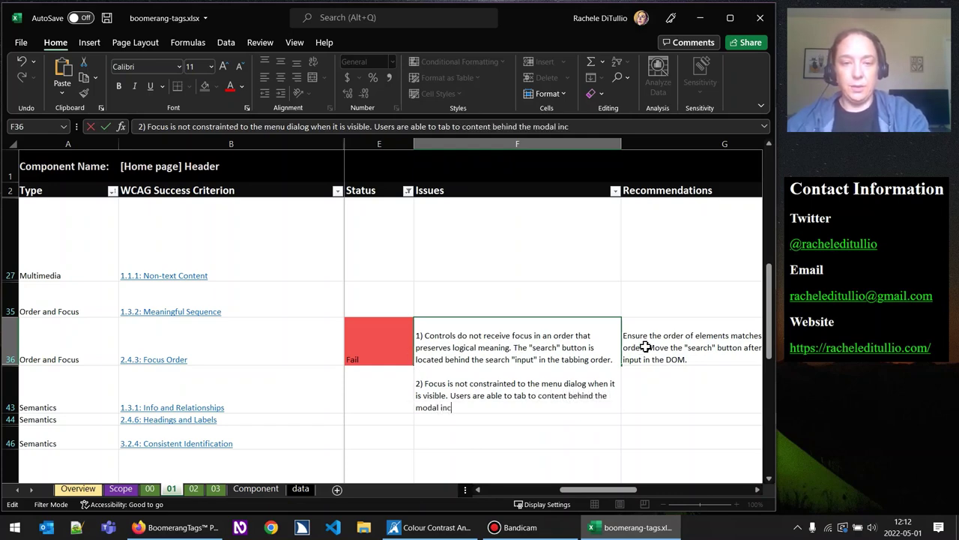
text(luding)
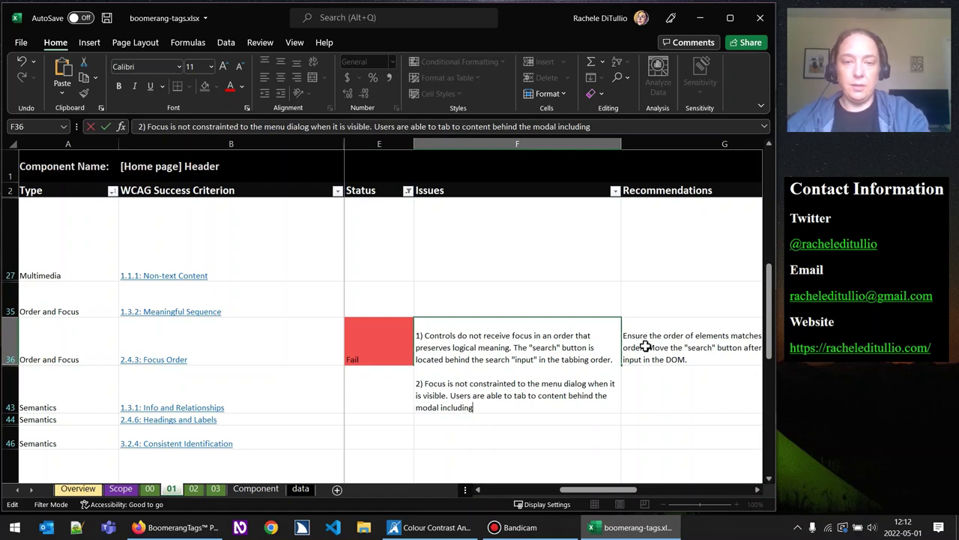
text( the "saerc)
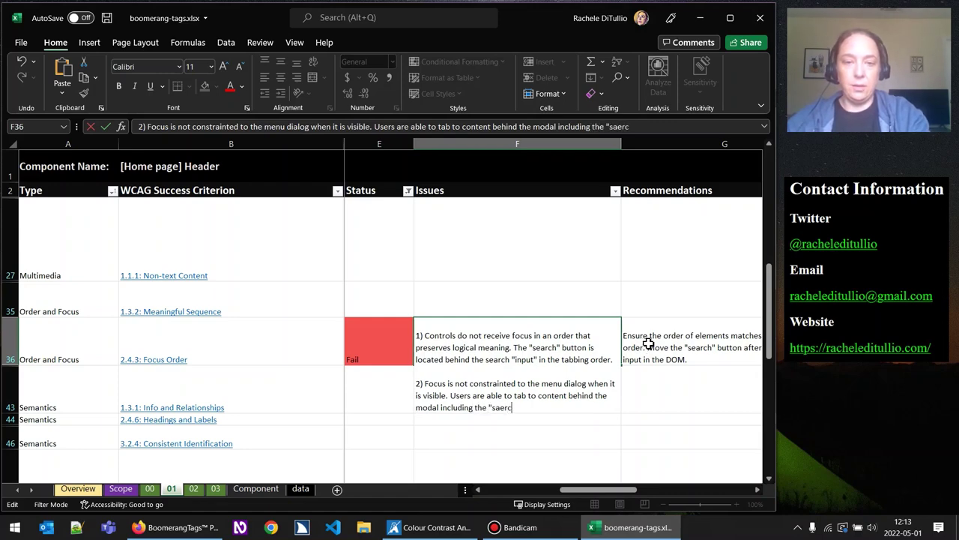
key(BackSpace)
key(BackSpace)
key(BackSpace)
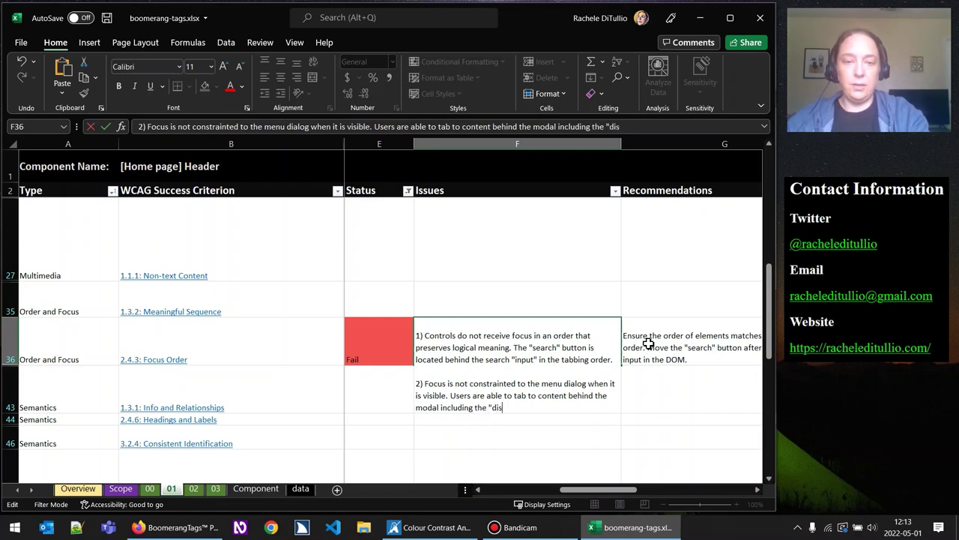
text(displa)
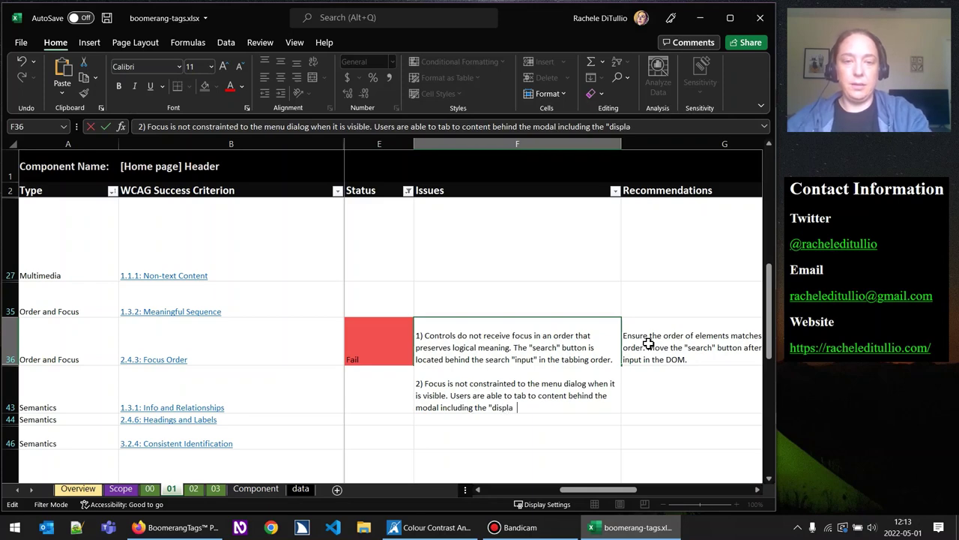
text(y search" button.)
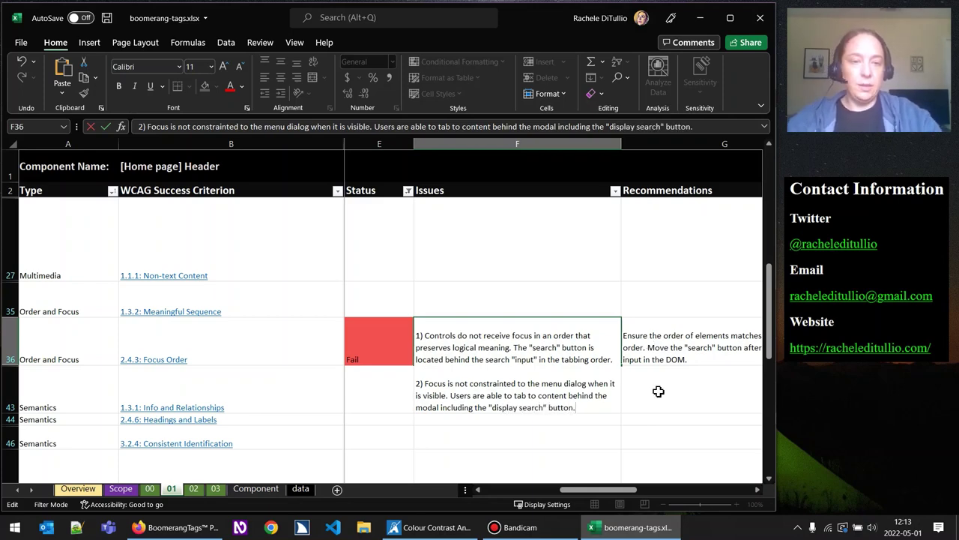
click(658, 391)
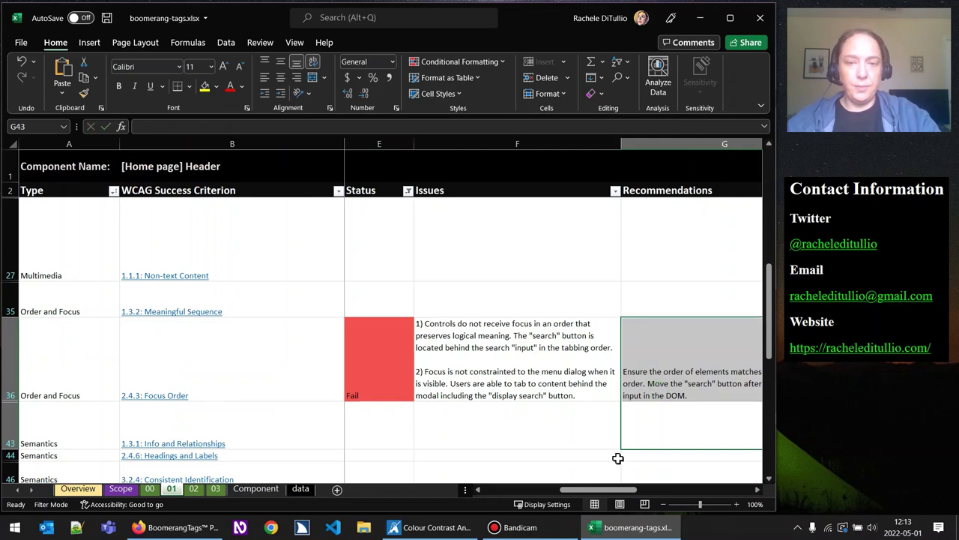
Number the existing text in the 2.4.3 Focus Order Recommendations cell as "1)"
drag(602, 491, 637, 491)
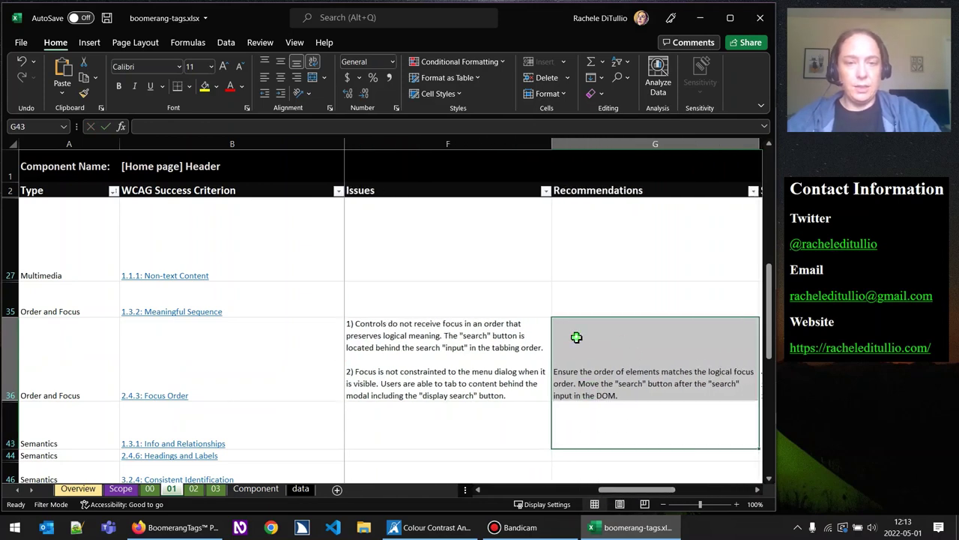
double_click(566, 328)
key(Home)
text(1))
Below a blank line in the 2.4.3 Recommendations cell, add "2) Ensure focus is constrained inside the dialog when it is visible."
click(664, 396)
key(alt+Return)
key(alt+Return)
text(2) Ensure )
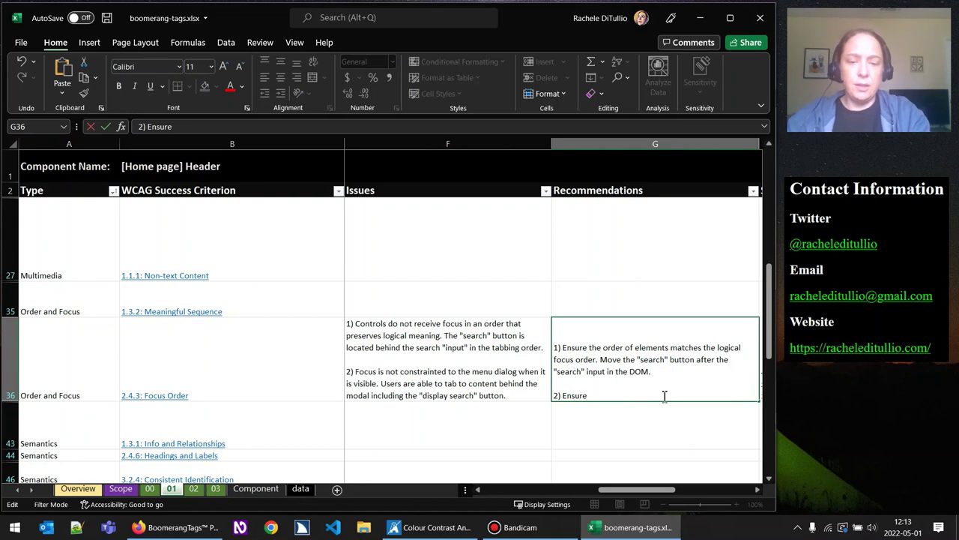
text(focus is )
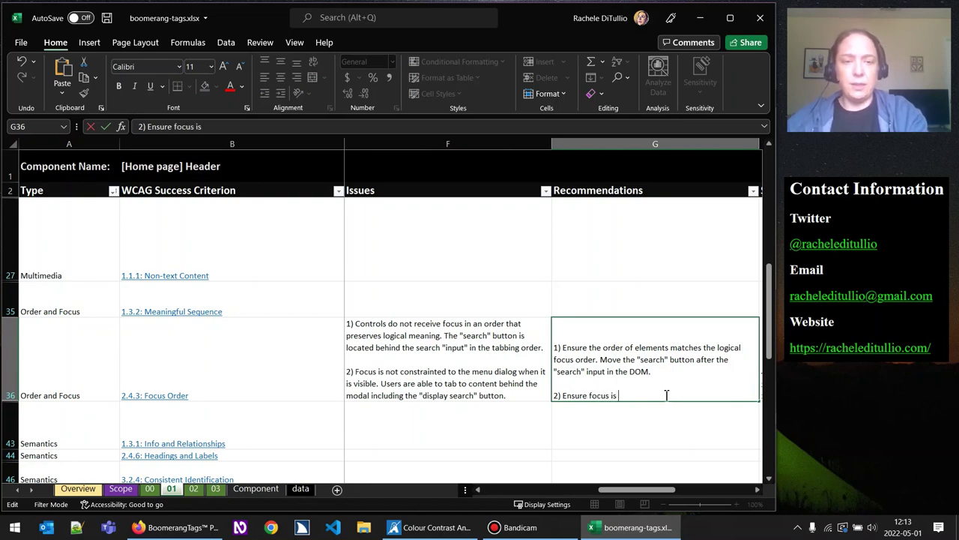
text(constraint)
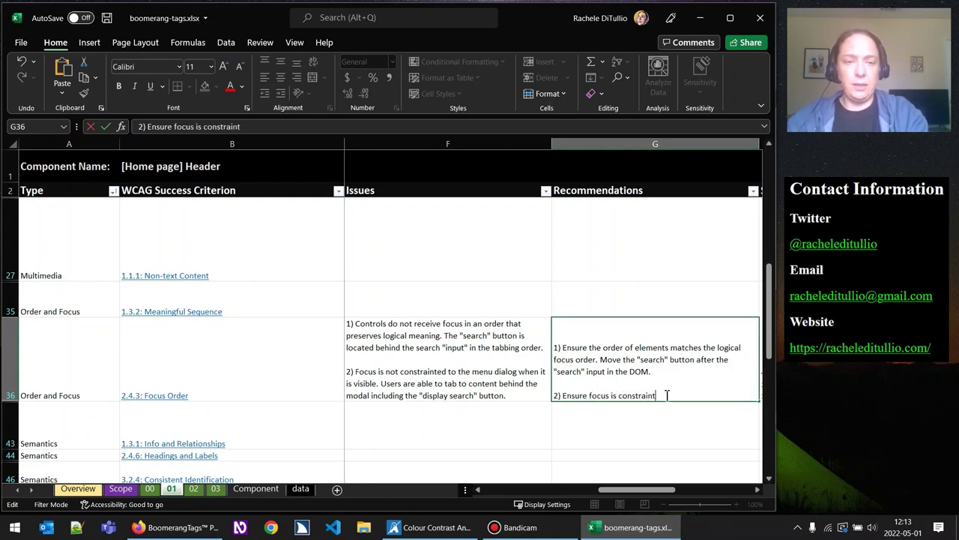
key(BackSpace)
text(ed inside the di)
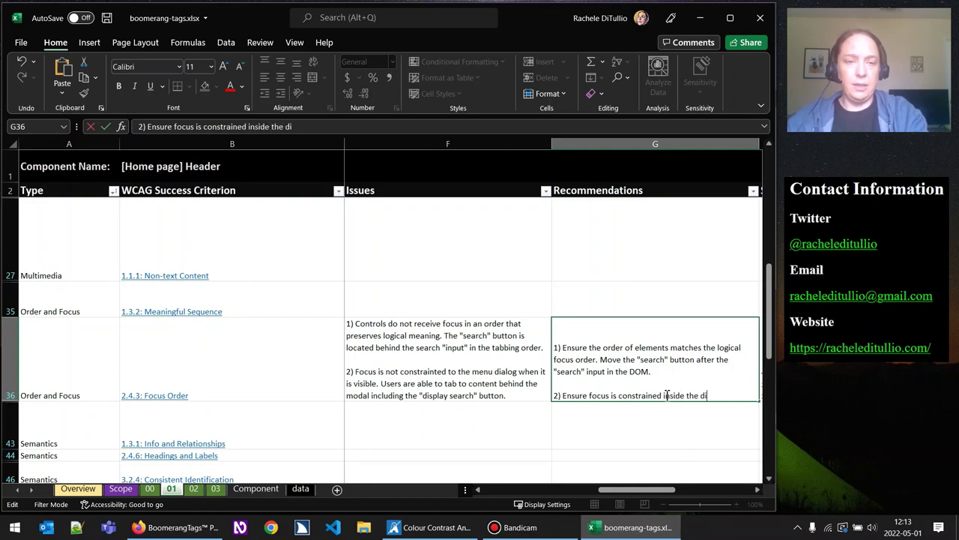
text(alog)
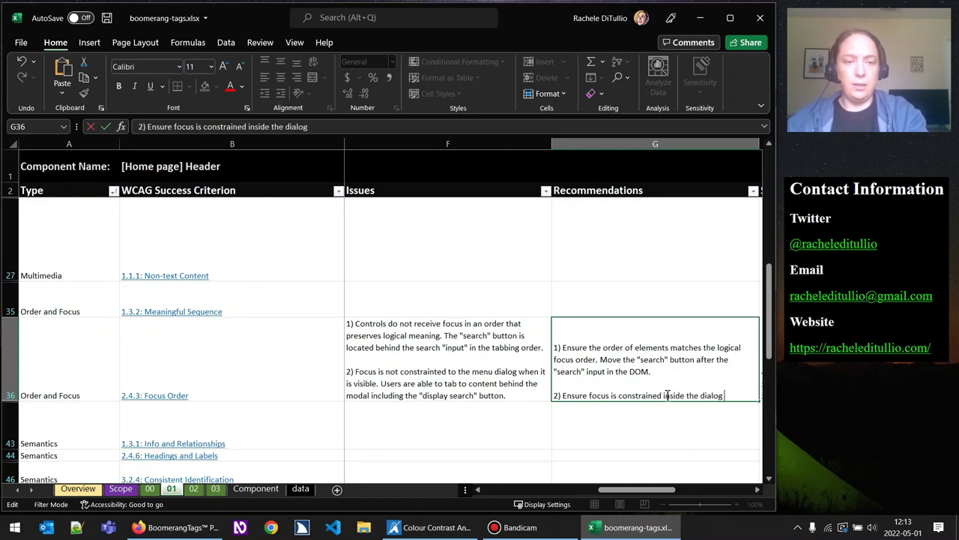
text(owhne i)
key(BackSpace)
key(BackSpace)
key(BackSpace)
key(BackSpace)
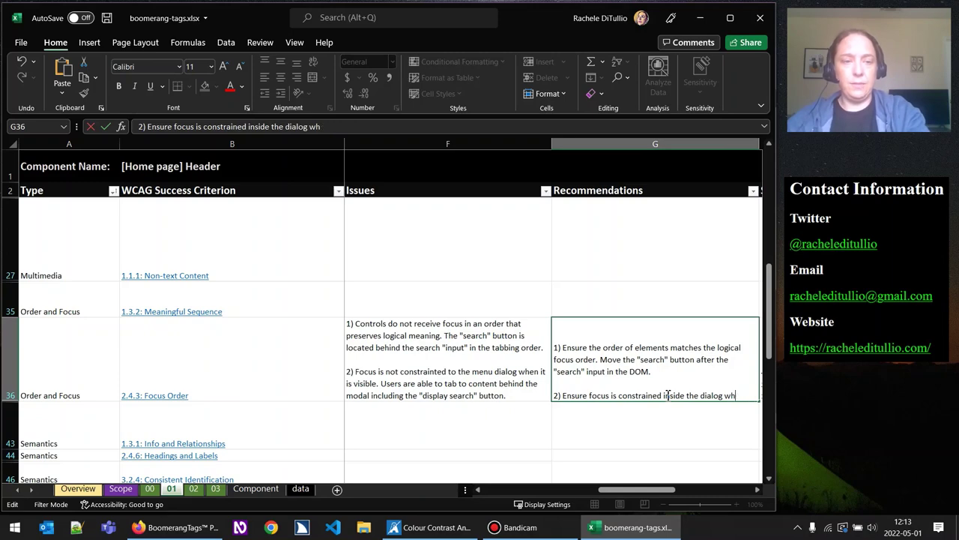
text(en it is visible.)
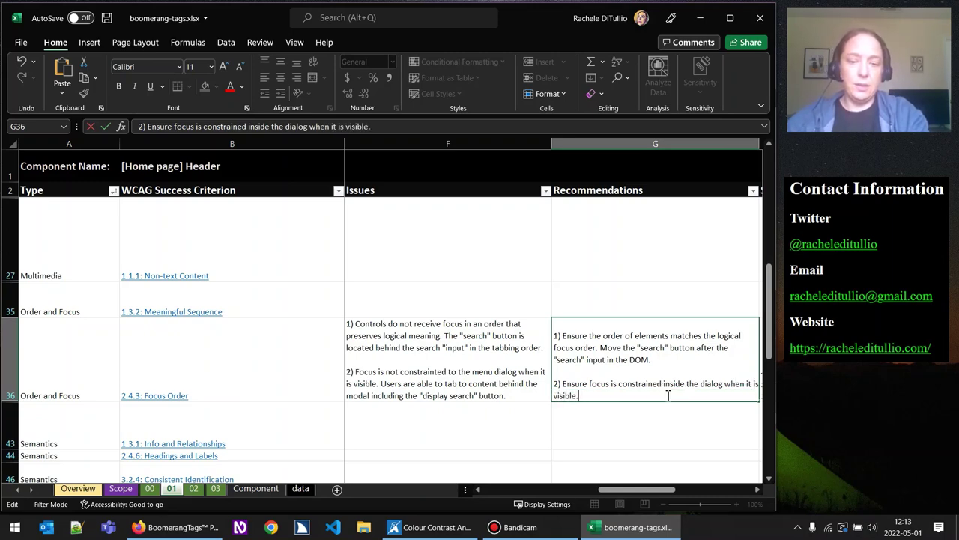
Complete recommendation 2) with "All other page on the content should be hidden with aria-hidden="true"." and commit the cell
text( Al)
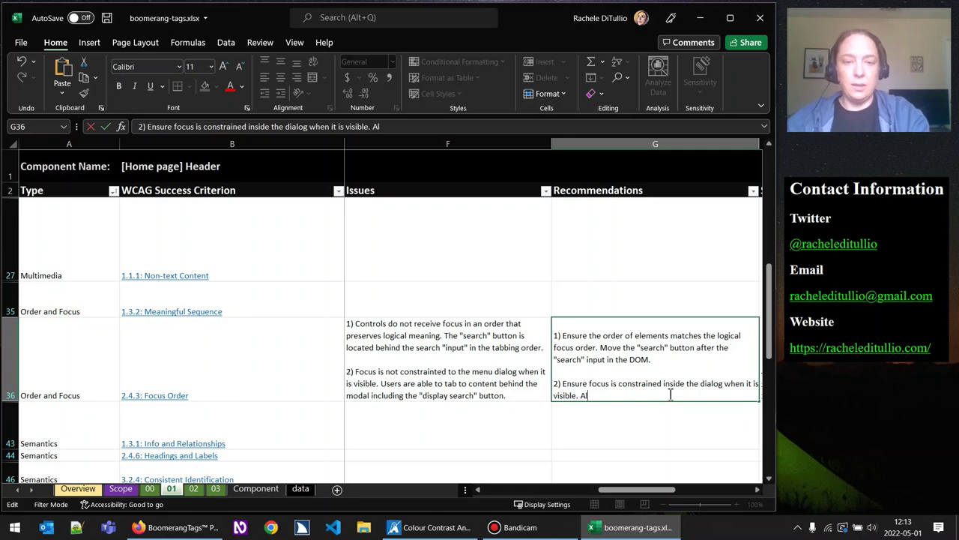
text(l other page on the )
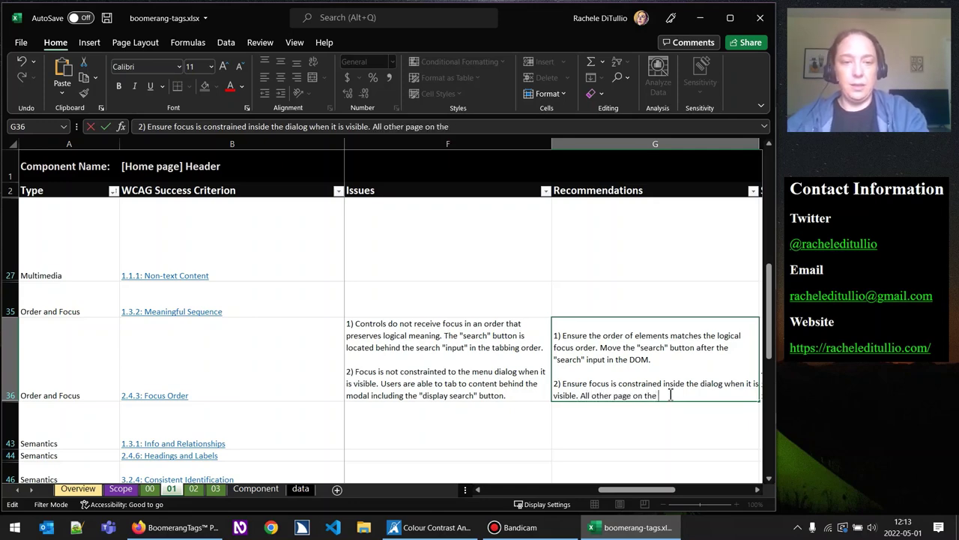
text(content should be hidden)
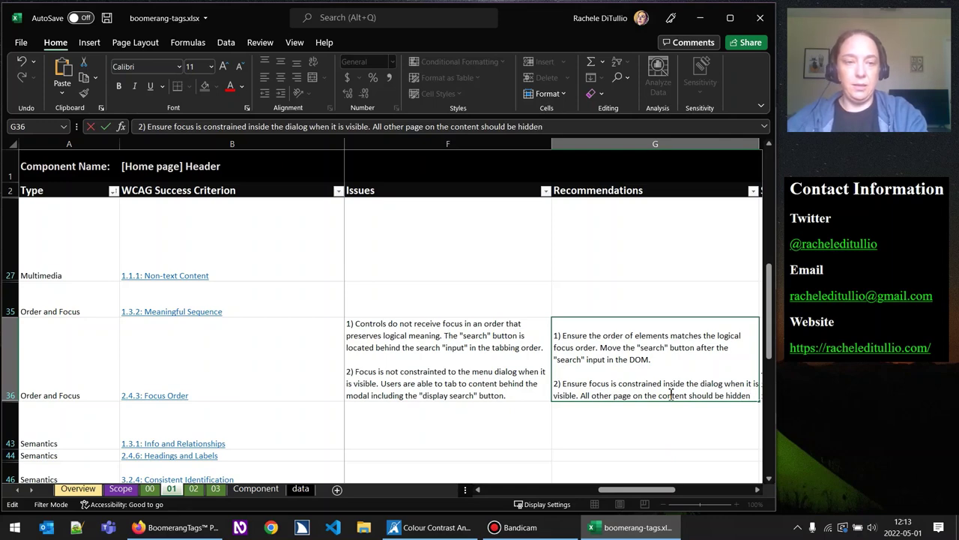
text( with ari)
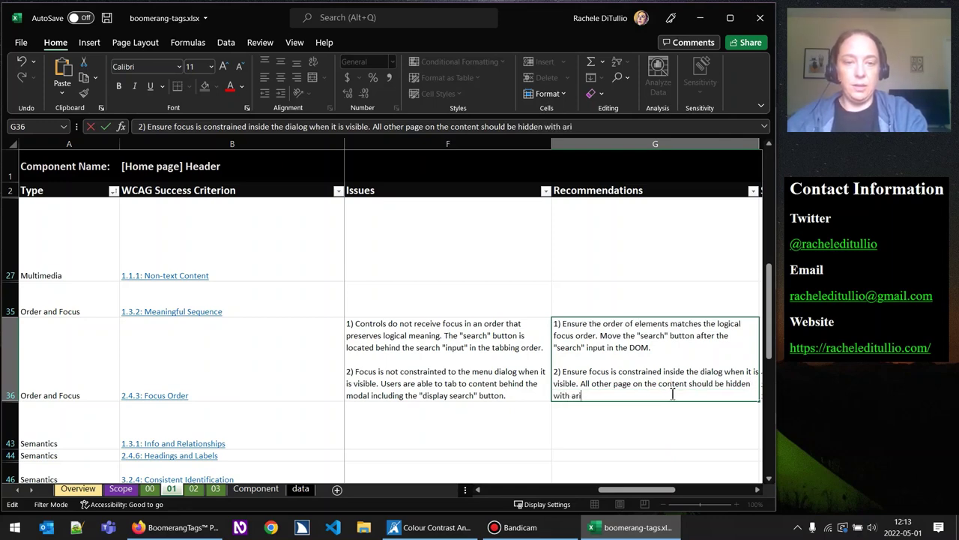
text(a-hidden="true".)
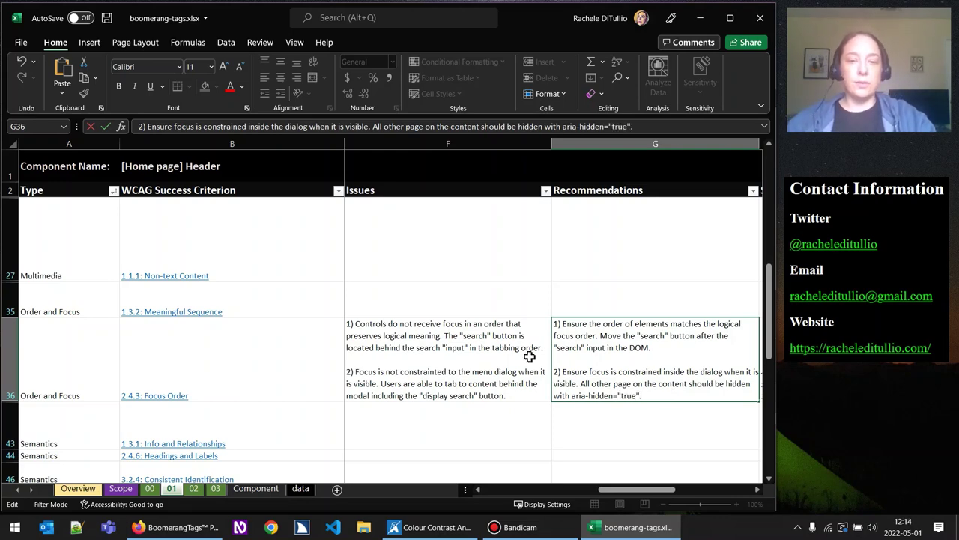
click(467, 363)
Number the existing snippet in the 2.4.3 Focus Order Source Code cell as "1)"
drag(642, 491, 680, 491)
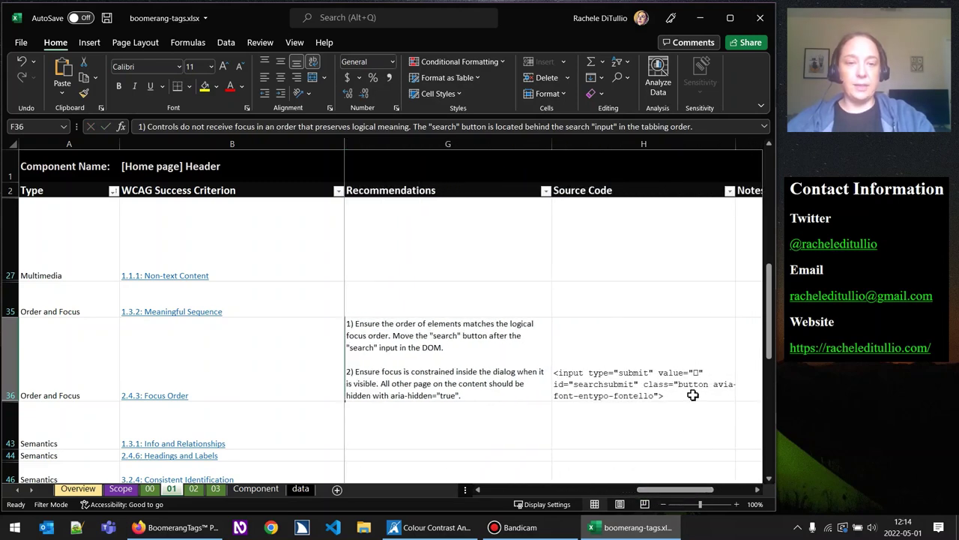
double_click(691, 351)
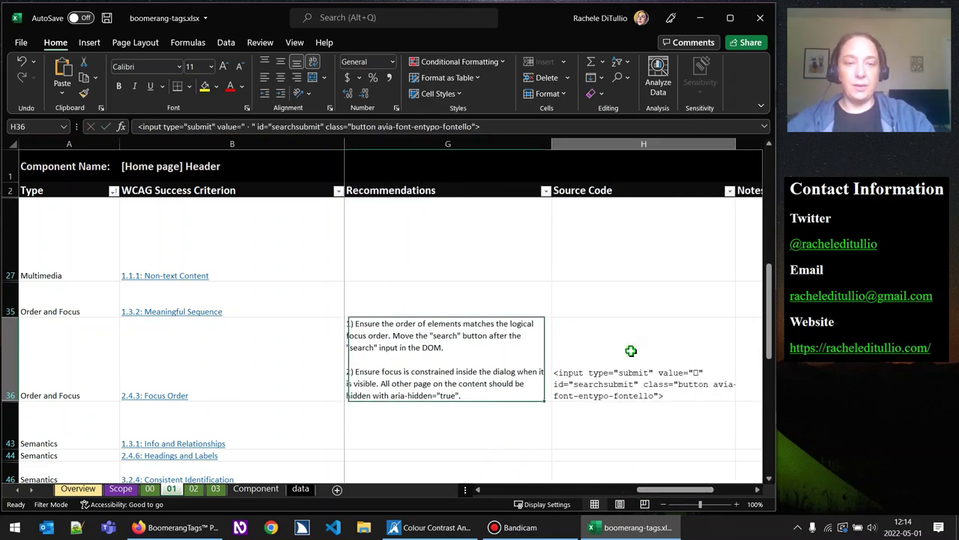
click(556, 373)
text(1))
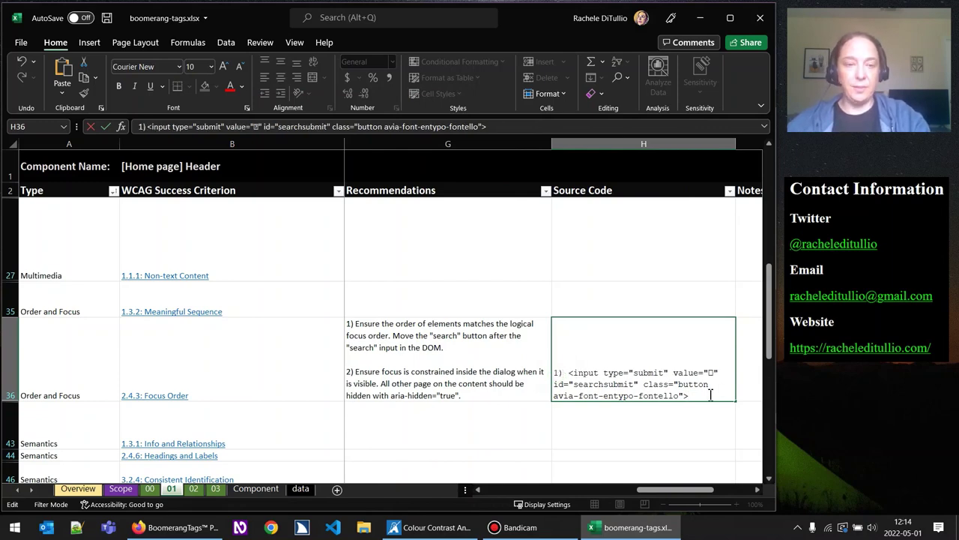
Below a blank line in the 2.4.3 Source Code cell, add "2)" followed by the copied "av-burger-menu-ul" list markup
text(2) <a aria-label="Search" href="?s=" rel="nofollow" data-avia-search-tooltip=">...</a>  <a href="#" aria-label="Menu" aria-hidden="false">...</a>  3) <ul id="av)
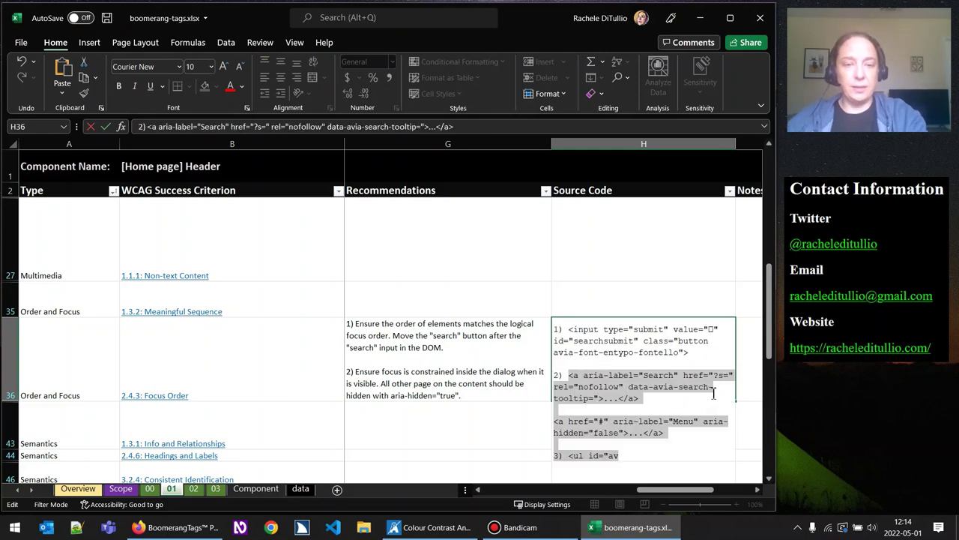
scroll(695, 424, down, 10)
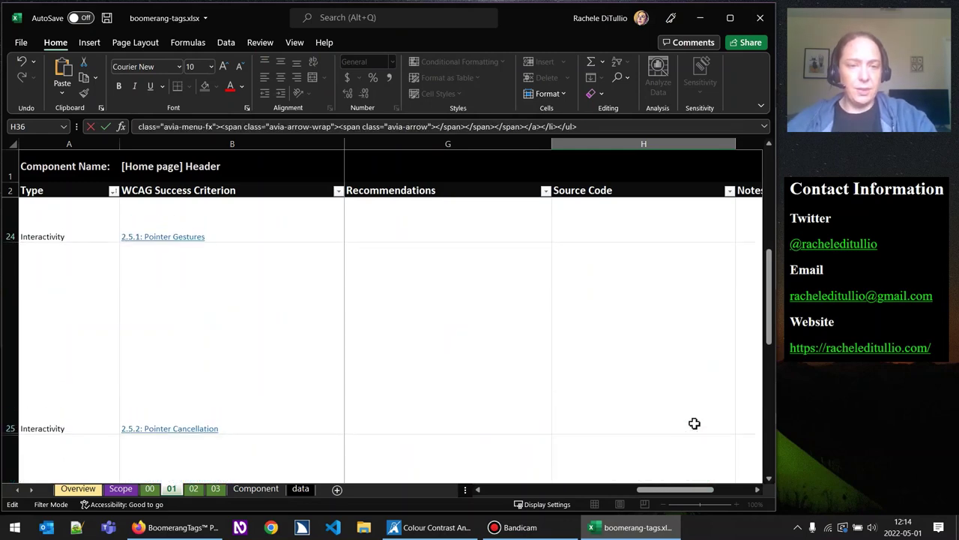
scroll(696, 423, up, 8)
key(Left)
key(Left)
key(Left)
key(Left)
key(Left)
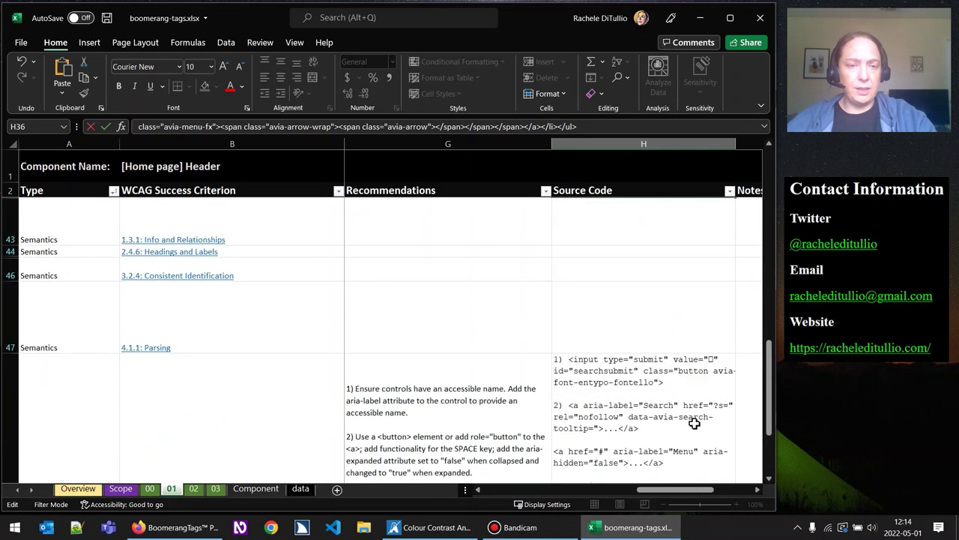
Shorten the contents between the burger menu's <ul> tags to "...", commit the Source Code cell and save the workbook
drag(705, 477, 607, 215)
key(Delete)
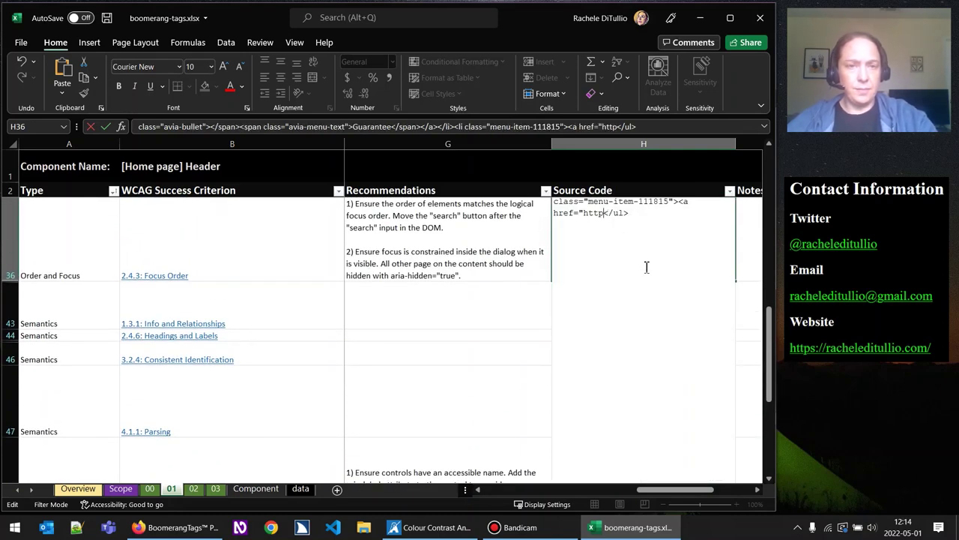
drag(772, 361, 772, 353)
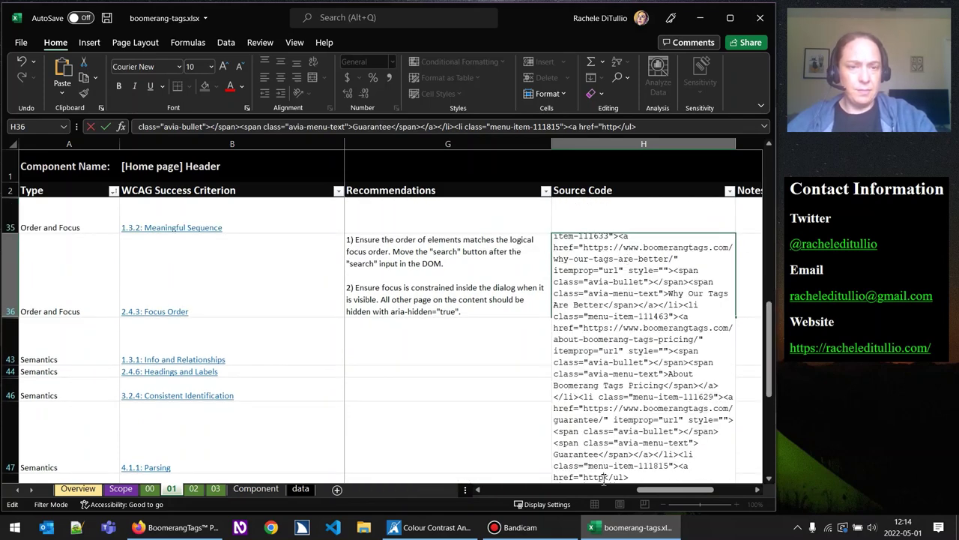
drag(603, 479, 582, 311)
text(...)
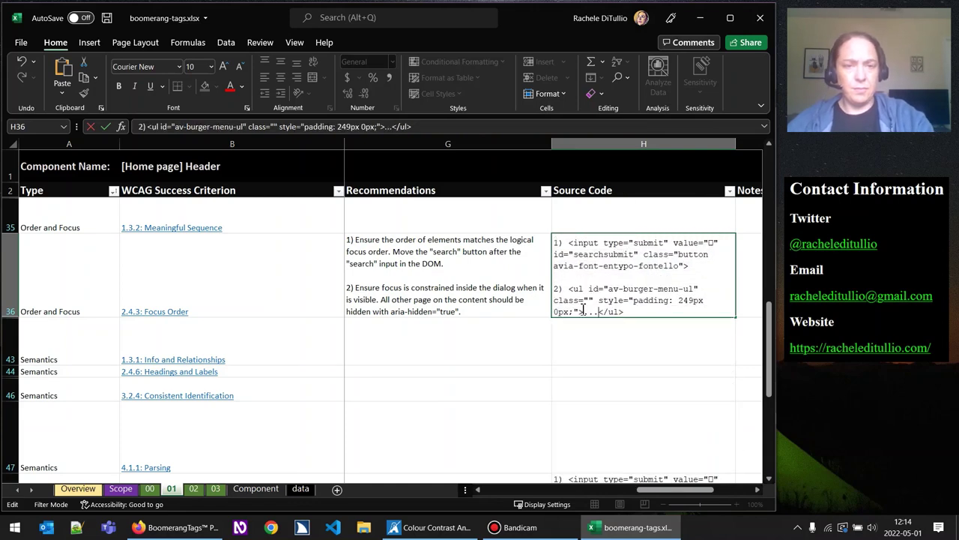
click(507, 278)
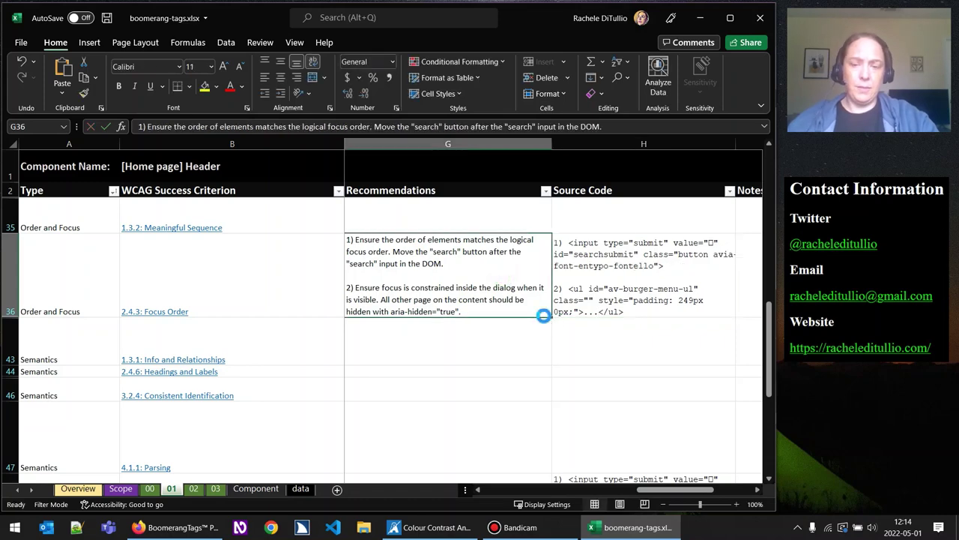
key(ctrl+s)
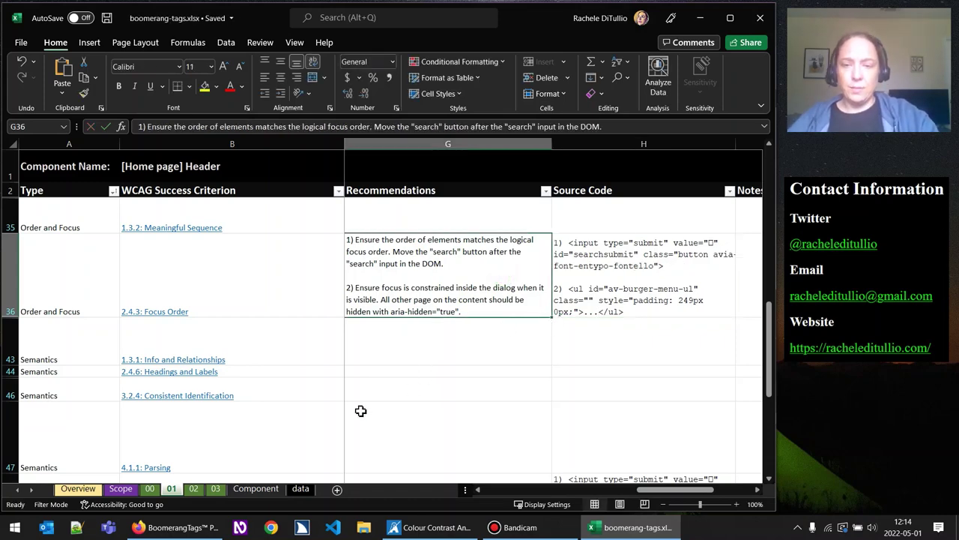
Switch to Firefox and close the mobile menu overlay on the BoomerangTags home page
click(182, 530)
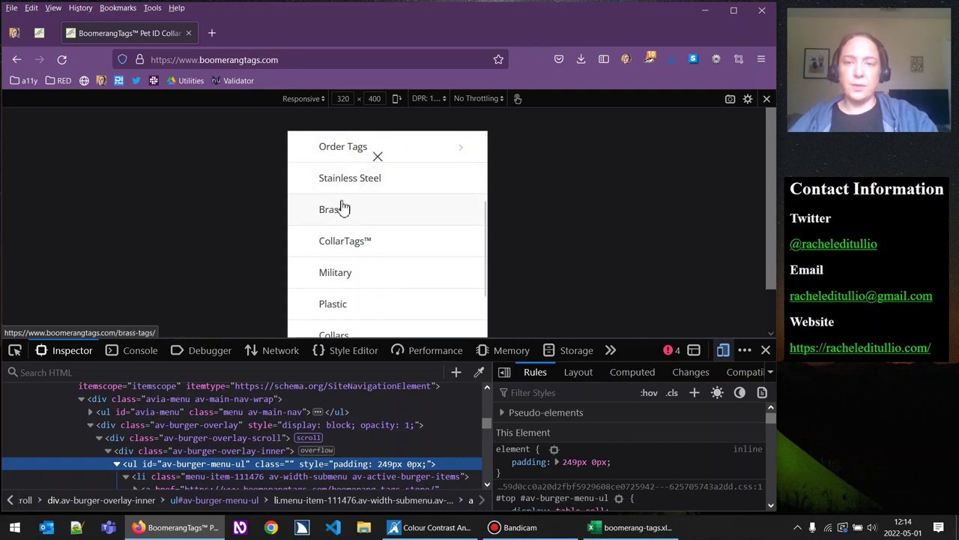
click(379, 157)
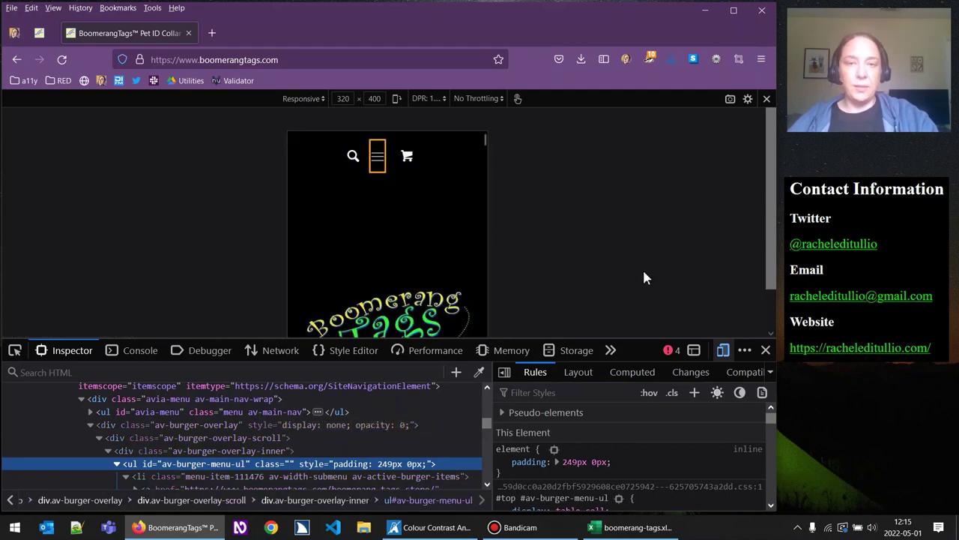
click(402, 227)
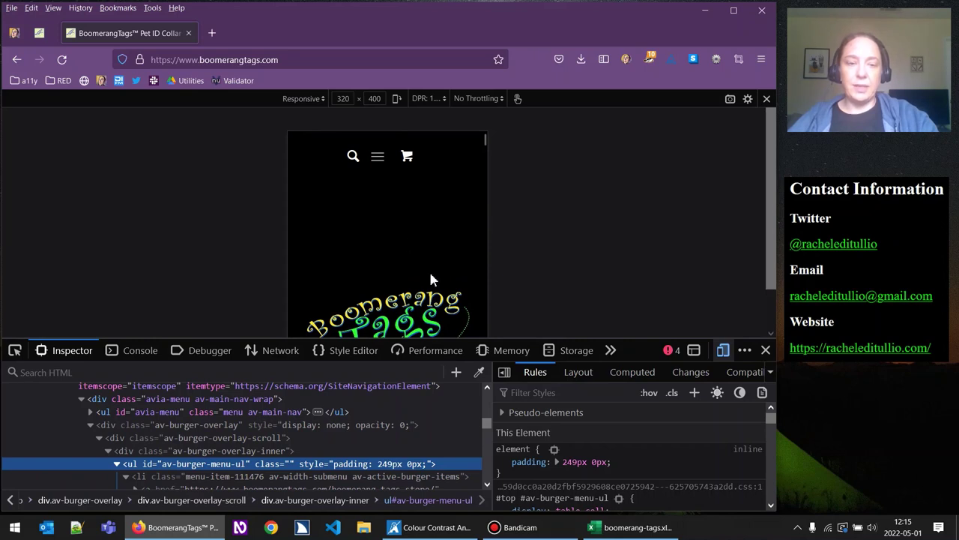
Switch back to the Excel audit workbook and set the Status of 1.3.4 Orientation and 1.4.10 Reflow to Pass
mouse_move(639, 534)
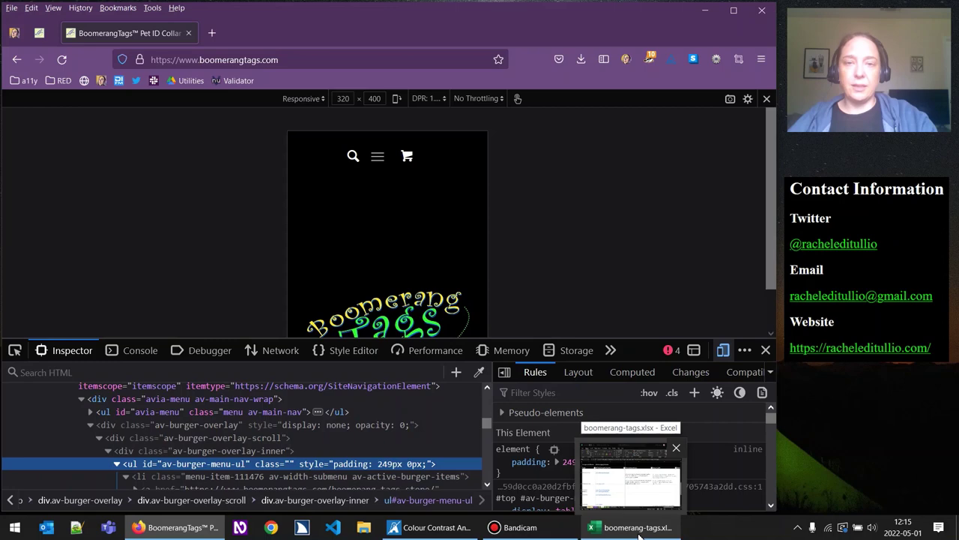
click(639, 535)
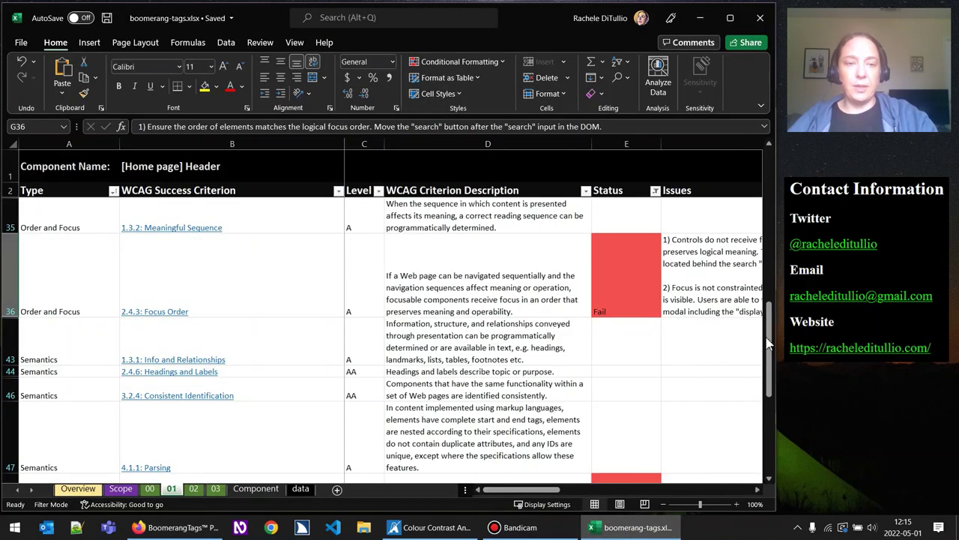
drag(772, 347, 770, 222)
click(622, 224)
click(667, 238)
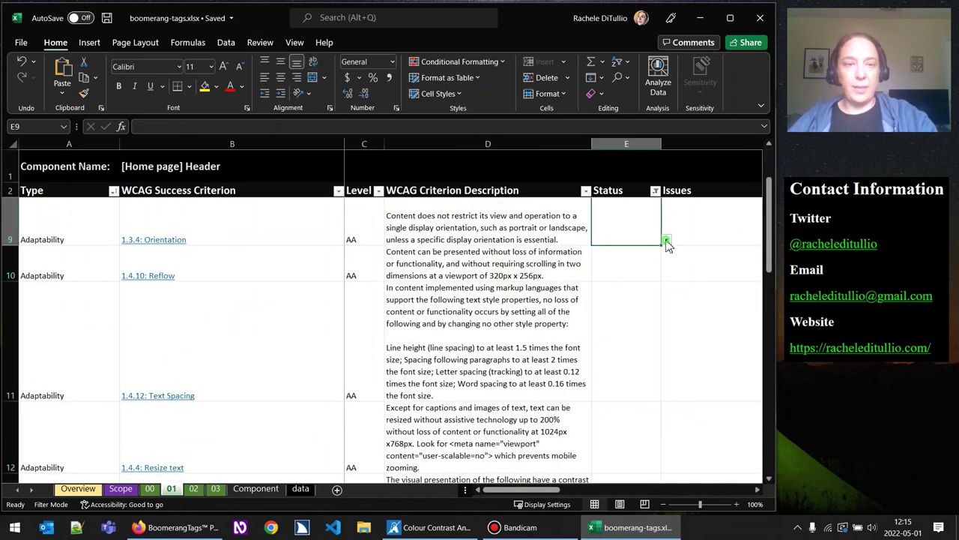
click(627, 271)
click(667, 275)
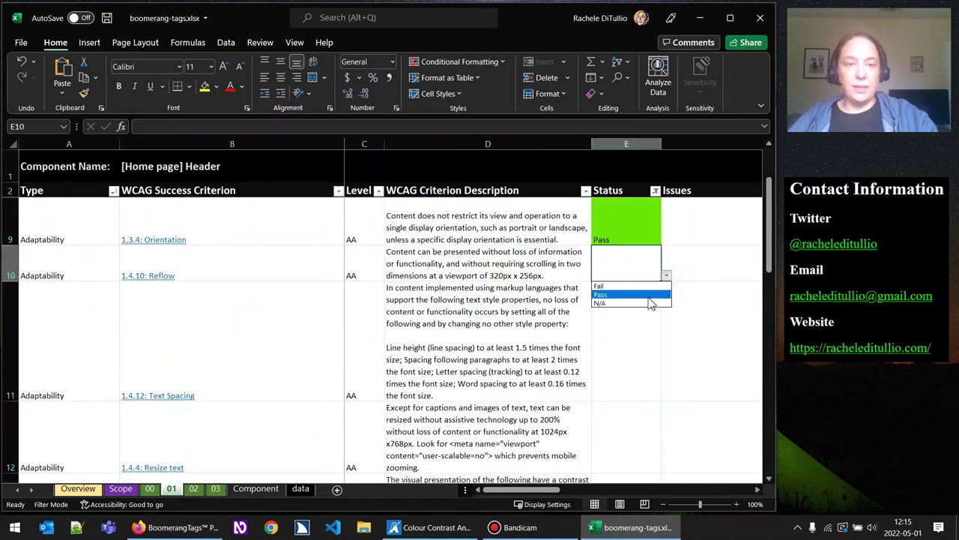
click(649, 296)
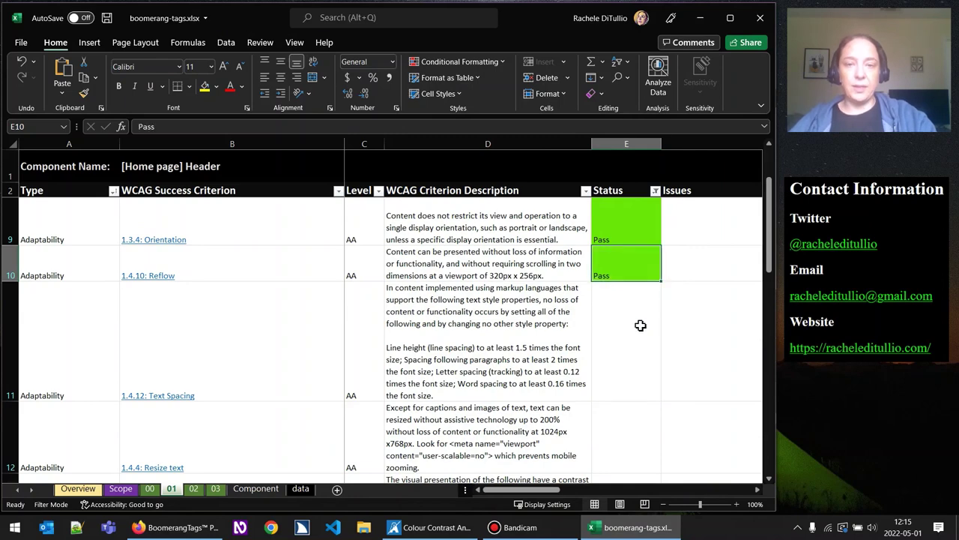
Switch to Firefox, return the reloaded BoomerangTags home page to desktop view and apply the Text Spacing bookmarklet
click(648, 321)
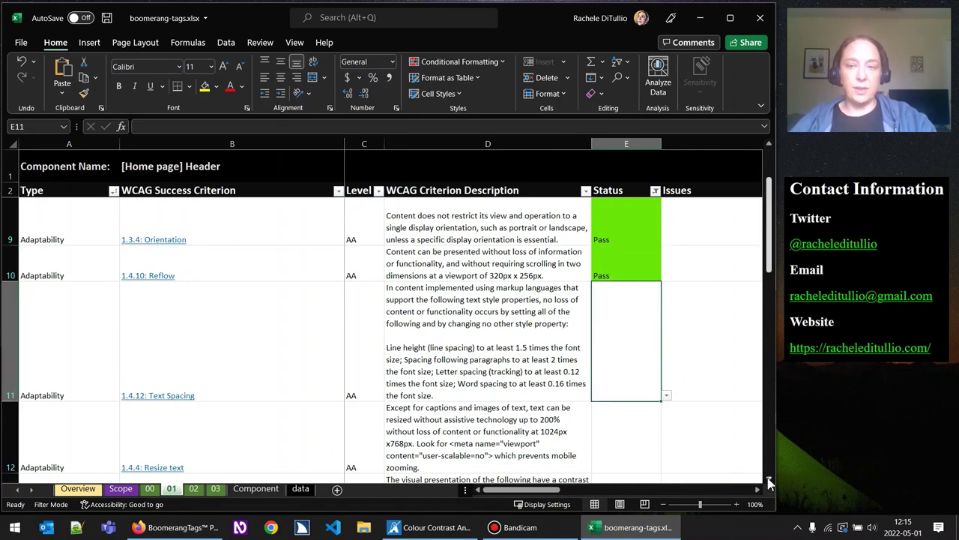
click(199, 527)
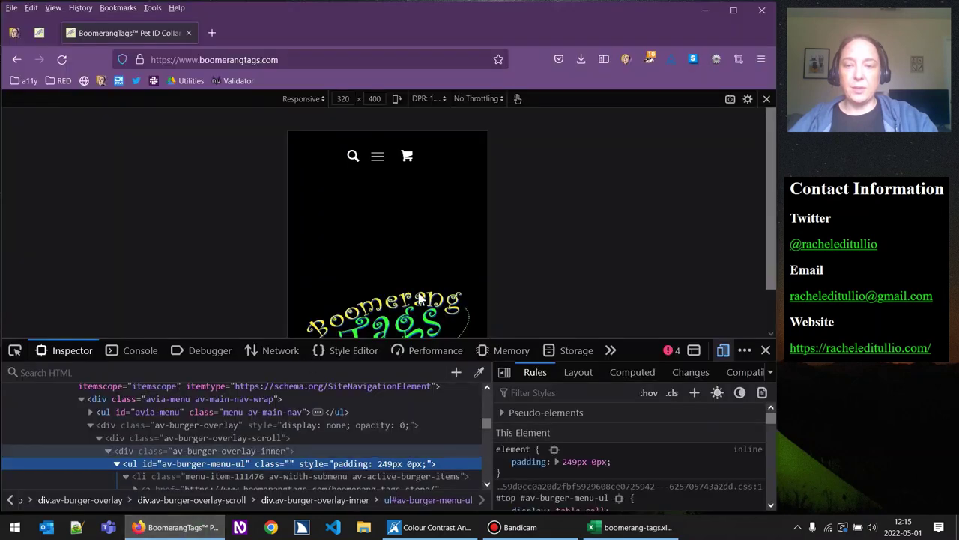
click(724, 350)
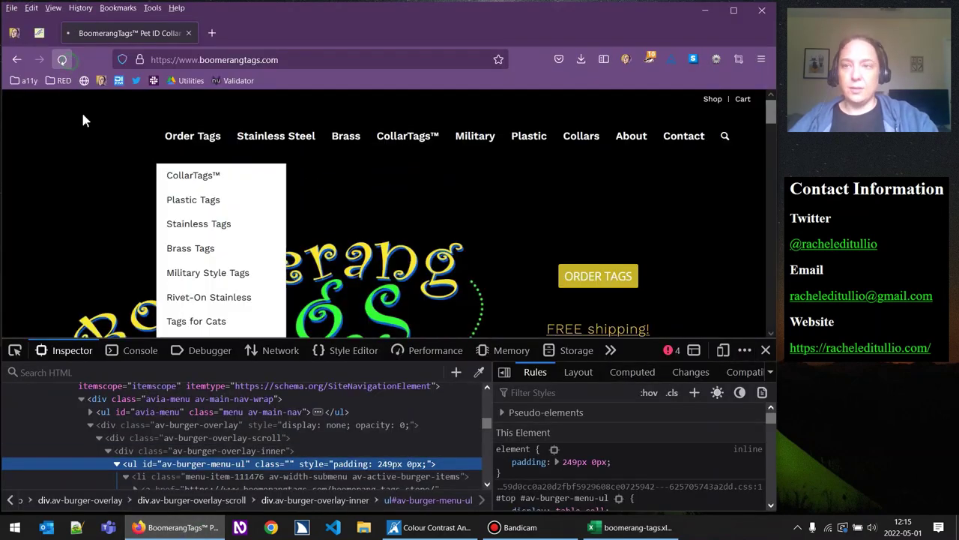
click(24, 81)
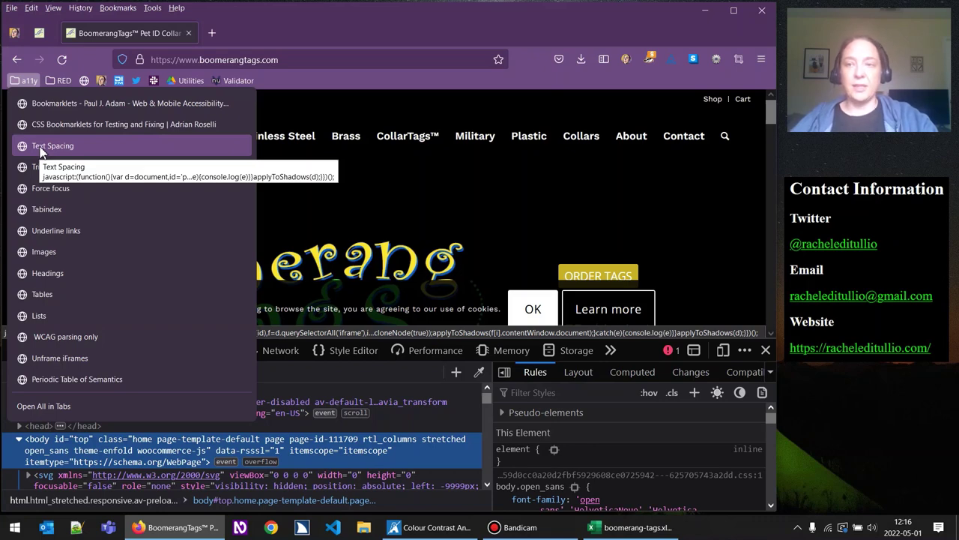
click(55, 148)
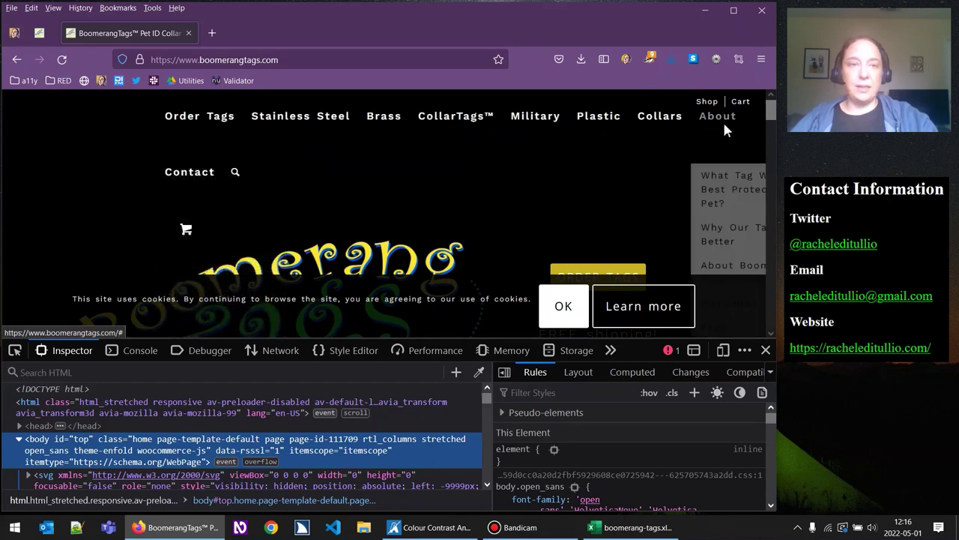
Check the spaced-out desktop header for lost content in the About submenu, the search suggestions for "cat" and the cart dropdown
mouse_move(718, 116)
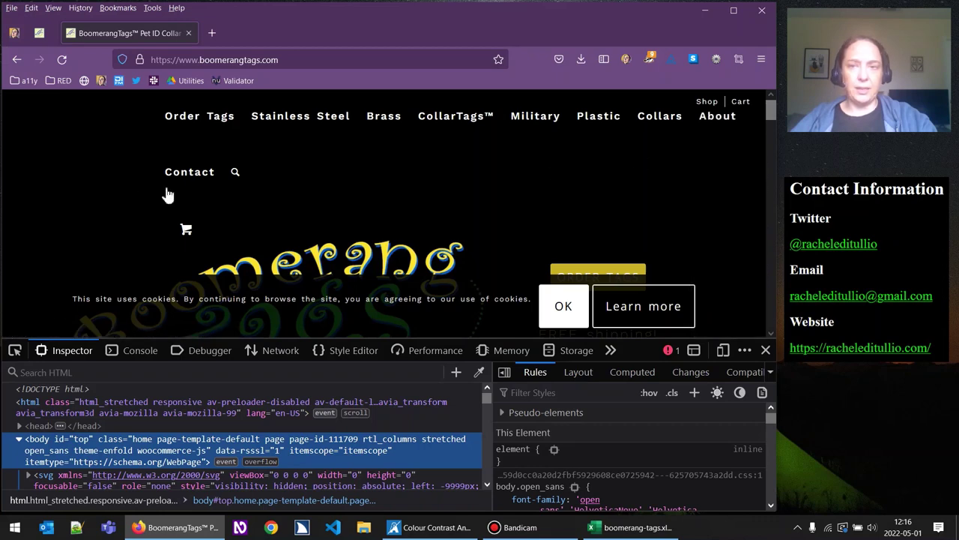
click(236, 173)
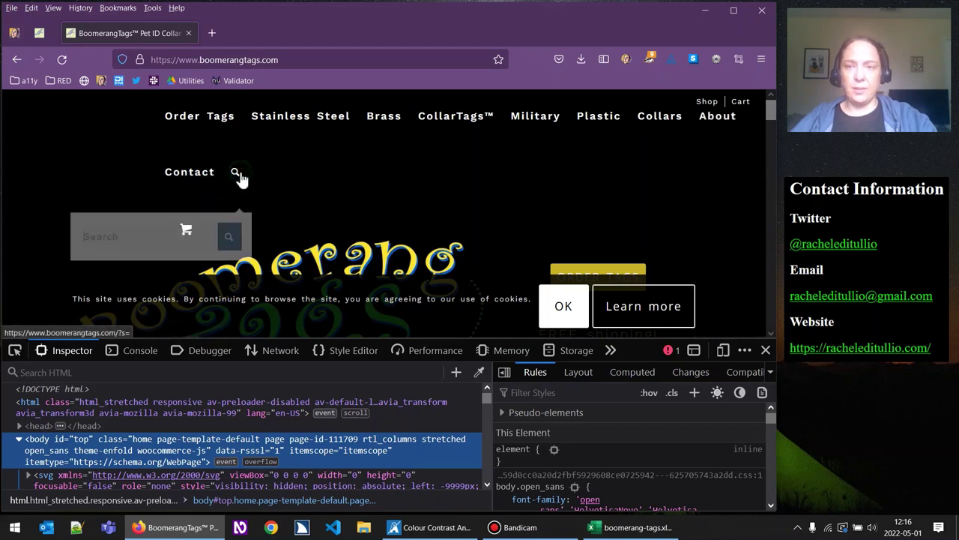
click(157, 237)
text(cat)
scroll(318, 200, down, 2)
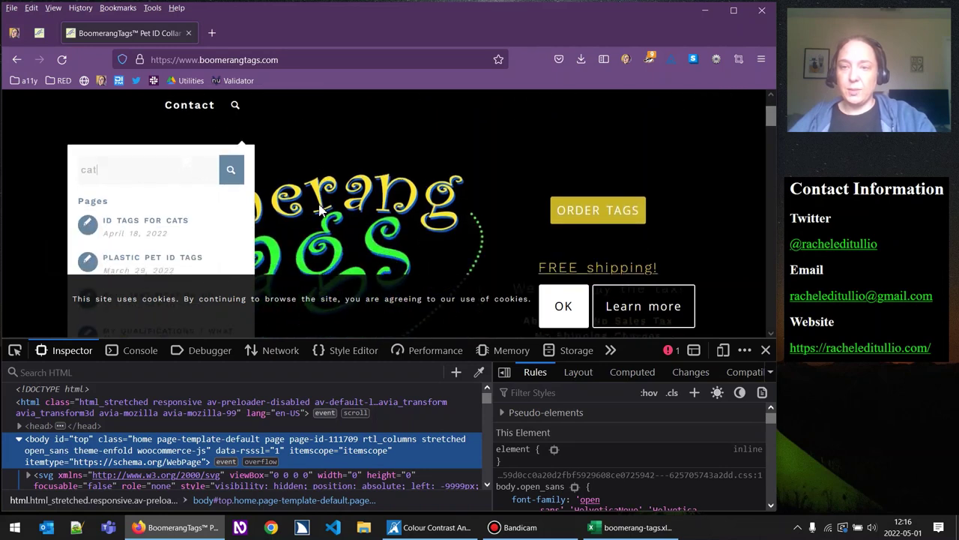
scroll(319, 211, down, 3)
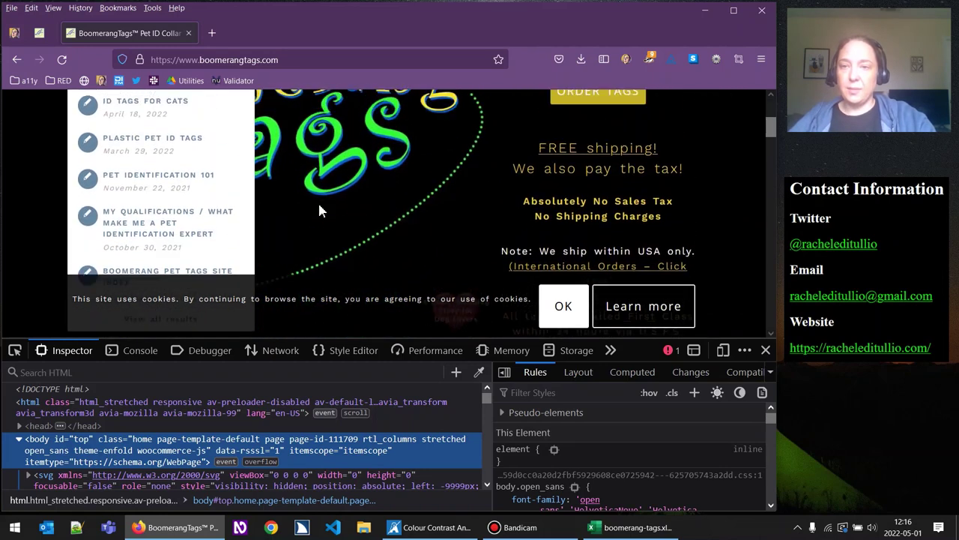
scroll(319, 211, up, 5)
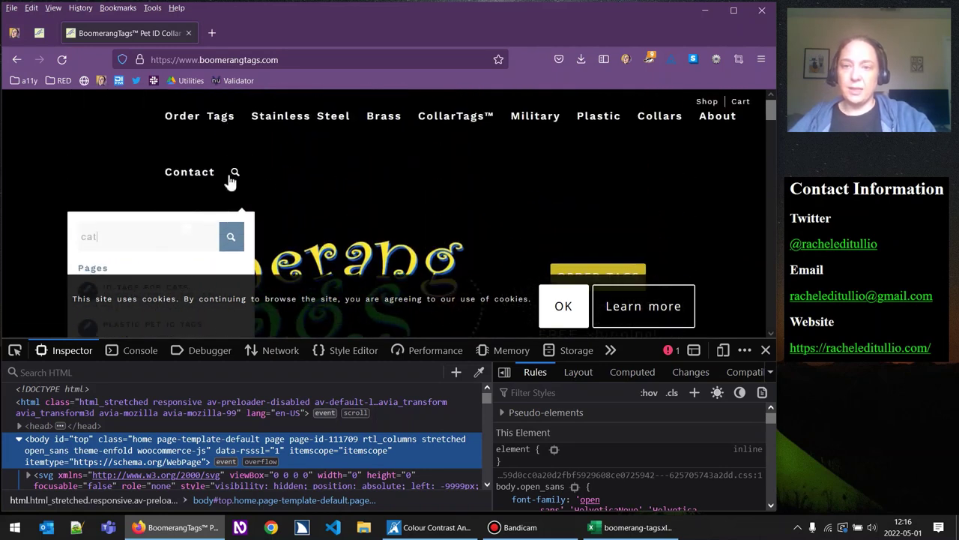
key(Tab)
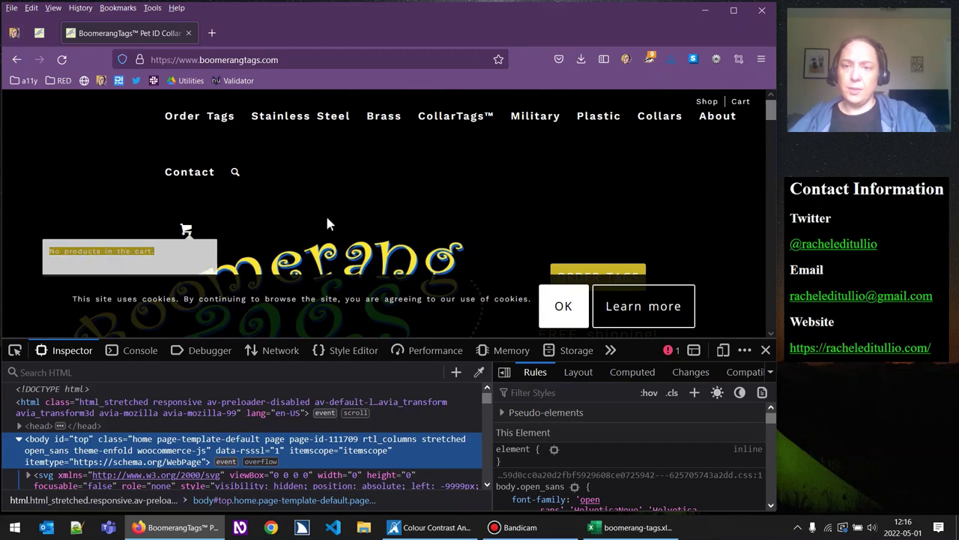
mouse_move(210, 128)
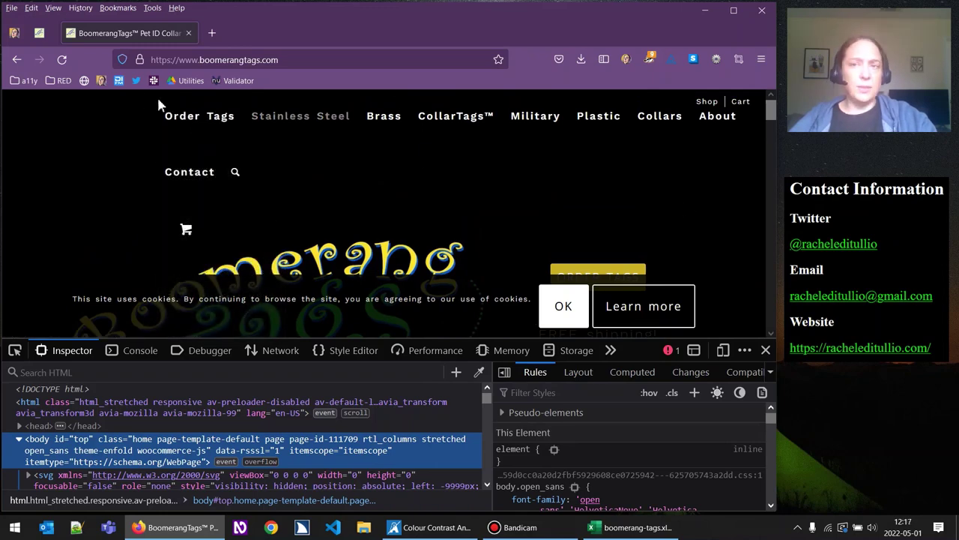
Remove the text spacing override from the desktop page with the Text Spacing bookmarklet
click(60, 81)
mouse_move(21, 84)
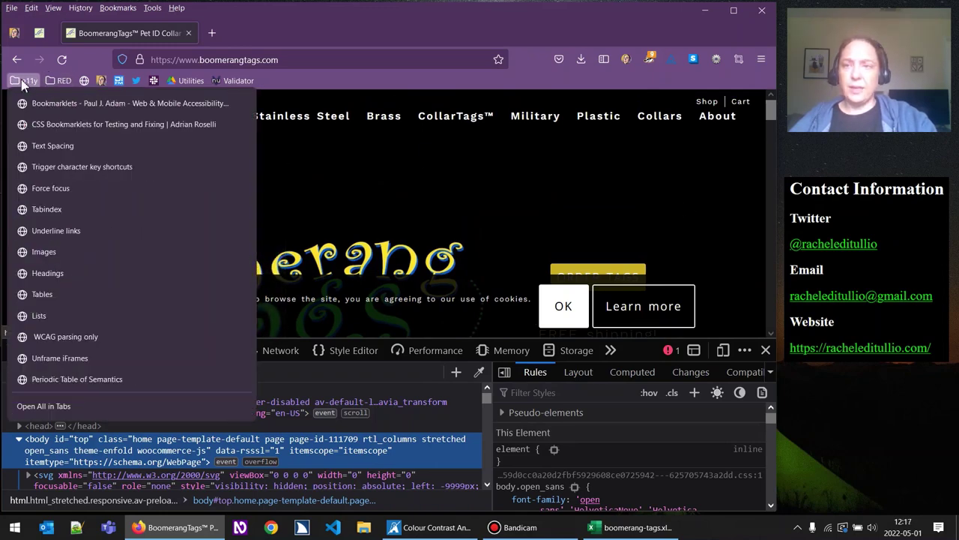
click(47, 145)
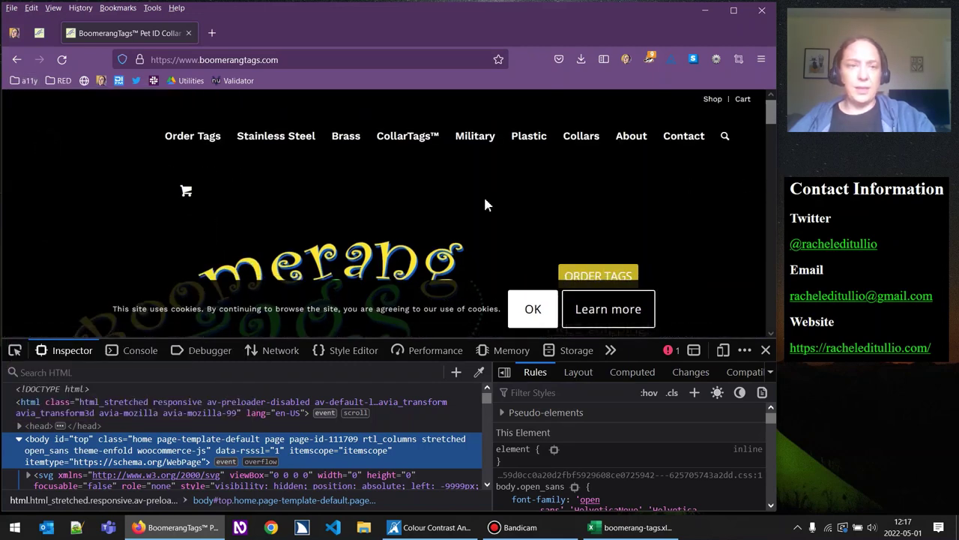
Open the burger menu in the 320 × 400 responsive view and apply the Text Spacing bookmarklet to it
click(723, 349)
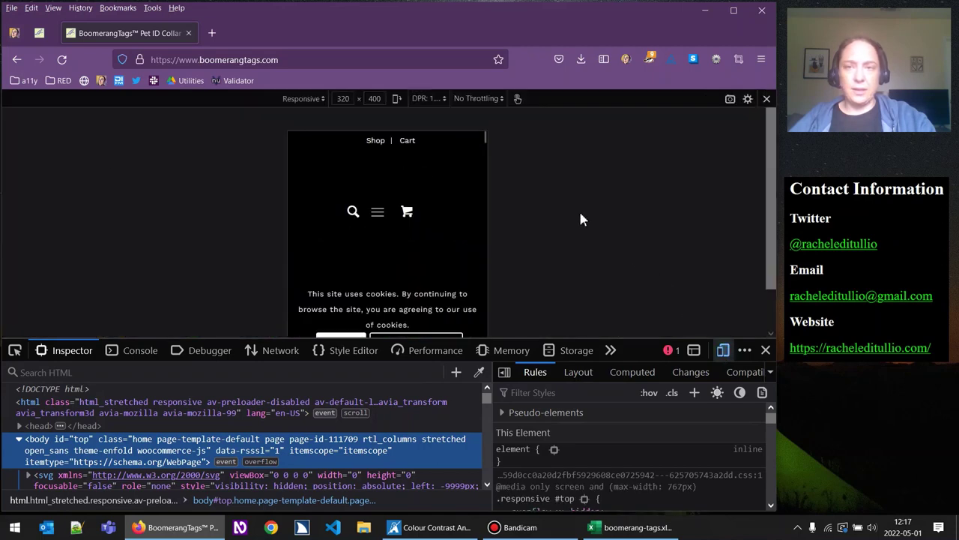
click(378, 216)
click(60, 81)
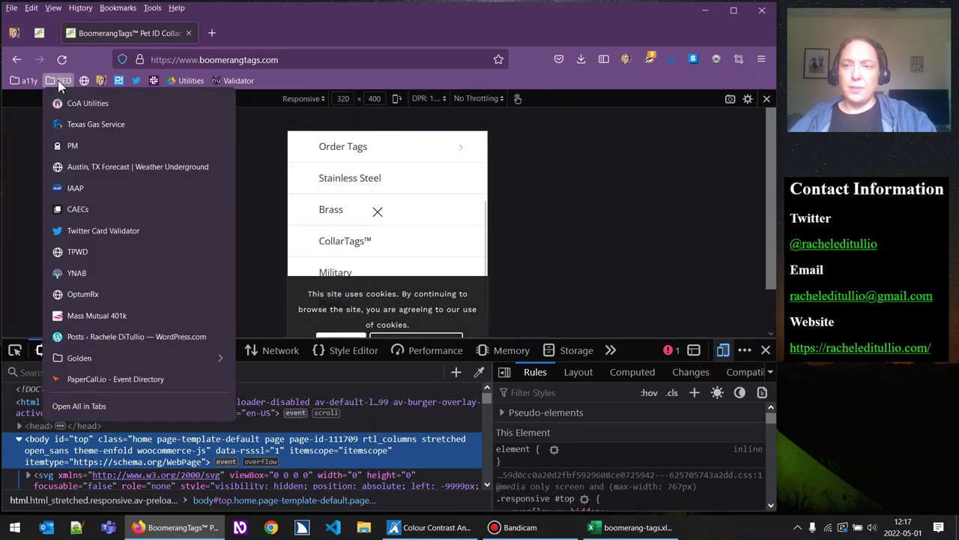
mouse_move(28, 80)
click(41, 147)
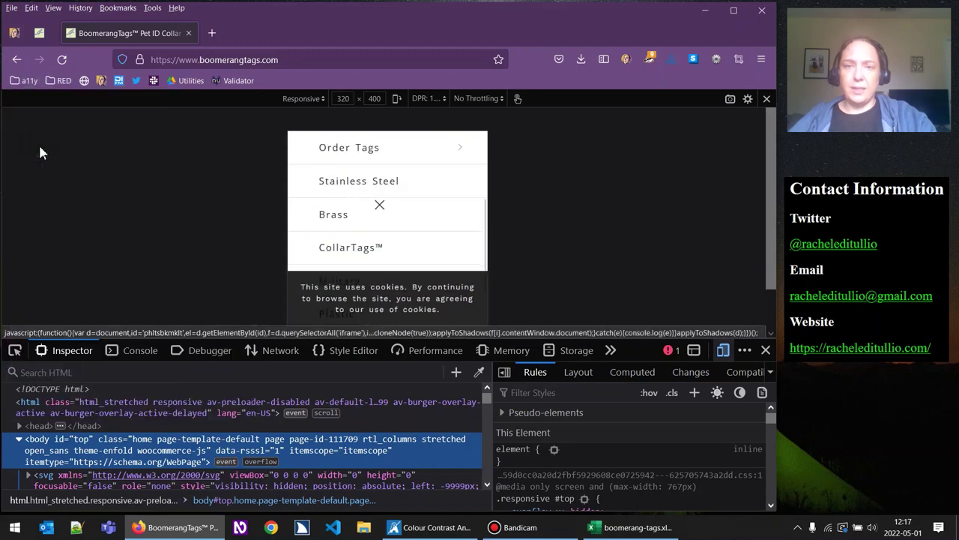
Examine the spaced-out mobile menu with its Order Tags submenu expanded, then close it and leave the responsive view
click(399, 153)
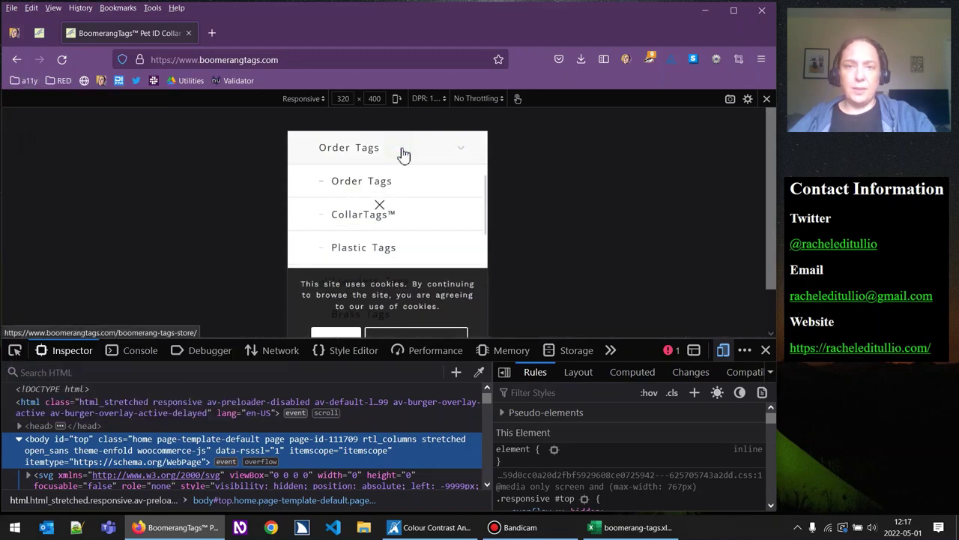
scroll(420, 158, down, 4)
scroll(426, 165, down, 3)
scroll(428, 167, up, 10)
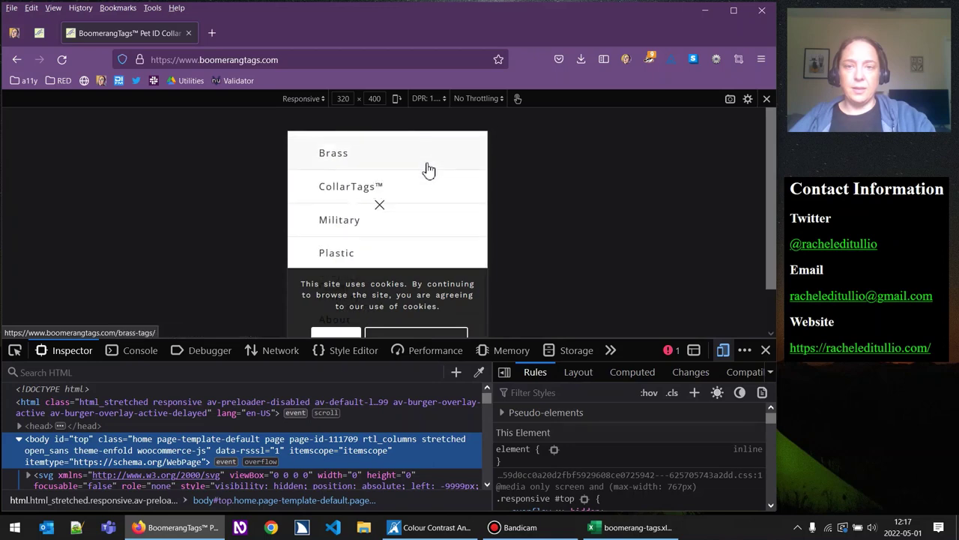
click(380, 209)
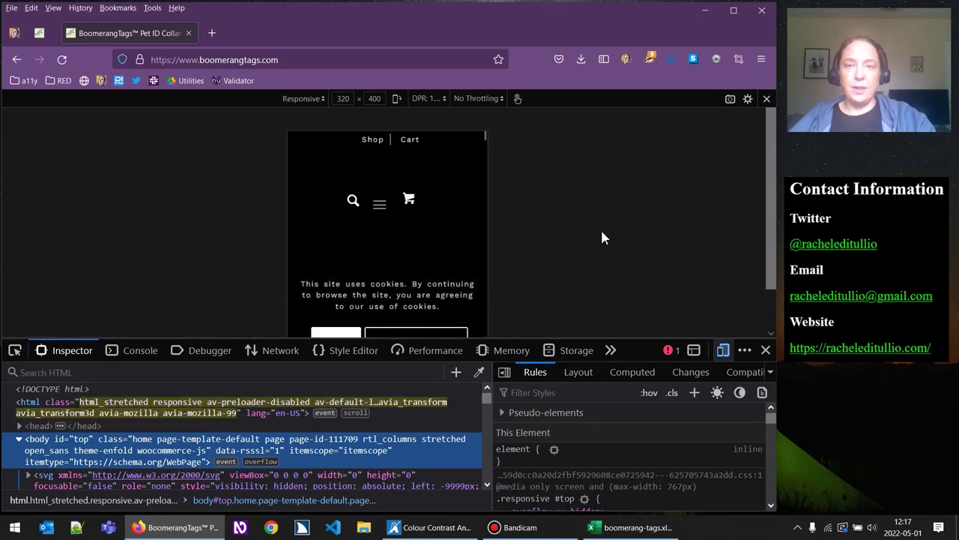
click(723, 350)
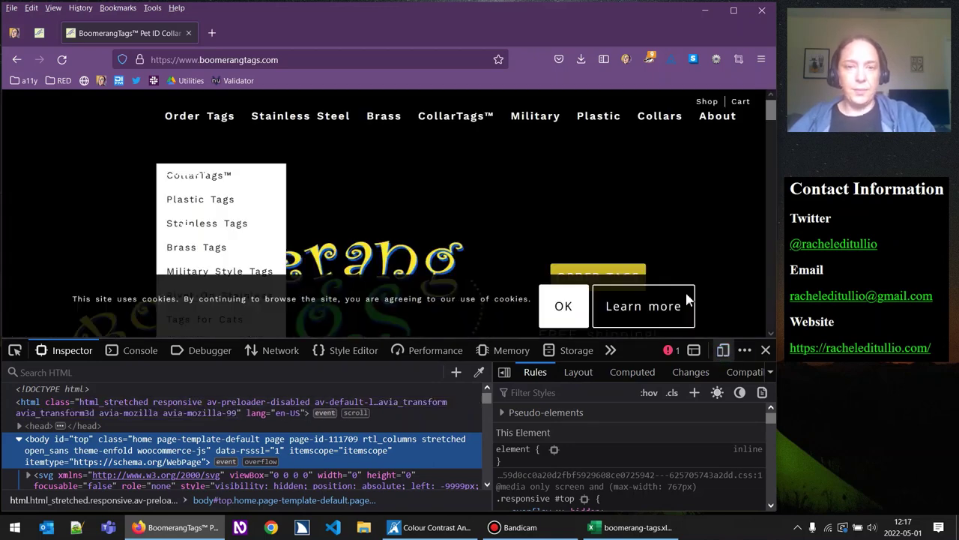
Switch to the Excel audit workbook and set the Status of 1.4.12 Text Spacing to Pass
click(630, 526)
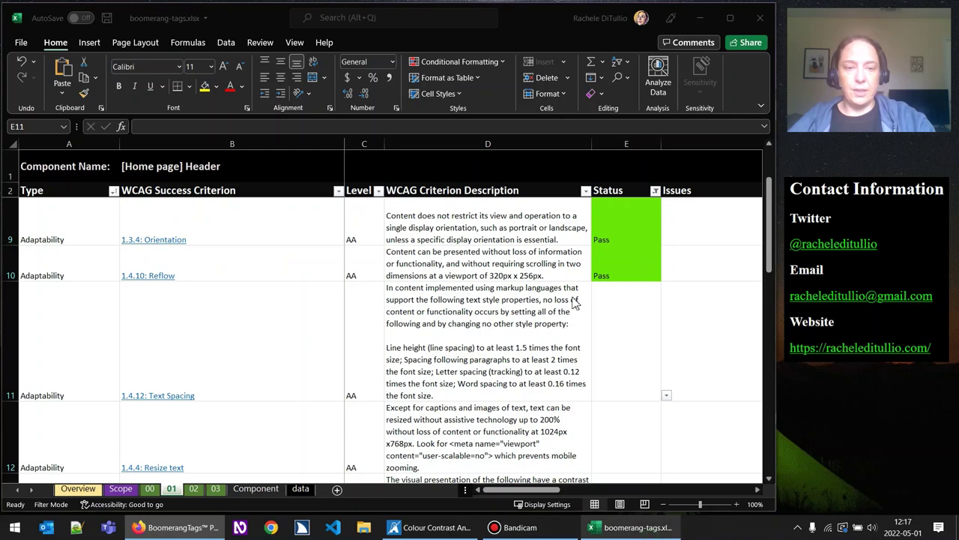
click(666, 395)
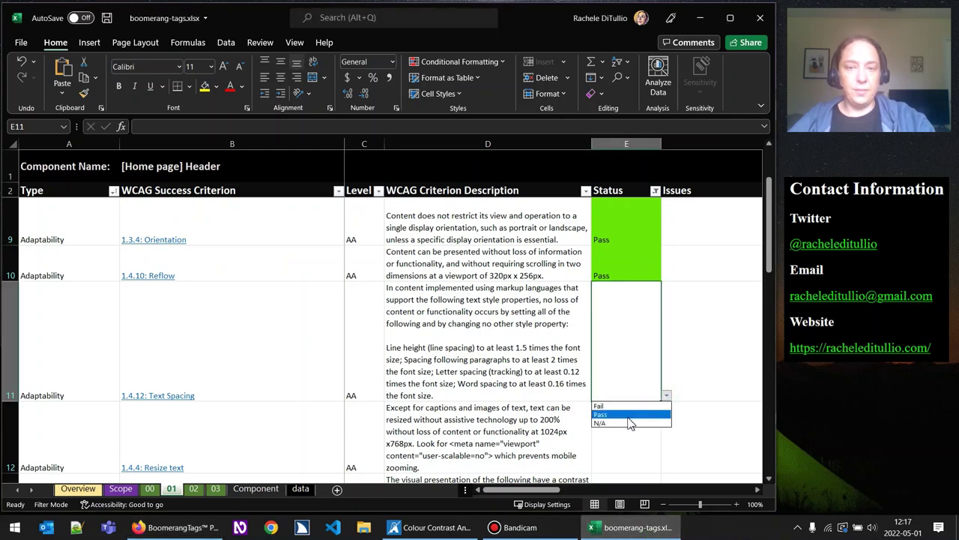
click(628, 416)
click(621, 428)
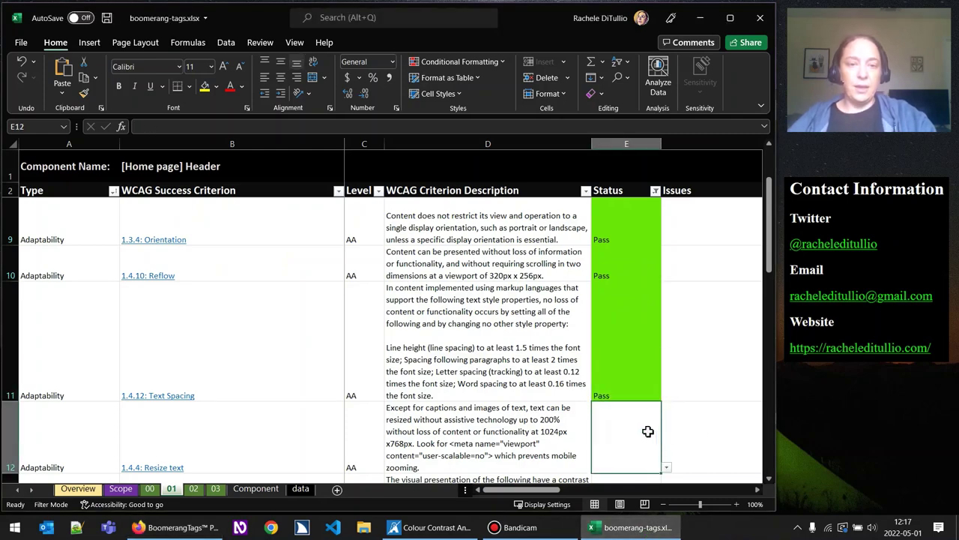
Switch to Firefox, close the developer tools and zoom the BoomerangTags home page to 200%
click(180, 527)
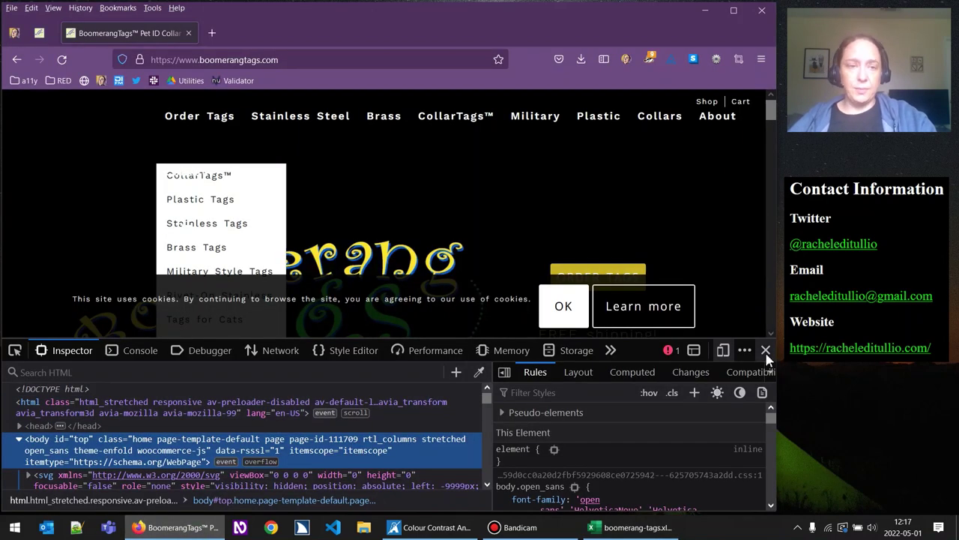
click(764, 351)
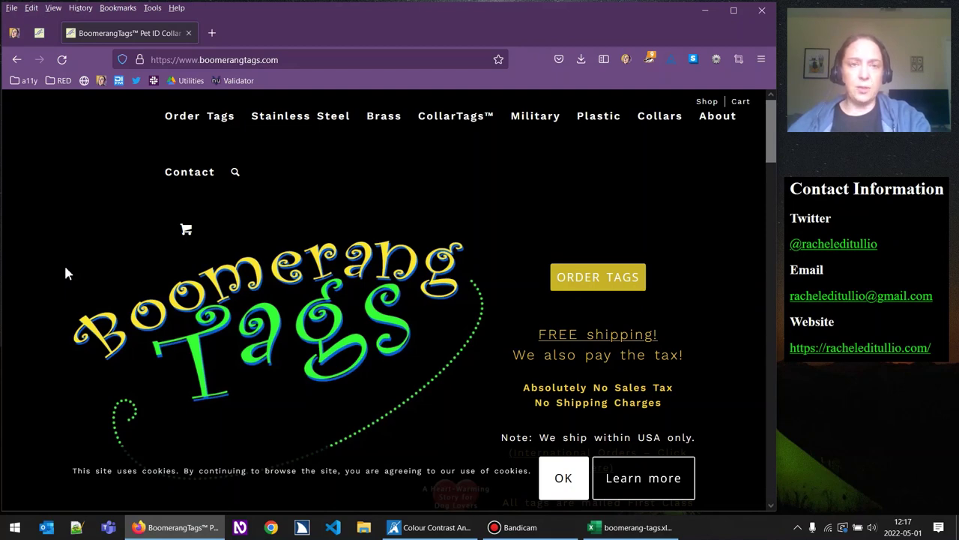
key(ctrl+plus)
key(ctrl+plus)
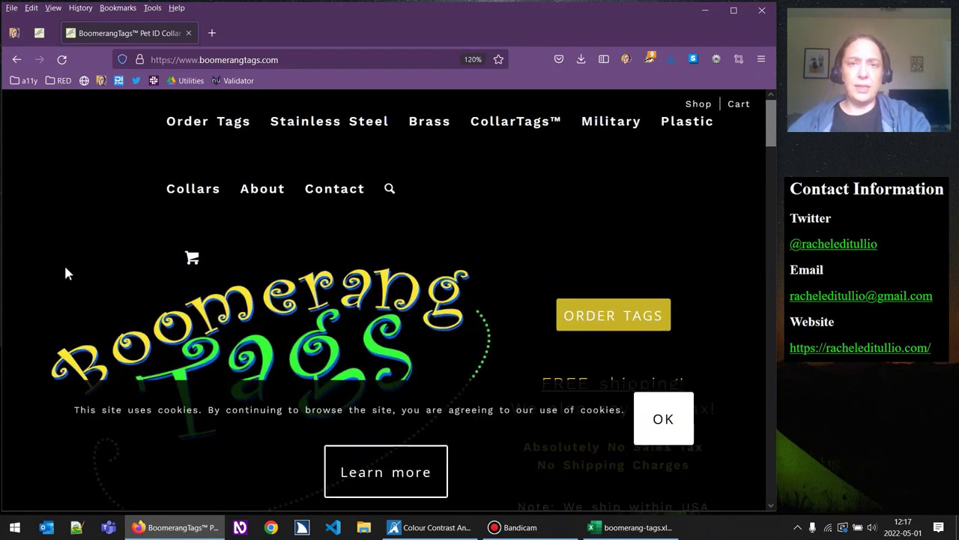
key(ctrl+plus)
key(ctrl+plus)
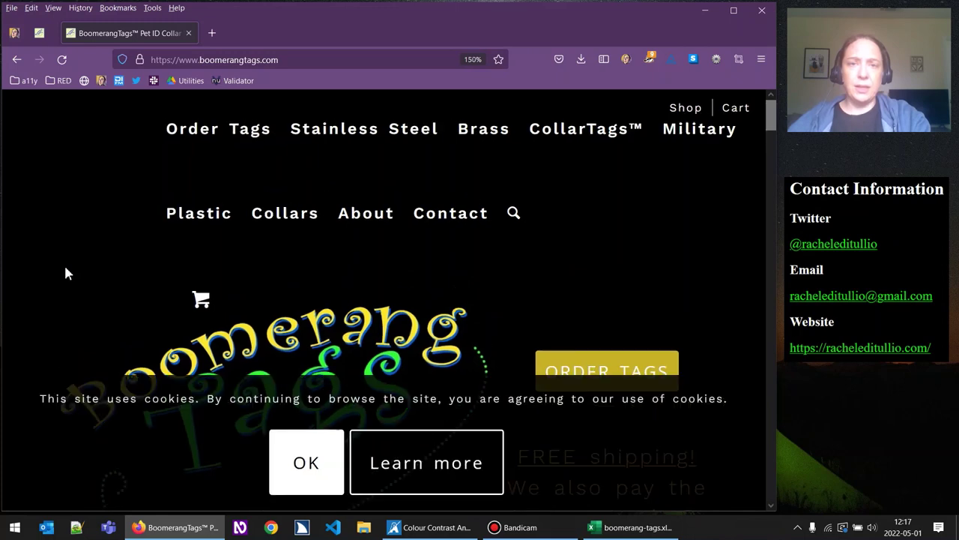
key(ctrl+plus)
key(ctrl+plus)
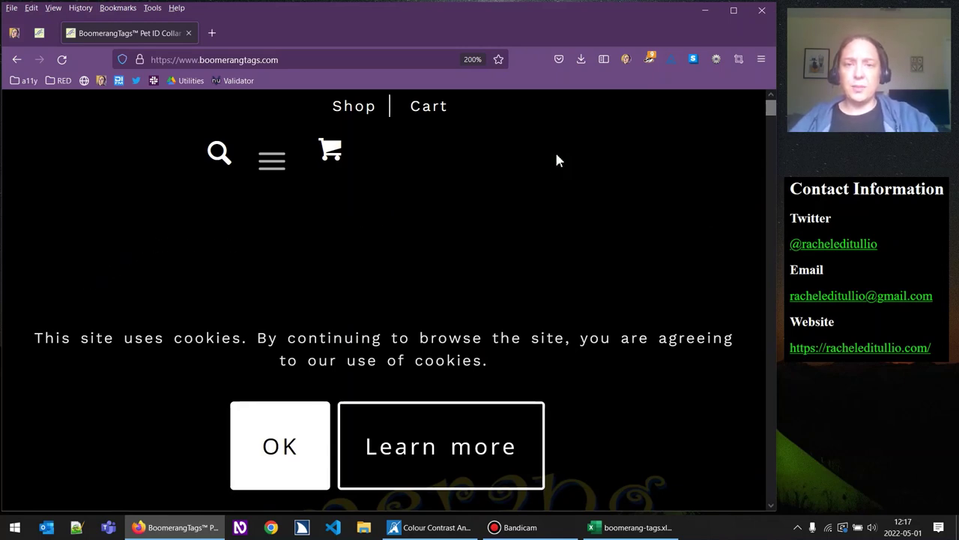
Test the burger menu at 200% zoom by opening and closing it repeatedly and scrolling through its list
click(277, 167)
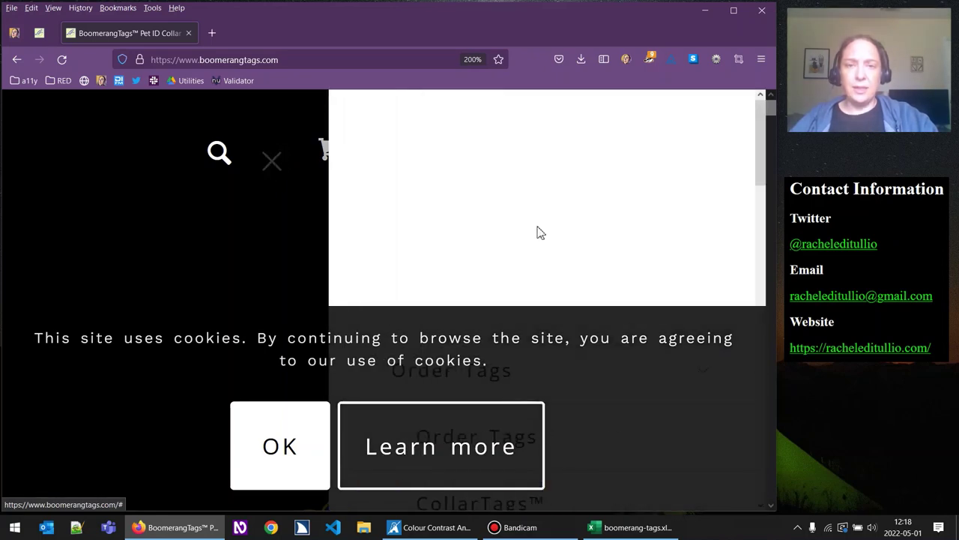
scroll(538, 232, up, 3)
click(278, 172)
click(278, 172)
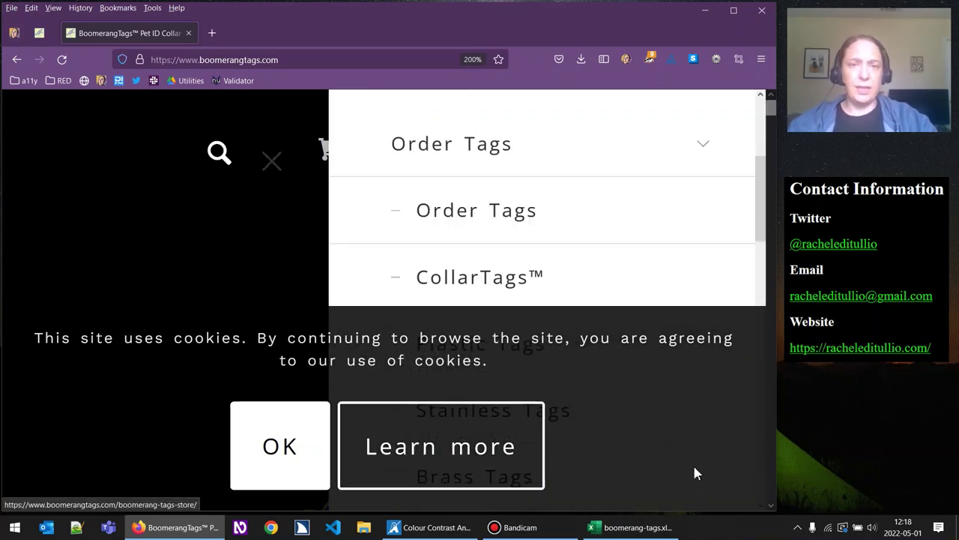
scroll(640, 223, down, 5)
scroll(651, 227, up, 8)
scroll(651, 227, down, 2)
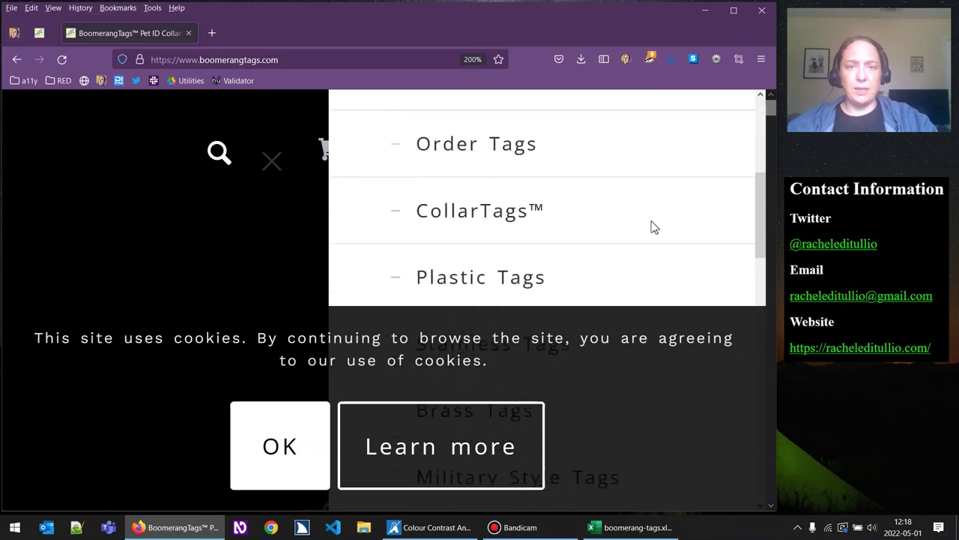
scroll(651, 227, up, 2)
click(274, 172)
click(275, 172)
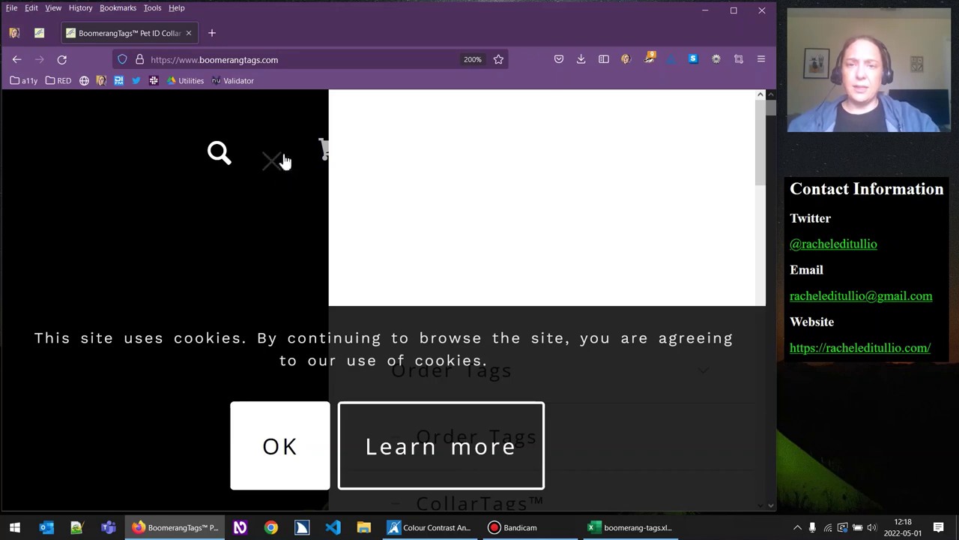
click(272, 175)
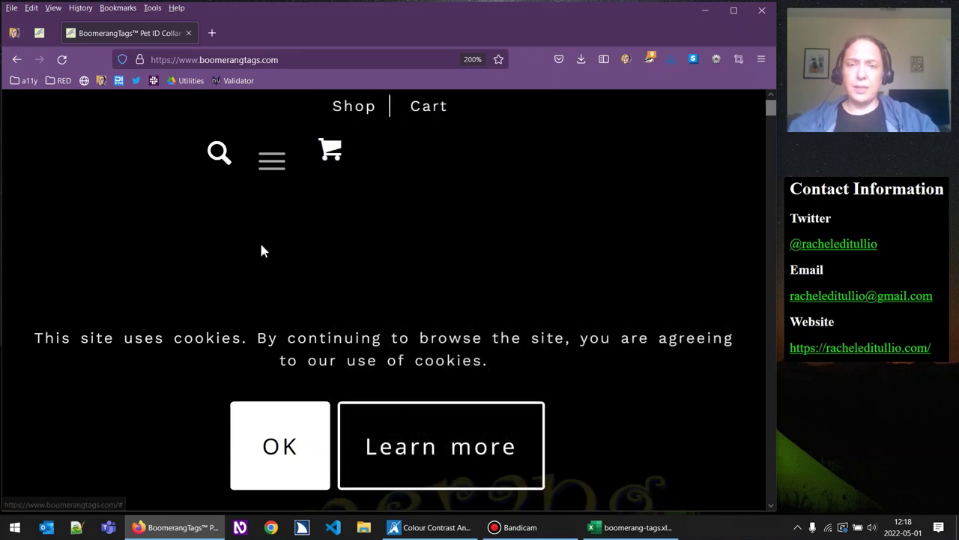
click(272, 161)
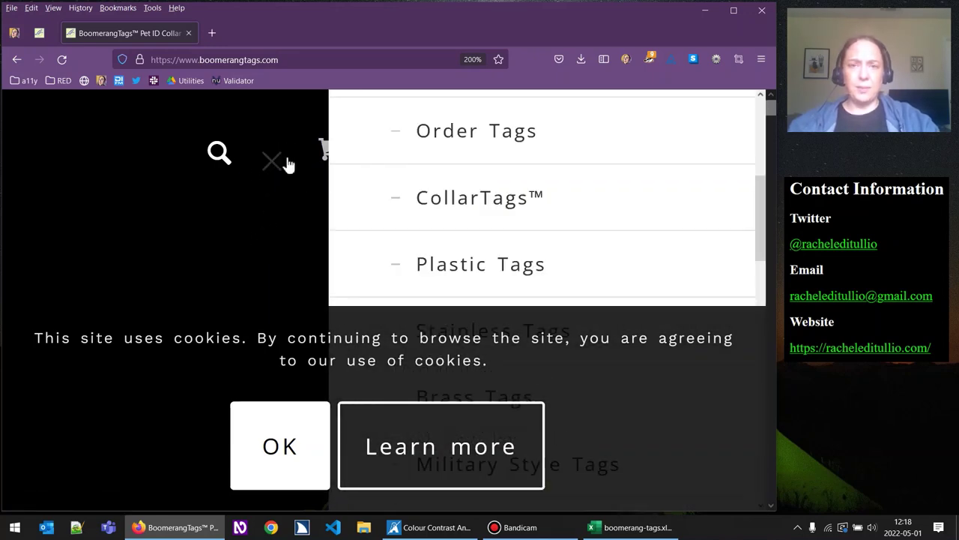
Close the burger menu and resize the browser window to the 1024x768 a11y preset
scroll(594, 233, up, 3)
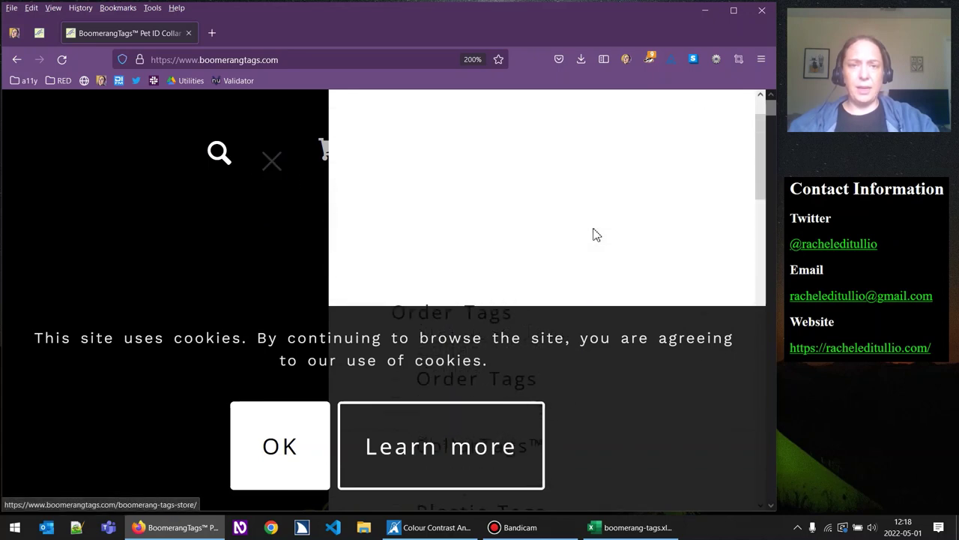
click(262, 165)
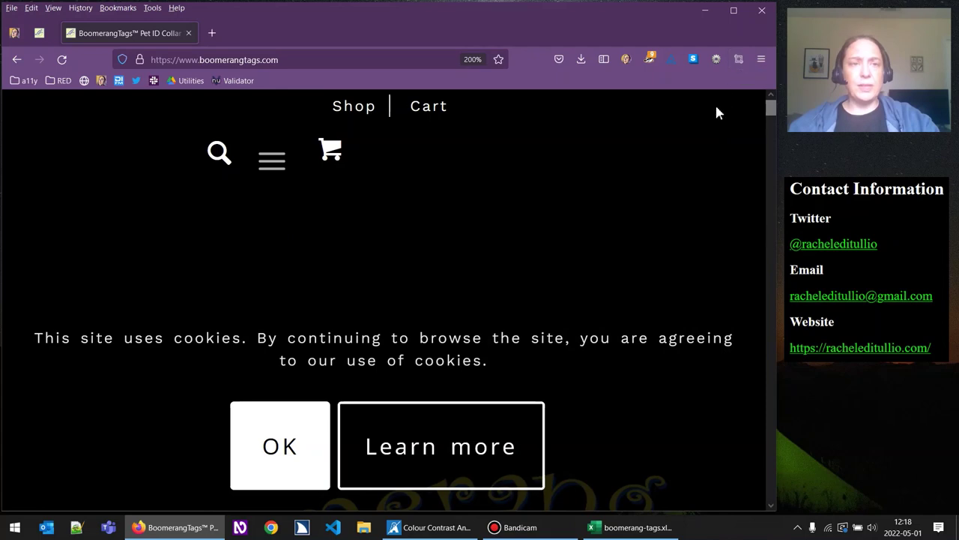
click(739, 61)
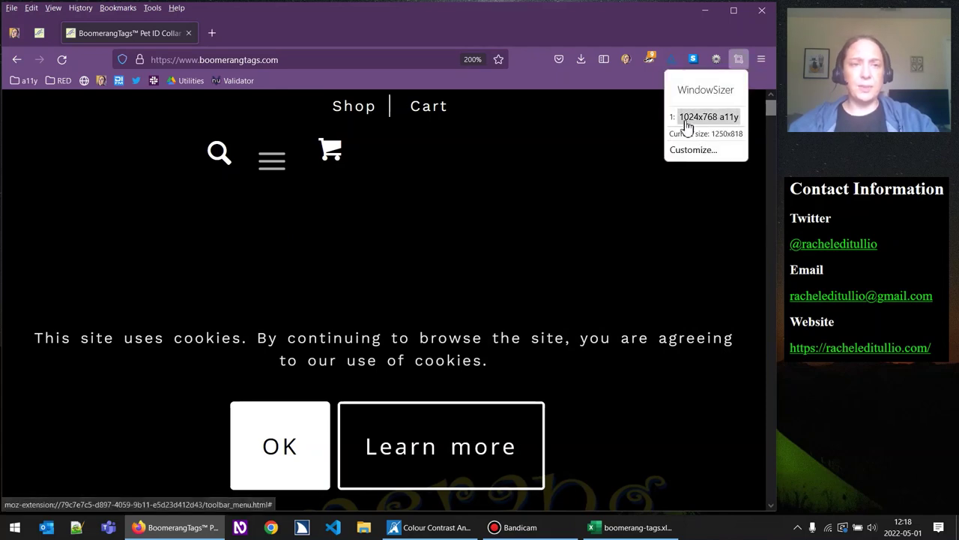
click(712, 122)
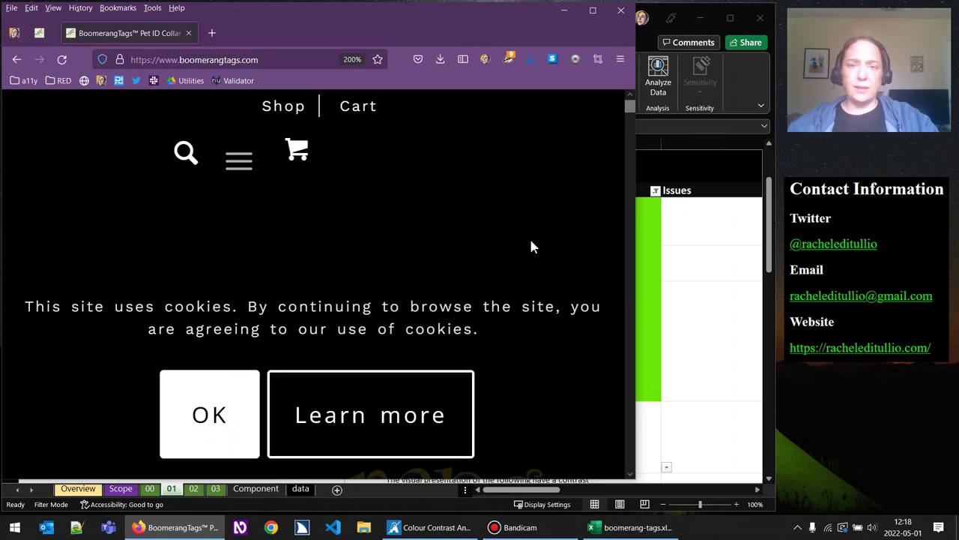
Test the burger menu at 1024x768 and 200% zoom by opening it, scrolling its list and toggling it
click(240, 167)
scroll(272, 176, down, 5)
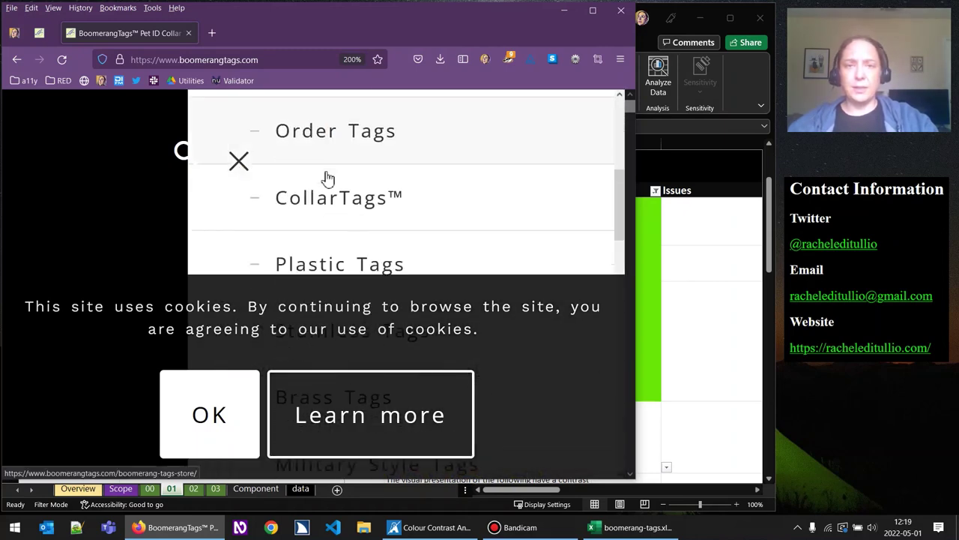
click(235, 172)
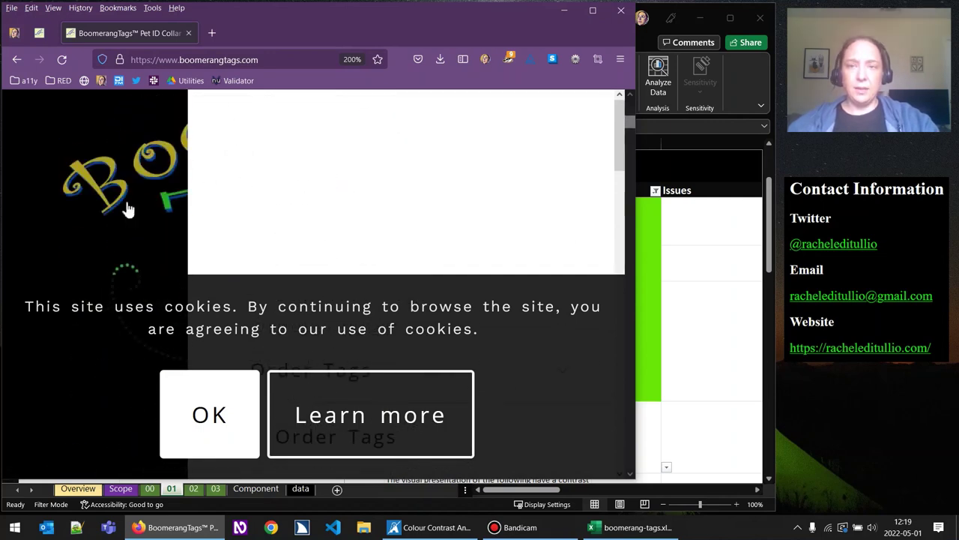
click(237, 163)
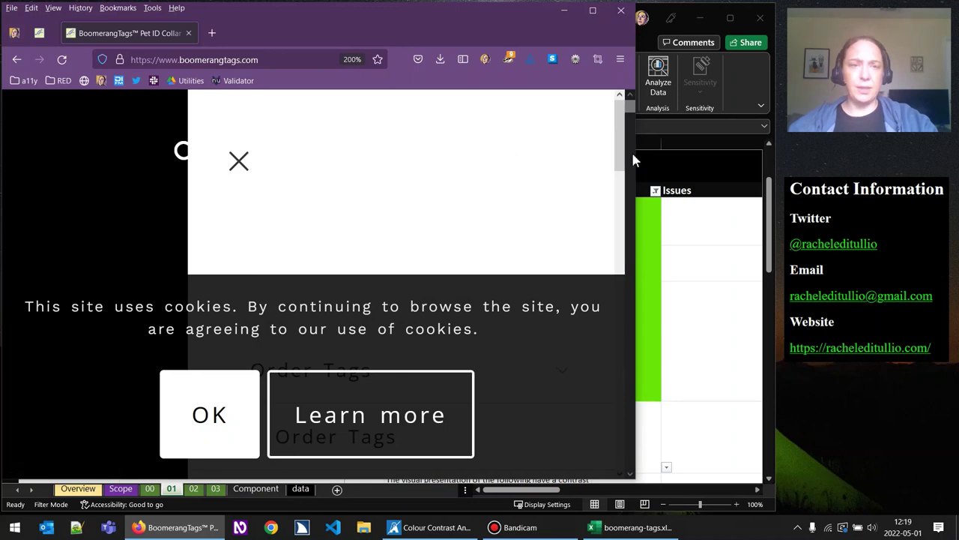
Widen the browser window and check the open menu's close icon against the black header while scrolling
drag(635, 152, 774, 179)
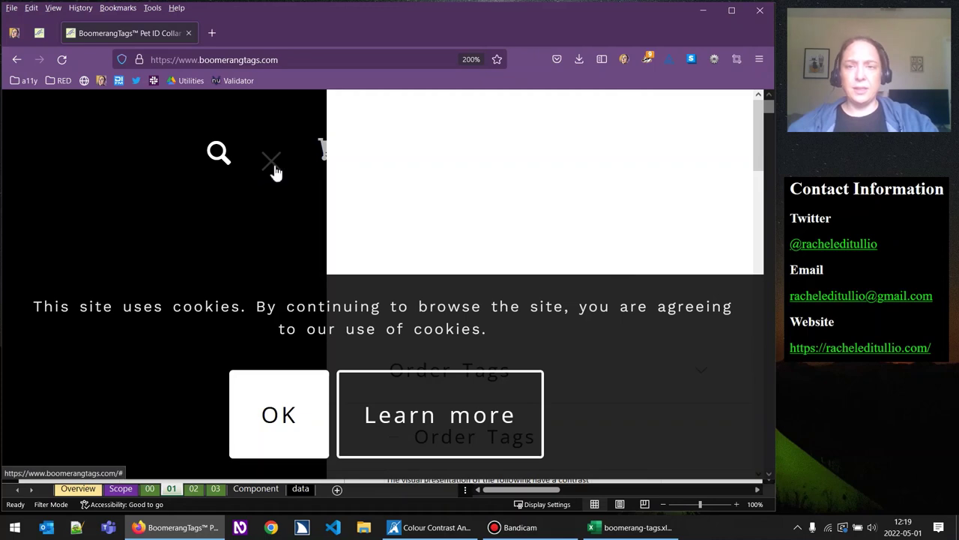
scroll(586, 200, down, 5)
scroll(586, 201, up, 10)
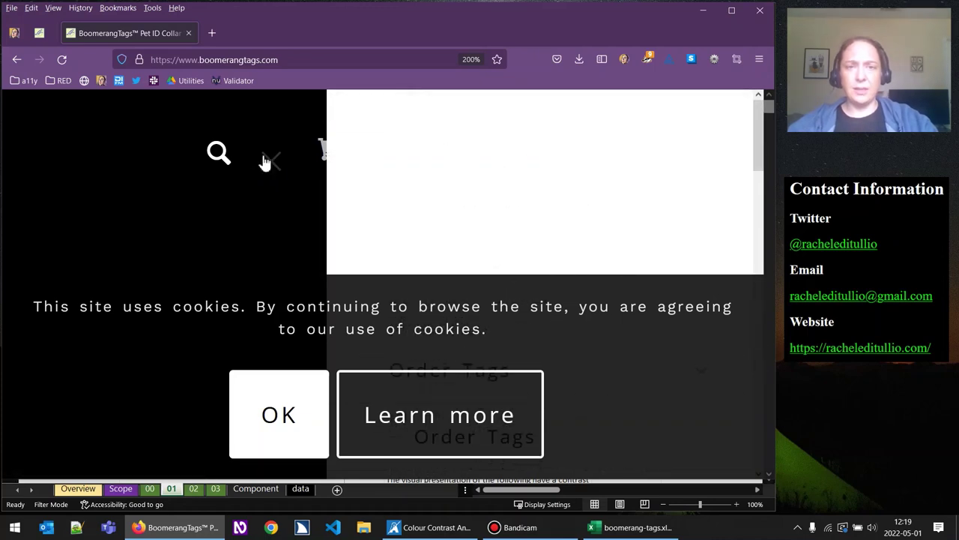
Inspect the menu's close icon and copy the outer HTML of its parent "Menu" link element
right_click(266, 161)
click(339, 369)
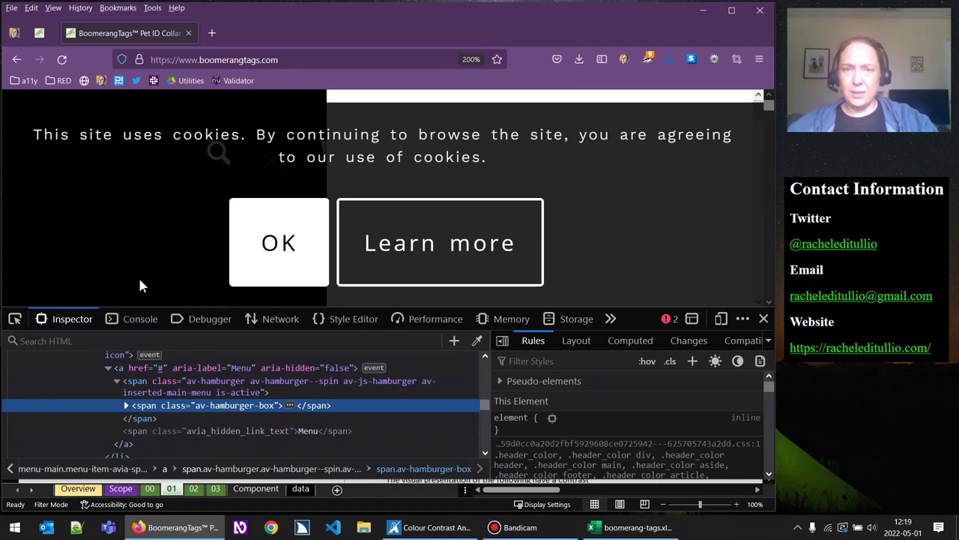
click(133, 369)
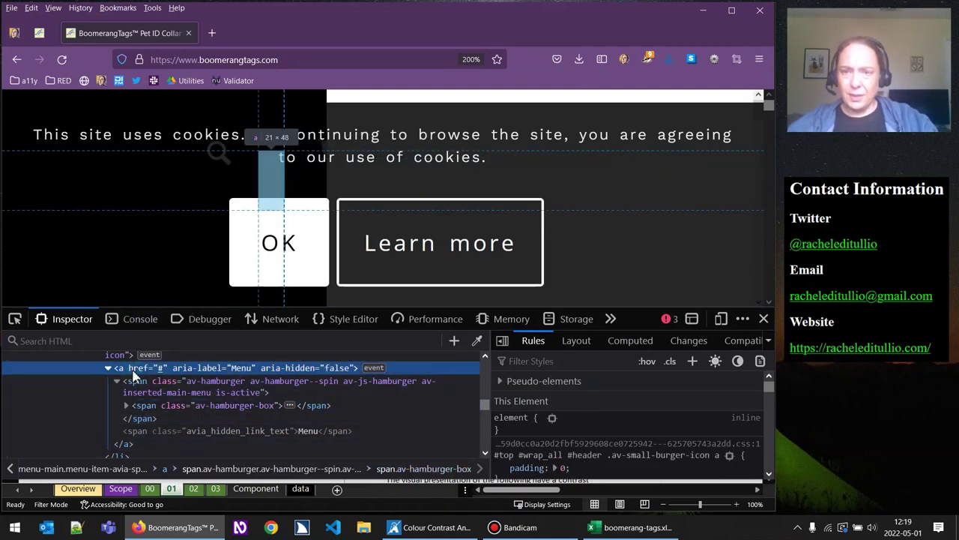
right_click(133, 372)
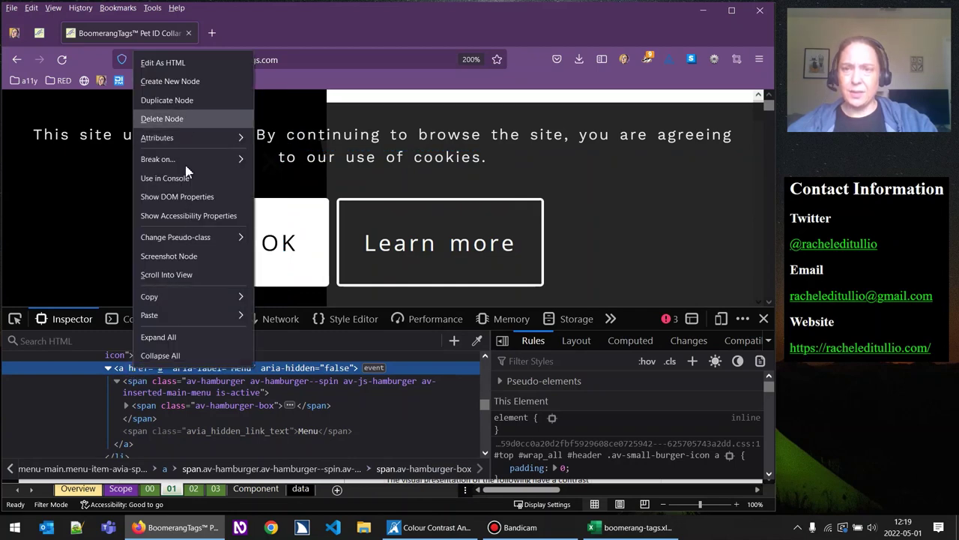
mouse_move(194, 298)
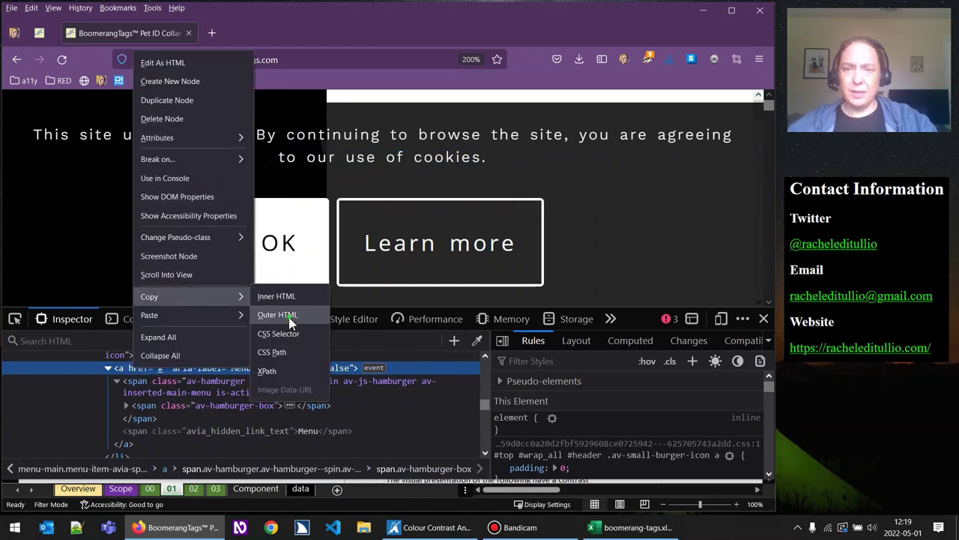
click(290, 315)
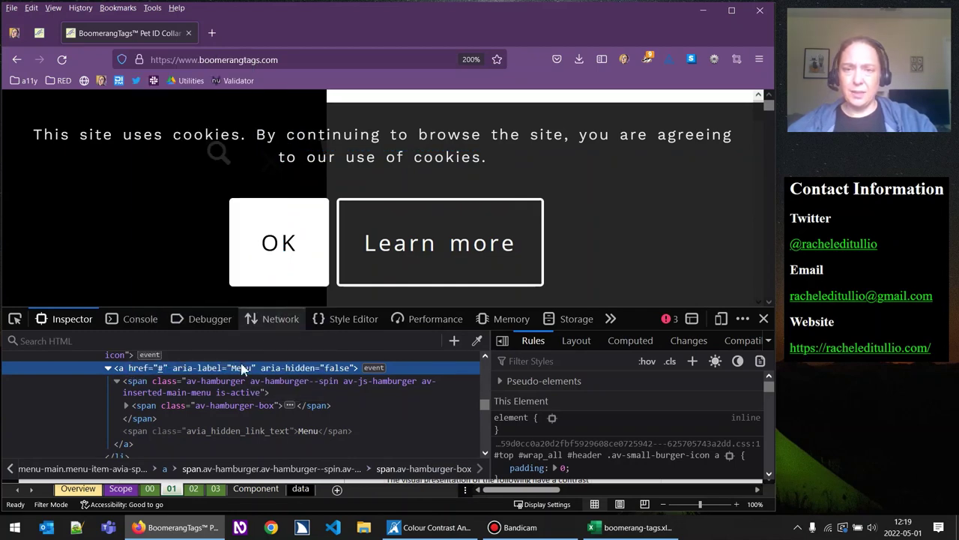
Switch to the Excel audit workbook and find the "non-text contrast" criterion on the header sheet
click(629, 528)
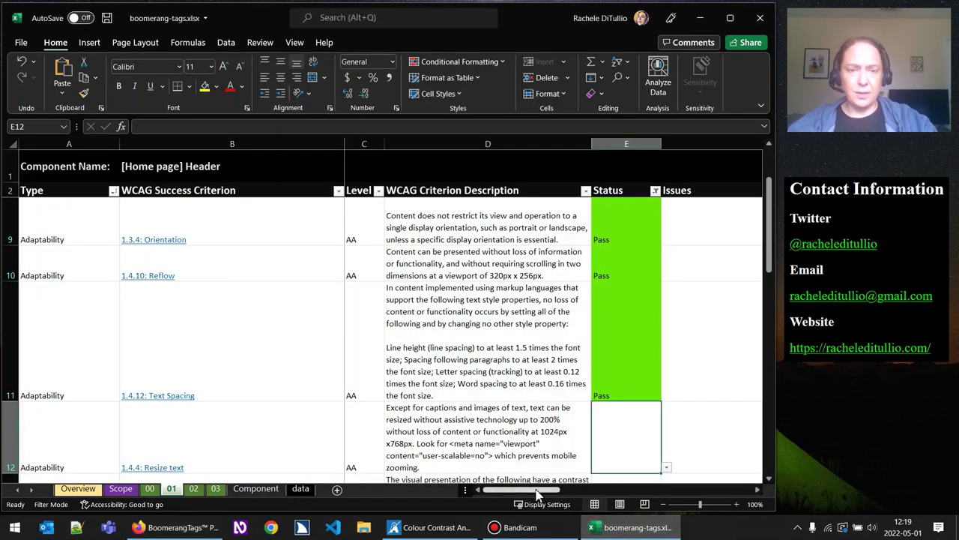
click(732, 264)
key(ctrl+f)
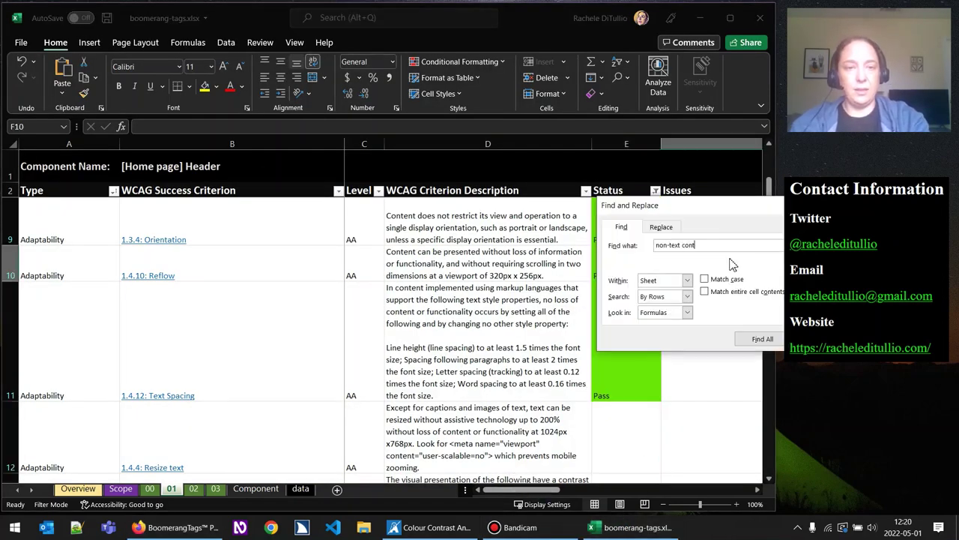
text(on-text contrast)
key(Return)
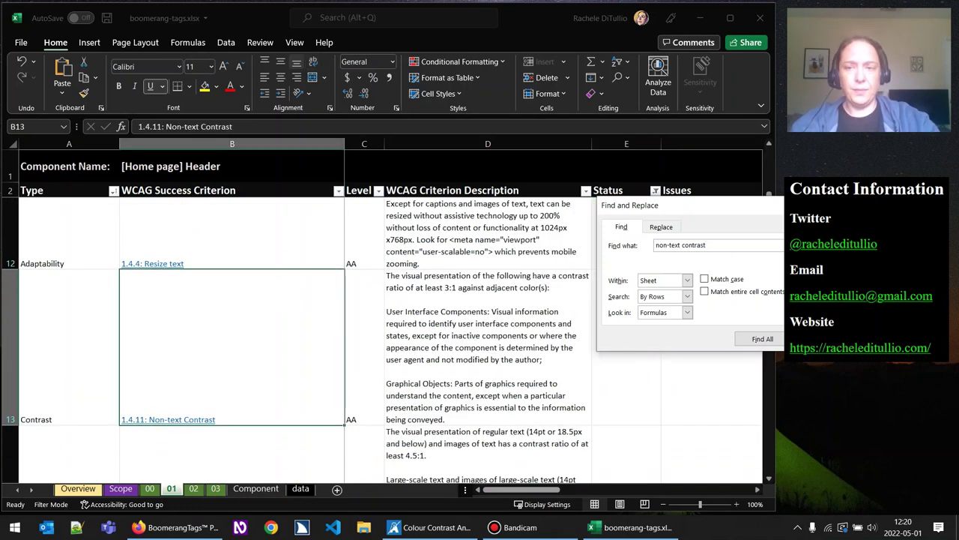
key(Escape)
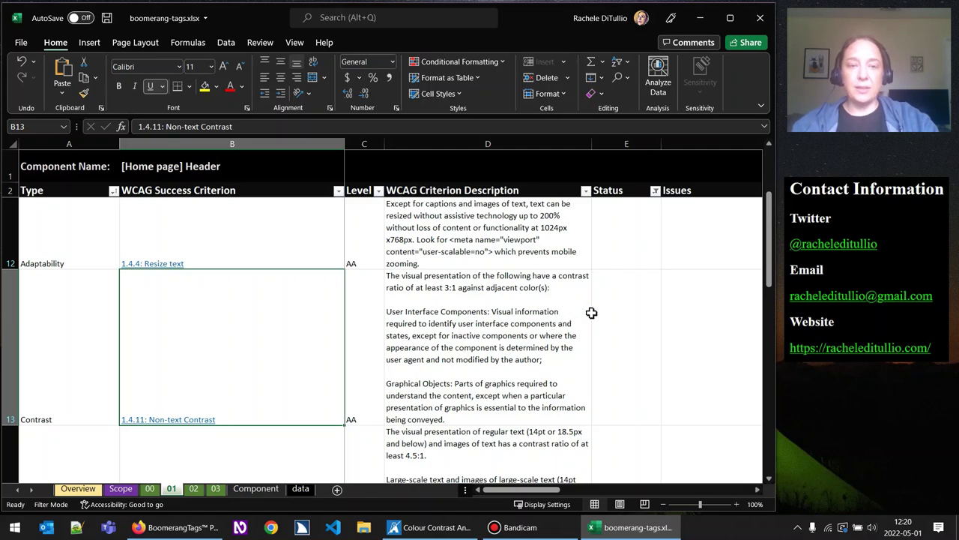
Set the Status of 1.4.11 Non-text Contrast to Fail
click(629, 354)
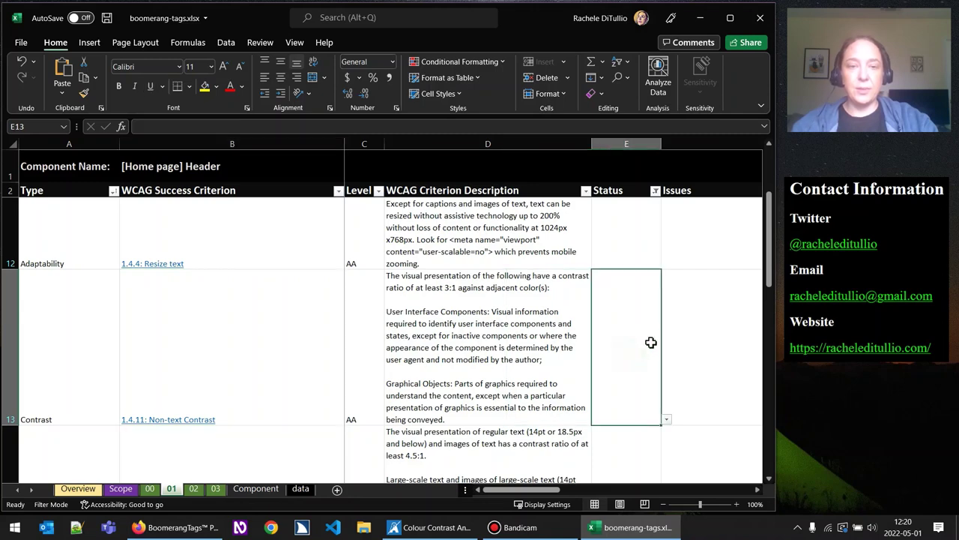
click(666, 420)
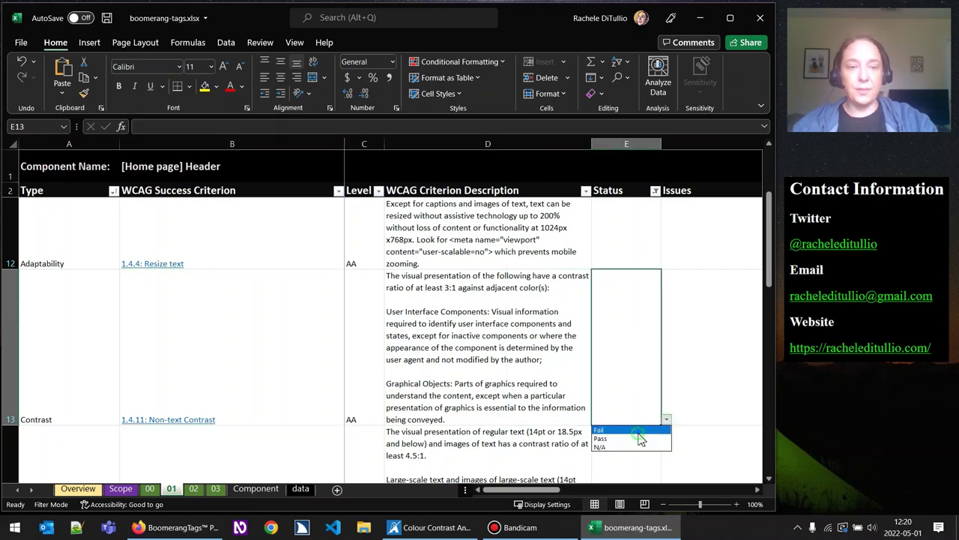
click(633, 431)
Enter the 1.4.11 issue: The "menu" button does not have have a 3:1 contrast ratio with the background when zoomed in
click(681, 368)
text(The ")
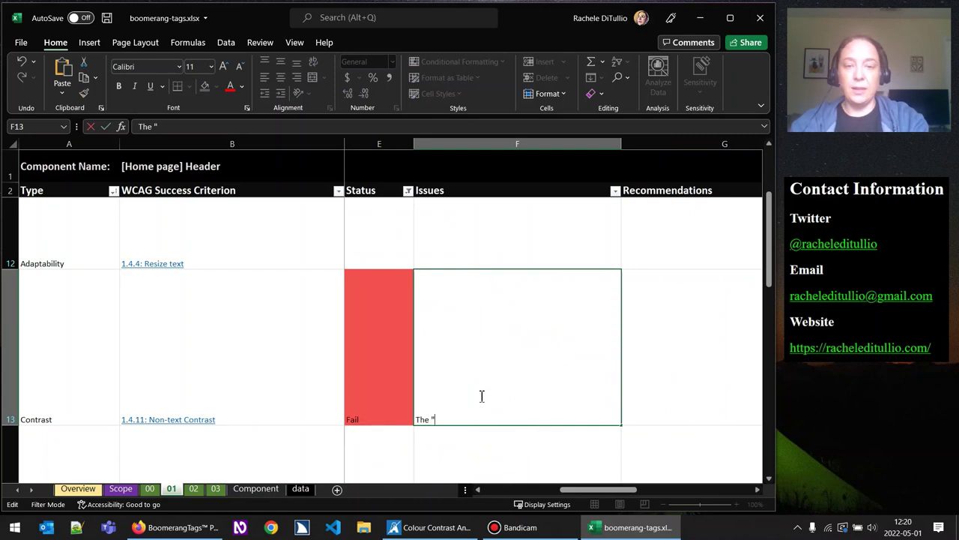
text(menu" button)
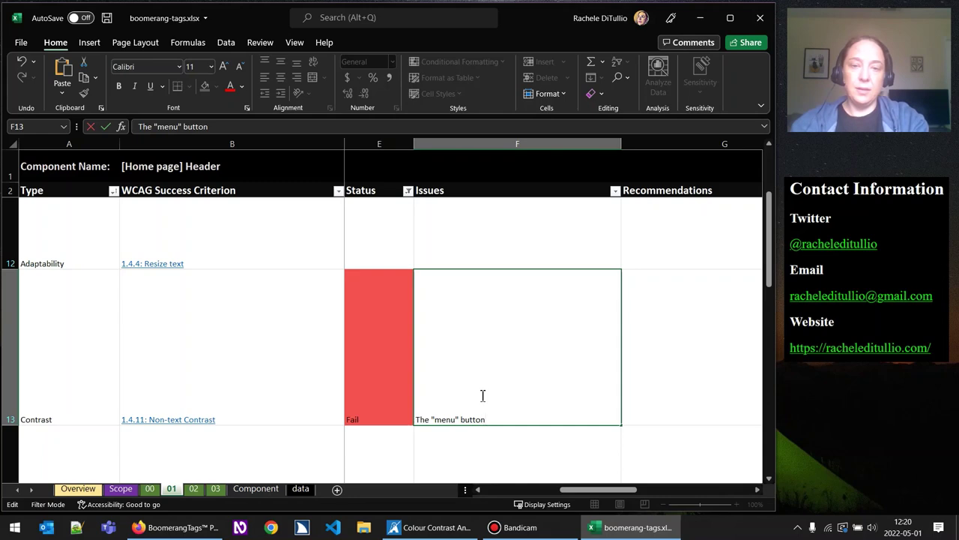
text( does not have)
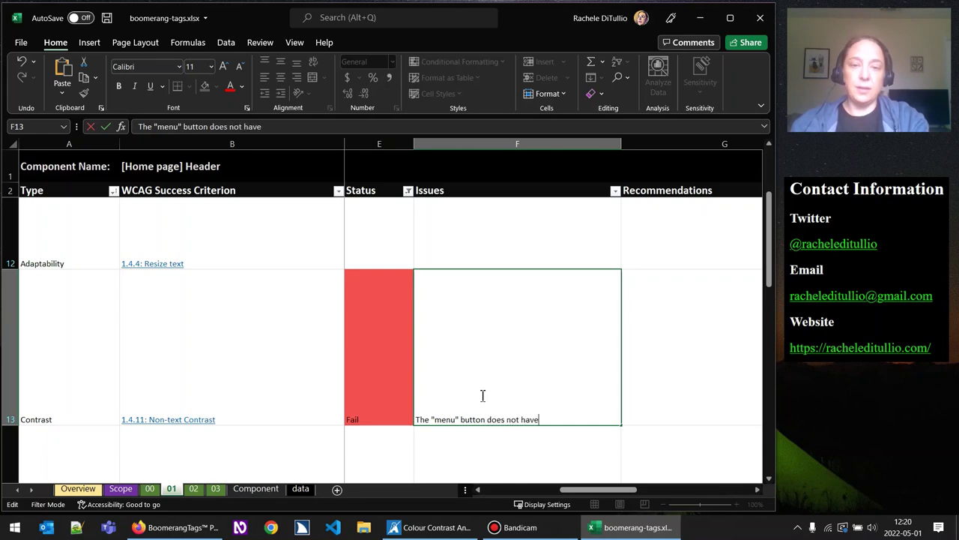
text( have a 3:1)
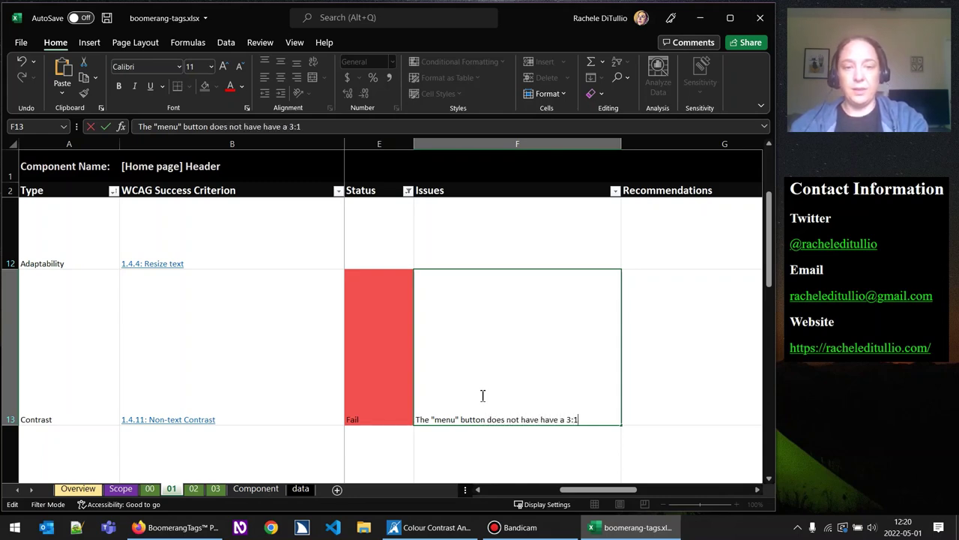
text( contrast ratio)
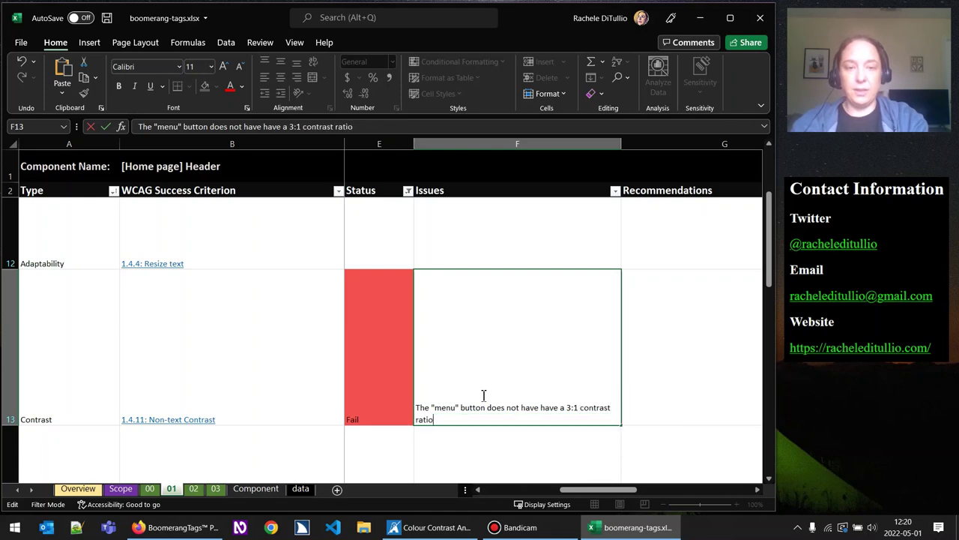
text( with the back)
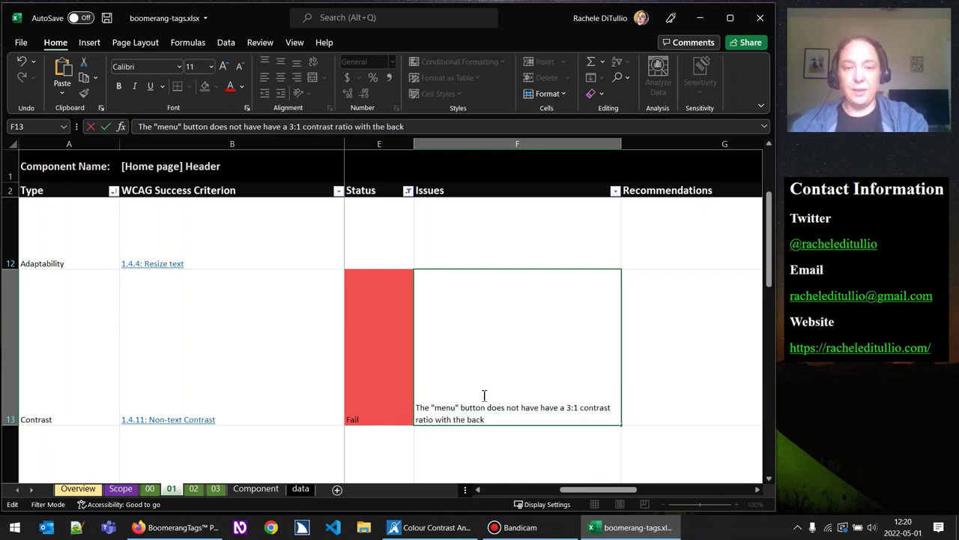
text(backgrou)
text(n)
key(BackSpace)
key(BackSpace)
key(BackSpace)
key(BackSpace)
key(BackSpace)
key(BackSpace)
key(BackSpace)
key(BackSpace)
key(BackSpace)
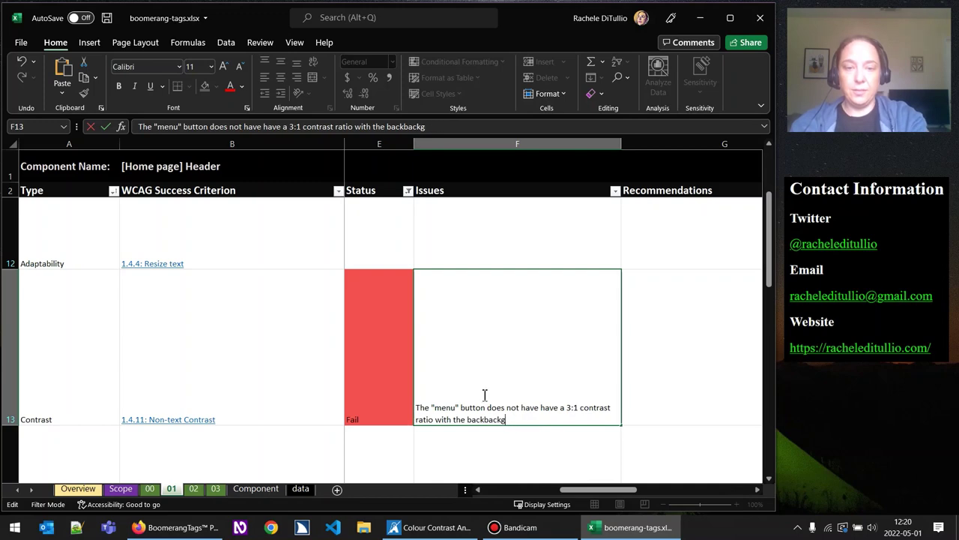
text(ground)
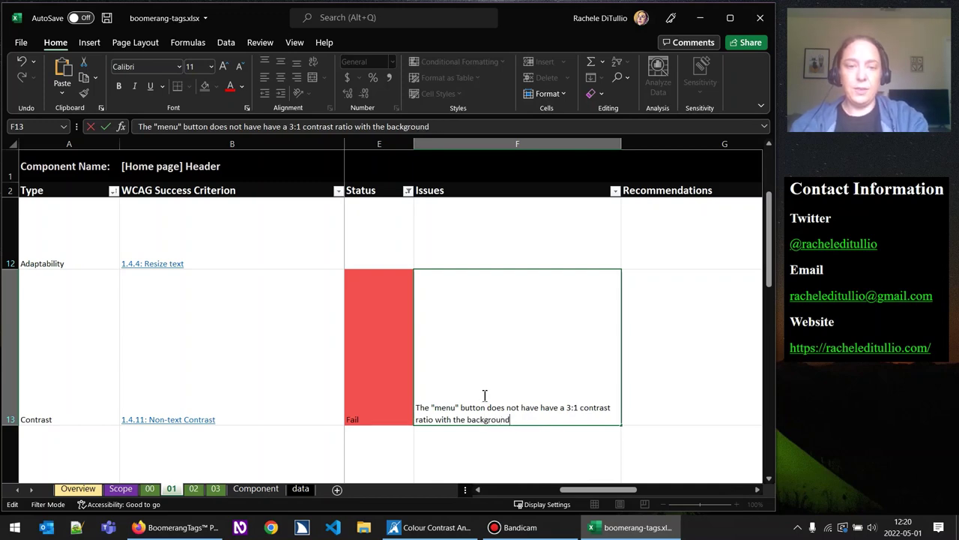
text( when zoom)
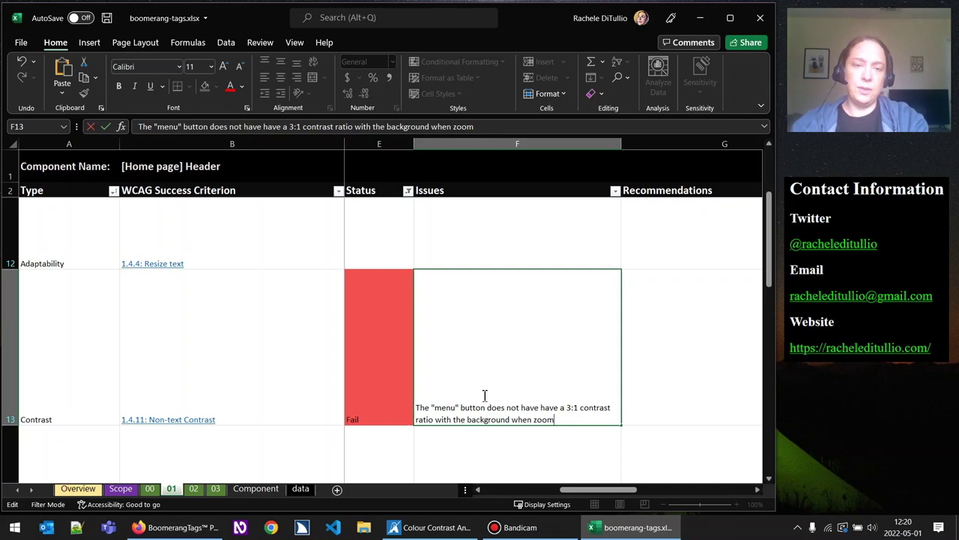
text(ed i)
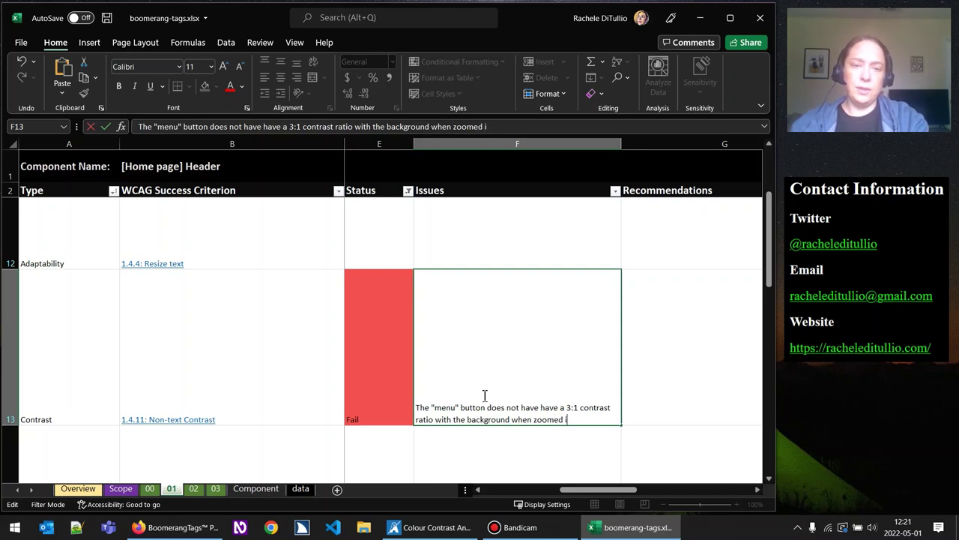
text(n at 100)
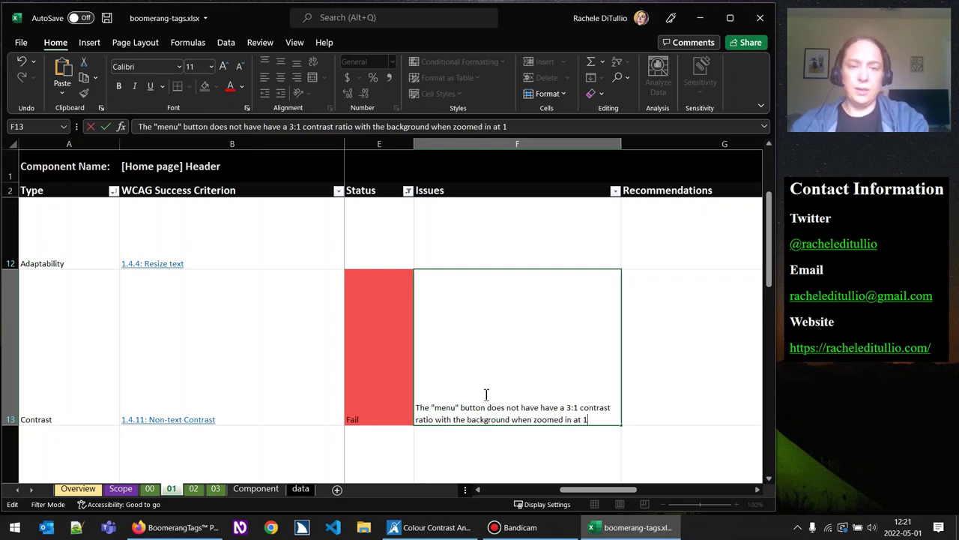
key(BackSpace)
key(BackSpace)
key(BackSpace)
key(BackSpace)
key(BackSpace)
key(BackSpace)
key(BackSpace)
key(BackSpace)
key(BackSpace)
key(BackSpace)
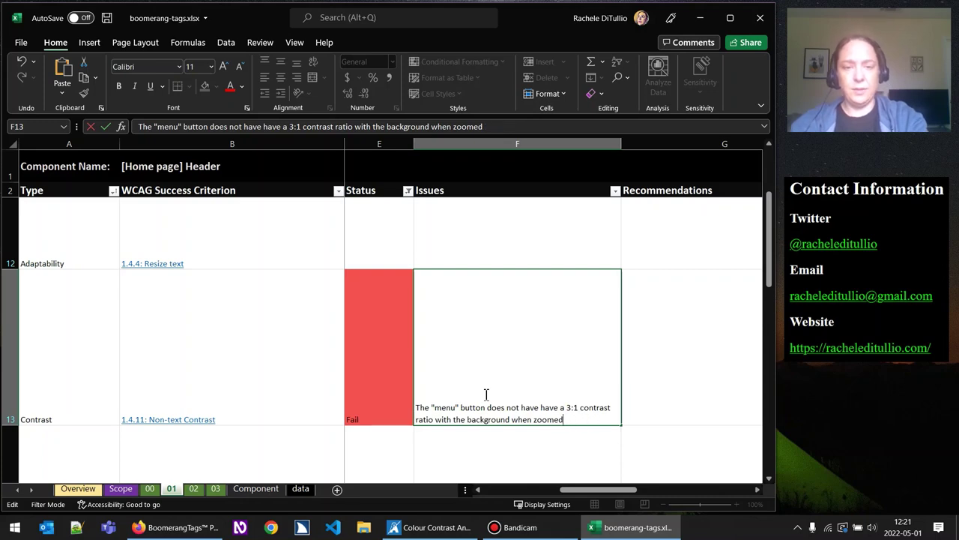
key(BackSpace)
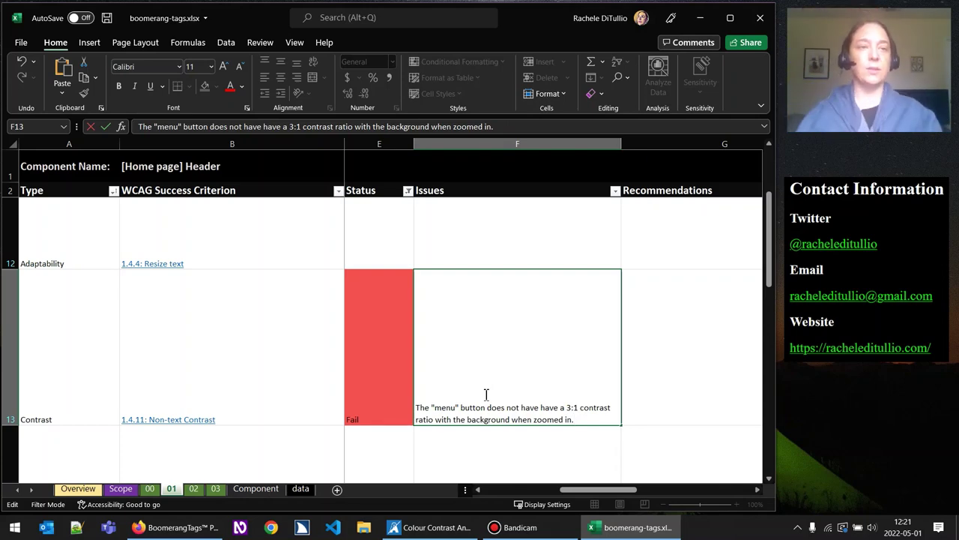
Enter the 1.4.11 recommendation: Ensure graphical objects used in controls have at least a 3:1 contrast ratio
click(716, 407)
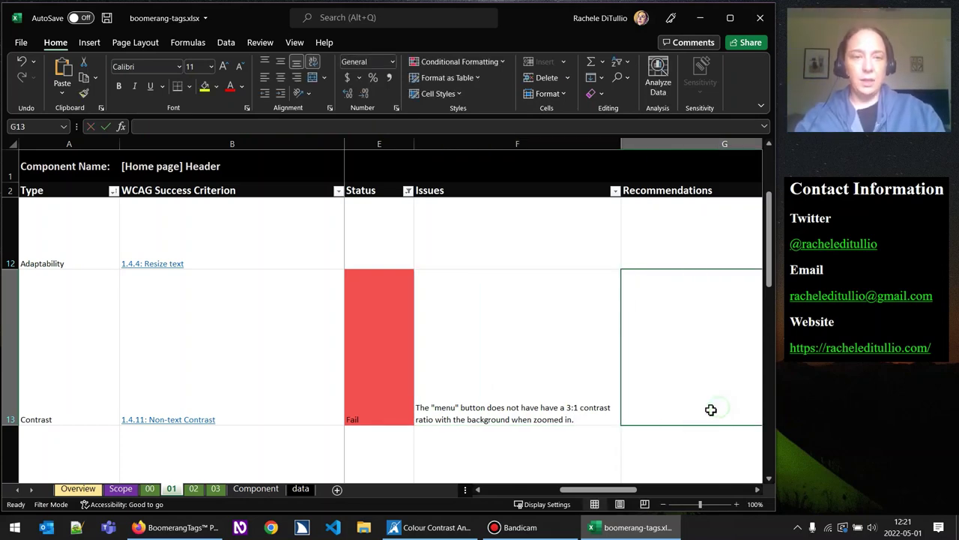
double_click(642, 409)
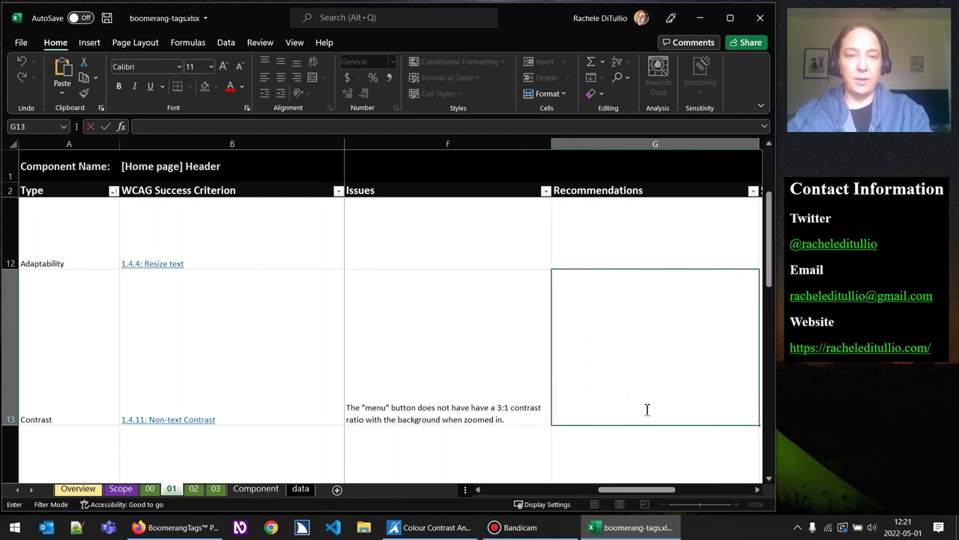
text(Ensure graph)
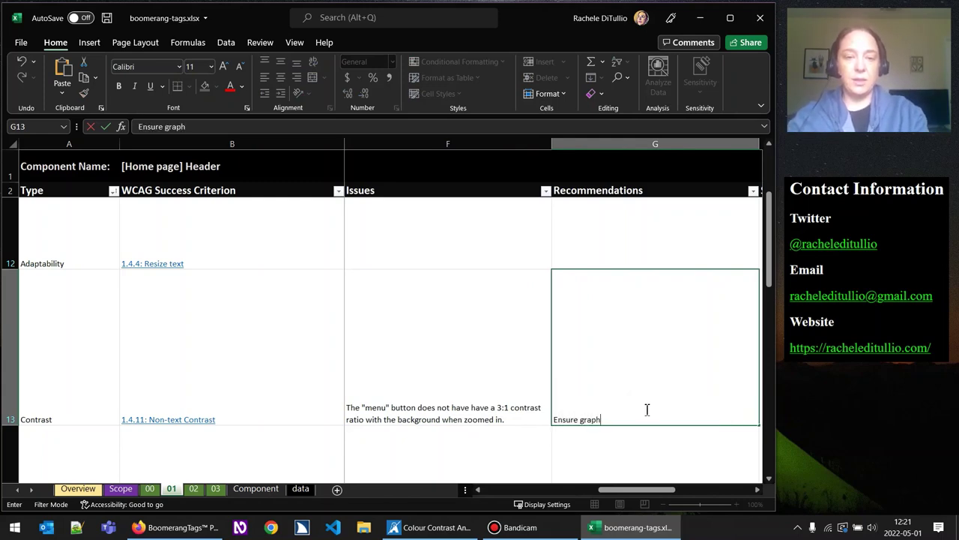
text(ical obje)
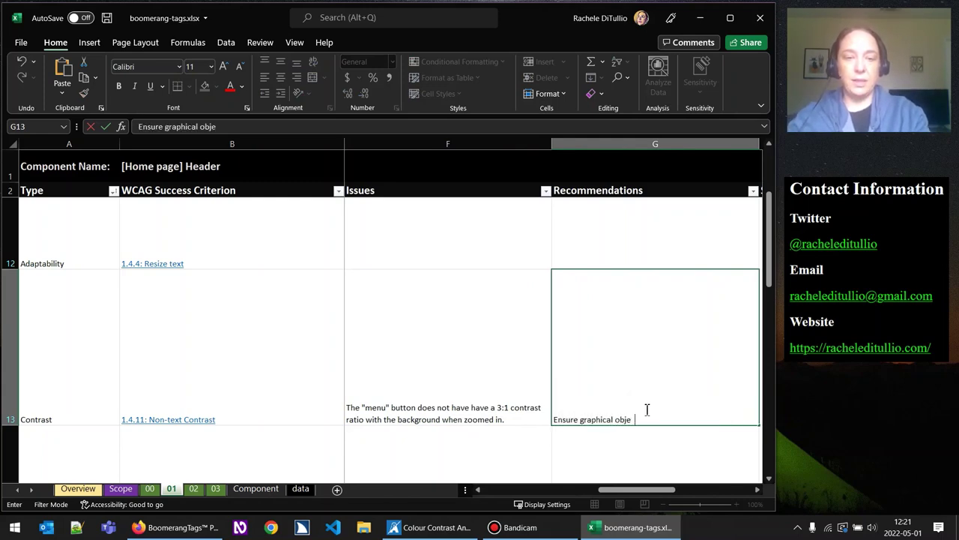
text(cts used in cont)
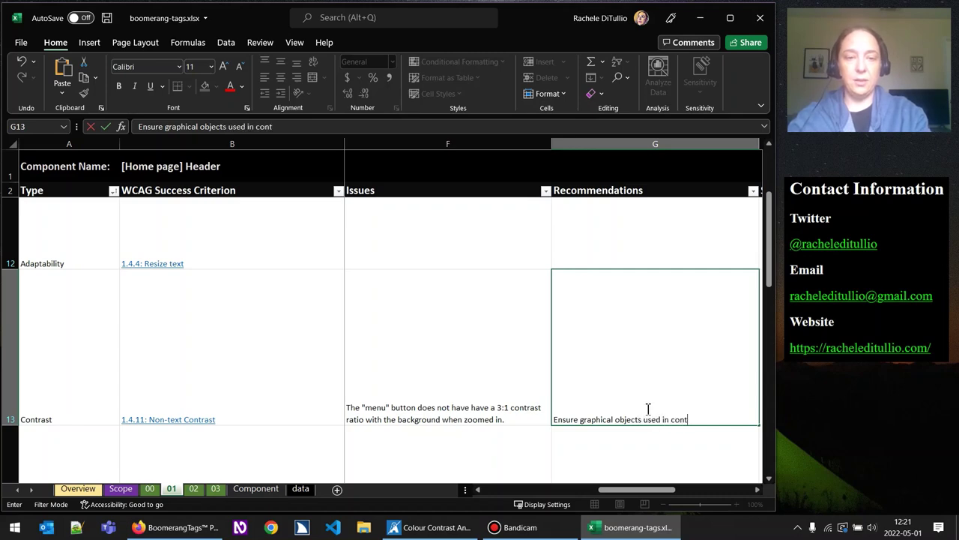
text(rols have at le)
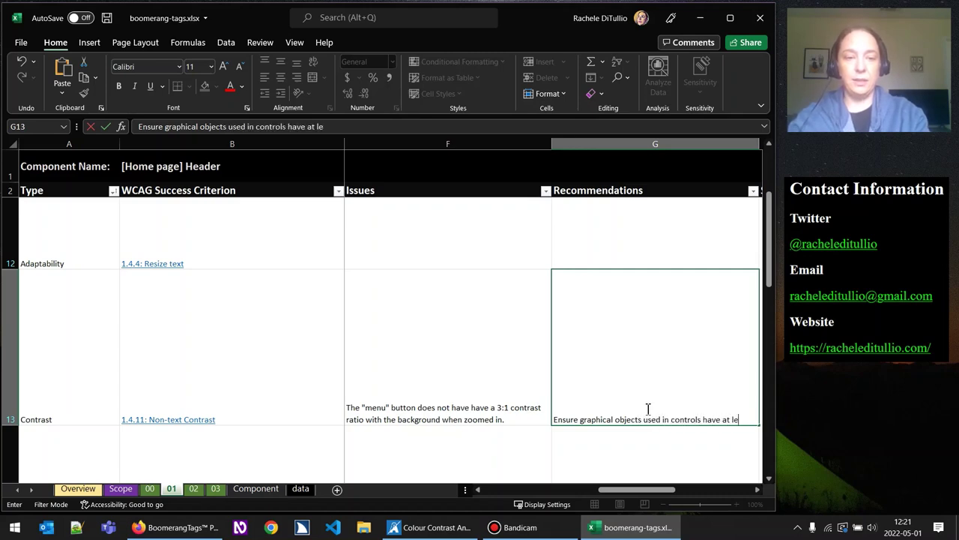
text(ast a 3:1 c)
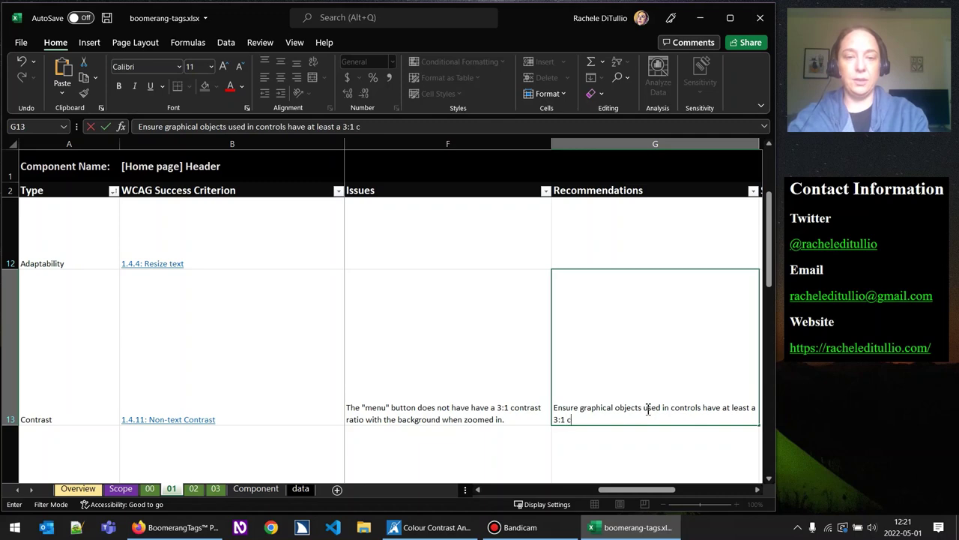
text(ontrast ratio.)
Append separate "Foreground:", "Background:" and "Contrast ratio:" lines below the 1.4.11 issue text, after a blank line
click(517, 420)
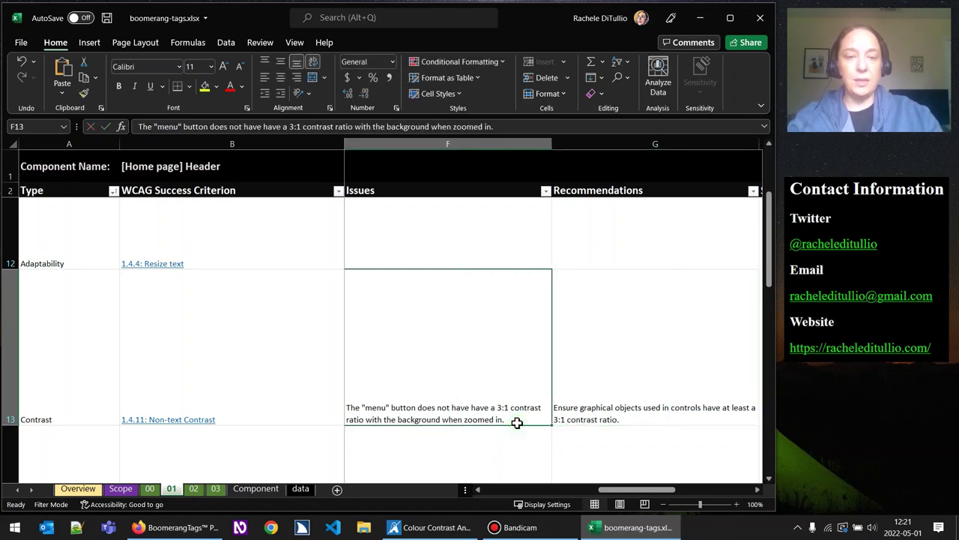
double_click(531, 418)
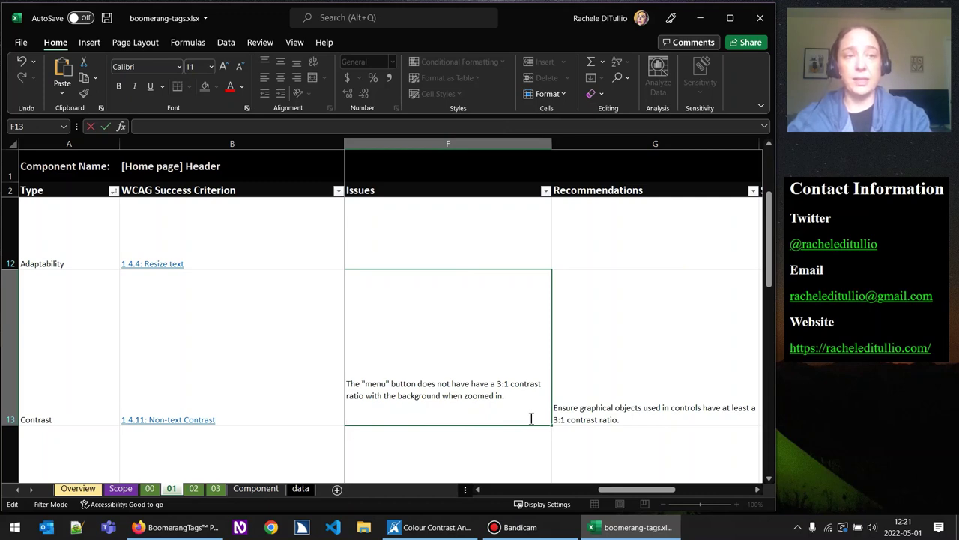
text(For)
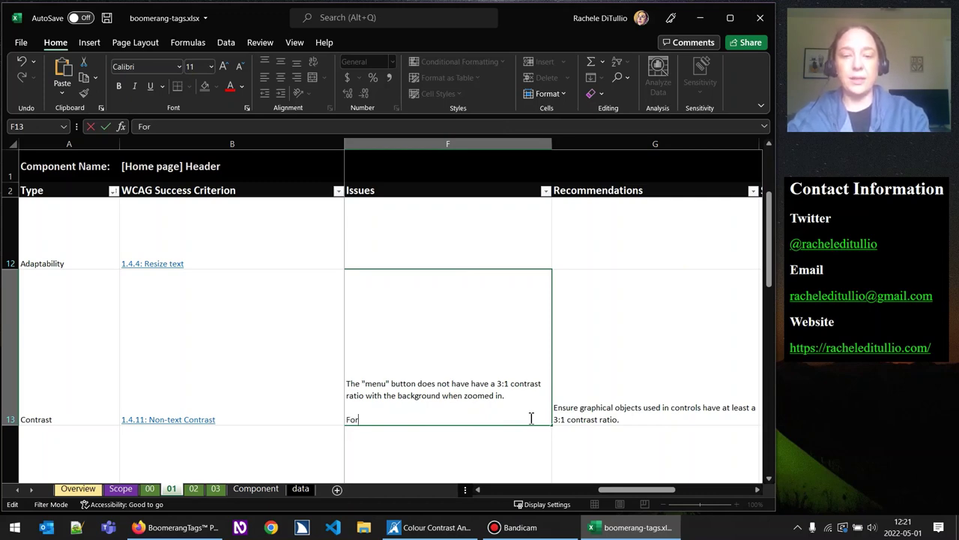
text(eground)
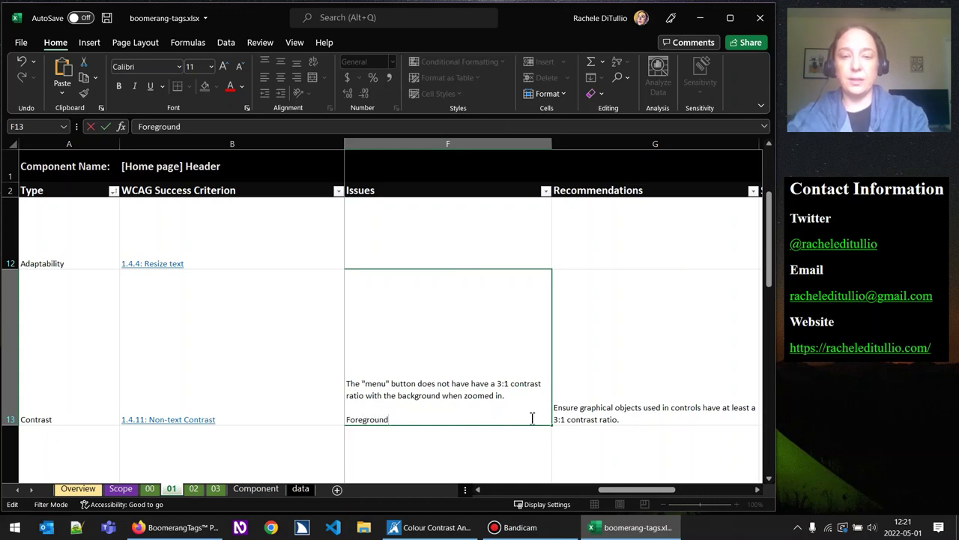
text(:)
key(alt+Return)
text(Ba)
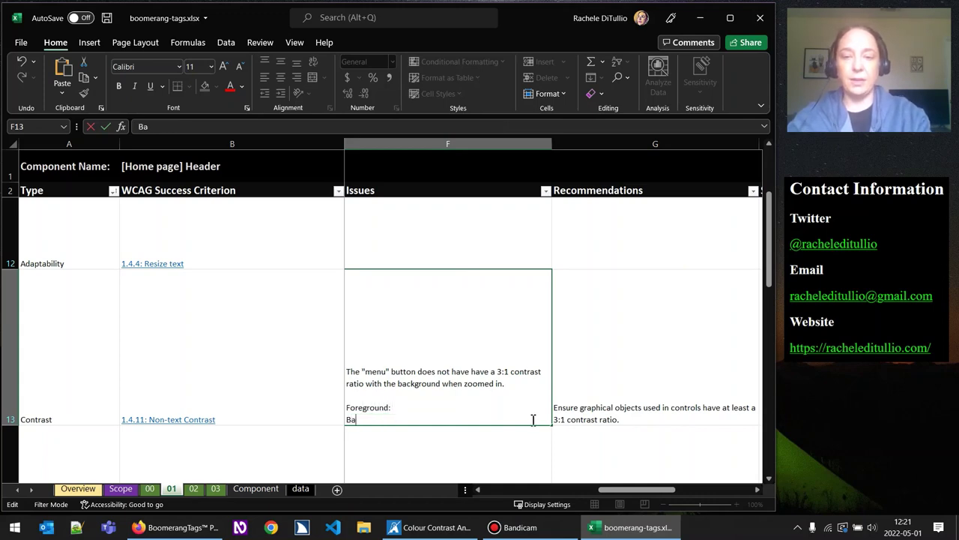
text(ckground:)
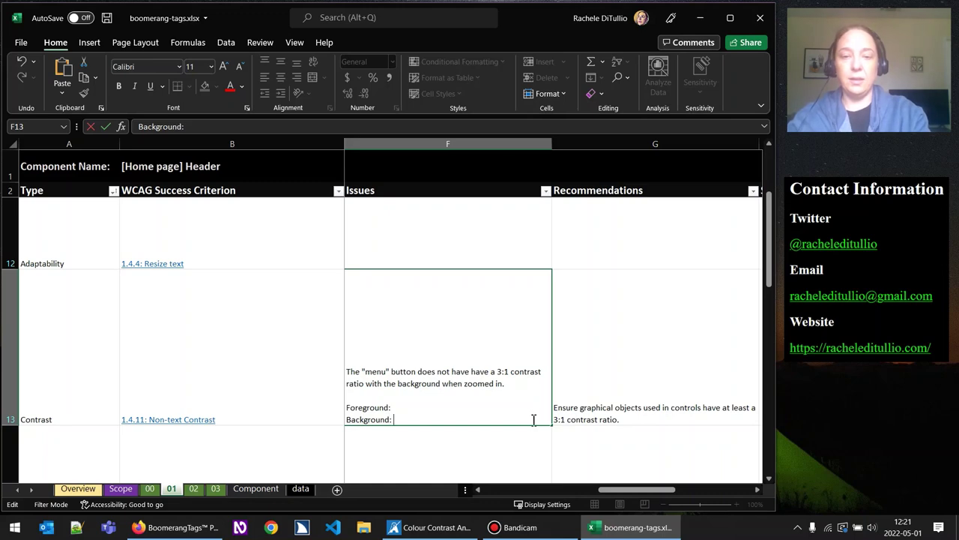
key(alt+Return)
text(Contra)
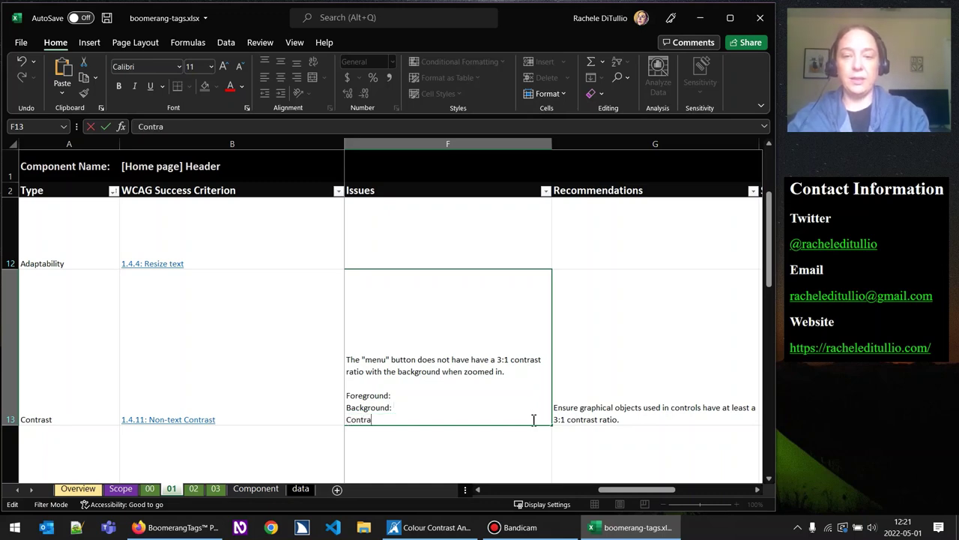
text(st ratio:)
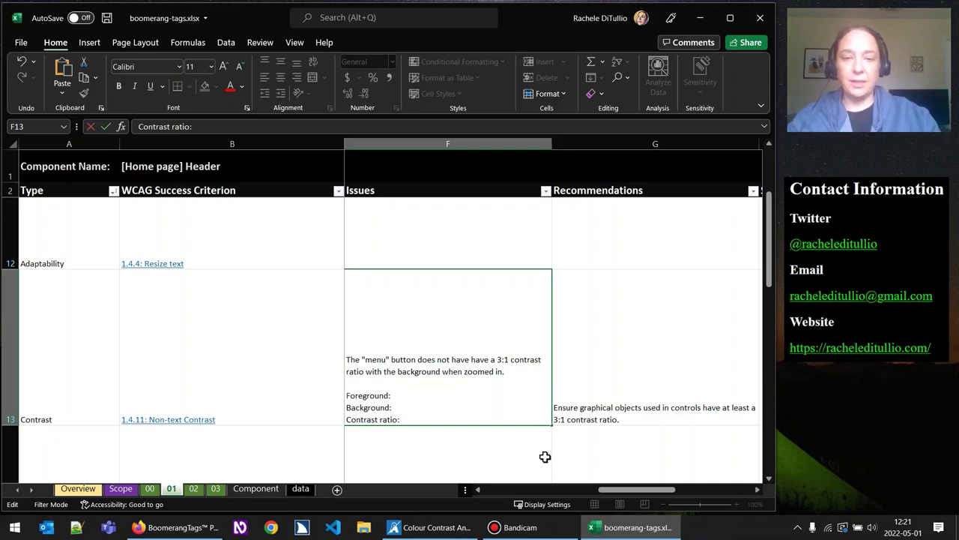
Bring up Colour Contrast Analyser, switch to the BoomerangTags page in Firefox and close the developer tools
click(425, 533)
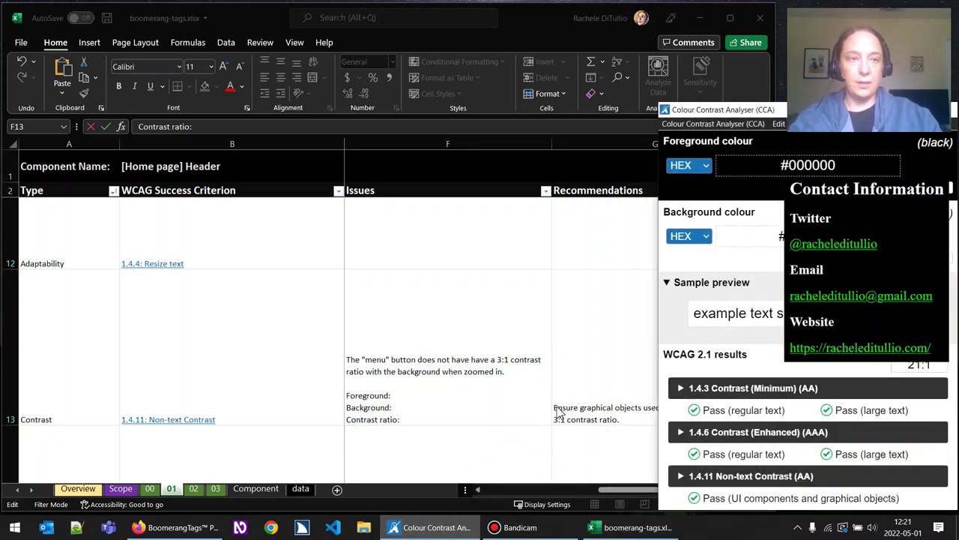
click(178, 528)
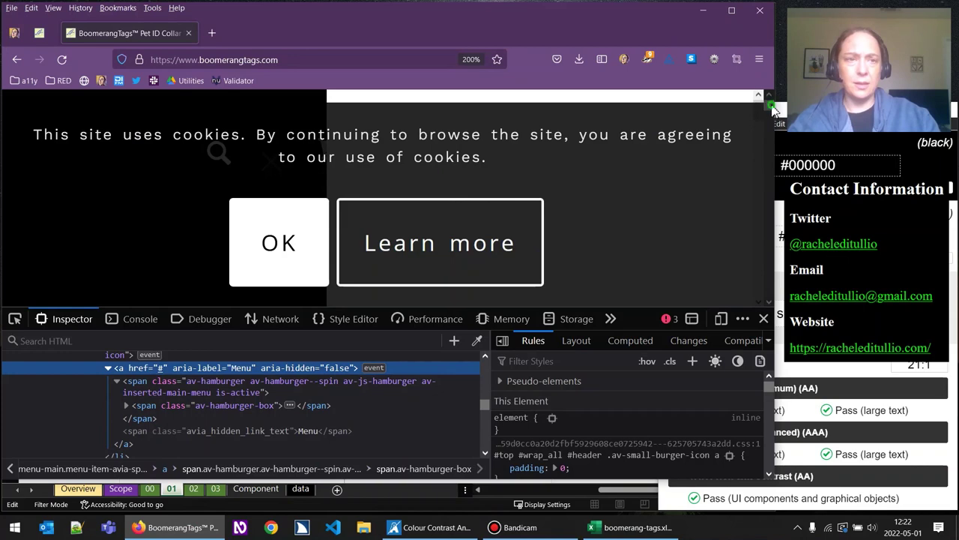
click(765, 319)
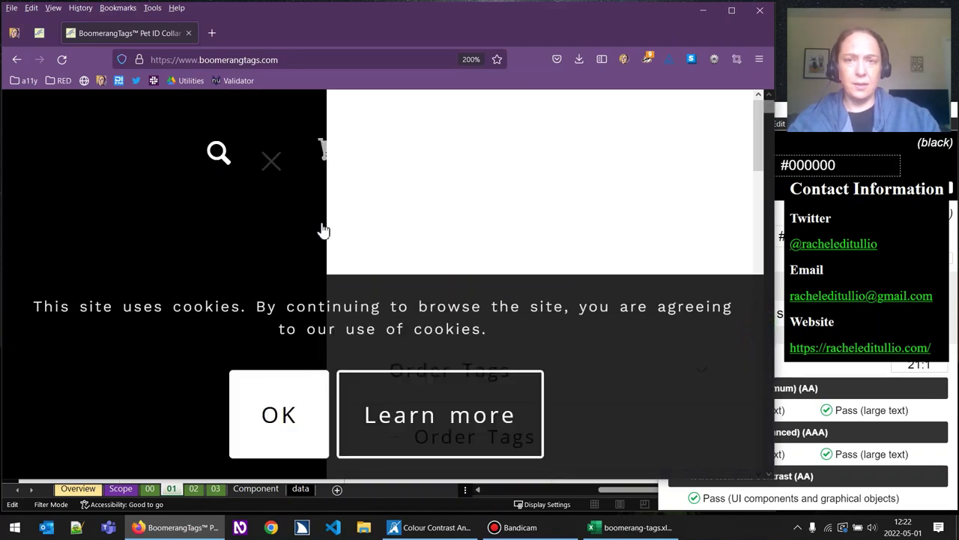
Measure the menu close icon's contrast in Colour Contrast Analyser, sampling the icon as foreground and the surrounding header as background
click(900, 163)
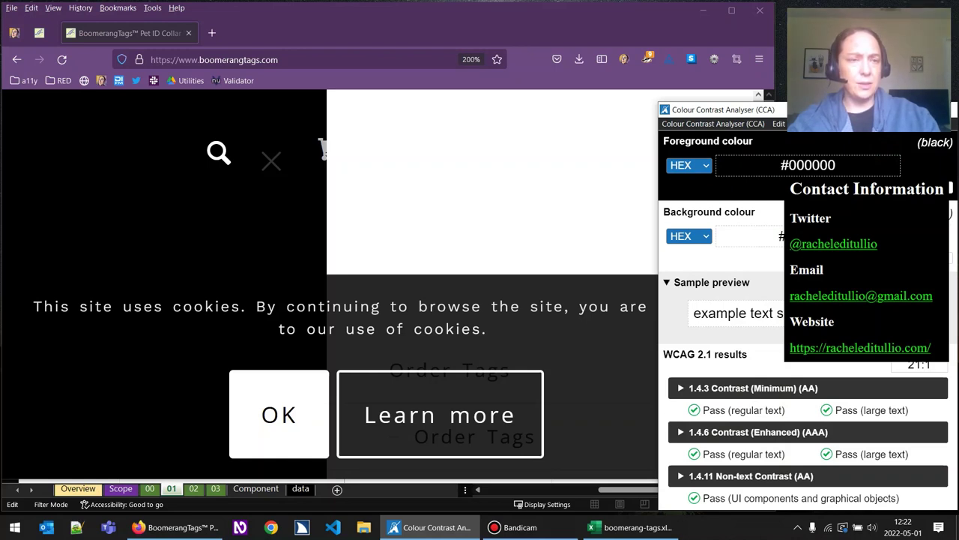
key(F11)
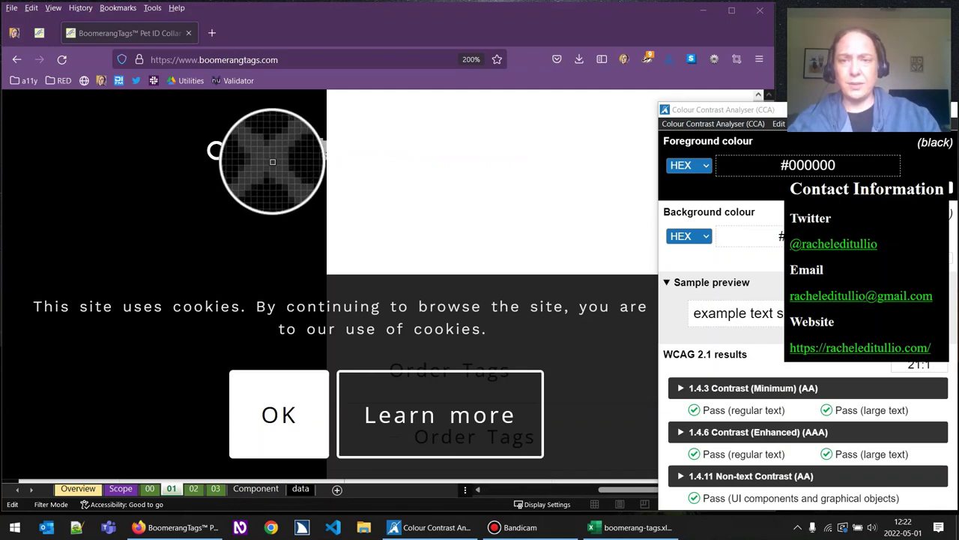
click(271, 164)
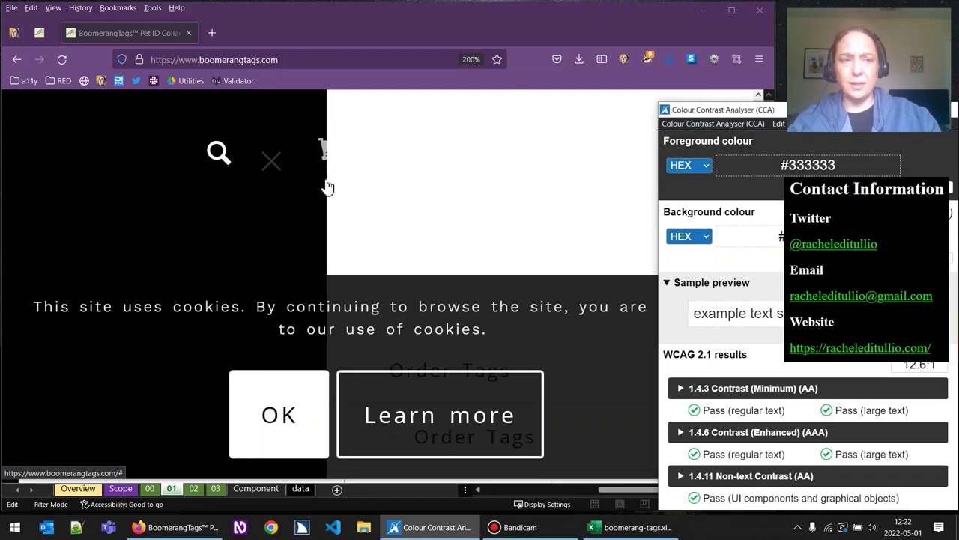
key(F11)
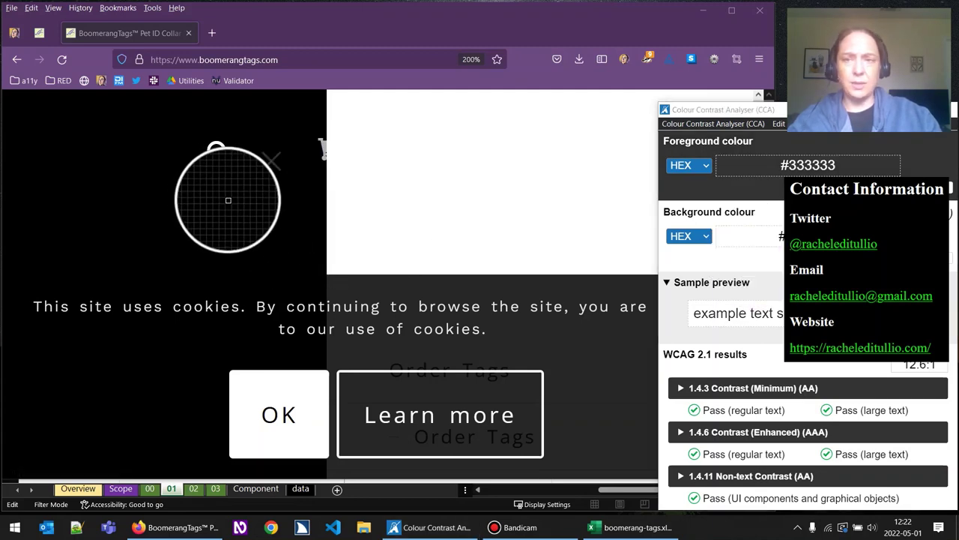
click(312, 248)
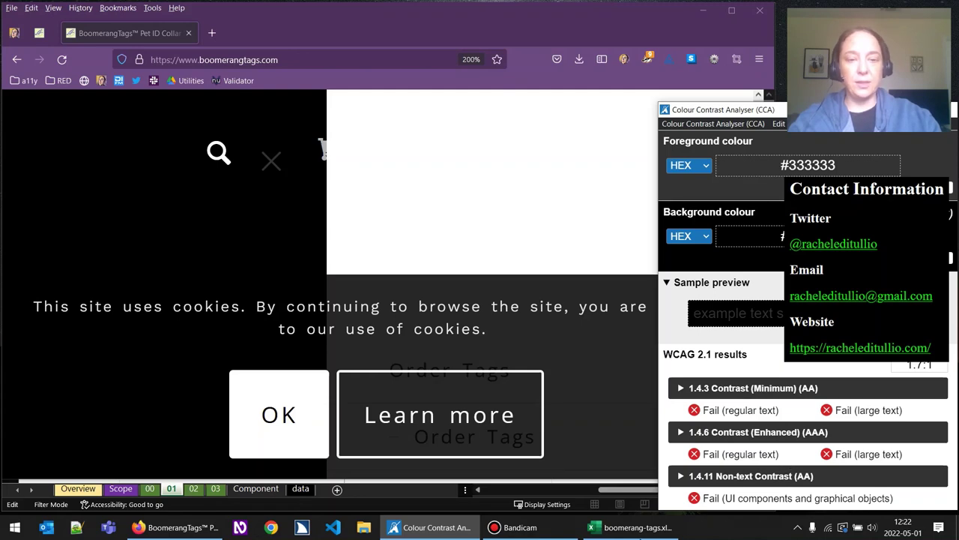
Switch to the Excel workbook and complete the 1.4.11 issue with foreground #333, background #000 and contrast ratio 1.7: 1
click(633, 528)
click(438, 395)
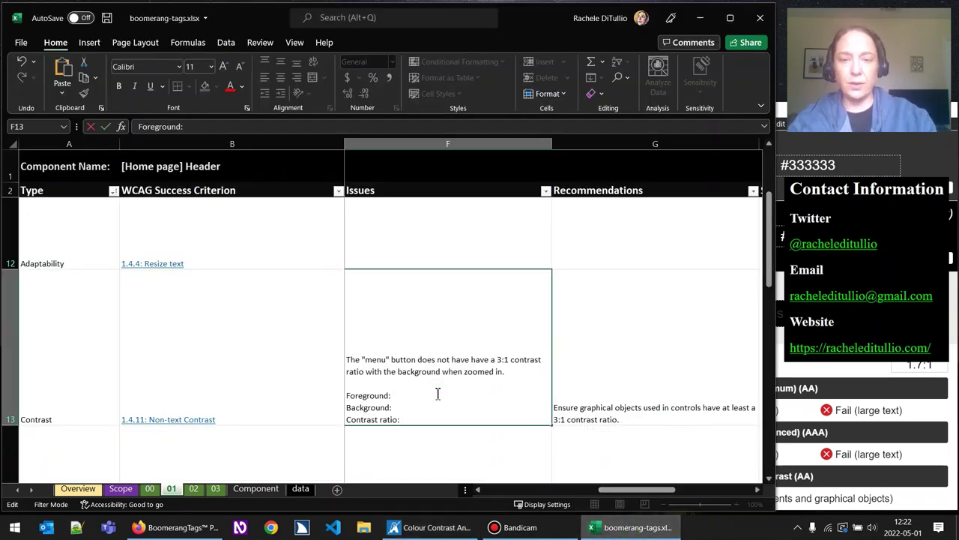
text(#333)
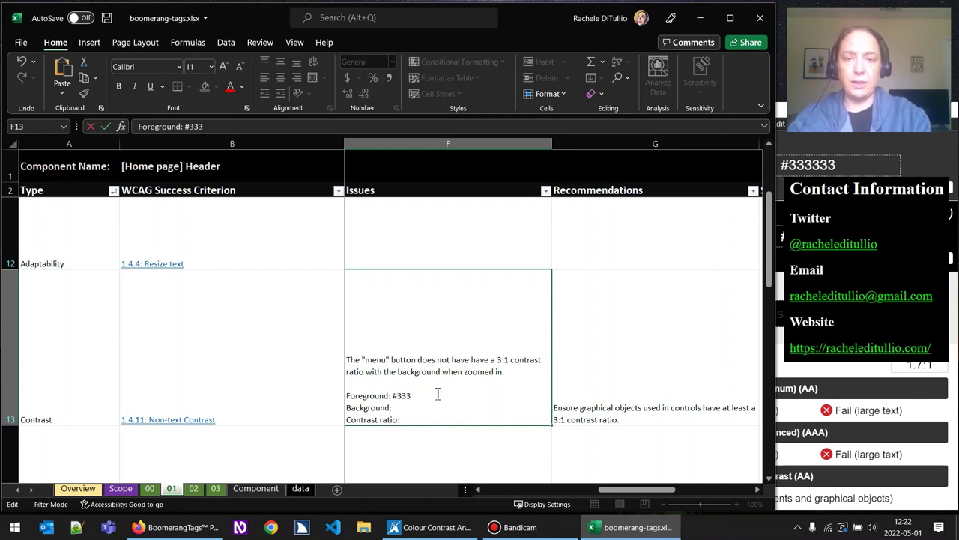
key(Down)
text(#000)
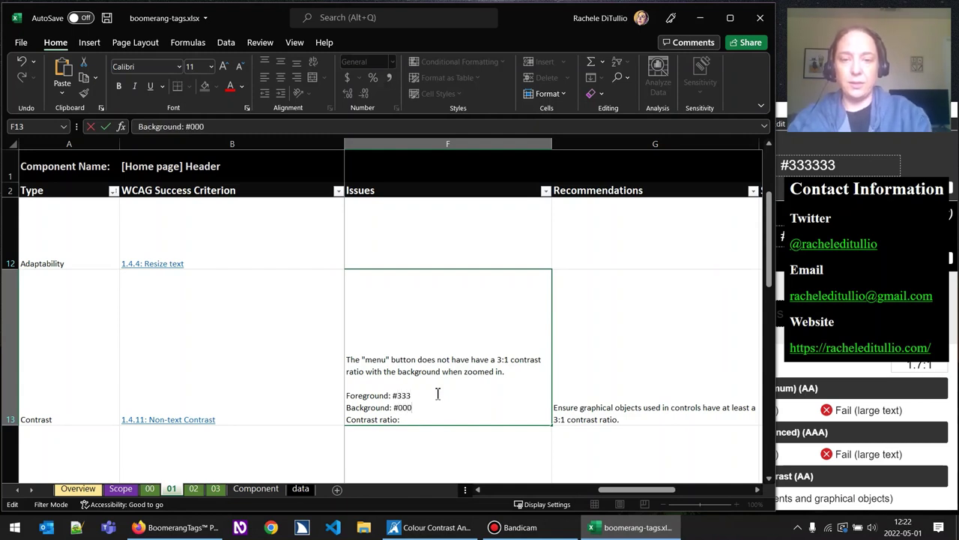
key(Down)
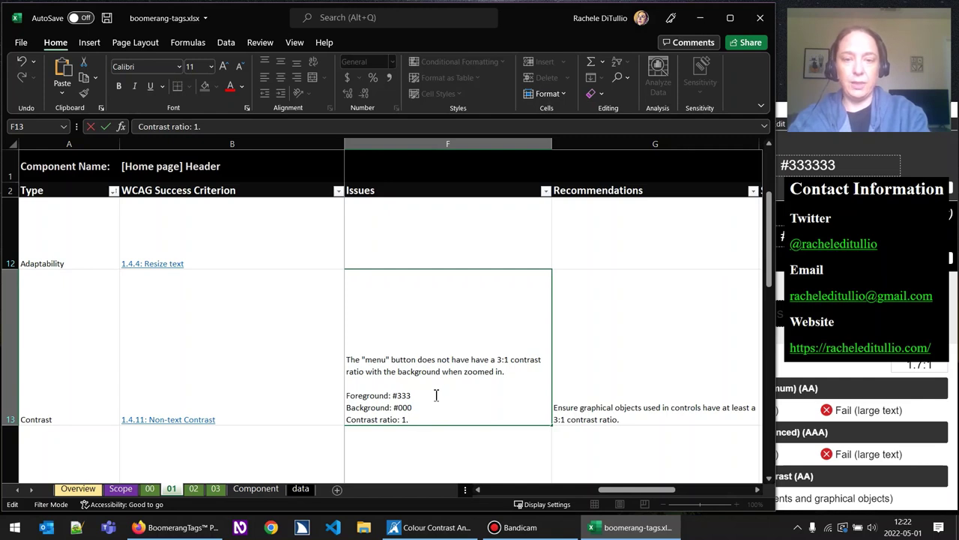
key(BackSpace)
text(7)
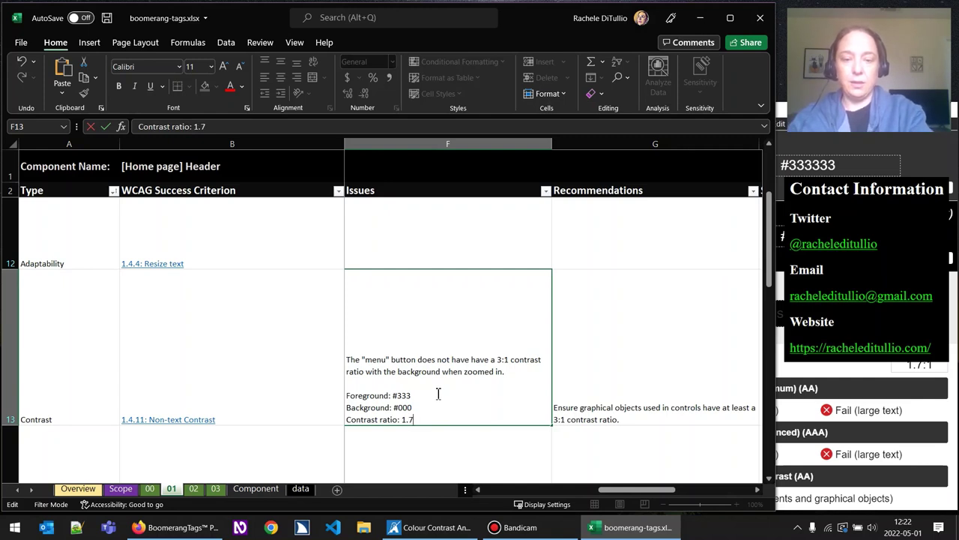
text(: 1)
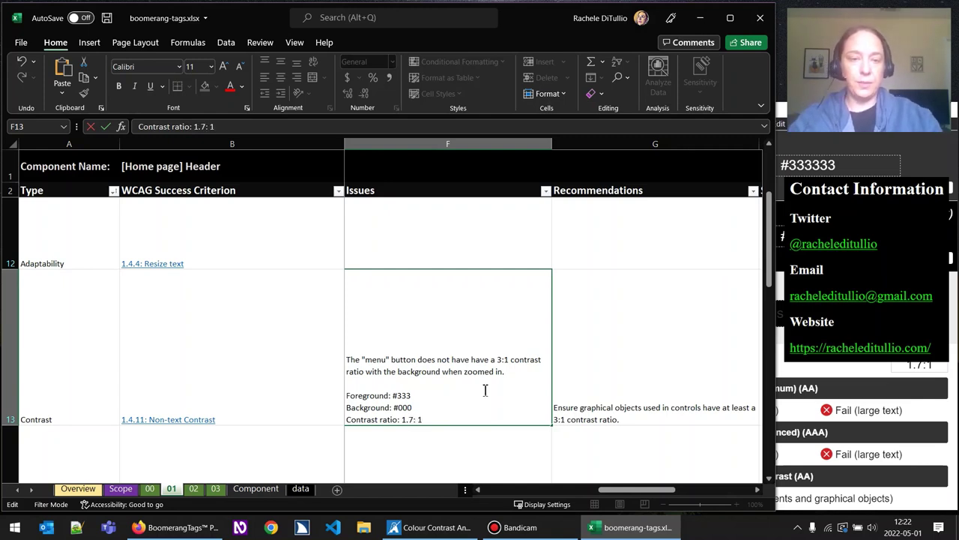
click(643, 382)
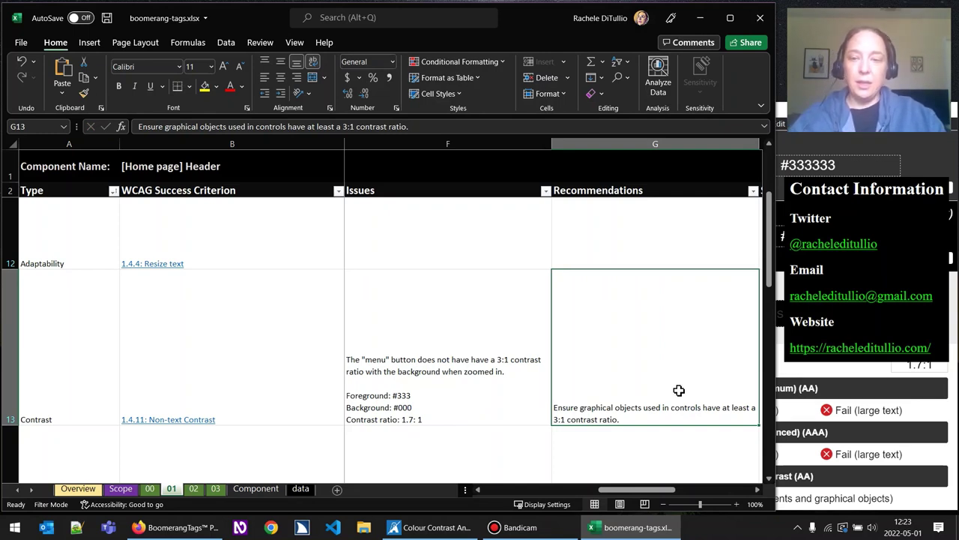
Switch back to the BoomerangTags page in Firefox, close the open menu and reset the page zoom to 100%
key(alt+Tab)
click(273, 160)
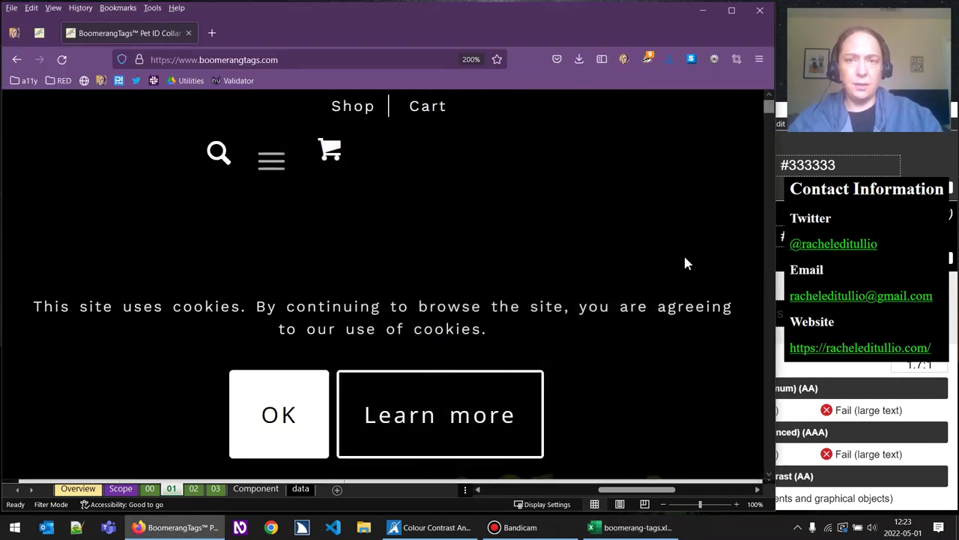
key(ctrl+0)
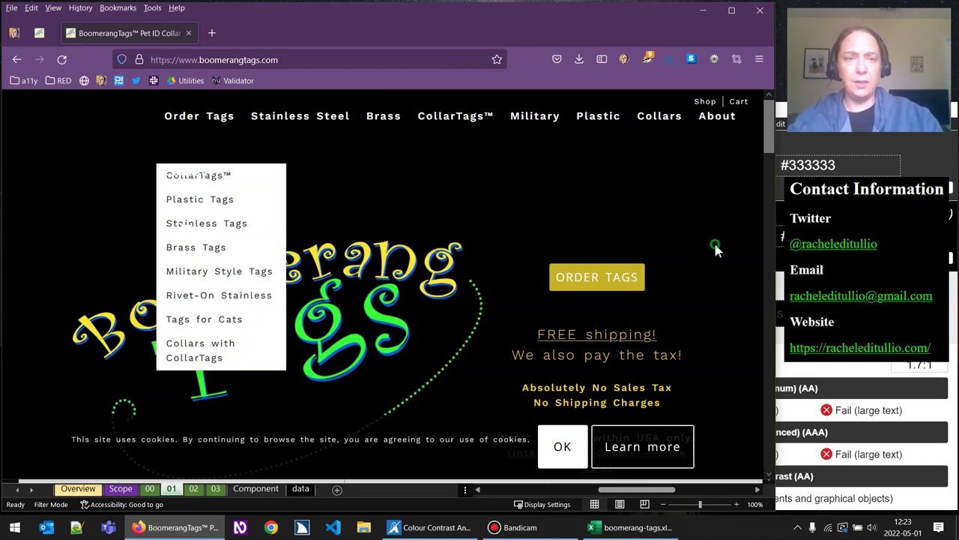
click(59, 80)
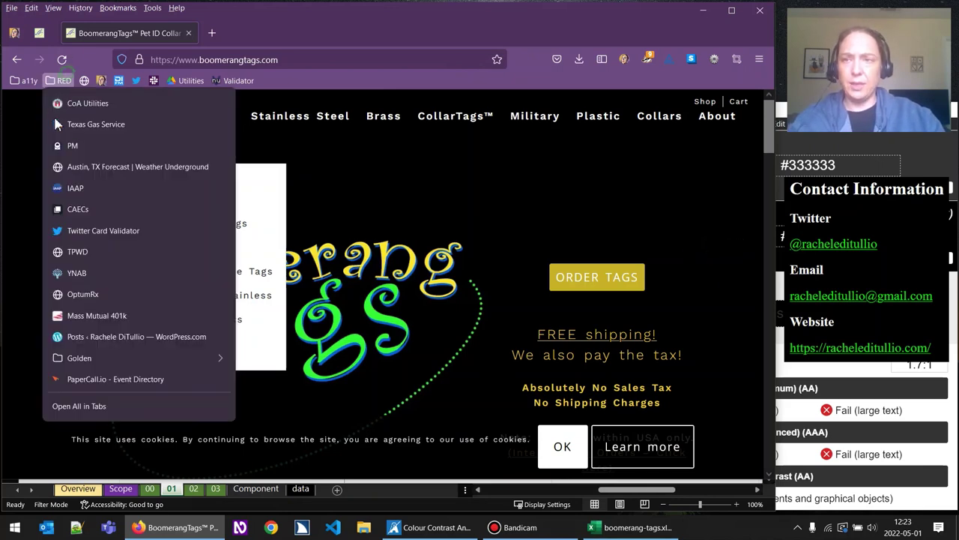
click(62, 59)
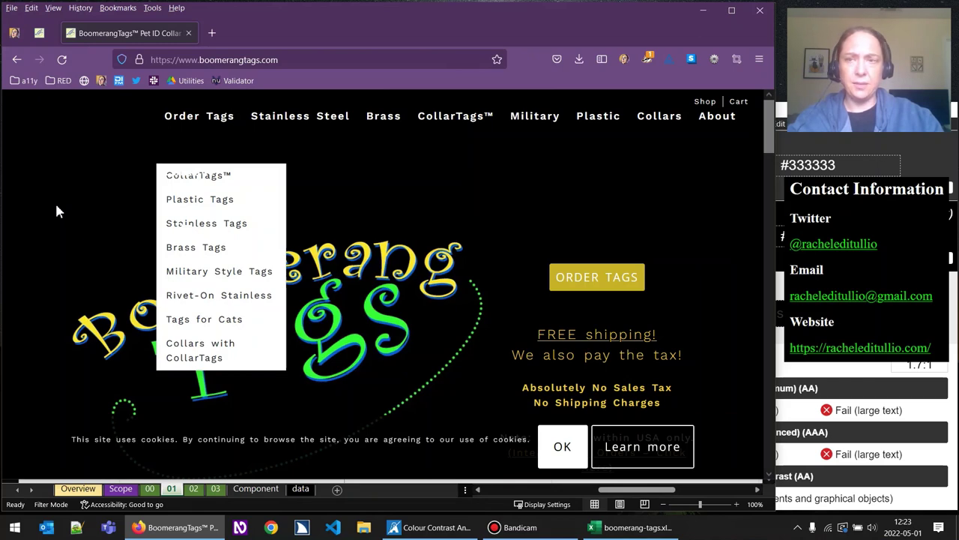
click(270, 200)
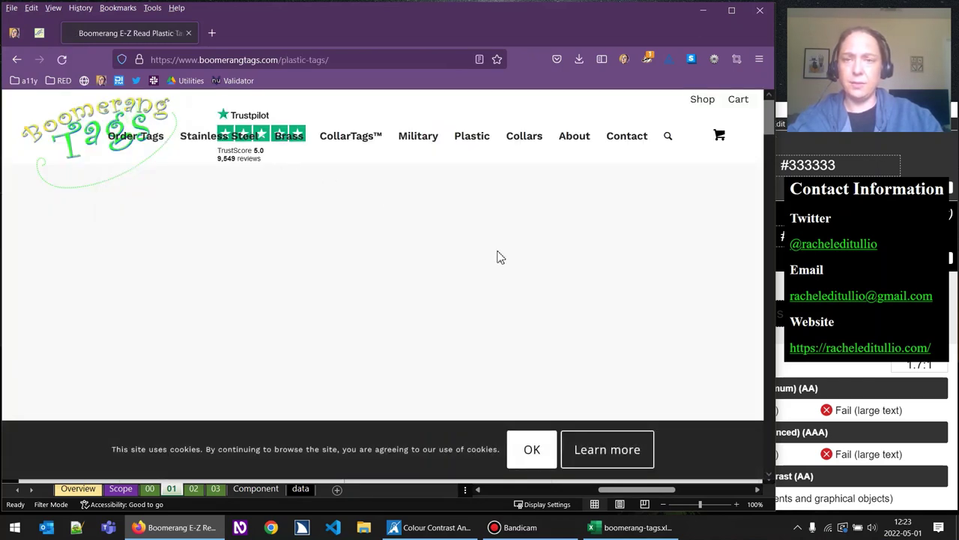
click(180, 150)
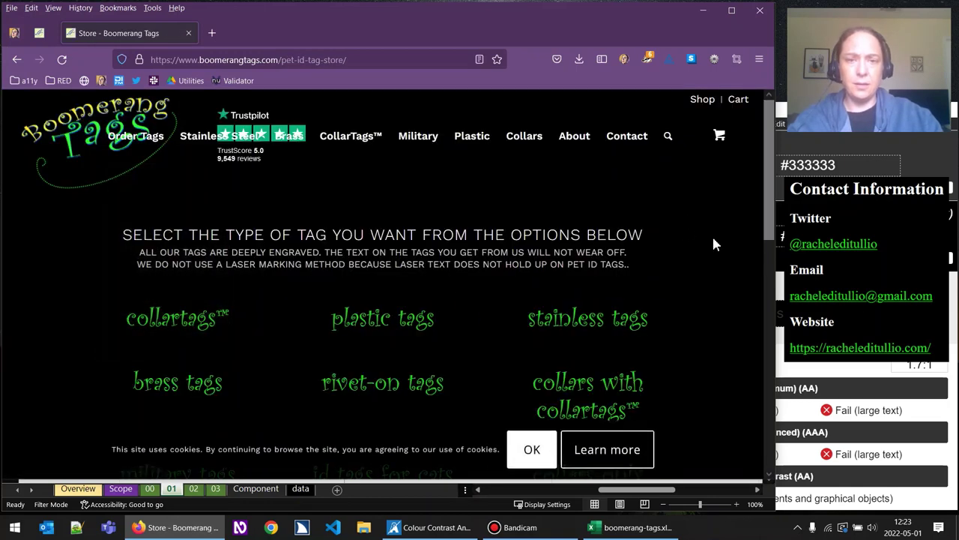
scroll(712, 235, down, 5)
scroll(712, 234, up, 5)
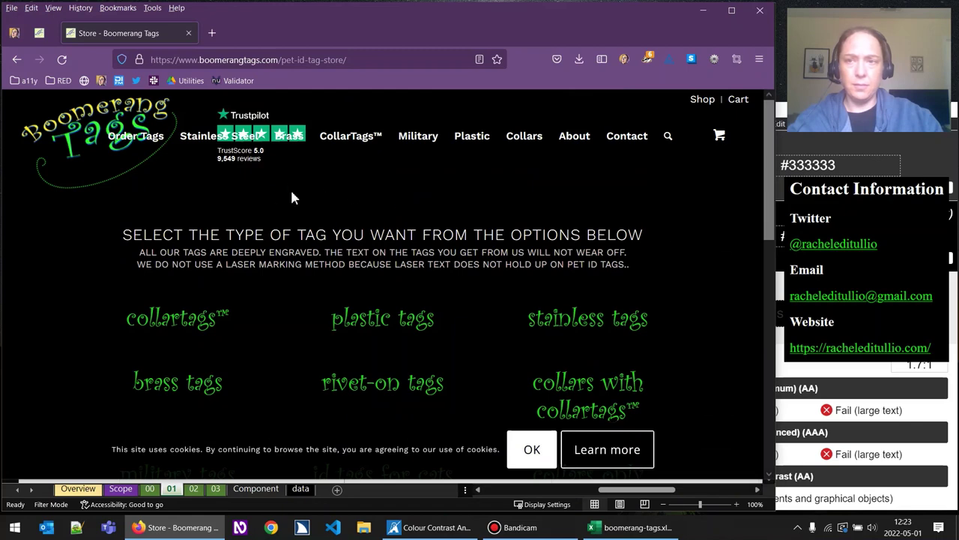
drag(283, 59, 517, 69)
text(p)
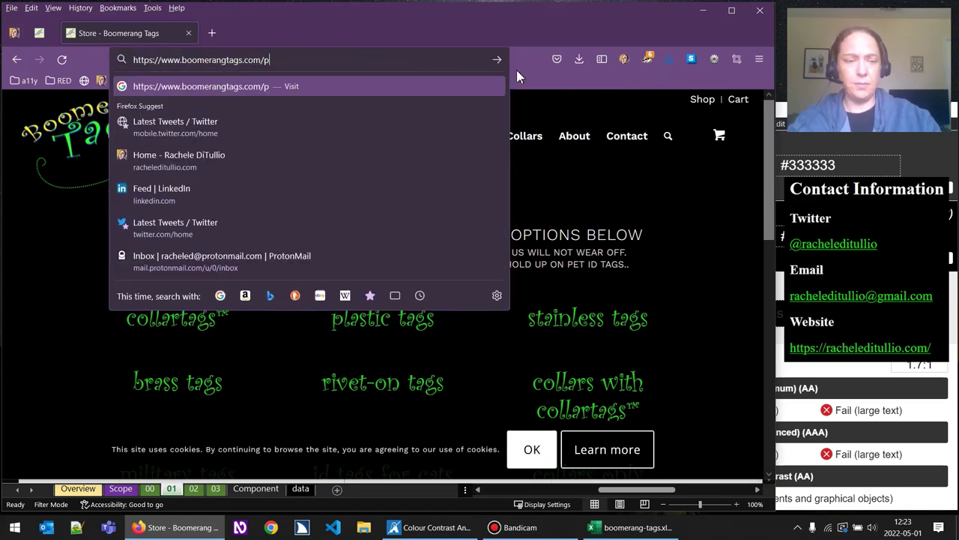
key(BackSpace)
key(Return)
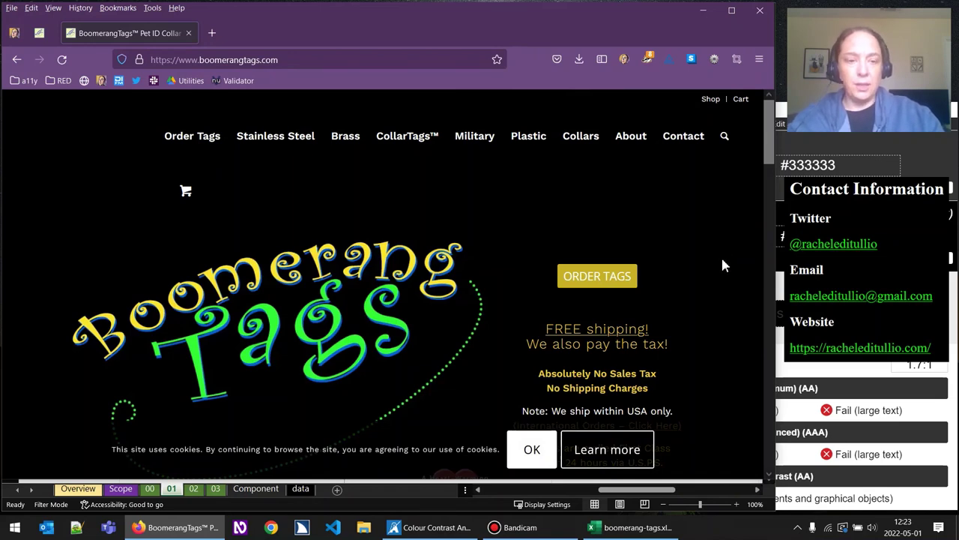
Switch to the boomerang-tags.xlsx workbook in Excel and set the status of criterion 1.4.4 Resize text to Pass
click(632, 528)
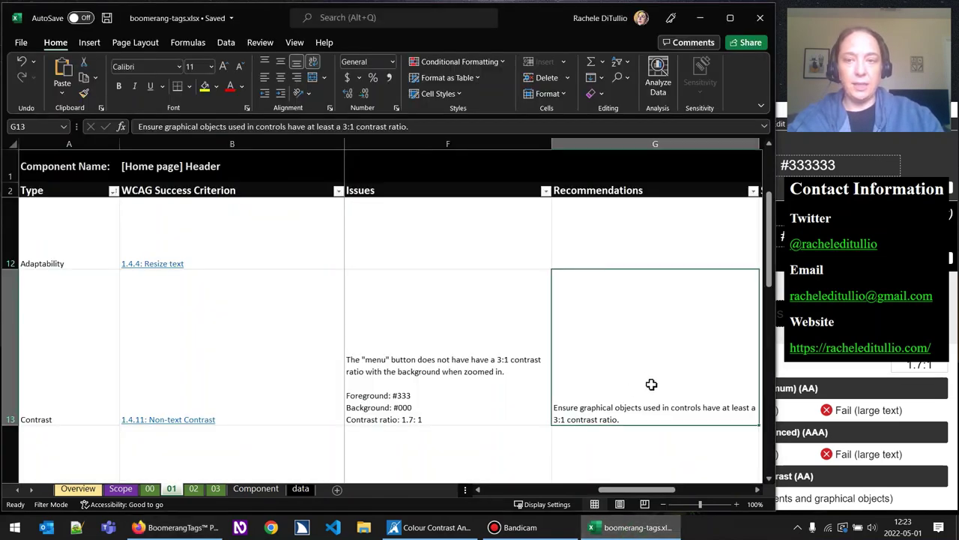
scroll(600, 315, up, 3)
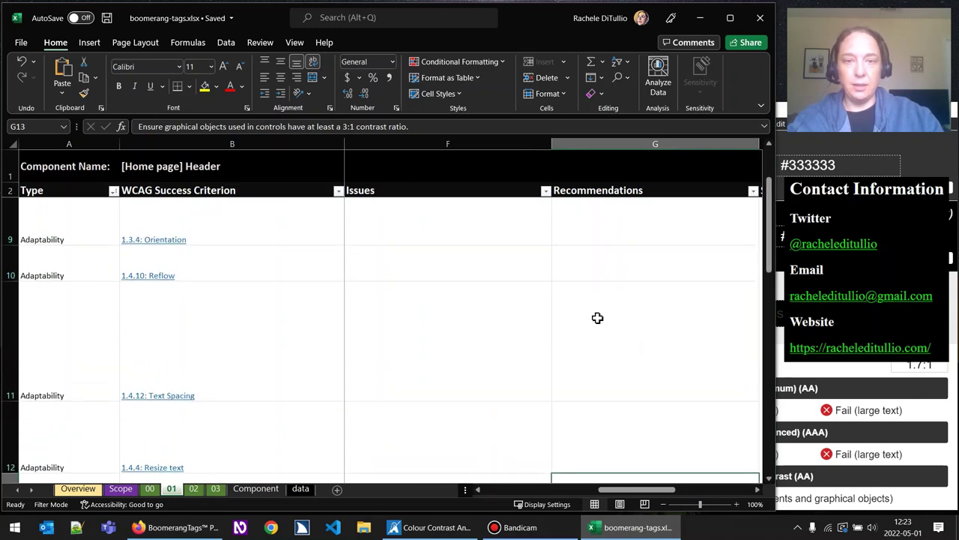
scroll(622, 489, left, 3)
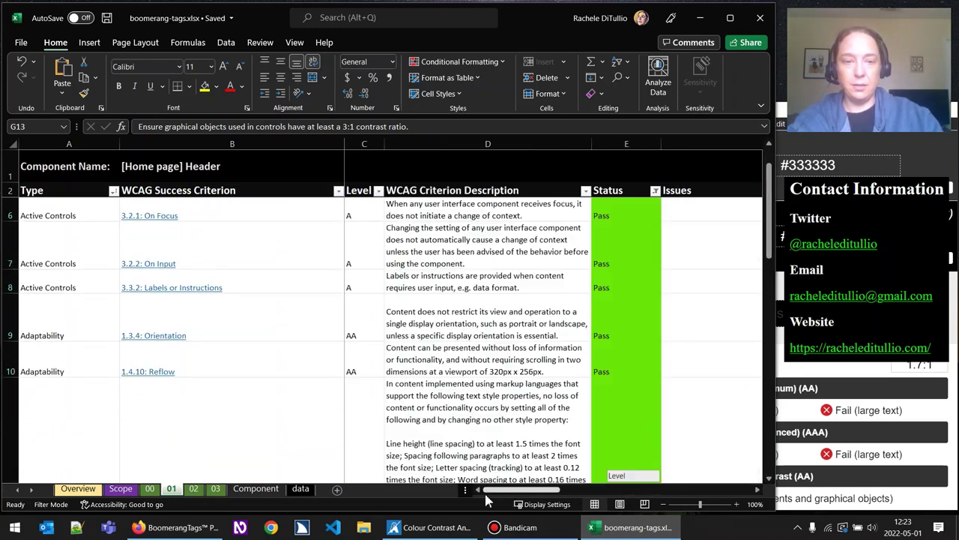
scroll(727, 339, down, 1)
click(625, 242)
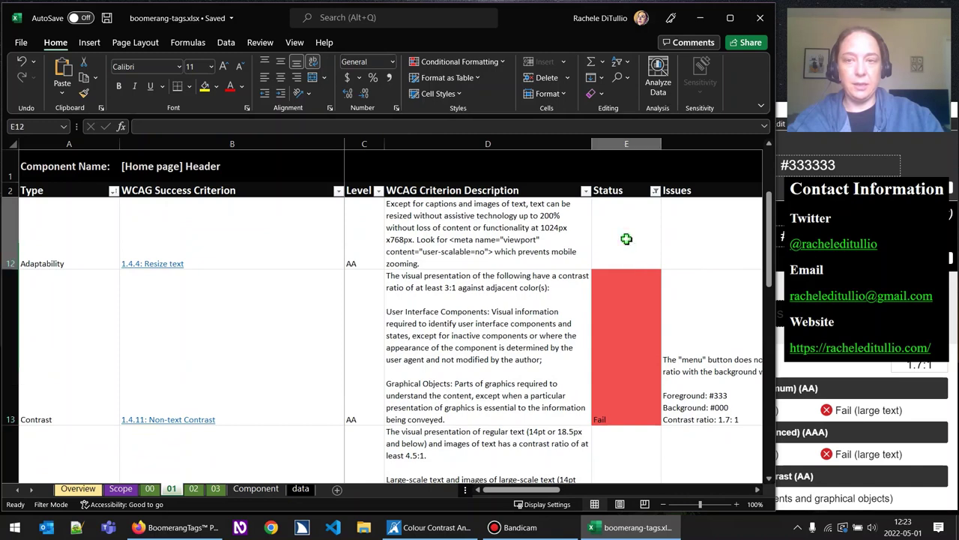
click(666, 263)
click(632, 284)
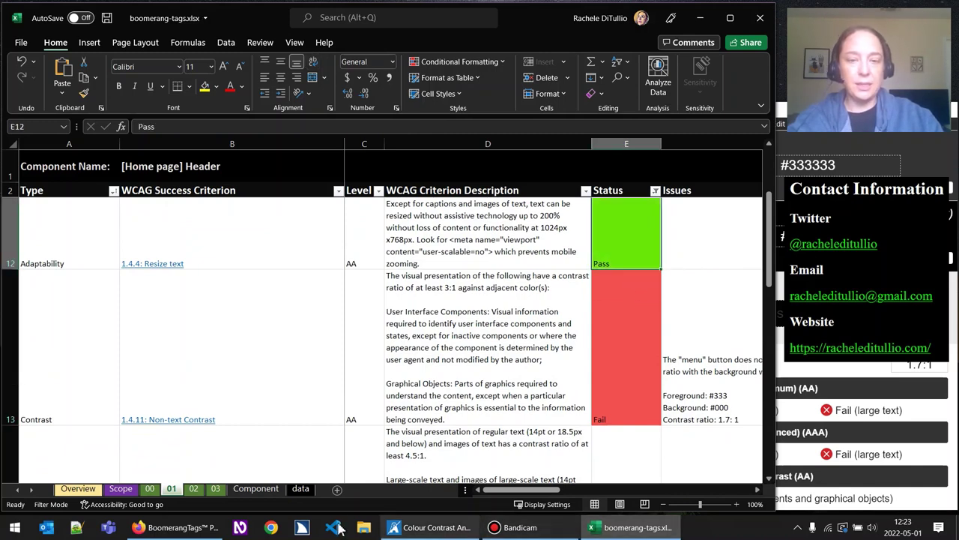
Switch to Firefox, check the viewport meta tag in the home page's source code, and close the source view
click(174, 527)
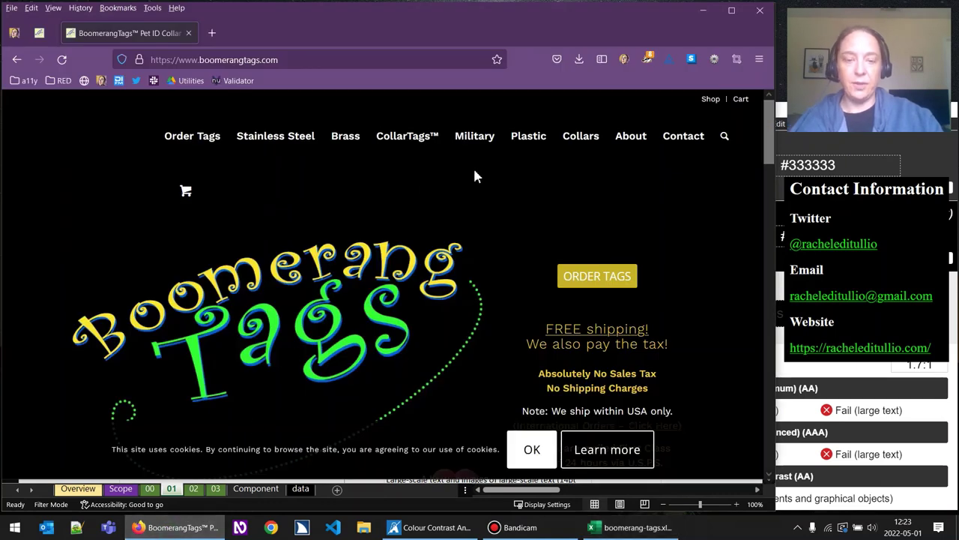
key(ctrl+u)
drag(583, 240, 51, 238)
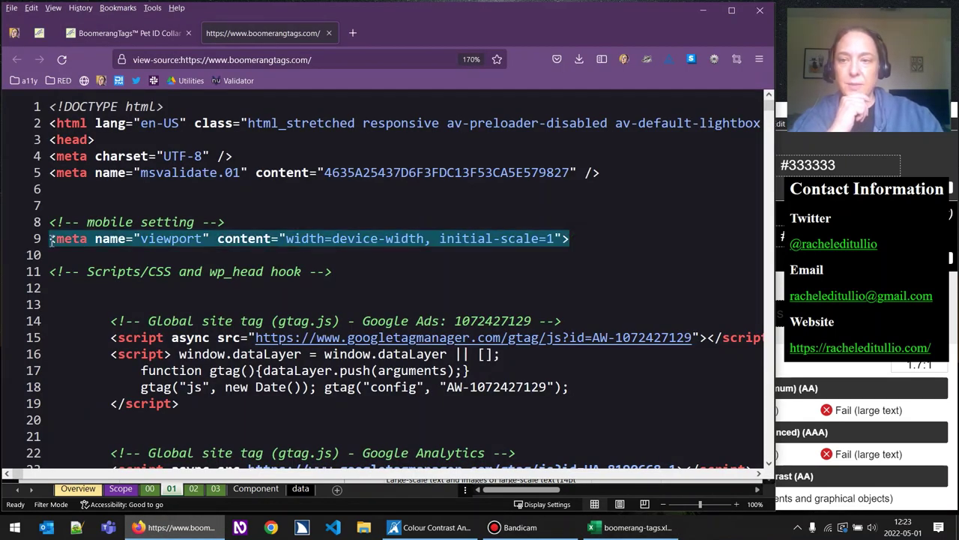
click(479, 260)
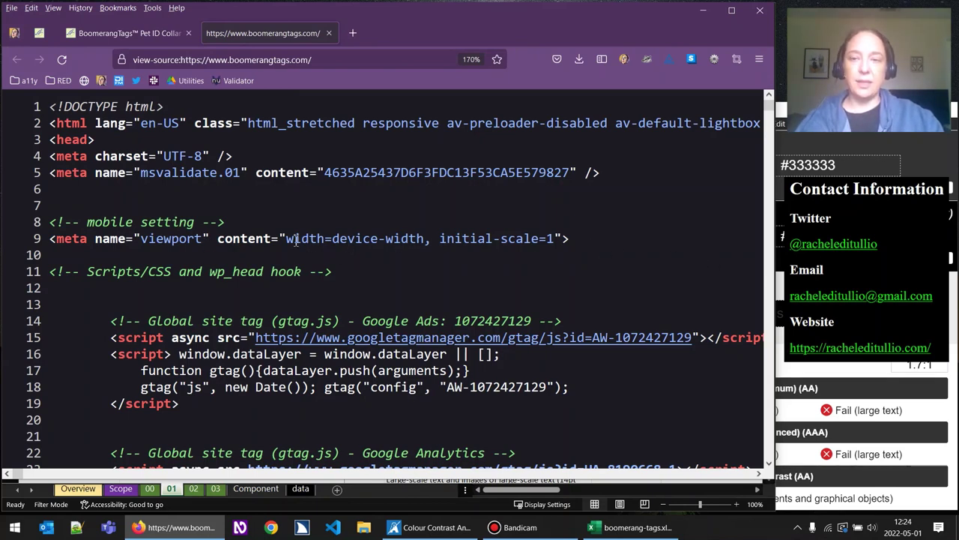
click(328, 33)
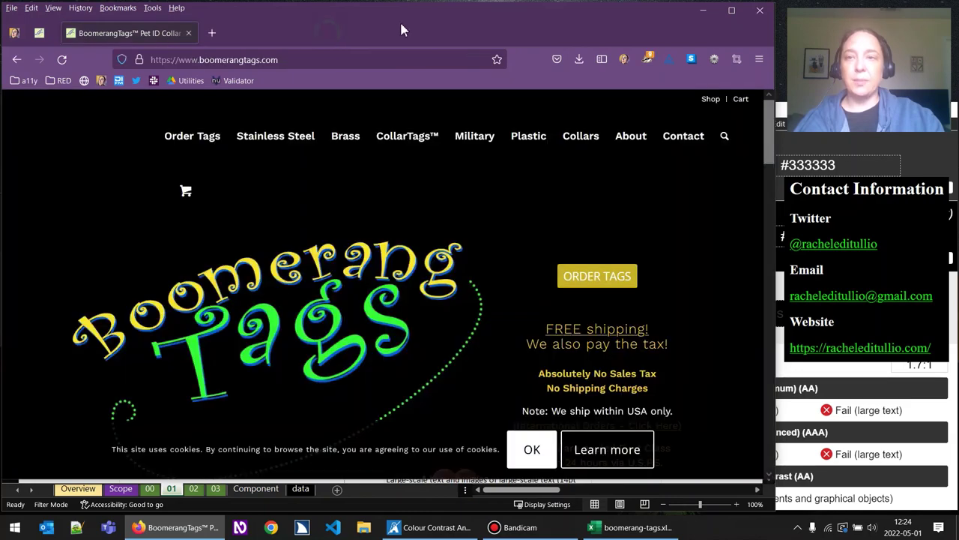
Return to the Excel workbook and review the contrast criteria 1.4.11 and 1.4.3 below the Resize text row
click(632, 527)
scroll(698, 392, down, 2)
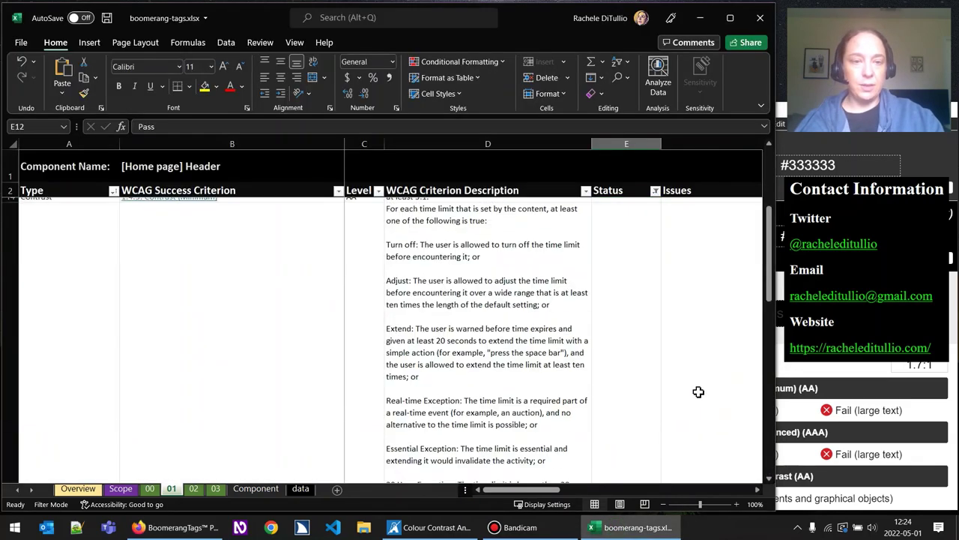
drag(768, 260, 767, 256)
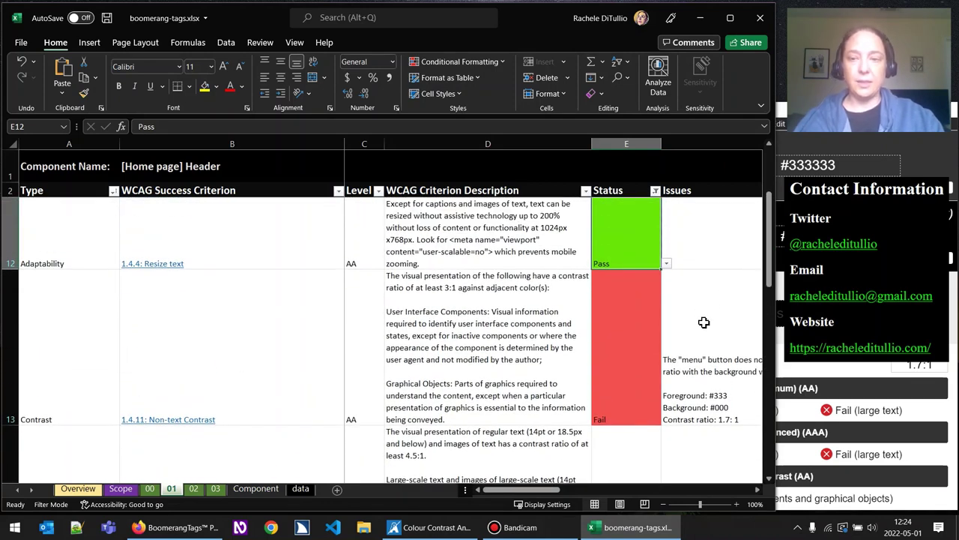
click(769, 478)
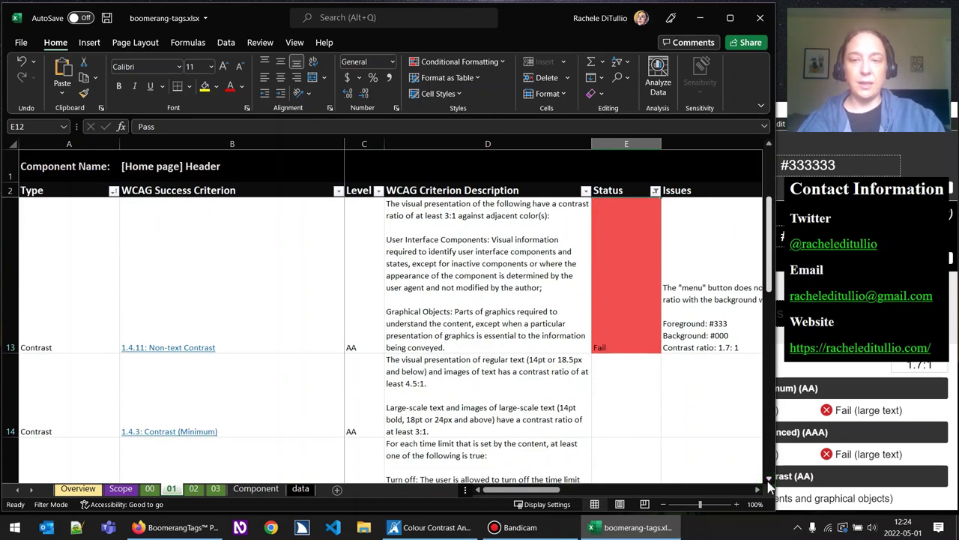
drag(772, 276, 772, 277)
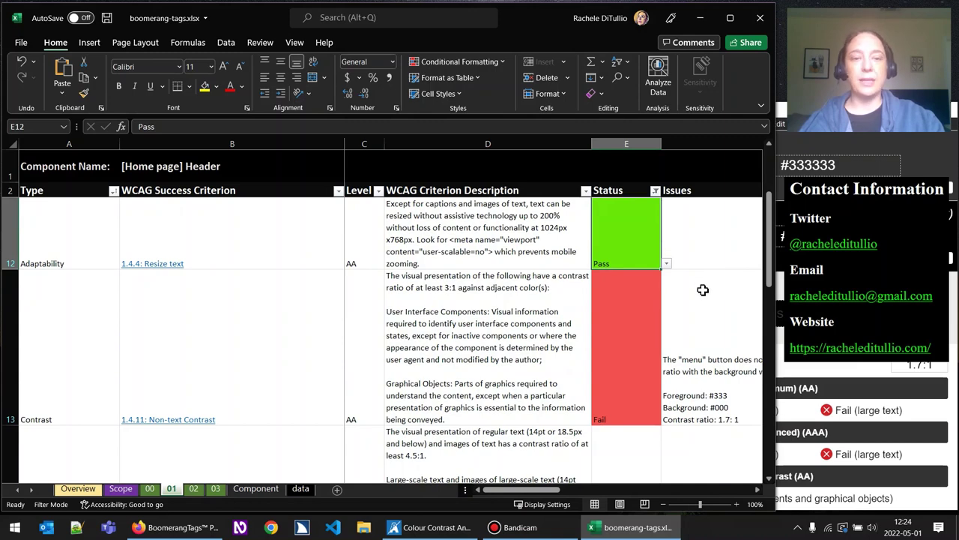
scroll(697, 317, down, 1)
scroll(695, 341, up, 1)
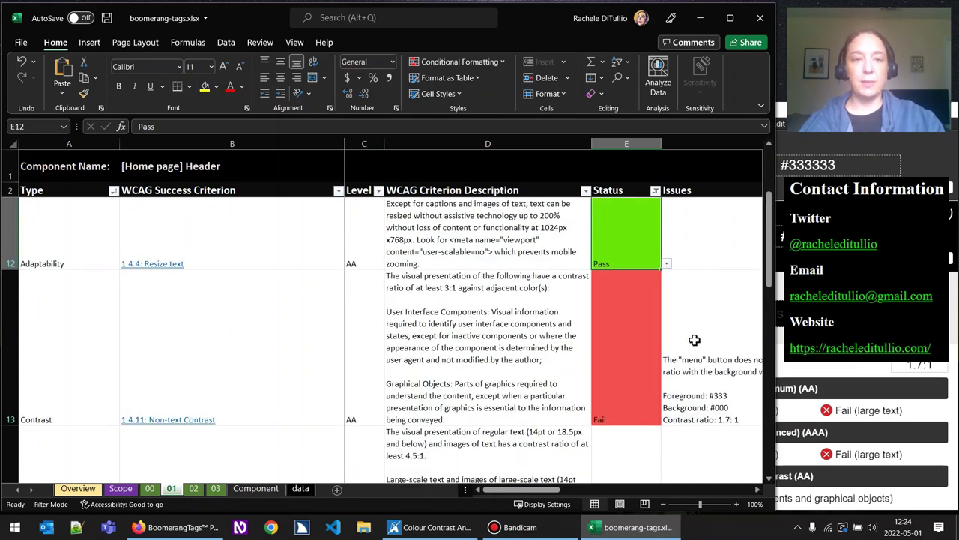
Open the home page's search box in Firefox and sample its blue button as foreground #6786A1 in Colour Contrast Analyser
click(174, 527)
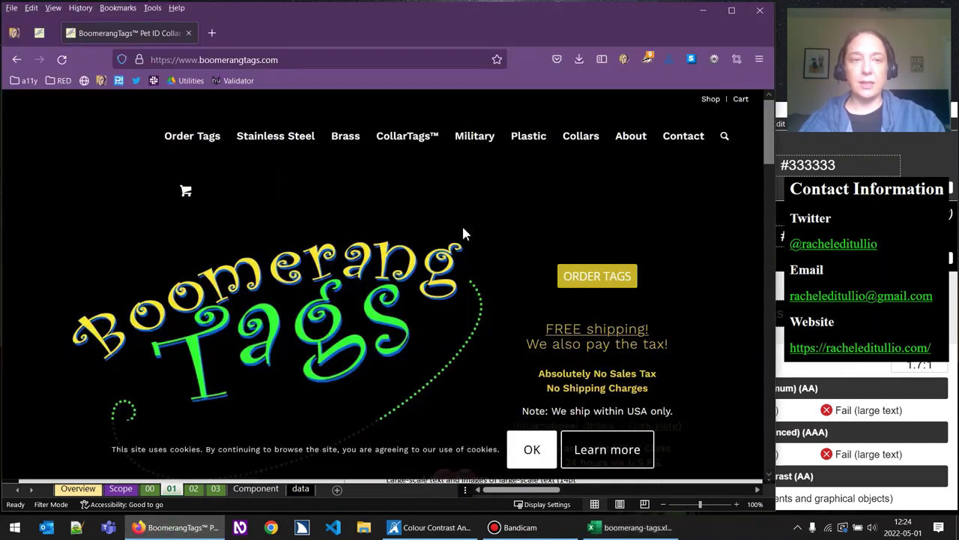
click(724, 137)
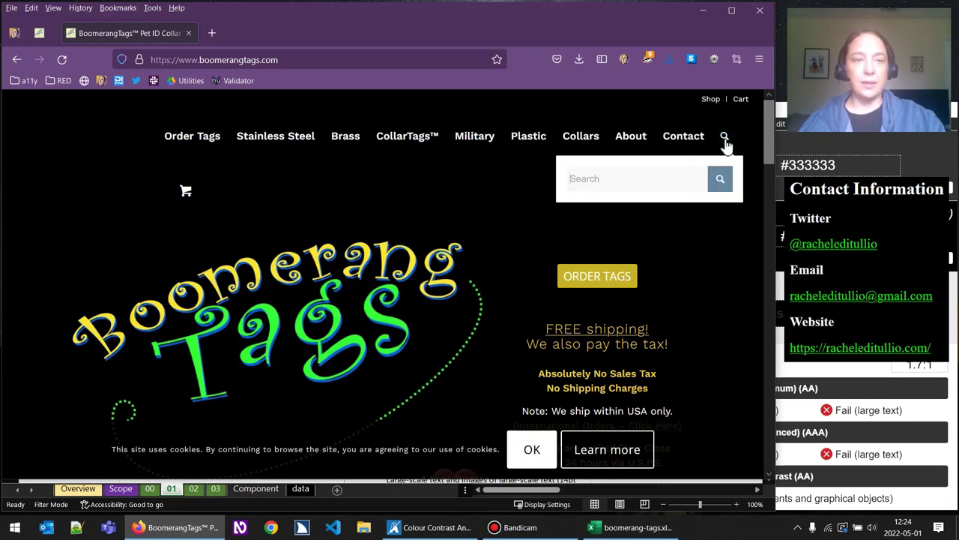
click(850, 165)
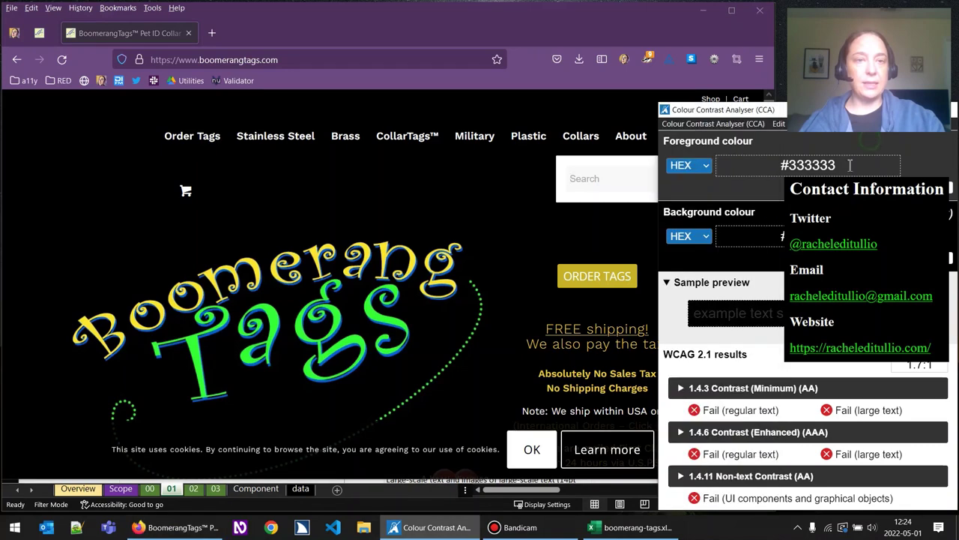
key(F11)
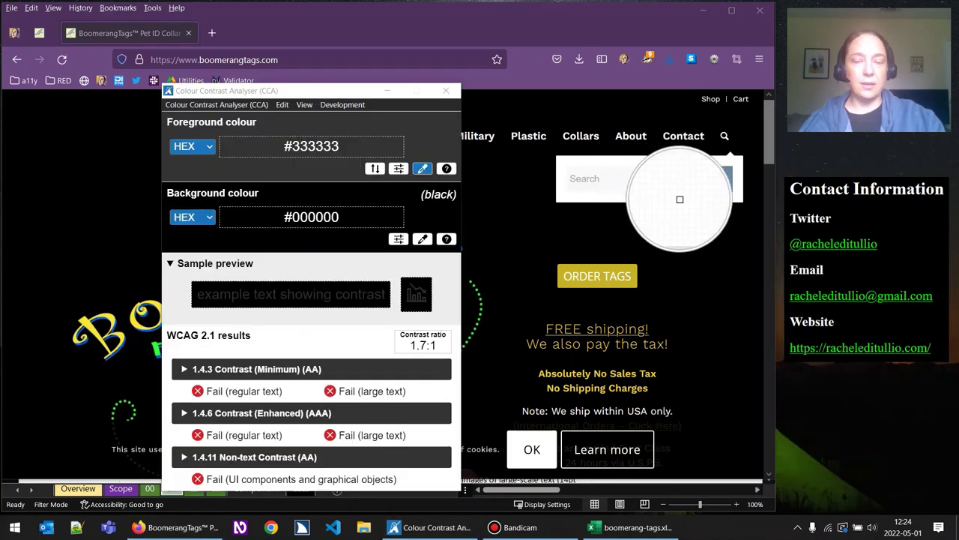
click(730, 175)
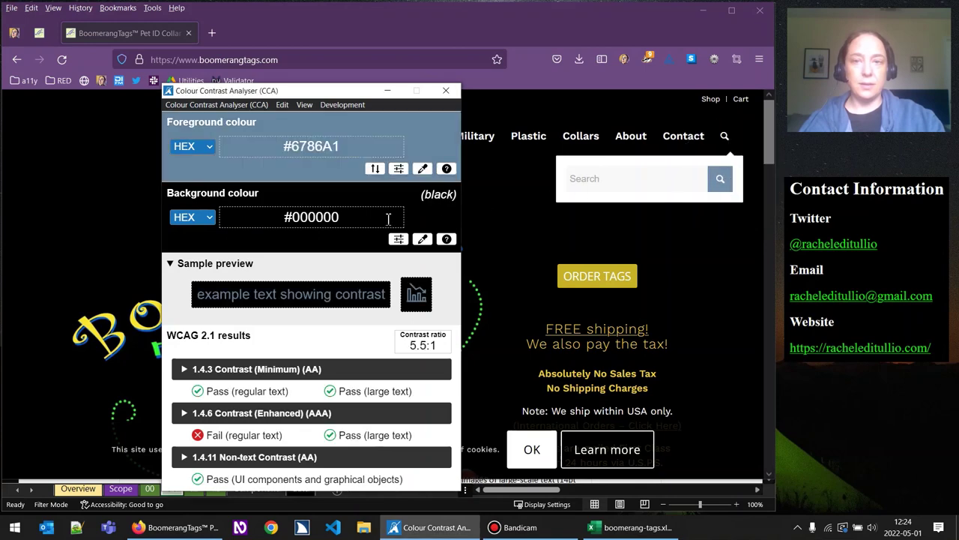
Sample the white search panel as background #FFFFFF and swap the foreground and background colours
click(423, 239)
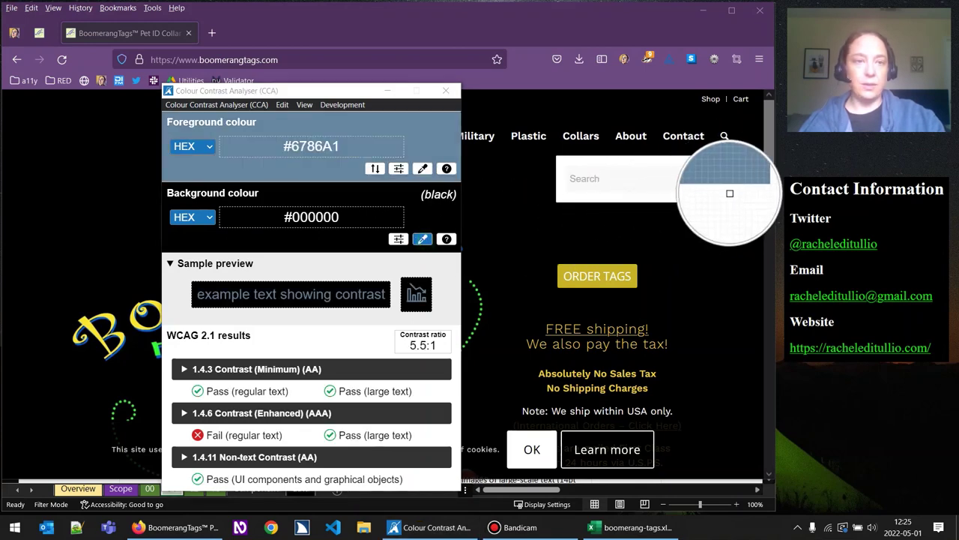
click(725, 194)
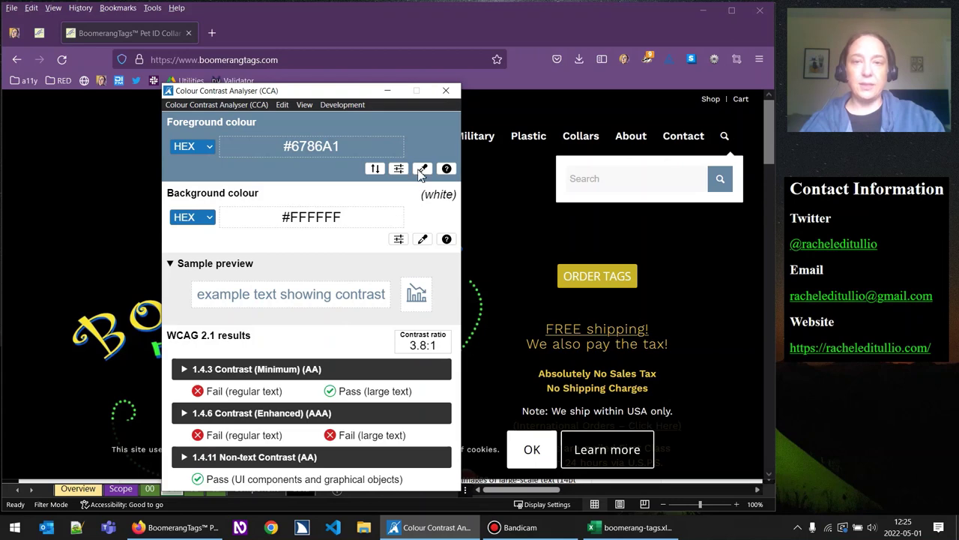
click(376, 169)
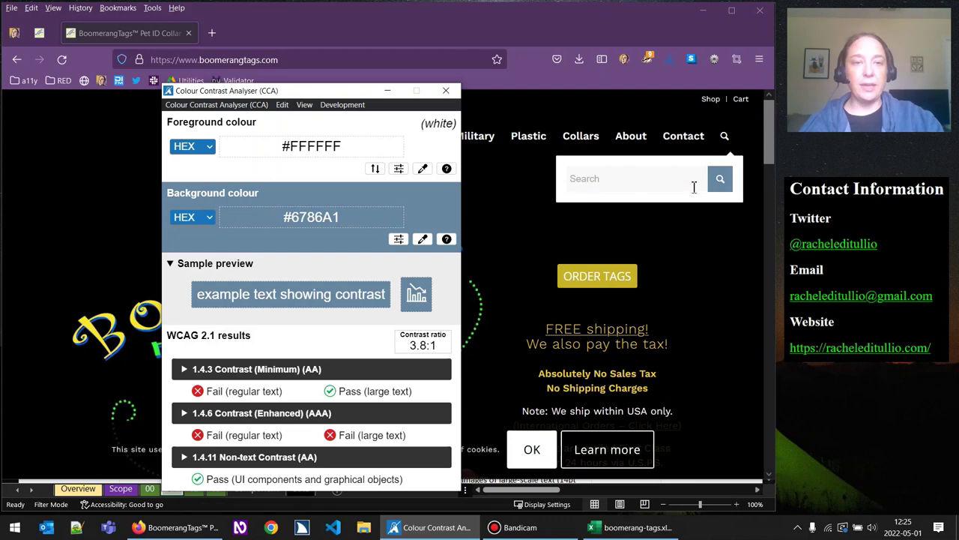
Return to the home page in Firefox and examine the header's expanded search field and Order Tags submenu, leaving both collapsed
click(603, 180)
click(605, 178)
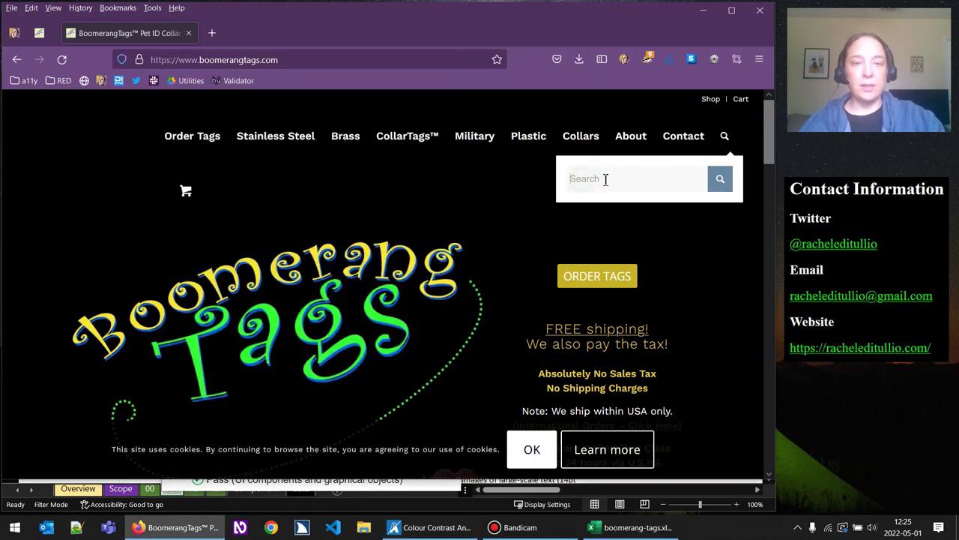
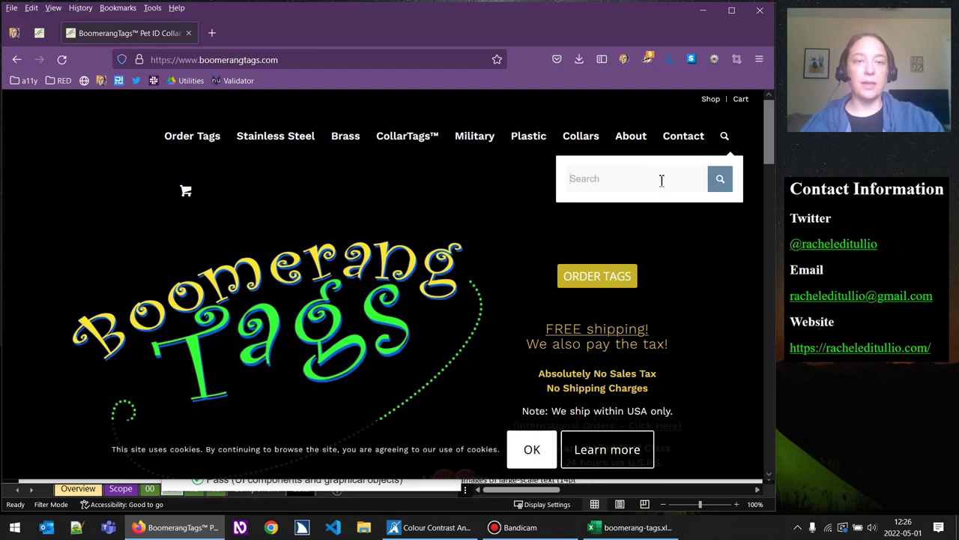
click(596, 178)
click(605, 178)
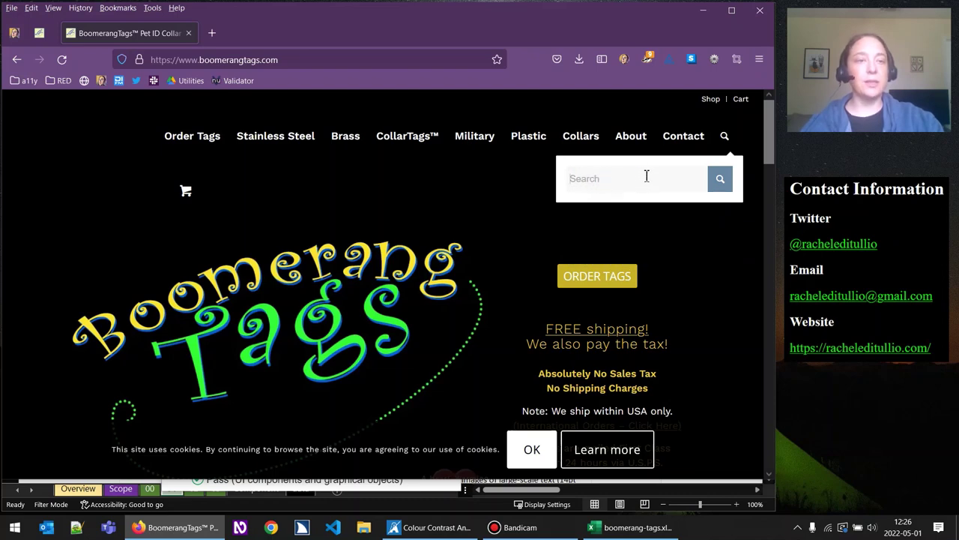
click(730, 142)
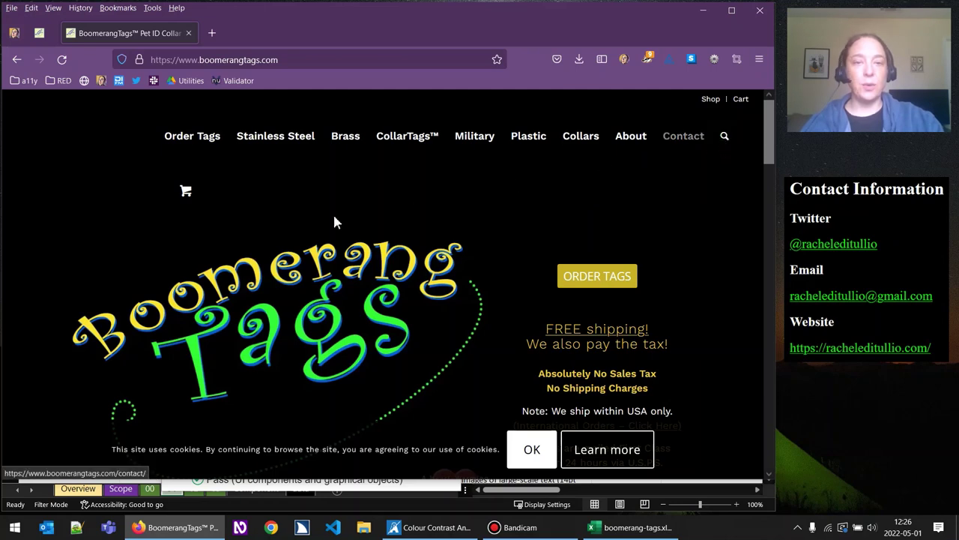
mouse_move(186, 195)
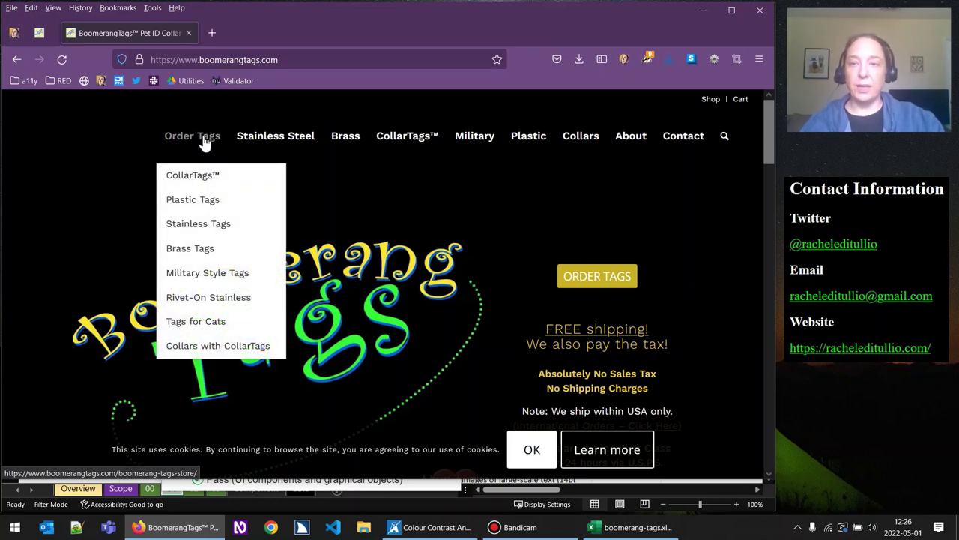
mouse_move(628, 145)
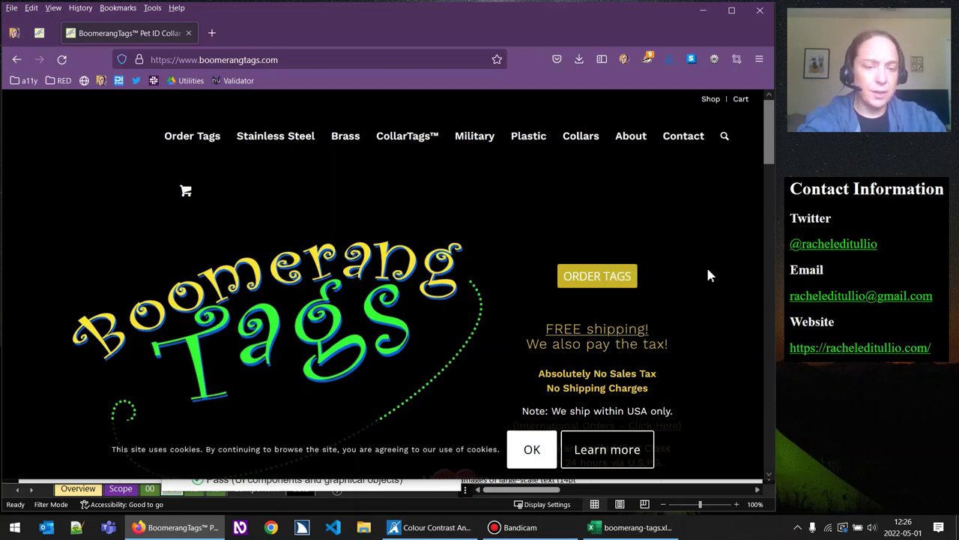
Show the home page in responsive design mode at 320 × 400 using the Firefox developer tools
key(F12)
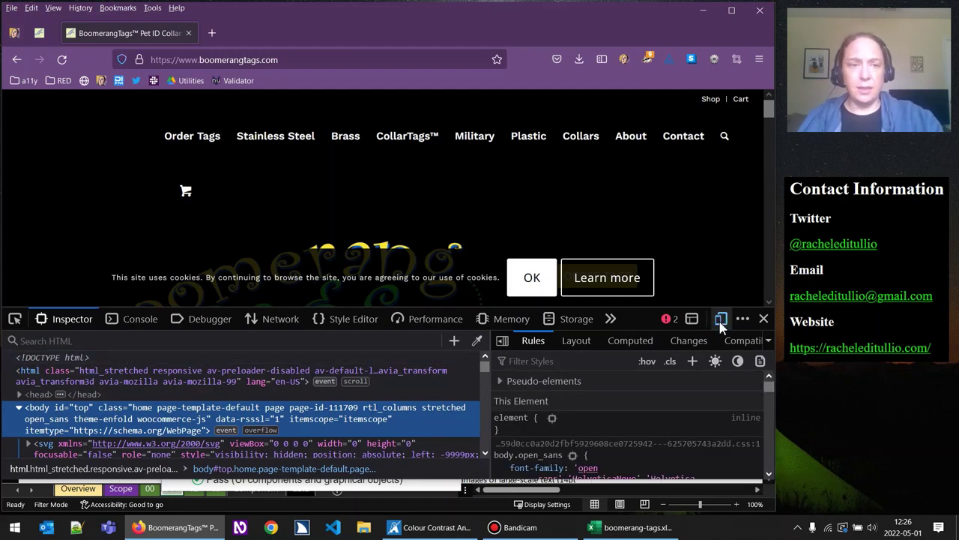
click(721, 320)
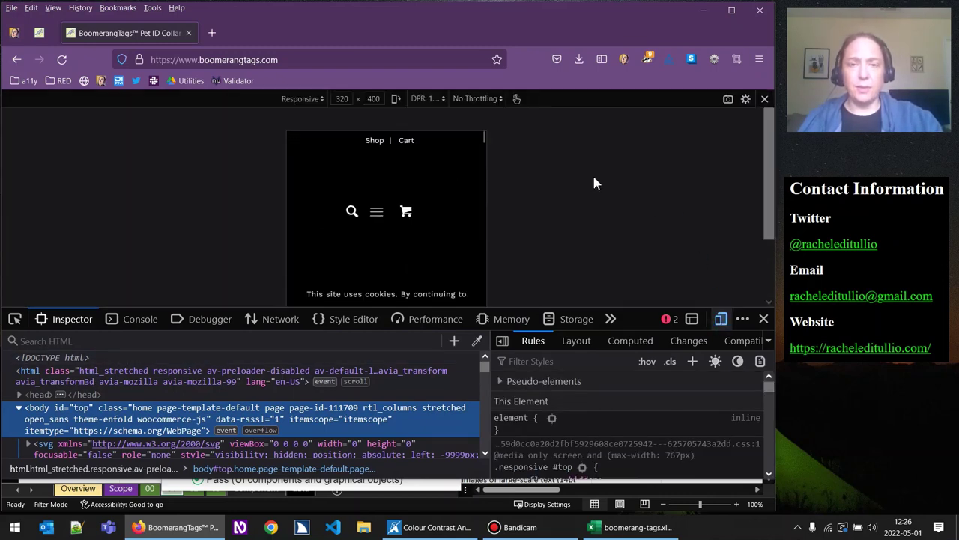
scroll(594, 182, down, 2)
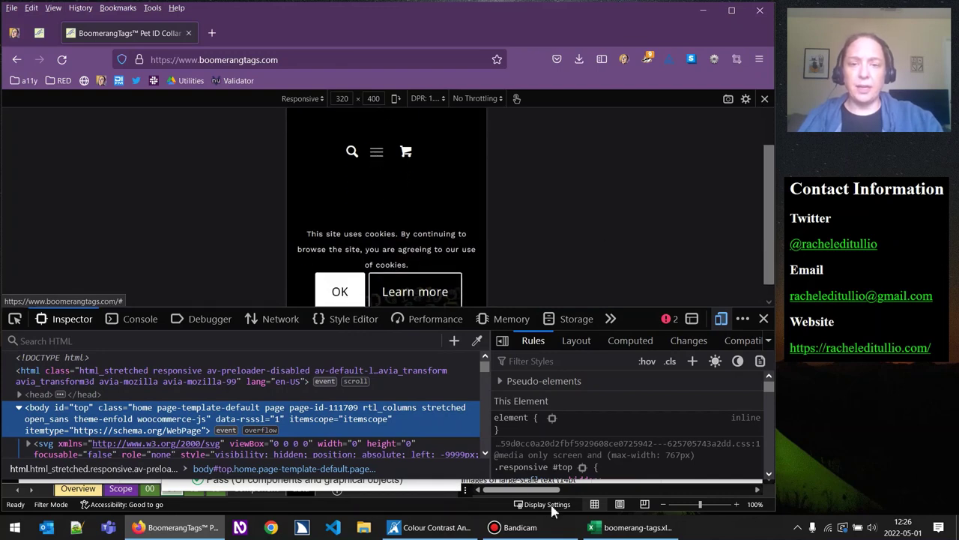
In Colour Contrast Analyser, sample the mobile header's hamburger icon as foreground #AAAAAA and the black header as background #000000
click(442, 527)
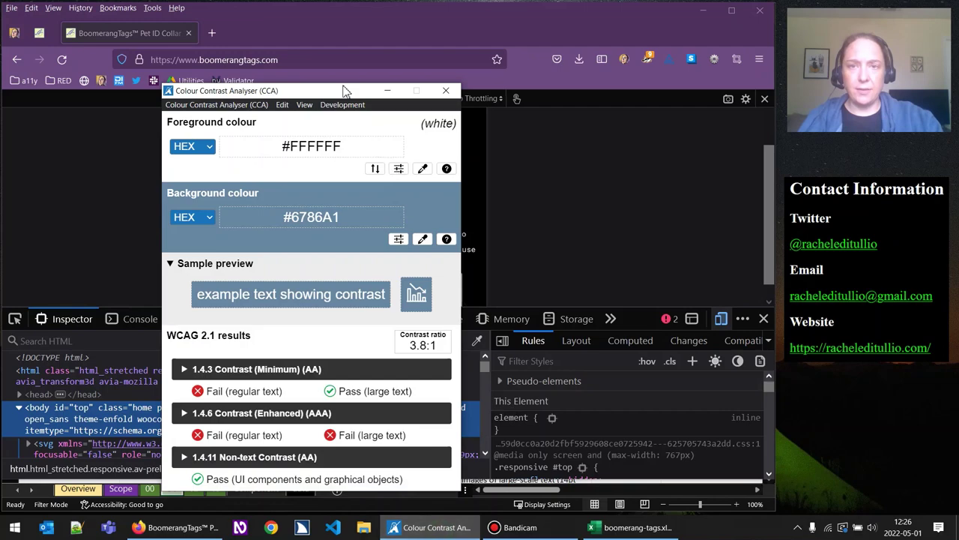
drag(344, 90, 188, 57)
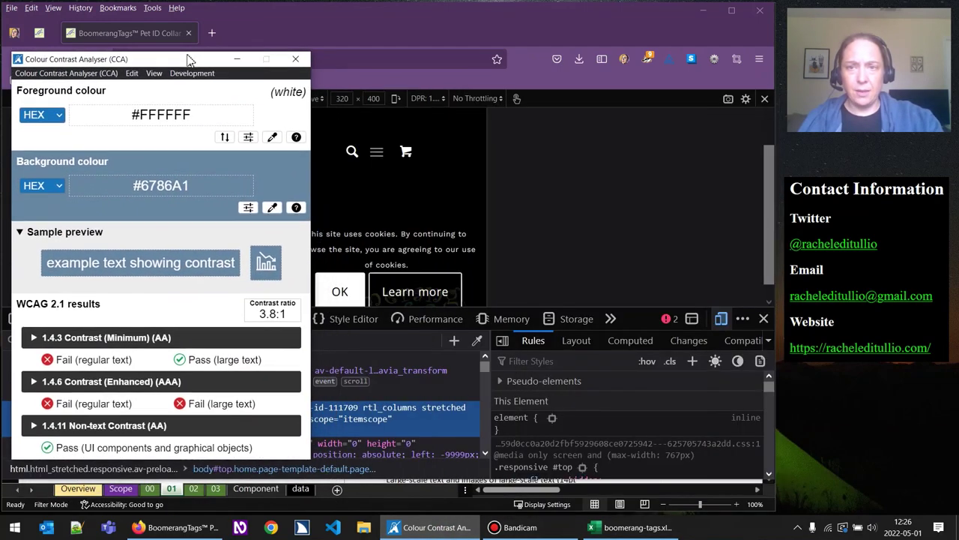
click(273, 136)
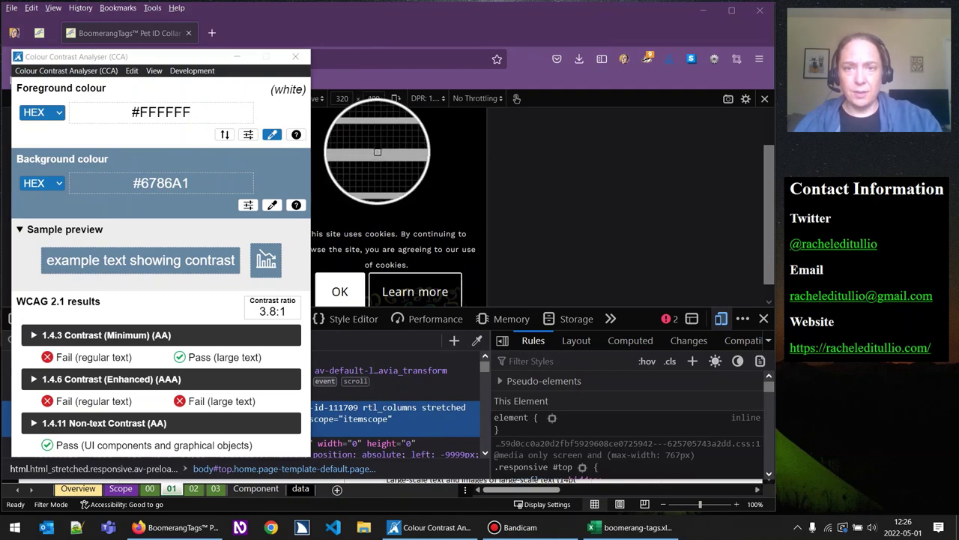
click(377, 152)
click(272, 204)
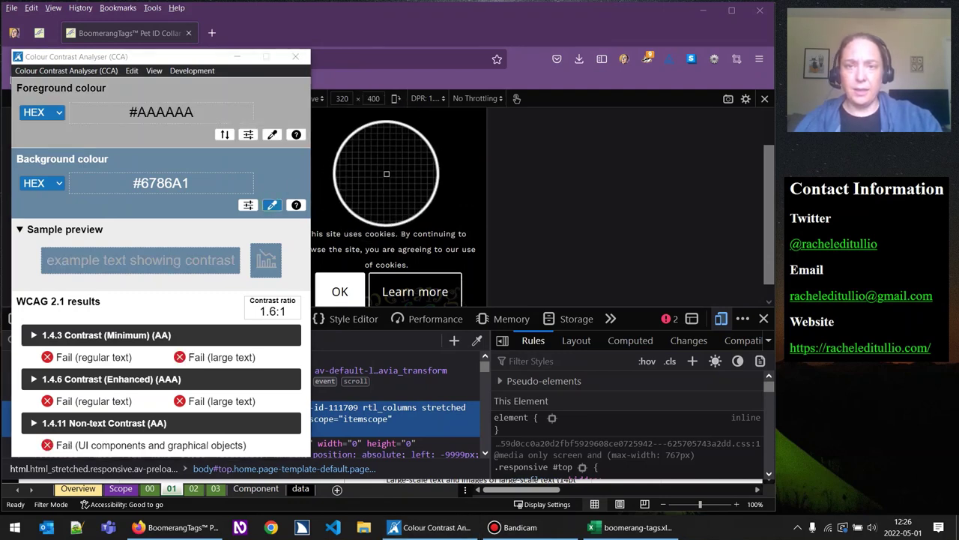
click(382, 172)
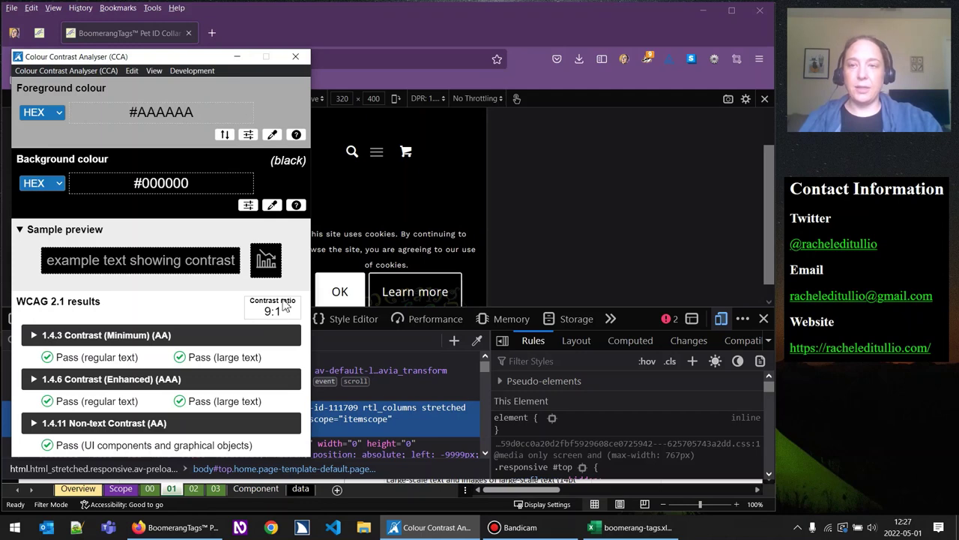
Open the mobile menu in Firefox and try to sample the Order Tags submenu arrow as the foreground colour
click(377, 152)
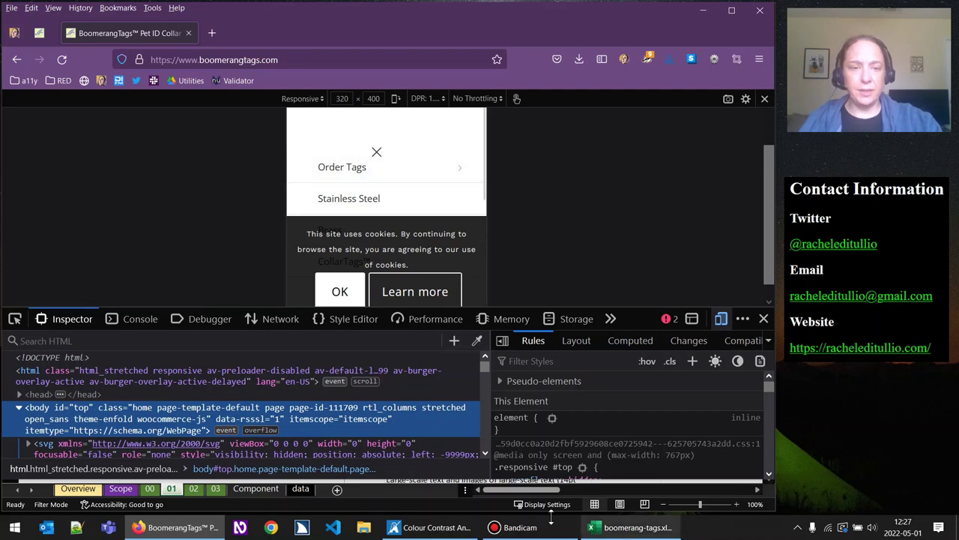
click(431, 527)
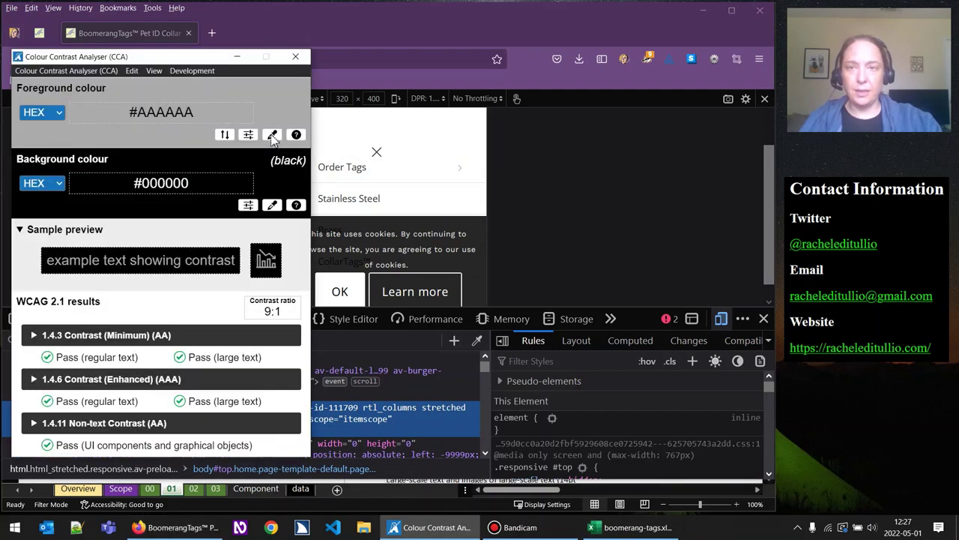
click(272, 134)
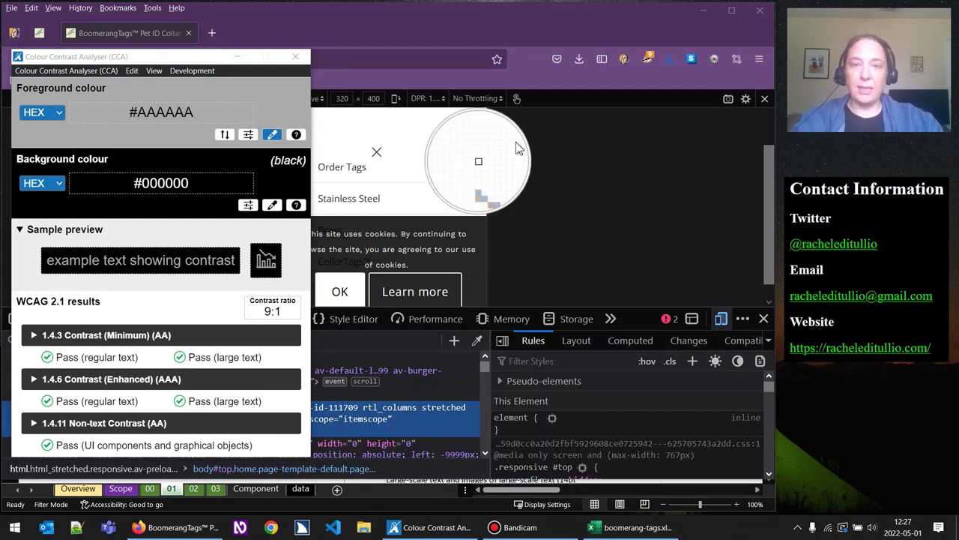
click(461, 168)
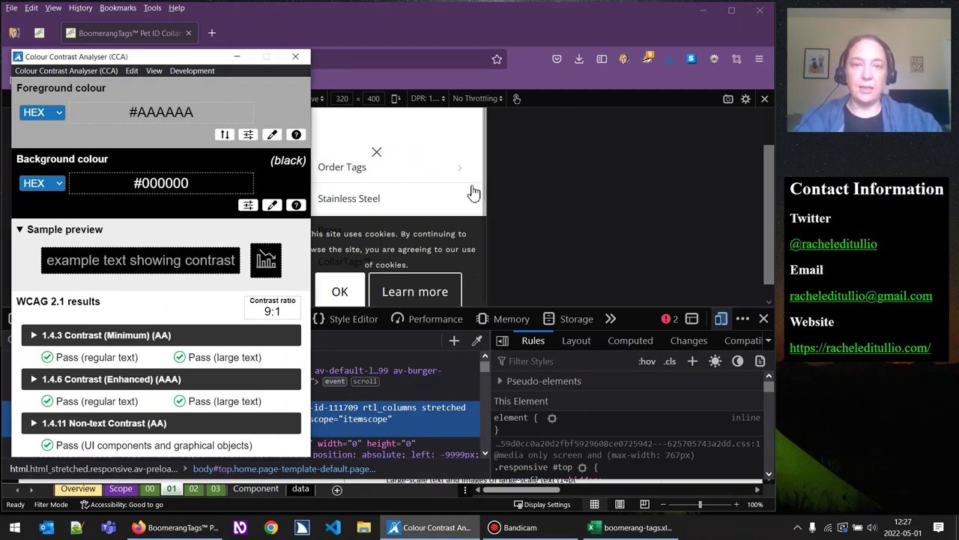
click(237, 57)
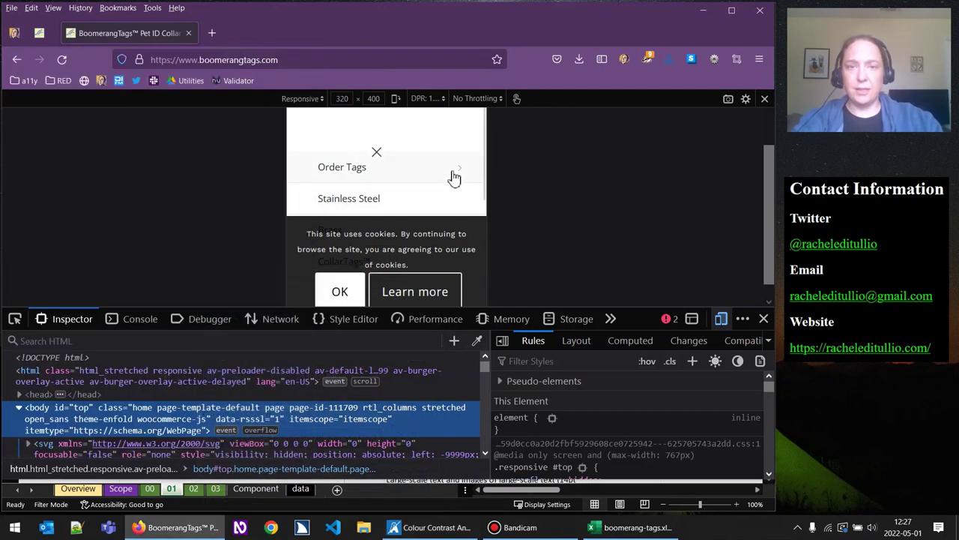
Inspect the Order Tags submenu arrow in Firefox, expand its av-submenu-indicator span and examine its style rules
right_click(462, 174)
click(501, 380)
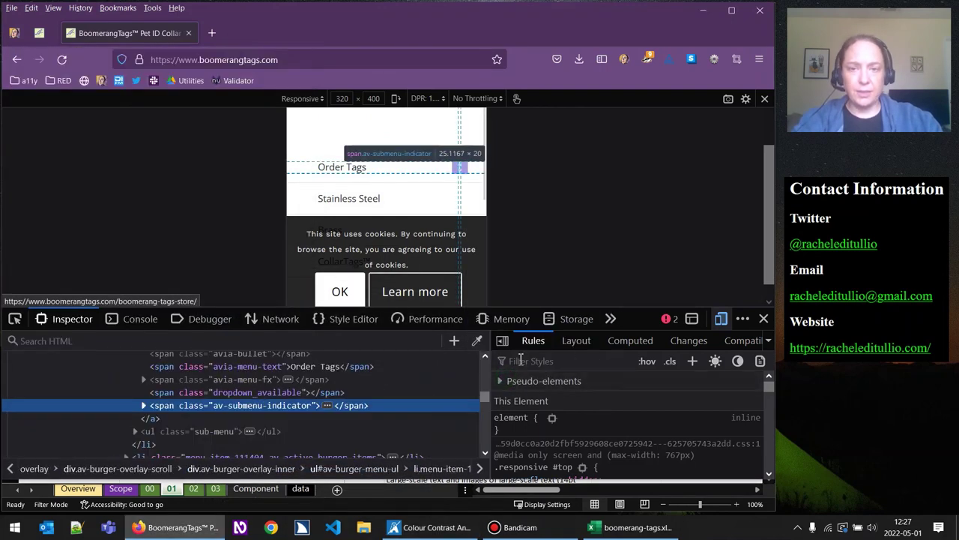
click(143, 405)
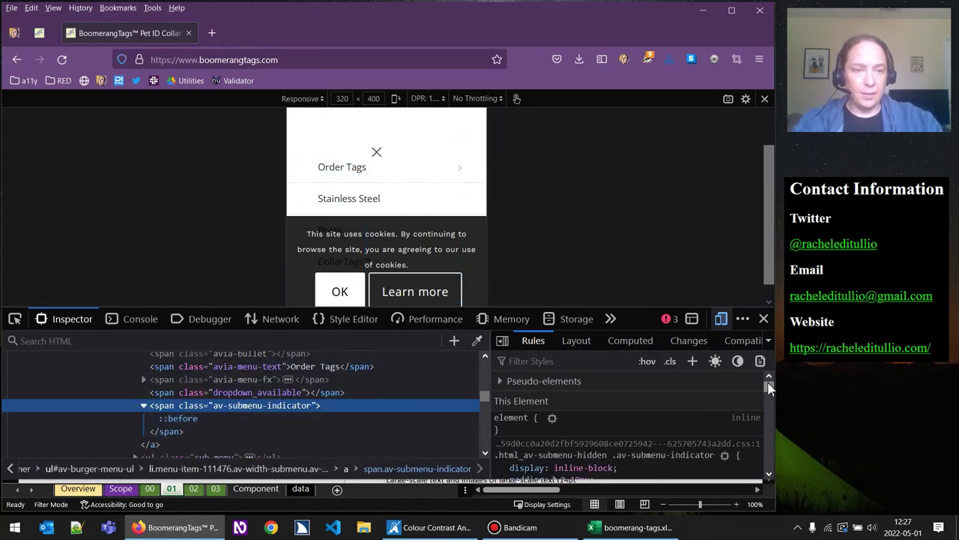
scroll(772, 387, down, 2)
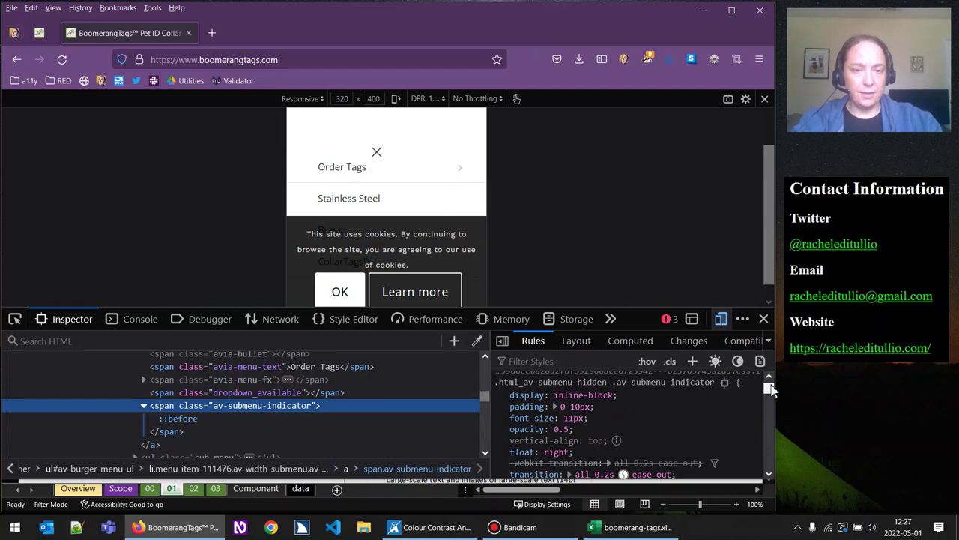
scroll(772, 387, down, 3)
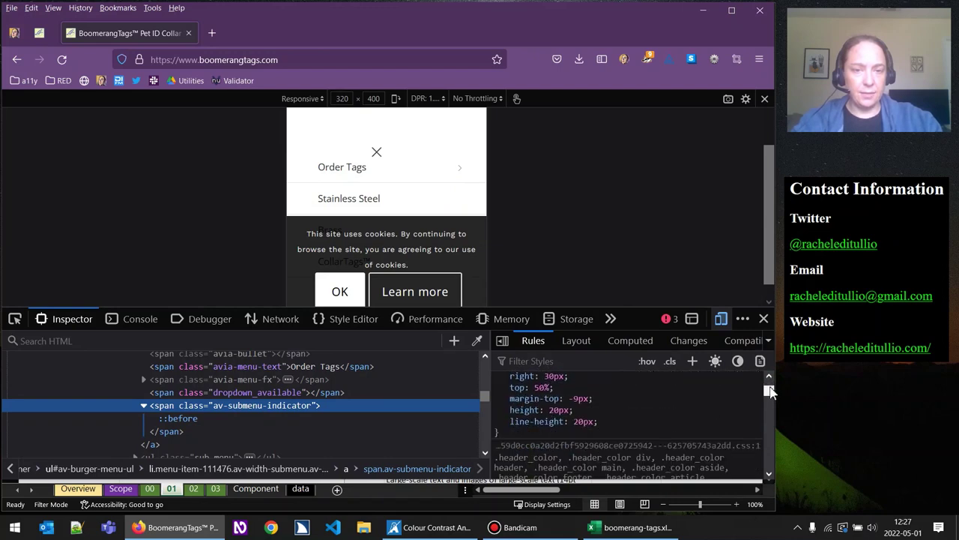
drag(772, 389, 768, 401)
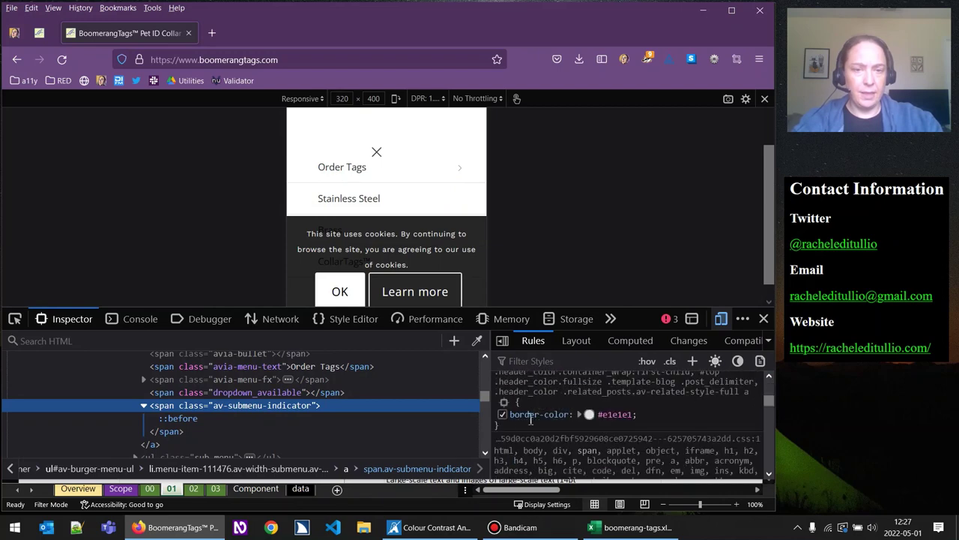
Check which declaration colours the submenu arrow by toggling its border-color #e1e1e1 and inherited color #333333 rules, leaving both enabled
click(503, 414)
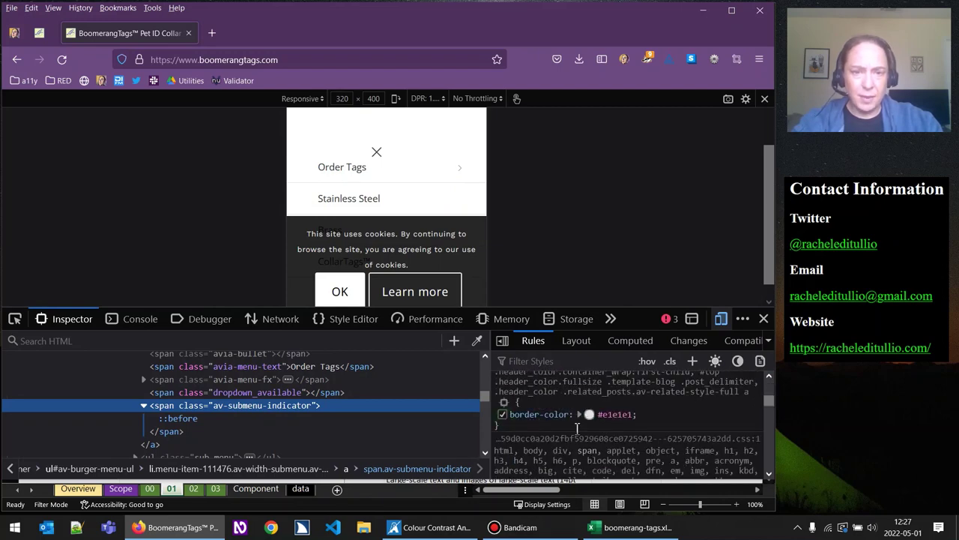
click(769, 475)
drag(770, 477, 769, 478)
click(503, 407)
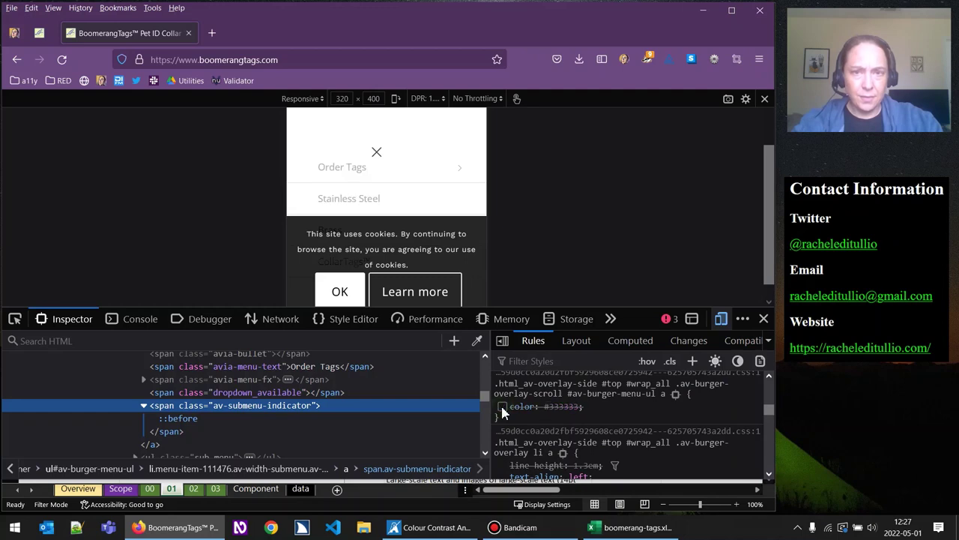
click(502, 407)
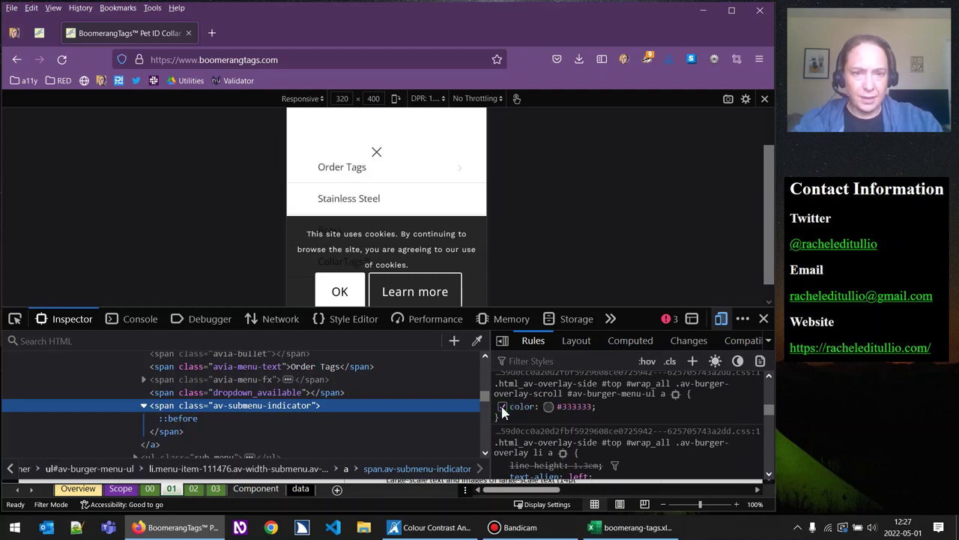
Copy the arrow's #333333 colour into Colour Contrast Analyser as foreground and sample the white menu as background #FFFFFF
click(582, 406)
key(ctrl+c)
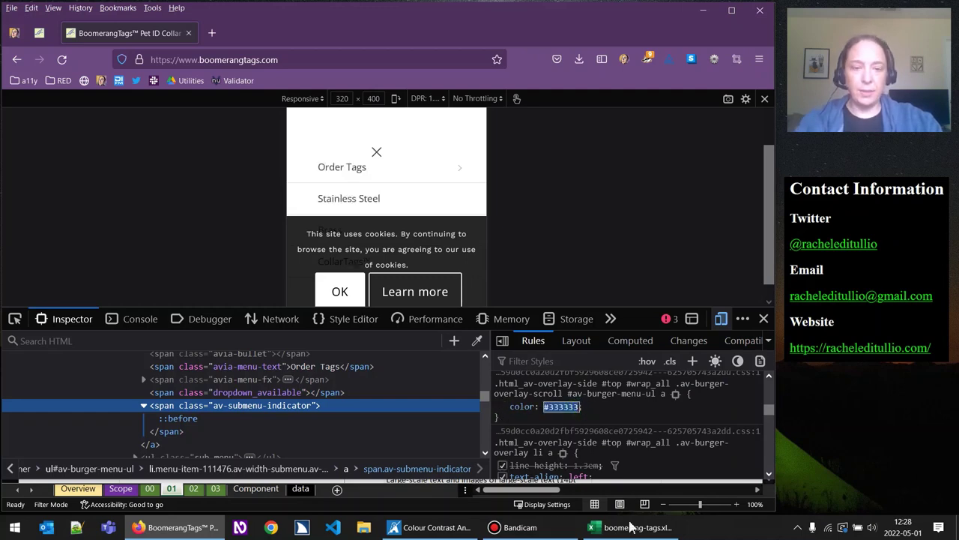
click(420, 528)
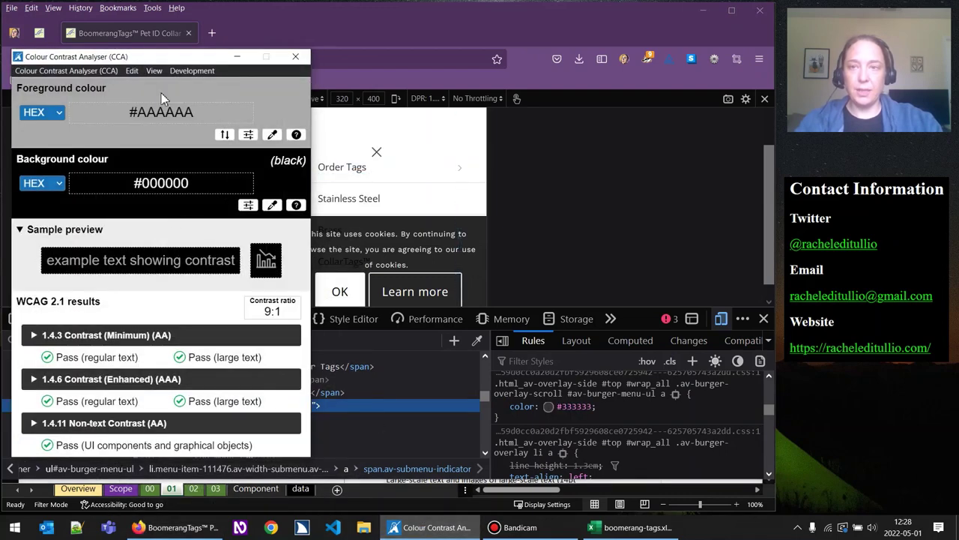
click(216, 108)
key(ctrl+v)
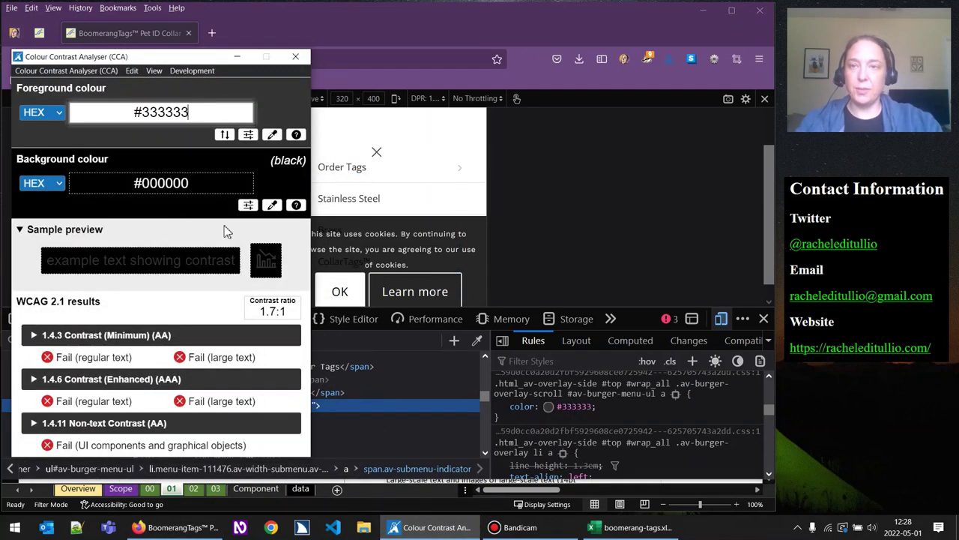
click(272, 205)
click(437, 169)
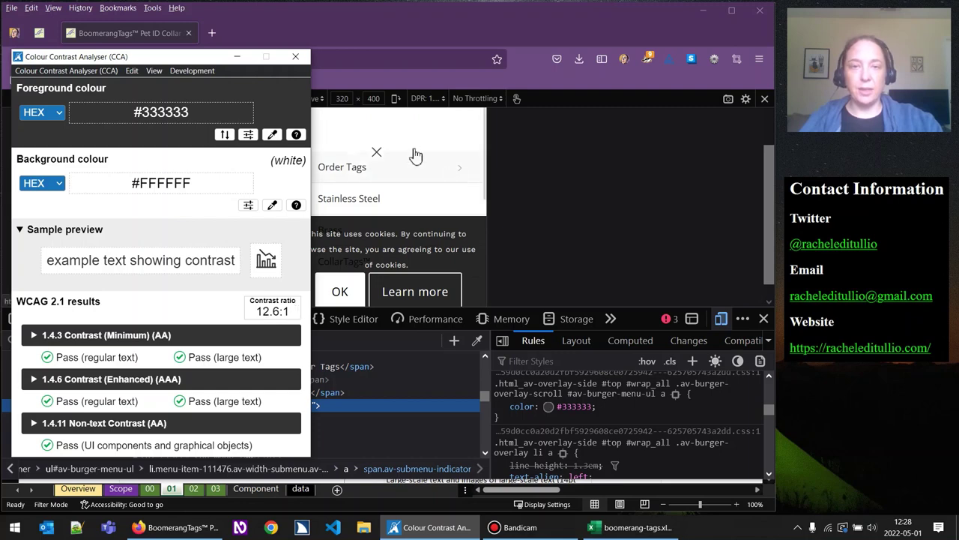
Return to Firefox and examine the mobile menu's items, including the expanded Order Tags submenu with its arrow and dash markers
click(238, 60)
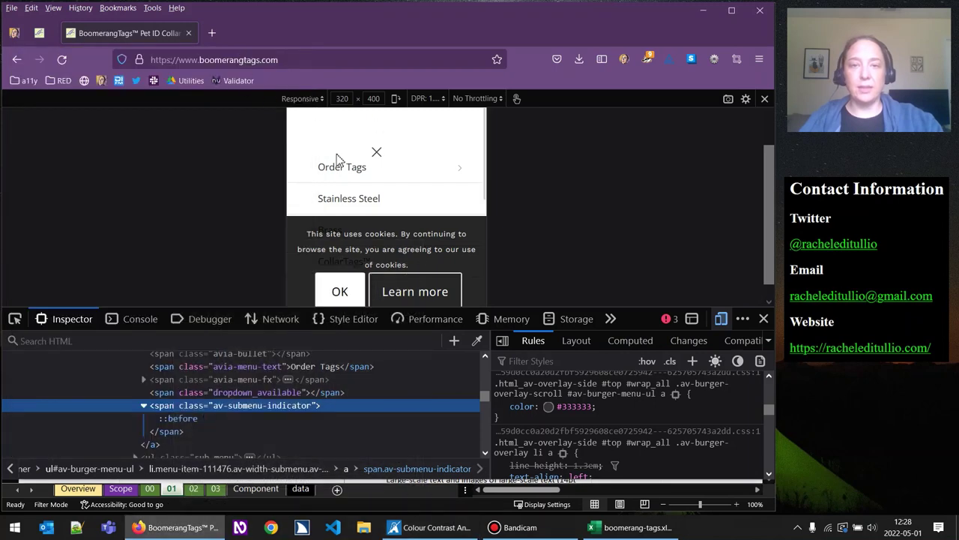
scroll(420, 182, down, 1)
scroll(420, 182, down, 3)
scroll(420, 182, up, 3)
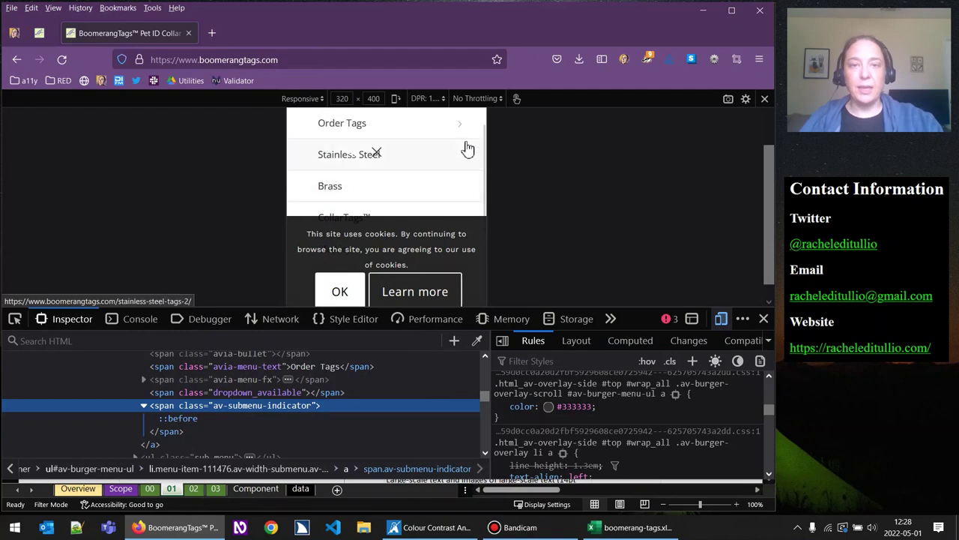
click(466, 129)
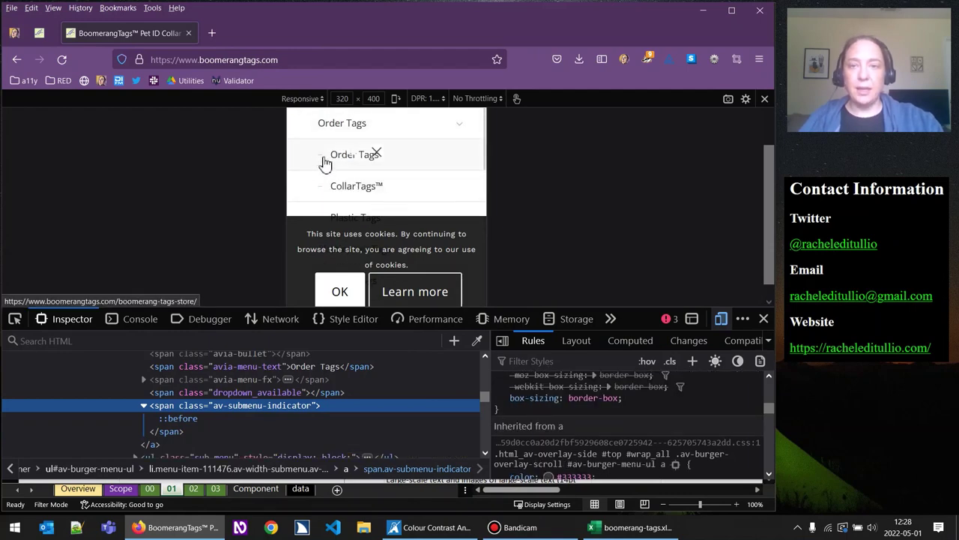
scroll(322, 191, down, 5)
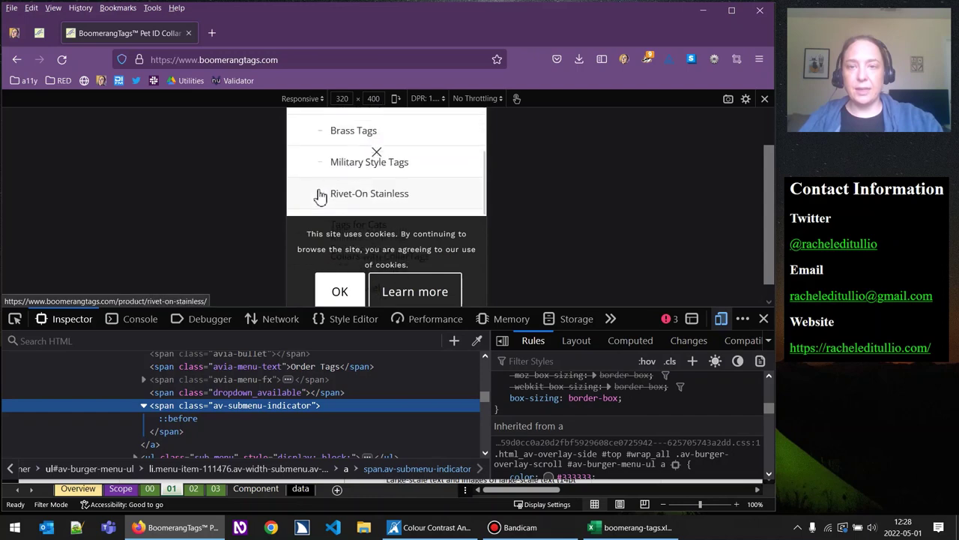
scroll(320, 199, down, 2)
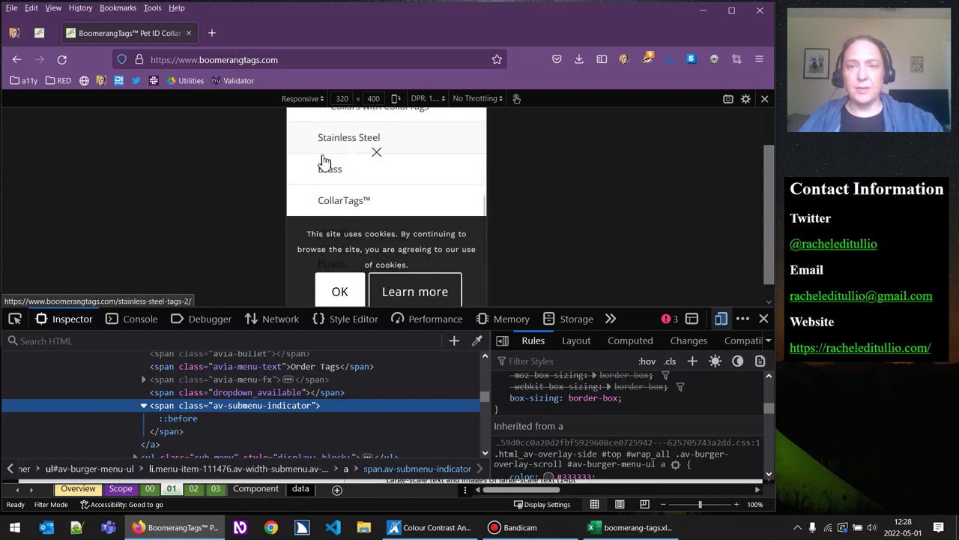
scroll(323, 157, up, 2)
scroll(323, 161, up, 6)
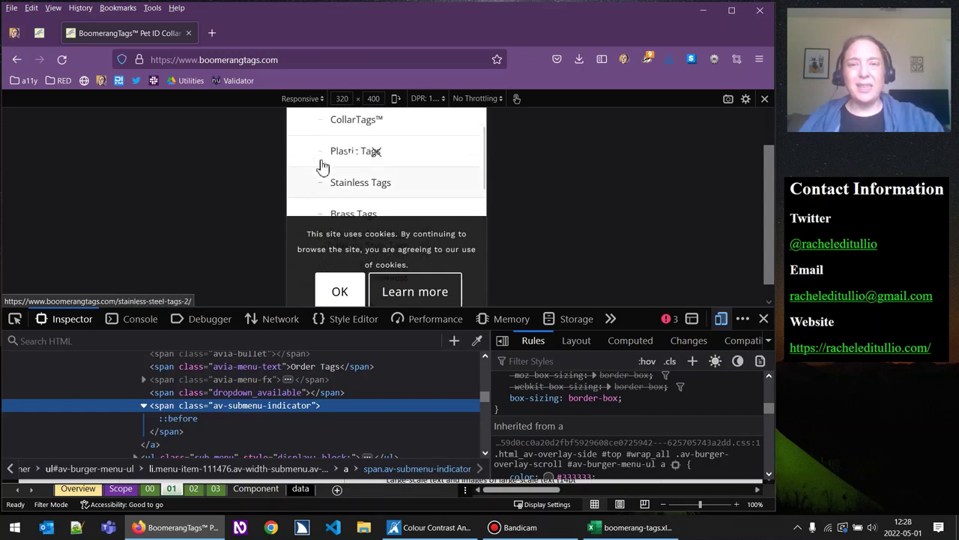
scroll(323, 166, down, 2)
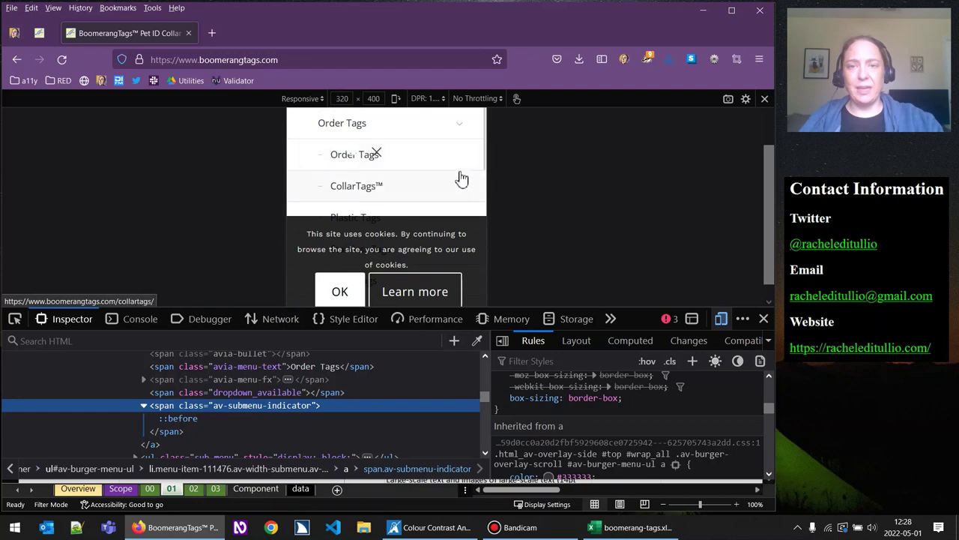
scroll(461, 178, down, 2)
scroll(460, 180, down, 2)
Close the mobile menu and restore the home page's desktop view without the developer tools
click(378, 152)
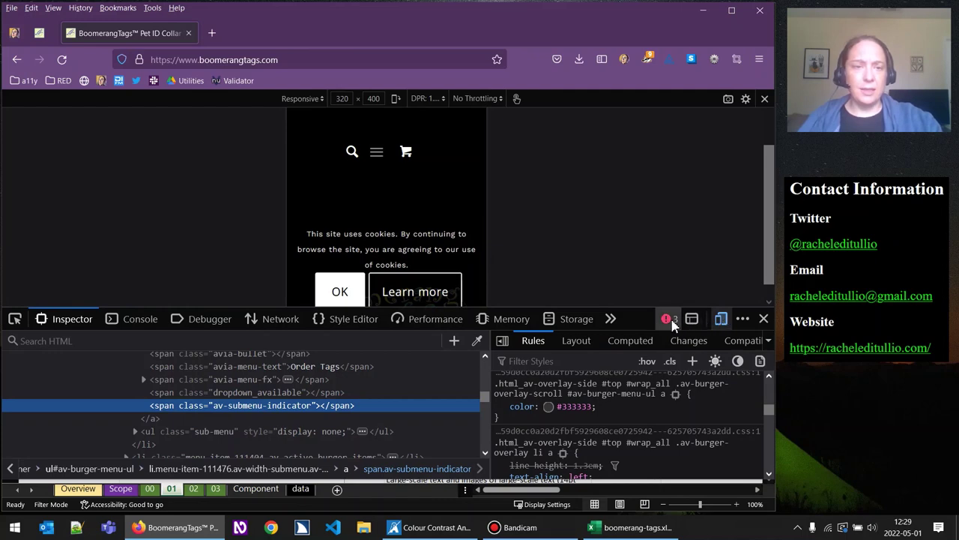
click(723, 319)
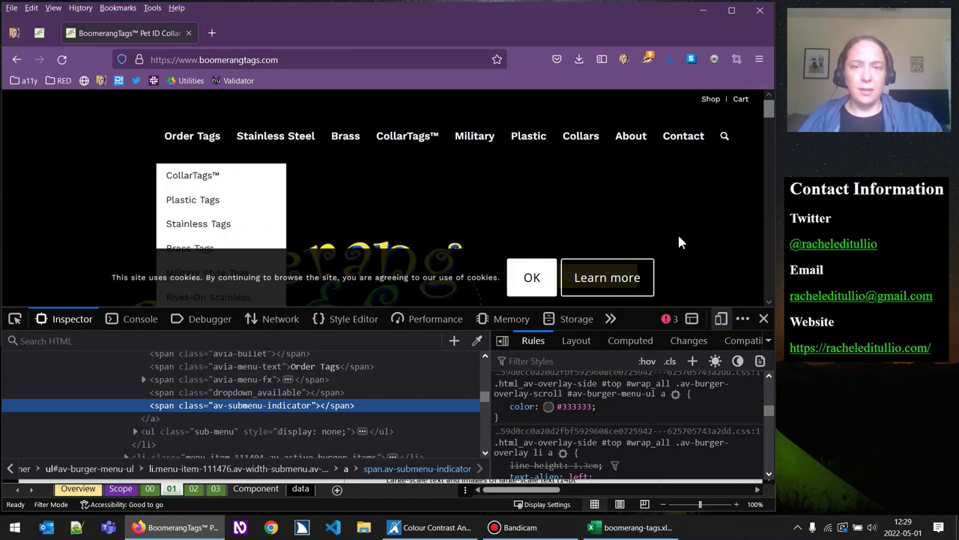
click(764, 318)
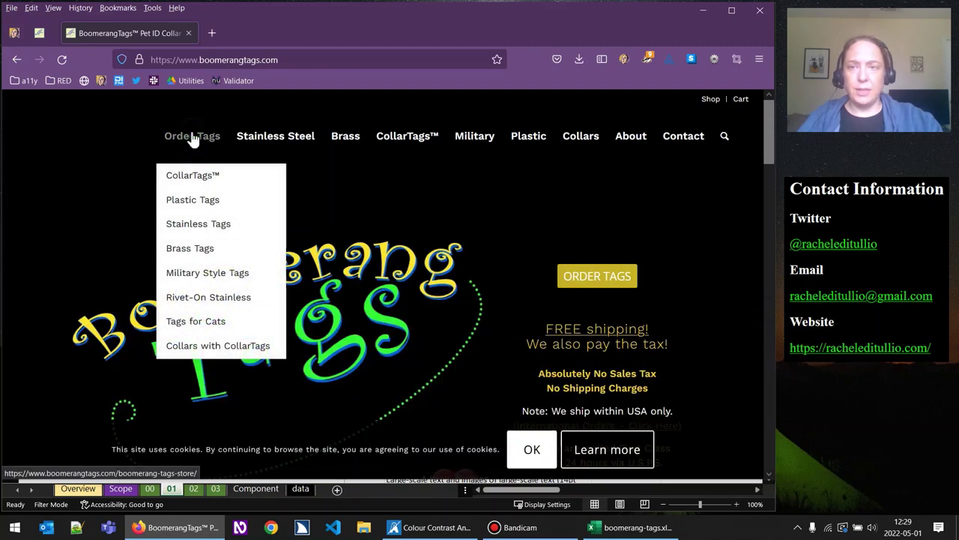
Switch to the Excel workbook and review the 1.4.3 Contrast (Minimum) criterion, with its Status cell selected
click(634, 527)
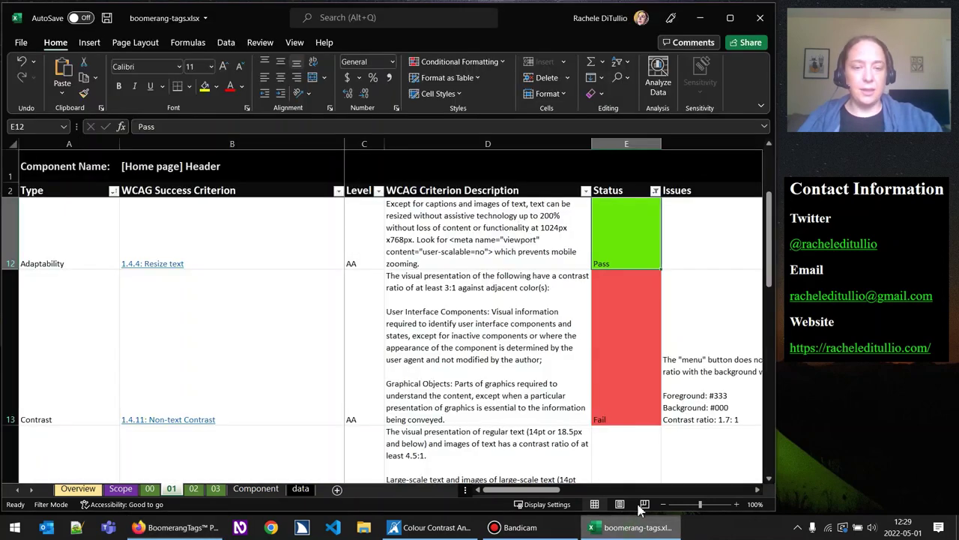
click(633, 382)
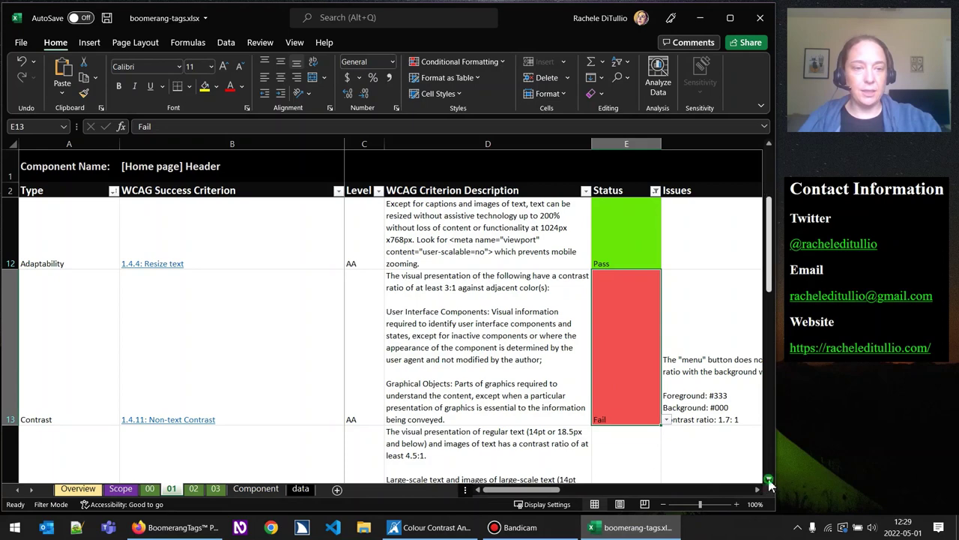
click(768, 478)
click(636, 386)
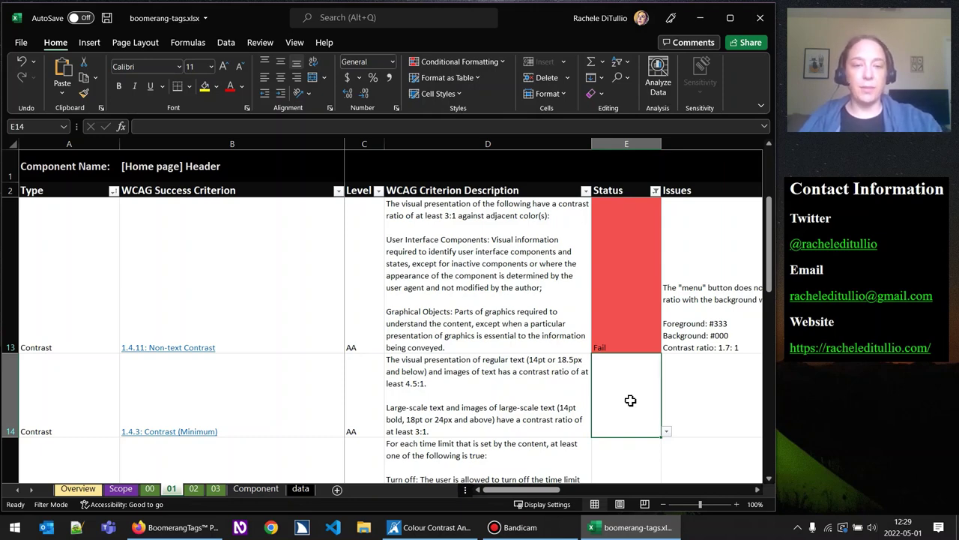
drag(768, 267, 768, 274)
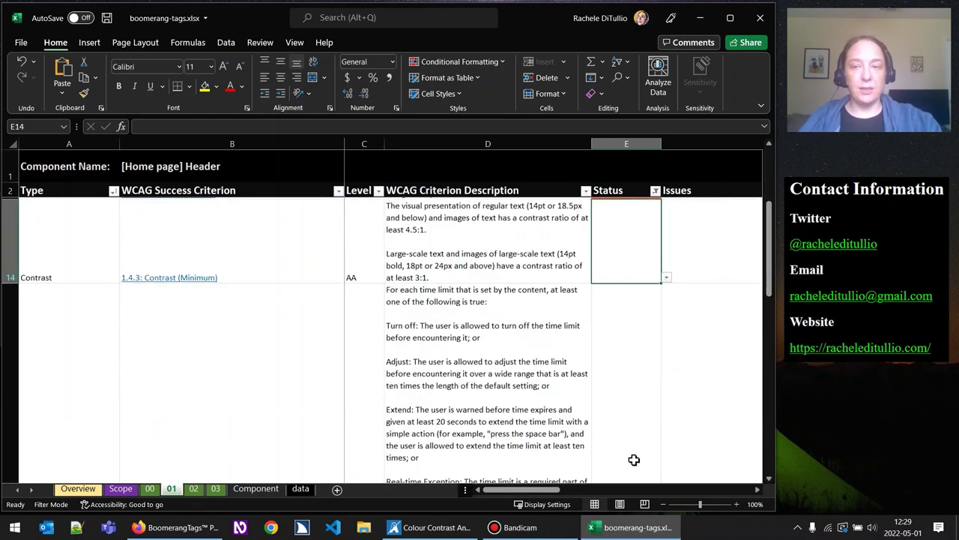
Switch to Firefox, inspect the Order Tags navigation link, and force the hover state on its anchor element
click(176, 527)
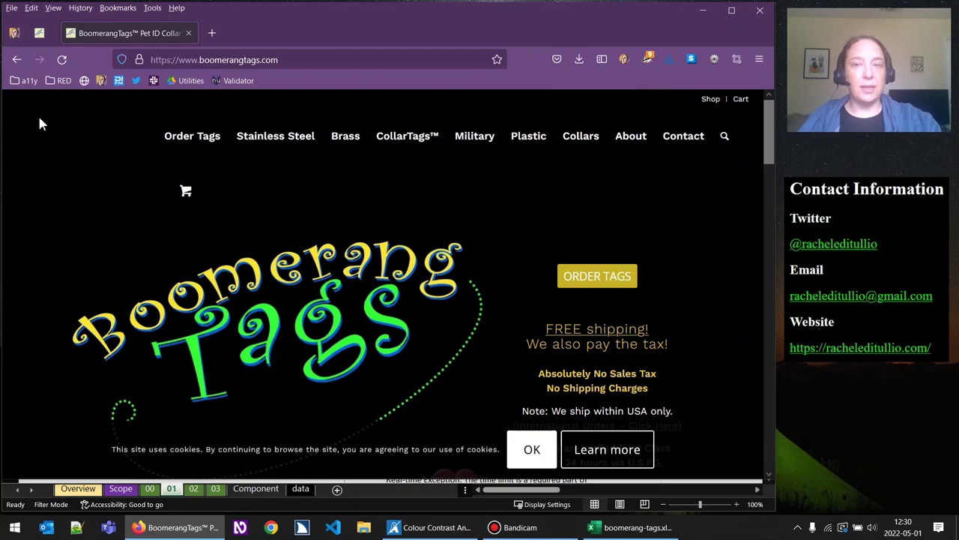
mouse_move(185, 143)
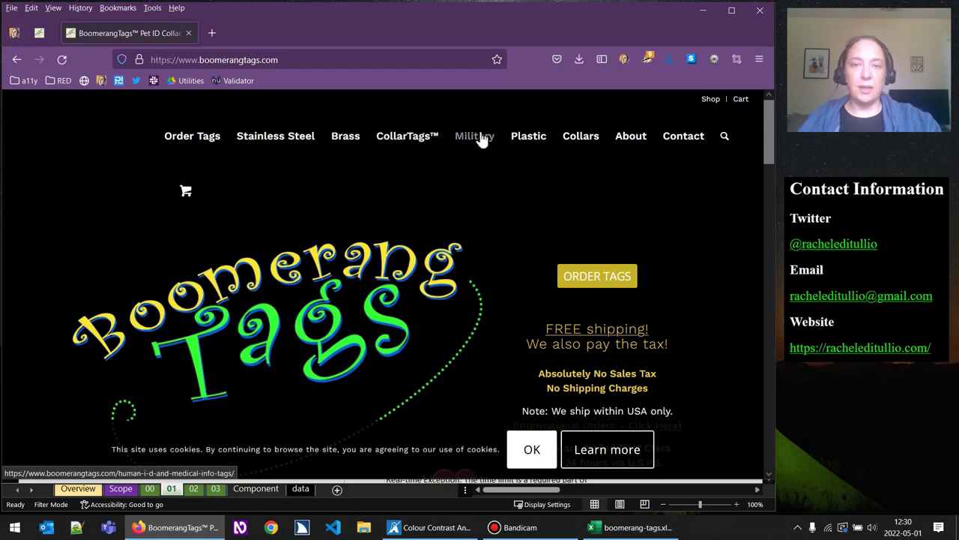
right_click(186, 138)
click(225, 344)
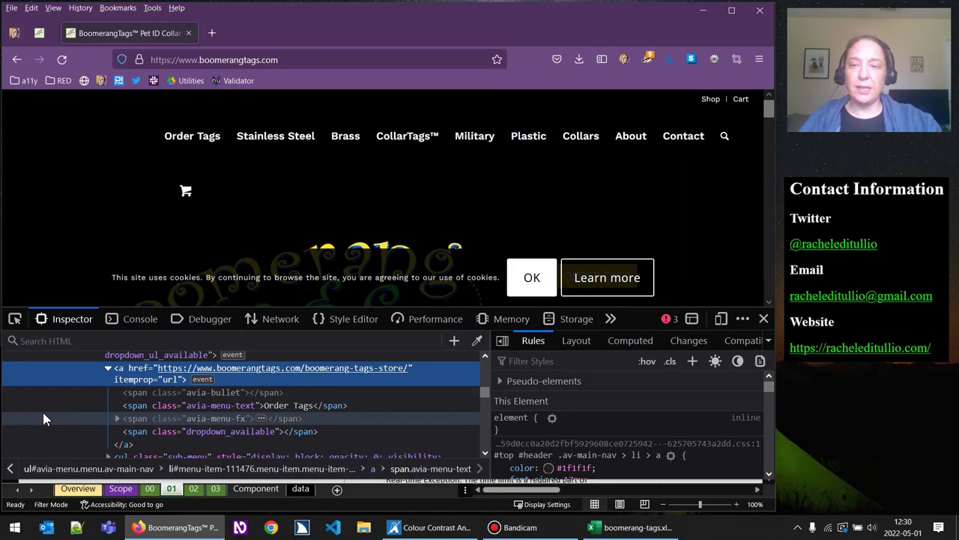
right_click(135, 380)
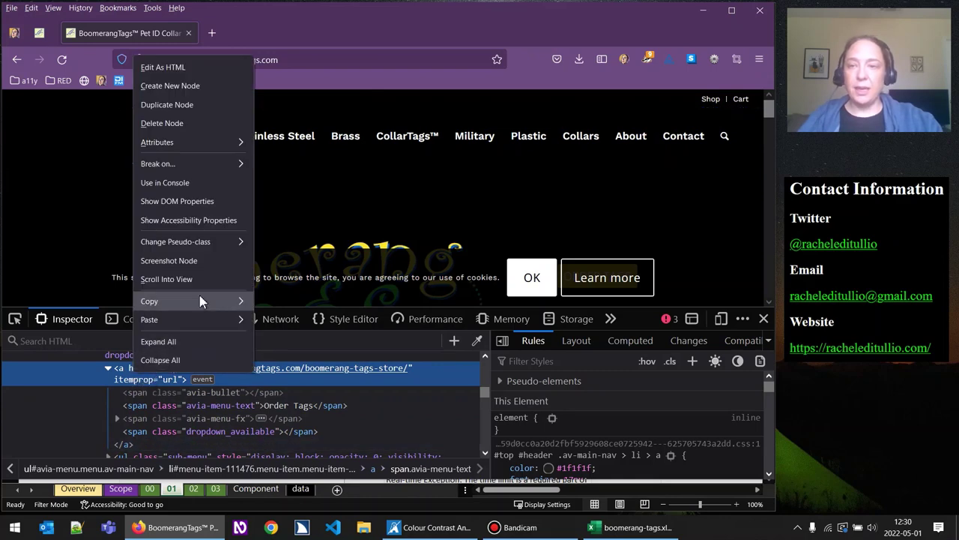
mouse_move(205, 299)
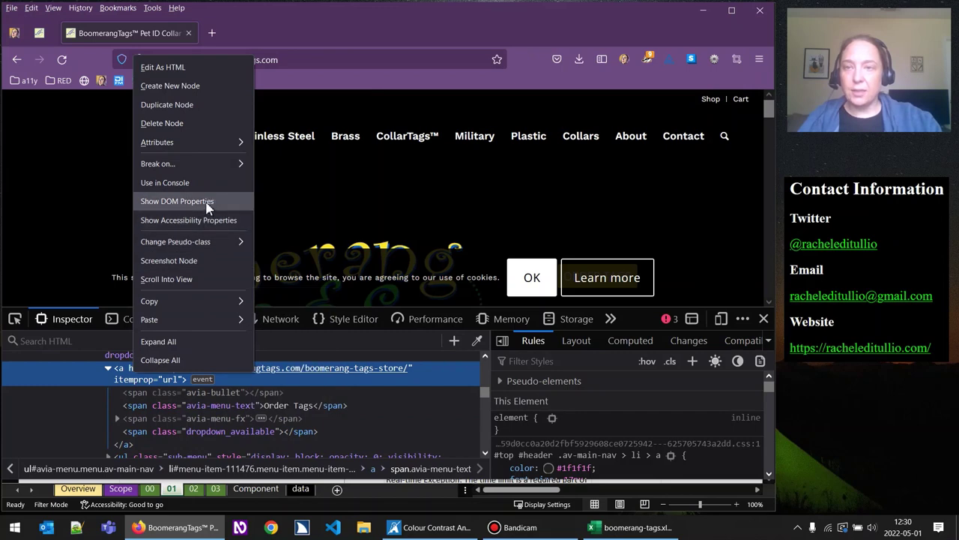
mouse_move(240, 242)
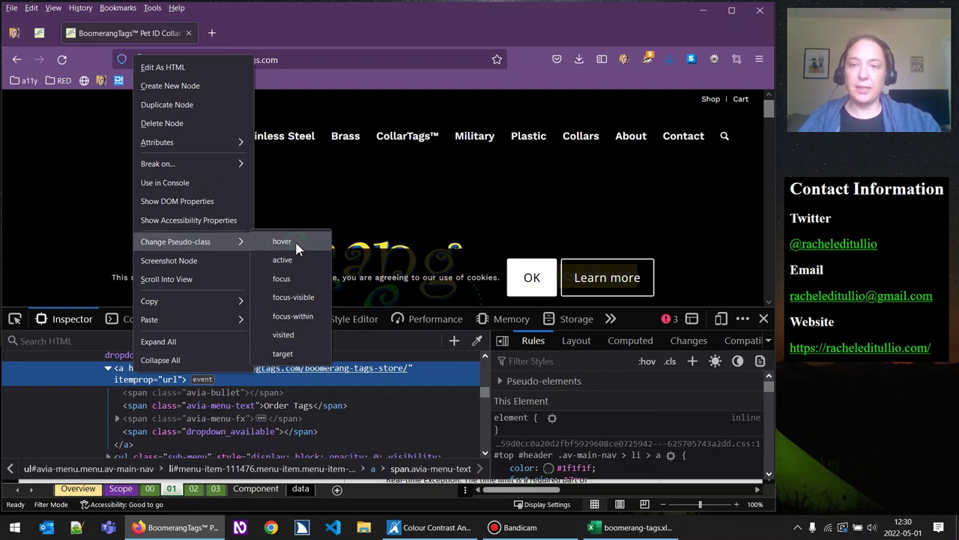
click(282, 242)
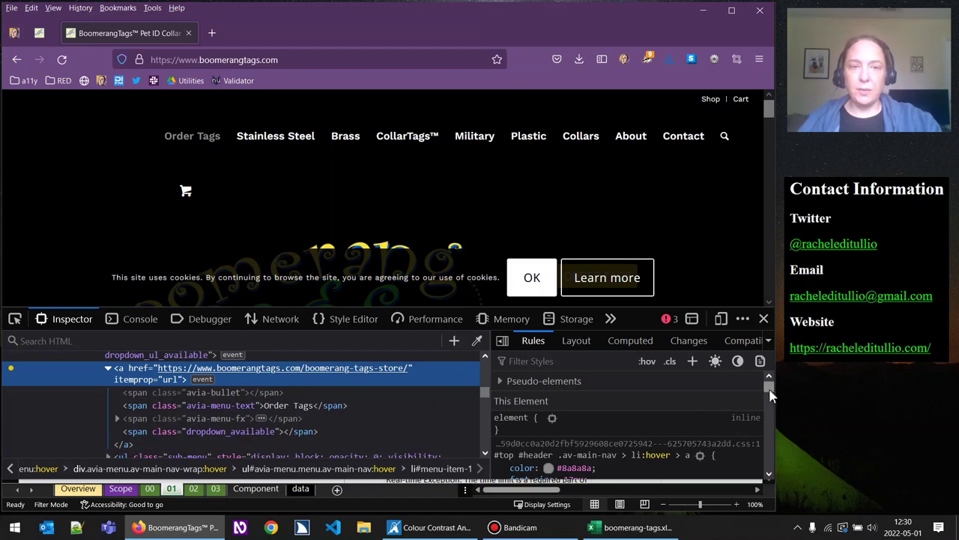
Copy the Order Tags link's hover colour #8a8a8a and check that declaration by toggling it, leaving it enabled
drag(769, 386, 770, 392)
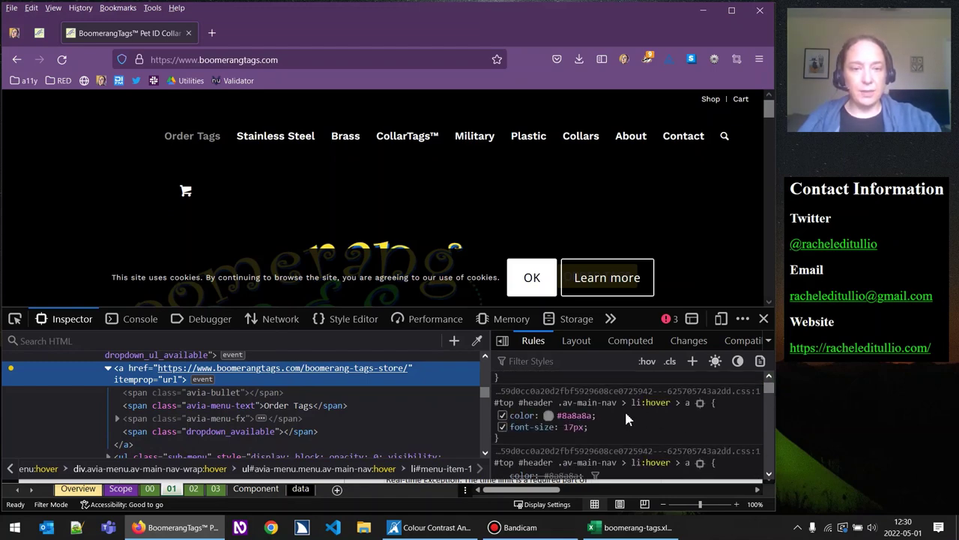
click(575, 415)
key(ctrl+c)
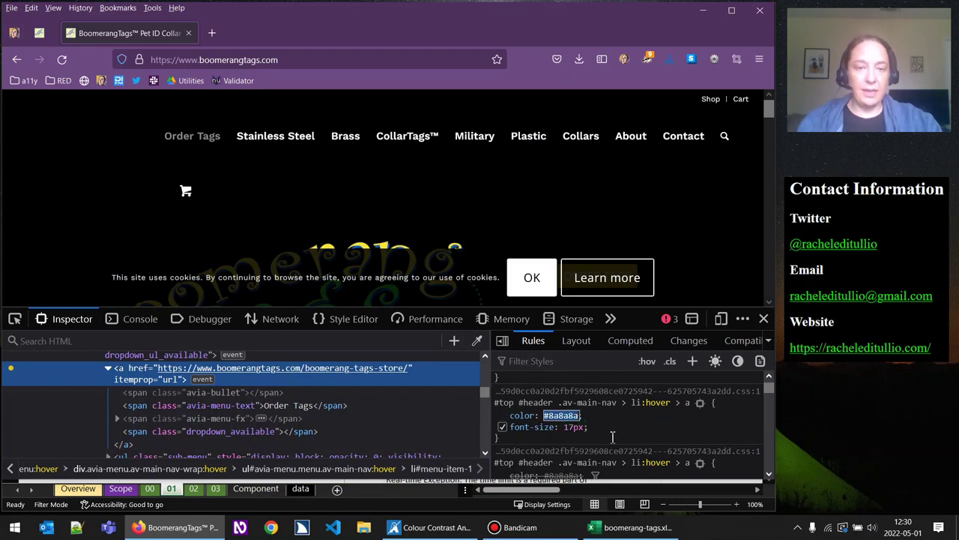
click(621, 420)
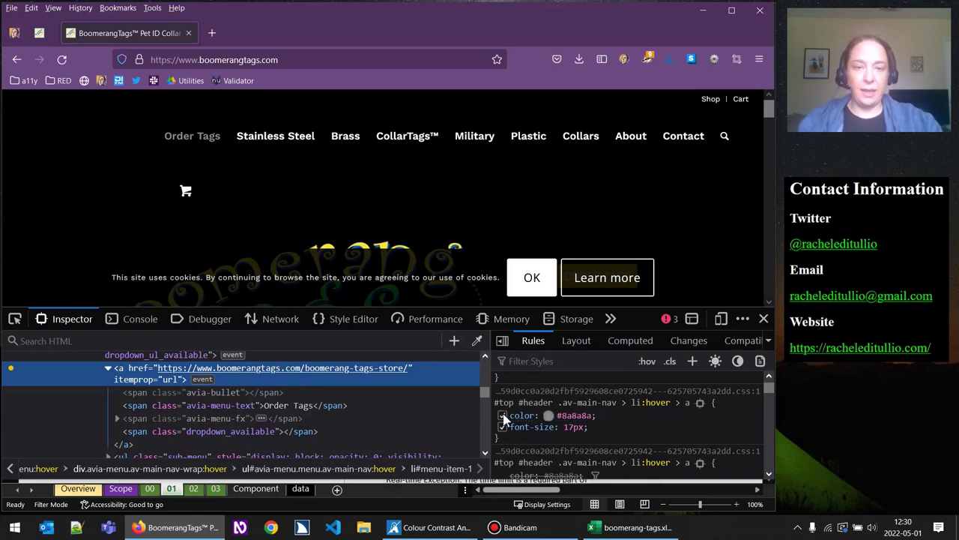
click(502, 416)
click(502, 417)
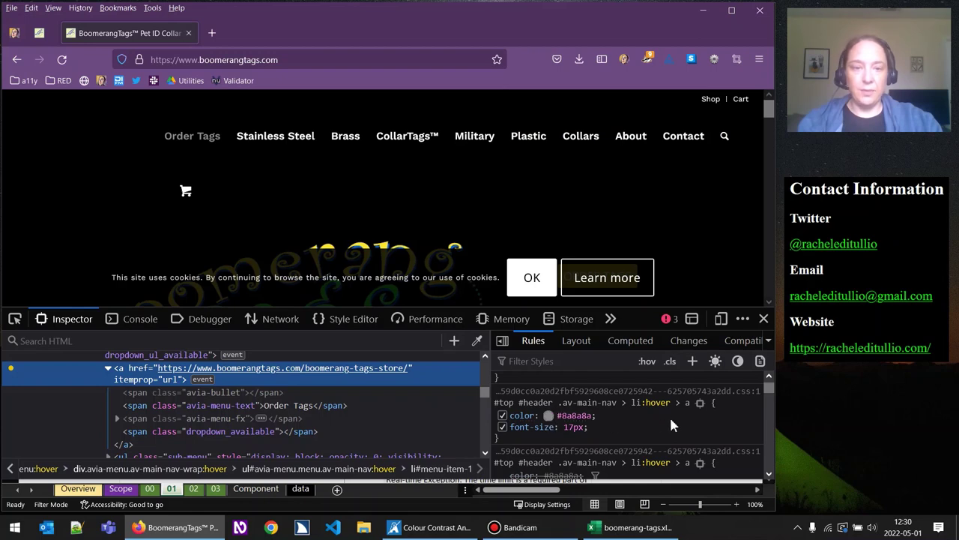
Set Colour Contrast Analyser's foreground to #8A8A8A, sample the black header as background #000000, compare them with the page, and minimize the analyser
click(439, 529)
click(229, 113)
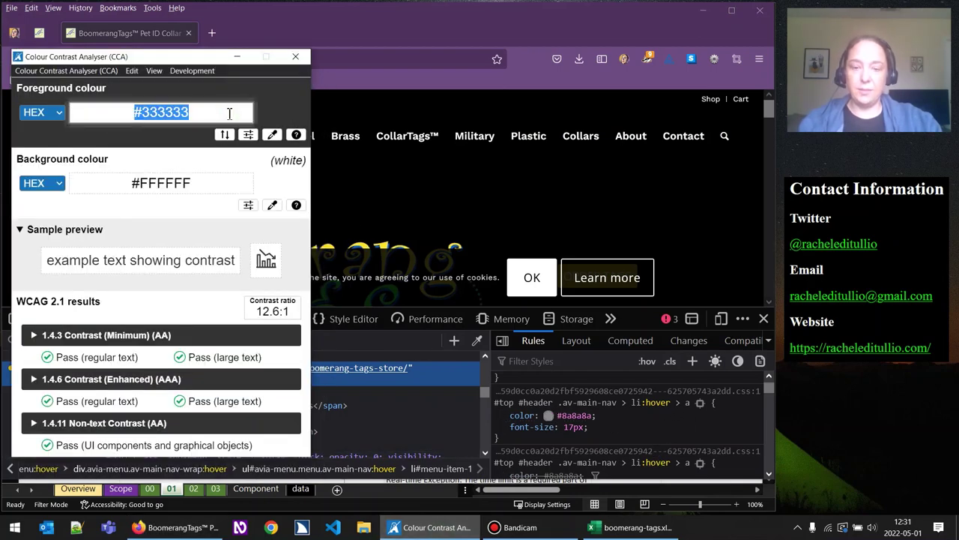
key(ctrl+v)
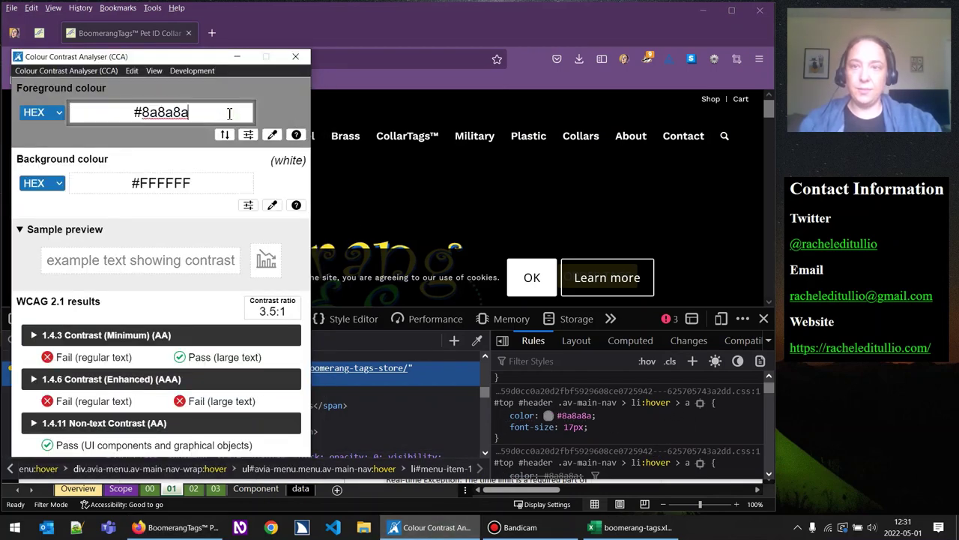
click(274, 212)
click(390, 186)
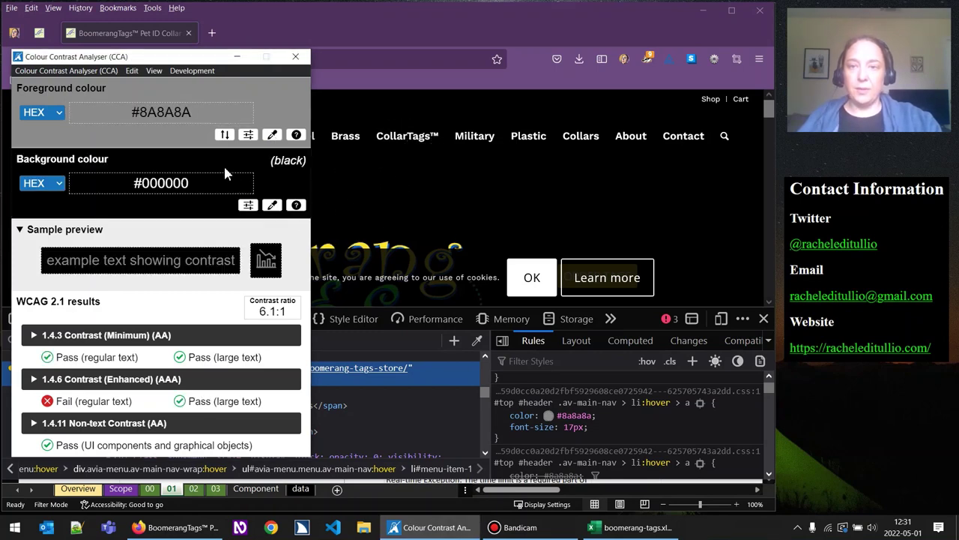
drag(263, 60, 545, 65)
mouse_move(214, 140)
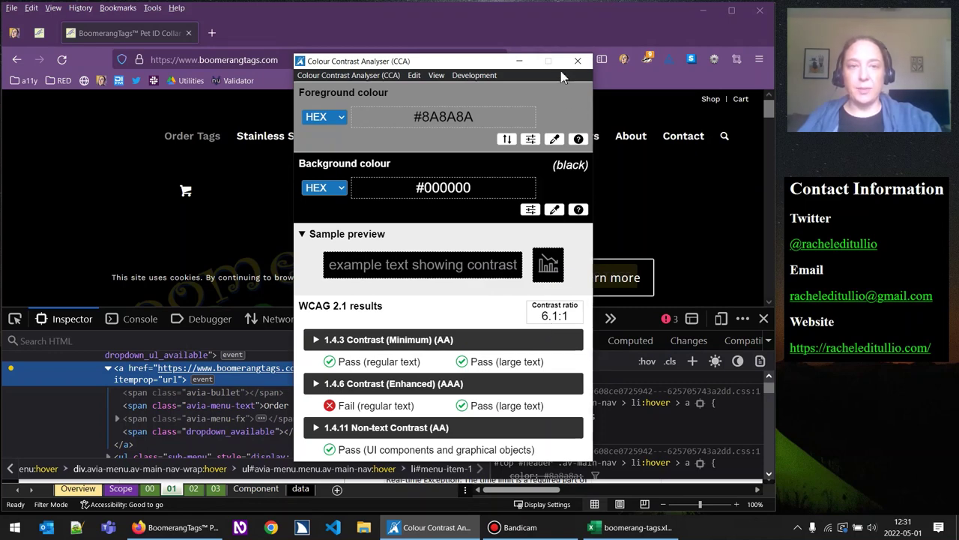
click(521, 61)
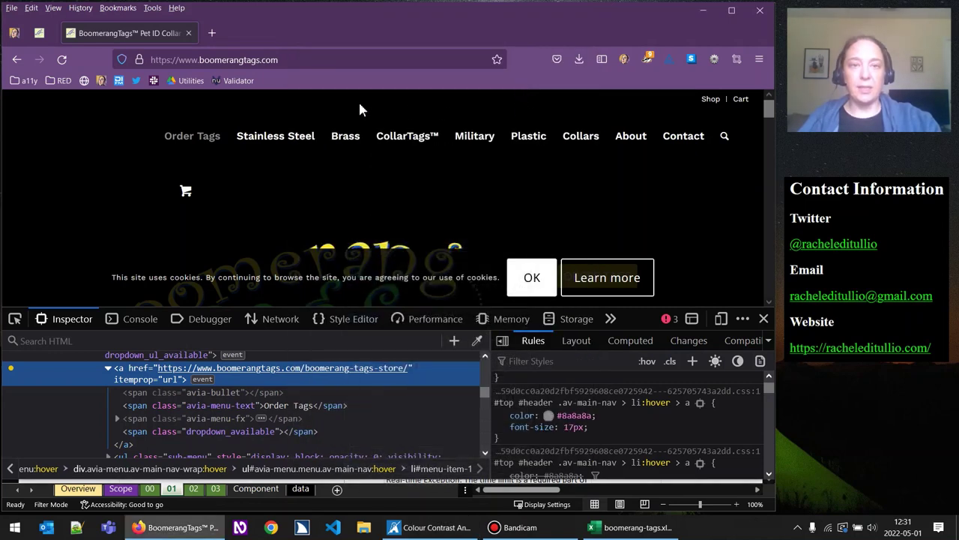
Try to keep the About submenu displayed by inspecting its first link and disabling the parent list's opacity and visibility declarations
mouse_move(210, 183)
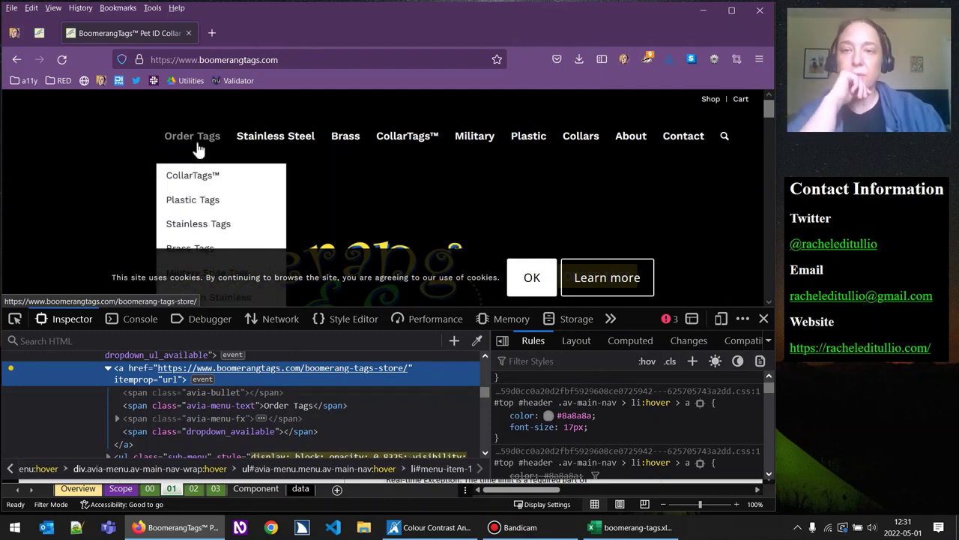
mouse_move(621, 137)
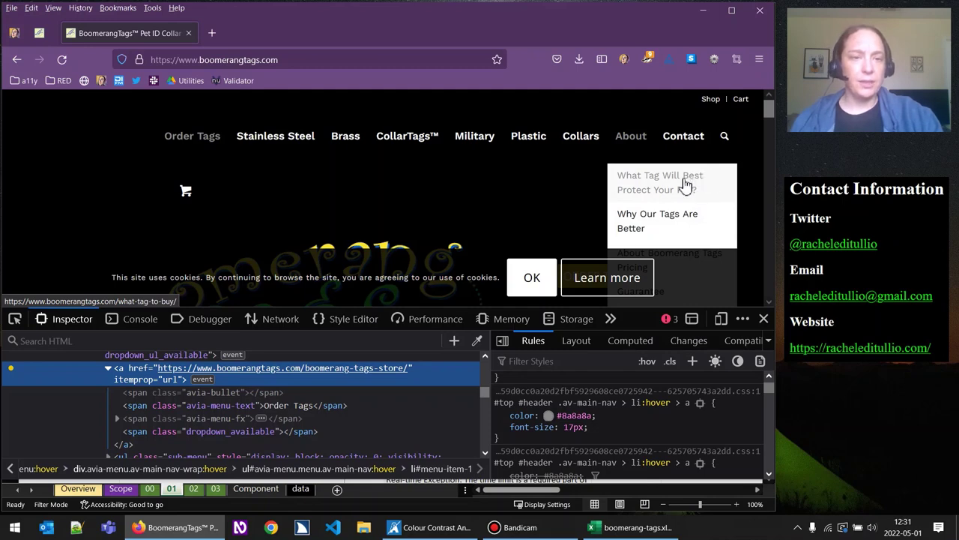
right_click(685, 184)
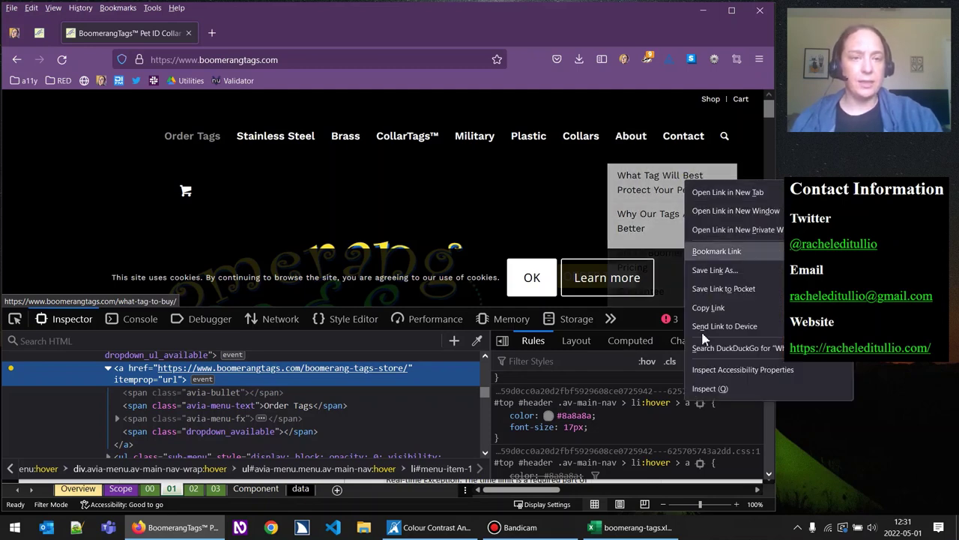
click(712, 391)
scroll(196, 392, up, 3)
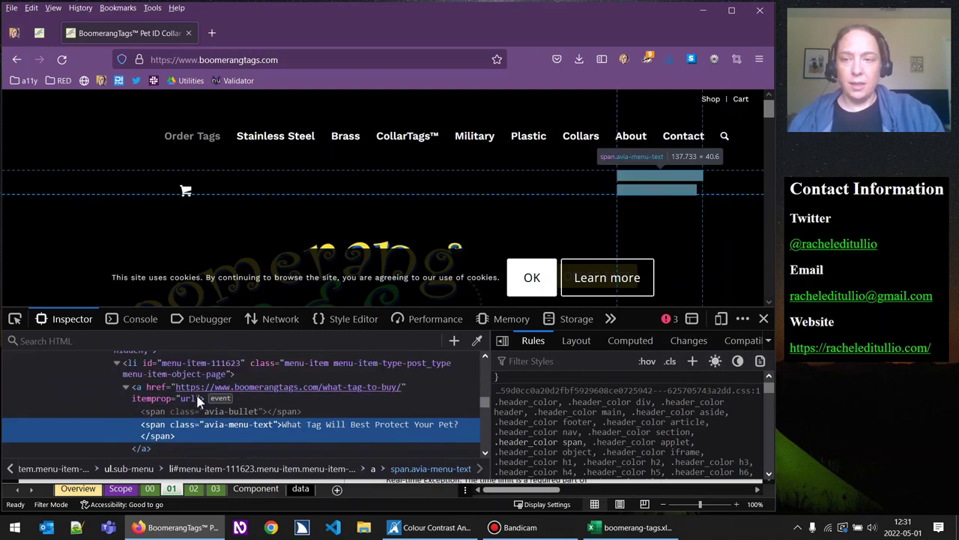
click(173, 400)
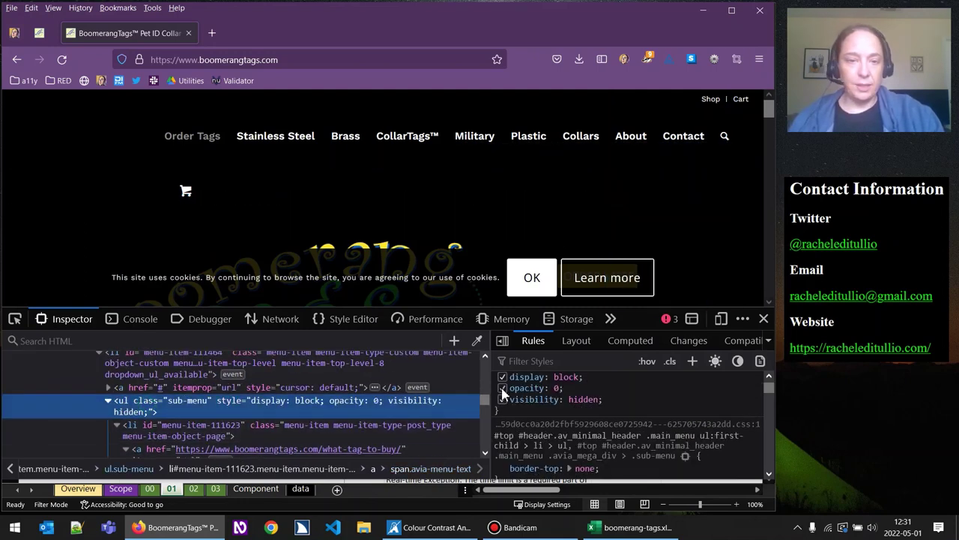
click(503, 387)
click(503, 398)
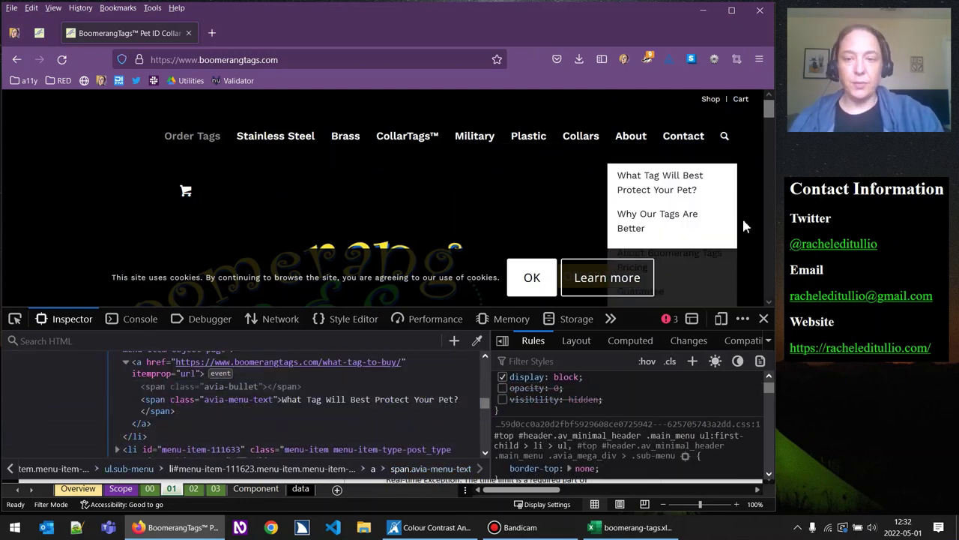
Reselect the About menu's sub-menu list in the markup and disable its inline opacity: 0 and visibility: hidden declarations
right_click(668, 180)
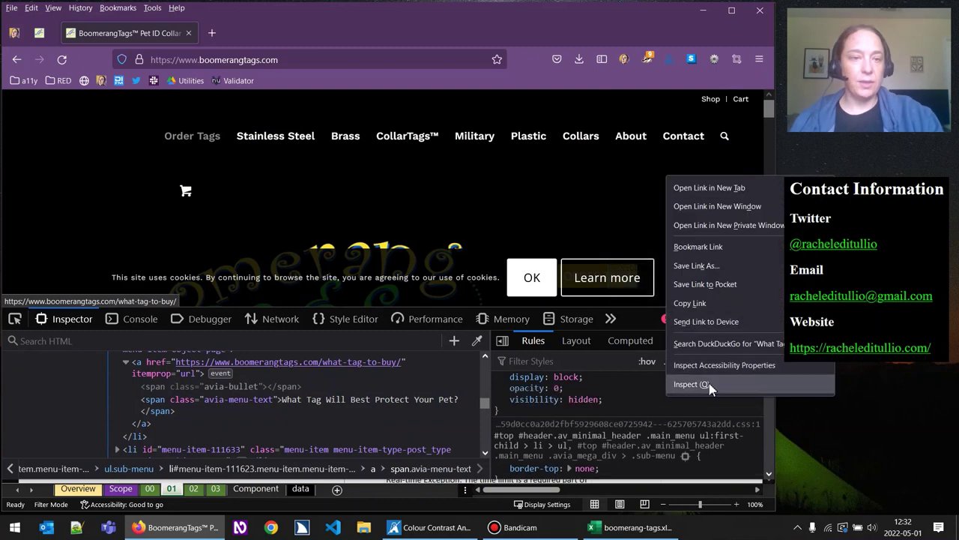
click(160, 388)
scroll(154, 405, up, 3)
click(149, 424)
click(152, 404)
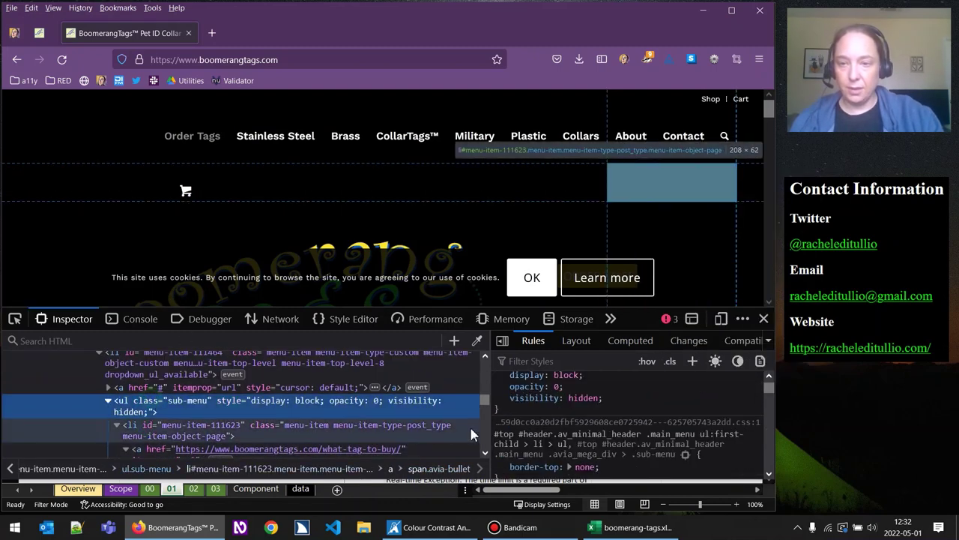
click(502, 386)
click(502, 398)
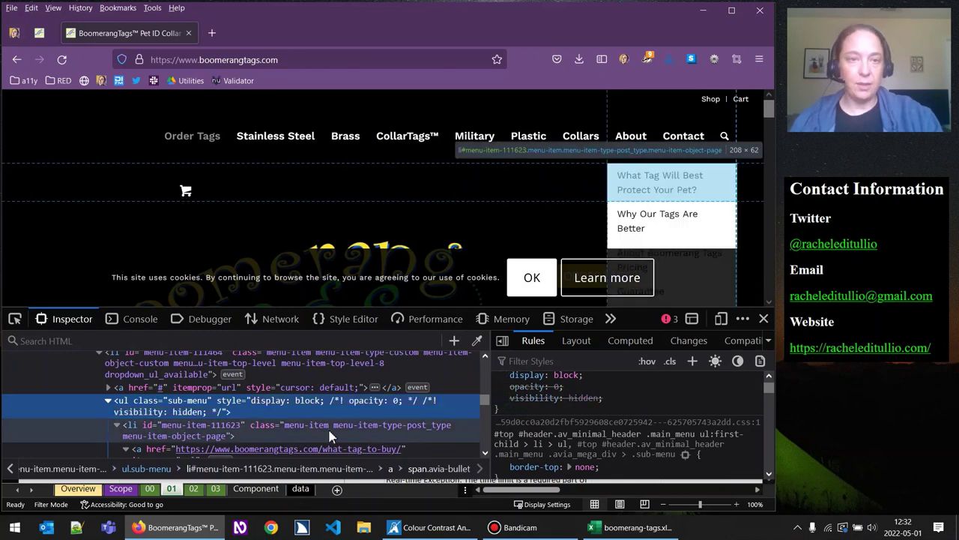
Force the hover state on the "What Tag Will Best Protect Your Pet?" anchor and find the hover rule setting its text colour
scroll(257, 420, down, 3)
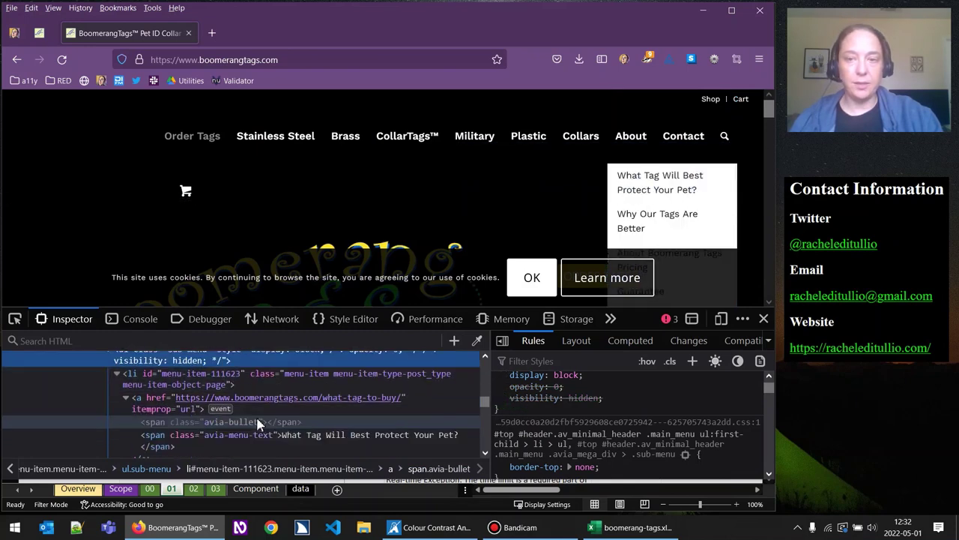
click(174, 376)
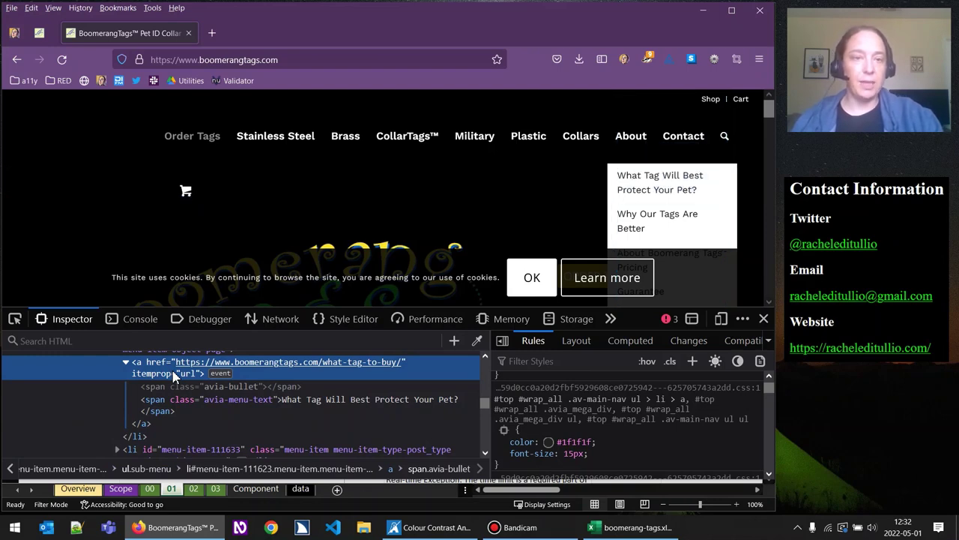
right_click(159, 367)
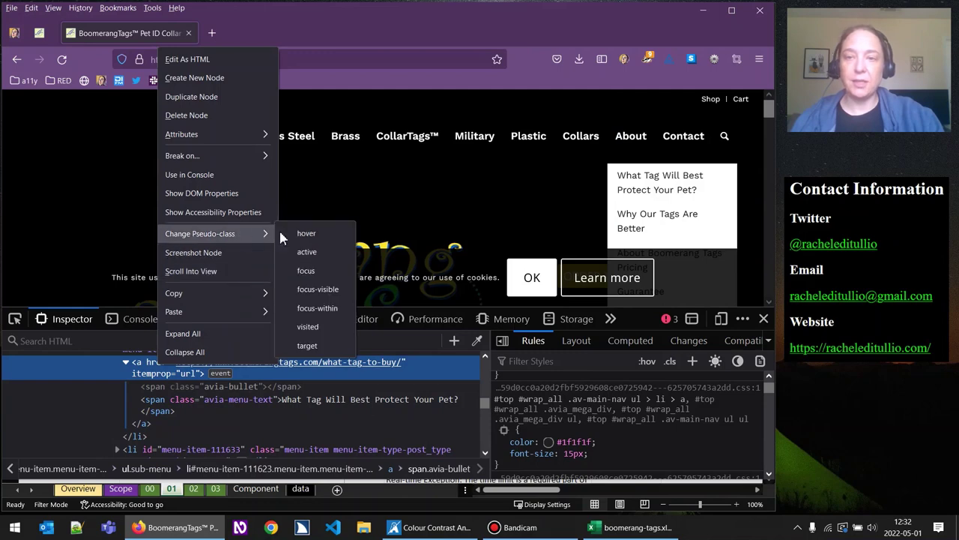
click(304, 233)
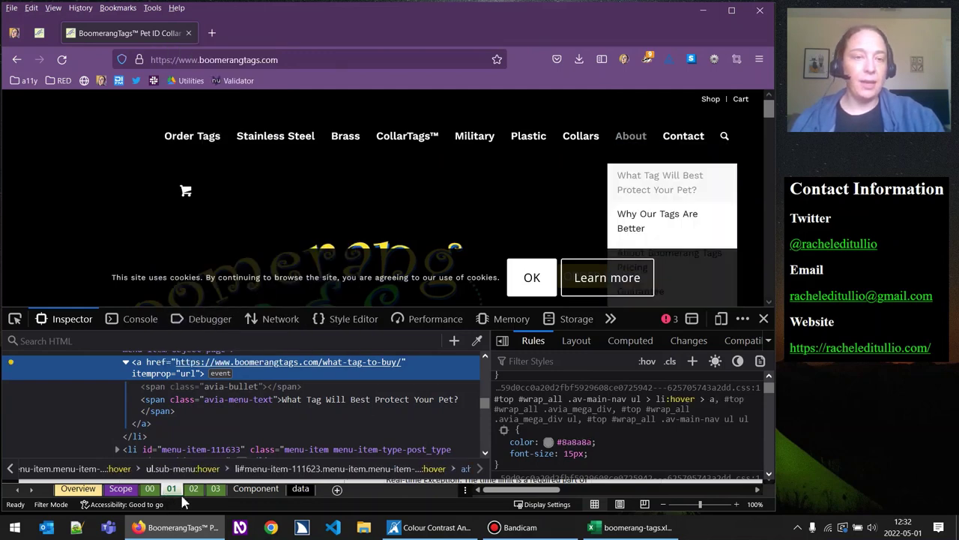
scroll(768, 385, up, 2)
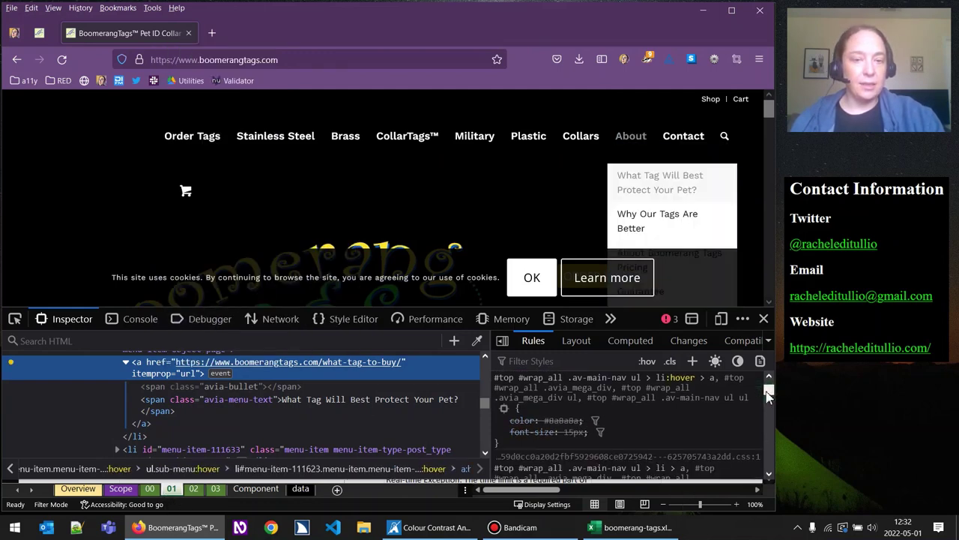
scroll(600, 434, down, 2)
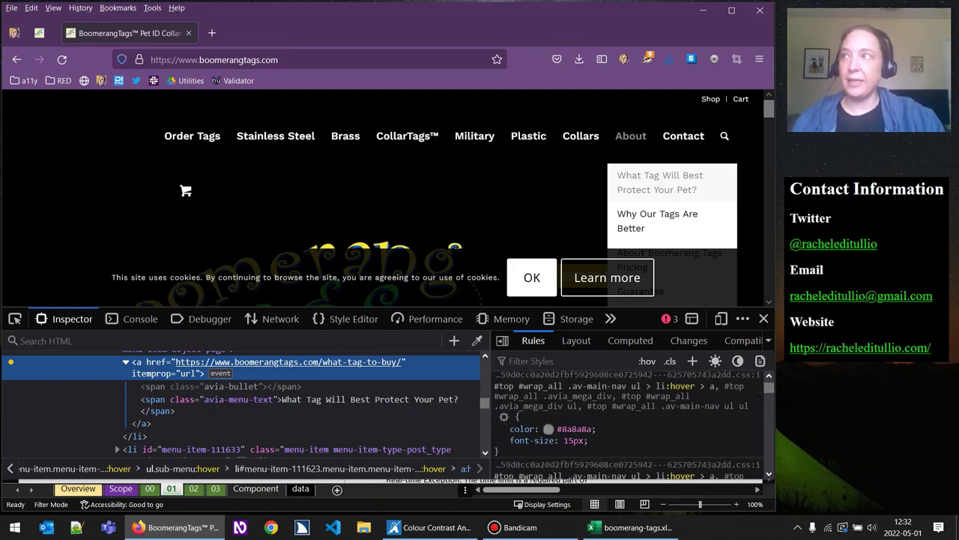
Find the hover rule that sets the submenu link's background colour and copy its value #f8f8f8, with Colour Contrast Analyser moved aside
click(434, 527)
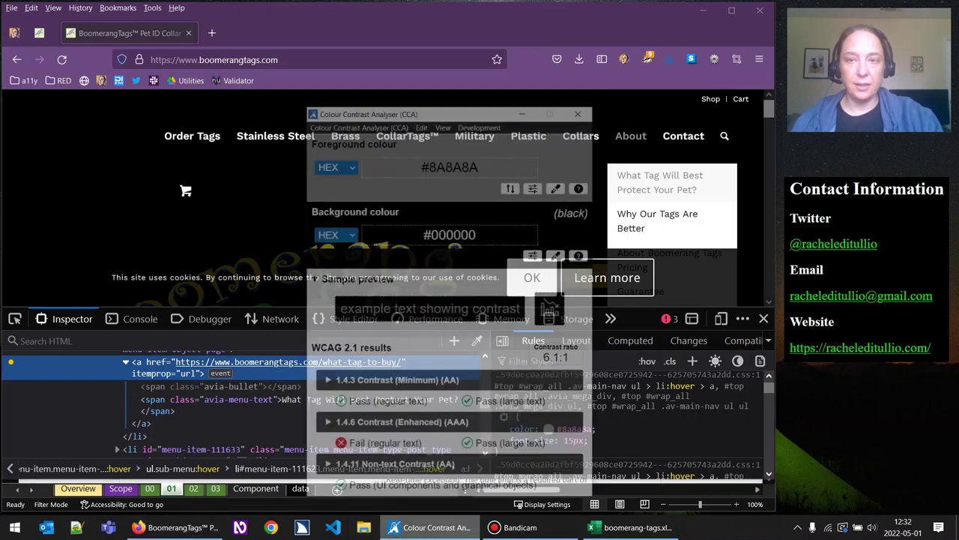
drag(425, 62, 205, 58)
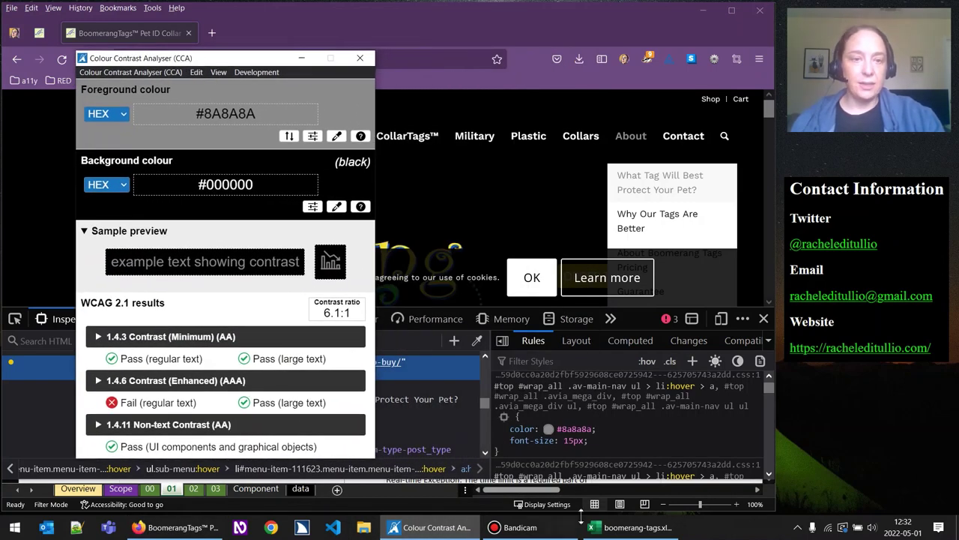
click(678, 434)
scroll(678, 435, down, 2)
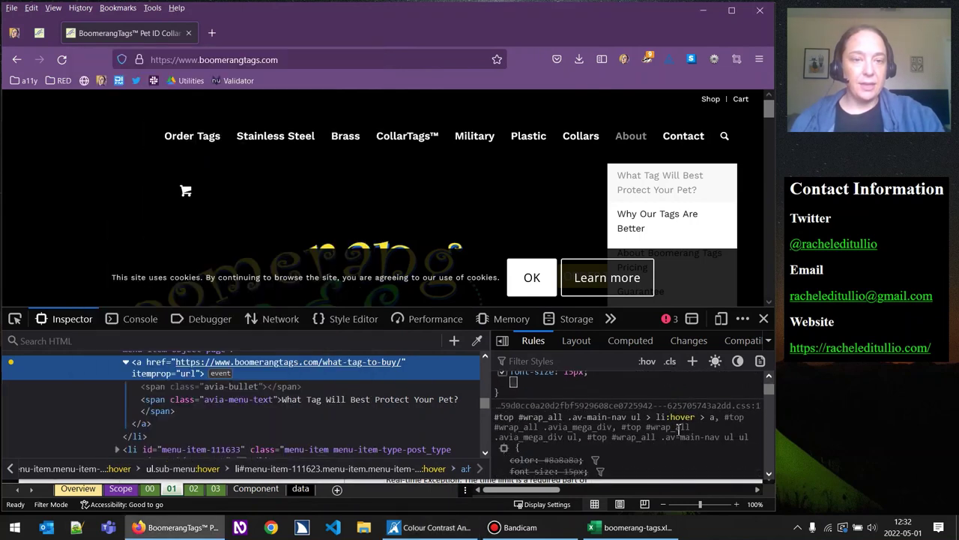
scroll(677, 435, down, 5)
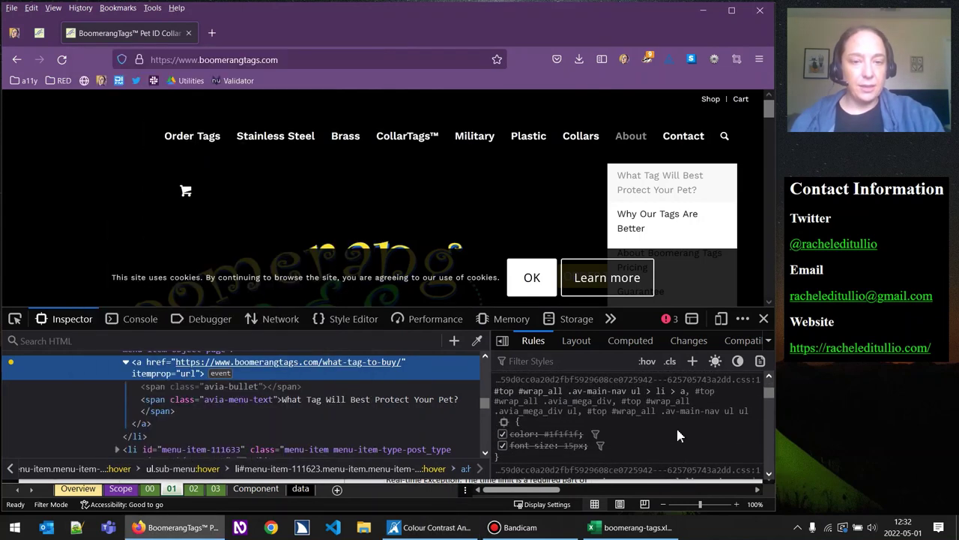
scroll(678, 422, down, 6)
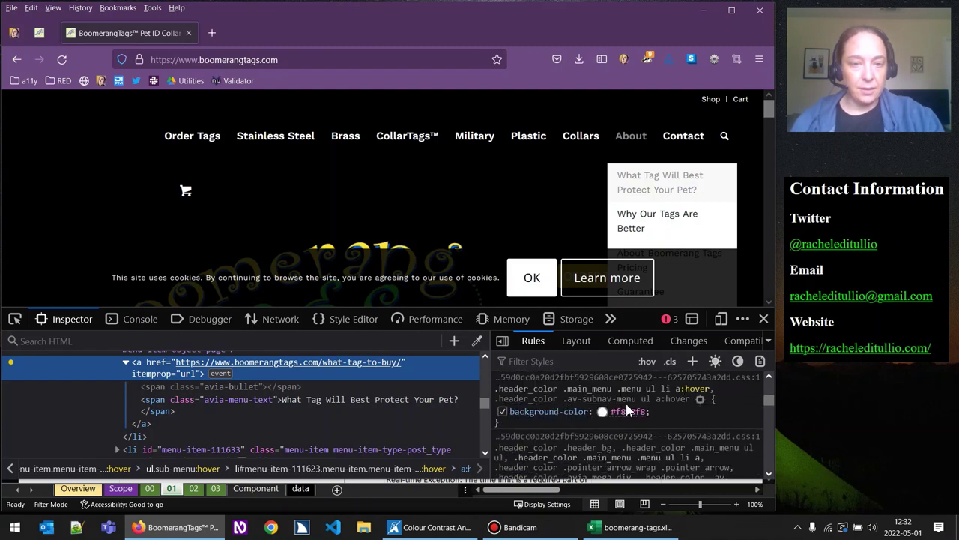
click(627, 411)
key(ctrl+c)
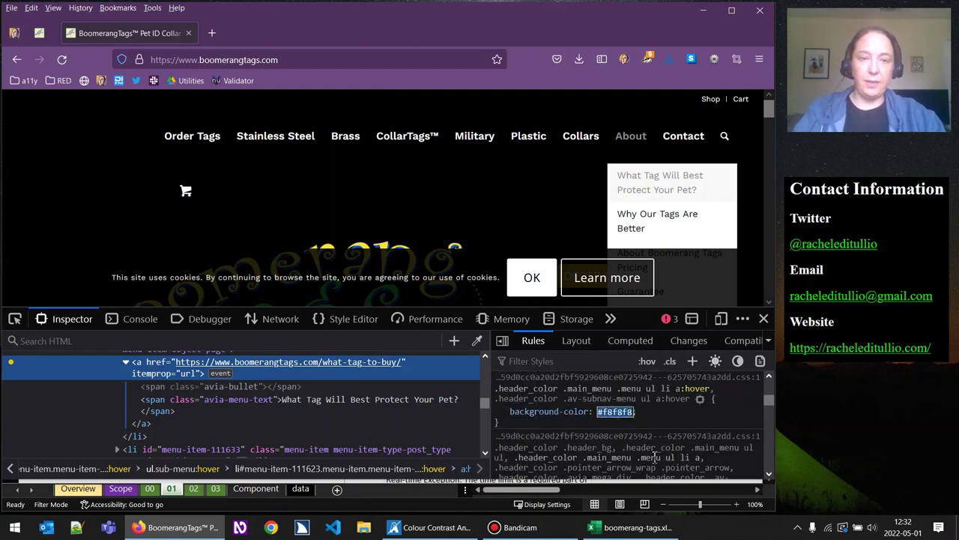
Switch to Colour Contrast Analyser and set the background colour to the copied #F8F8F8
click(633, 527)
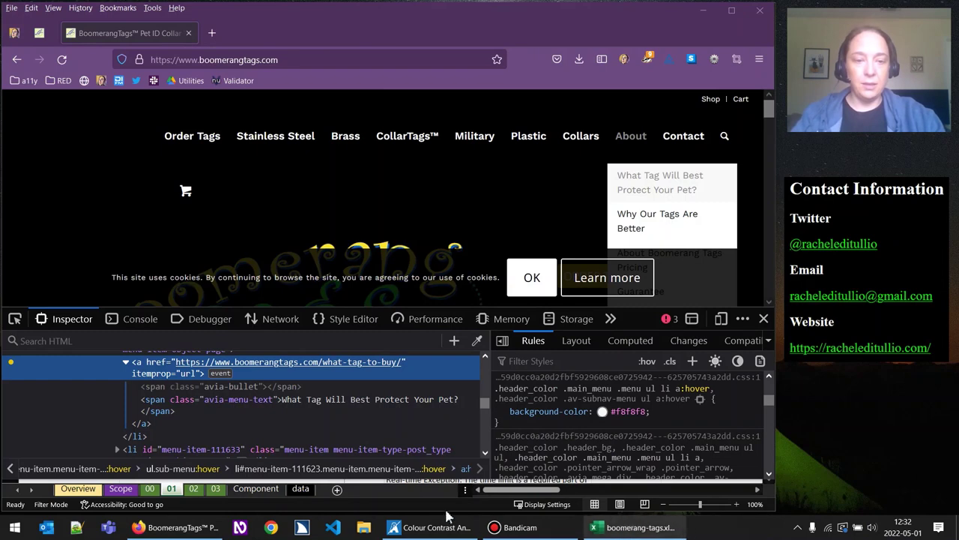
click(413, 525)
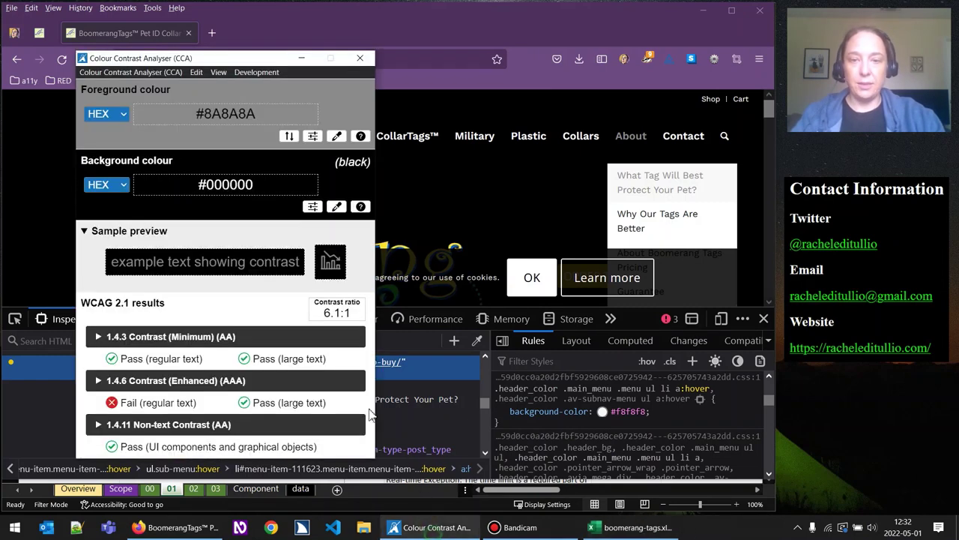
click(279, 188)
key(ctrl+v)
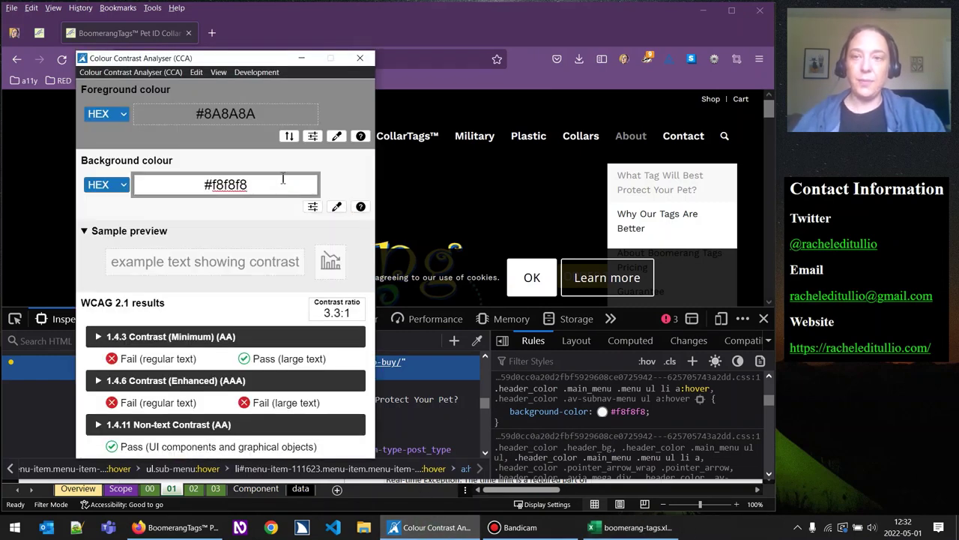
click(274, 158)
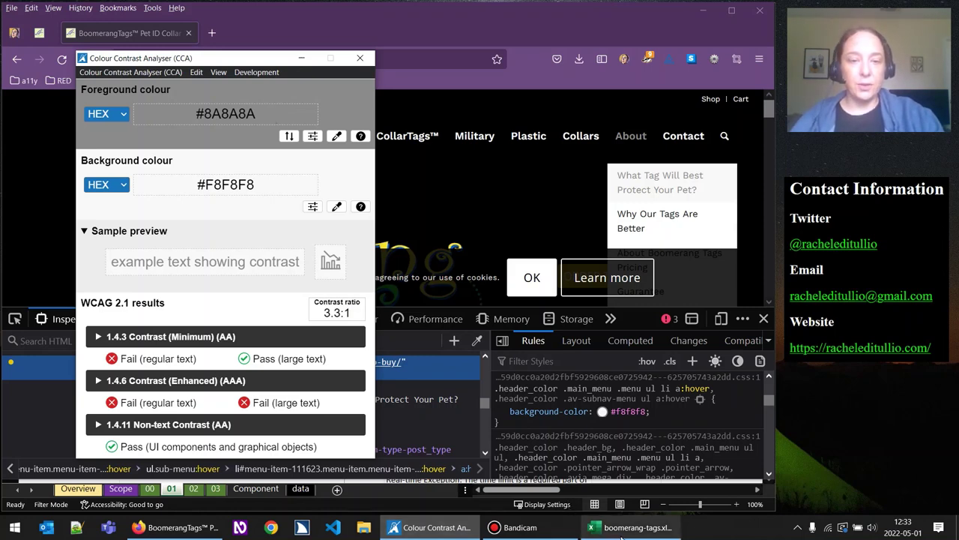
In Excel, enter as the 1.4.3 issue: "Regular text does not have a 4.5:1 contrast ratio. Users with low vision may have difficulty seeing this text."
mouse_move(621, 536)
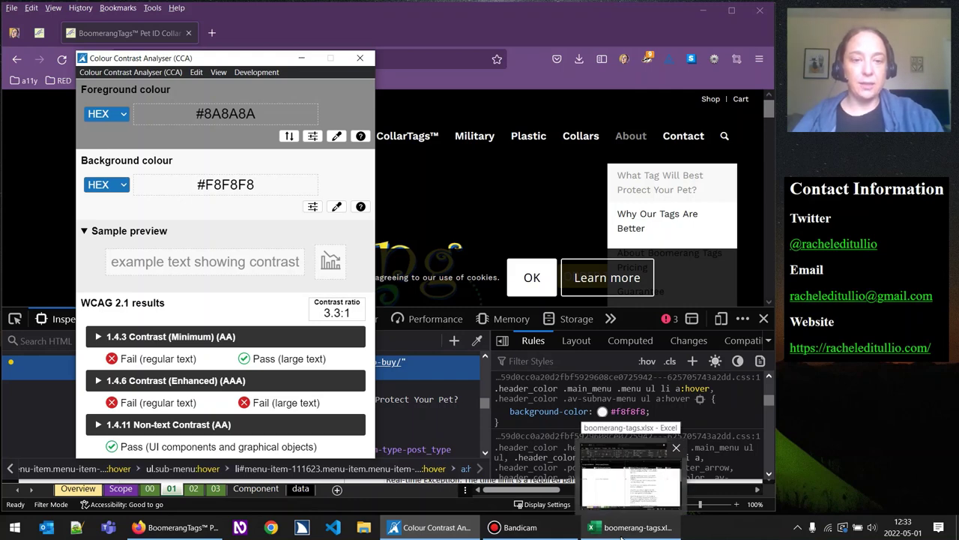
click(622, 537)
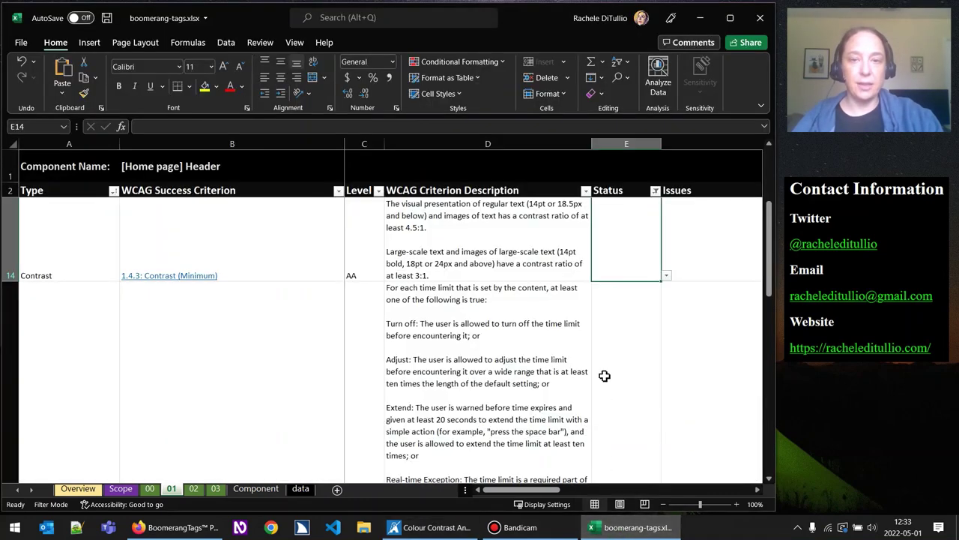
click(708, 266)
drag(548, 489, 625, 495)
scroll(563, 382, down, 1)
scroll(561, 390, up, 1)
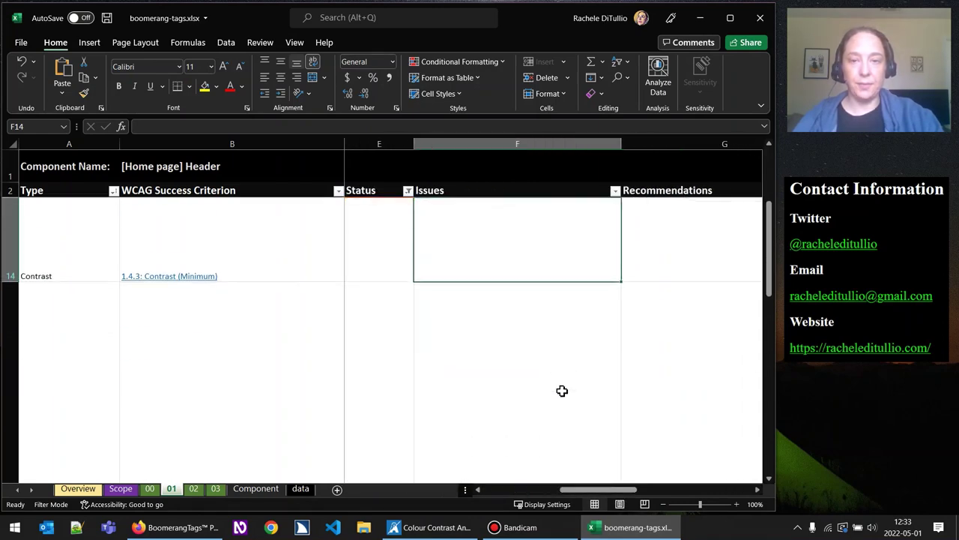
text(Regular)
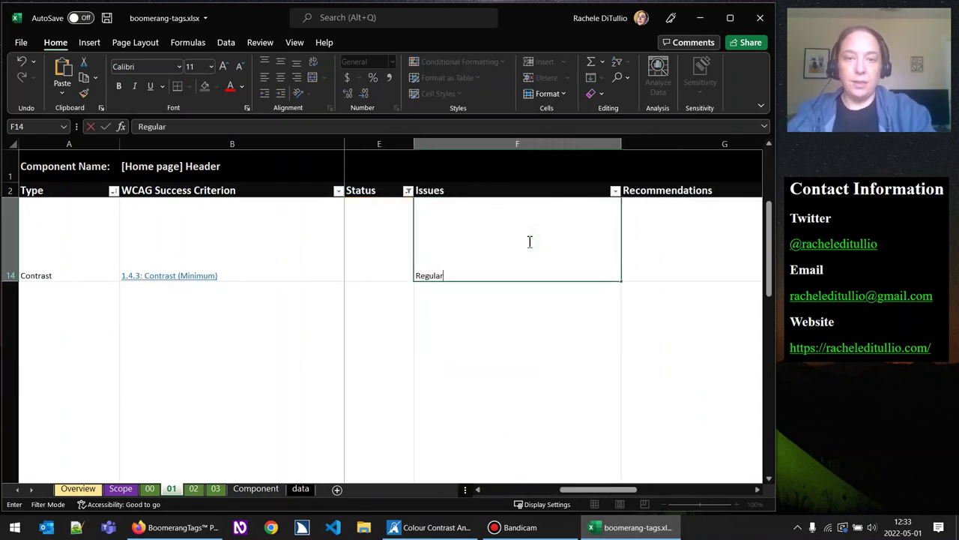
text( text)
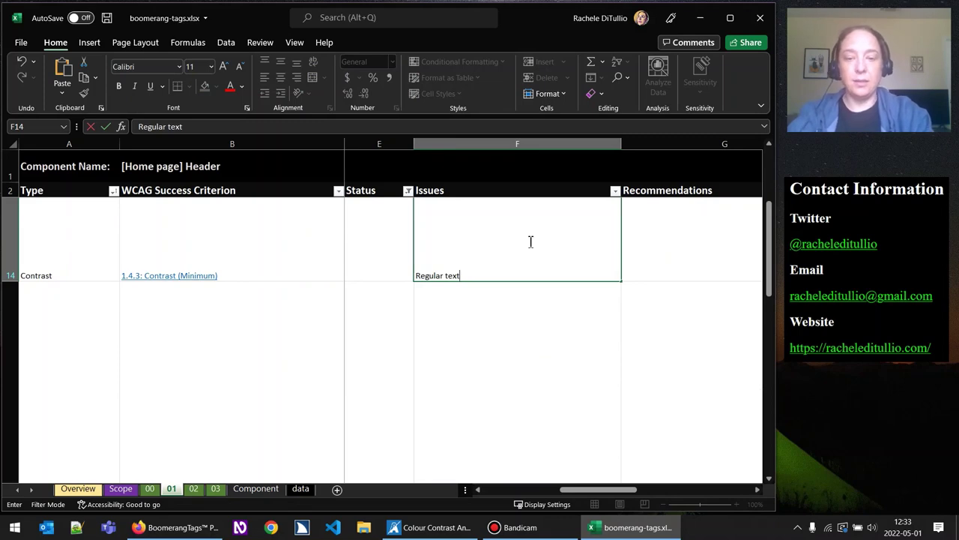
text( does not have a)
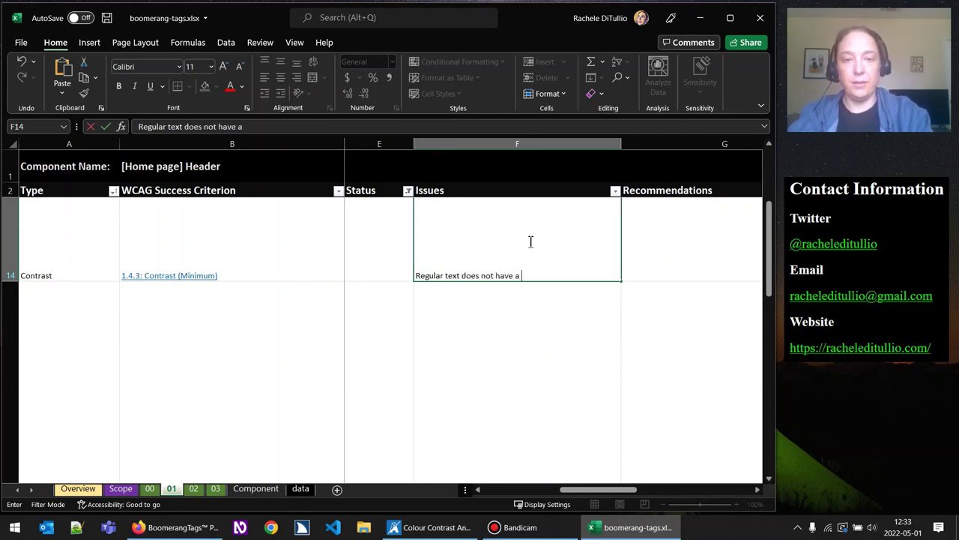
text( 4.5:)
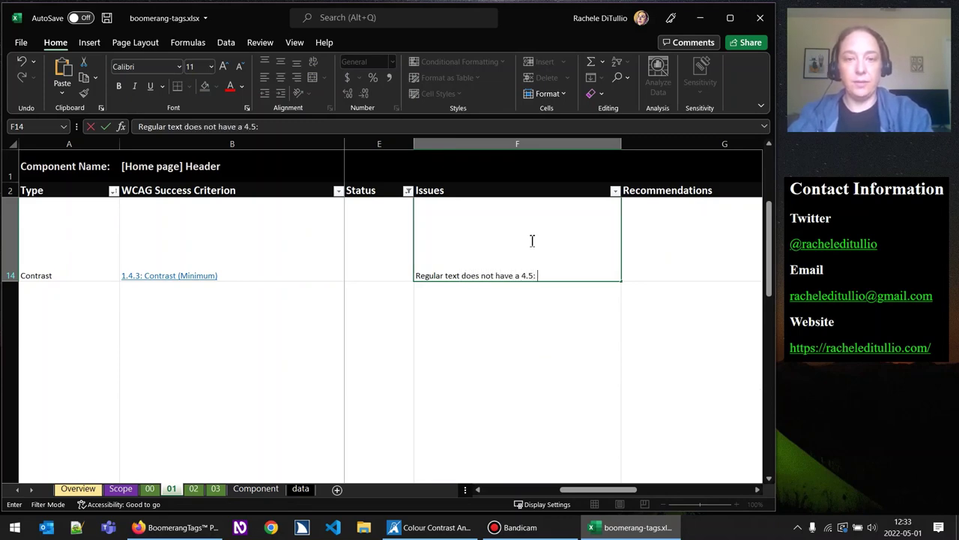
text(1 contrast ratio. U)
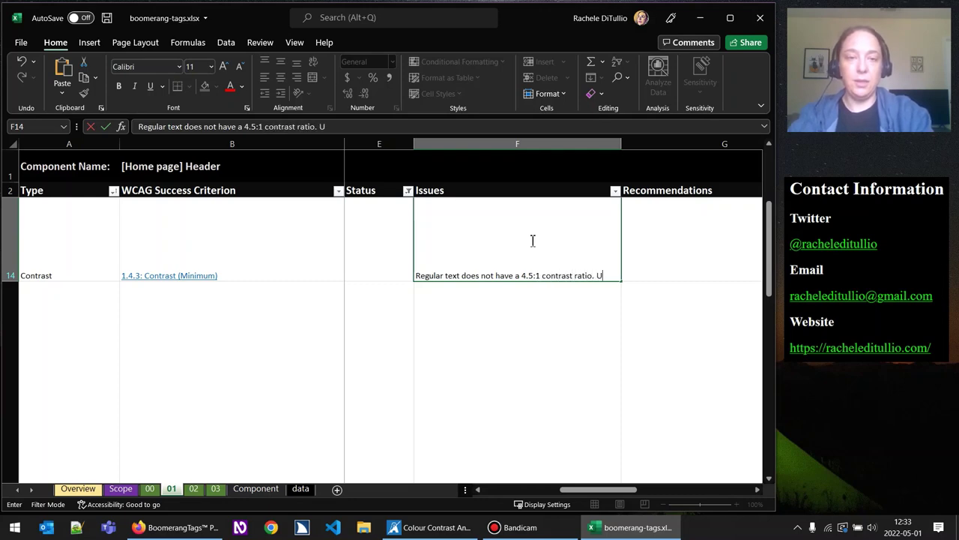
text(sers with l)
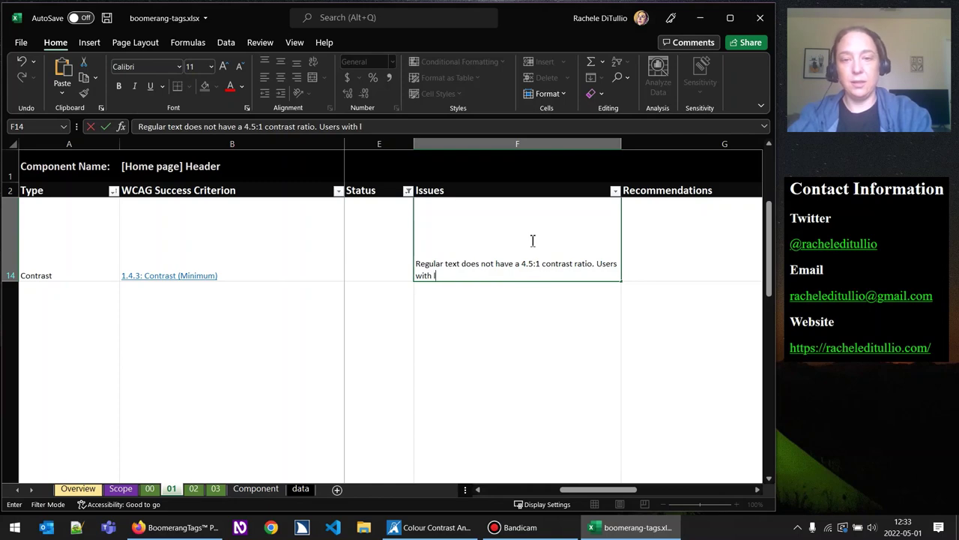
text(ow vision ma)
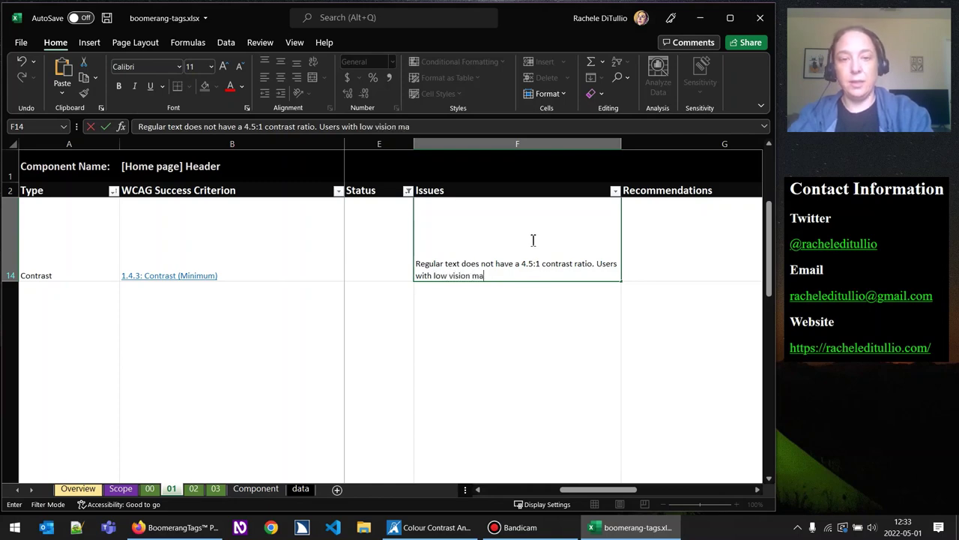
text(y have dif)
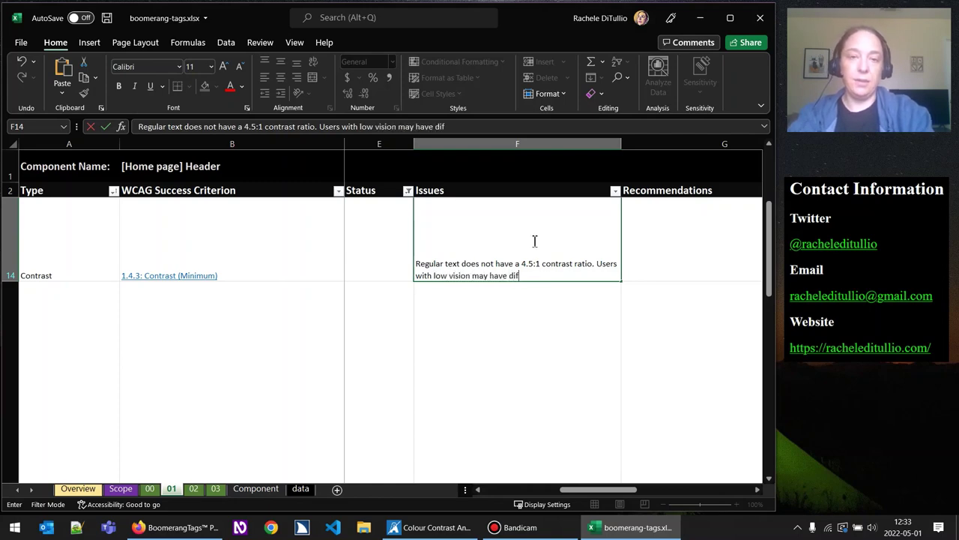
text(ficulty s)
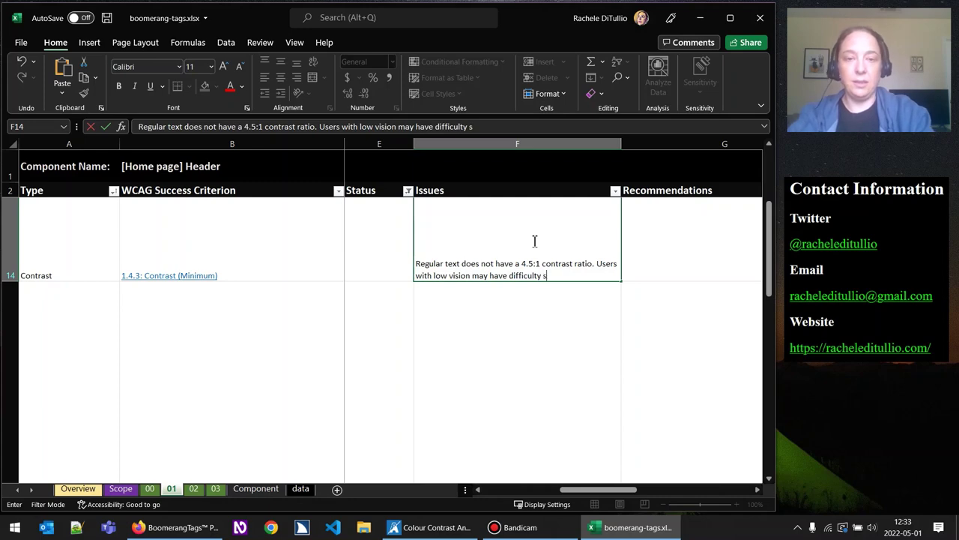
text(eeing this )
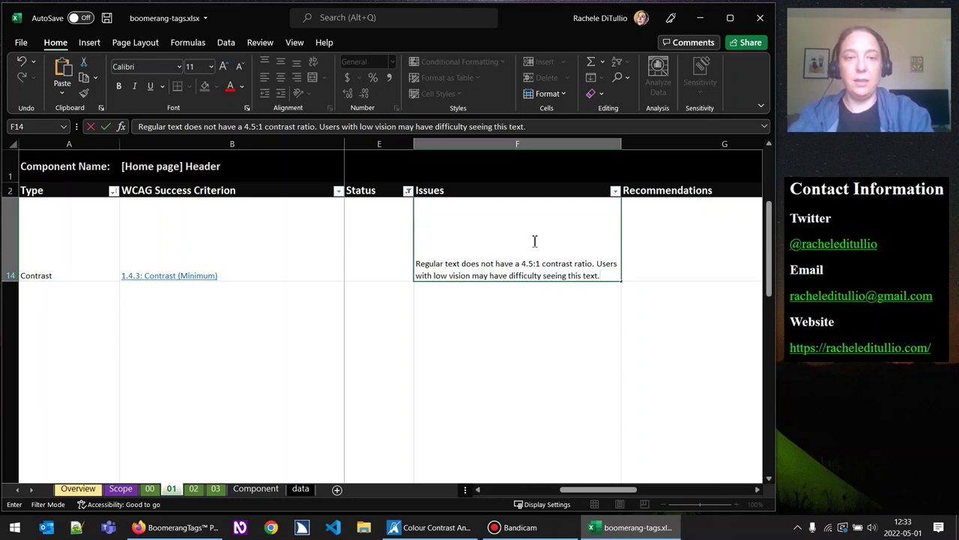
text(text.)
Below a blank line in the same Issues cell, add separate lines labelled "Foreground:", "Background:" and "Contrast ratio:"
key(alt+Return)
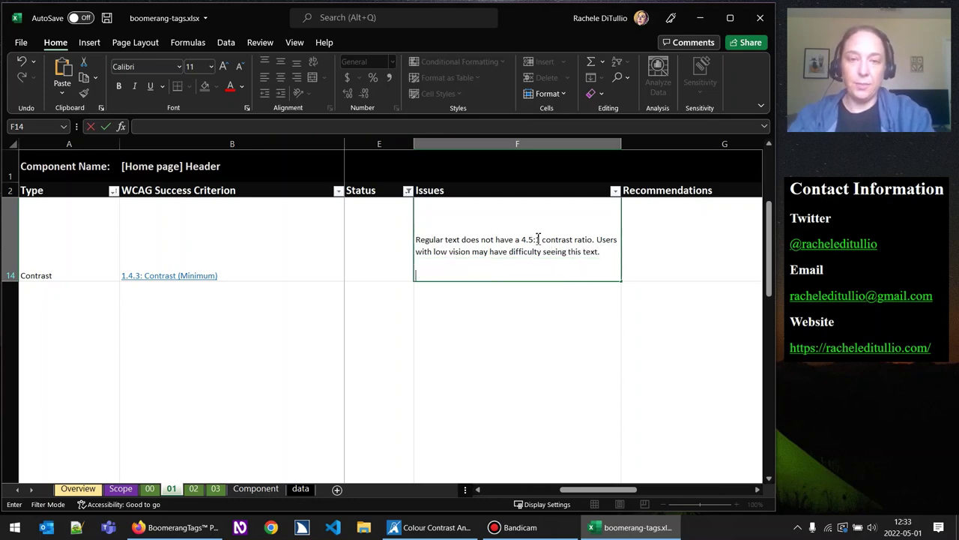
text(Foreground)
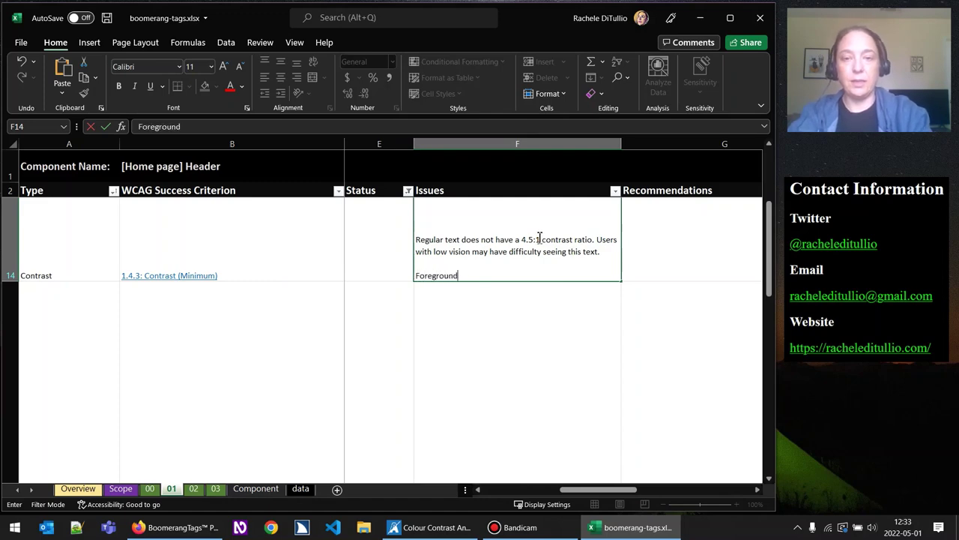
text(:)
key(alt+Return)
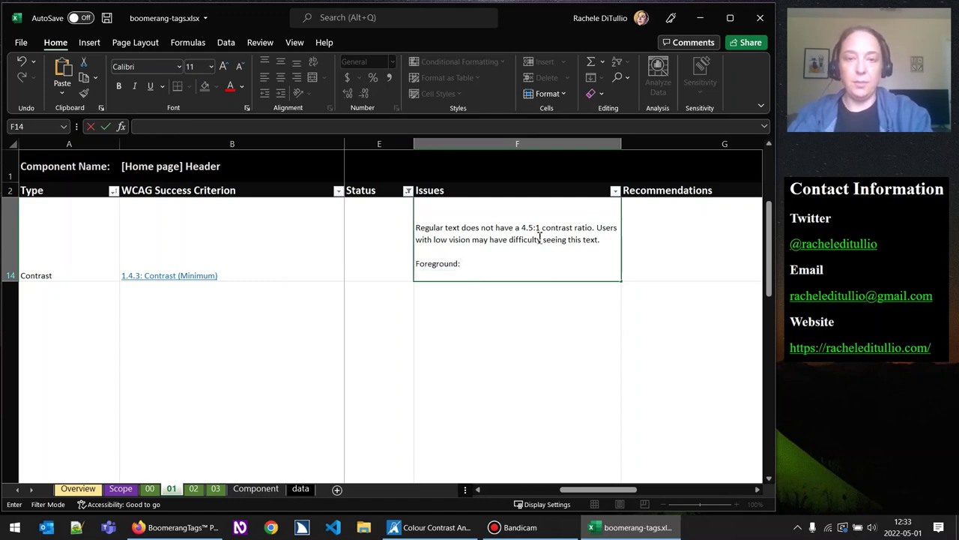
text(Background:)
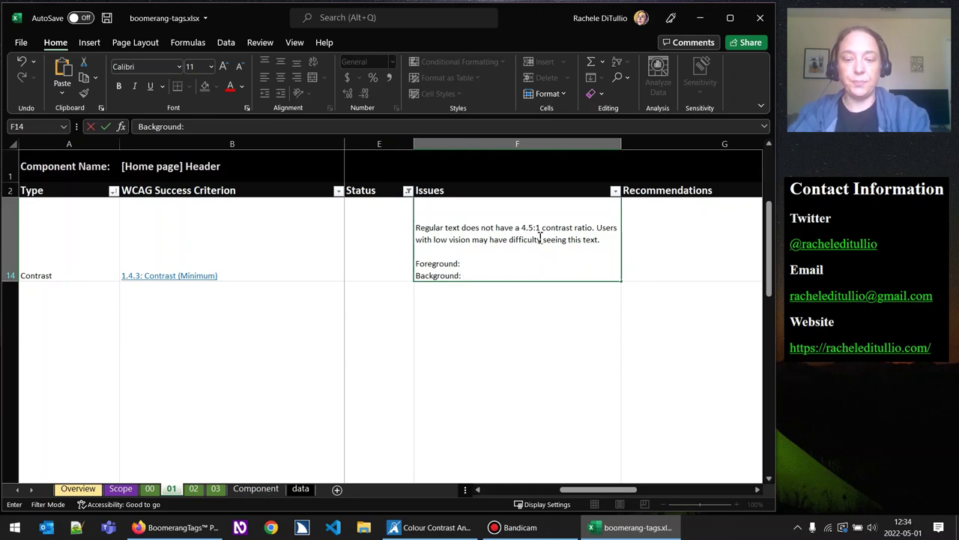
key(alt+Return)
text(Cont)
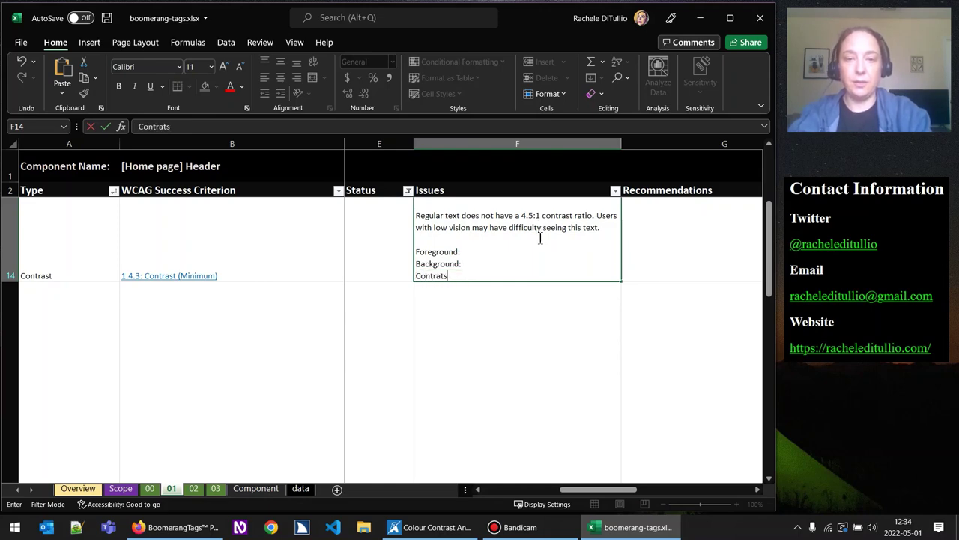
text(rasts)
key(BackSpace)
key(BackSpace)
key(BackSpace)
text(st ratio:)
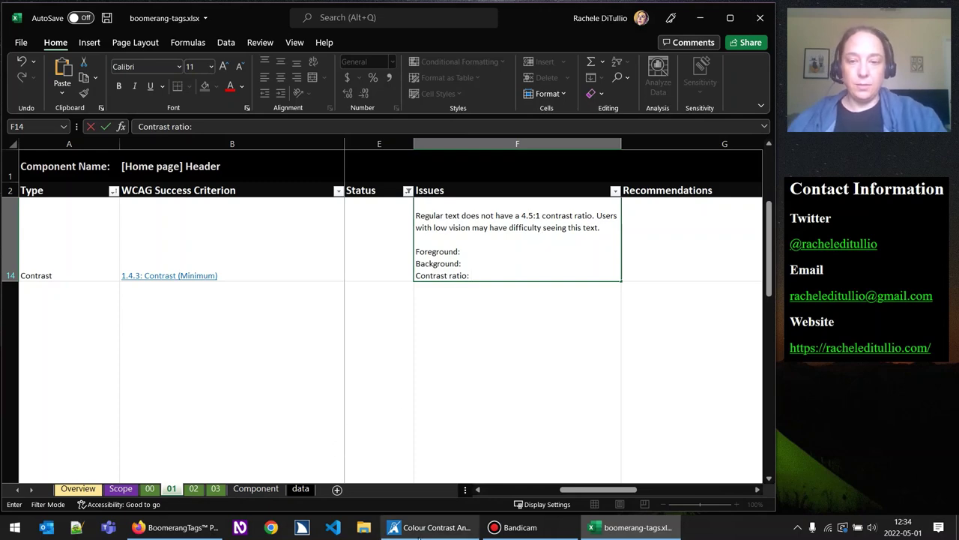
Copy the foreground colour #8A8A8A from Colour Contrast Analyser into the Foreground line of the Excel issue
click(436, 527)
click(304, 115)
key(ctrl+c)
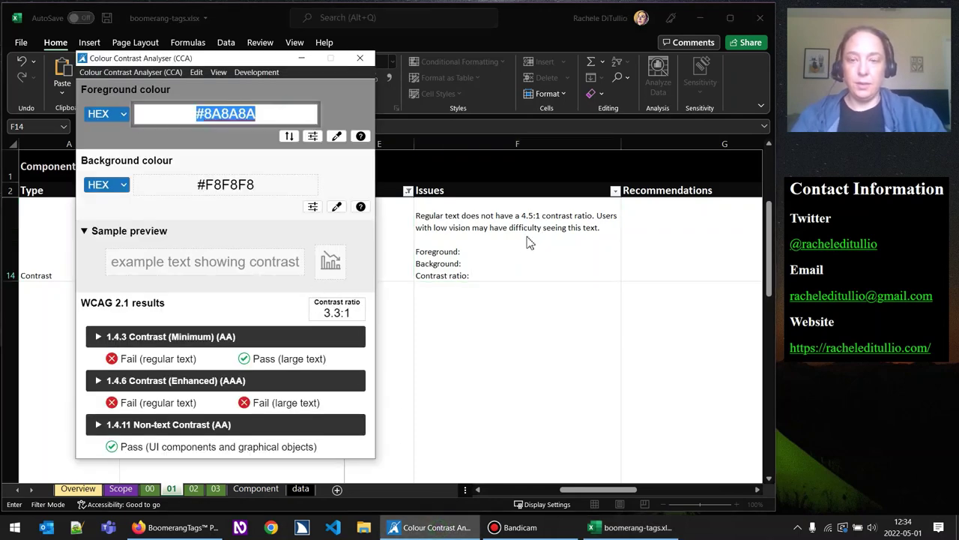
click(482, 249)
double_click(479, 248)
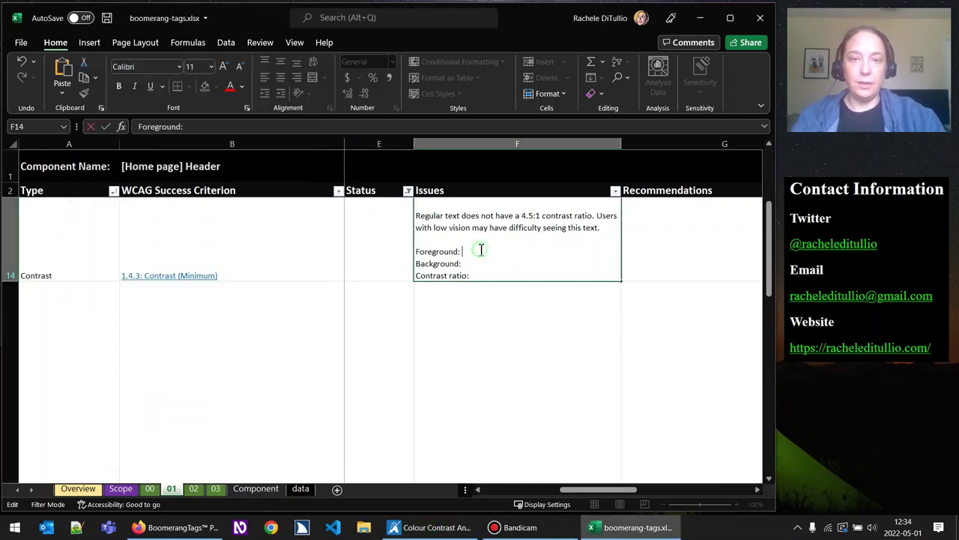
key(ctrl+v)
Copy the background colour #F8F8F8 from Colour Contrast Analyser into the Background line of the Excel issue
click(431, 527)
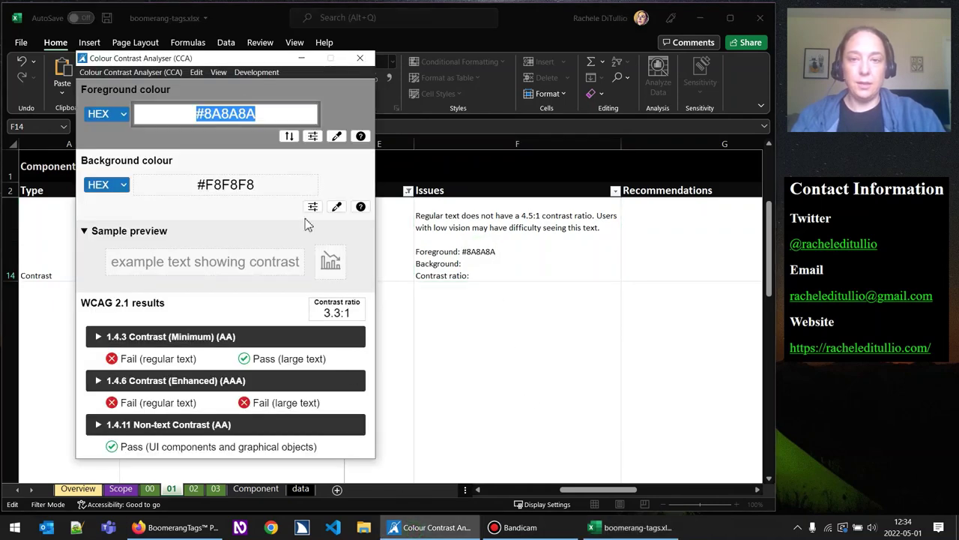
click(279, 181)
key(ctrl+c)
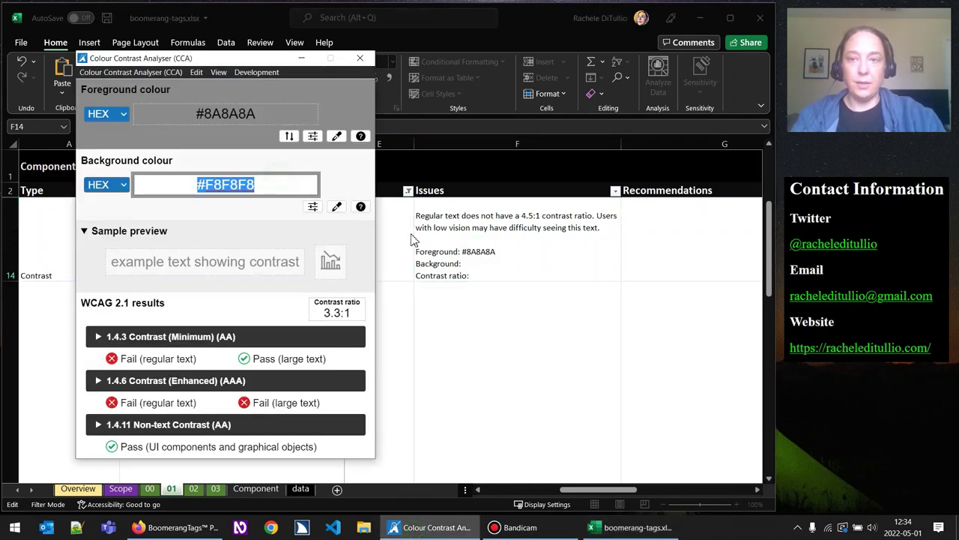
click(478, 272)
double_click(477, 263)
key(ctrl+v)
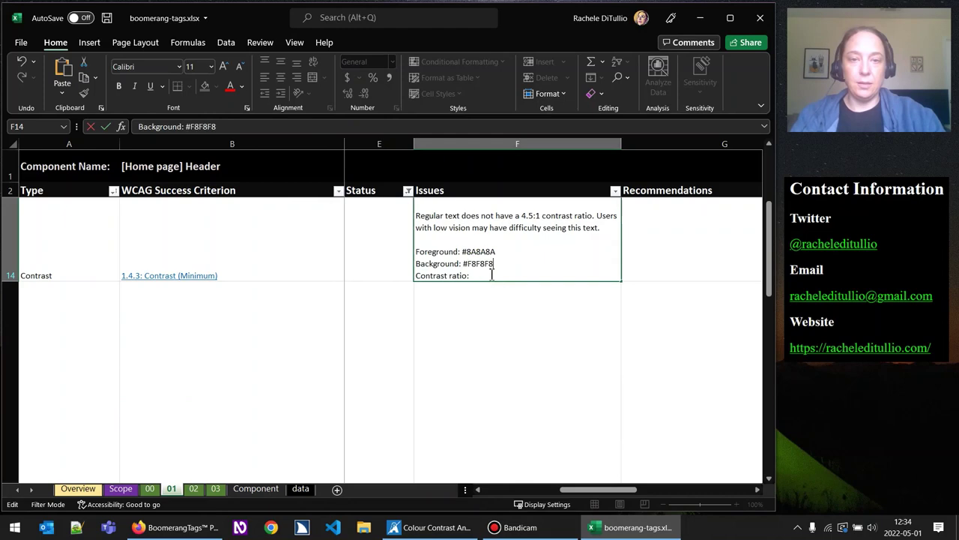
Look up the contrast ratio in Colour Contrast Analyser and enter 3.3:1 on the Contrast ratio line of the Excel issue
click(492, 275)
click(431, 527)
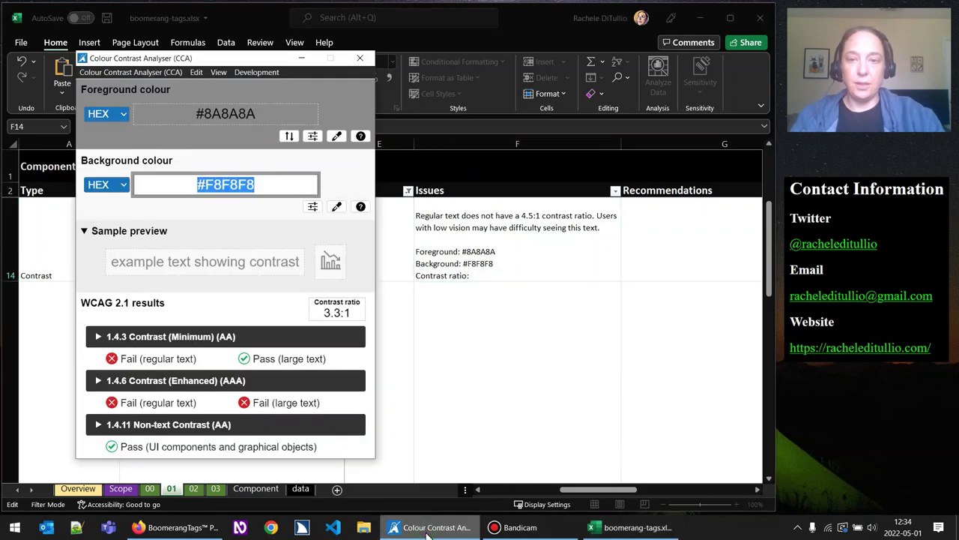
click(431, 527)
text(3.3:1)
Enter the 1.4.3 recommendation: "Ensure regular scale text has at least a 4.5:1 contrast ratio."
double_click(668, 270)
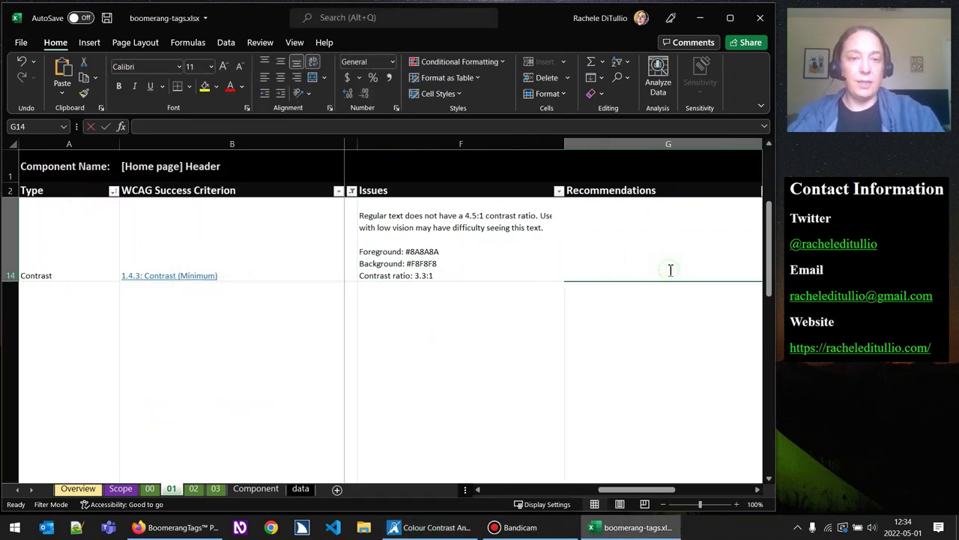
text(Ensure re)
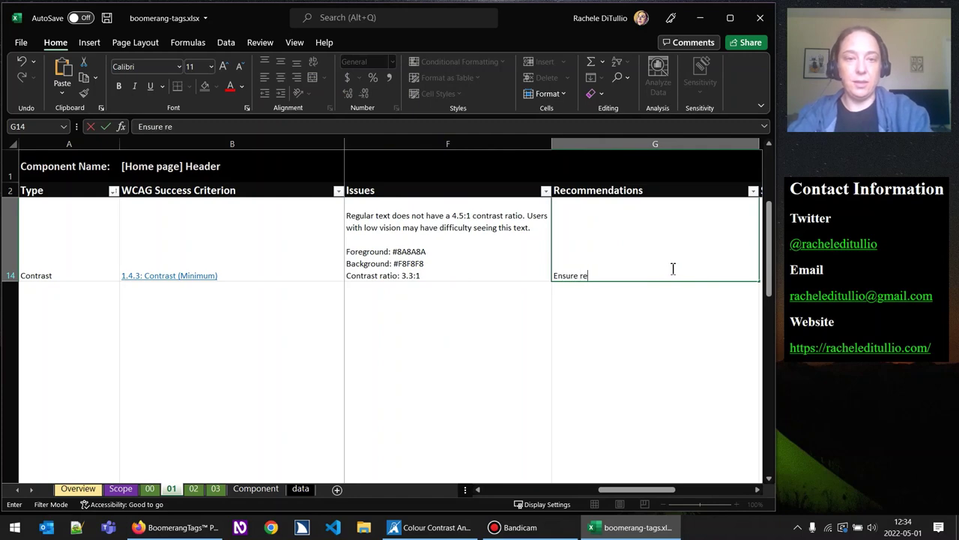
text(gular scale te)
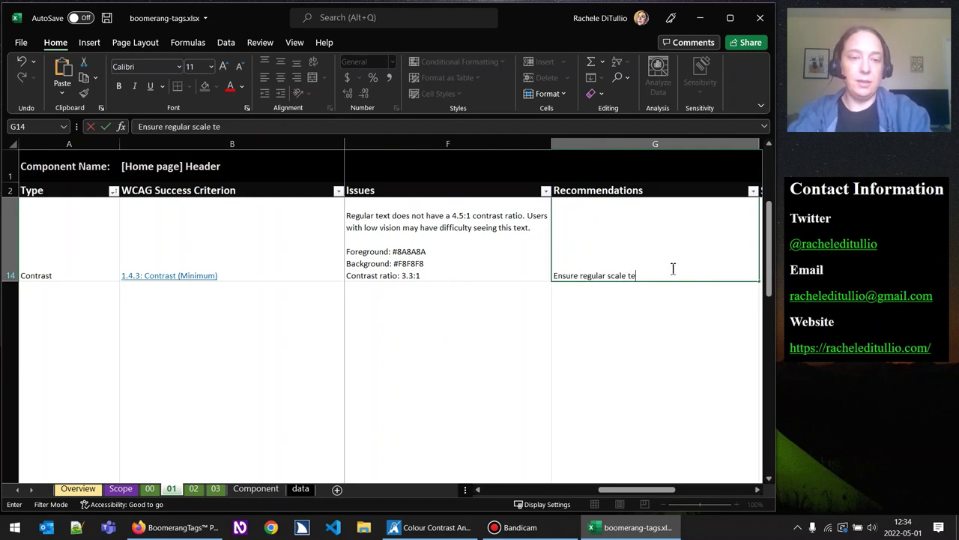
text(xt has at least)
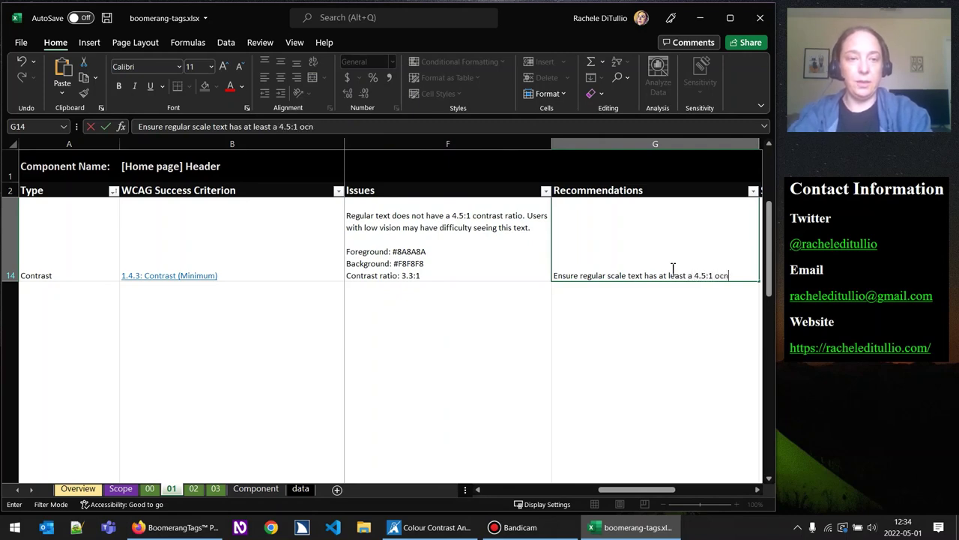
text( a 4.5:1 oco)
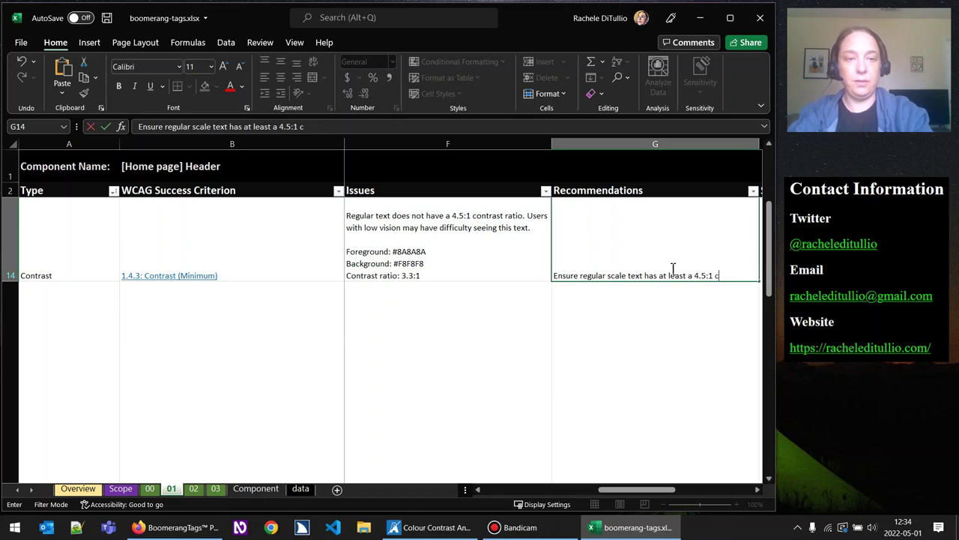
text(io.)
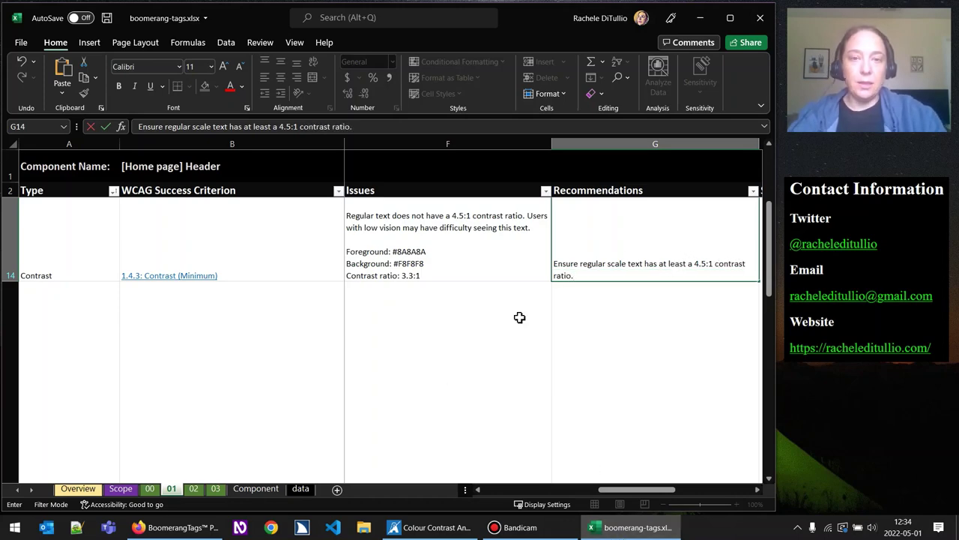
click(491, 252)
Between the 1.4.3 issue description and its Foreground line, add the separate line "Hover text for the navigation links in the menus:"
drag(769, 277, 771, 273)
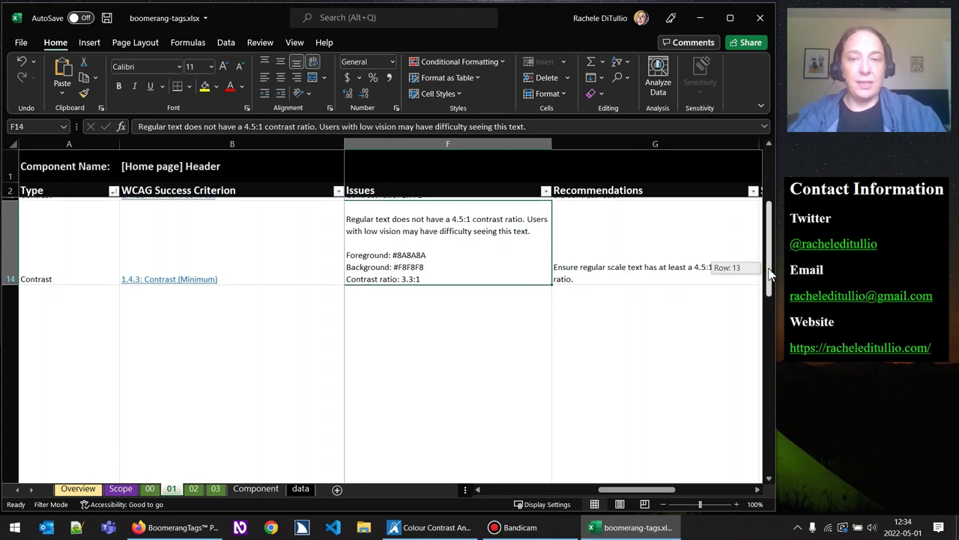
key(Up)
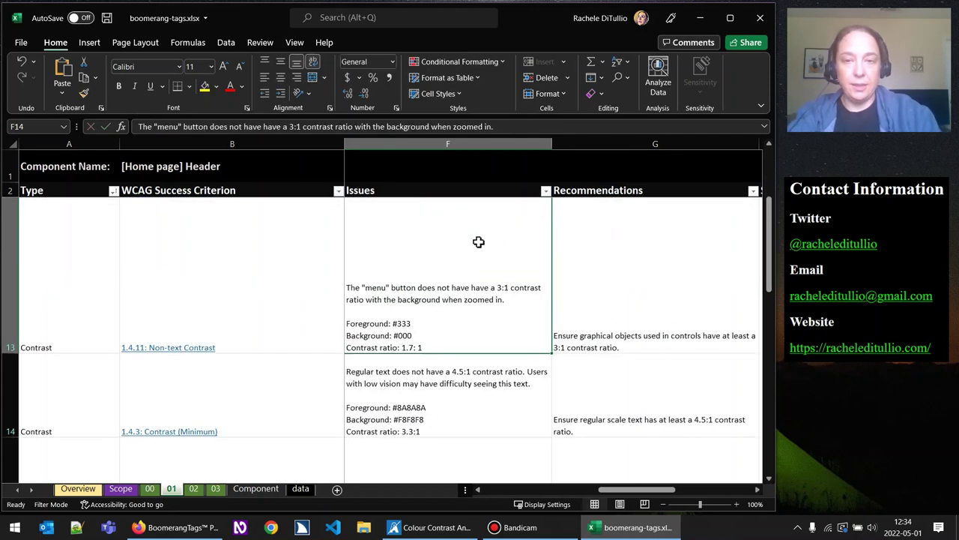
key(Down)
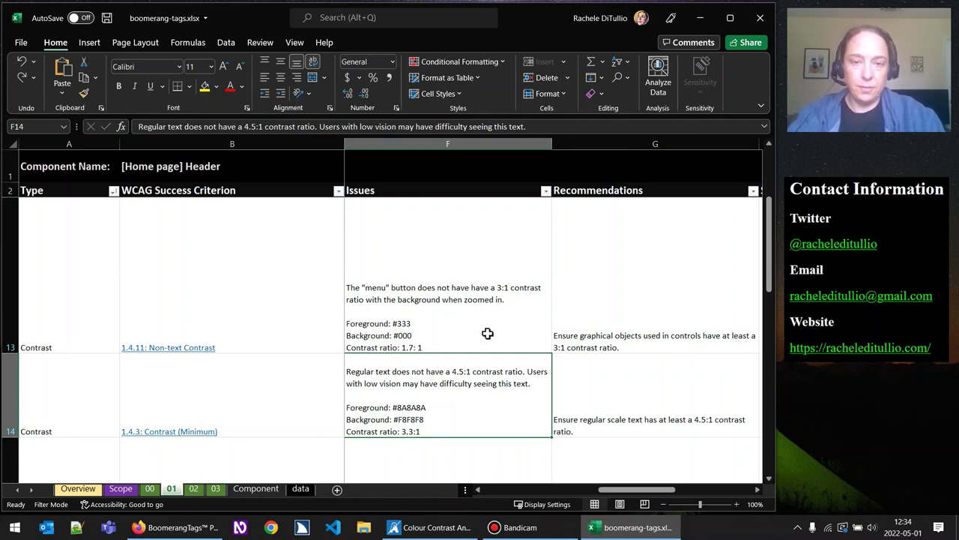
double_click(473, 393)
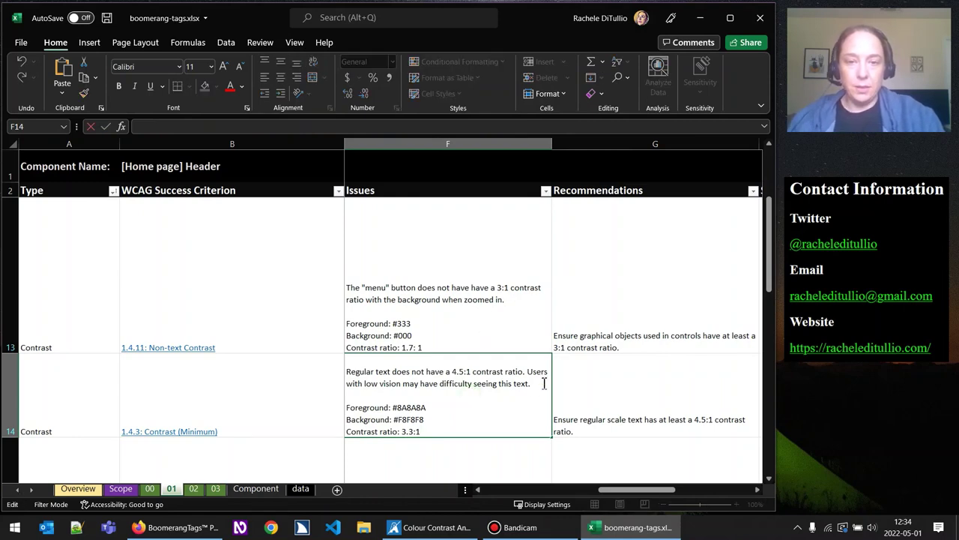
key(alt+Return)
key(alt+Return)
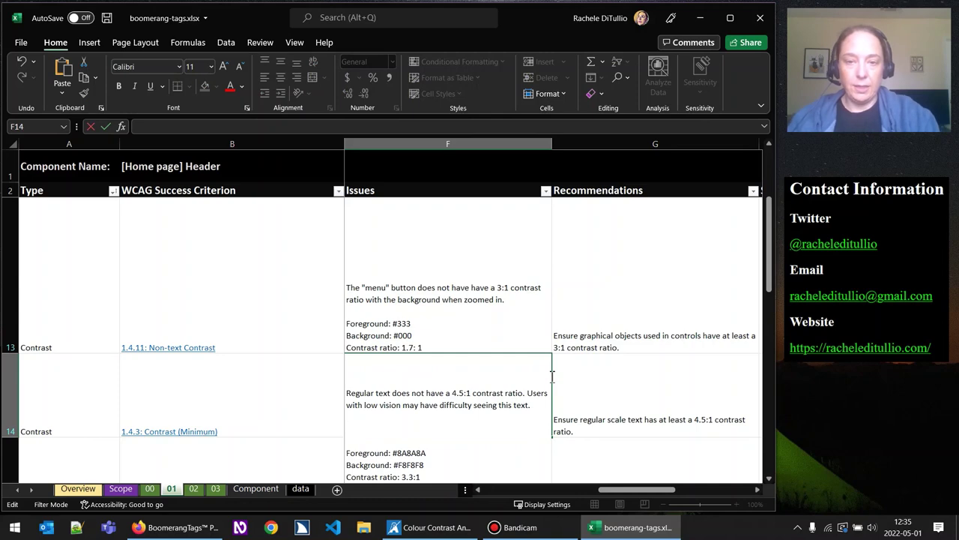
text(Hover text )
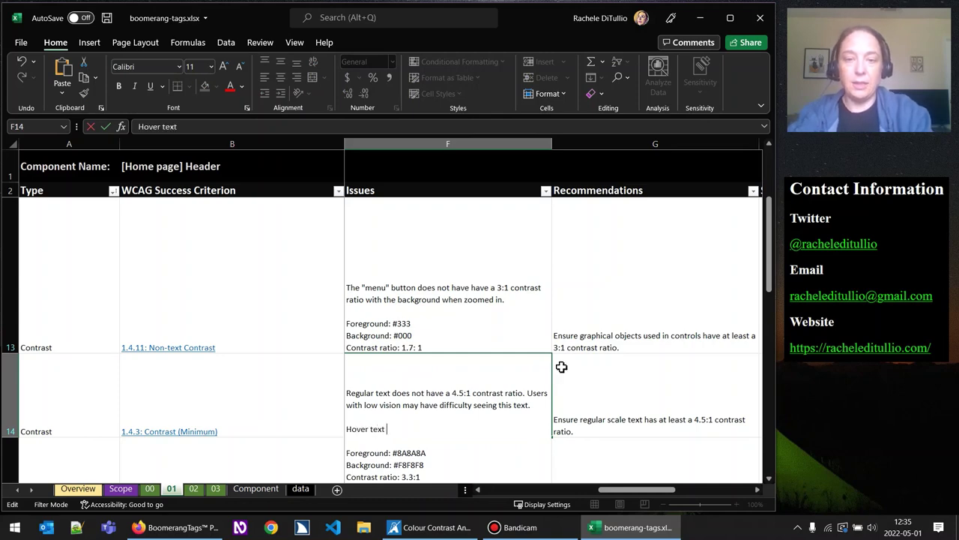
text(in the)
key(BackSpace)
key(BackSpace)
key(BackSpace)
key(BackSpace)
key(BackSpace)
key(BackSpace)
text(for the navigation links)
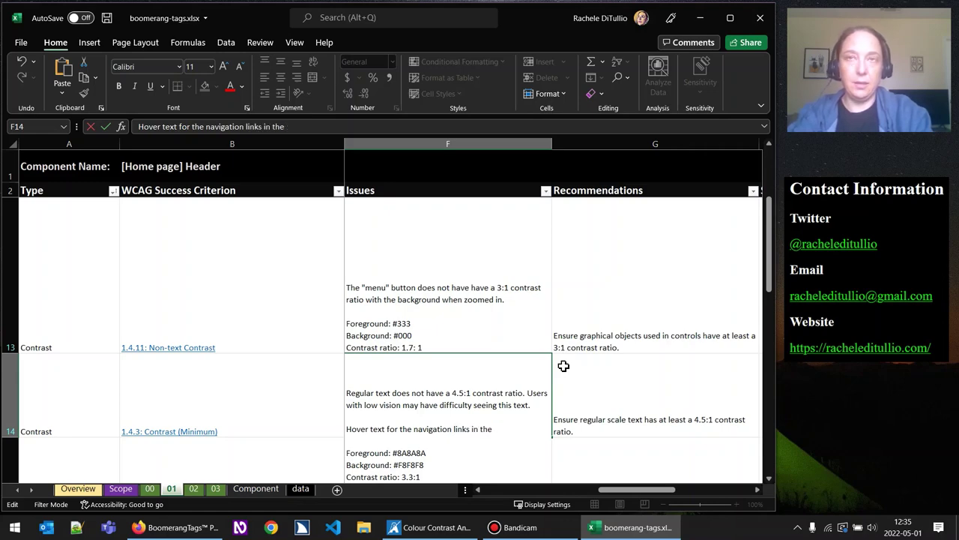
text(in the men)
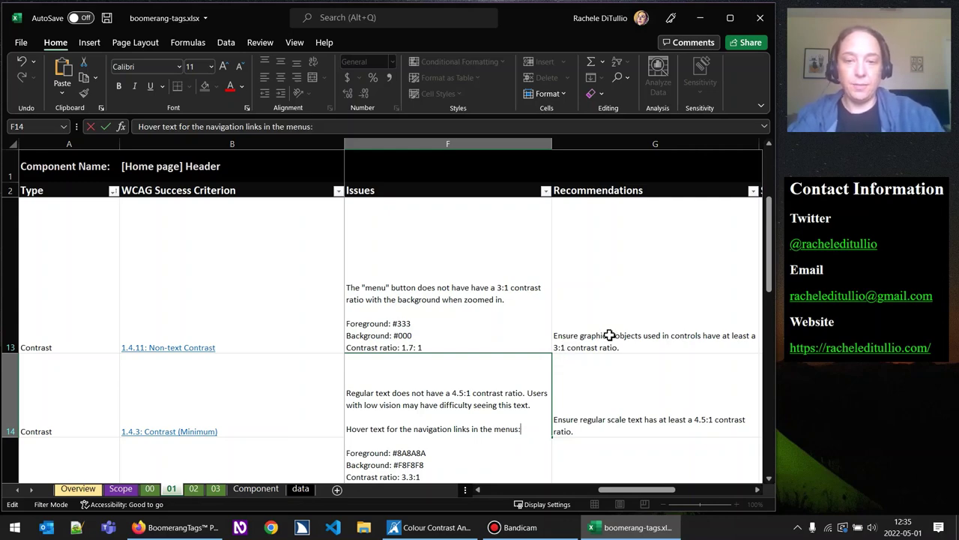
Commit the edited 1.4.3 issue text and save the workbook
scroll(621, 335, down, 3)
scroll(622, 336, up, 5)
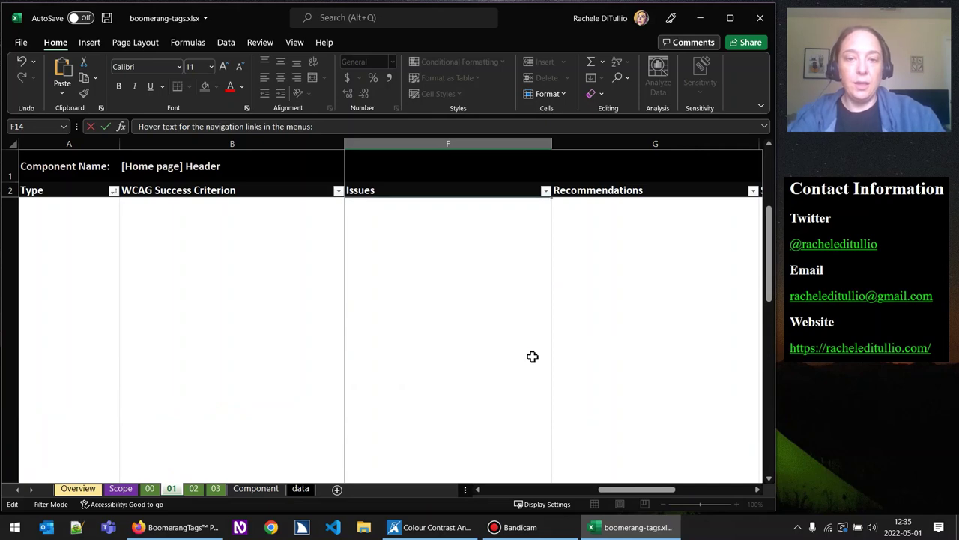
scroll(528, 359, down, 3)
scroll(600, 422, up, 3)
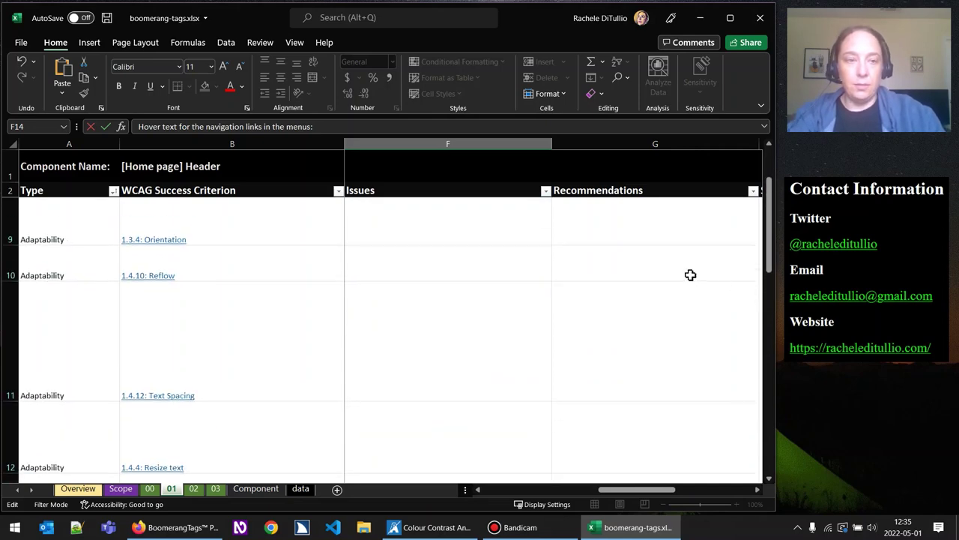
click(558, 297)
scroll(524, 337, up, 3)
key(ctrl+s)
scroll(514, 343, up, 3)
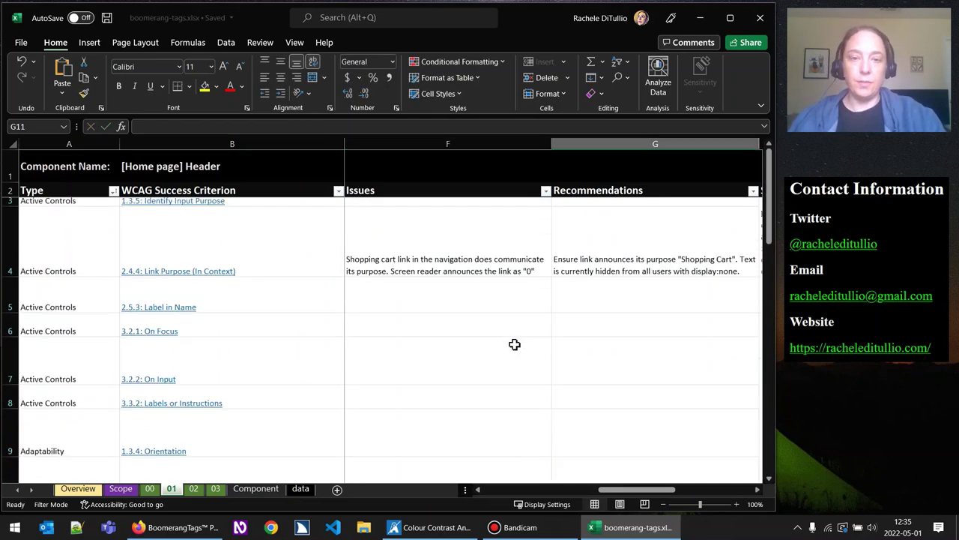
Set the Status of the 1.4.3: Contrast (Minimum) row to Fail
scroll(525, 338, down, 3)
scroll(600, 375, left, 5)
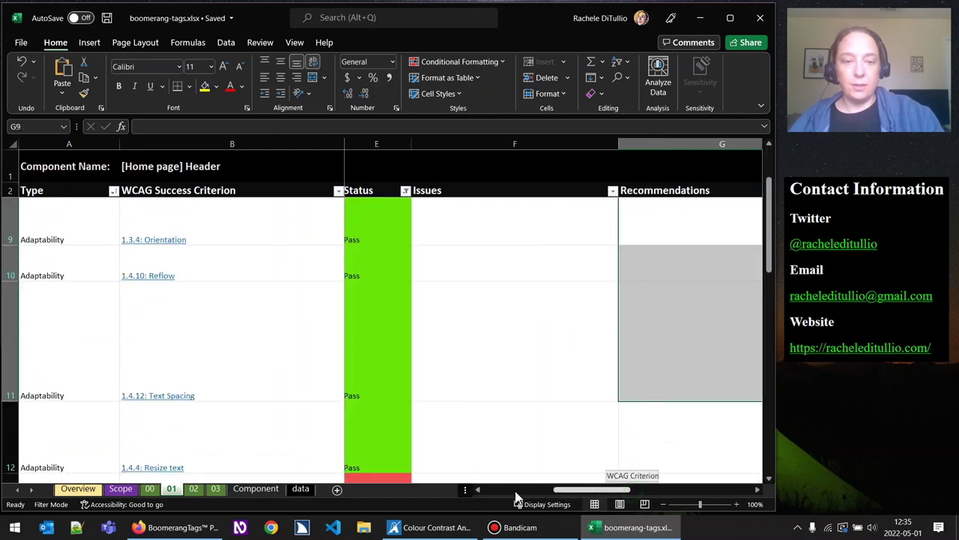
scroll(619, 414, down, 3)
scroll(666, 427, down, 2)
scroll(670, 366, up, 2)
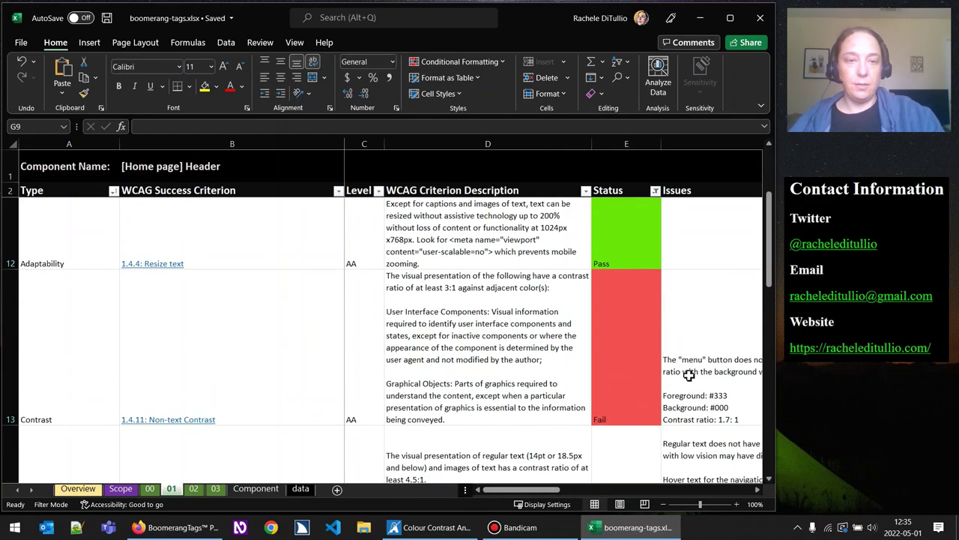
drag(772, 280, 772, 290)
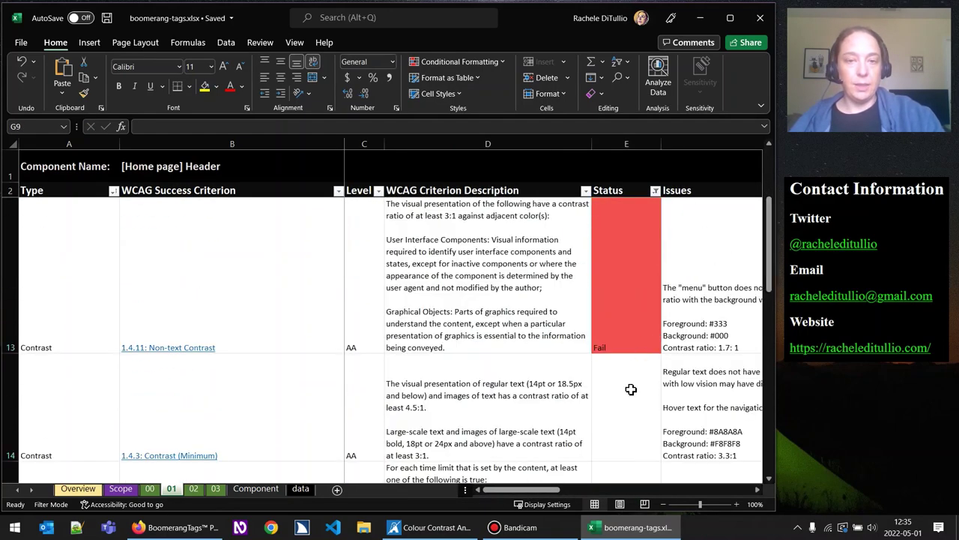
click(631, 398)
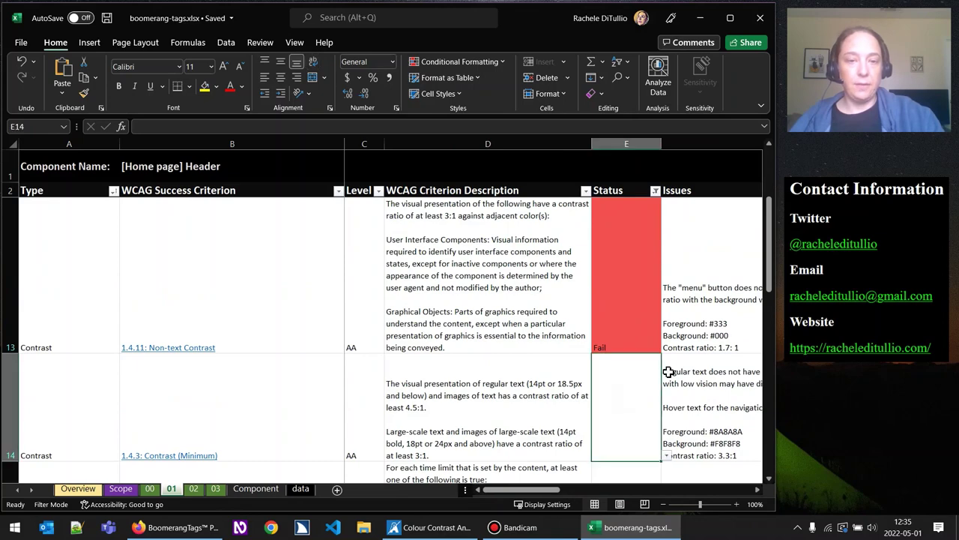
click(666, 456)
click(625, 465)
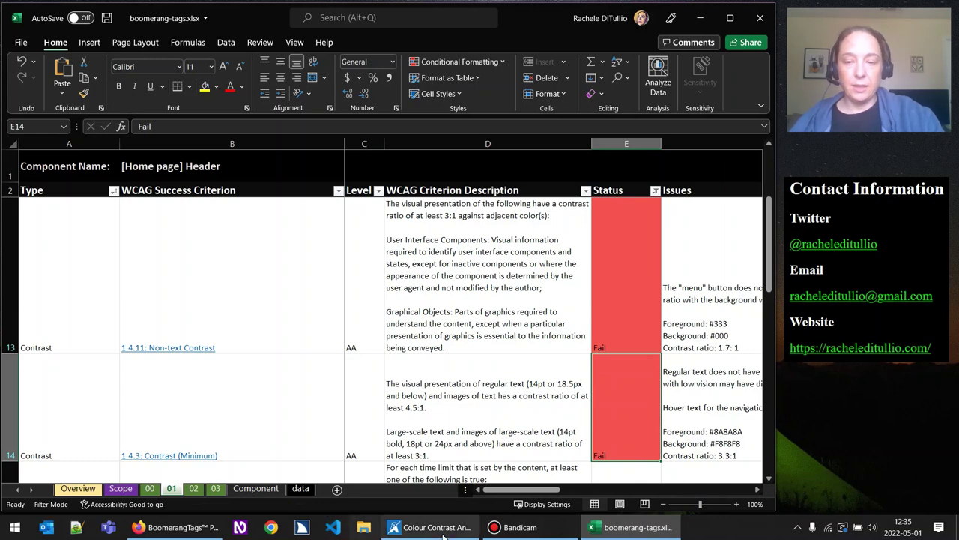
Switch to Firefox and copy the outer HTML of the inspected "What Tag Will Best Protect Your Pet?" link
click(177, 527)
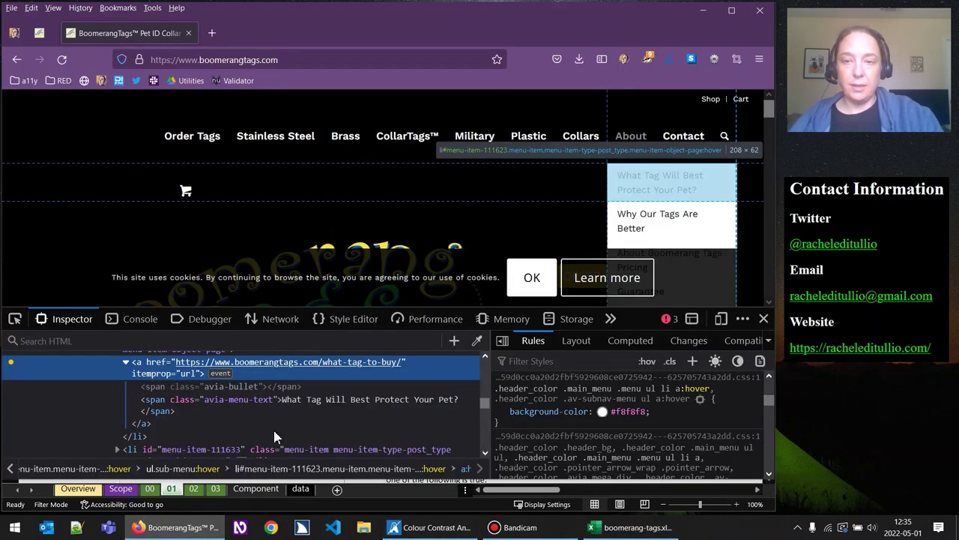
right_click(159, 373)
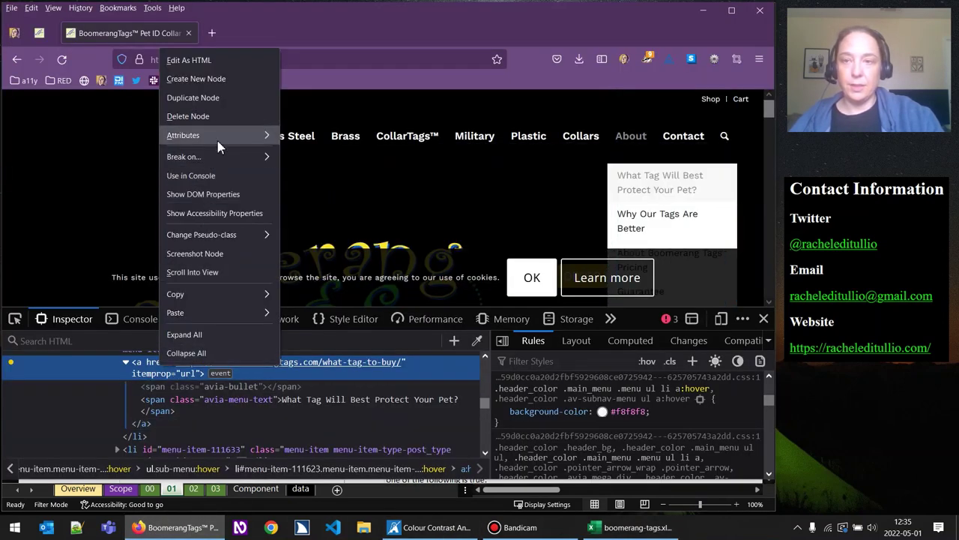
mouse_move(208, 155)
click(299, 314)
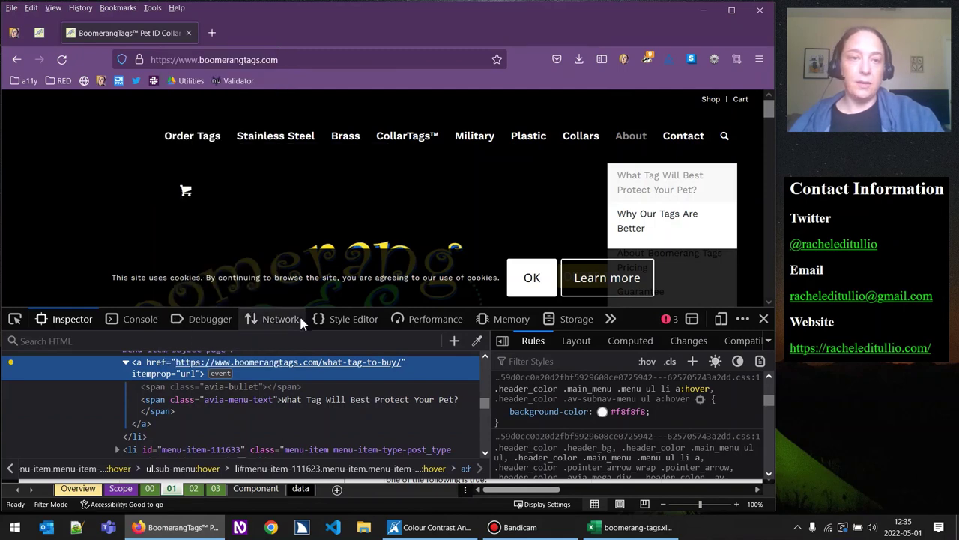
Back in Excel, paste the copied link HTML into the Source Code cell of the 1.4.3 row
click(616, 534)
click(769, 481)
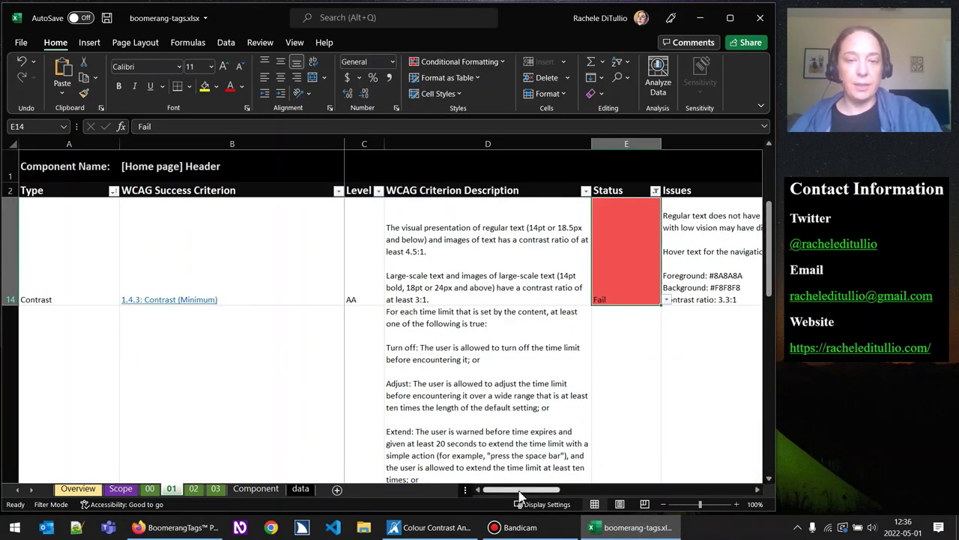
drag(518, 490, 619, 504)
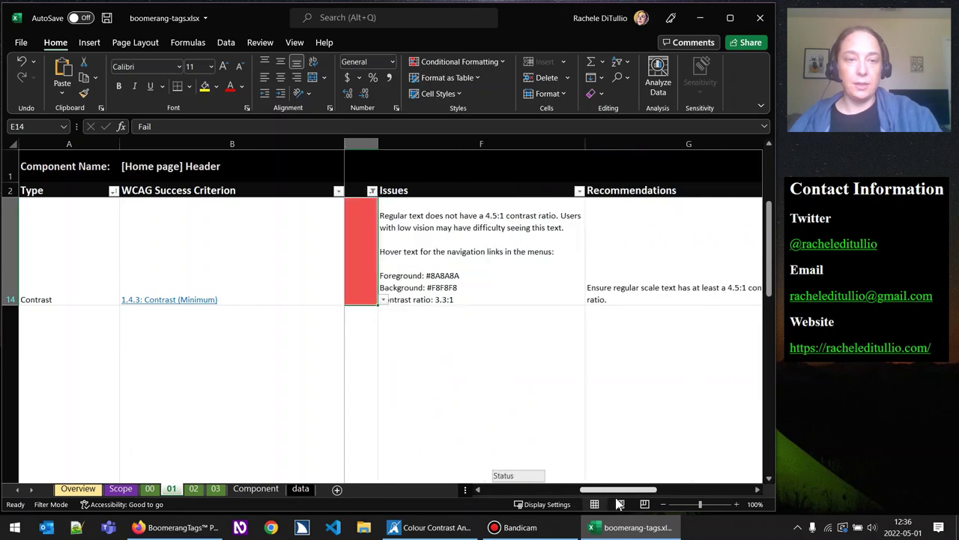
drag(716, 507, 753, 504)
click(424, 263)
key(F2)
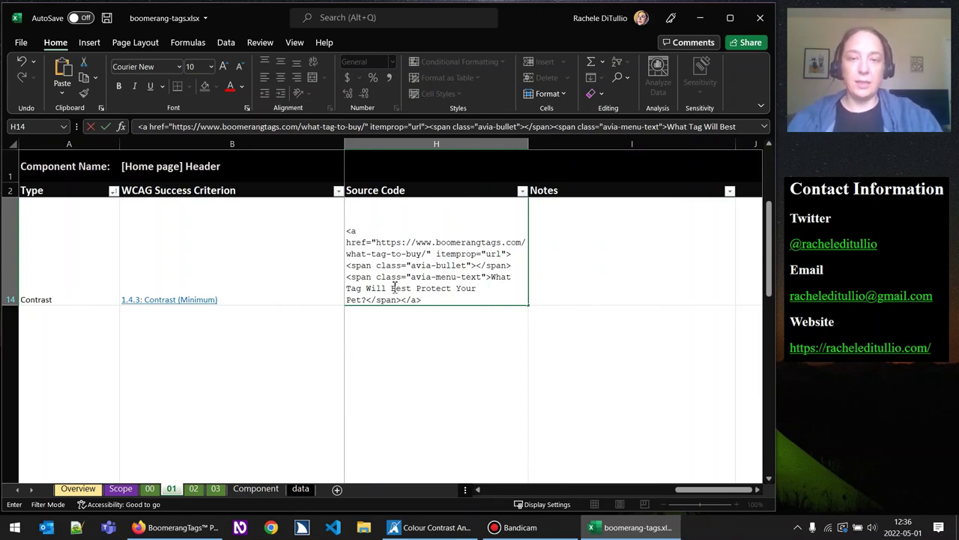
drag(414, 278, 478, 281)
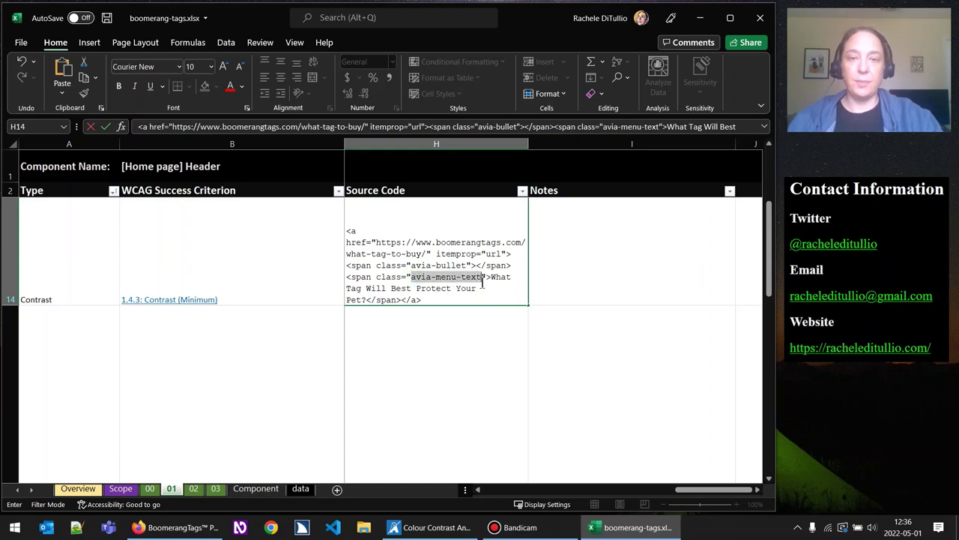
click(582, 281)
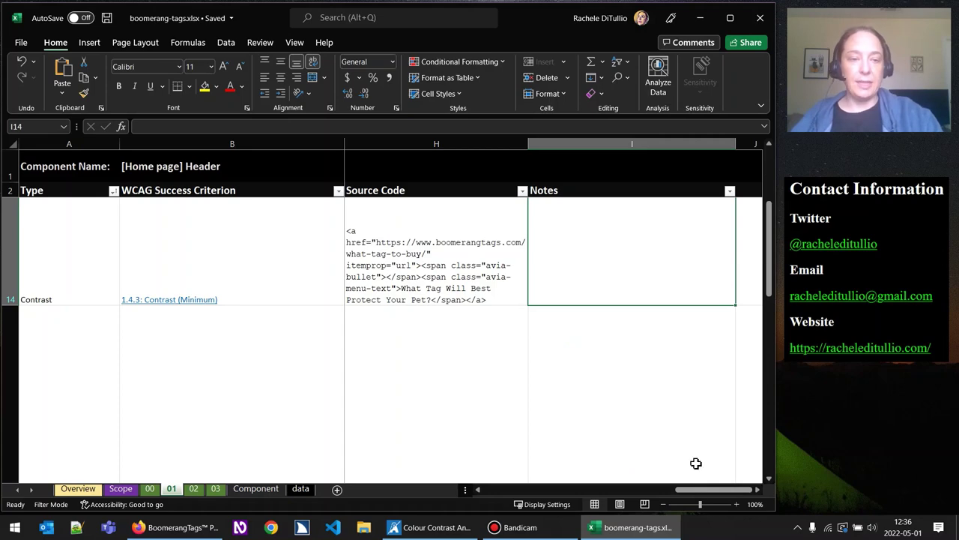
Return to the Boomerang Tags page in Firefox, close the developer tools and open the header's search field
drag(710, 495, 495, 501)
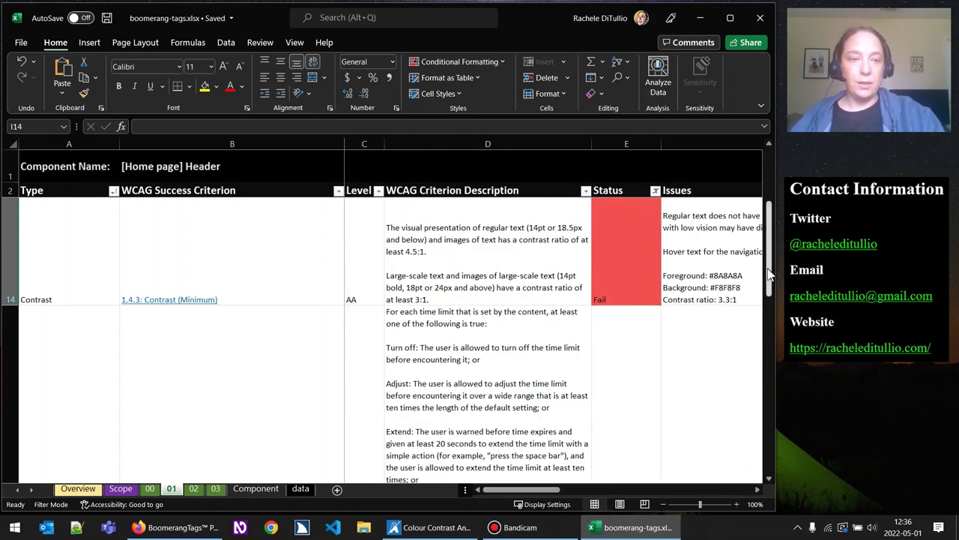
click(180, 527)
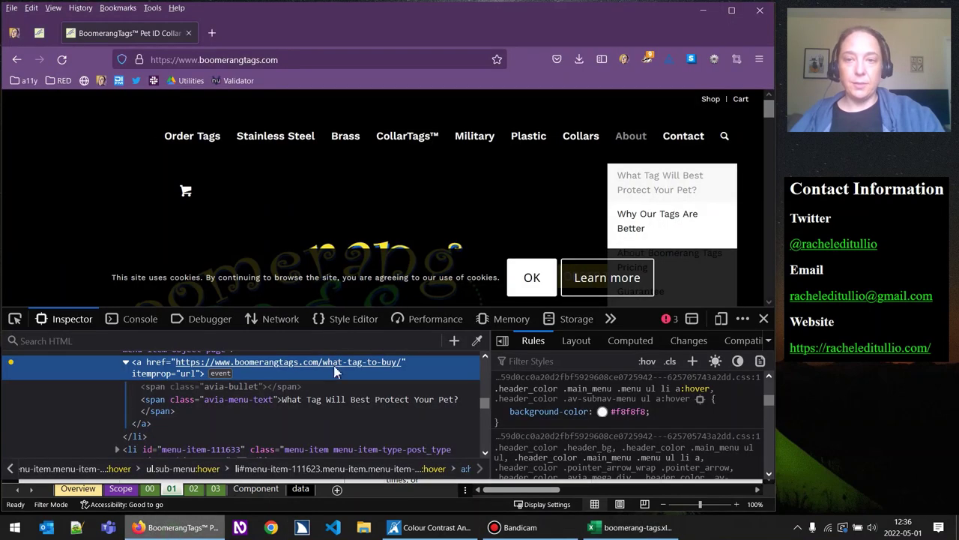
click(763, 318)
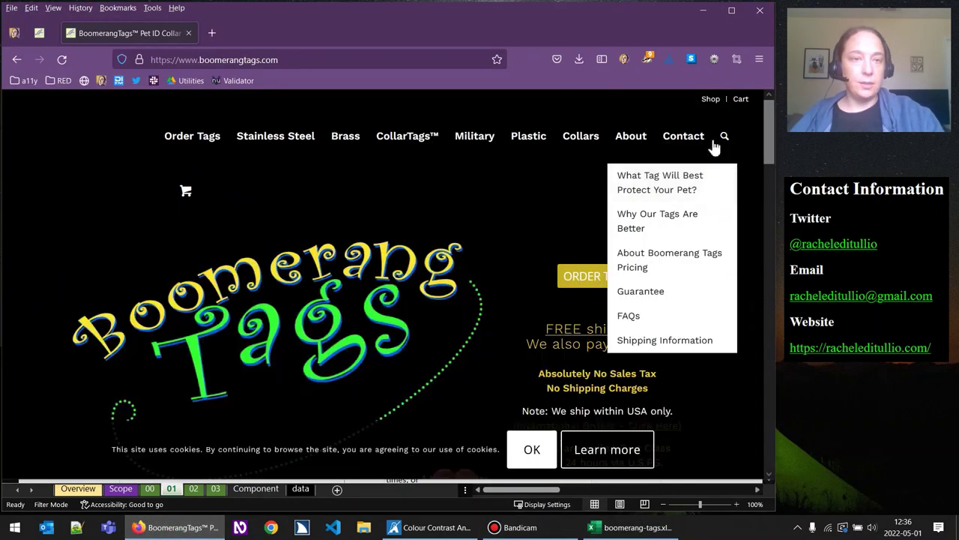
mouse_move(728, 141)
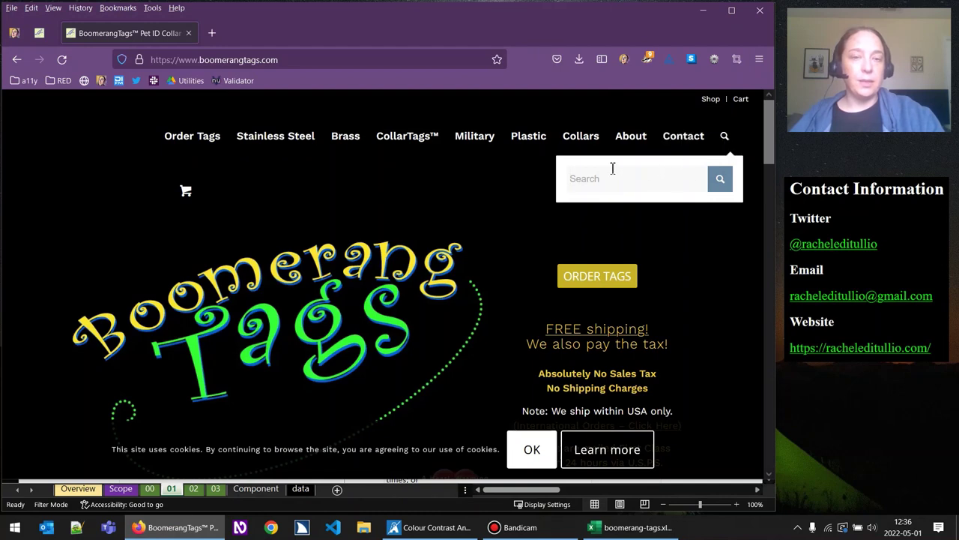
Inspect the header's search input and copy its text colour value #aaaaaa from the CSS rules
right_click(584, 185)
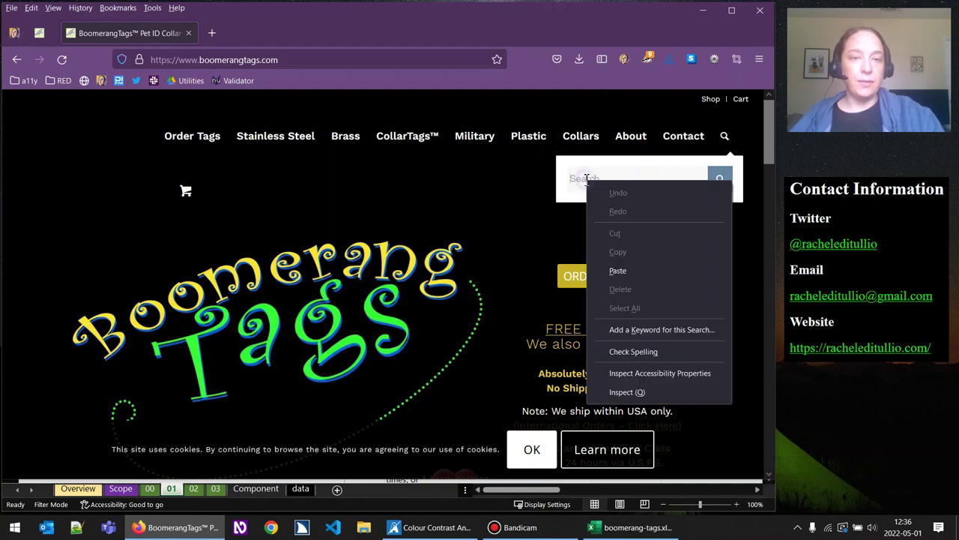
click(617, 392)
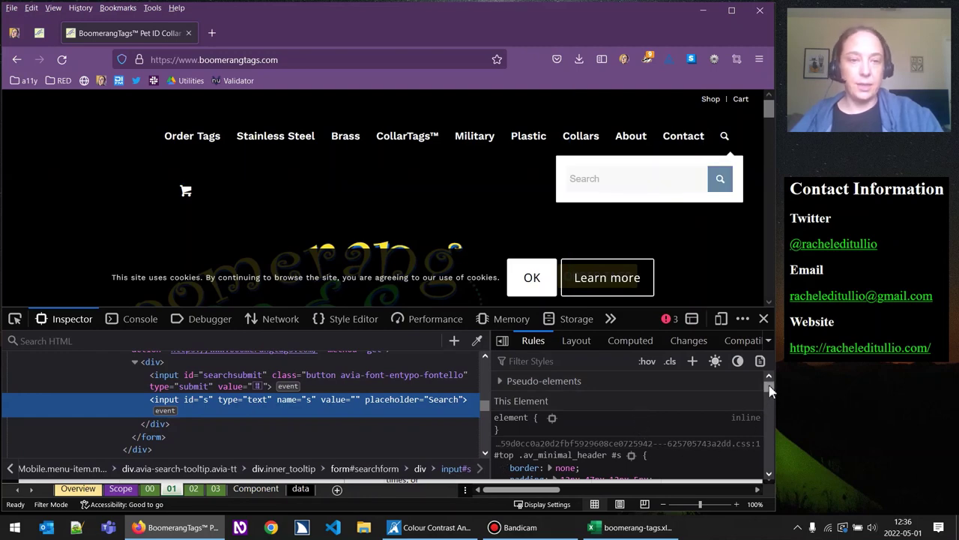
drag(769, 387, 770, 400)
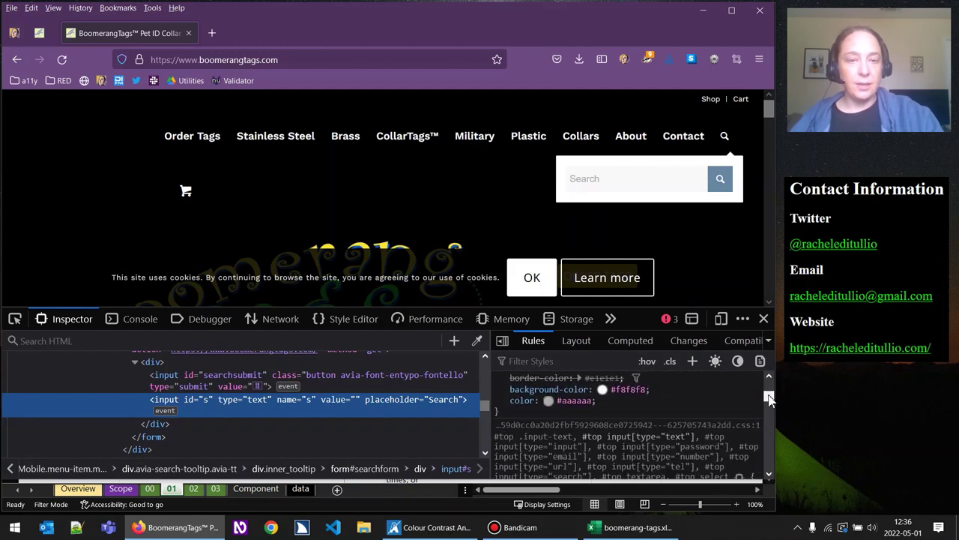
click(575, 400)
key(ctrl+c)
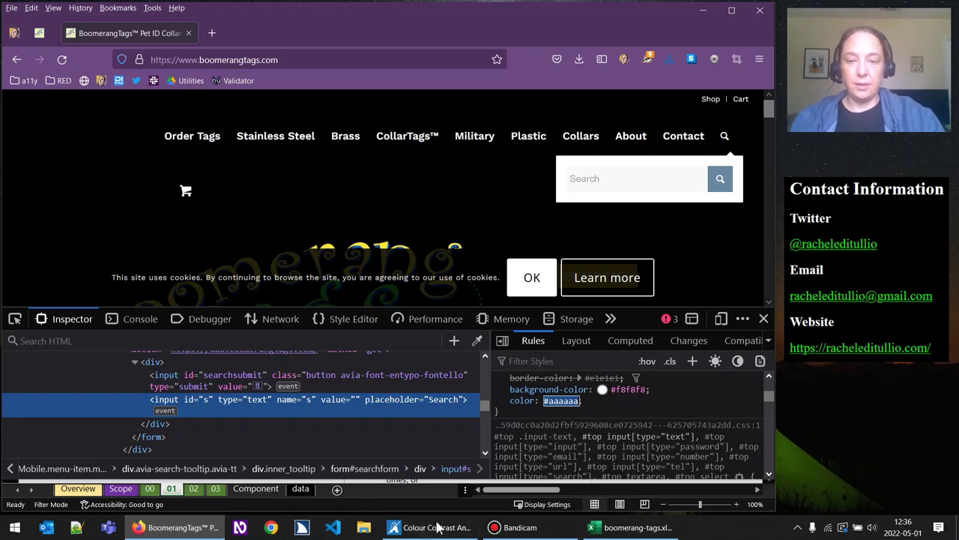
Switch to Colour Contrast Analyser and set the foreground colour to the copied #AAAAAA
click(438, 527)
click(276, 116)
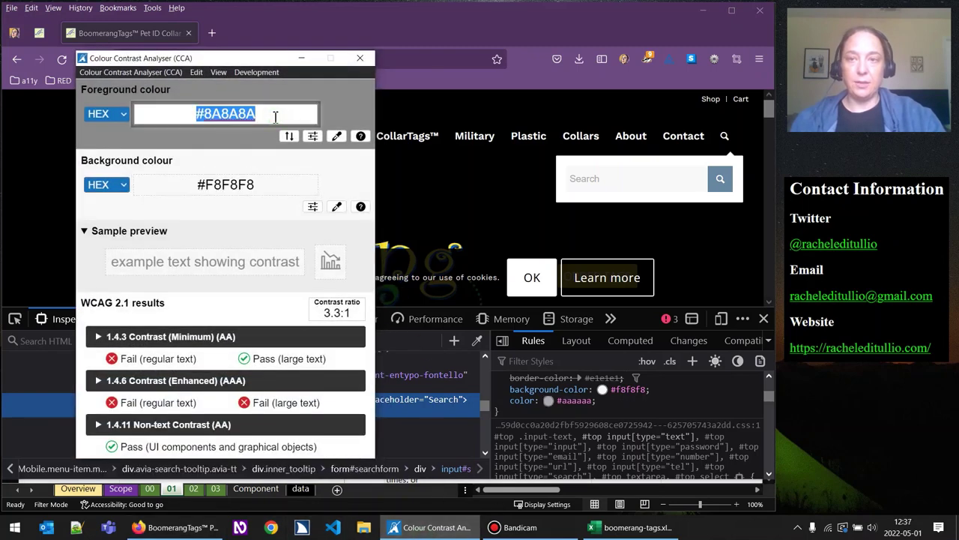
key(ctrl+v)
click(341, 110)
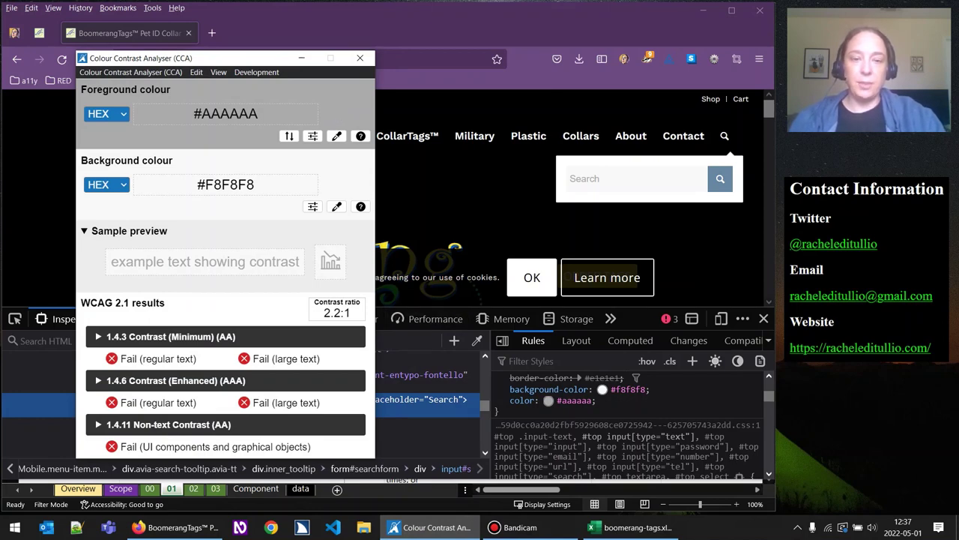
In Excel, add a second colour block to the 1.4.3 row's Issues cell, headed "Search" placeholder text:
click(632, 527)
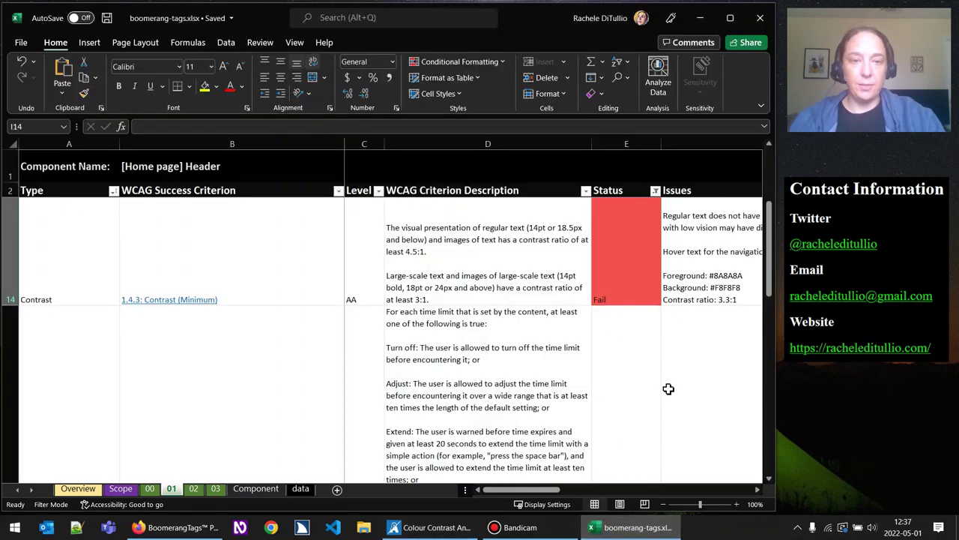
click(757, 489)
click(757, 489)
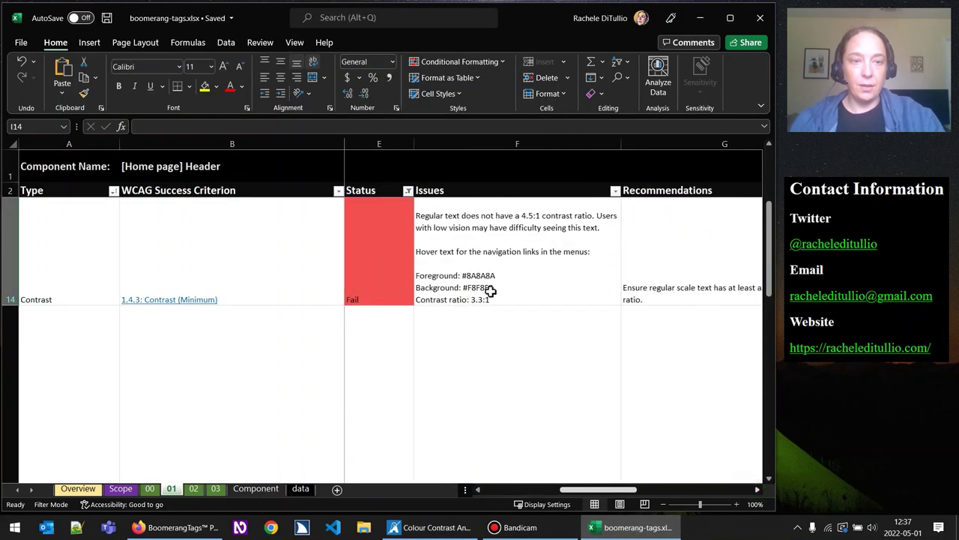
drag(769, 215, 770, 225)
double_click(521, 451)
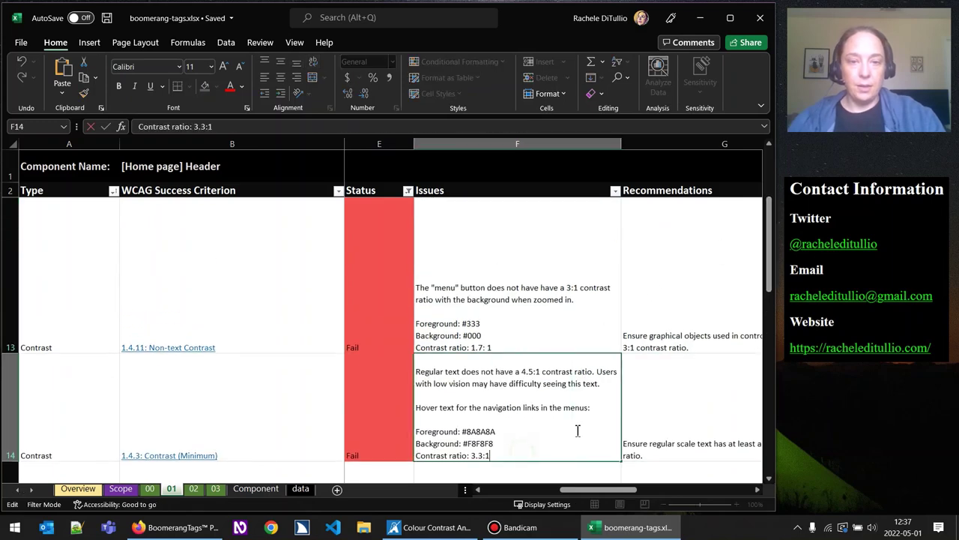
key(alt+Return)
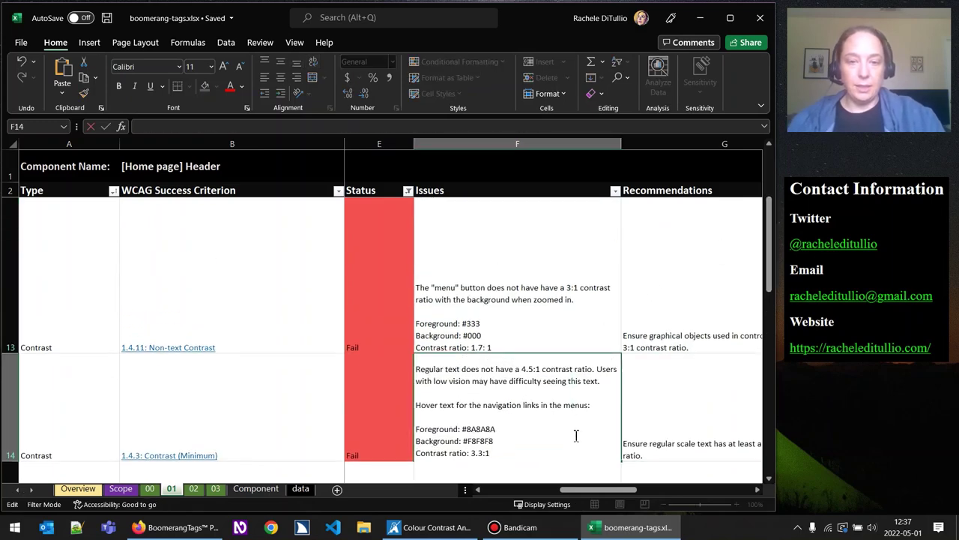
click(533, 454)
key(alt+Return)
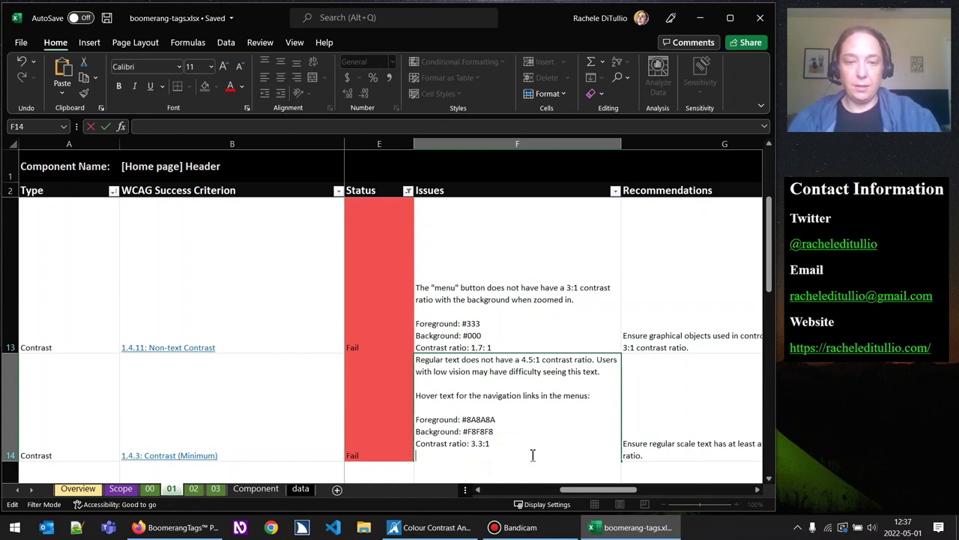
key(ctrl+v)
drag(591, 429, 416, 428)
text("Search)
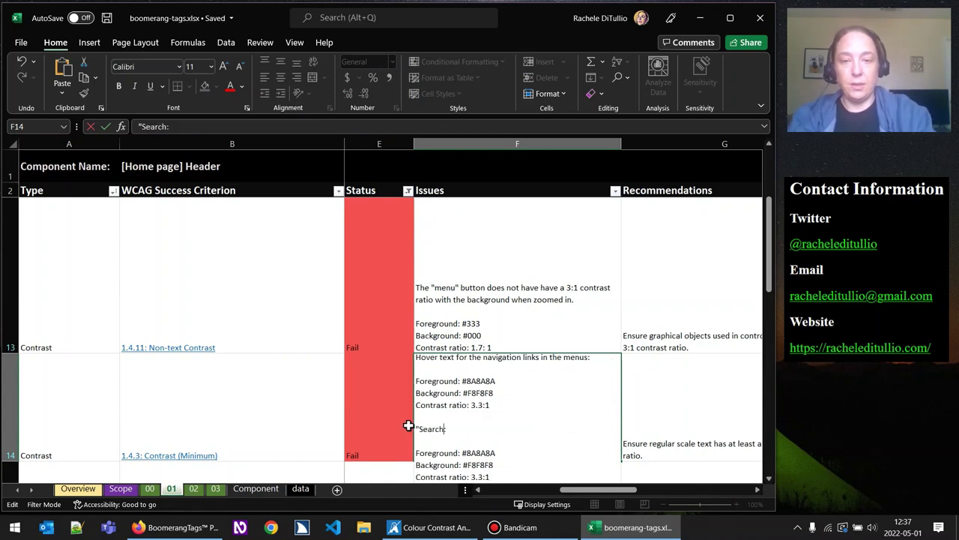
text(" placeholder text)
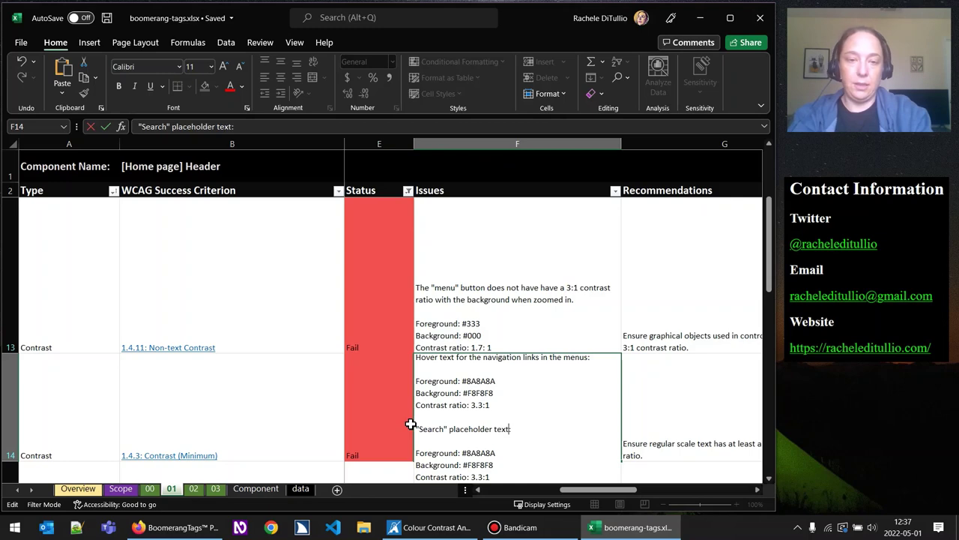
Copy #AAAAAA from Colour Contrast Analyser and paste it as the foreground value of the "Search" placeholder entry in Excel
key(alt+Tab)
click(289, 112)
key(ctrl+c)
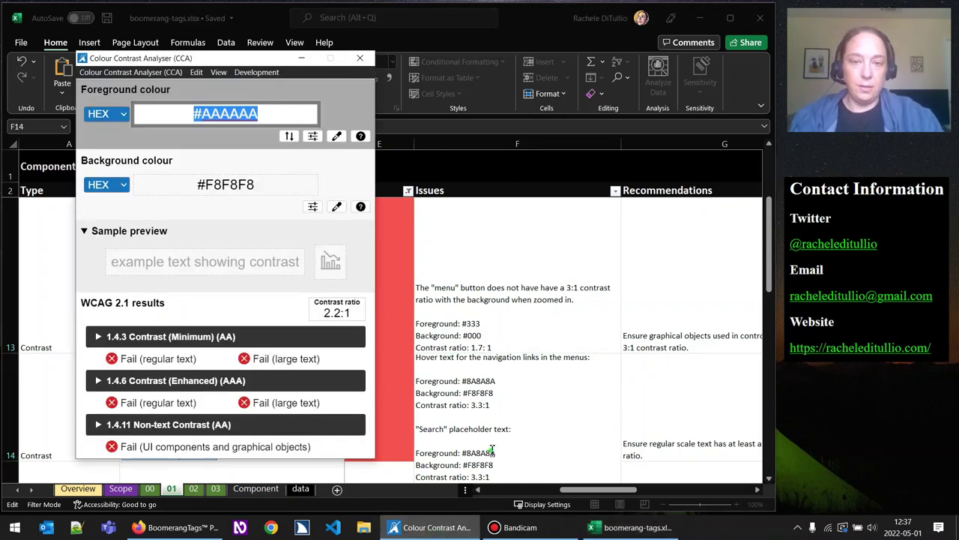
key(alt+Tab)
drag(496, 452, 461, 453)
key(ctrl+v)
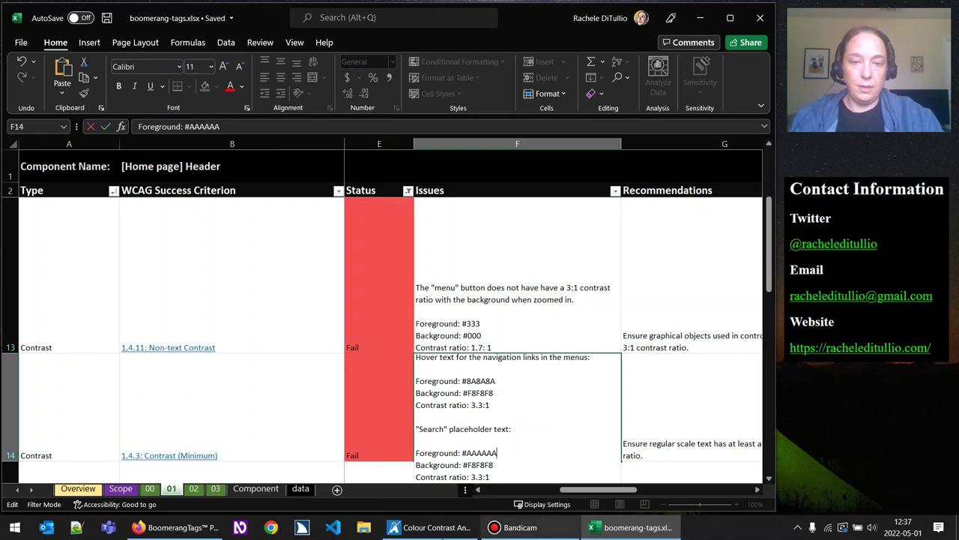
Set the contrast ratio of the "Search" placeholder entry to 2.2:1 and commit the Issues cell
key(alt+Tab)
key(alt+Tab)
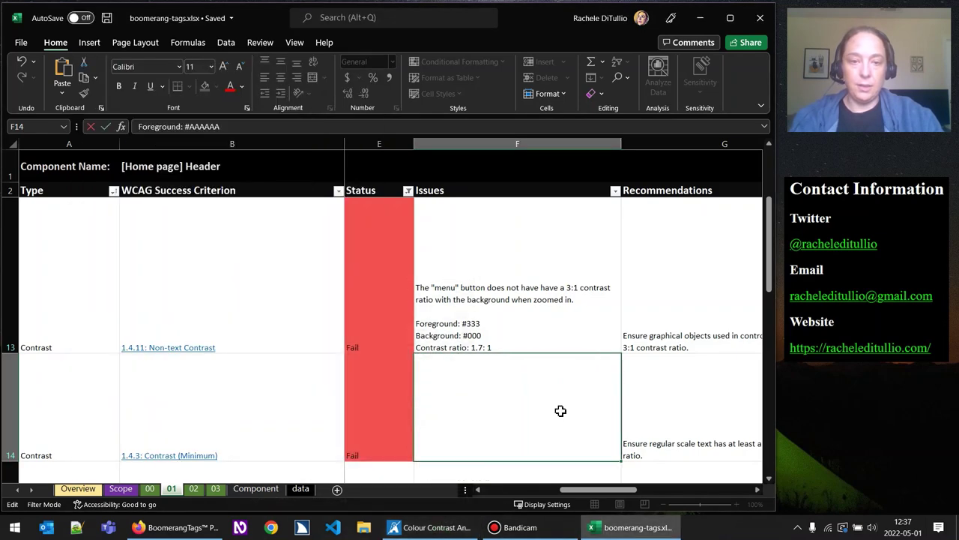
scroll(551, 374, down, 3)
scroll(538, 360, up, 4)
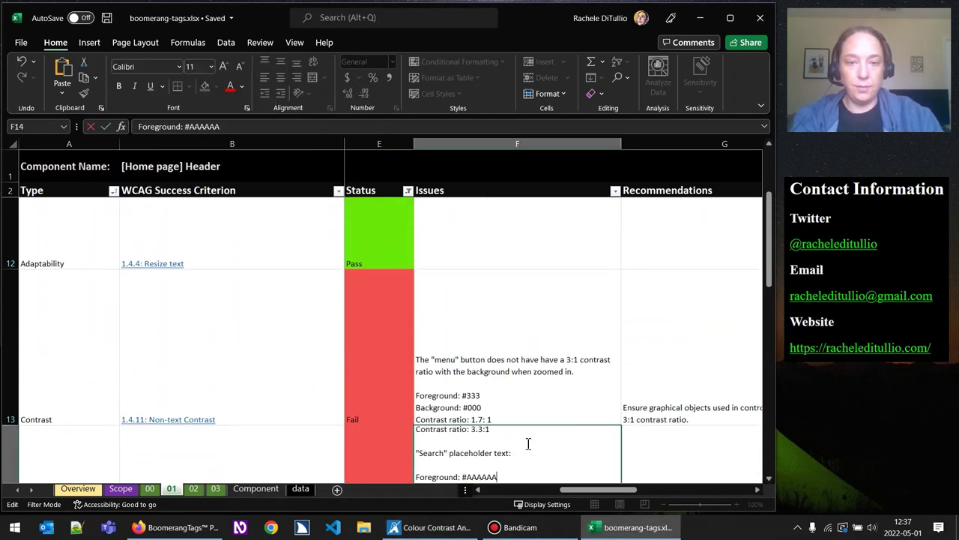
scroll(704, 258, down, 2)
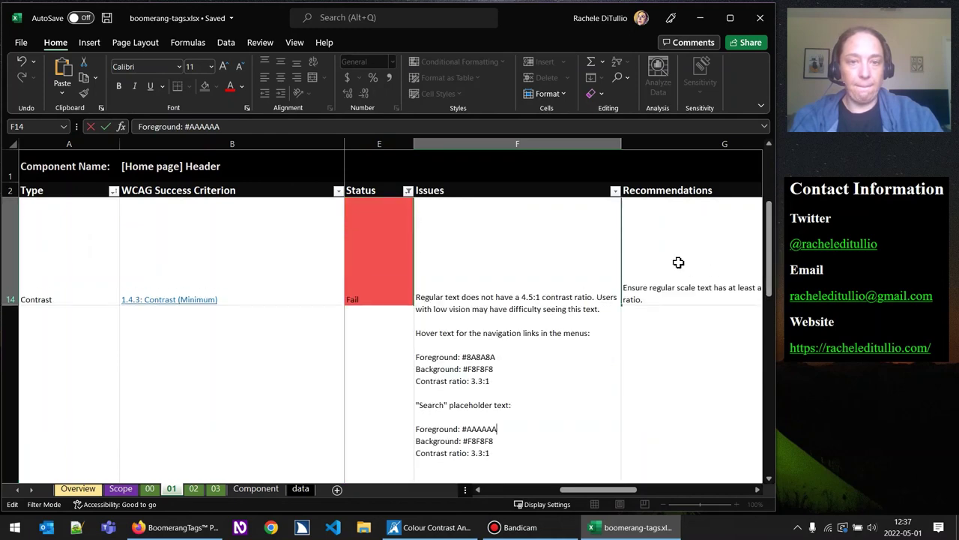
click(491, 453)
key(BackSpace)
key(BackSpace)
key(BackSpace)
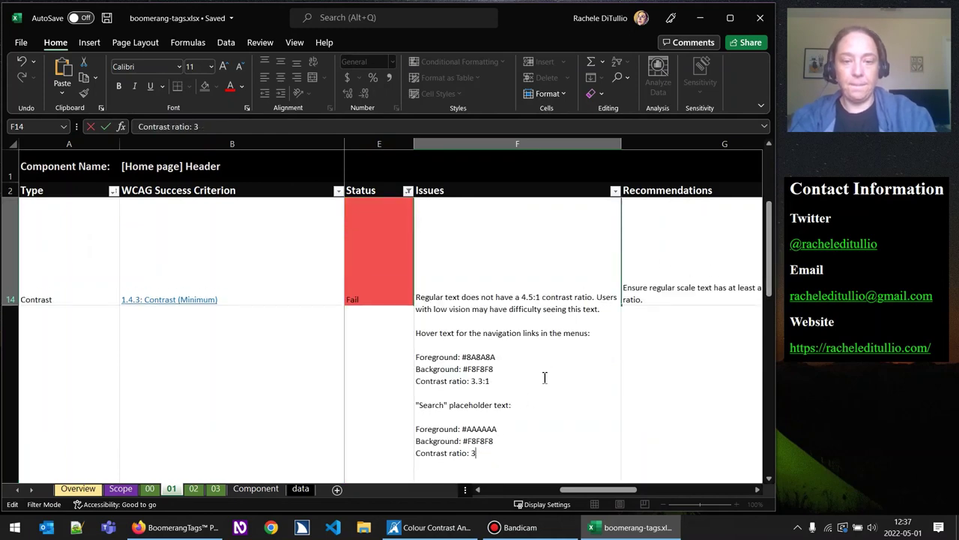
text(2.2:1)
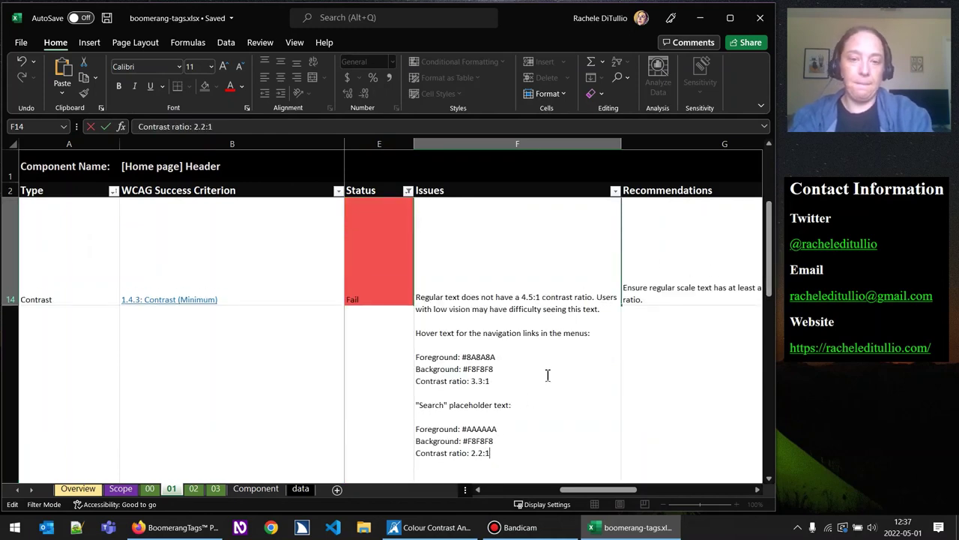
click(691, 362)
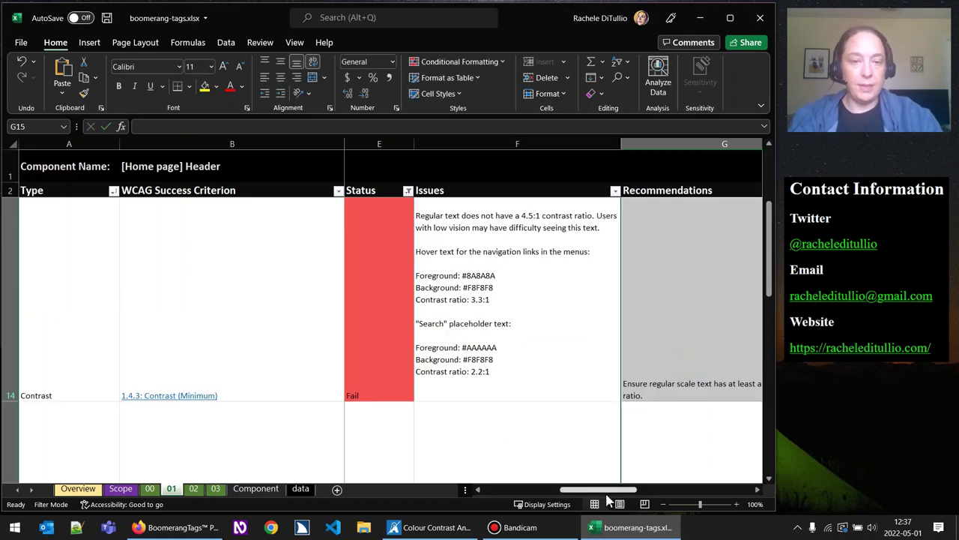
drag(611, 497, 615, 475)
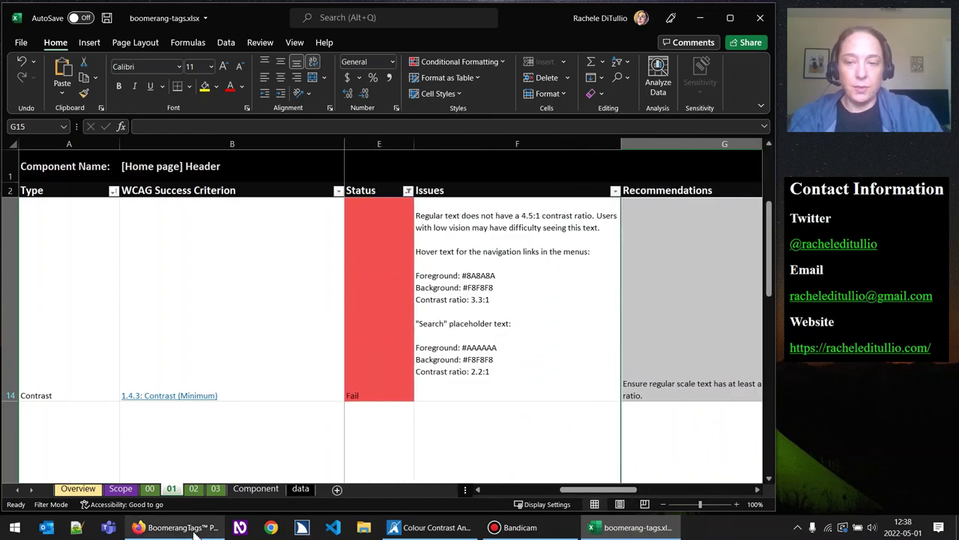
Switch to Firefox and copy the outer HTML of the inspected search input
click(160, 529)
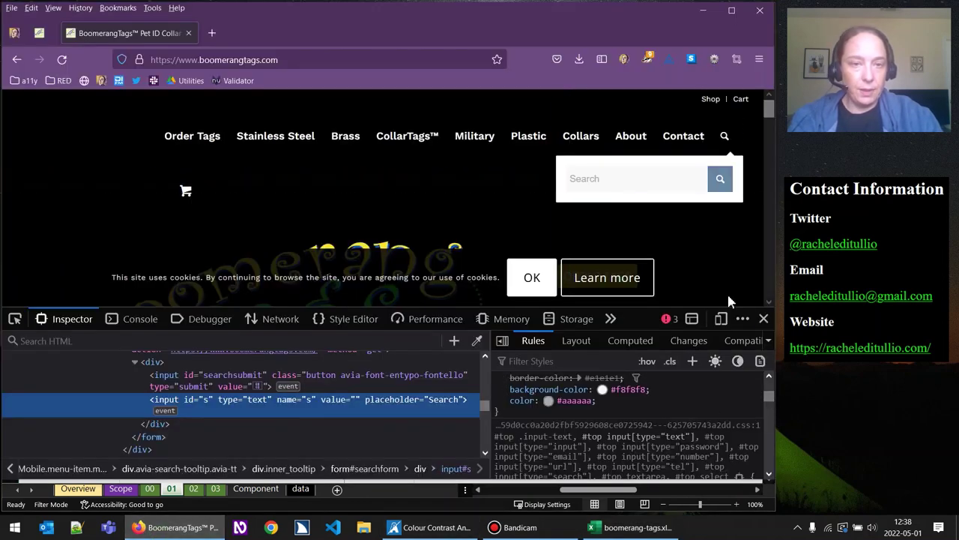
right_click(220, 415)
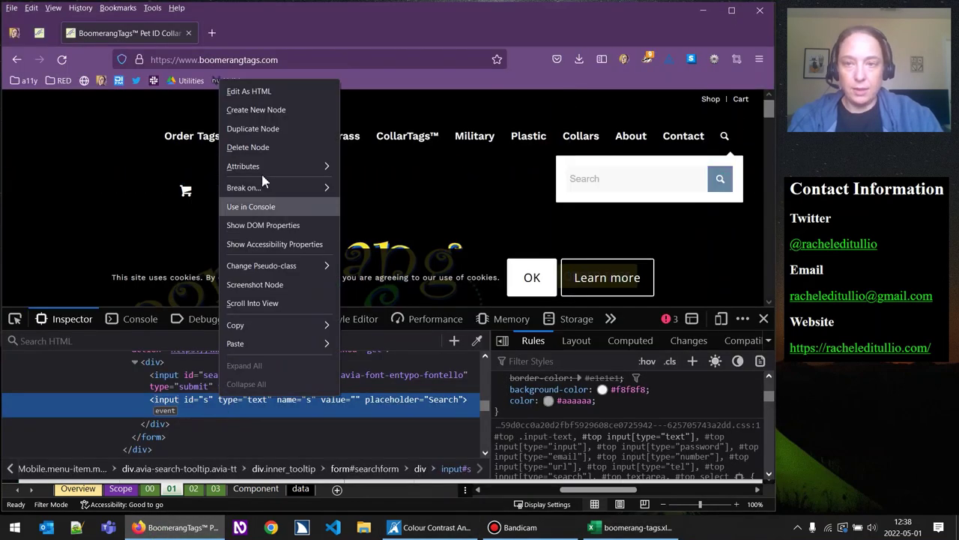
mouse_move(265, 334)
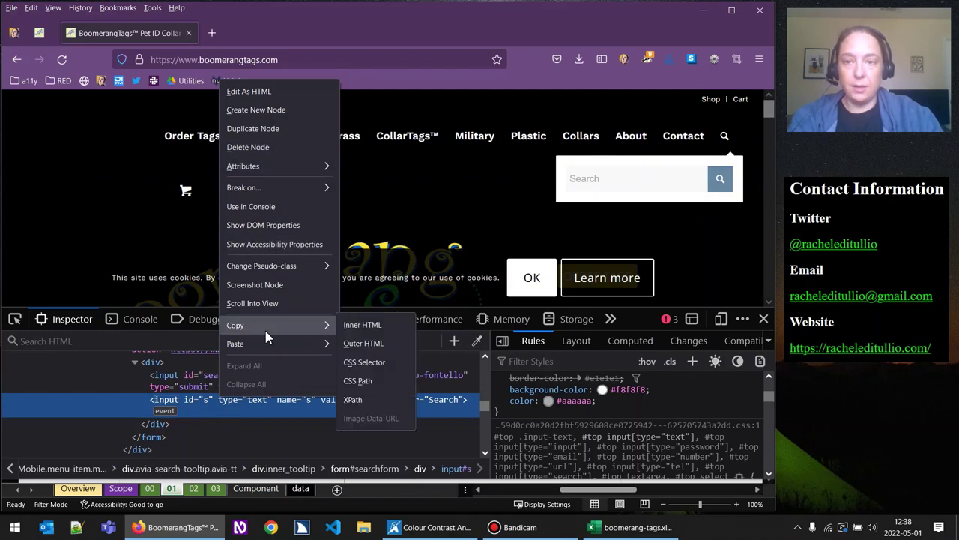
click(385, 343)
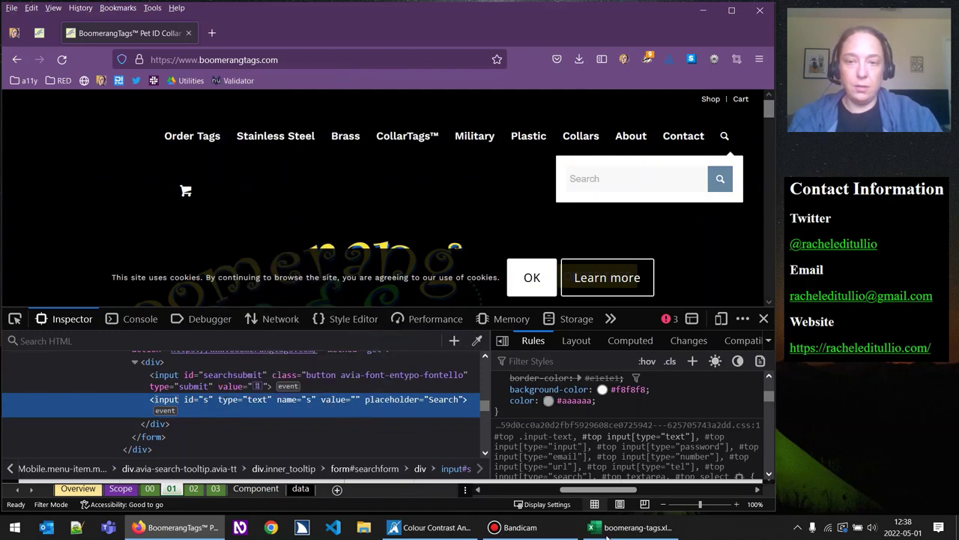
Back in Excel, paste the search input's HTML below the link code in the 1.4.3 row's Source Code cell
click(613, 535)
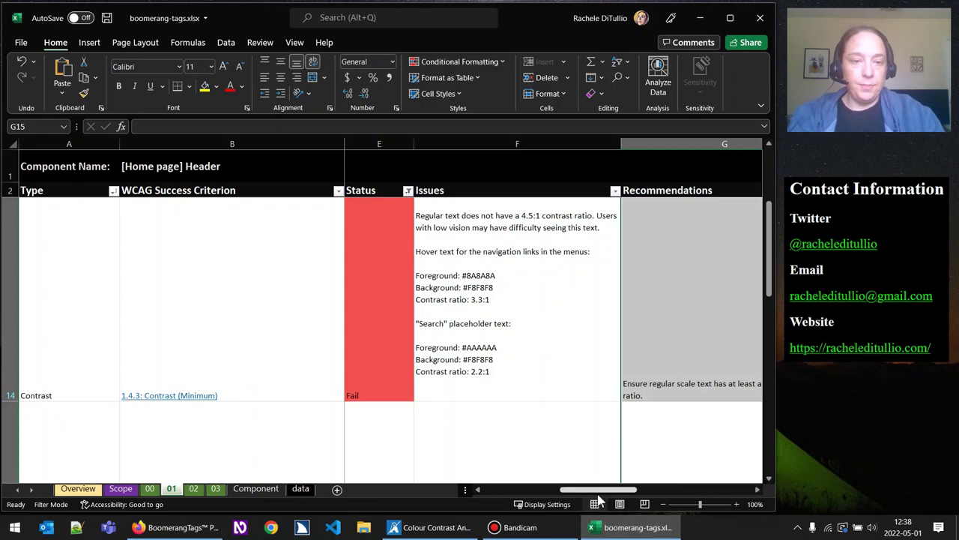
drag(604, 491, 689, 500)
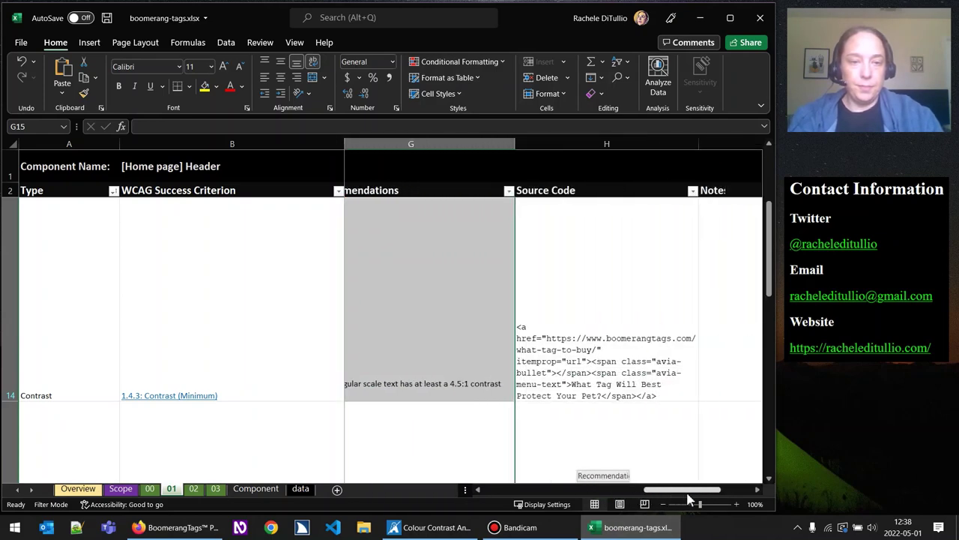
double_click(709, 394)
key(alt)
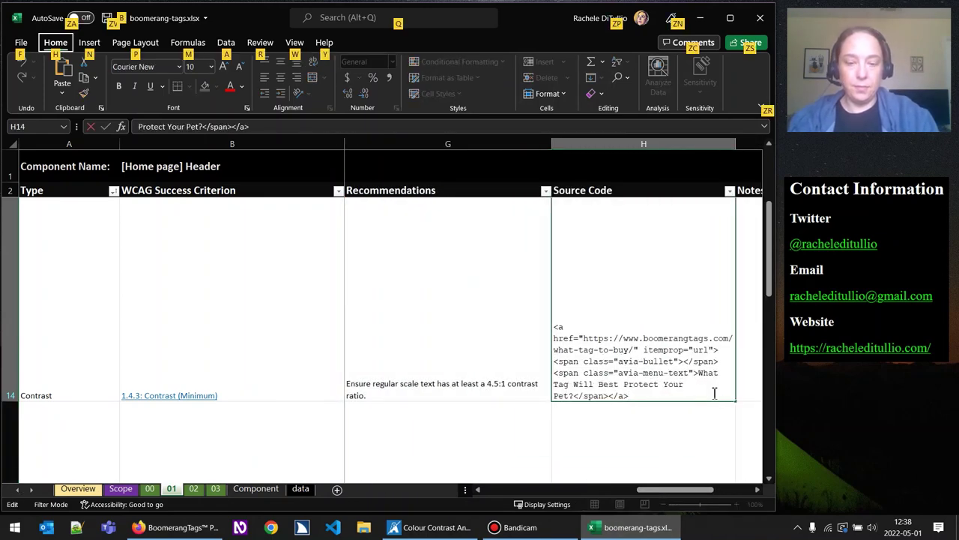
key(Escape)
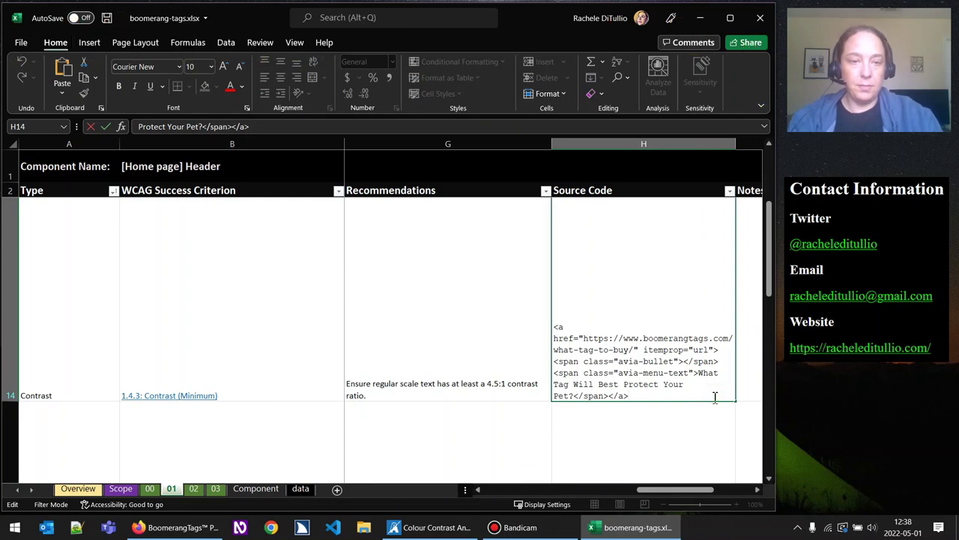
key(alt+Return)
key(ctrl+v)
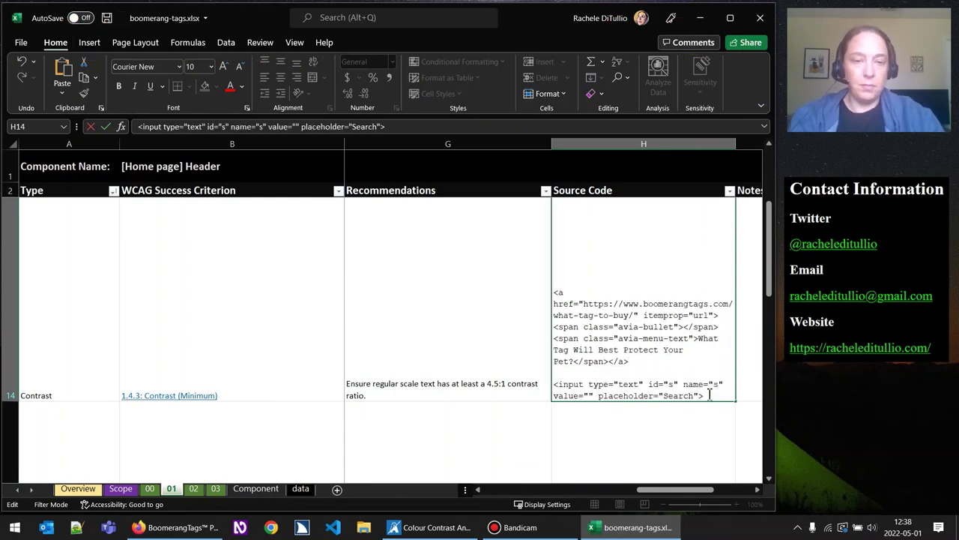
In the 1.4.3 Issues cell, number the navigation hover text entry 1) and the "Search" placeholder entry 2)
scroll(568, 279, left, 2)
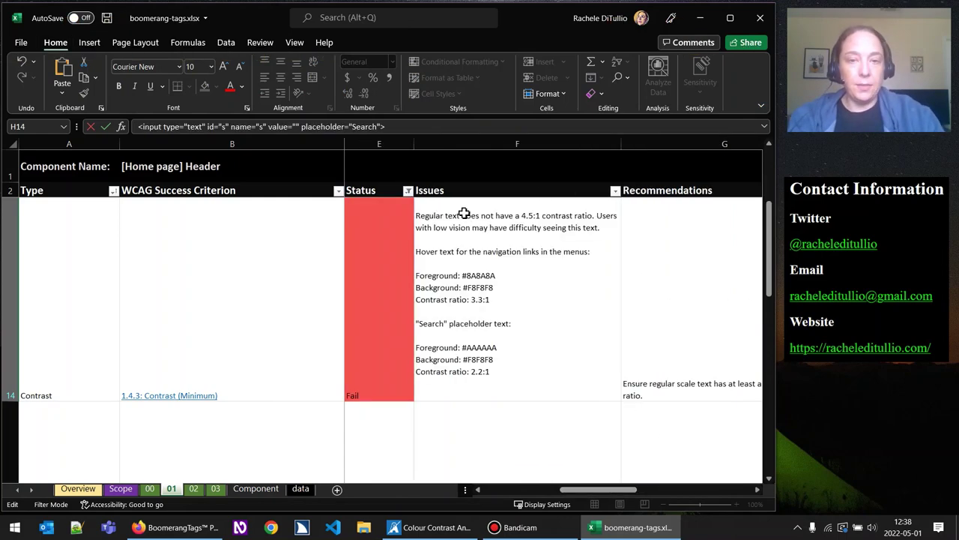
click(426, 241)
double_click(485, 241)
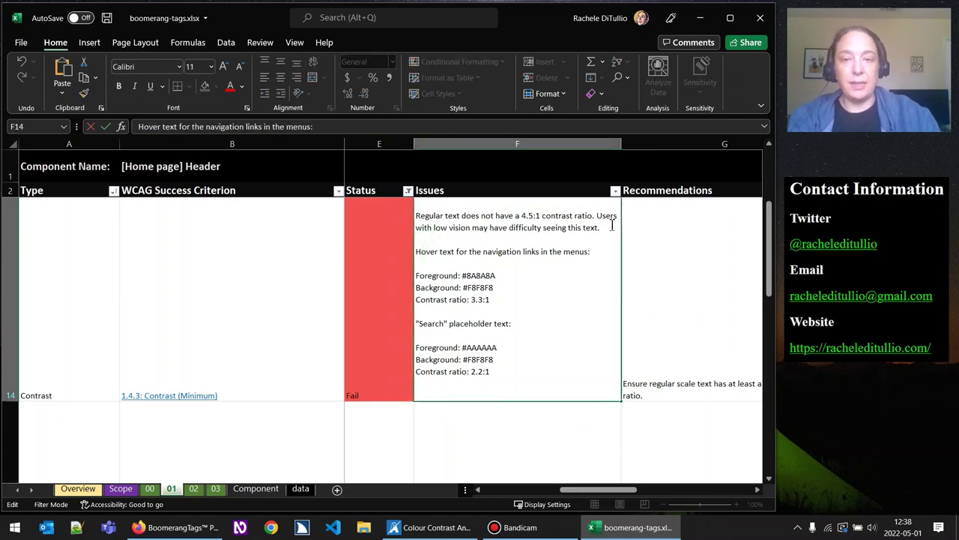
text(1))
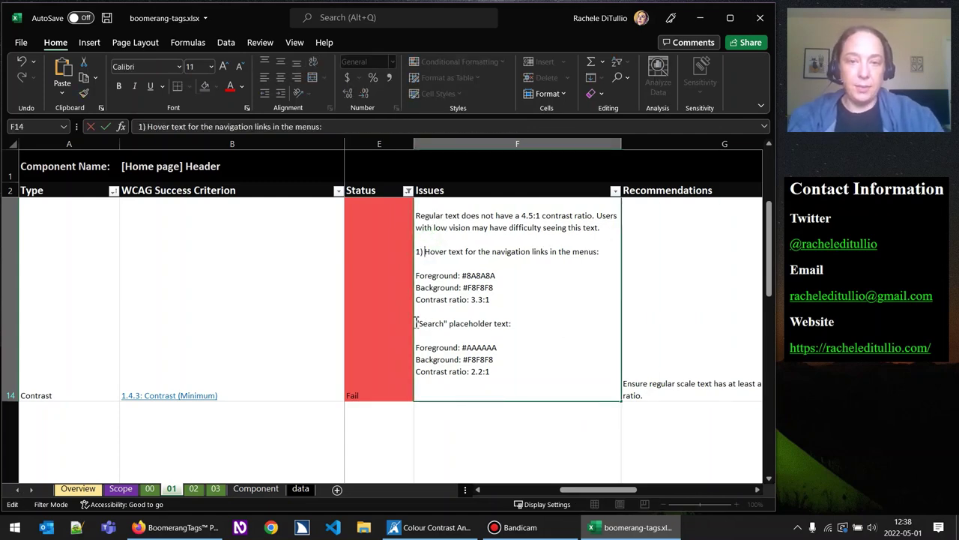
click(417, 323)
text(2))
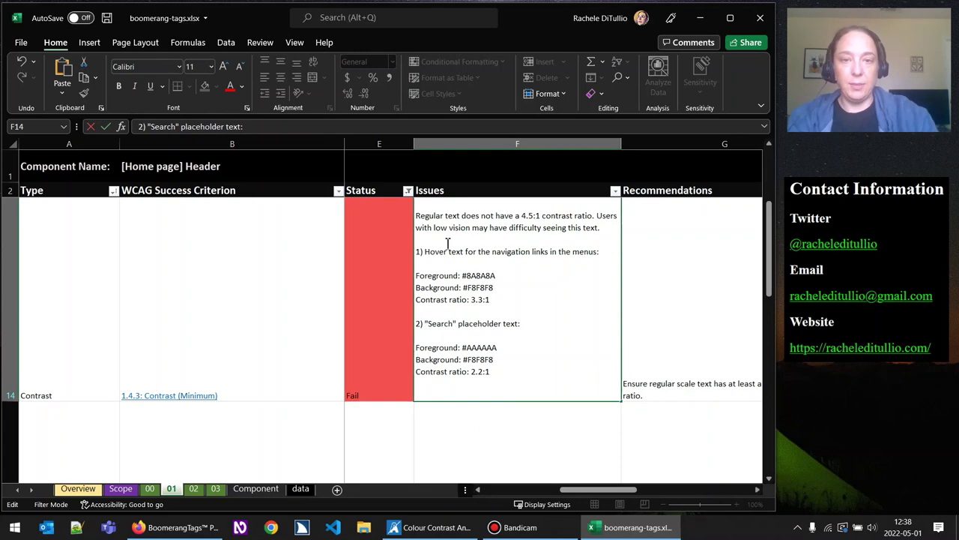
In the 1.4.3 row's Source Code cell, number the link code 1) and the search input code 2)
click(465, 252)
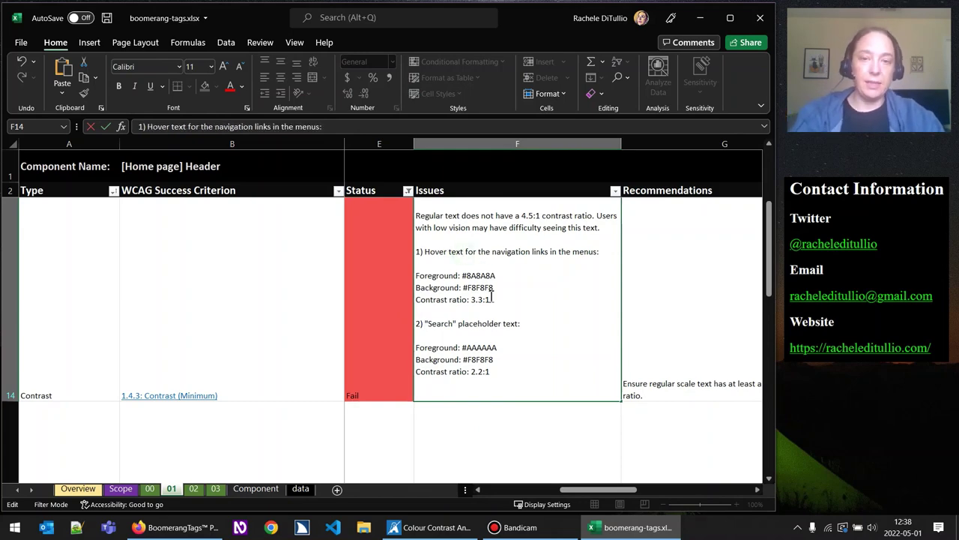
click(484, 324)
drag(604, 491, 684, 496)
click(558, 293)
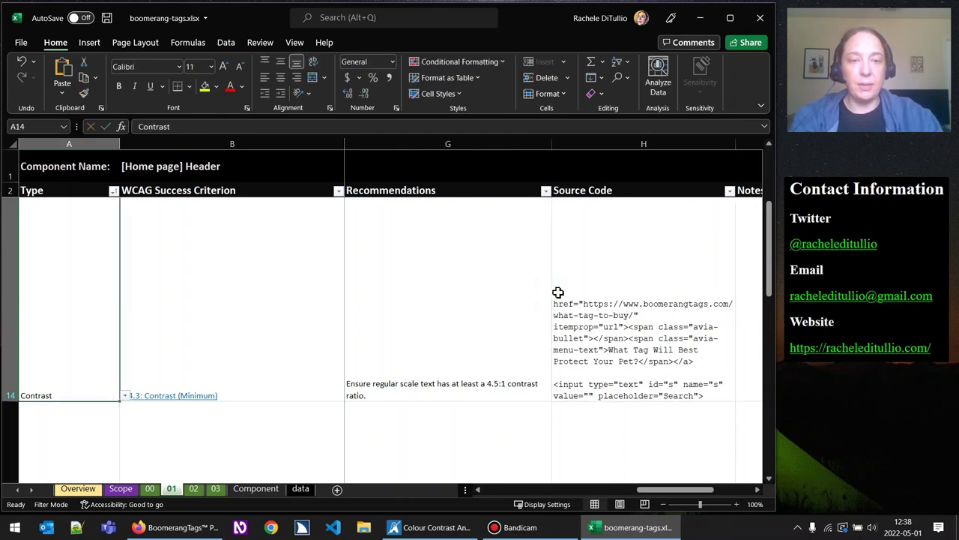
click(560, 292)
text(1))
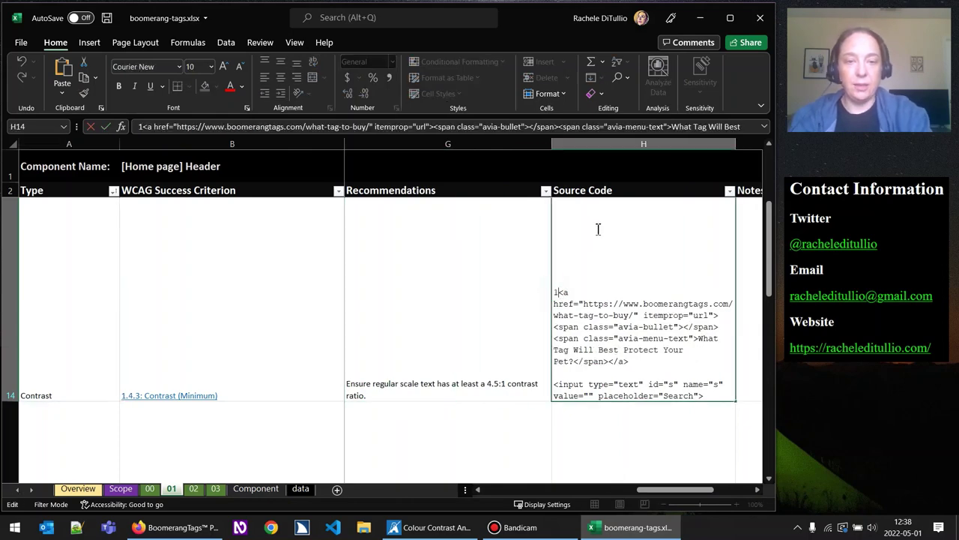
click(554, 384)
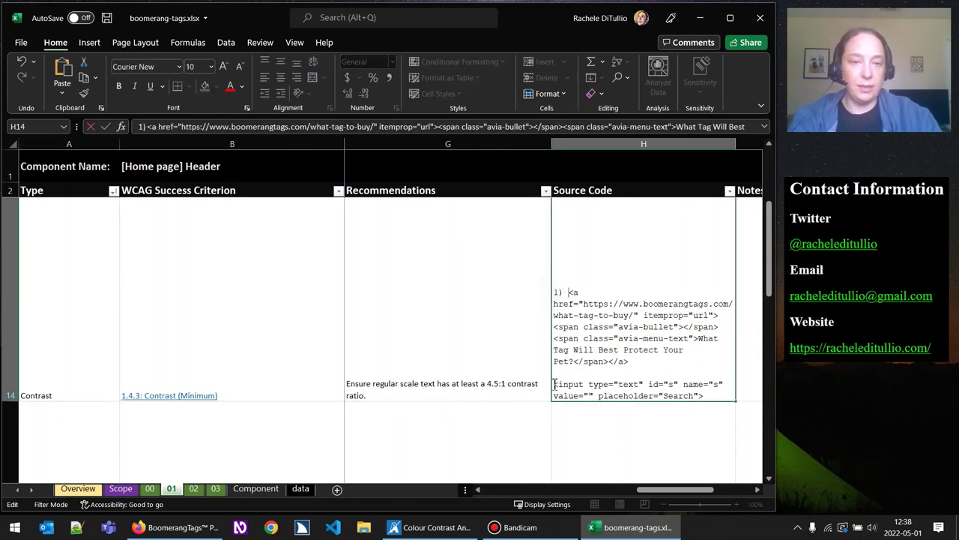
text(2)
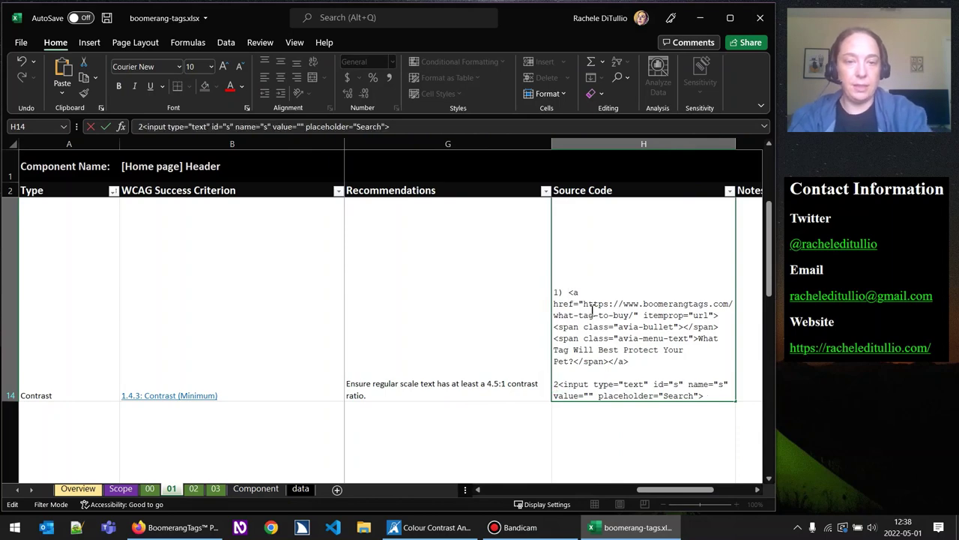
text())
click(476, 292)
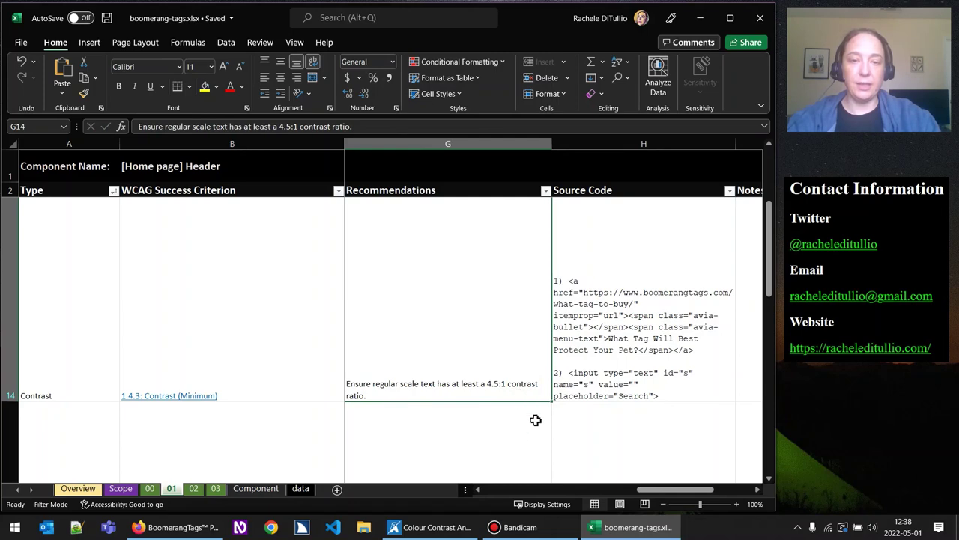
Switch to the Boomerang Tags home page in Firefox and close the developer tools
drag(694, 491, 541, 492)
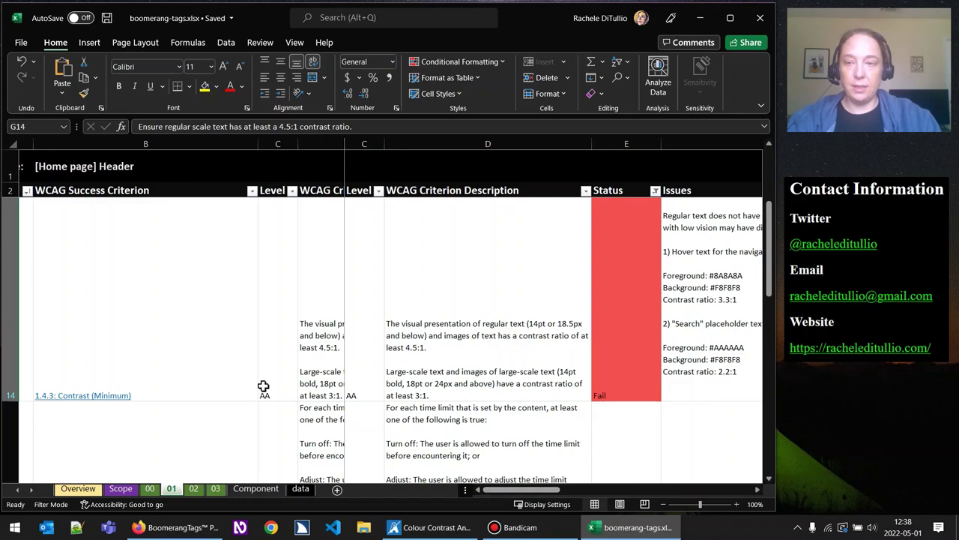
scroll(263, 386, up, 3)
scroll(608, 397, down, 4)
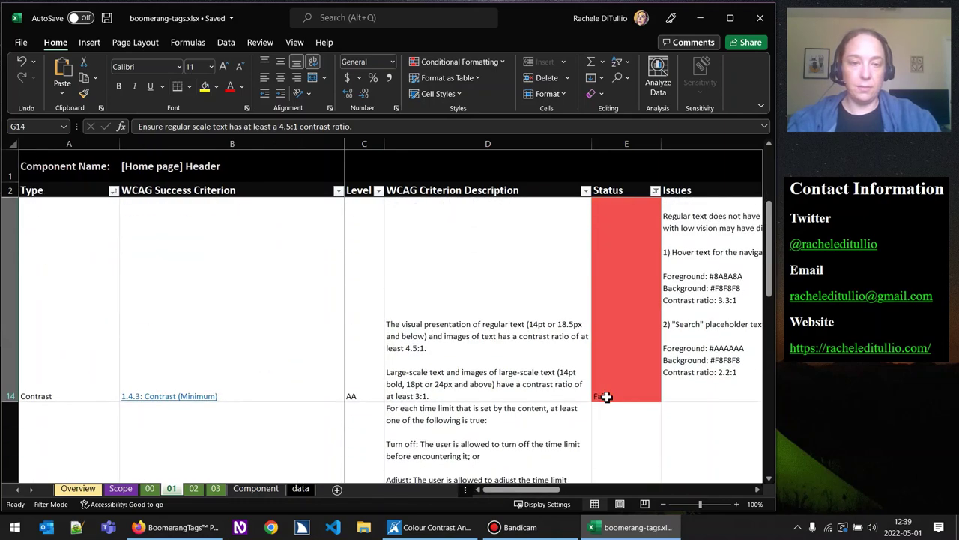
scroll(622, 399, down, 1)
scroll(626, 401, up, 4)
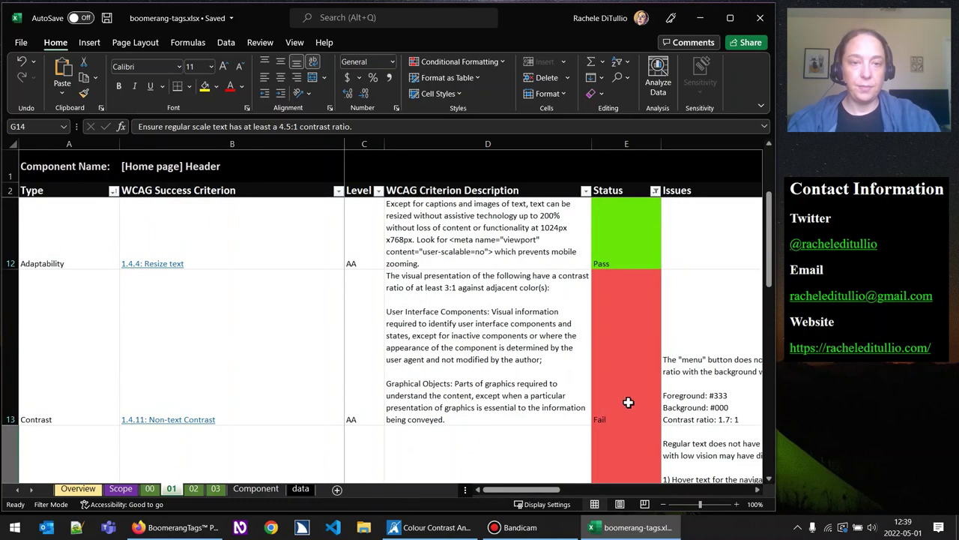
click(180, 527)
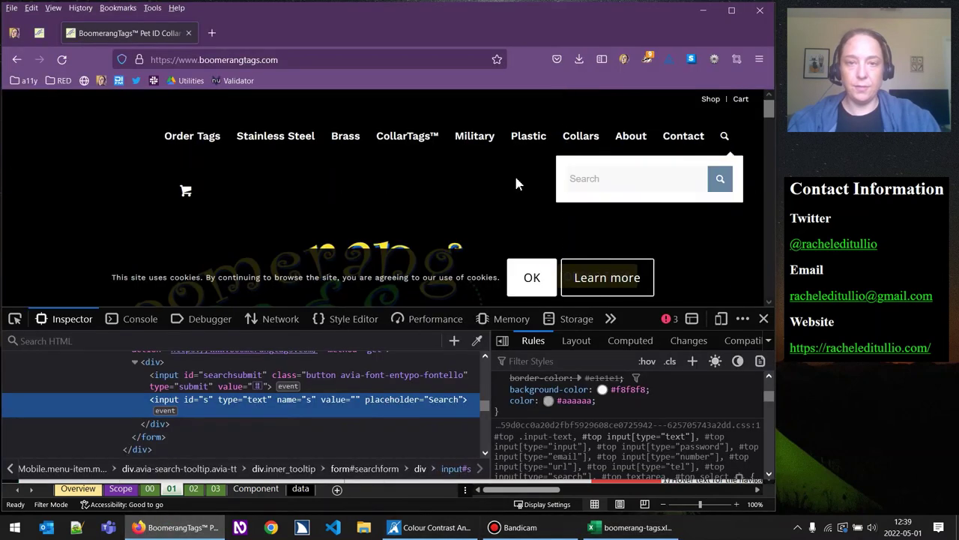
click(764, 319)
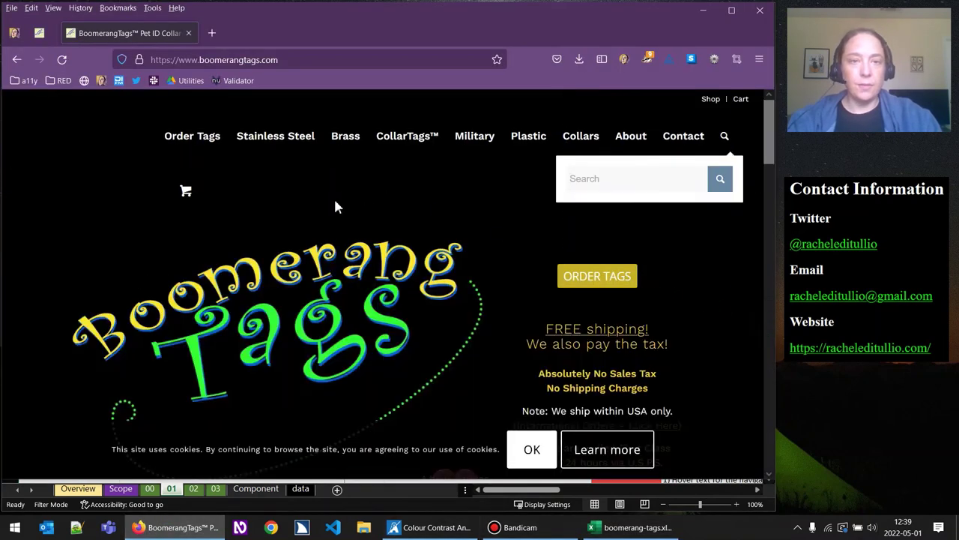
Reveal the cart dropdown, inspect its "No products in the cart." message and look through the message's style rules
mouse_move(187, 193)
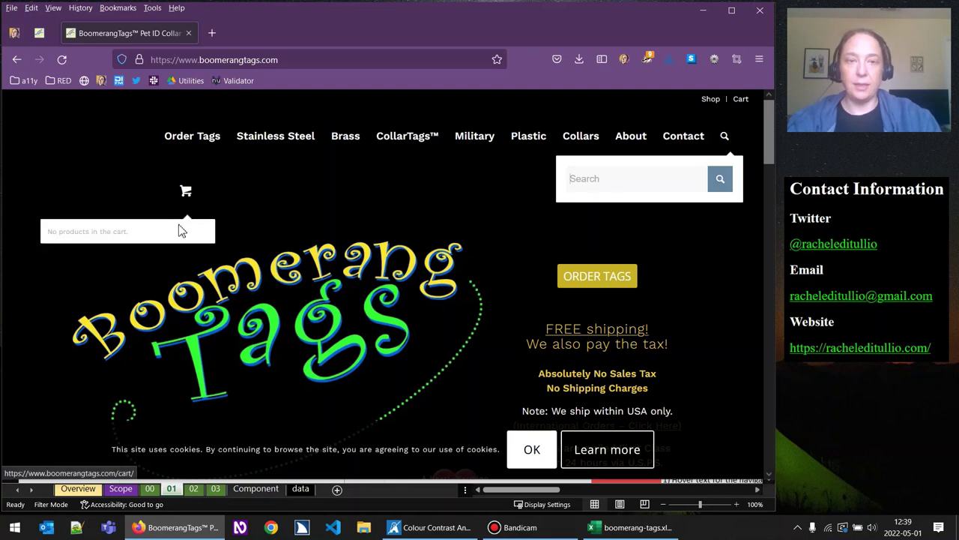
right_click(113, 234)
click(136, 407)
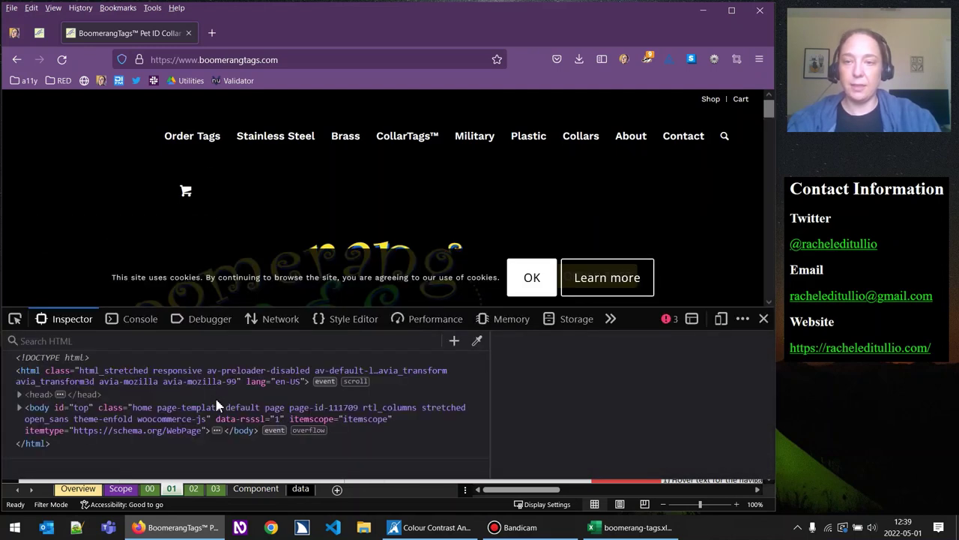
scroll(636, 422, down, 2)
scroll(635, 422, down, 5)
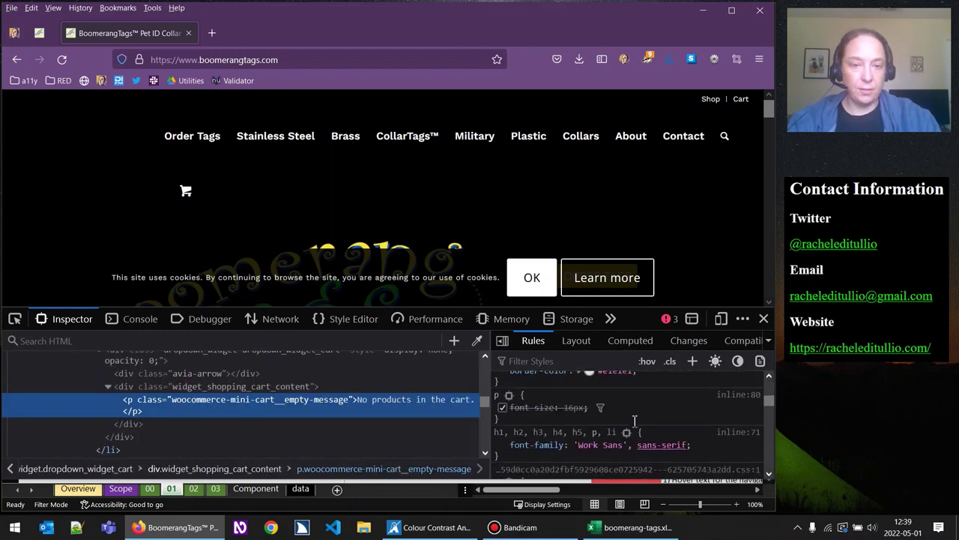
scroll(634, 421, up, 8)
Select the cart_dropdown_link element in the markup and inspect the empty-cart message again from the revealed dropdown
mouse_move(188, 195)
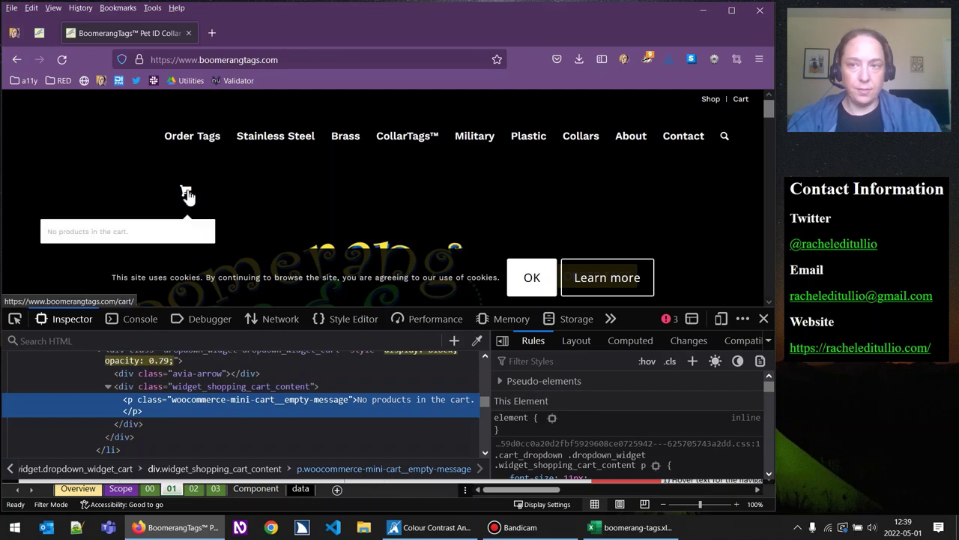
click(124, 369)
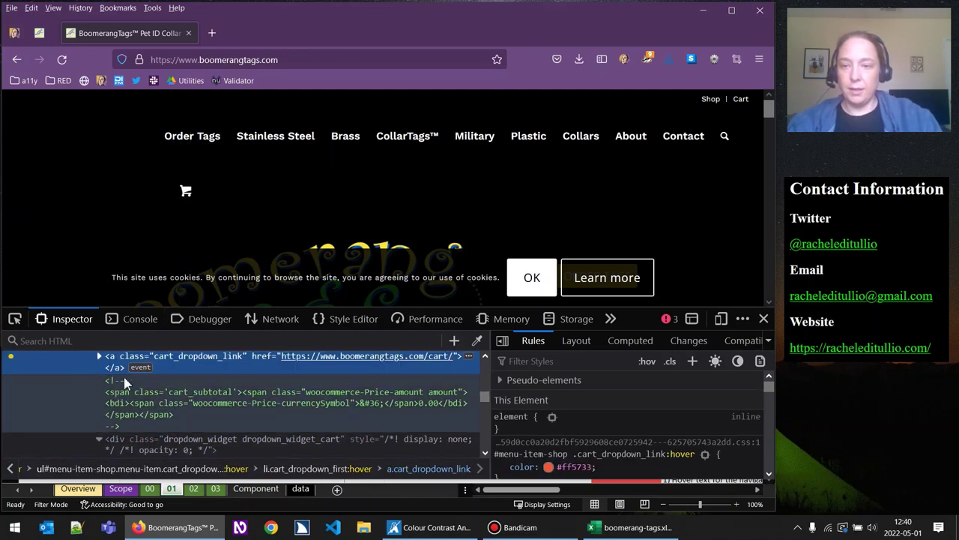
mouse_move(179, 216)
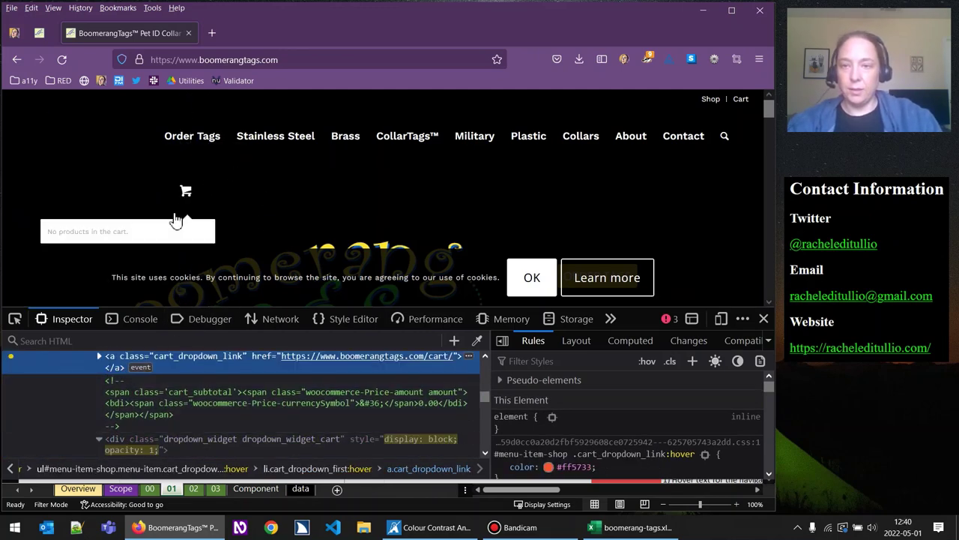
right_click(122, 229)
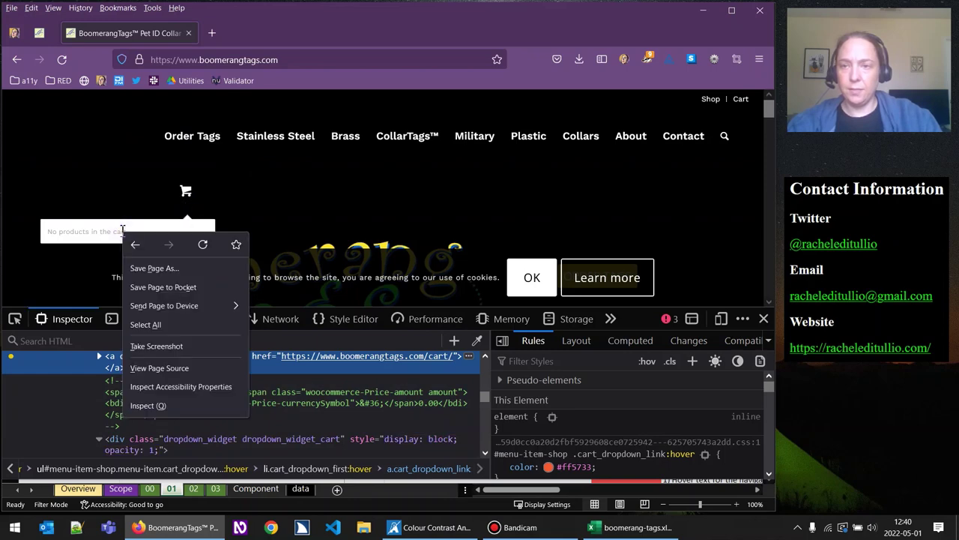
click(164, 409)
click(150, 320)
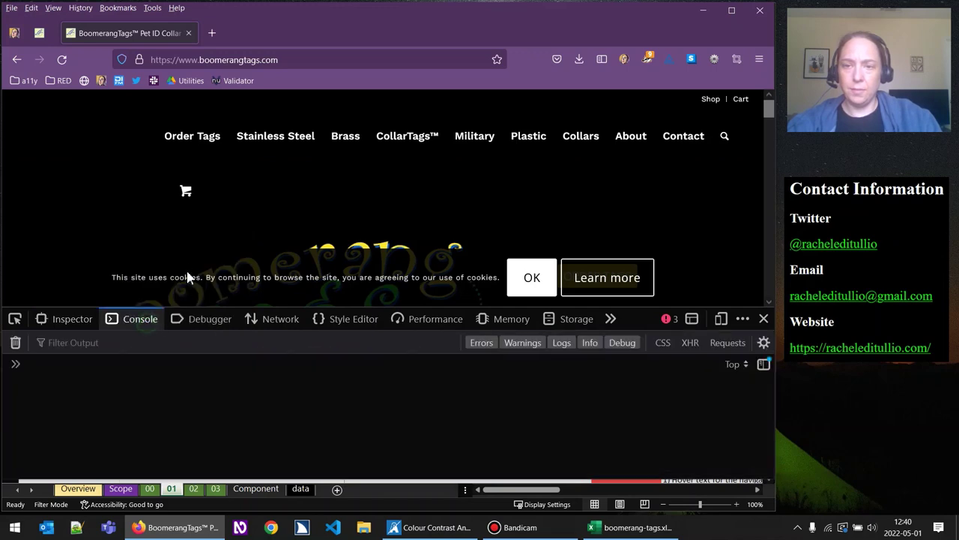
mouse_move(193, 203)
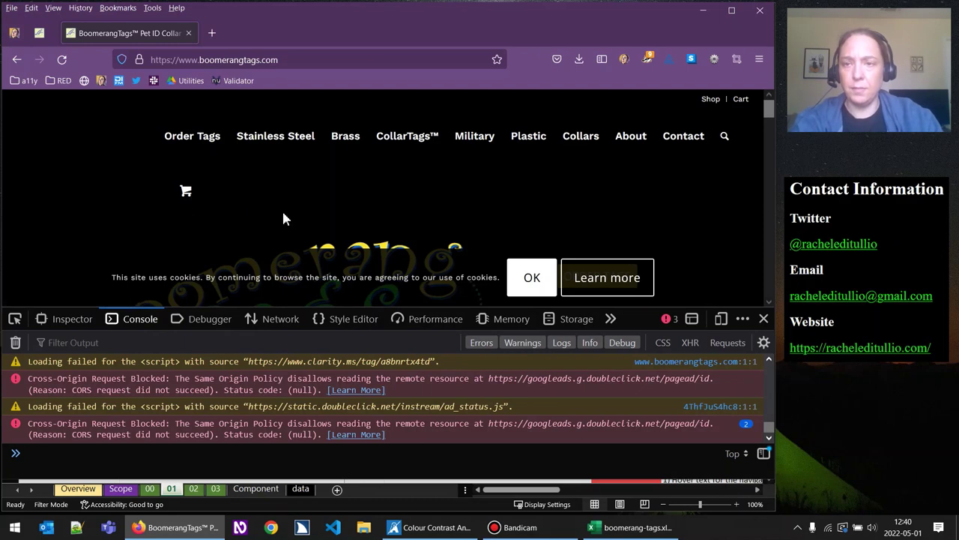
mouse_move(192, 200)
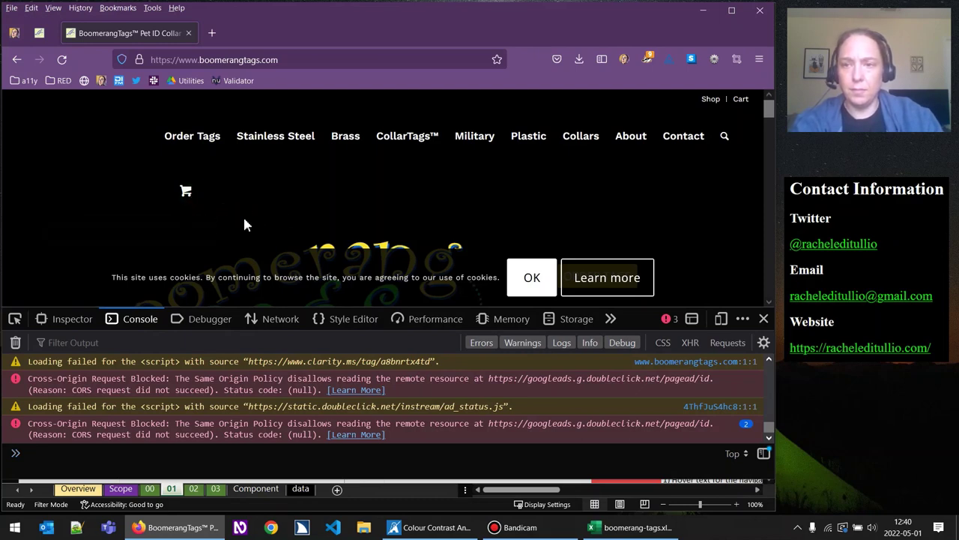
click(72, 319)
Reveal the cart dropdown and inspect its avia-arrow element in the markup
mouse_move(193, 200)
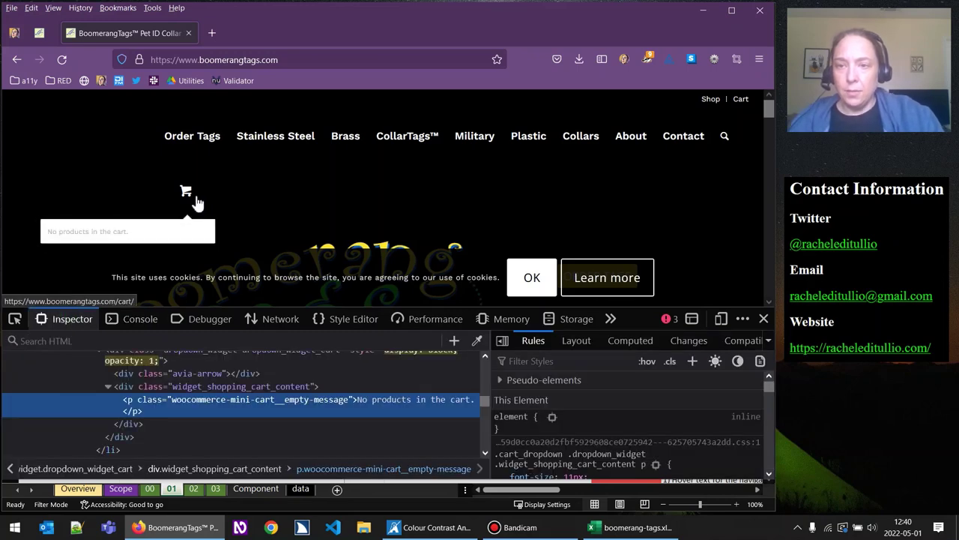
right_click(188, 223)
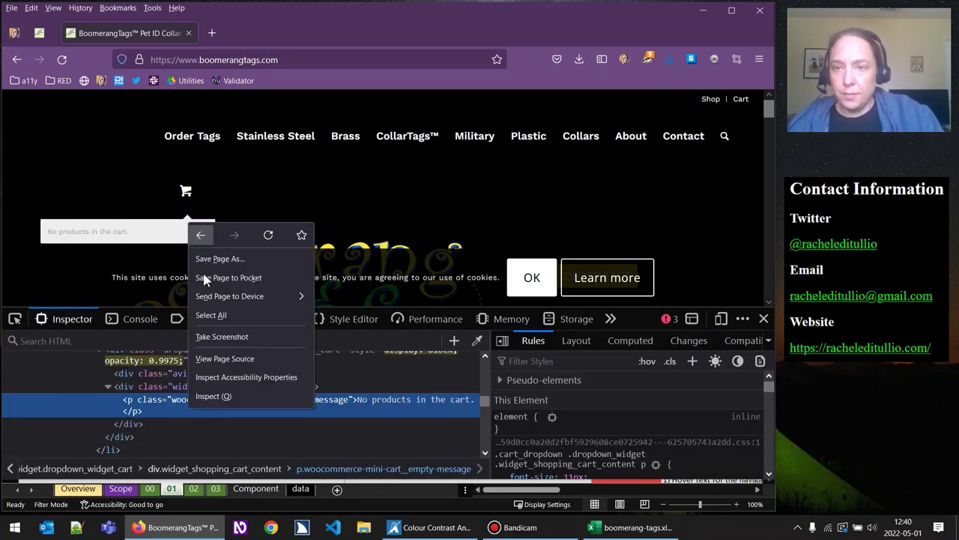
click(221, 395)
scroll(219, 419, up, 5)
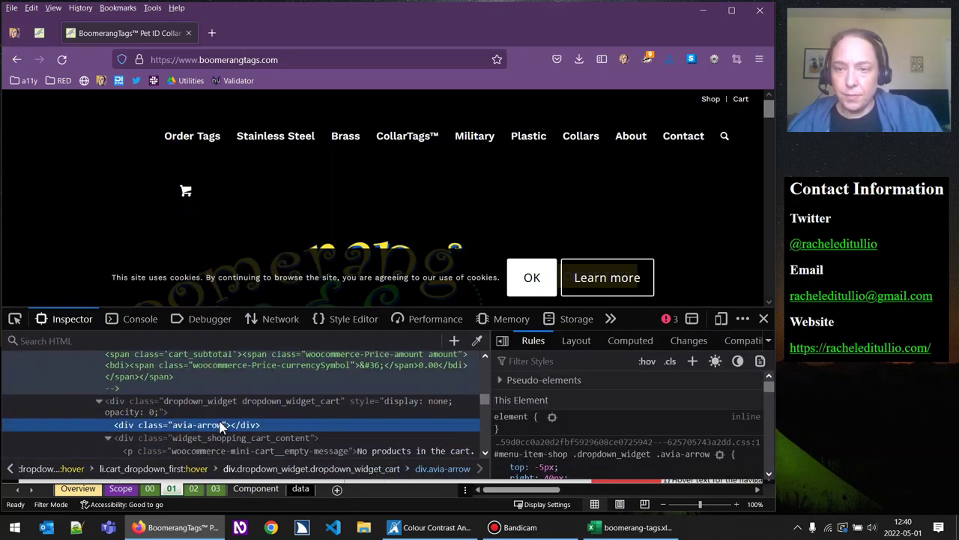
Reload the home page, inspect the "No products in the cart." message again and examine its style rules
click(63, 59)
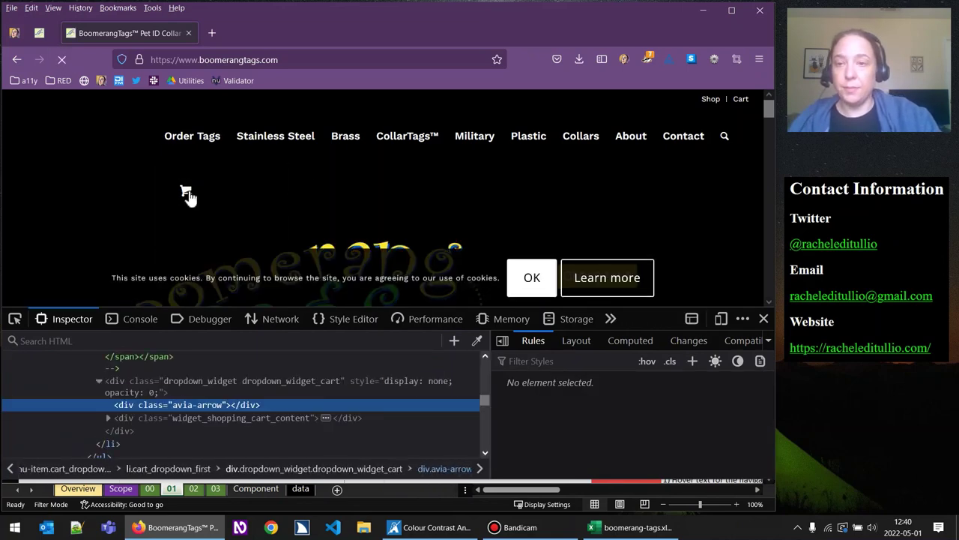
mouse_move(186, 197)
right_click(184, 238)
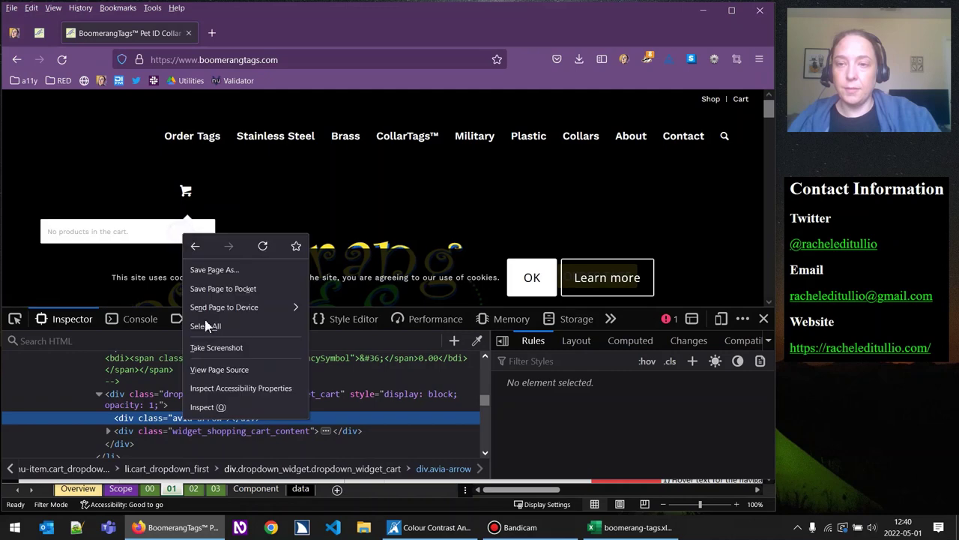
click(212, 406)
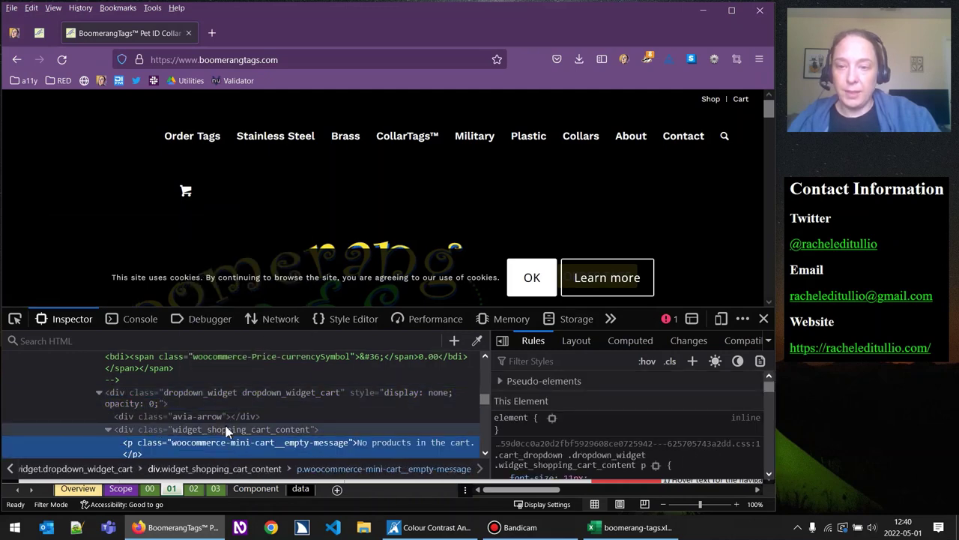
scroll(224, 422, down, 3)
scroll(224, 422, up, 3)
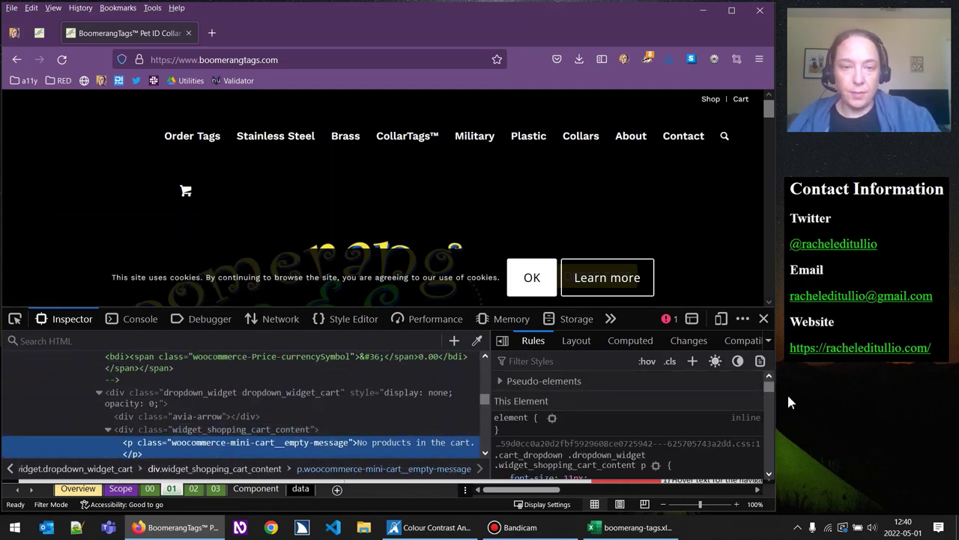
scroll(772, 389, down, 4)
scroll(772, 388, up, 4)
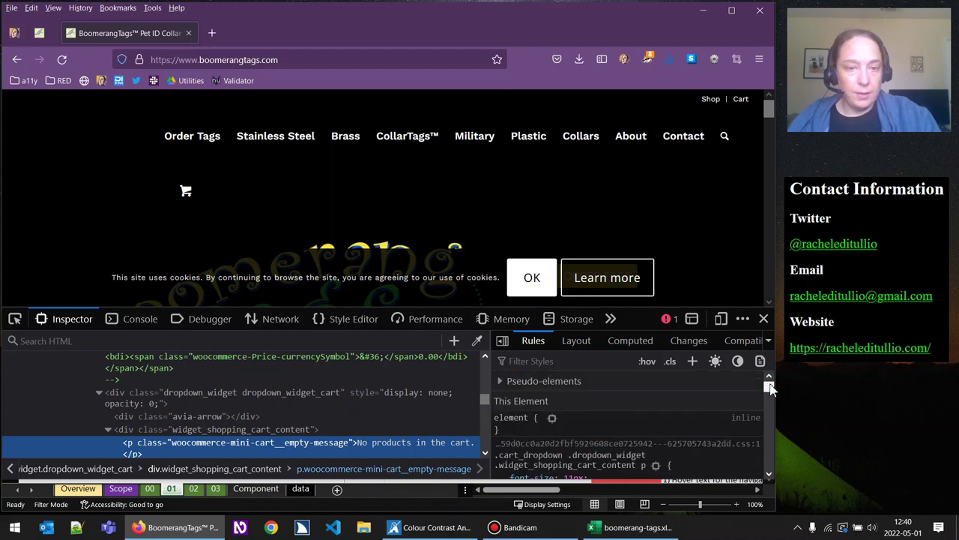
scroll(772, 388, down, 1)
drag(772, 389, 772, 366)
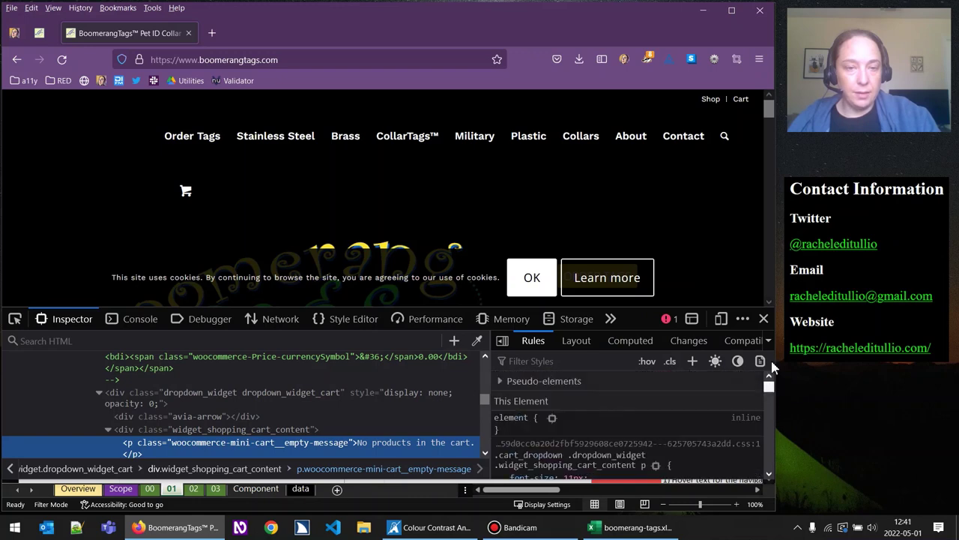
Select the widget_shopping_cart_content div in the markup and look through its style rules for the background and inherited text colours
click(155, 430)
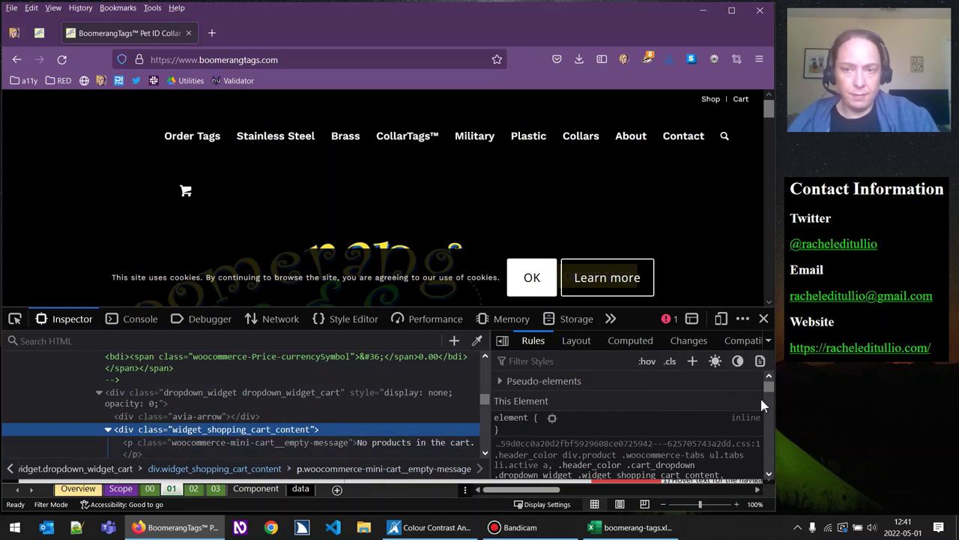
scroll(772, 393, down, 2)
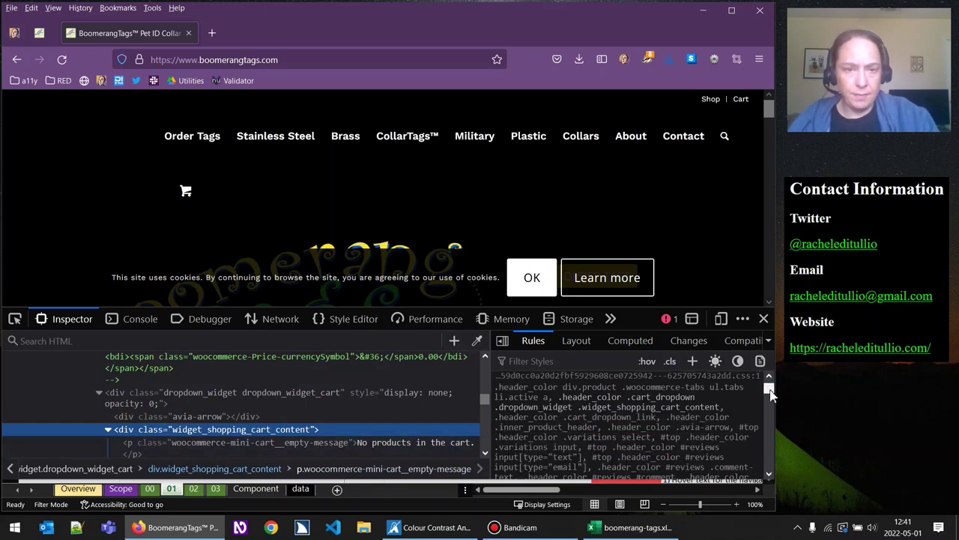
drag(772, 395, 772, 399)
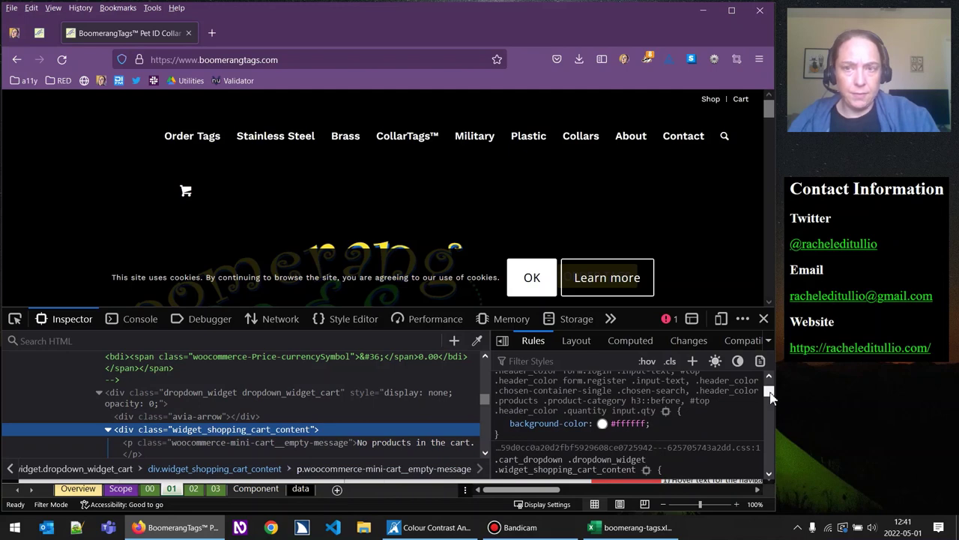
mouse_move(186, 192)
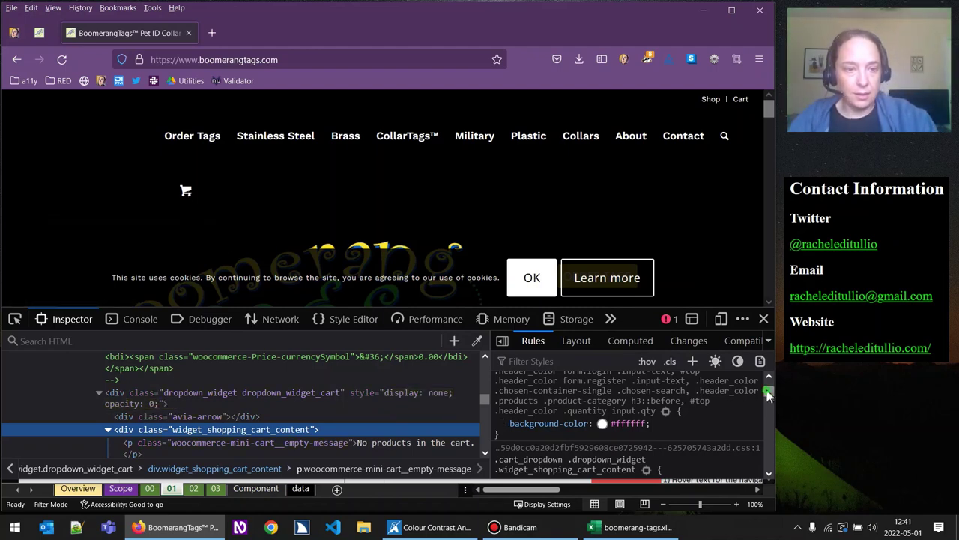
scroll(768, 396, down, 2)
scroll(768, 396, down, 1)
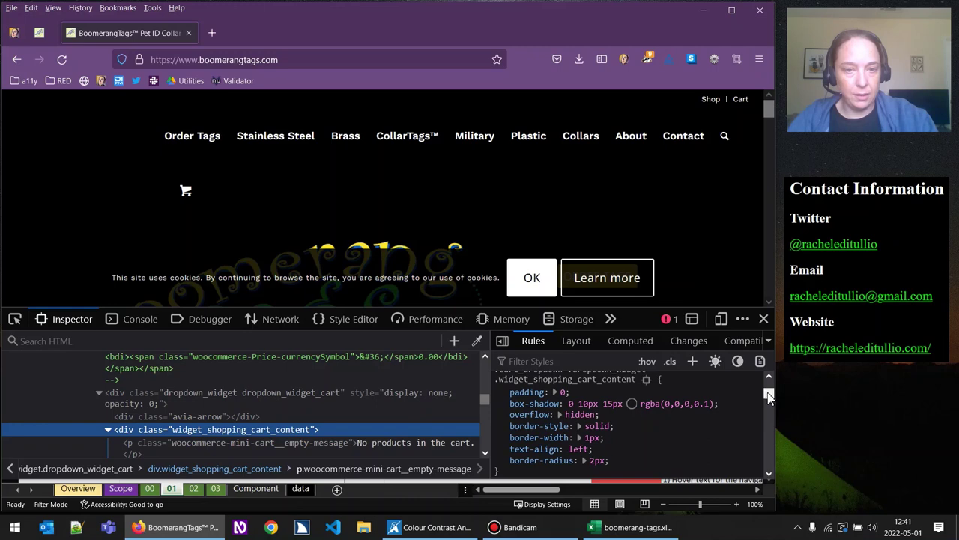
drag(768, 396, 773, 420)
click(573, 465)
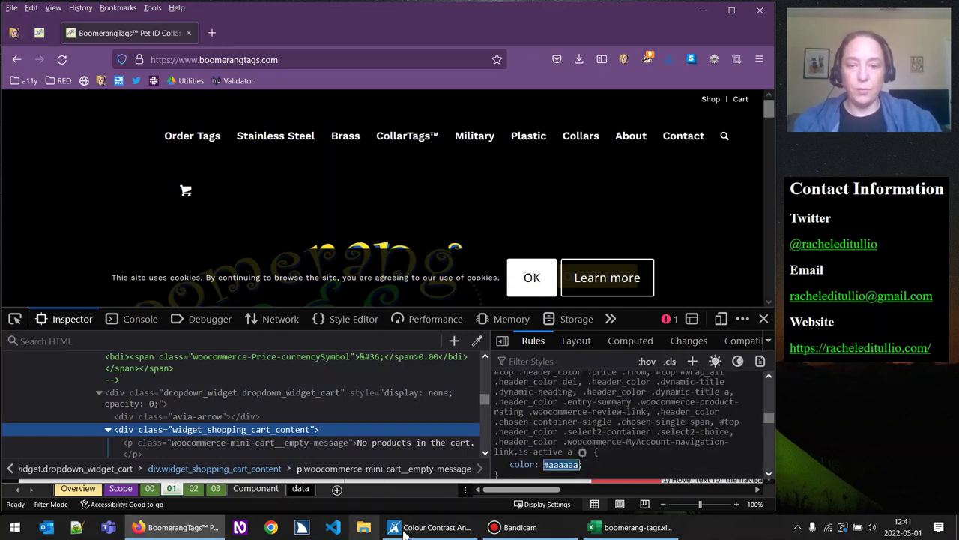
Switch to Colour Contrast Analyser and sample the cookie notice's white OK button as the background colour, #FFFFFF
click(431, 527)
click(338, 95)
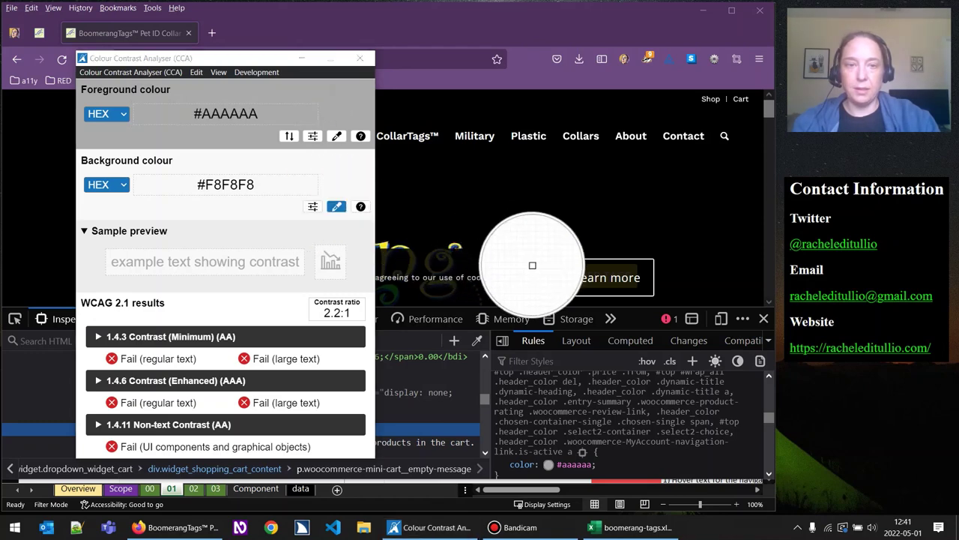
click(533, 266)
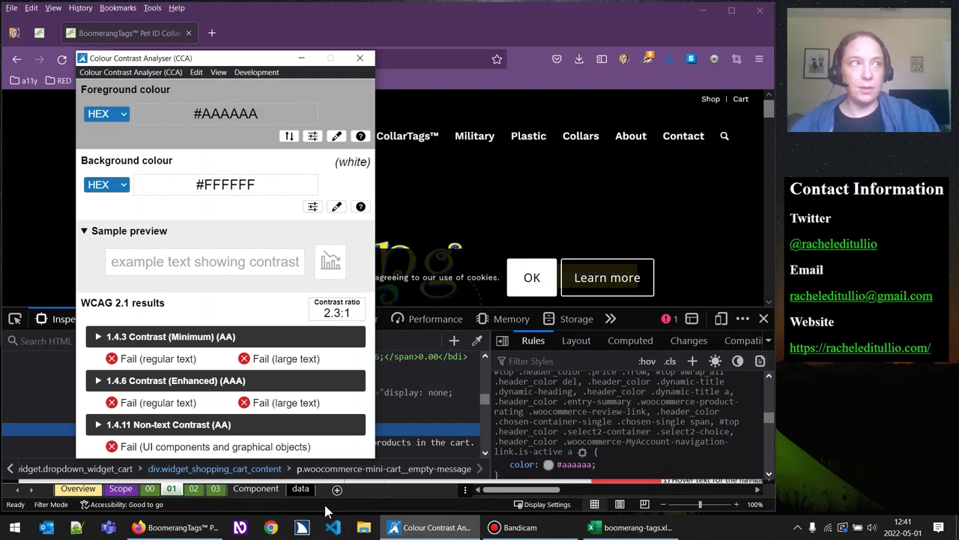
In the Excel workbook, duplicate the "Search" placeholder text entry at the end of the 1.4.3 Issues cell
click(630, 527)
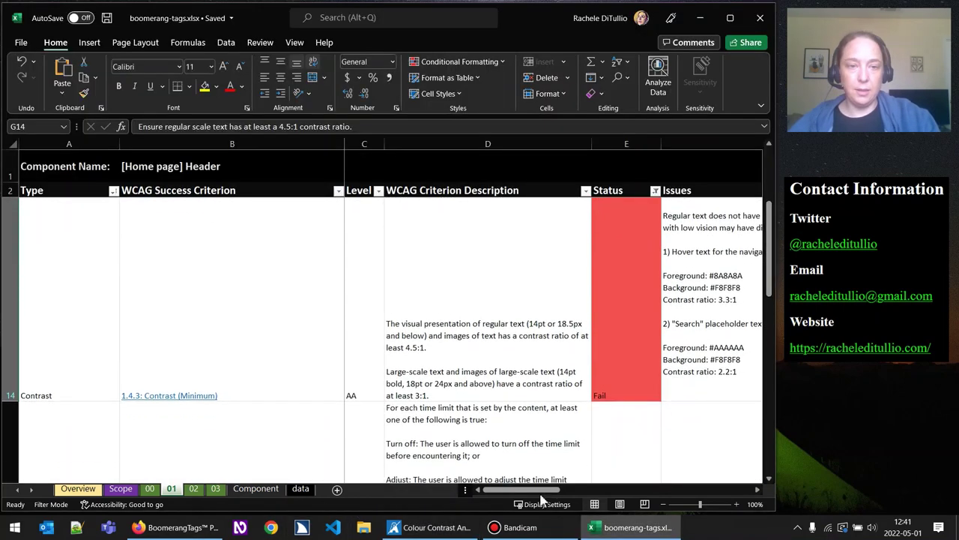
drag(543, 496, 628, 496)
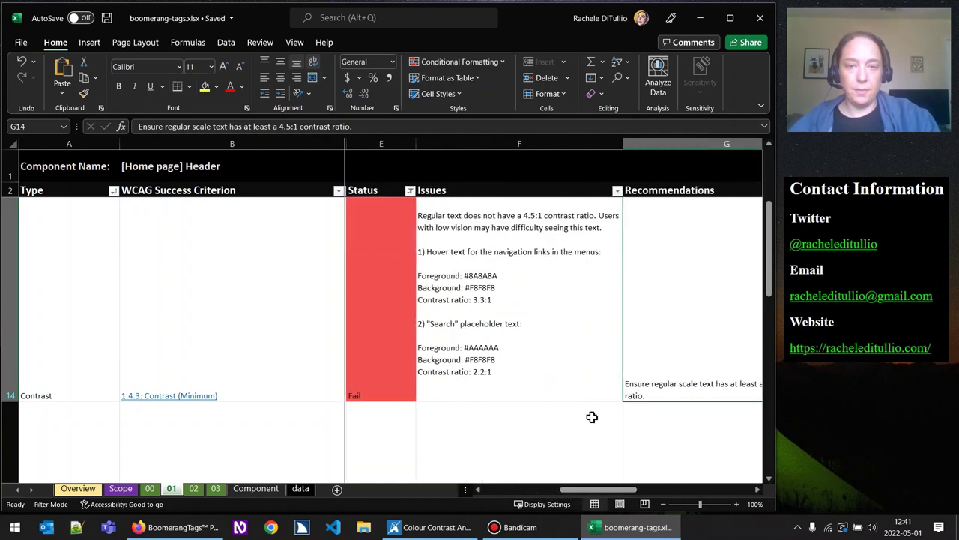
double_click(520, 372)
drag(521, 372, 418, 323)
key(ctrl+c)
click(553, 387)
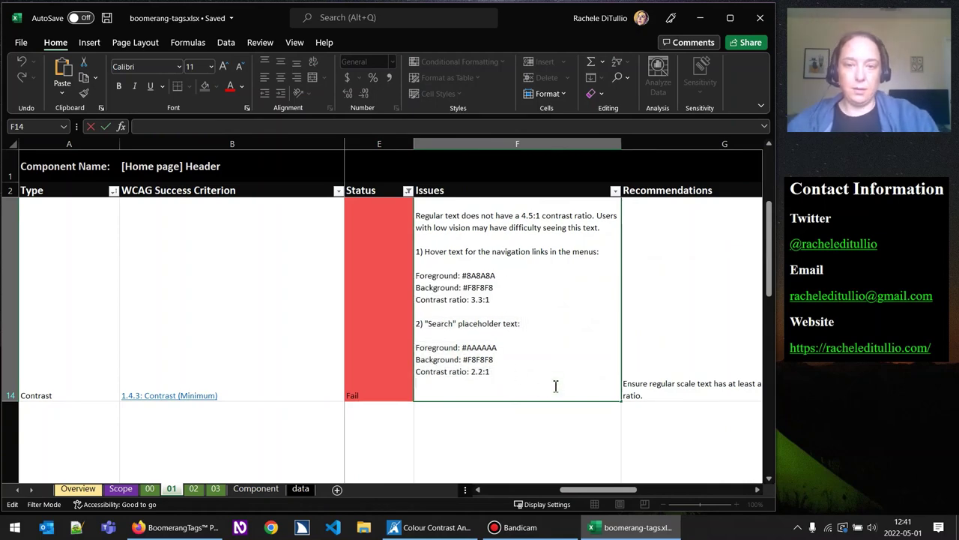
key(ctrl+v)
Reword the duplicated entry's heading in the Issues cell to "Cart tooltip text:"
click(441, 418)
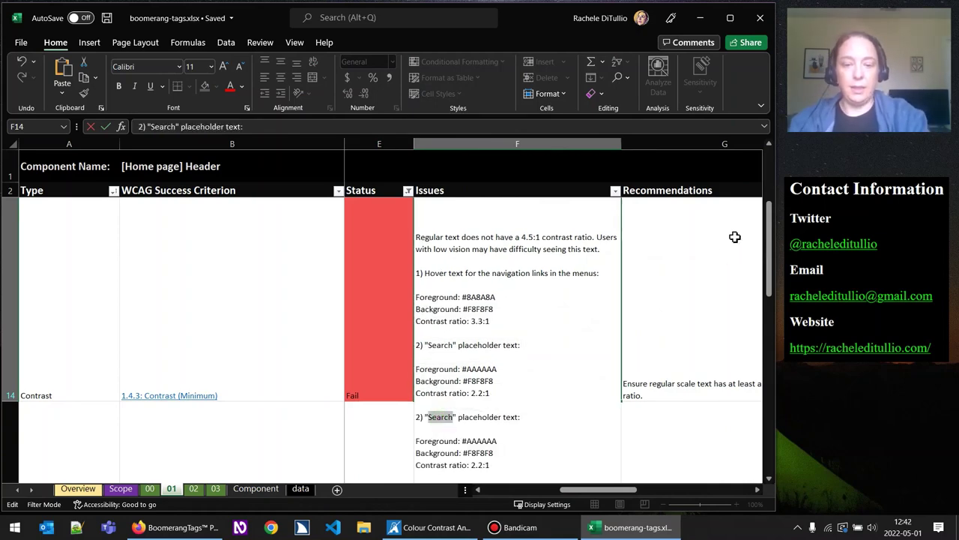
text(Cart to)
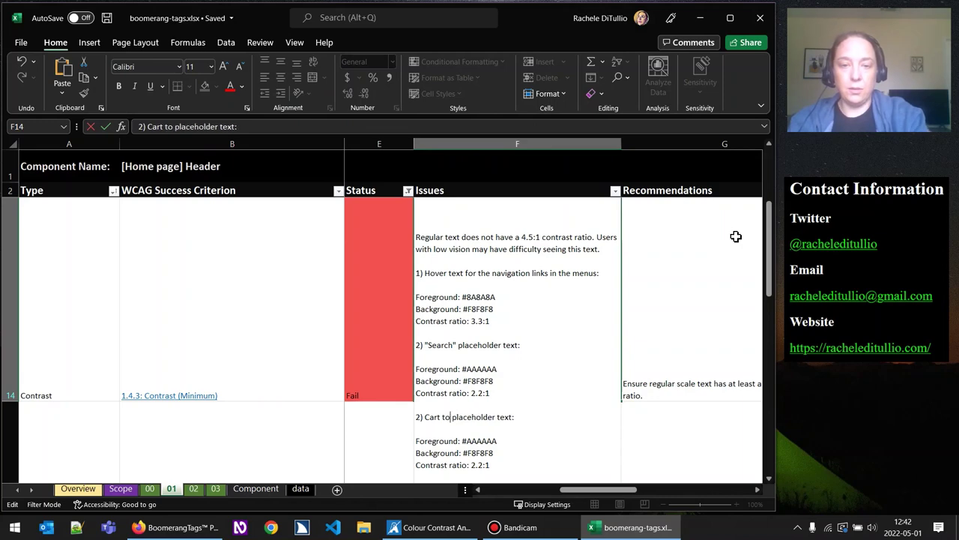
text(oltip)
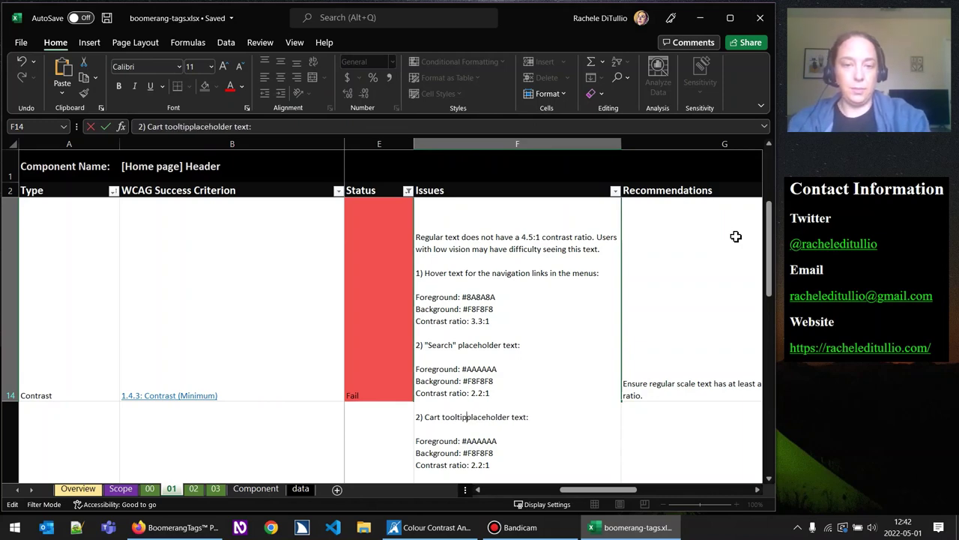
key(Delete)
key(Delete)
key(Delete)
key(Delete)
key(Delete)
key(Delete)
key(Delete)
key(Delete)
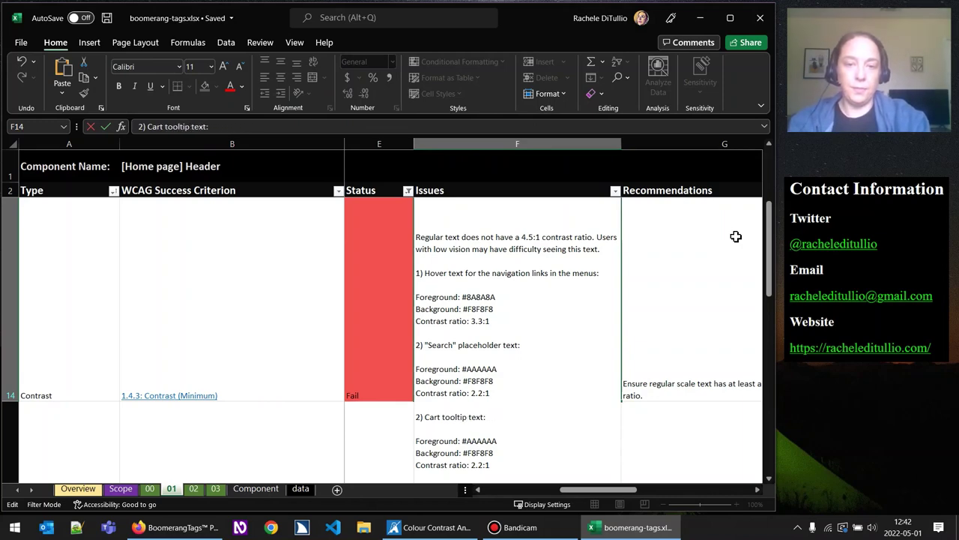
Set the cart tooltip entry's background to #FFFFFF and its contrast ratio to 2.3:1
key(Down)
key(Down)
key(Down)
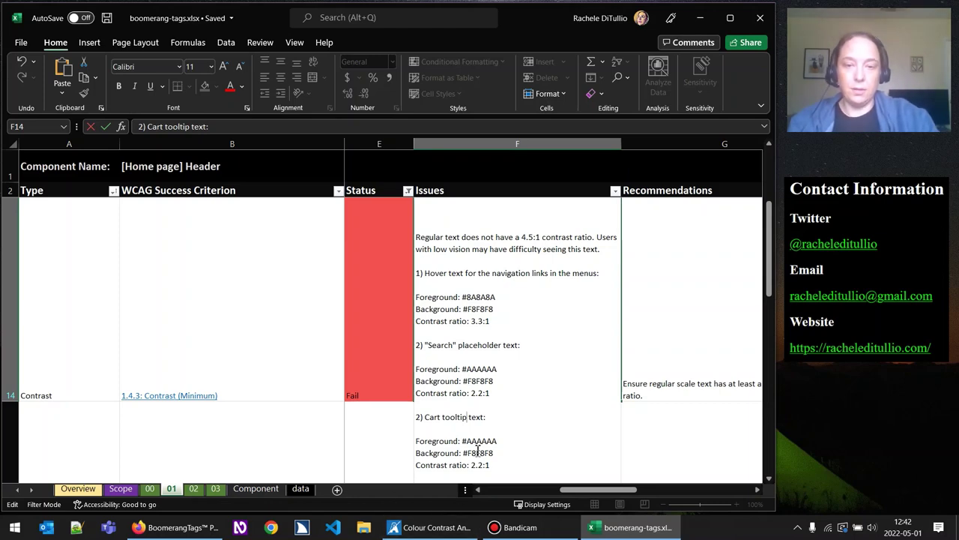
drag(466, 452, 544, 446)
text(FFF)
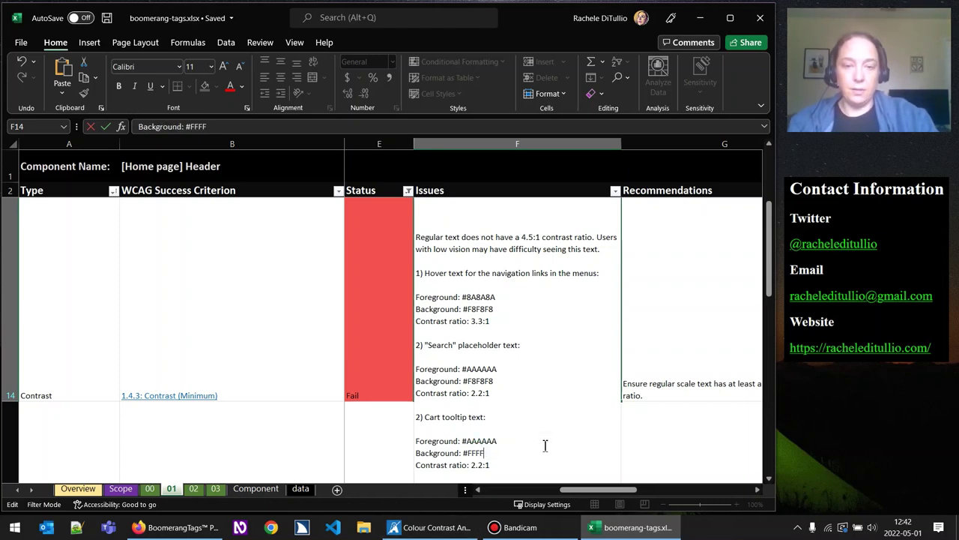
click(482, 465)
key(BackSpace)
text(3)
click(665, 436)
click(490, 403)
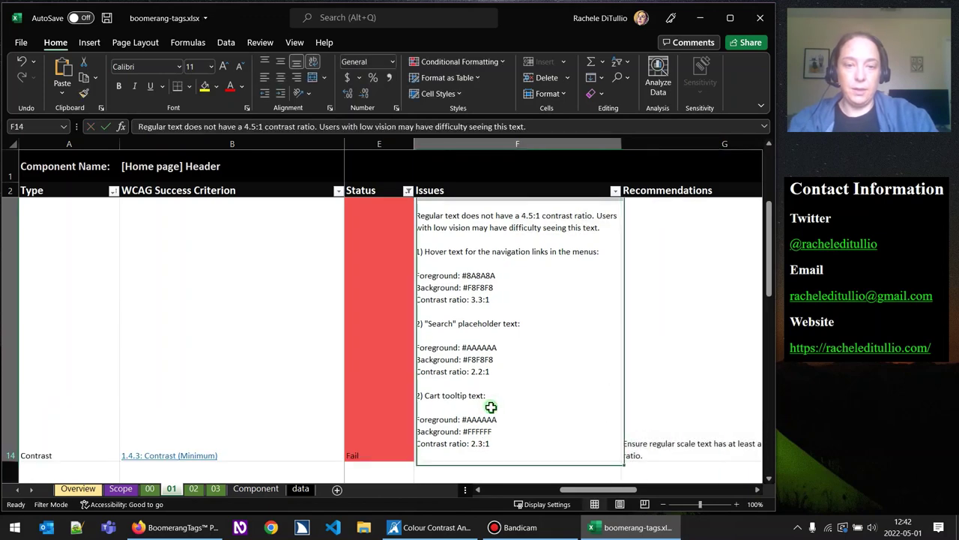
Switch to Firefox and copy the HTML of the woocommerce-mini-cart__empty-message paragraph from the markup
click(175, 528)
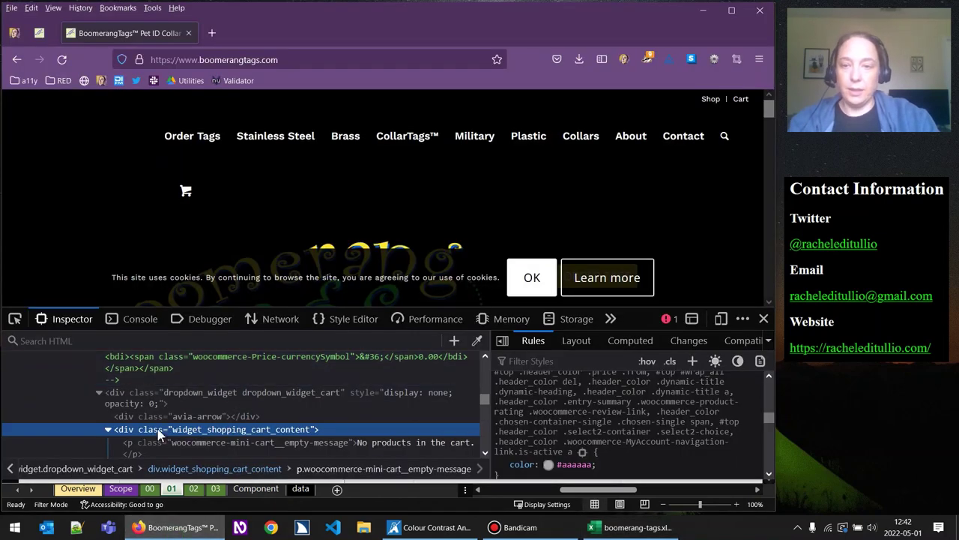
scroll(158, 428, down, 2)
scroll(157, 427, up, 2)
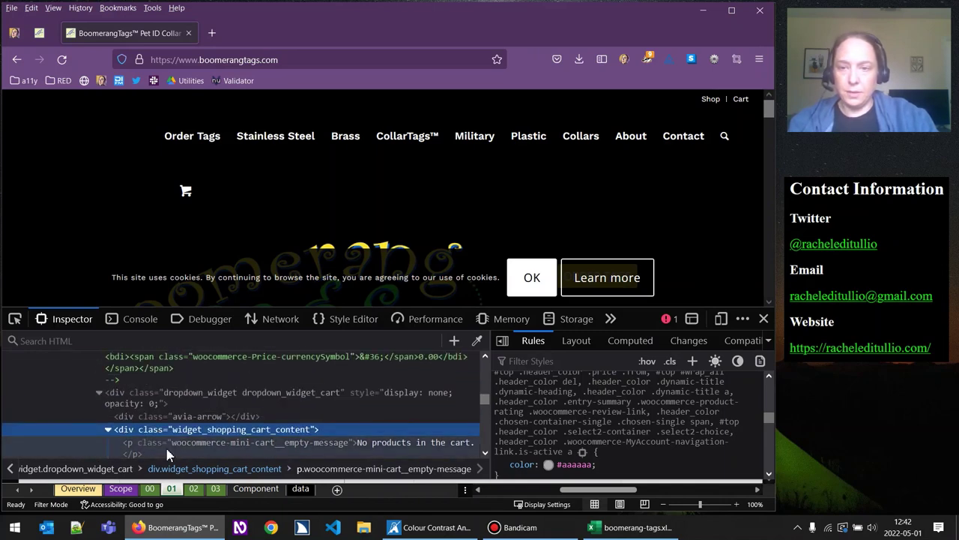
scroll(168, 447, down, 2)
scroll(168, 449, up, 2)
click(163, 442)
right_click(164, 442)
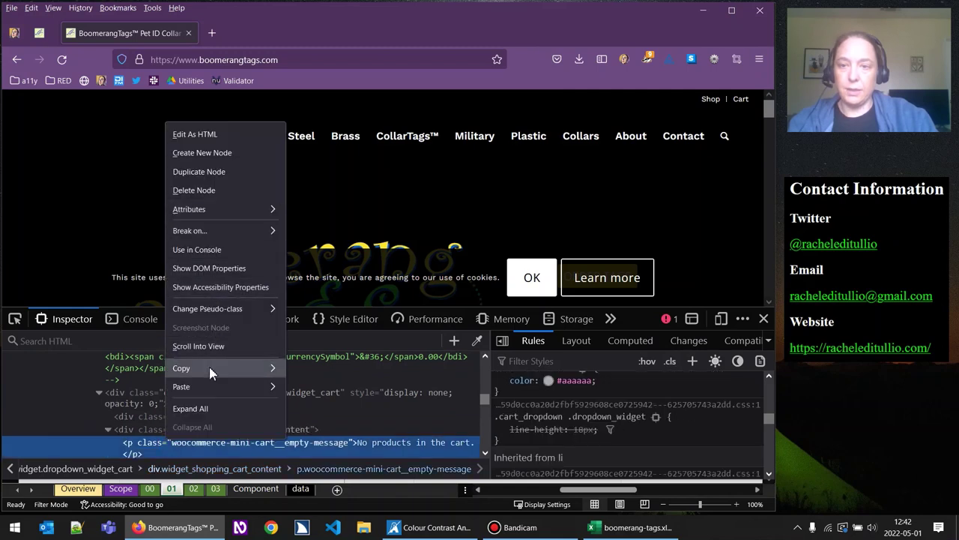
mouse_move(214, 367)
click(309, 385)
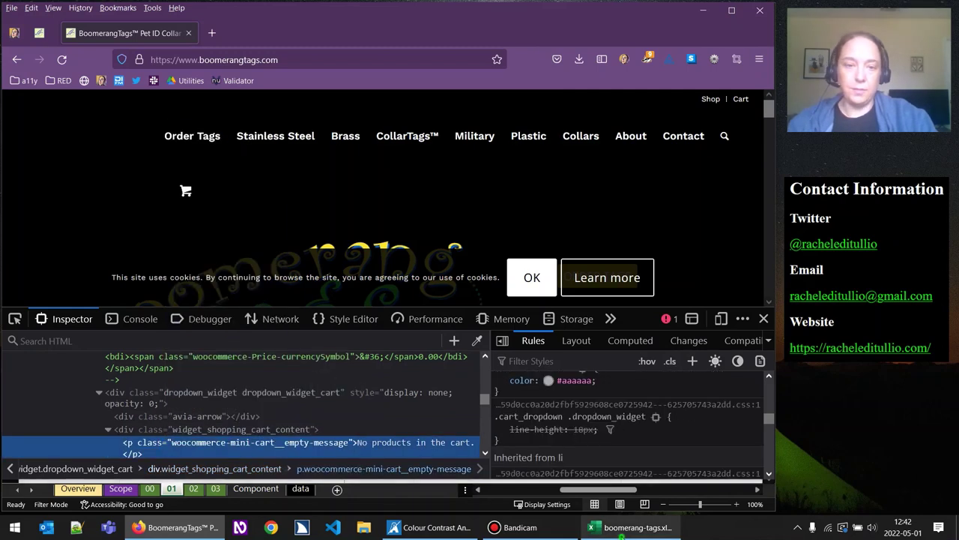
Return to the Excel workbook and renumber the cart tooltip entry in the 1.4.3 Issues cell as 3
click(629, 527)
drag(559, 489, 638, 492)
double_click(350, 395)
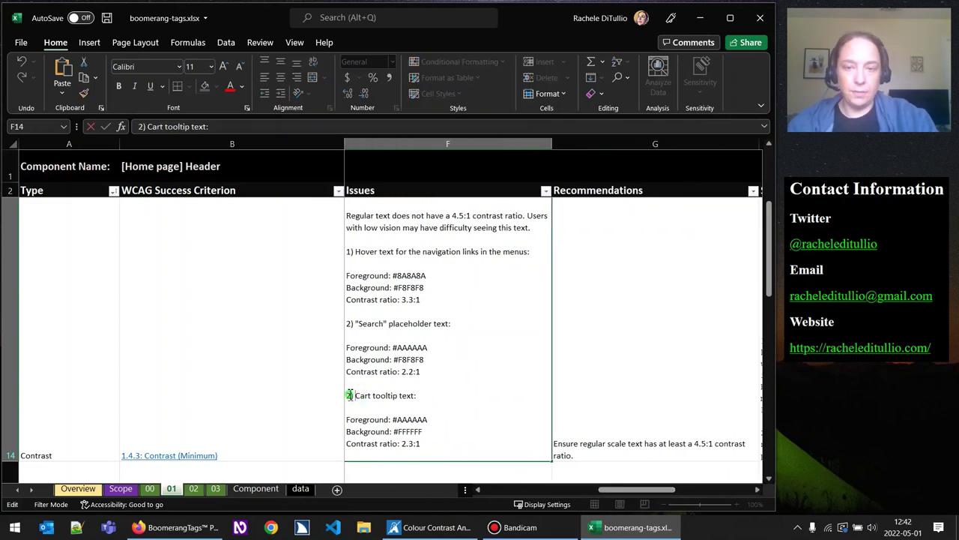
text(3)
click(446, 395)
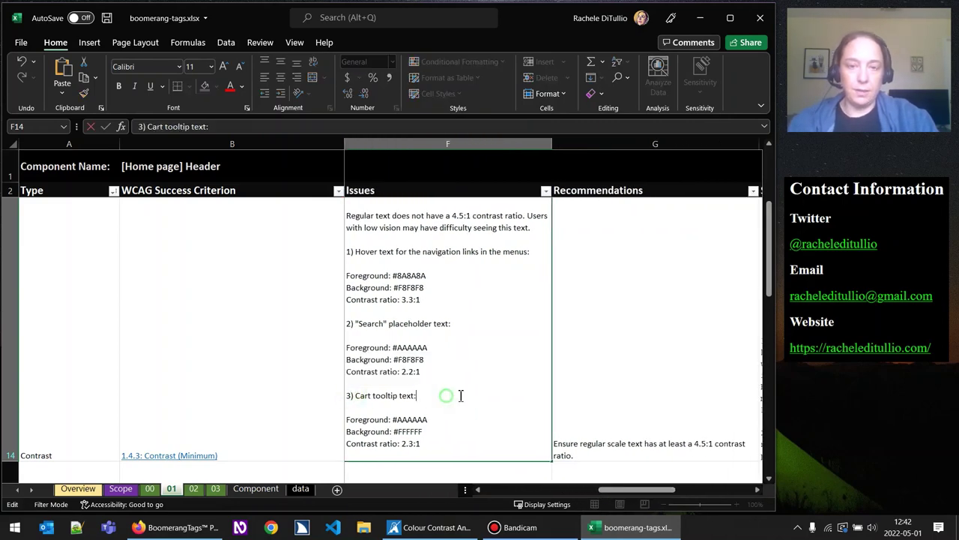
Add the copied "No products in the cart." paragraph markup as item 3) in the 1.4.3 Source Code cell
mouse_move(667, 494)
mouse_down()
mouse_move(701, 489)
mouse_move(674, 491)
mouse_up()
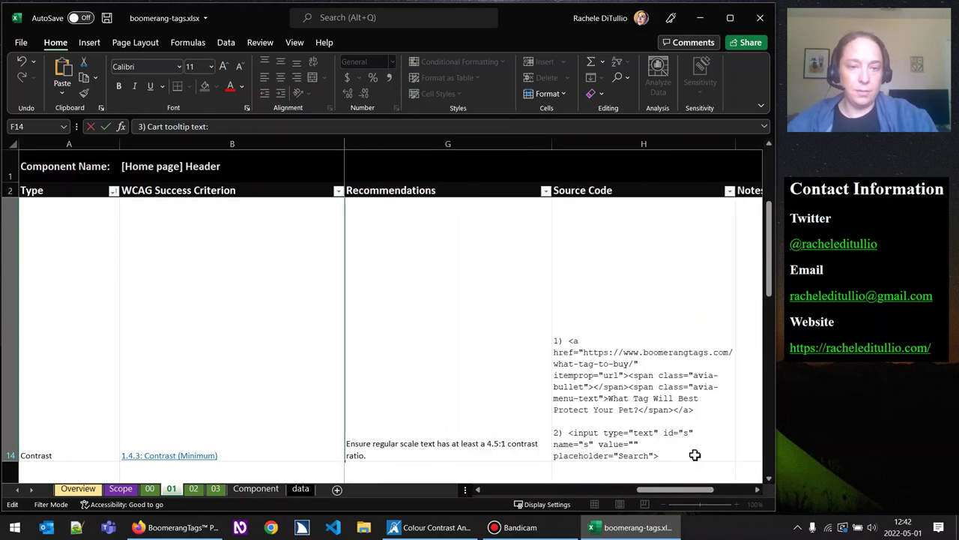
click(691, 453)
double_click(691, 453)
key(alt+Return)
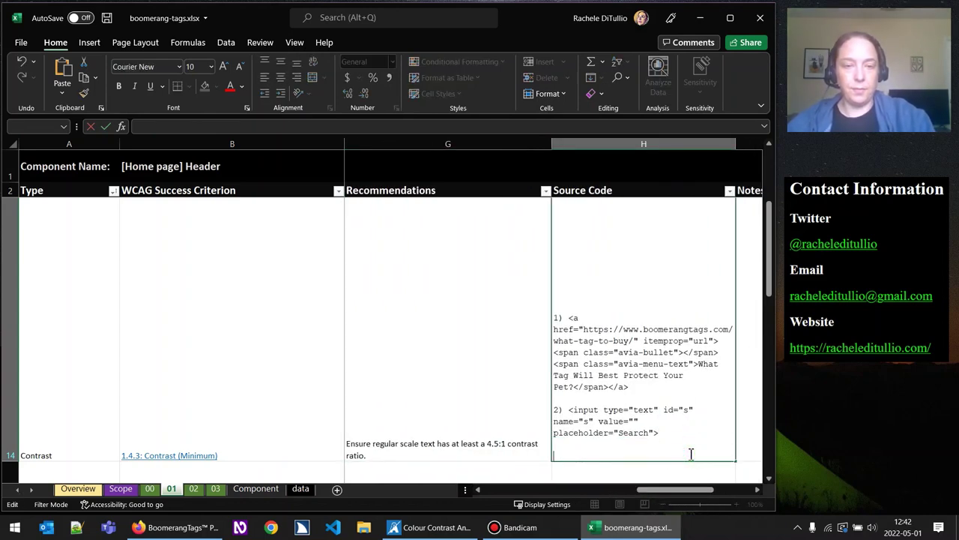
text(3))
text(<p class="woocommerce-mini-cart__empty-message">No products in the cart.</p>)
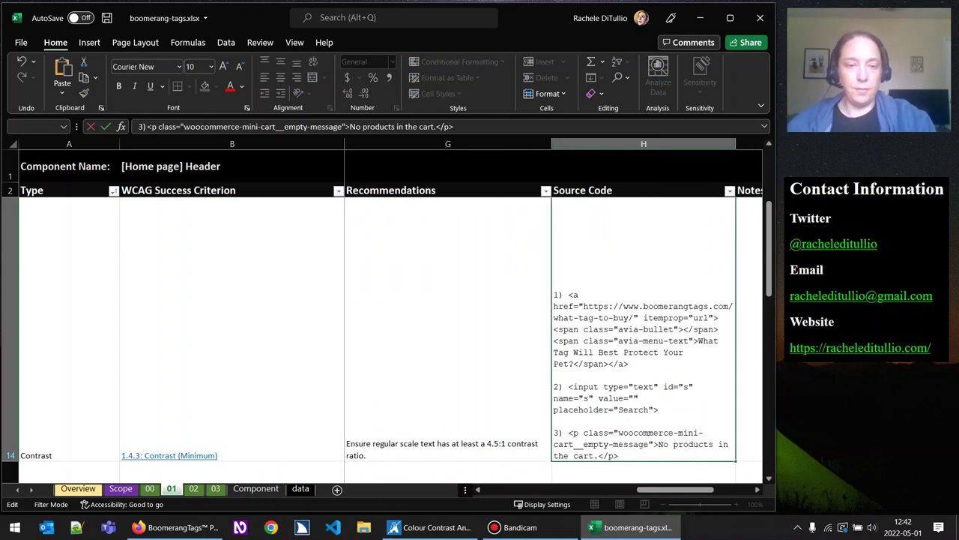
click(450, 441)
Go back to the end of the 1.4.3 Issues cell and save the workbook
drag(663, 487, 607, 492)
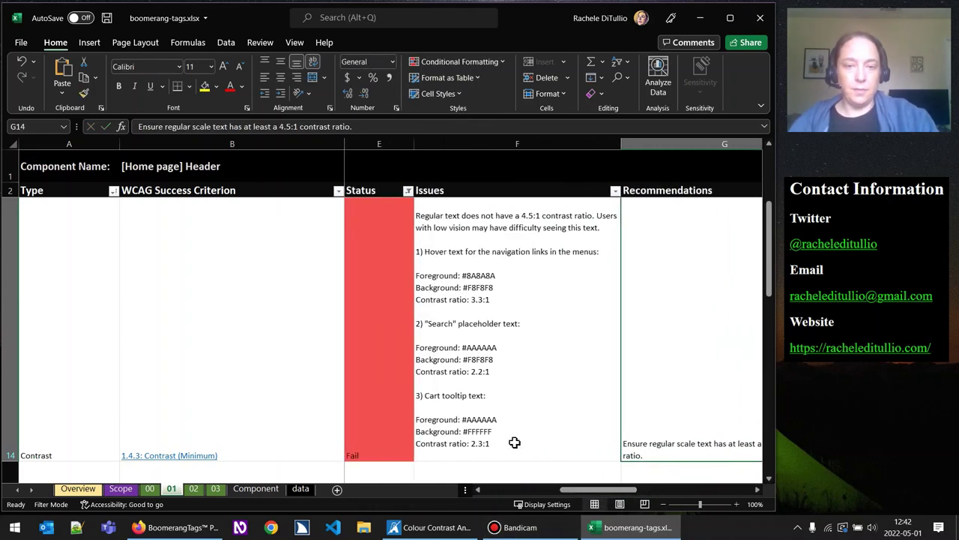
double_click(514, 442)
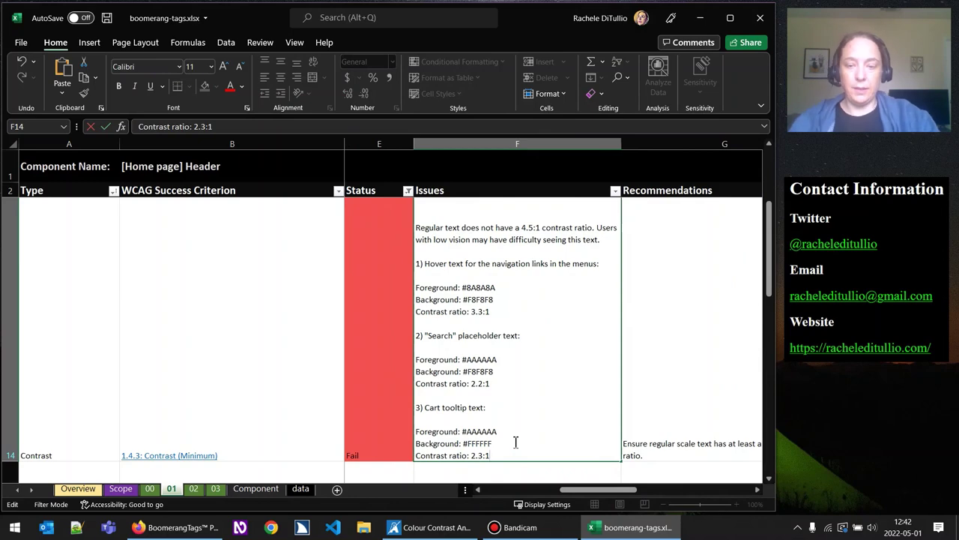
key(ctrl+s)
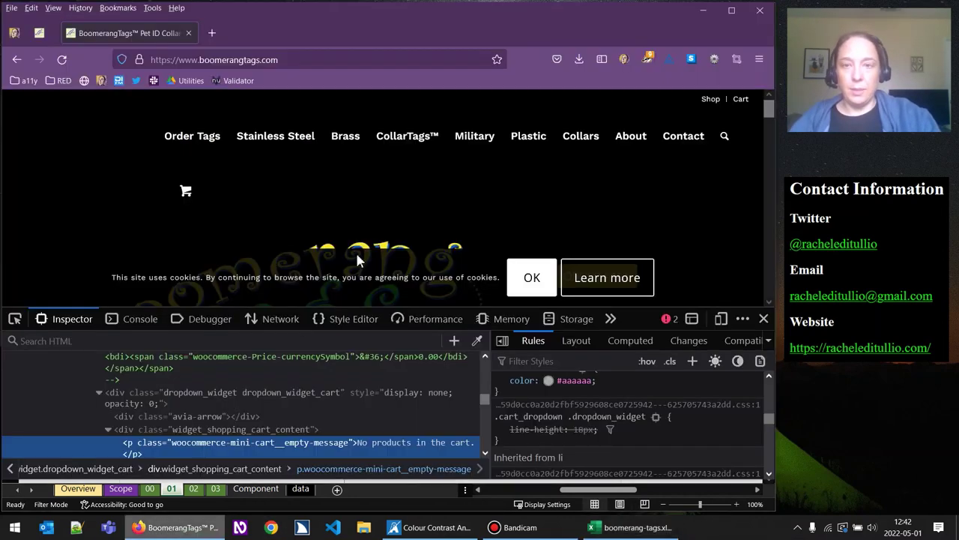
Switch to Firefox and search the Boomerang Tags site for "cat" from the header search box
click(176, 527)
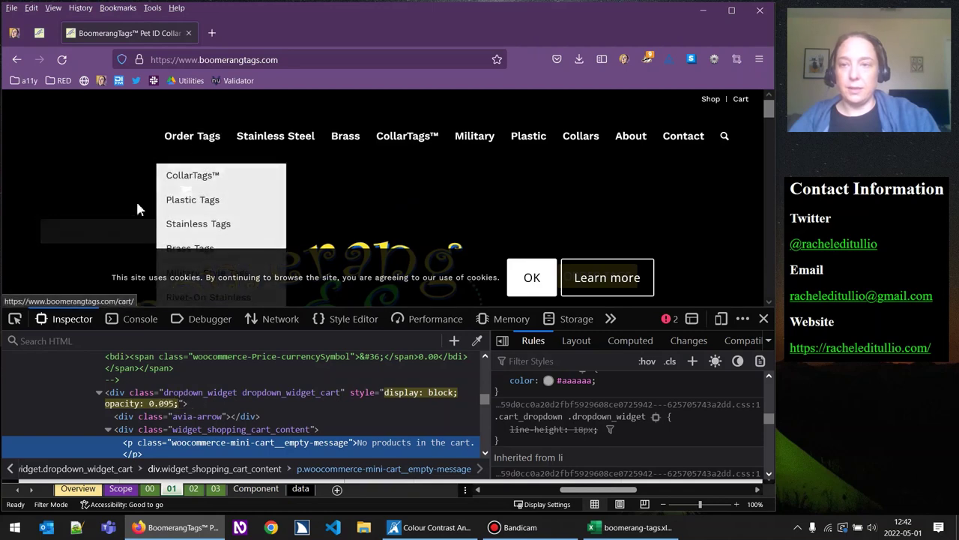
mouse_move(186, 201)
click(724, 135)
click(657, 176)
text(cat)
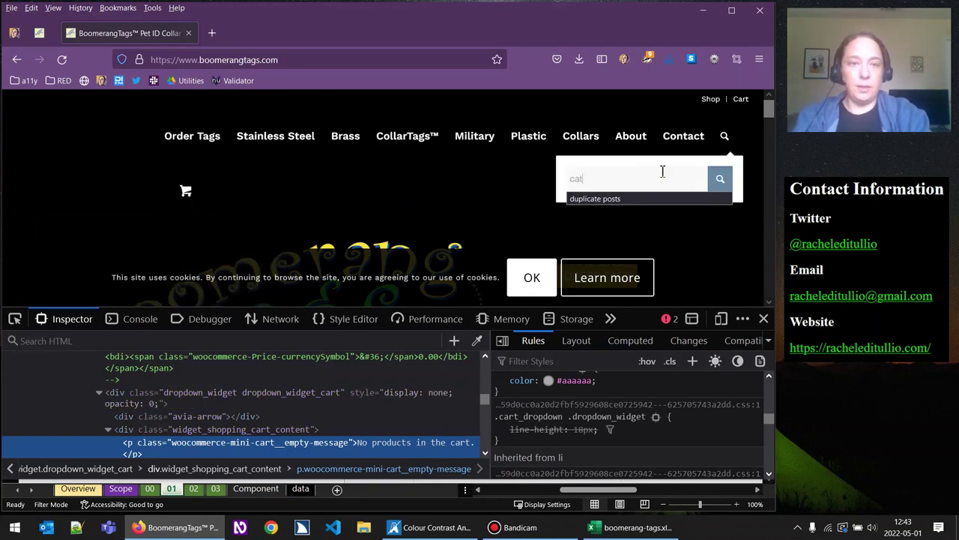
key(Return)
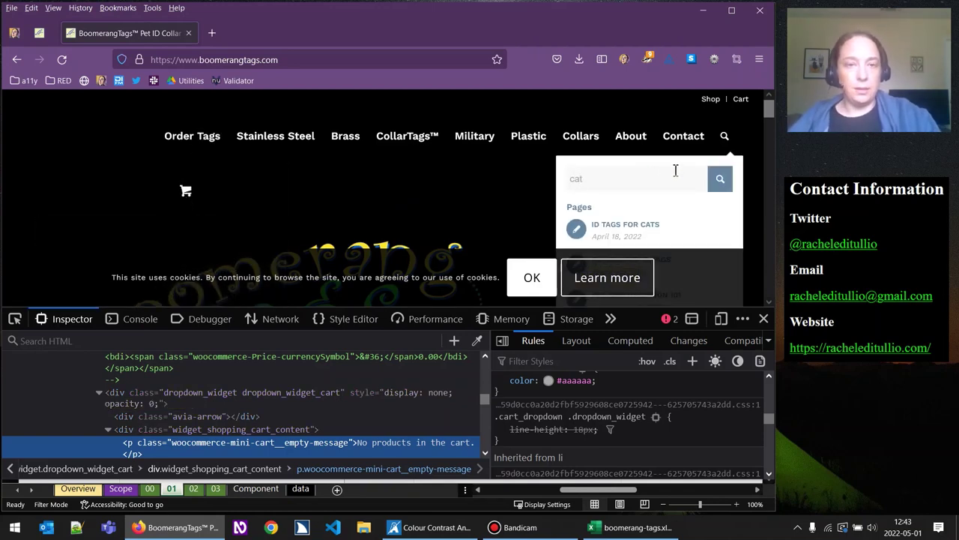
Close the developer tools, switch to Colour Contrast Analyser and sample the first search suggestion's blue icon as the foreground colour
click(764, 318)
click(302, 529)
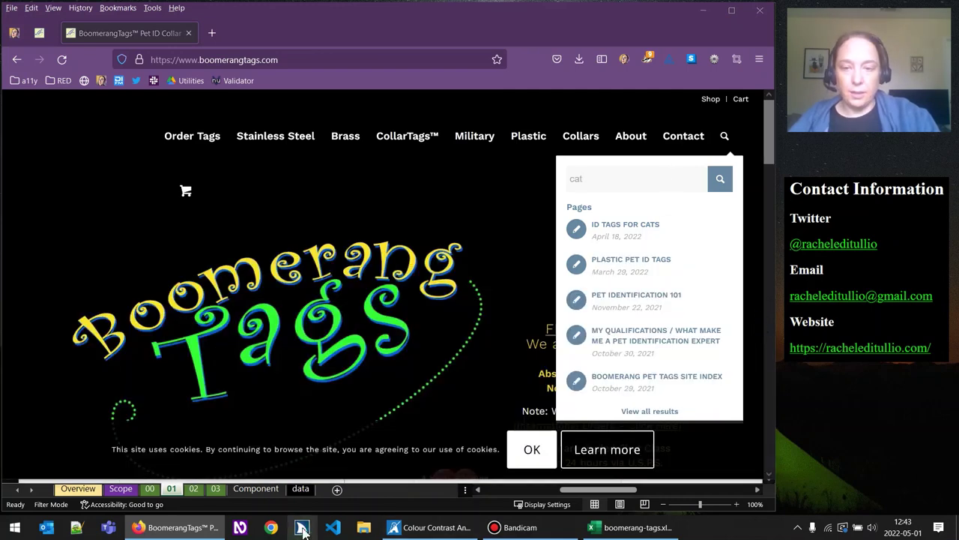
click(431, 527)
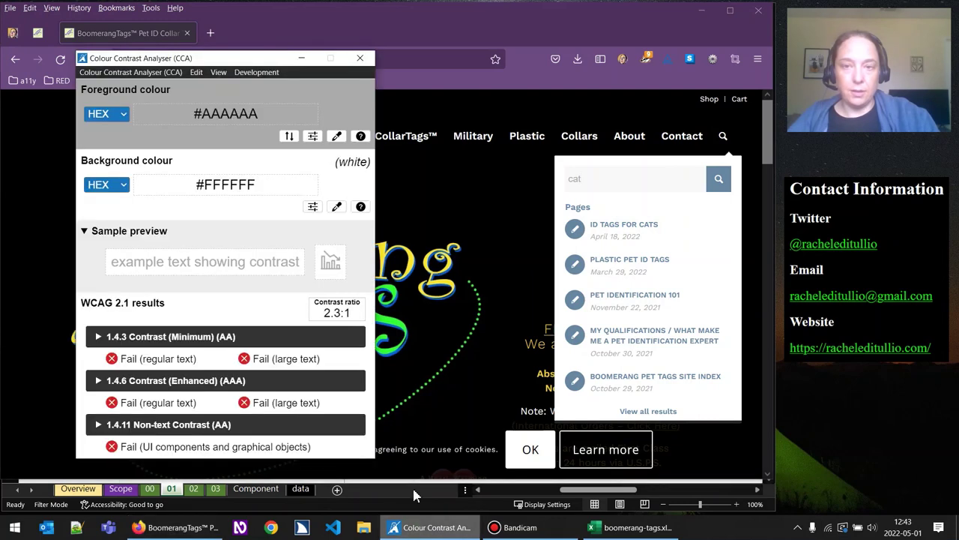
click(336, 136)
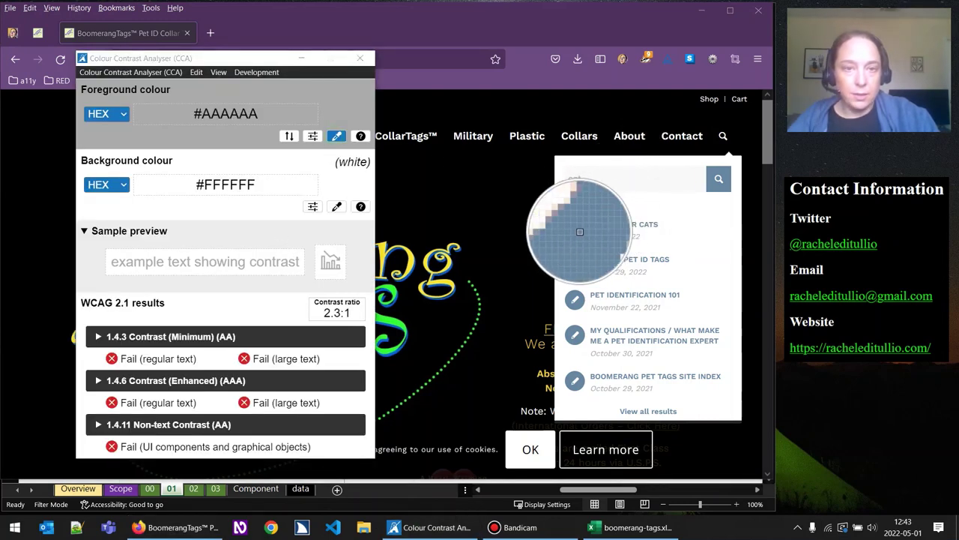
click(579, 231)
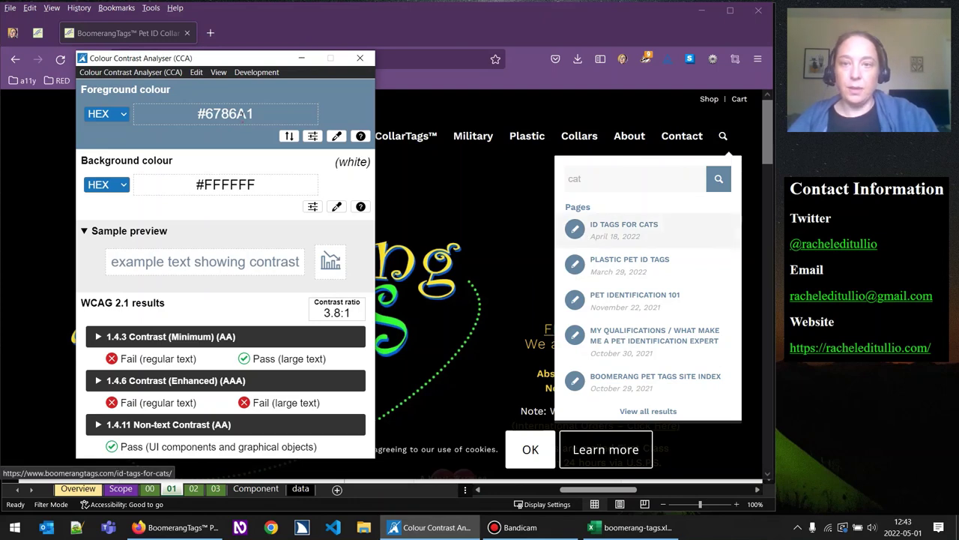
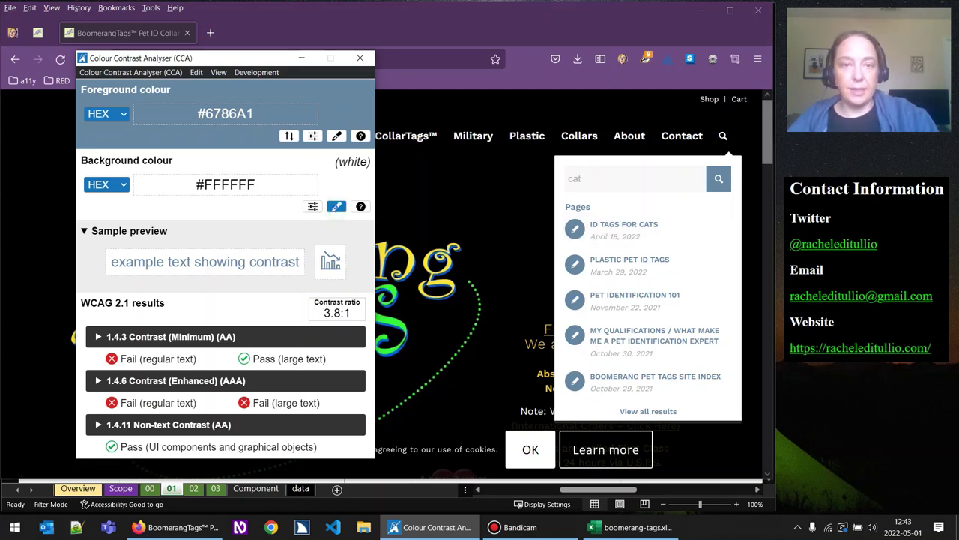
click(336, 207)
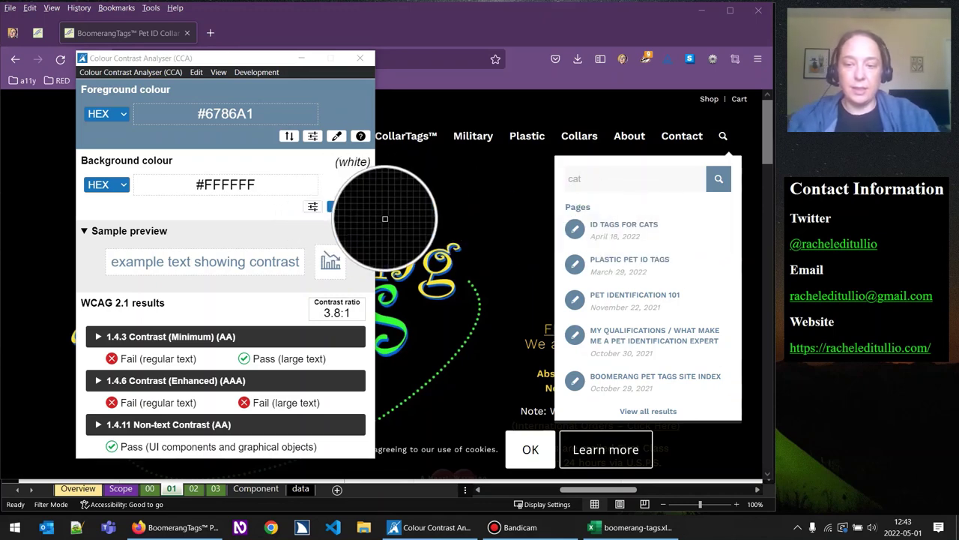
key(Escape)
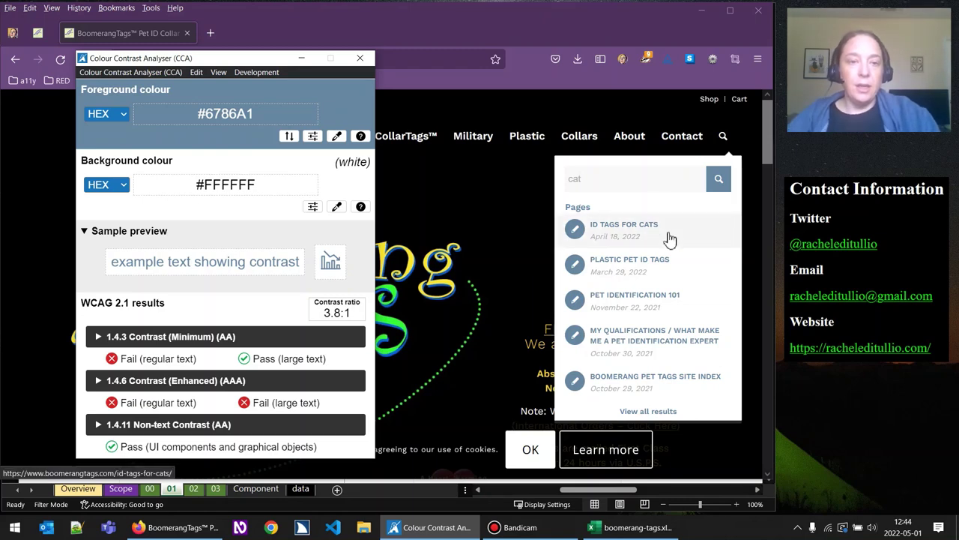
Return to Firefox, inspect the date under the "ID Tags for Cats" suggestion and copy its ajax_search_excerpt span markup
right_click(642, 242)
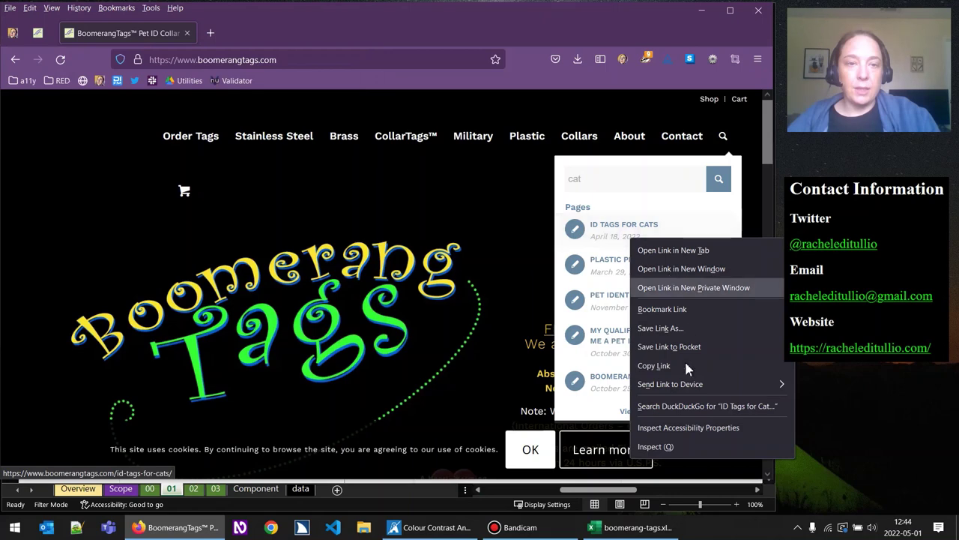
click(691, 446)
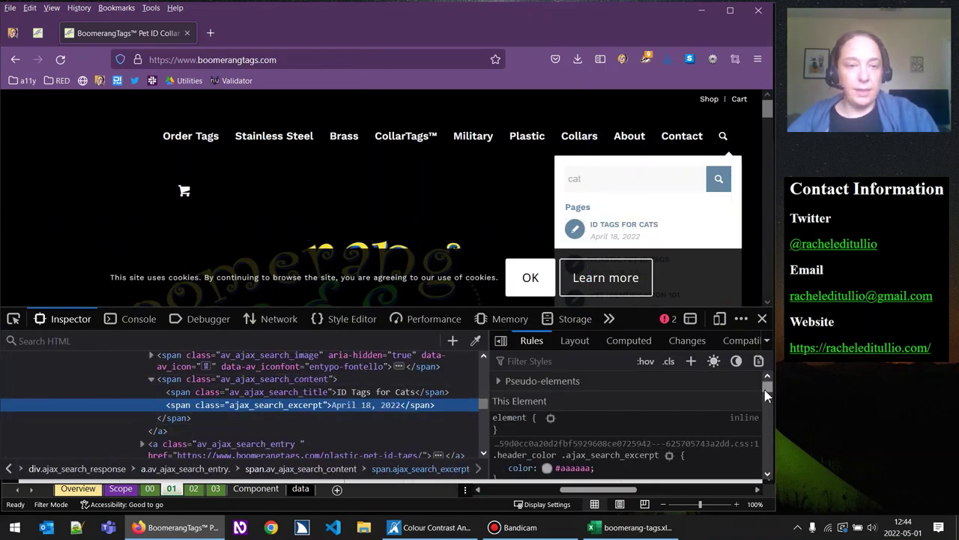
scroll(768, 395, down, 2)
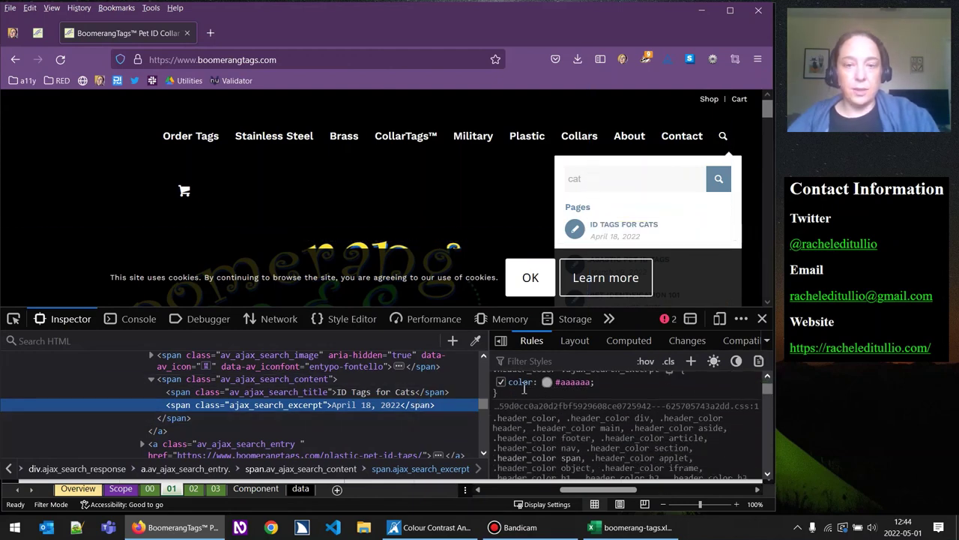
right_click(305, 431)
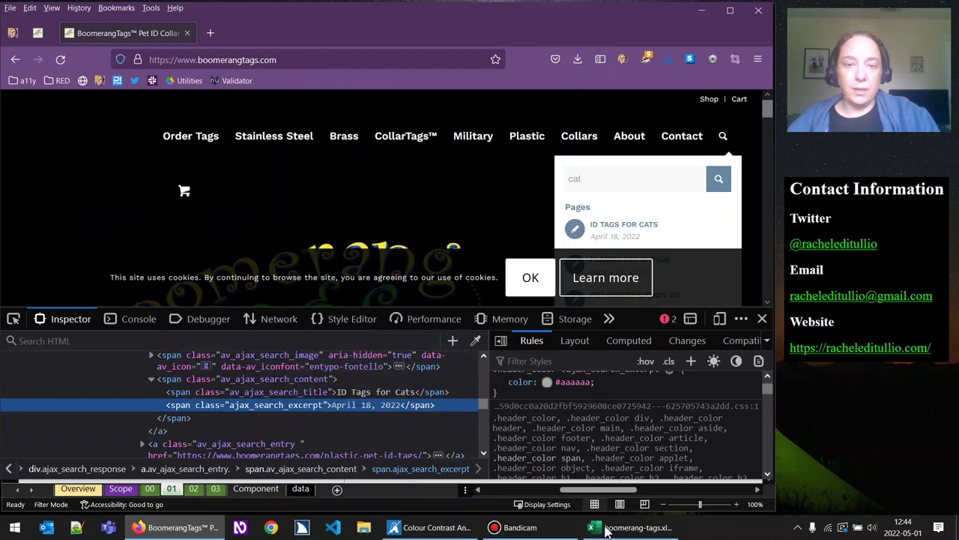
key(Escape)
Switch to the Excel workbook and extend the item 3 heading in the 1.4.3 Issues cell to "Cart tooltip text, search autocomplete date:"
mouse_move(623, 537)
click(629, 468)
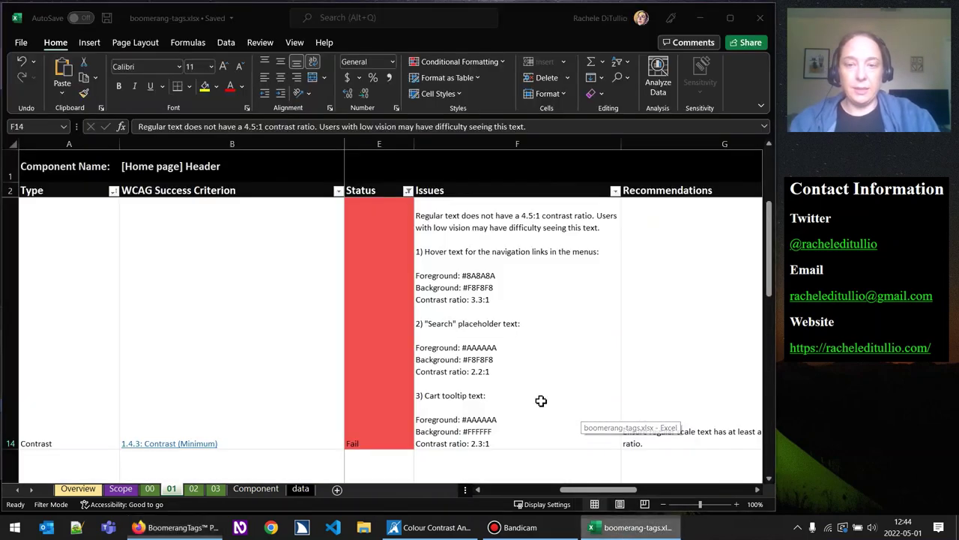
double_click(464, 397)
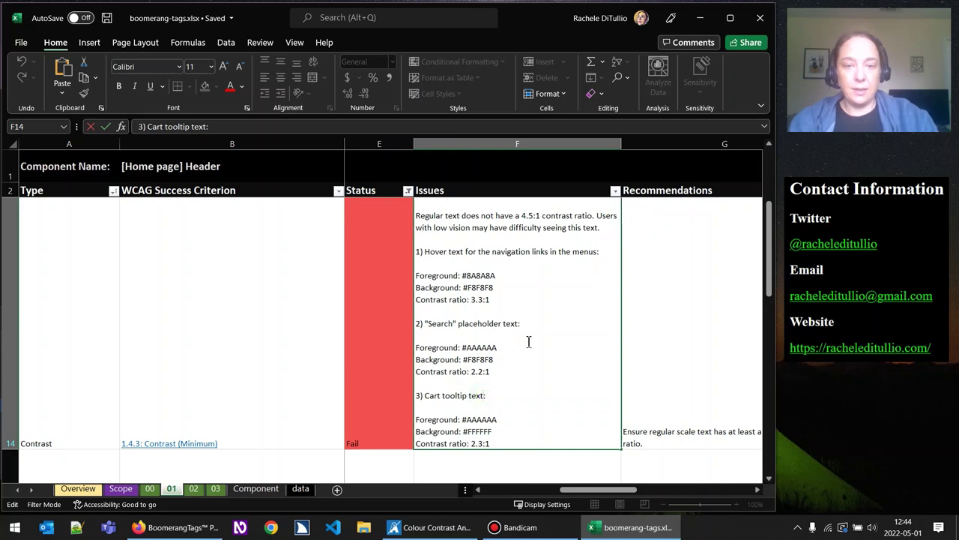
key(BackSpace)
text(, search autocompl)
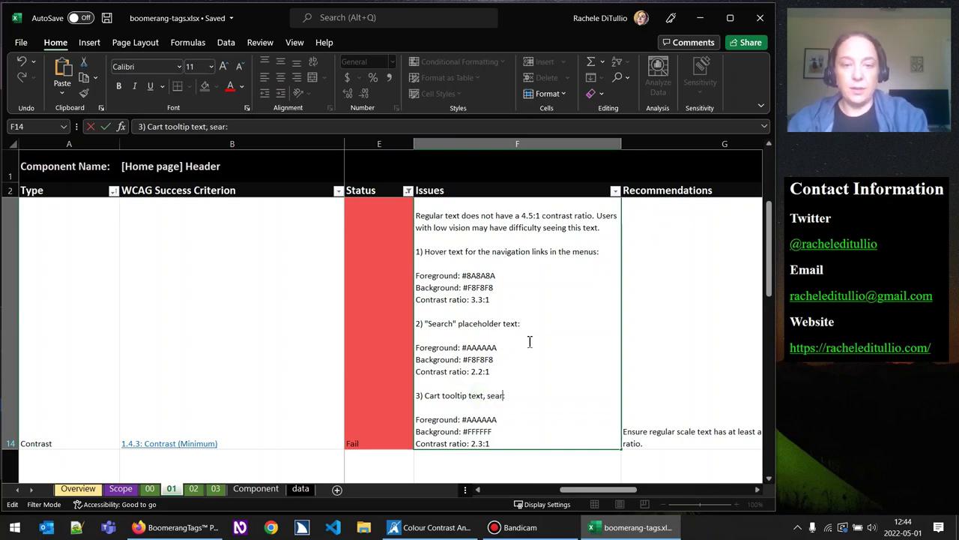
text(ete:)
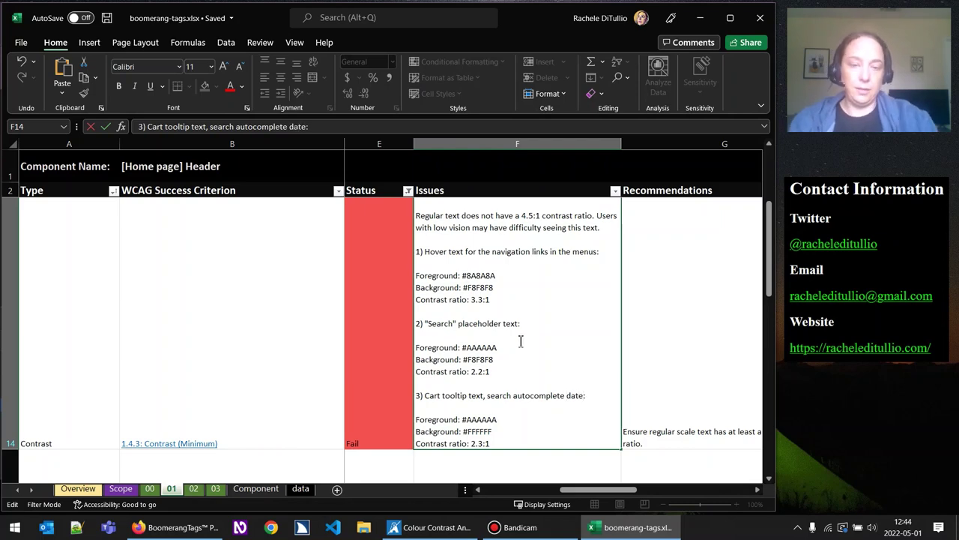
Add the copied "April 18, 2022" span markup below item 3) in the 1.4.3 Source Code cell
click(682, 419)
drag(633, 489, 708, 495)
double_click(671, 441)
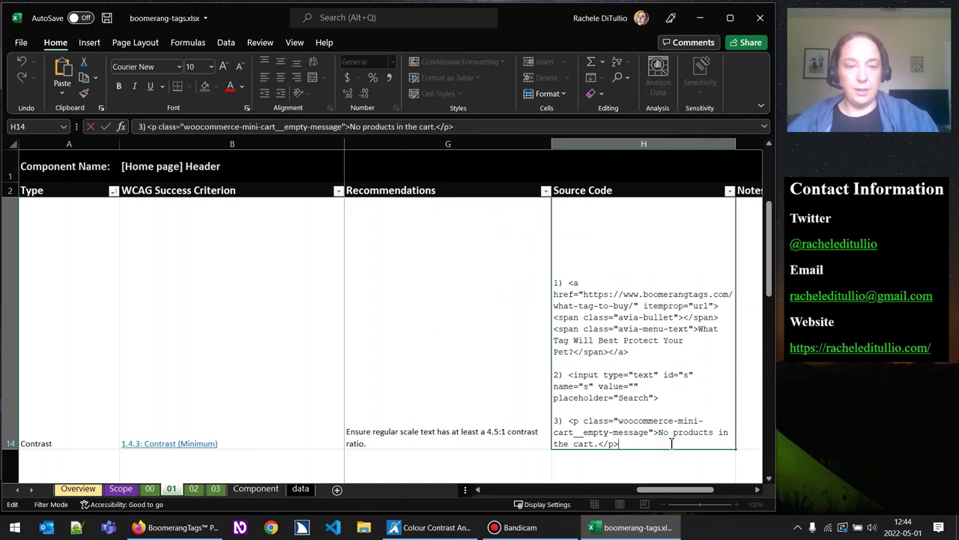
key(alt+Return)
key(alt+Return)
text(<span class="ajax_search_excerpt">April 18, 2022</span>)
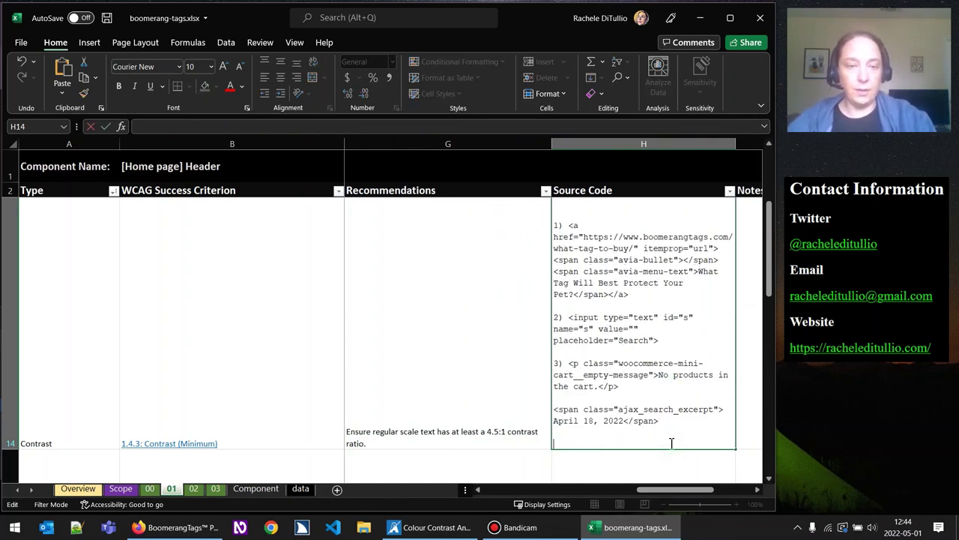
click(449, 397)
Copy the item 3 heading with its foreground, background and contrast ratio lines from the 1.4.3 Issues cell
drag(681, 492, 611, 500)
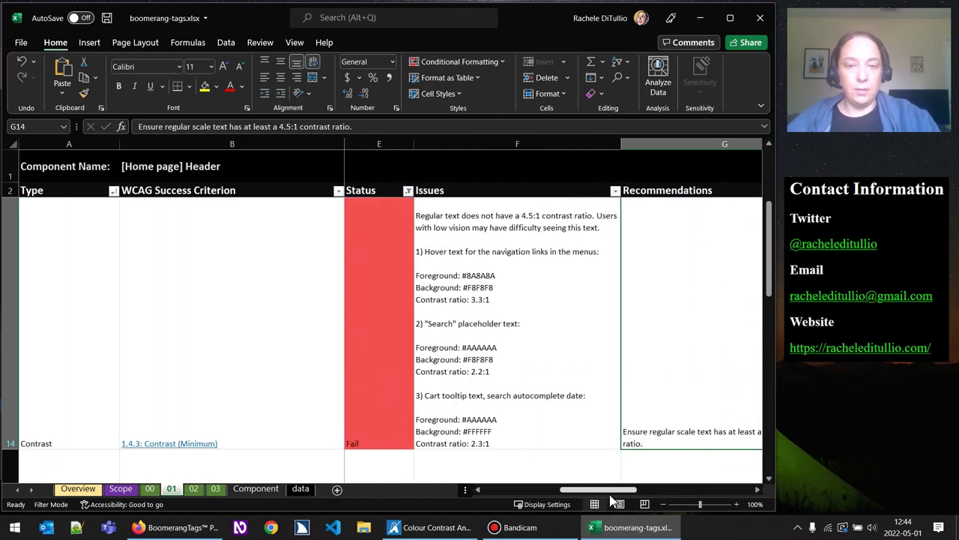
double_click(541, 435)
key(Down)
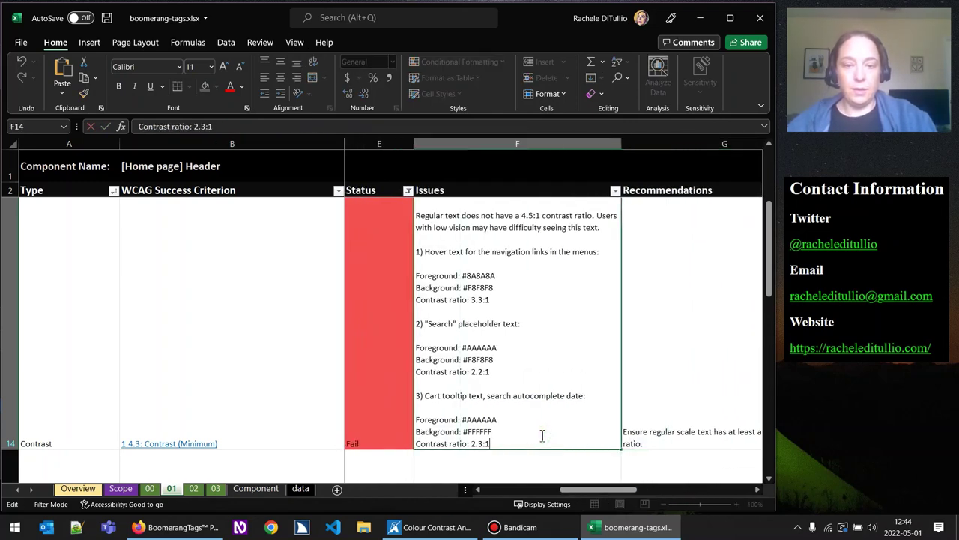
drag(494, 443, 418, 384)
key(ctrl+c)
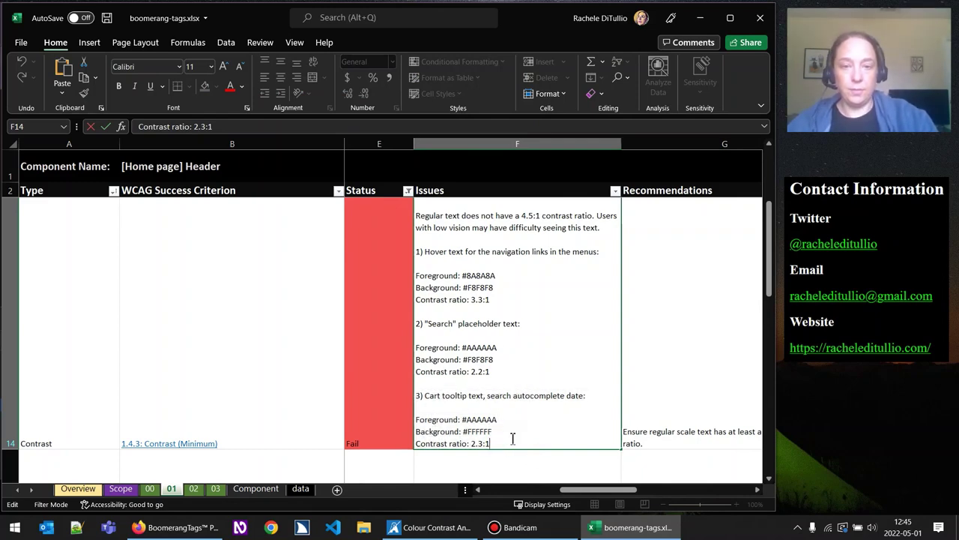
key(Return)
Paste the copied item 3 block at the end of the 1.4.3 Issues cell, separated by a blank line
scroll(517, 450, up, 5)
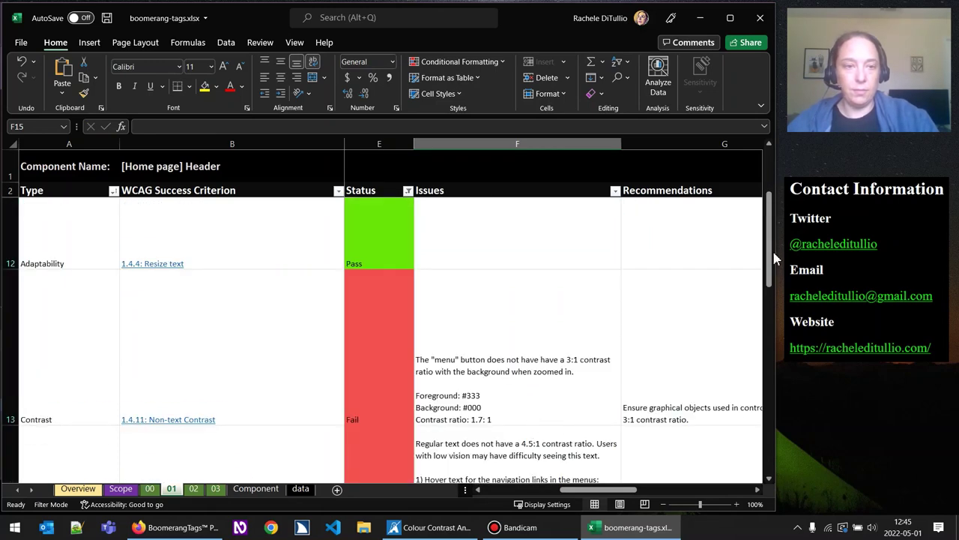
drag(775, 262, 772, 273)
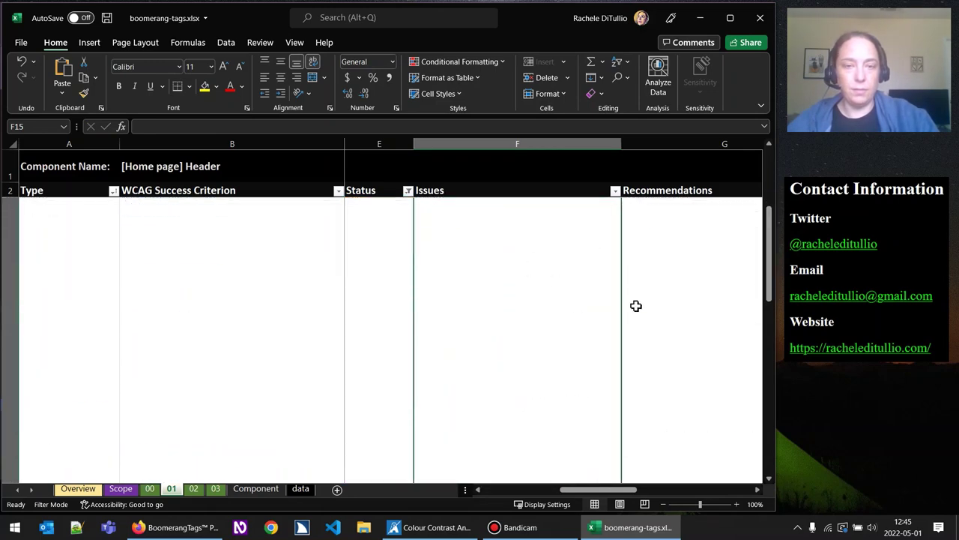
click(542, 434)
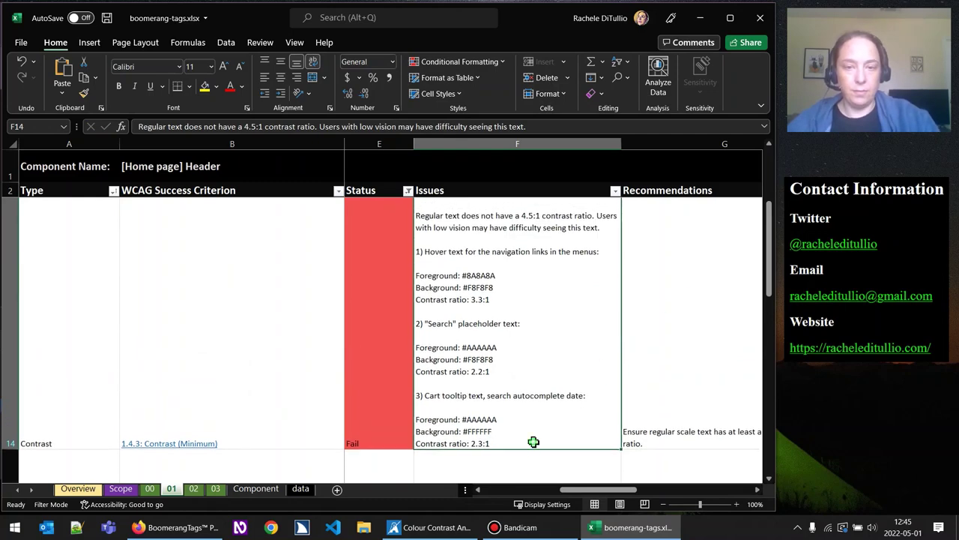
double_click(534, 442)
key(alt+Return)
key(alt+Return)
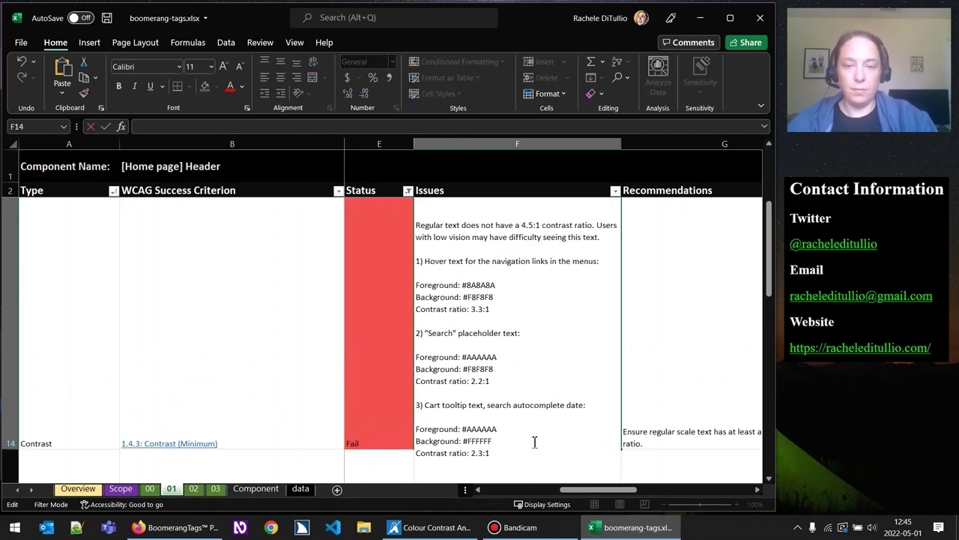
key(ctrl+v)
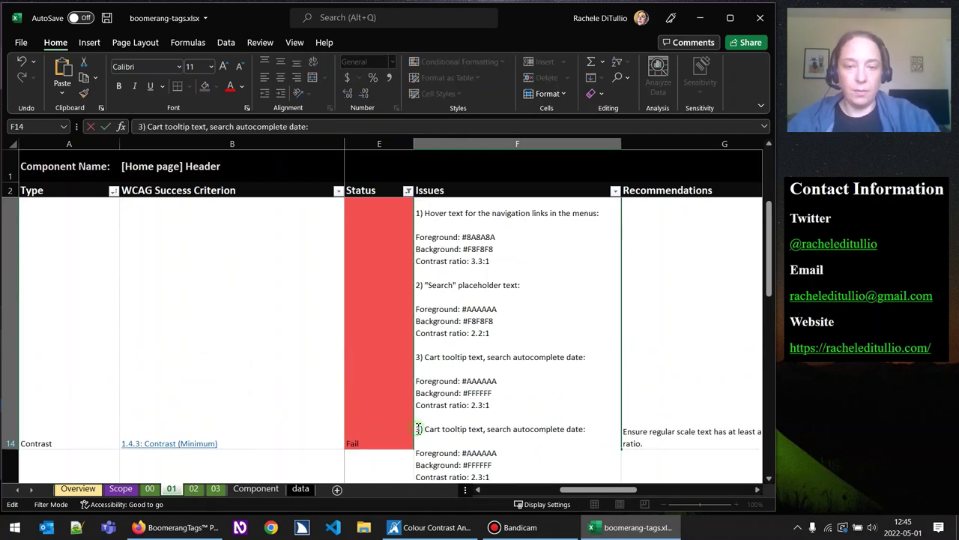
Renumber the pasted block as 4), change its heading to "Search autocomplete link text:" and commit the Issues cell
text(4)
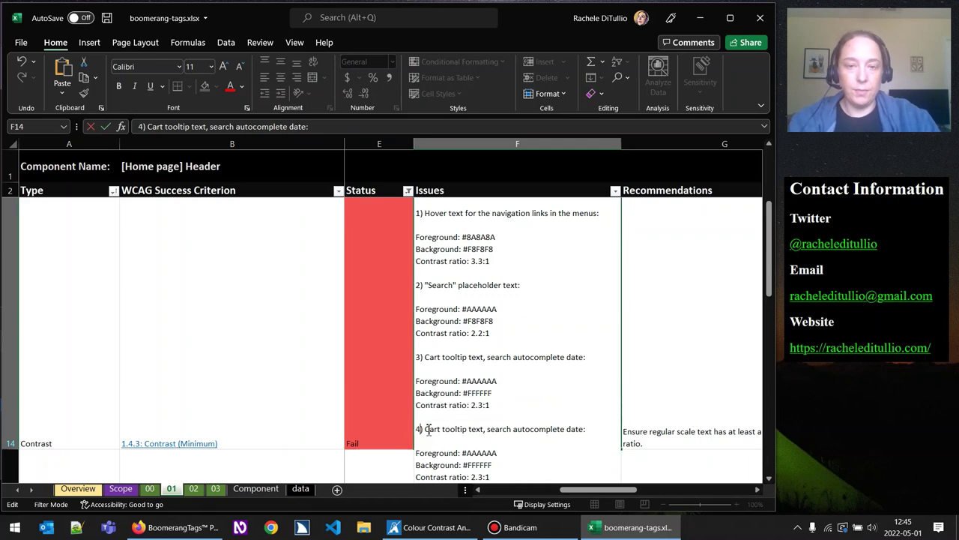
drag(449, 427, 493, 428)
key(BackSpace)
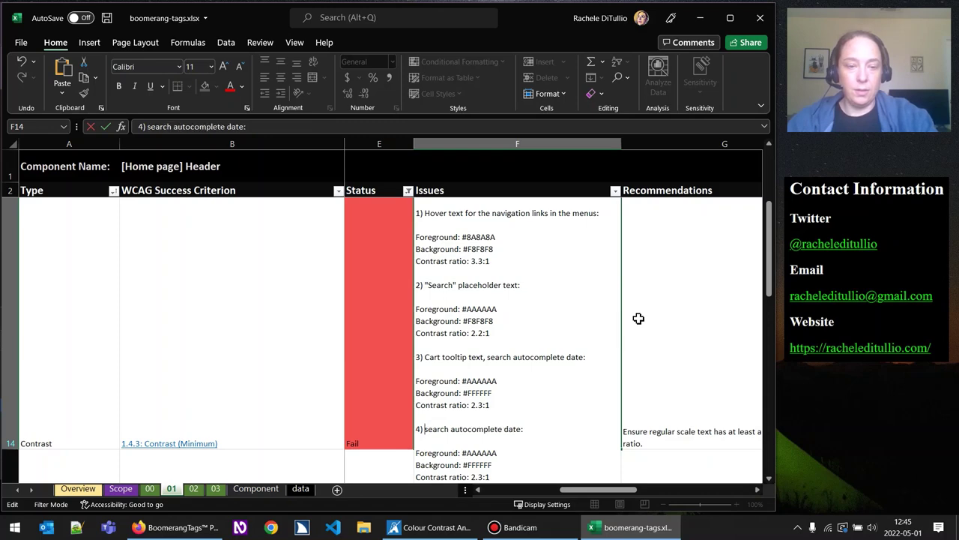
text(S)
double_click(518, 429)
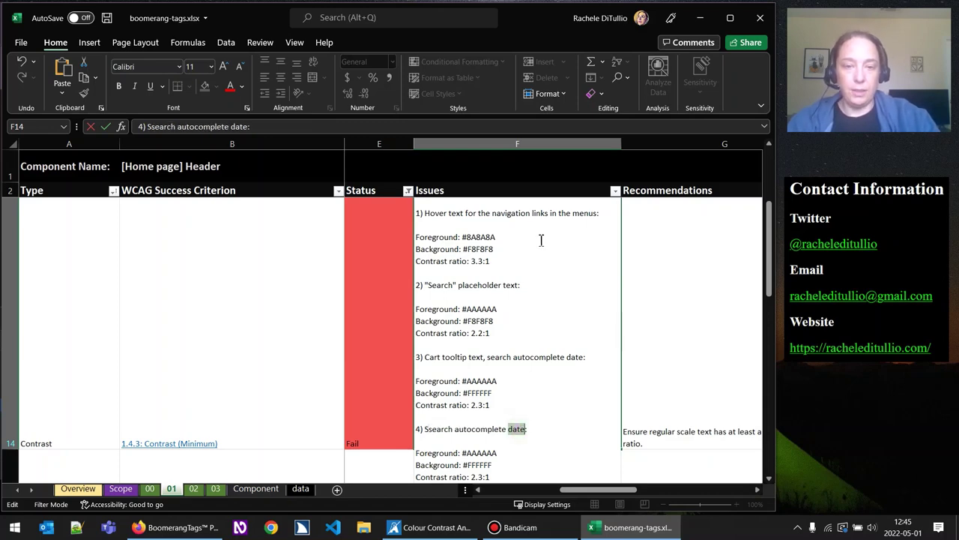
text(link text)
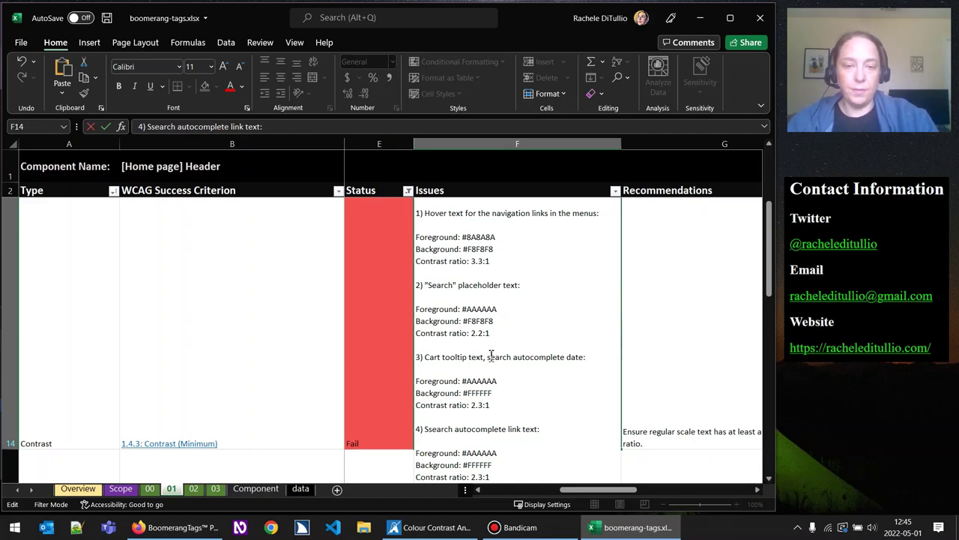
click(425, 431)
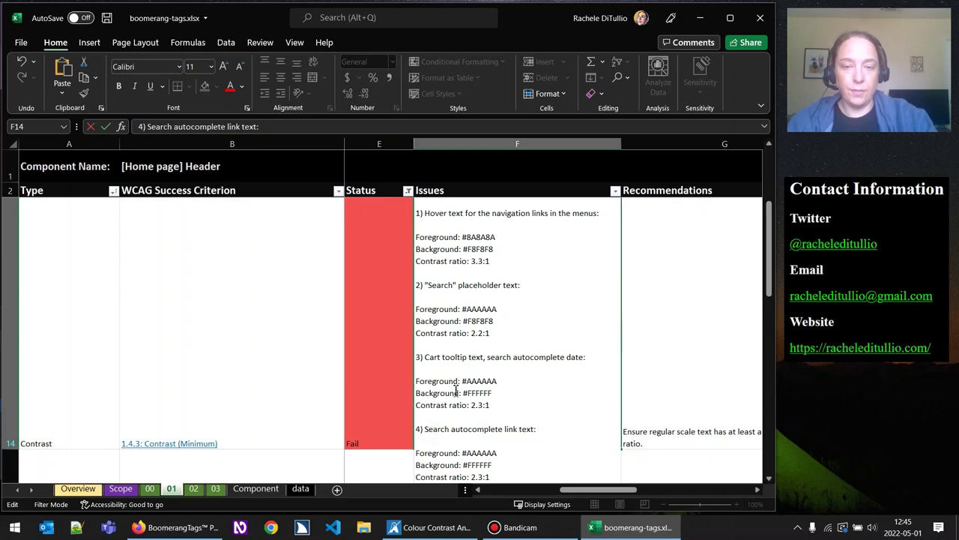
scroll(469, 367, down, 2)
scroll(491, 357, up, 3)
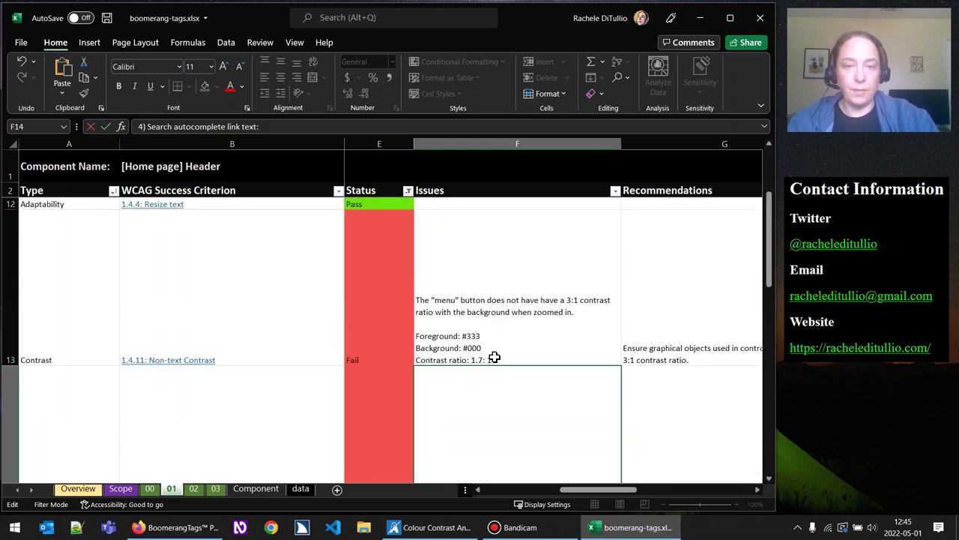
click(629, 431)
Reopen the 1.4.3 Issues cell and append a duplicate of the "4) Search autocomplete link text:" block at its end
scroll(624, 431, down, 5)
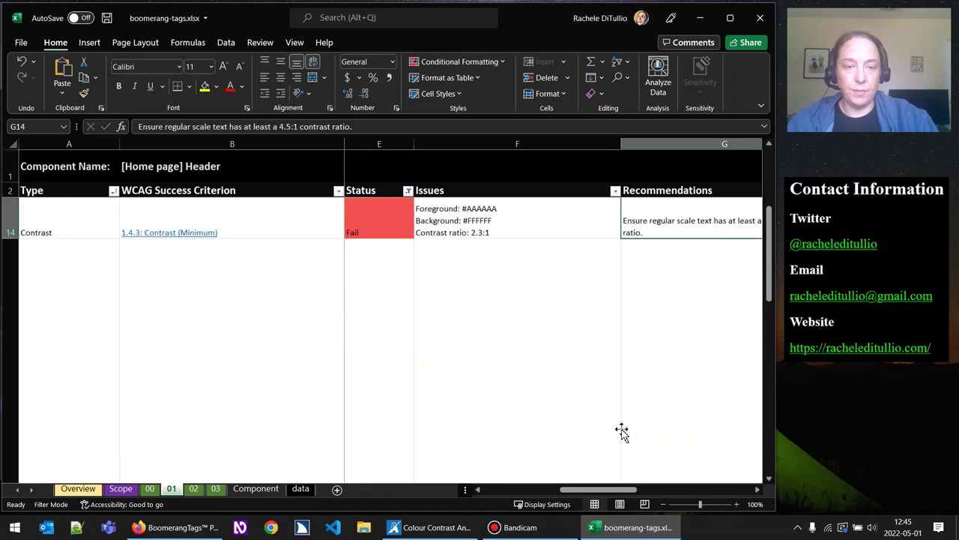
drag(770, 255, 771, 253)
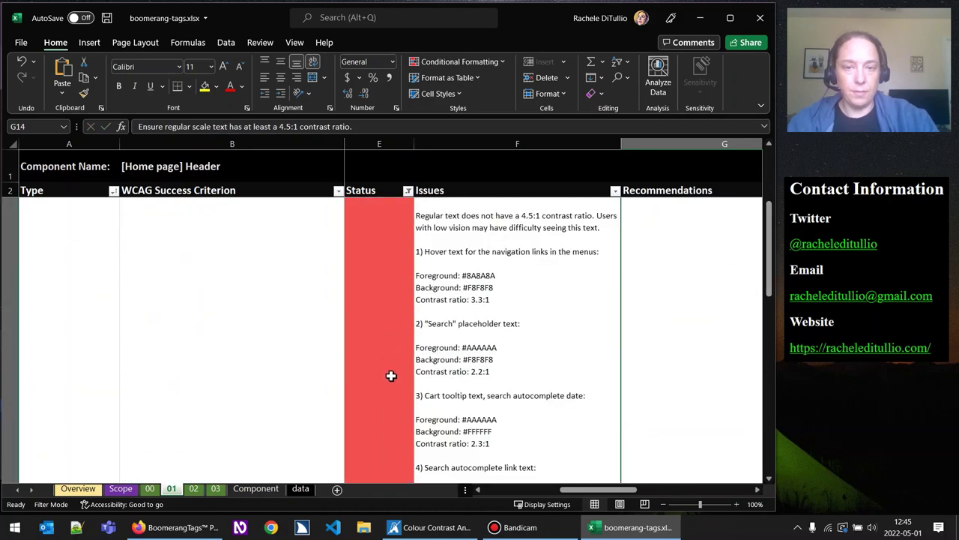
double_click(496, 443)
key(alt+Return)
key(alt+Return)
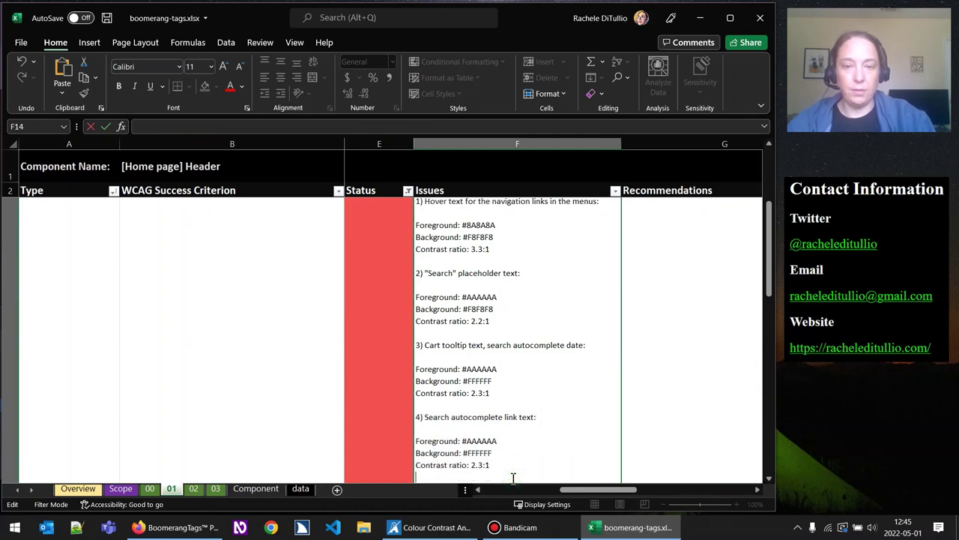
text(4) Search autocomplete link text:  Foreground: #AAAAAA Background: #FFFFFF Contrast ratio: 2.3:1)
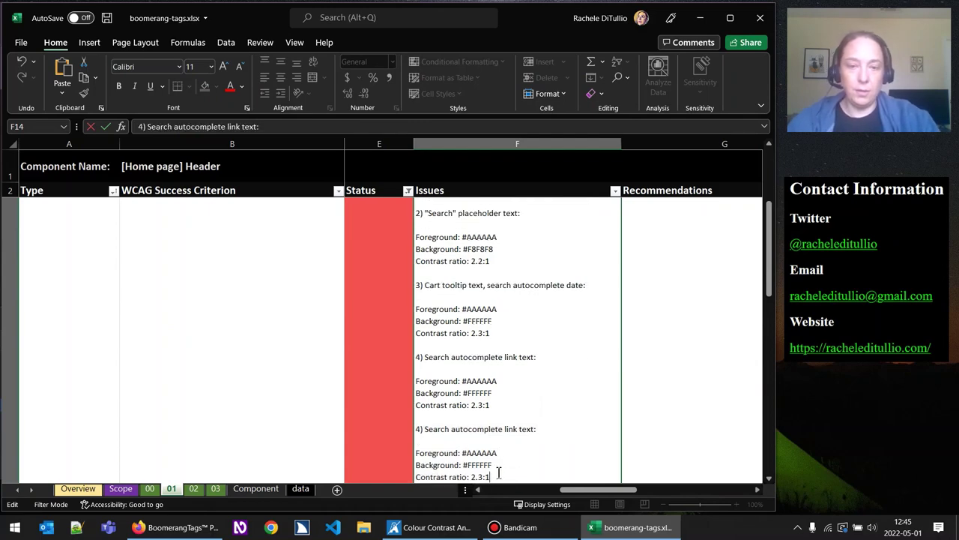
Change the heading of the duplicated last block in the 1.4.3 Issues cell to "5) Search autocomplete link text on hover:"
click(534, 427)
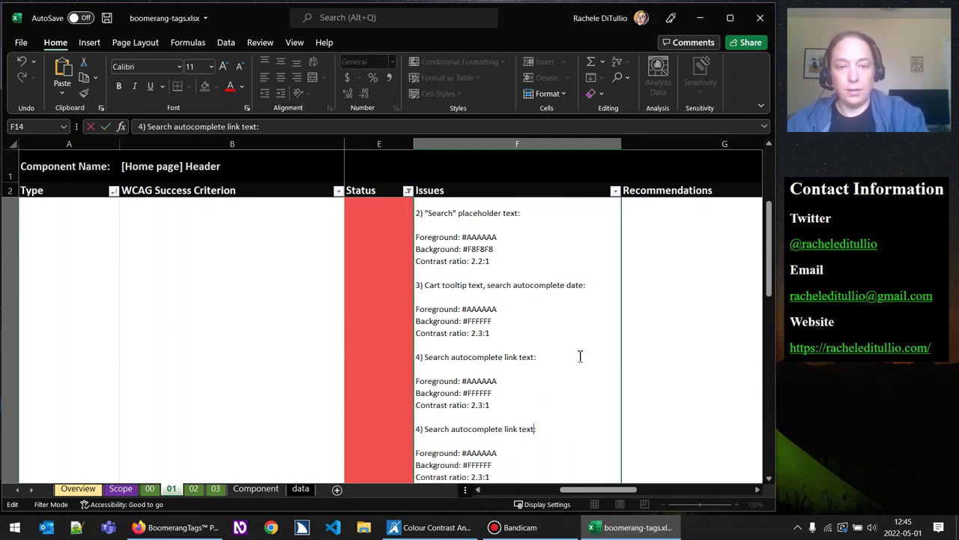
text(on )
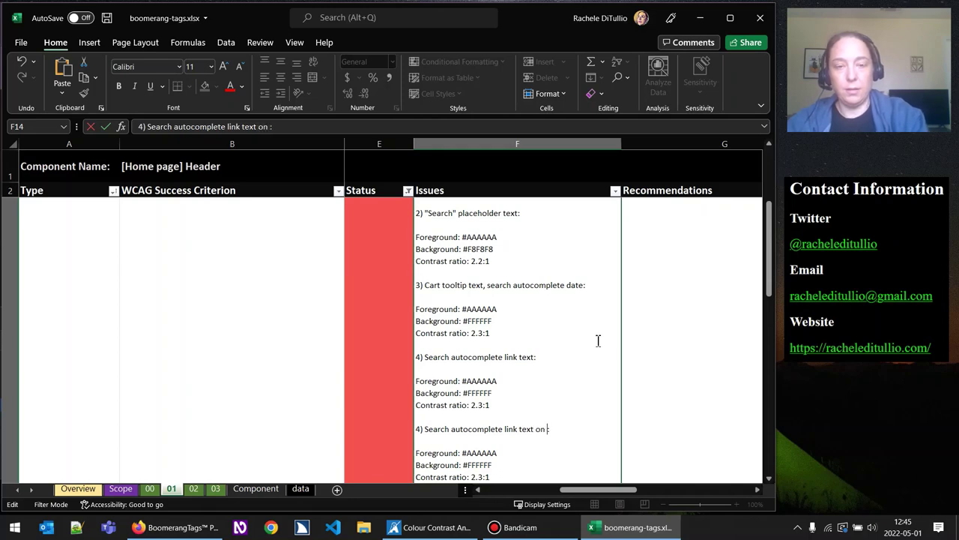
text(hover)
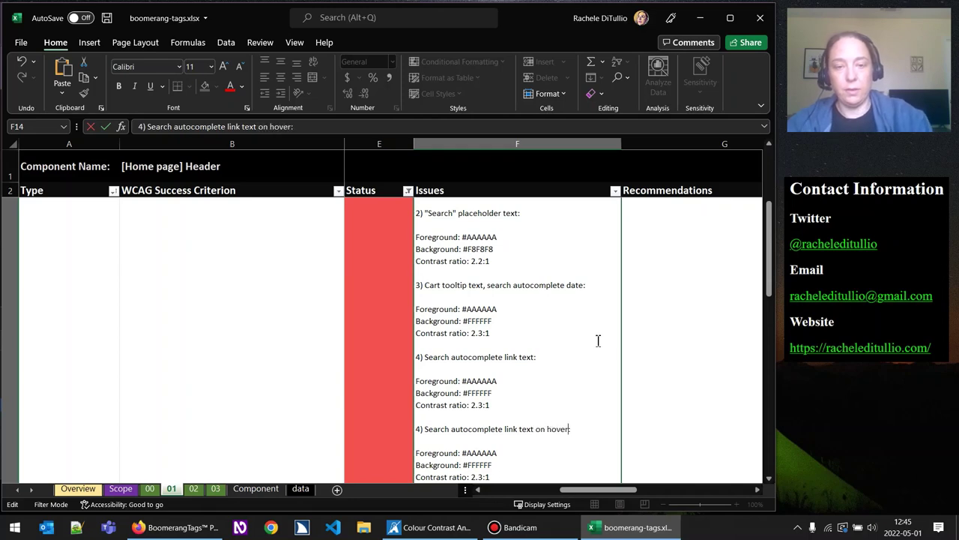
click(558, 389)
double_click(420, 429)
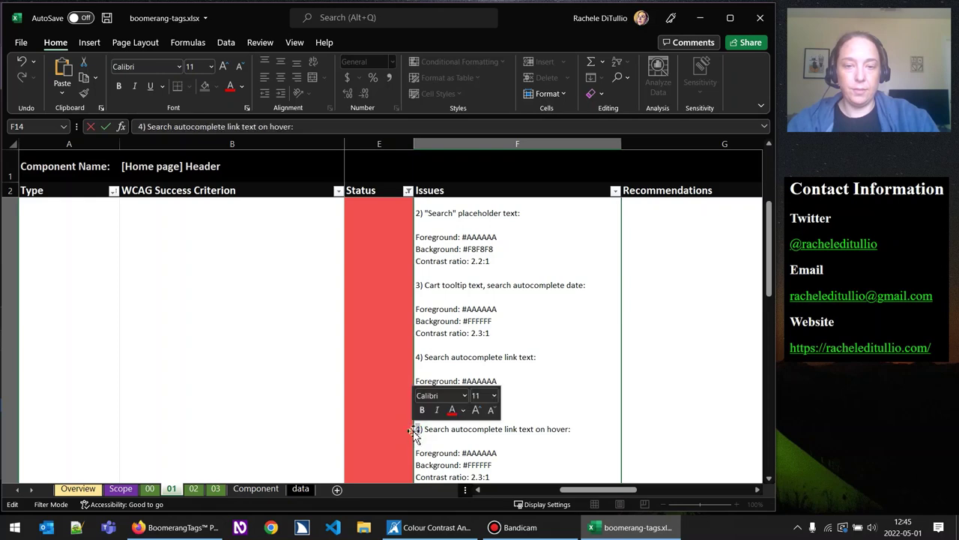
text(5)
click(559, 357)
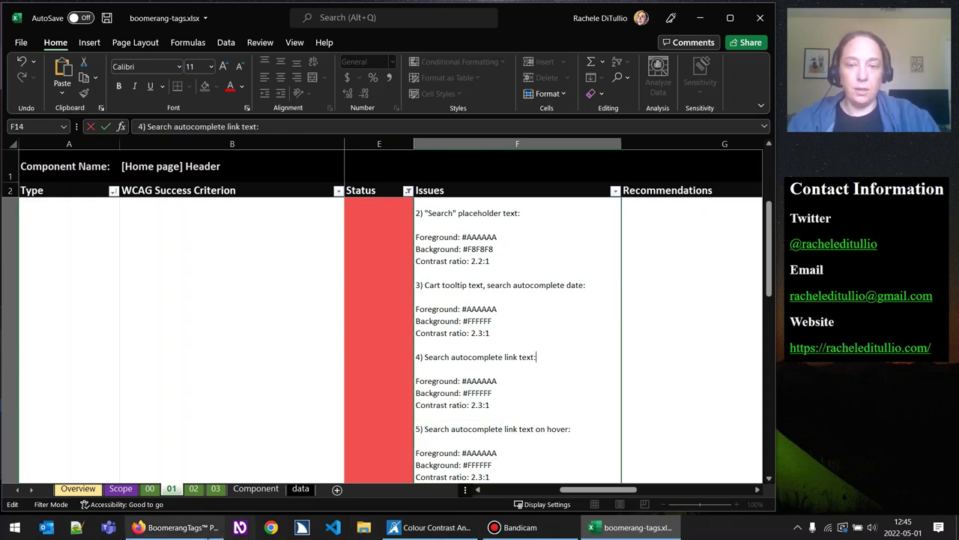
Copy the foreground hex value from Colour Contrast Analyser and set item 4's foreground to #6786A1 in the Excel Issues cell
click(178, 527)
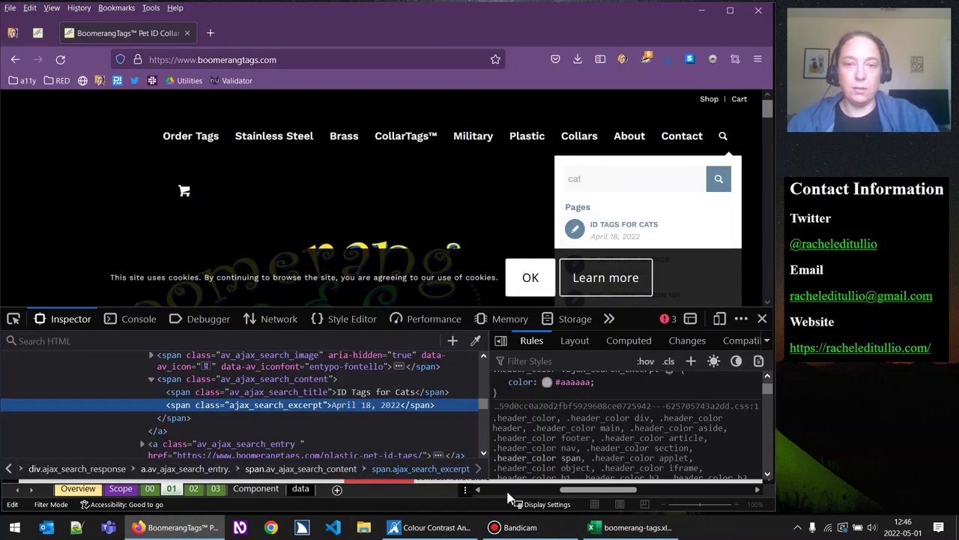
click(435, 526)
click(275, 110)
key(ctrl+c)
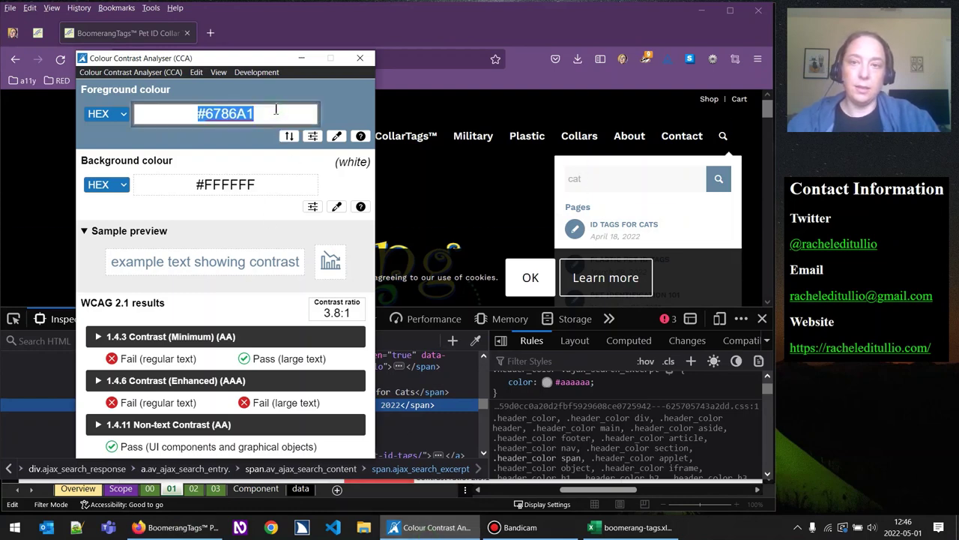
click(633, 527)
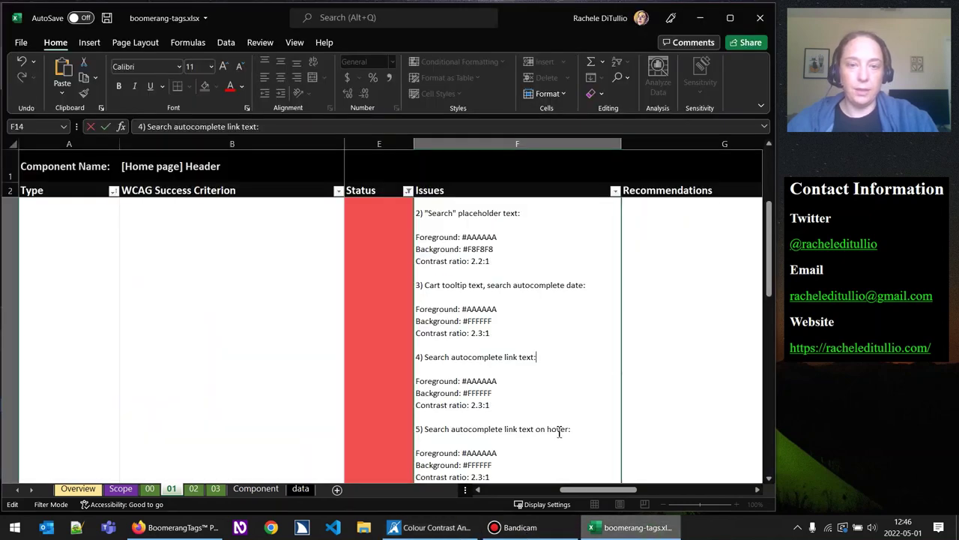
double_click(482, 381)
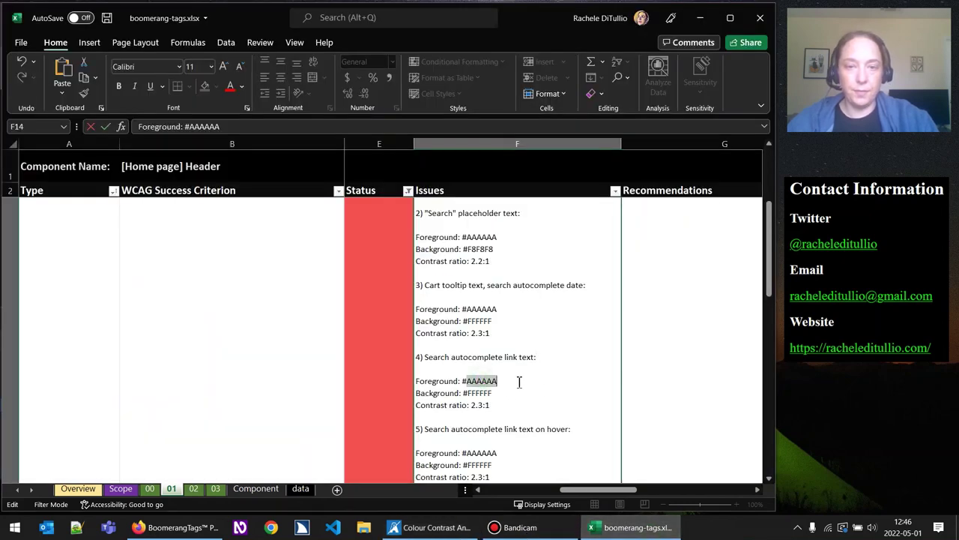
key(ctrl+v)
click(472, 381)
key(BackSpace)
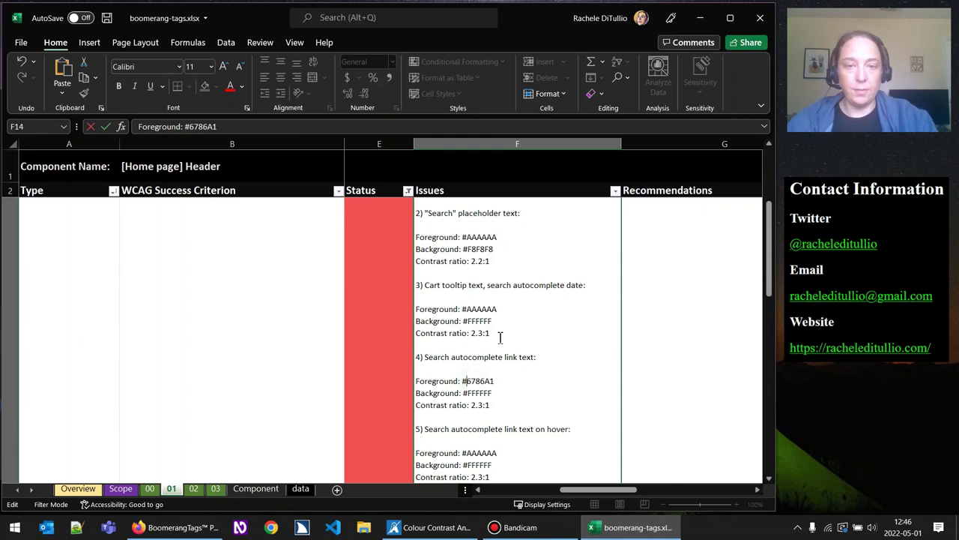
Check the ratio in Colour Contrast Analyser and set item 4's contrast ratio to 3.8:1 in the Issues cell
click(177, 527)
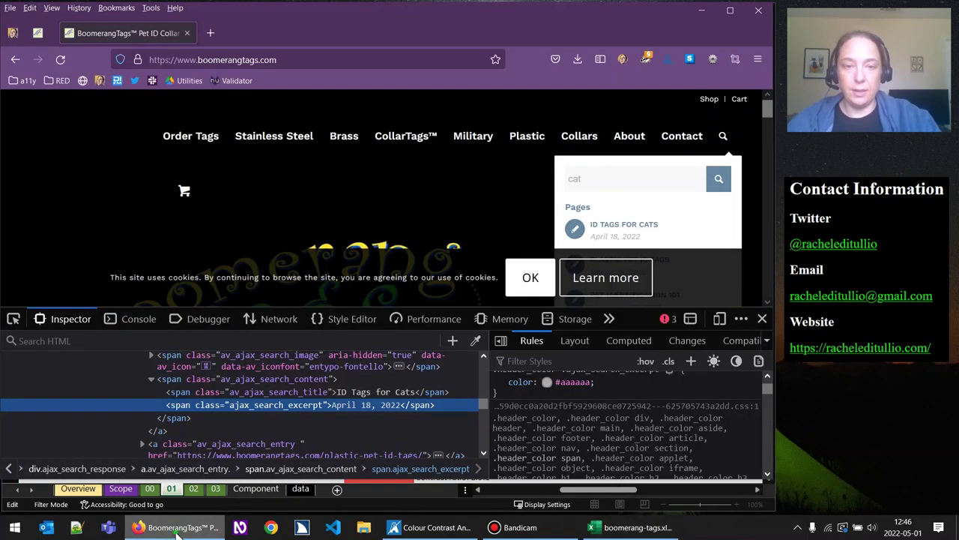
click(177, 528)
click(442, 528)
click(445, 528)
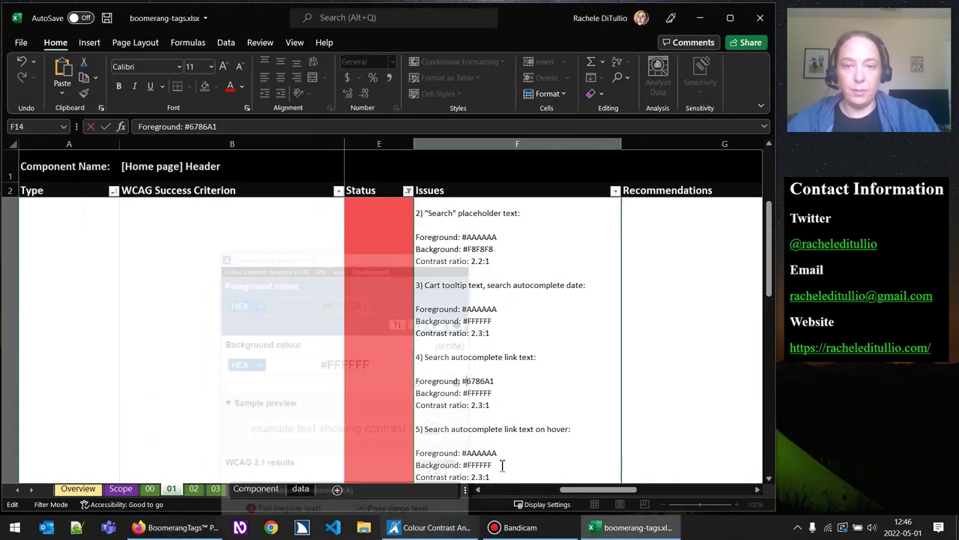
click(481, 404)
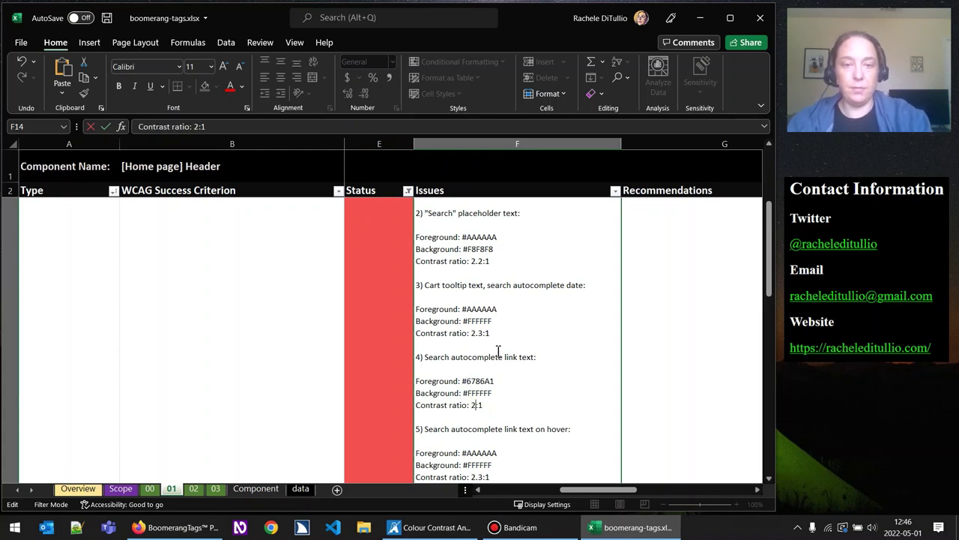
text(3.8)
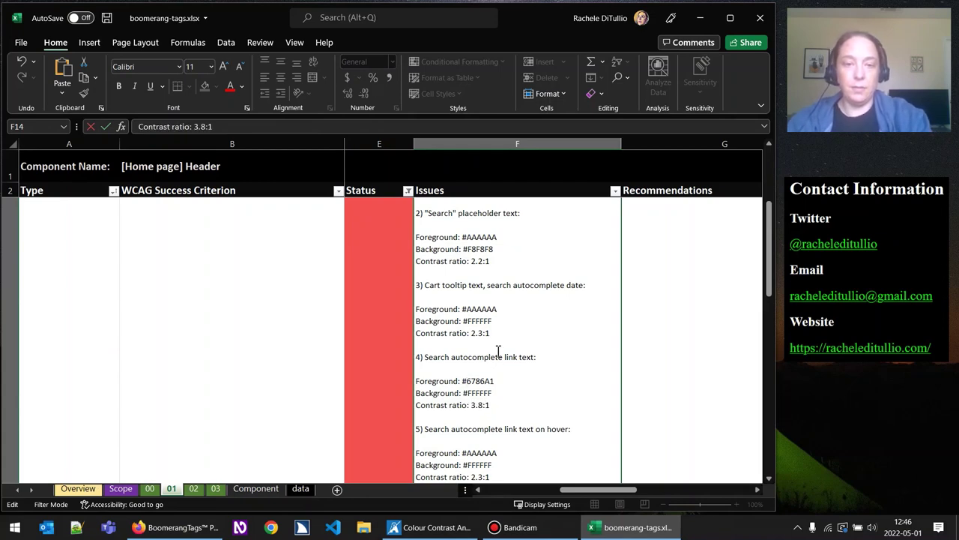
In Firefox, inspect the "ID Tags for Cats" autocomplete result and force the hover state on its av_ajax_search_entry link
click(518, 452)
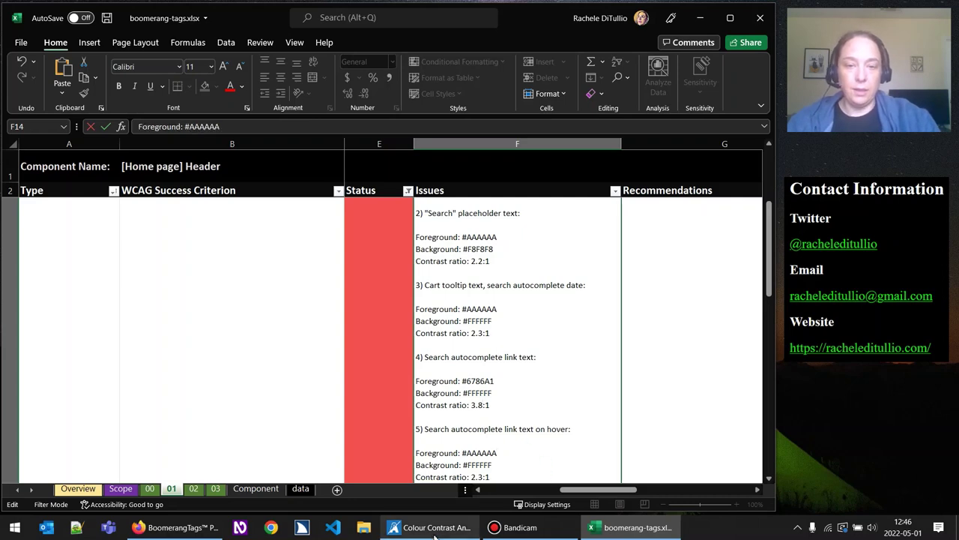
click(180, 527)
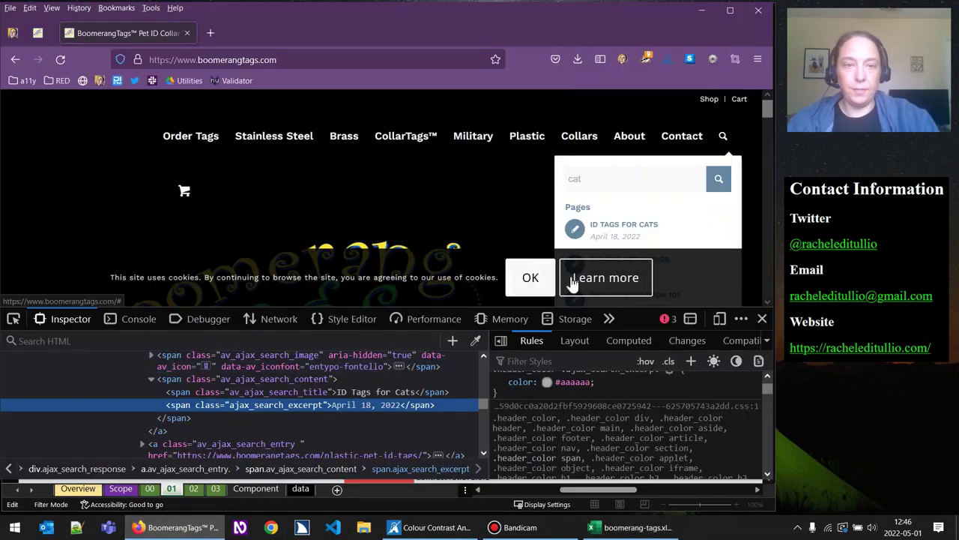
right_click(643, 235)
click(675, 437)
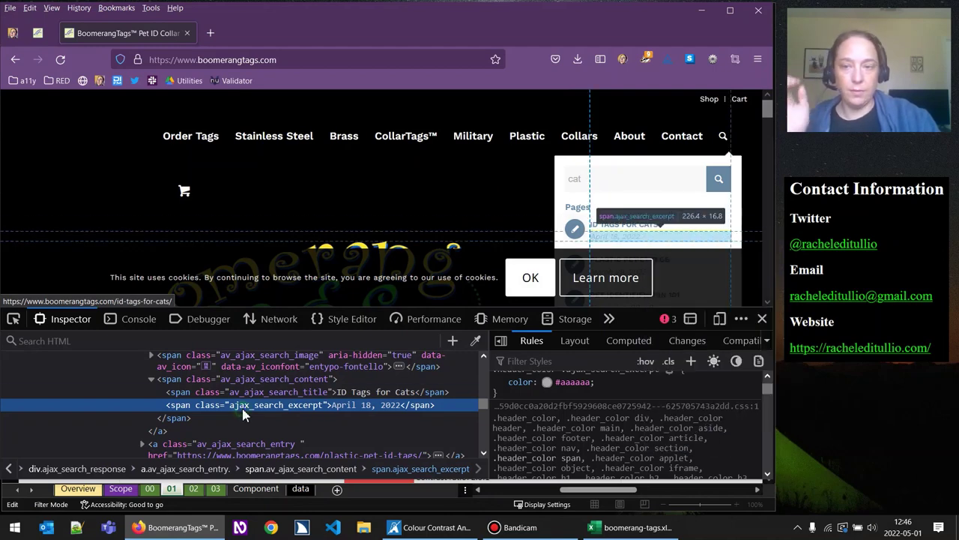
right_click(627, 247)
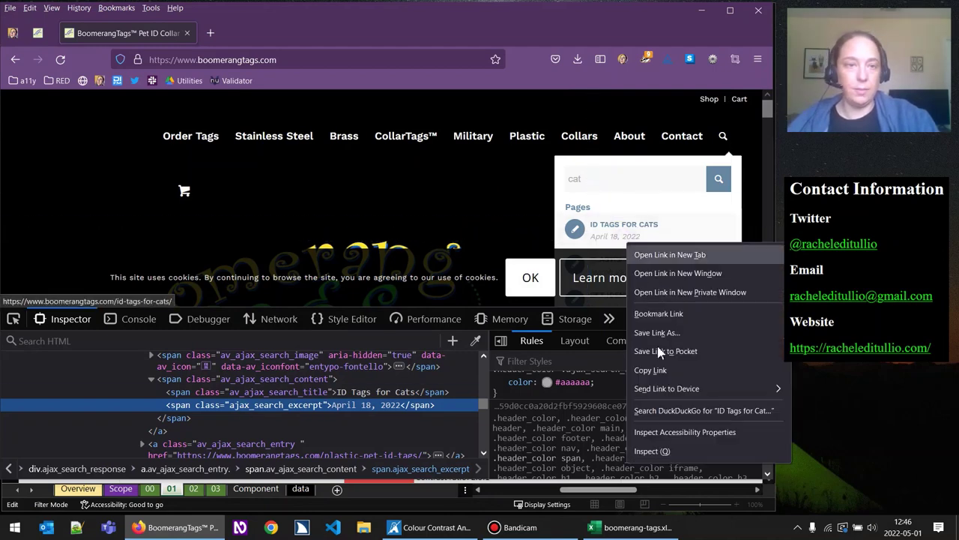
click(637, 450)
scroll(224, 405, up, 2)
click(225, 422)
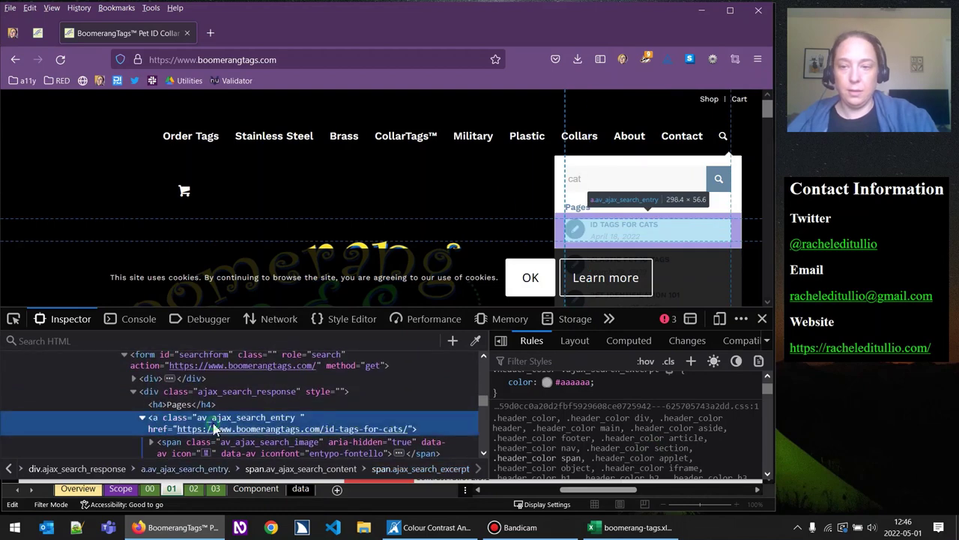
right_click(217, 421)
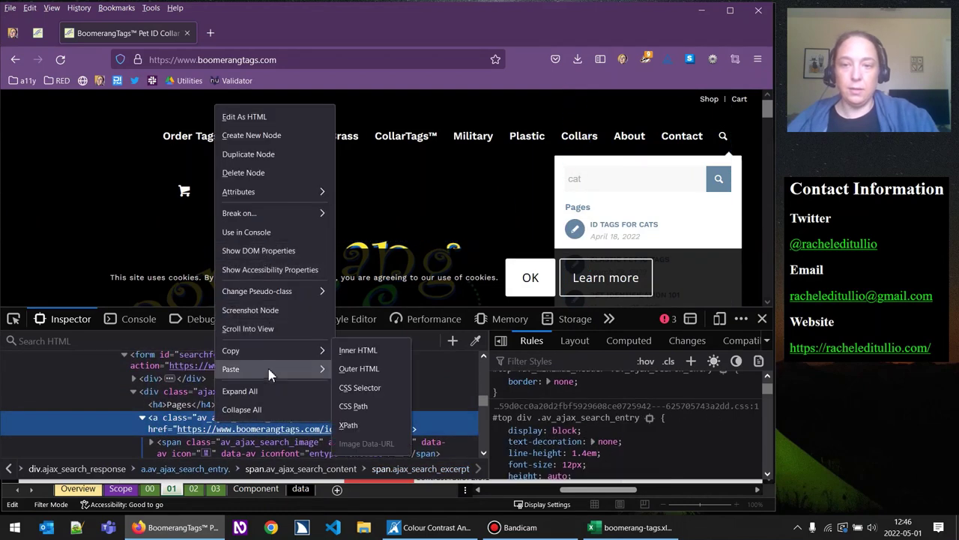
mouse_move(272, 369)
mouse_move(315, 292)
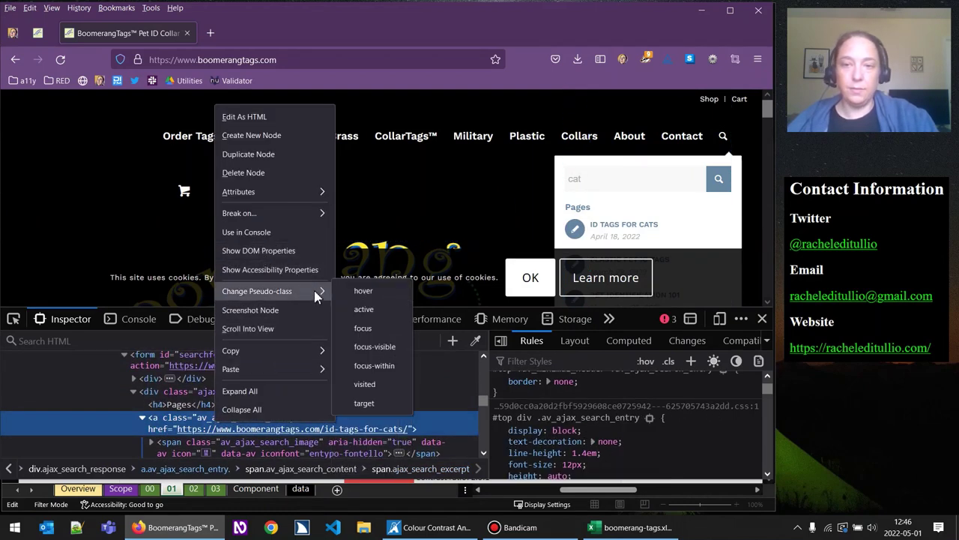
click(363, 290)
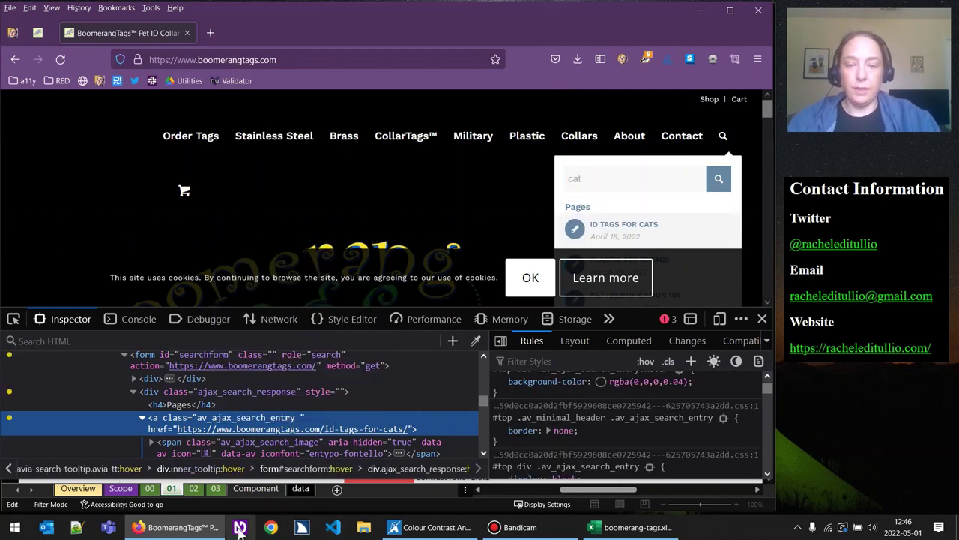
Sample the hovered autocomplete entry's background as the background colour in Colour Contrast Analyser and copy its hex value
click(424, 527)
click(336, 206)
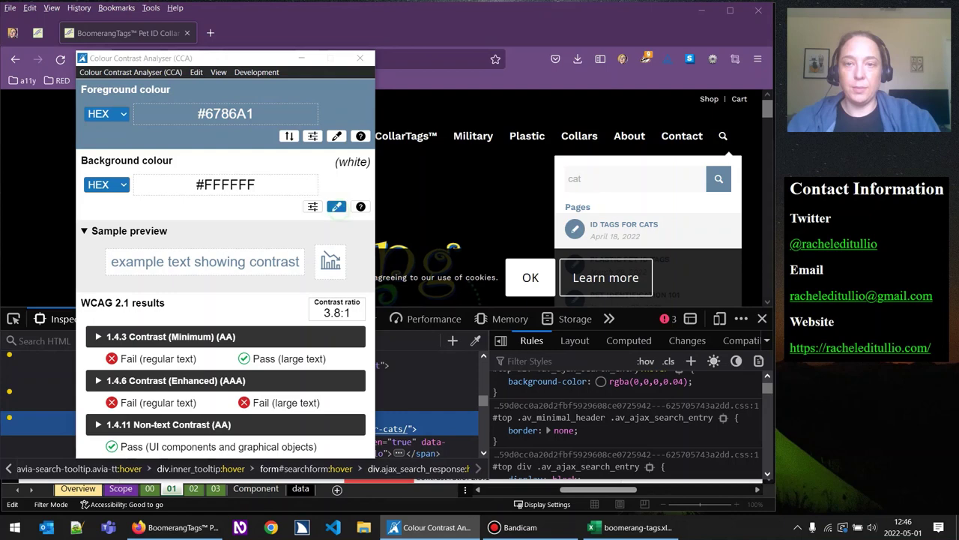
click(689, 231)
click(270, 185)
key(ctrl+c)
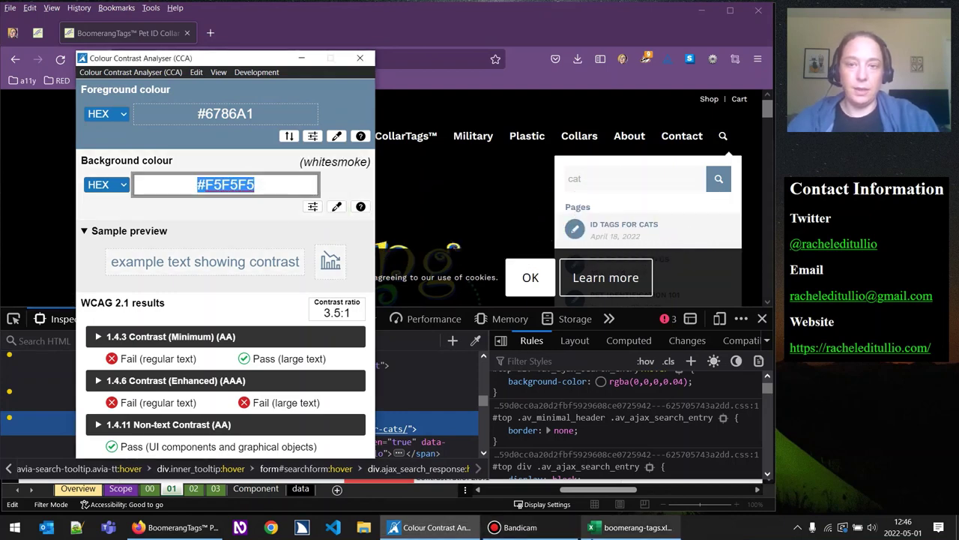
In the Excel Issues cell, set item 5's background to #F5F5F5 and its contrast ratio to 3.5:1
click(630, 527)
drag(498, 464, 469, 466)
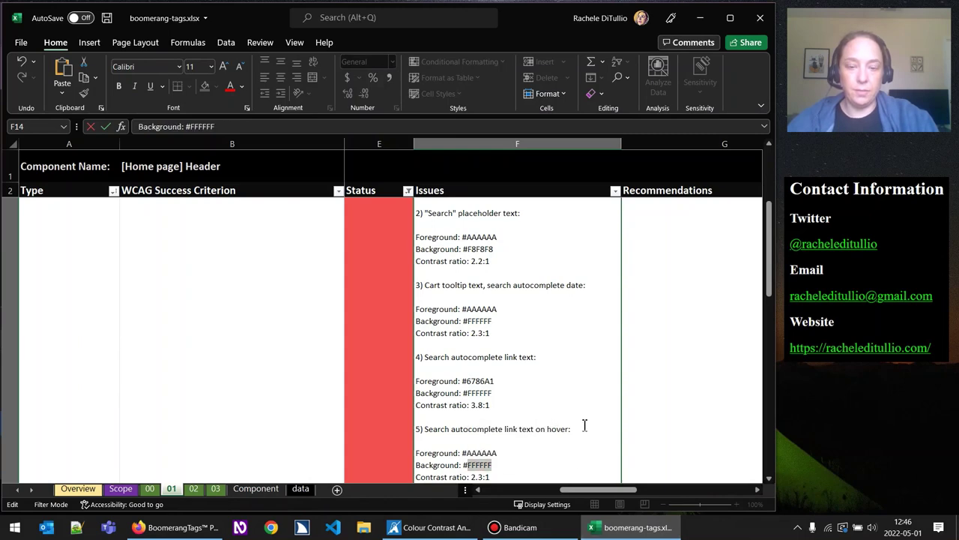
key(ctrl+v)
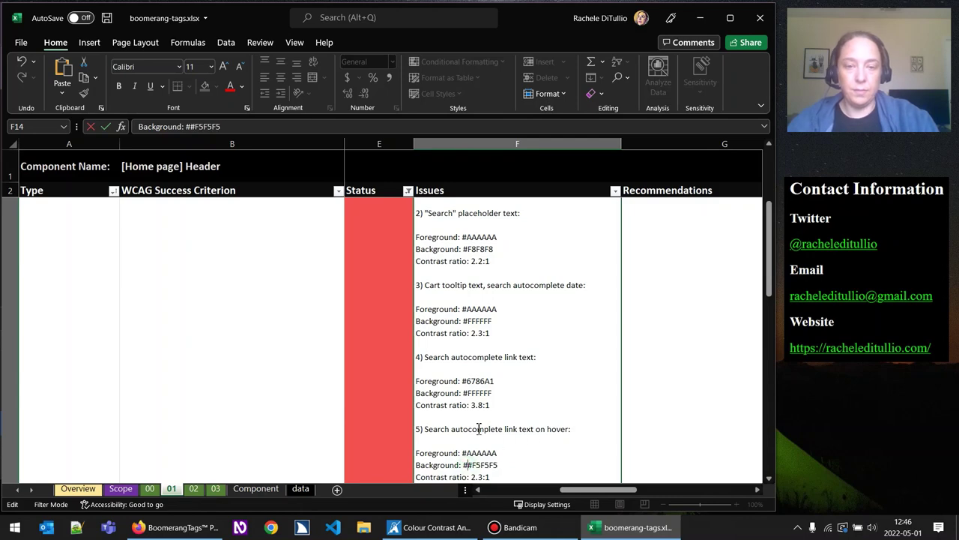
key(BackSpace)
click(483, 476)
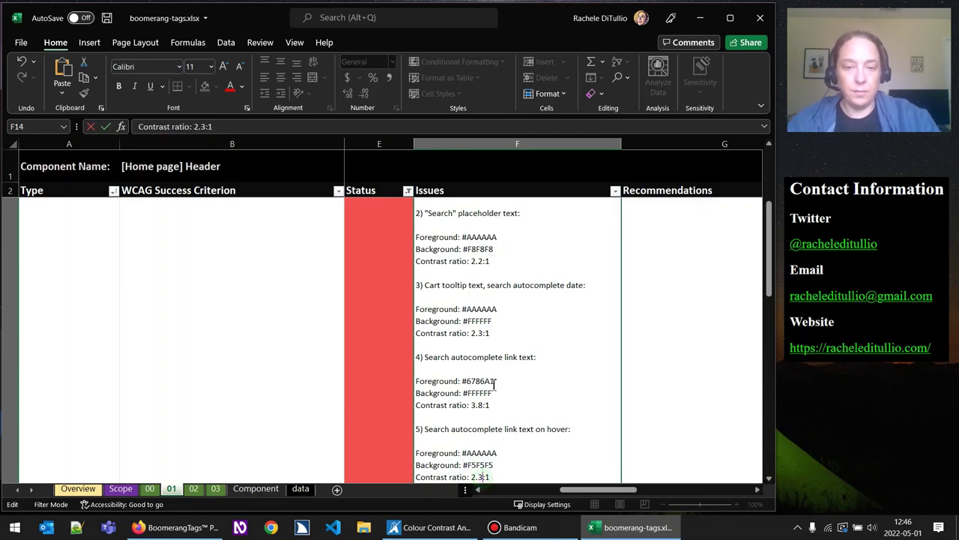
key(BackSpace)
key(Left)
key(BackSpace)
text(3)
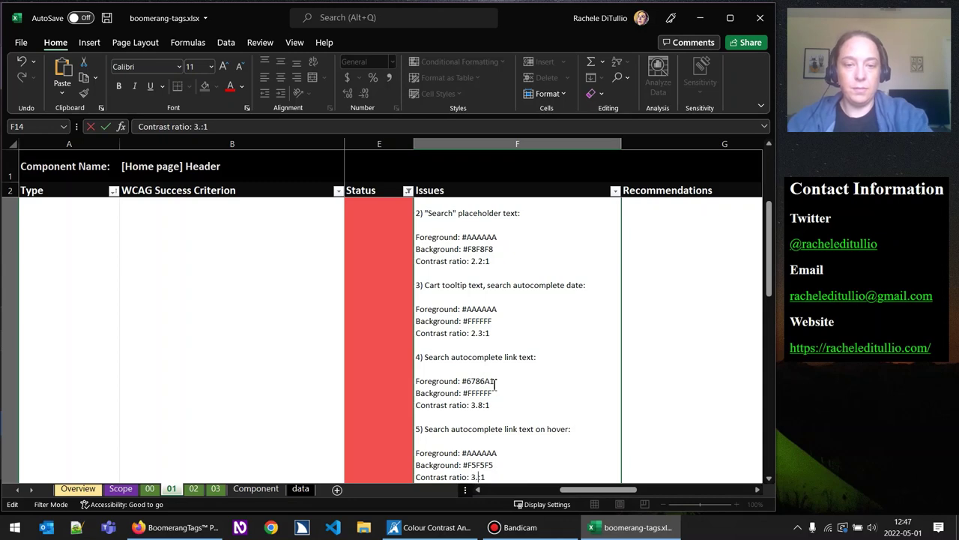
key(Right)
text(5)
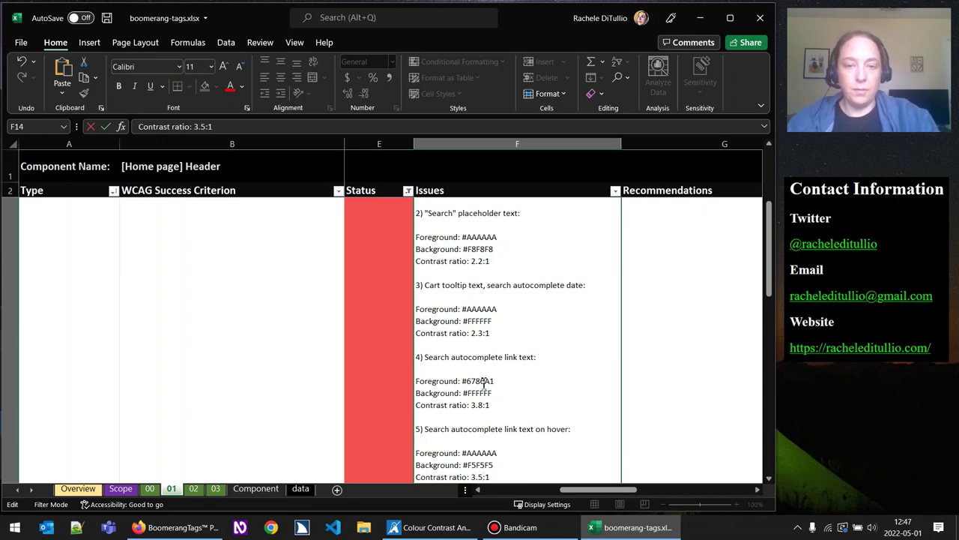
Copy item 4's foreground value #6786A1 into item 5's foreground line, commit the Issues cell and save the workbook
double_click(484, 382)
key(ctrl+c)
double_click(480, 453)
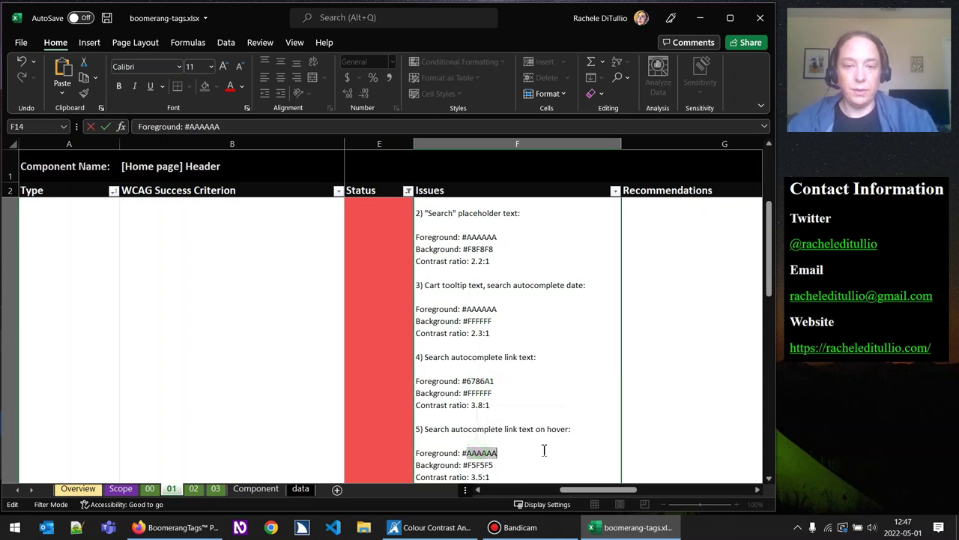
key(ctrl+v)
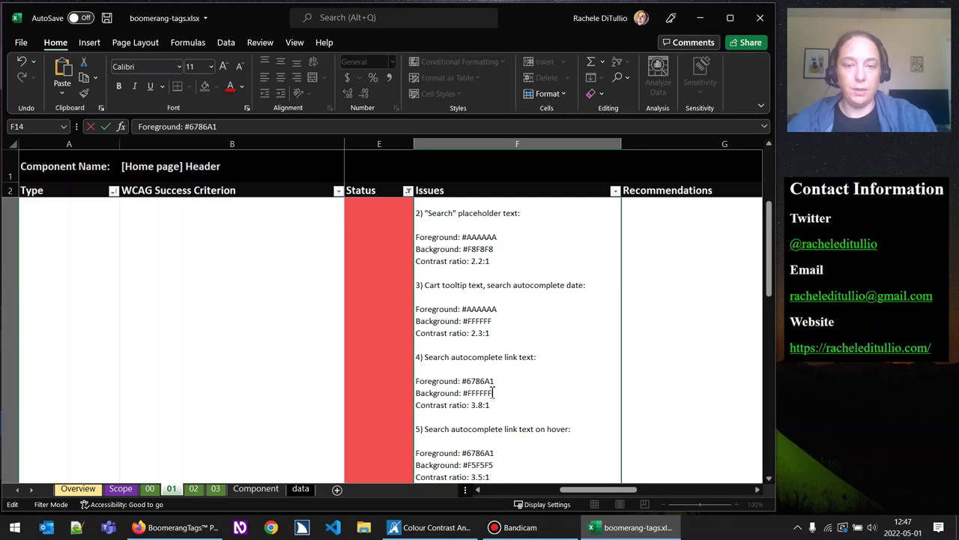
click(631, 411)
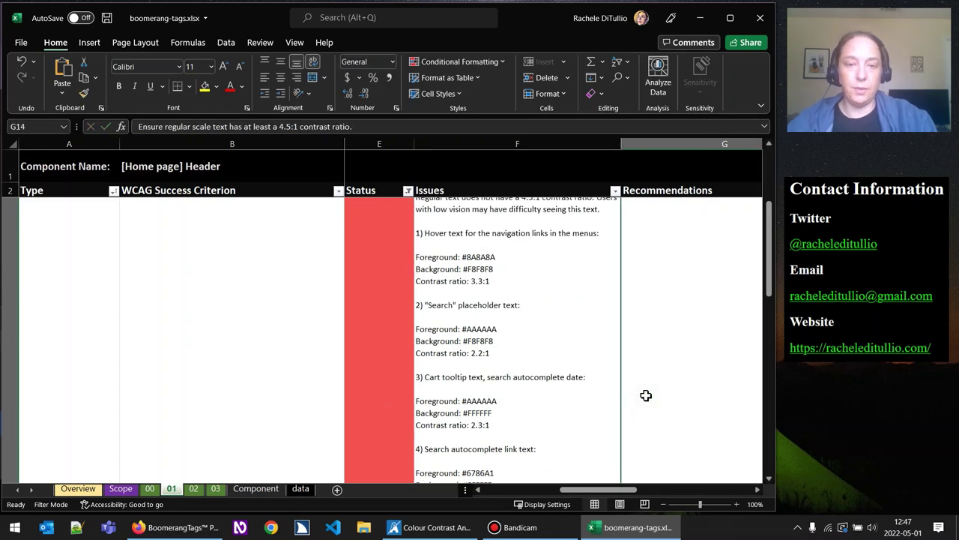
key(ctrl+s)
Open the Source Code cell of the 1.4.3 contrast row for editing and add a "4)/5)" label below the existing snippets
scroll(626, 416, down, 3)
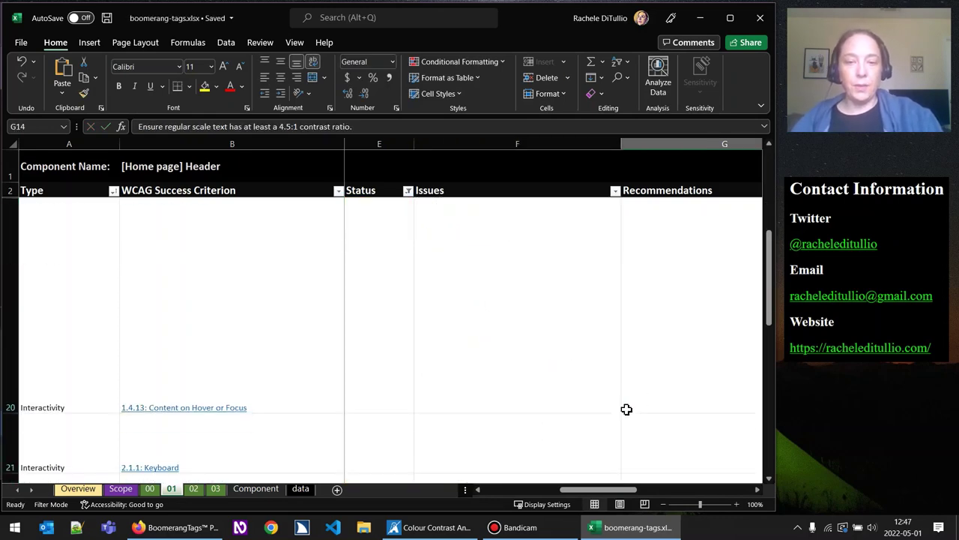
scroll(625, 416, up, 5)
drag(769, 254, 770, 268)
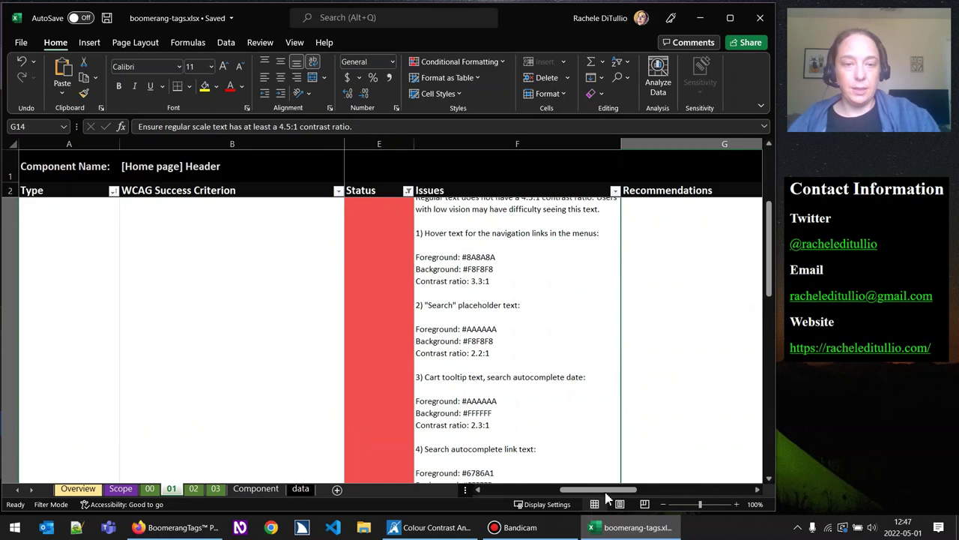
drag(608, 490, 724, 486)
click(451, 379)
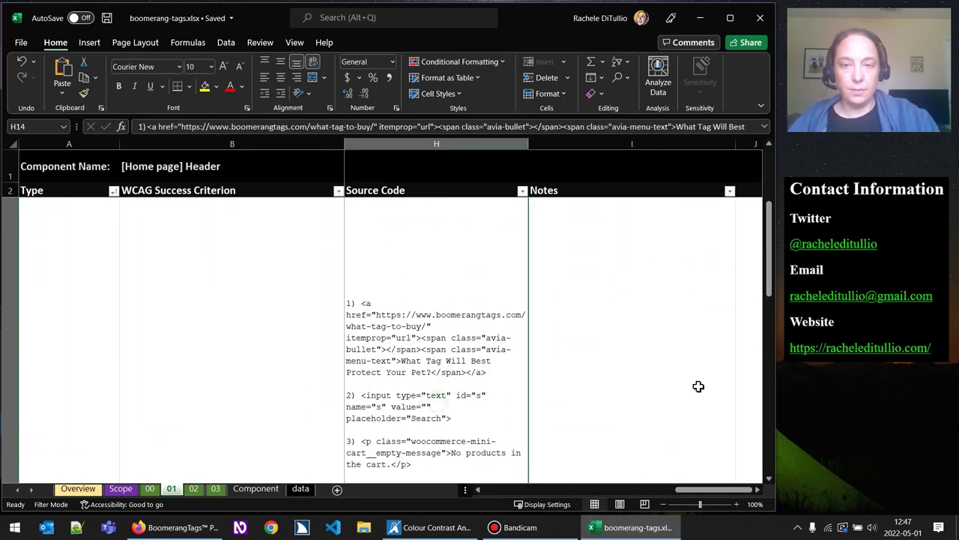
key(Down)
key(Down)
key(Up)
key(Up)
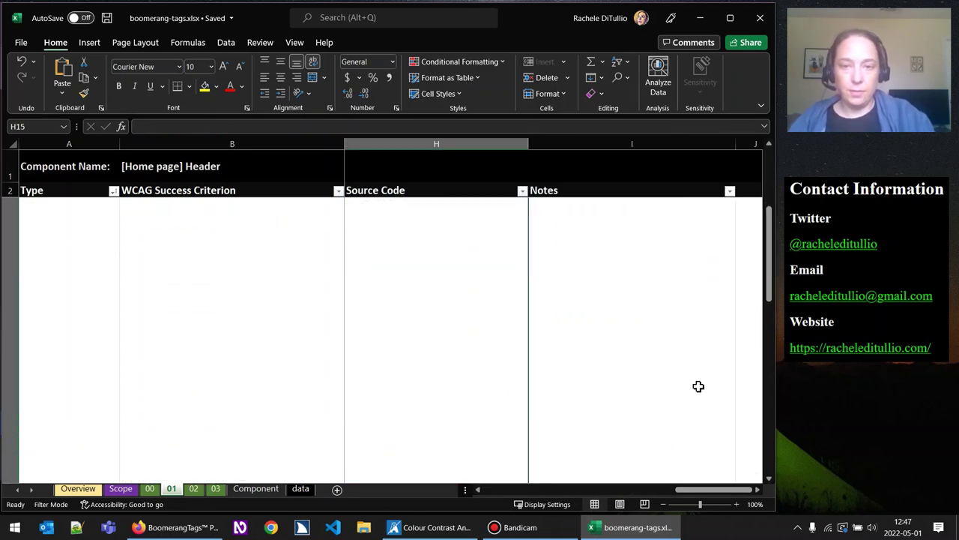
double_click(441, 469)
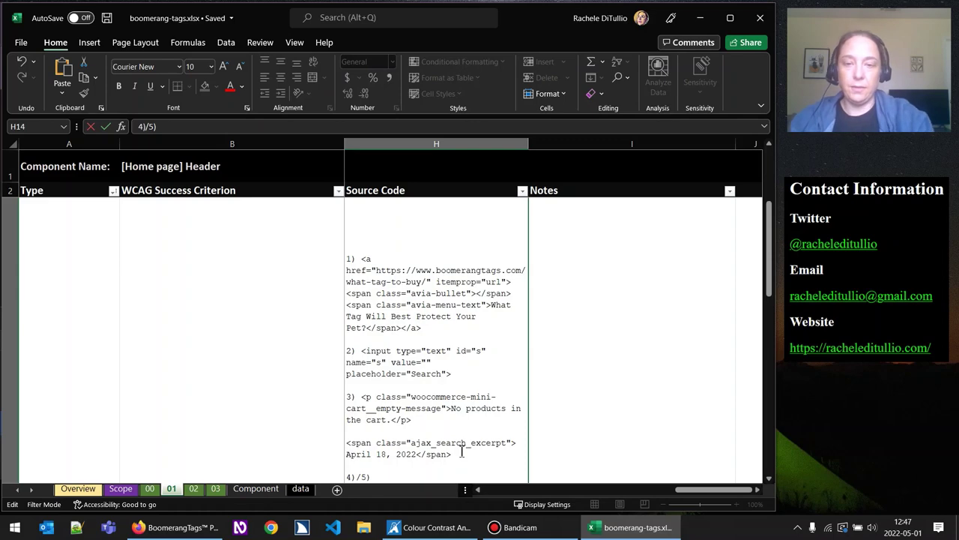
Copy the outer HTML of the av_ajax_search_entry link from Firefox's inspector and paste it after the "4)/5)" label in Excel
click(178, 527)
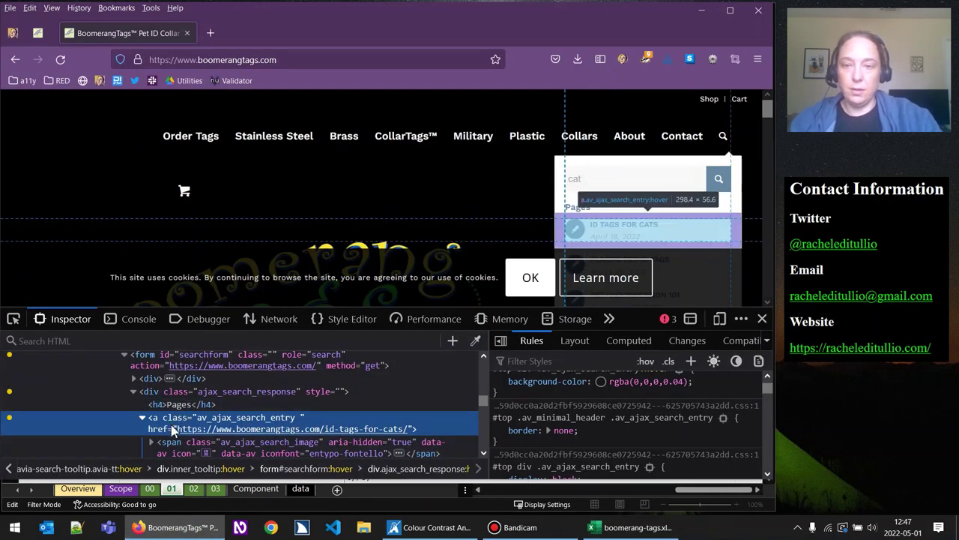
right_click(172, 424)
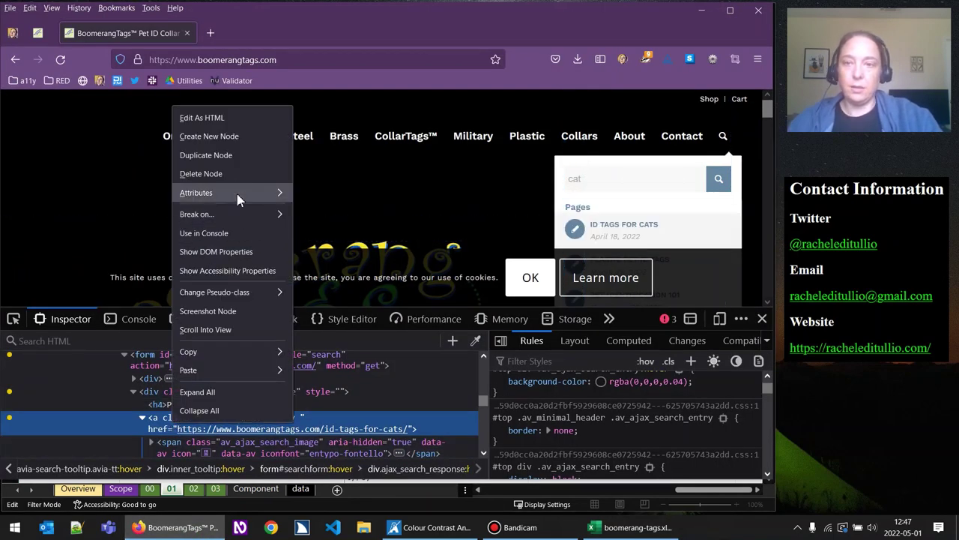
mouse_move(239, 355)
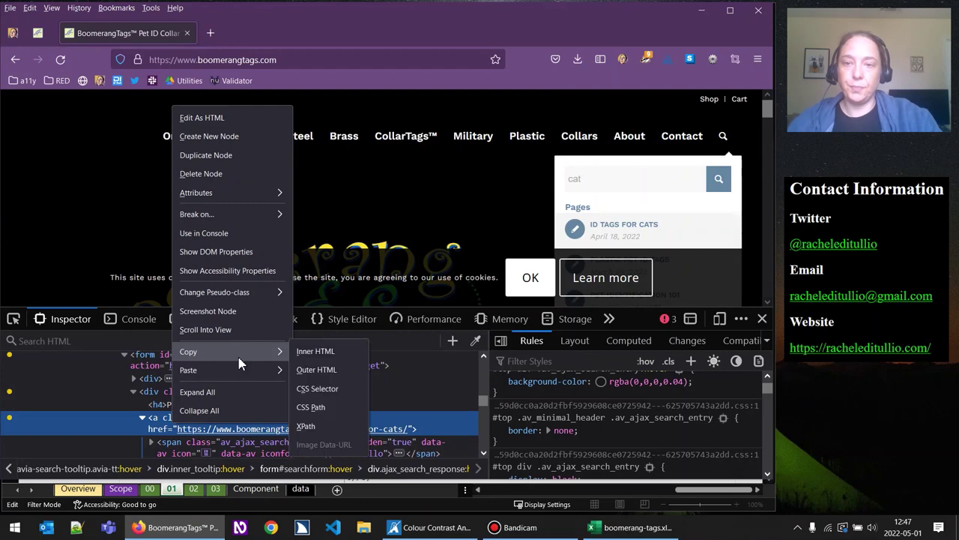
click(342, 377)
key(alt+Tab)
key(ctrl+v)
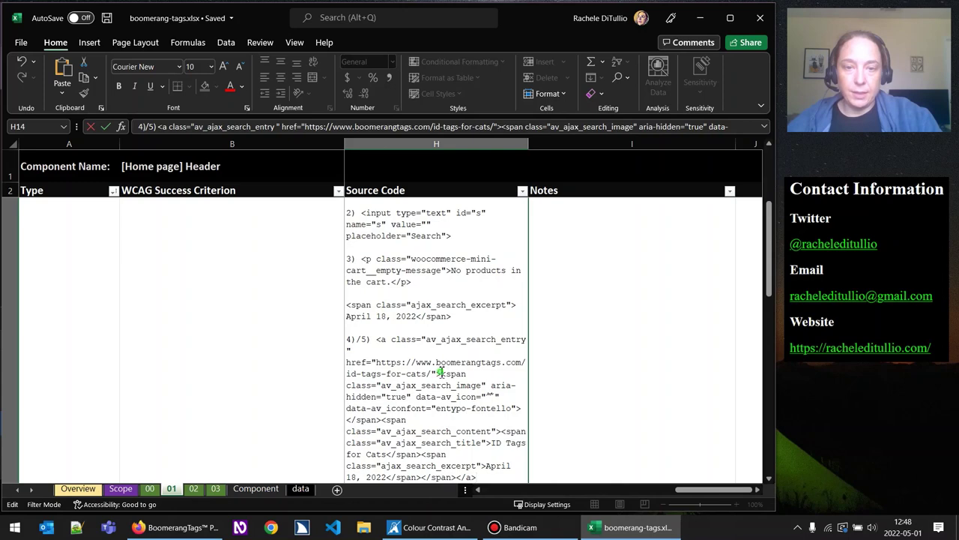
Shorten the 4)/5) snippet by replacing its av_ajax_search_image span and its excerpt with closing spans with "...", and finish editing the cell
drag(449, 380, 382, 420)
text(...)
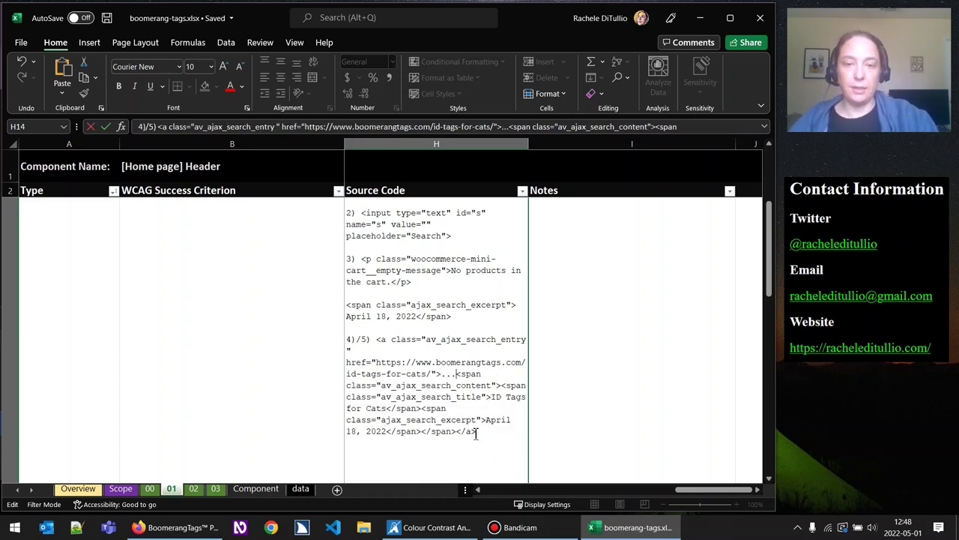
drag(461, 432, 423, 408)
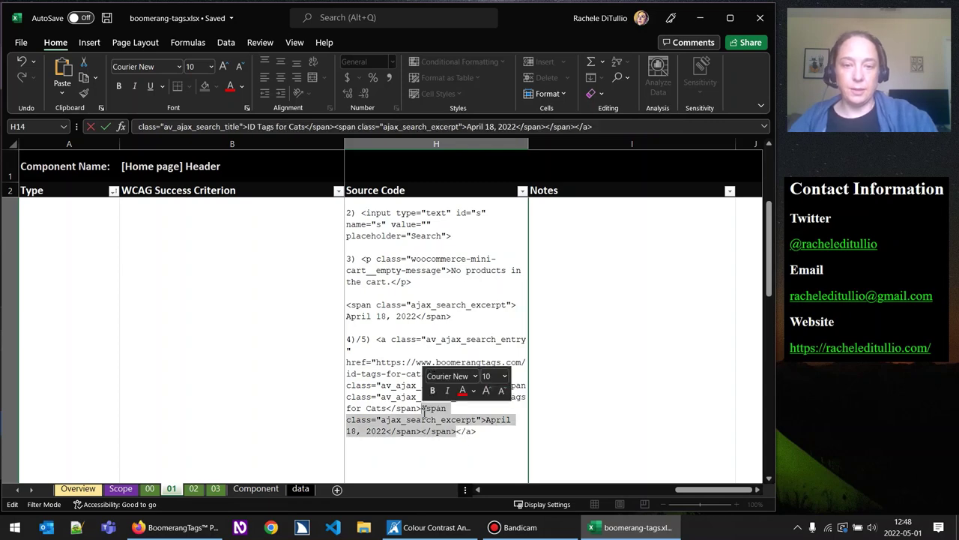
text(....)
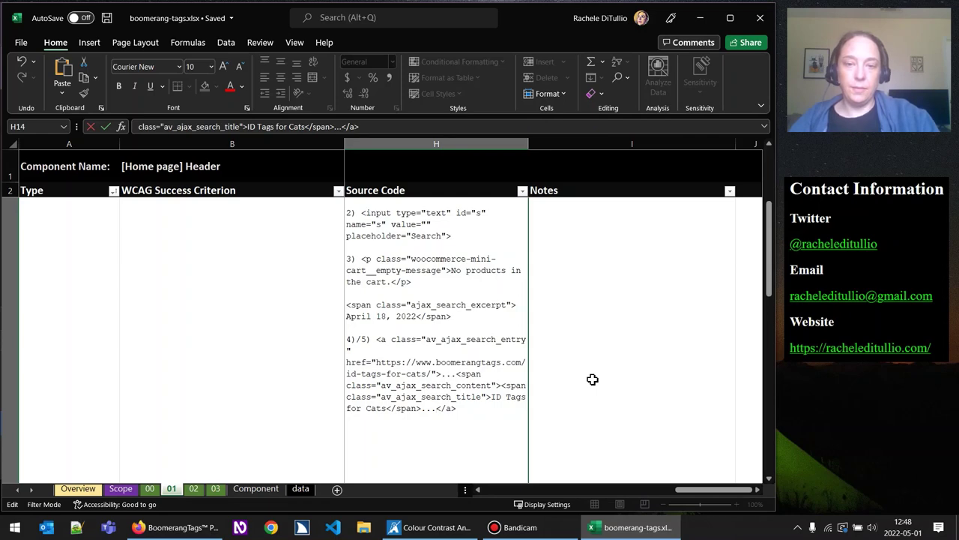
click(376, 339)
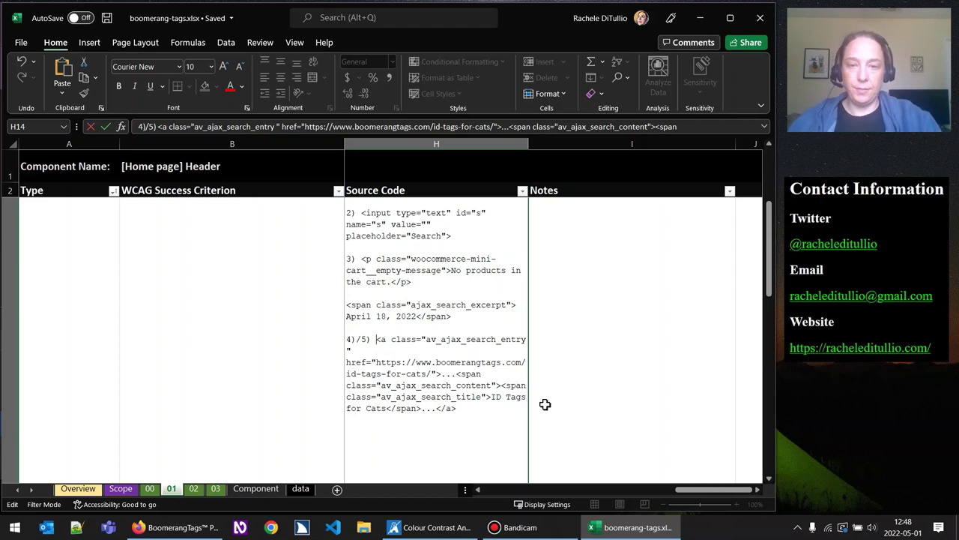
key(Escape)
Bring the 1.4.13 Content on Hover or Focus row into view, switch to Firefox and close the developer tools to check the search popup
drag(690, 489, 514, 419)
scroll(514, 420, down, 2)
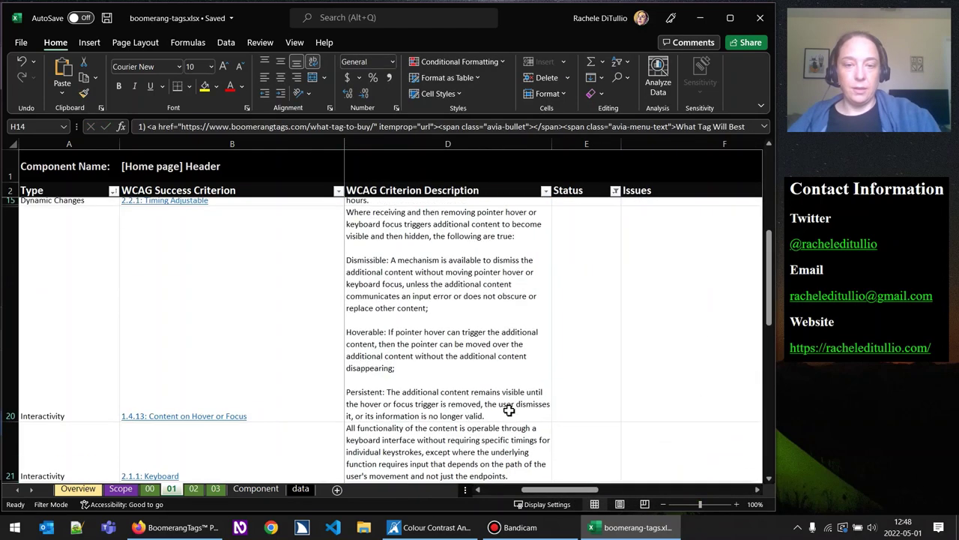
click(177, 527)
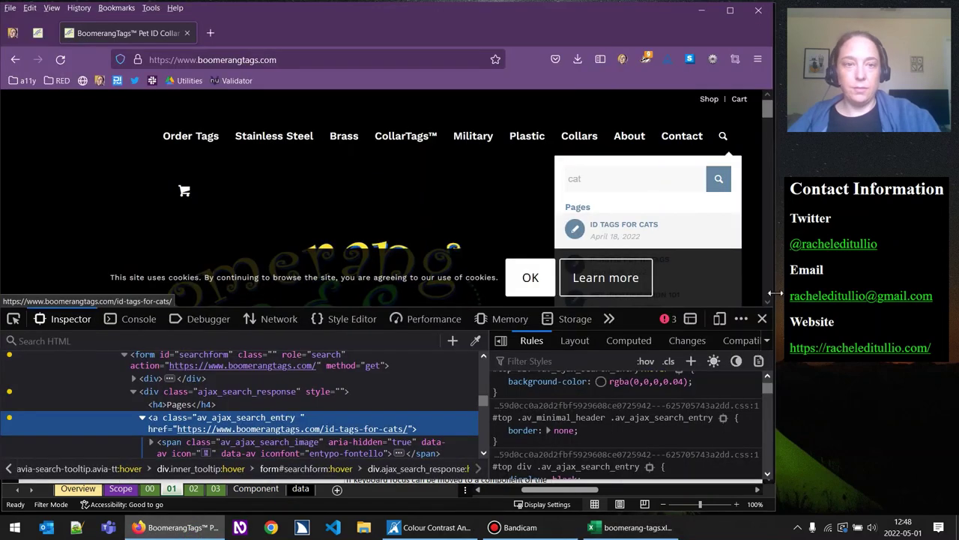
click(758, 317)
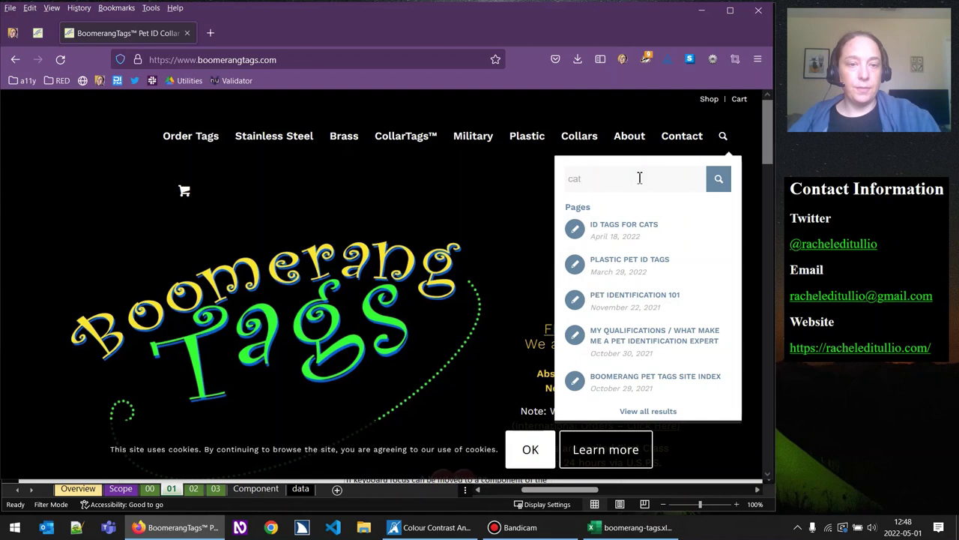
click(491, 178)
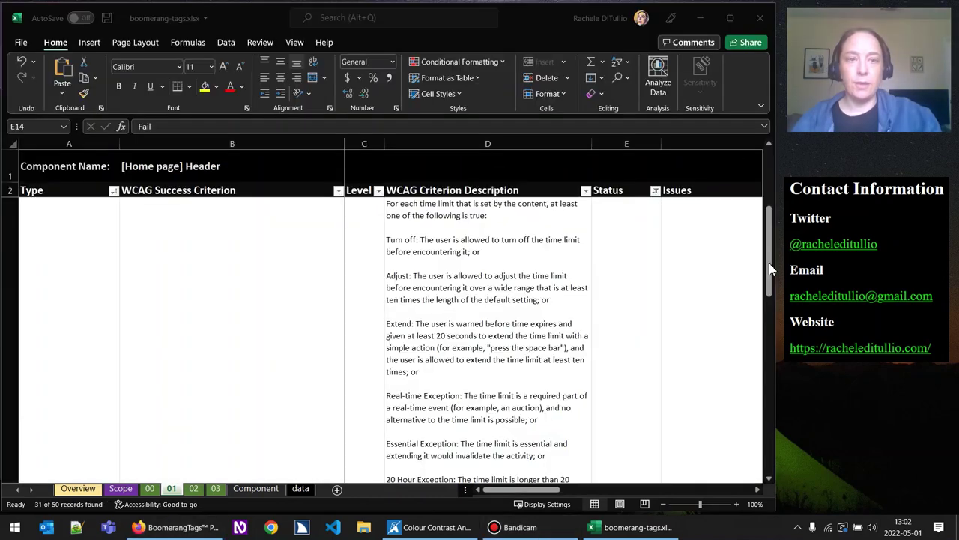
In Excel, filter the Status column to exclude criteria marked N/A
click(771, 269)
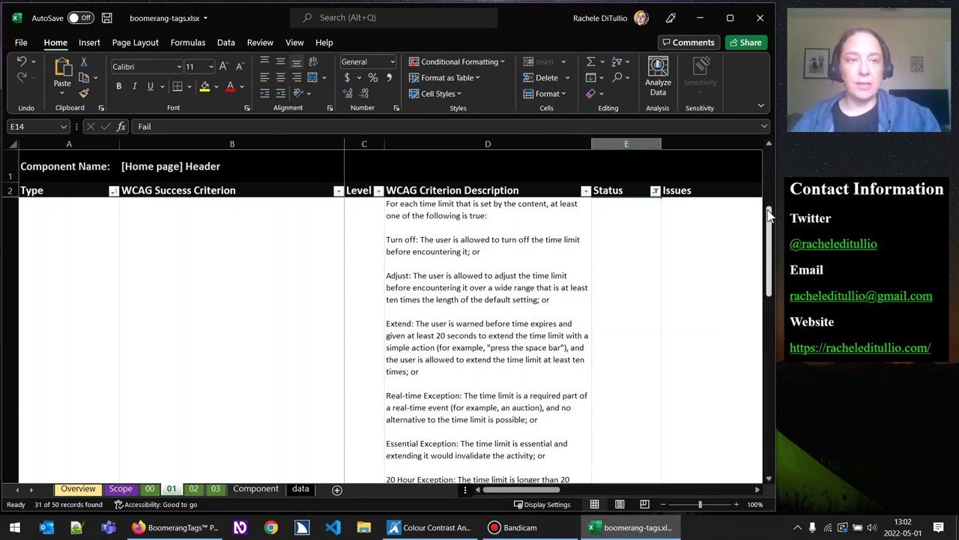
drag(771, 215, 768, 150)
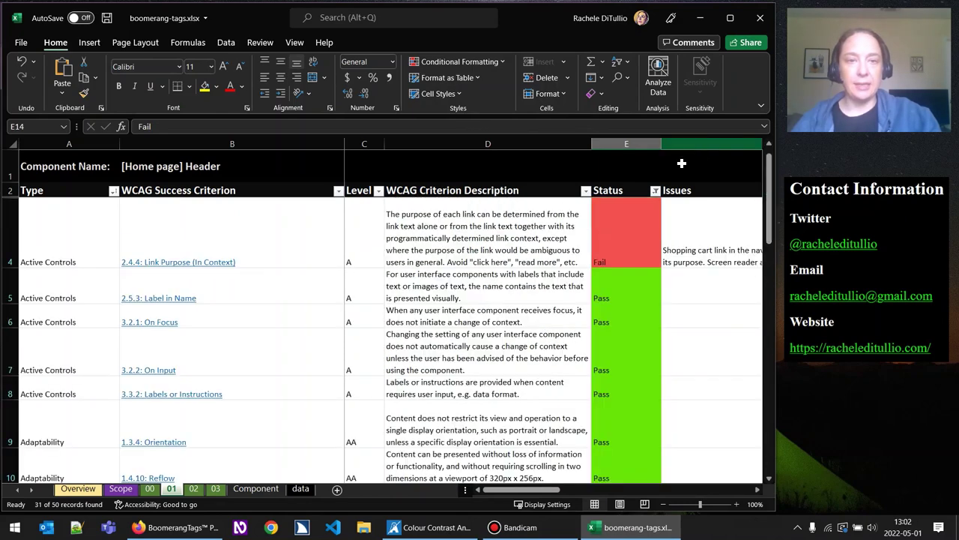
click(655, 192)
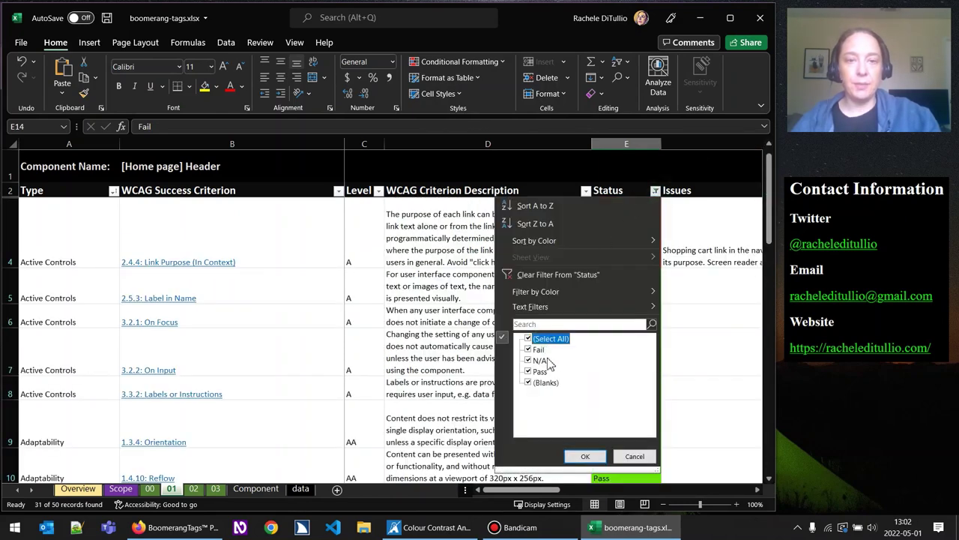
click(541, 361)
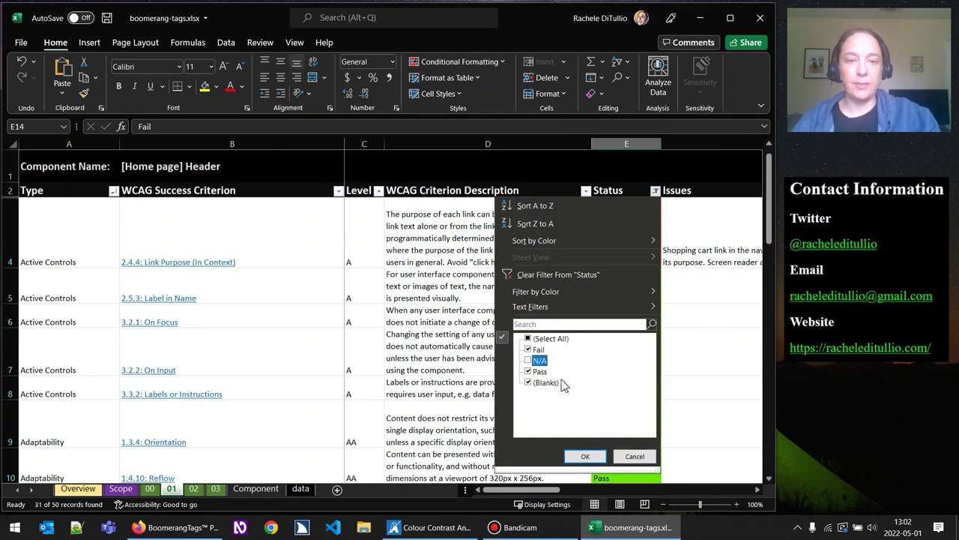
click(584, 456)
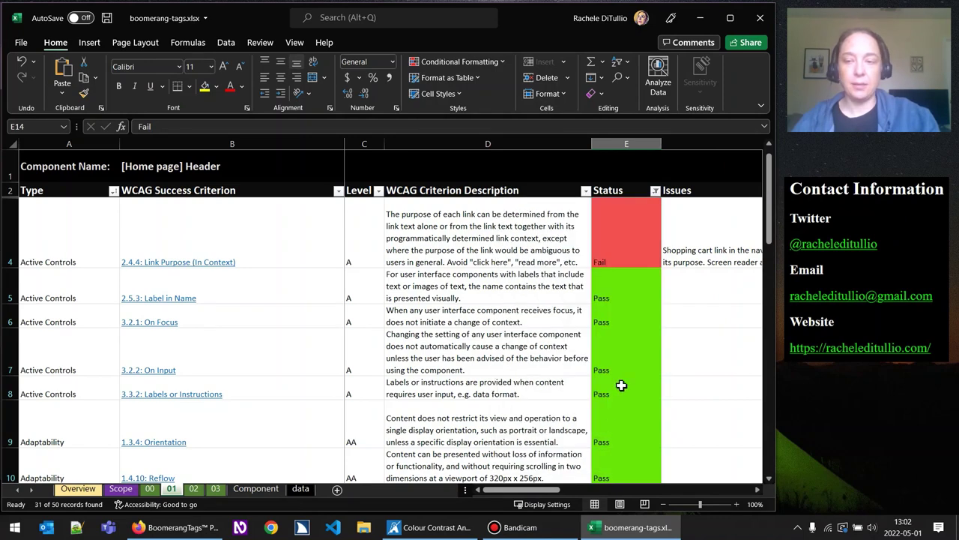
Exclude Pass and Fail from the Status filter as well, keeping only the blank entries
click(655, 192)
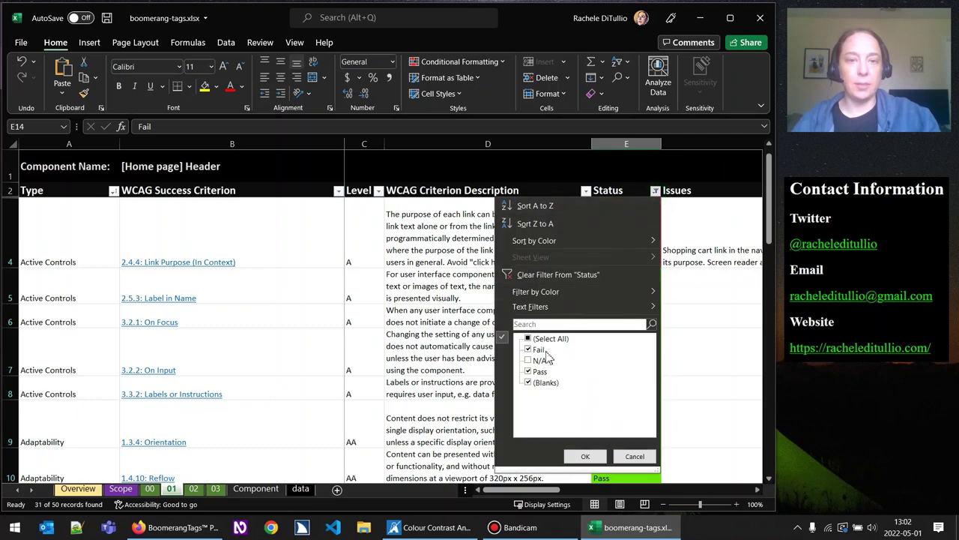
click(540, 371)
click(538, 350)
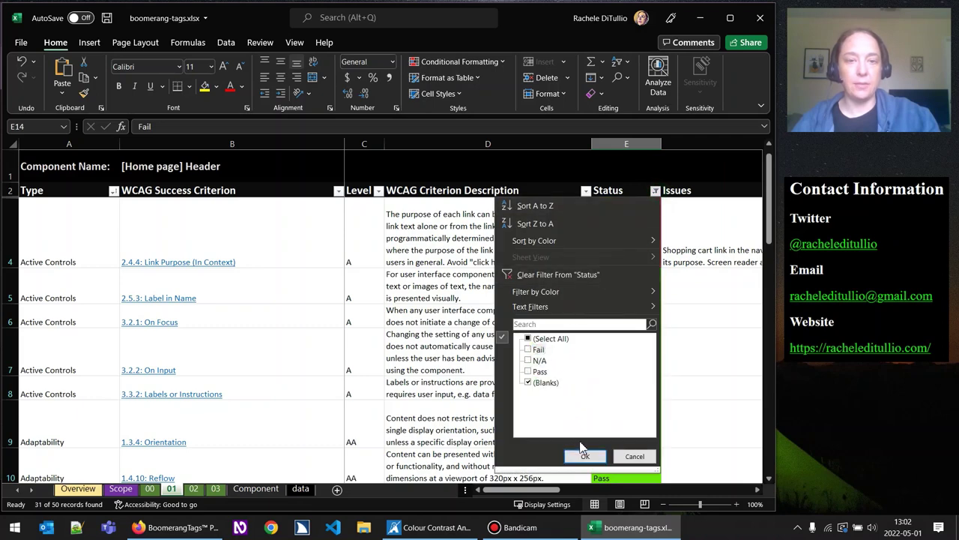
click(585, 456)
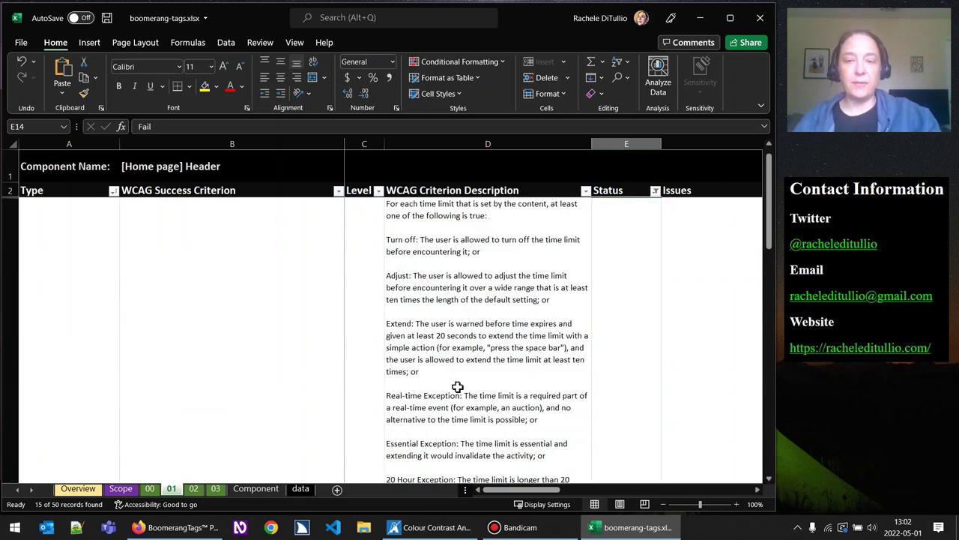